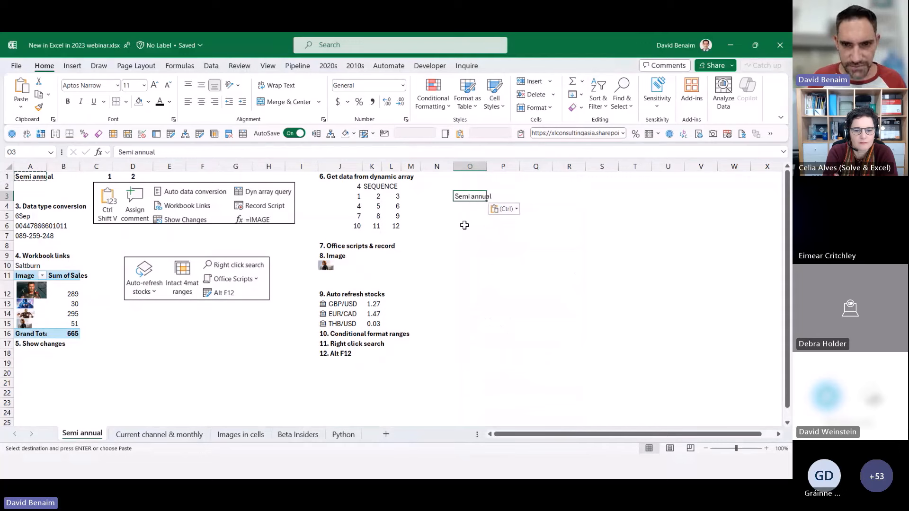
Start a new comment on cell O4, just below the pasted Semi annual text.
key("Down")
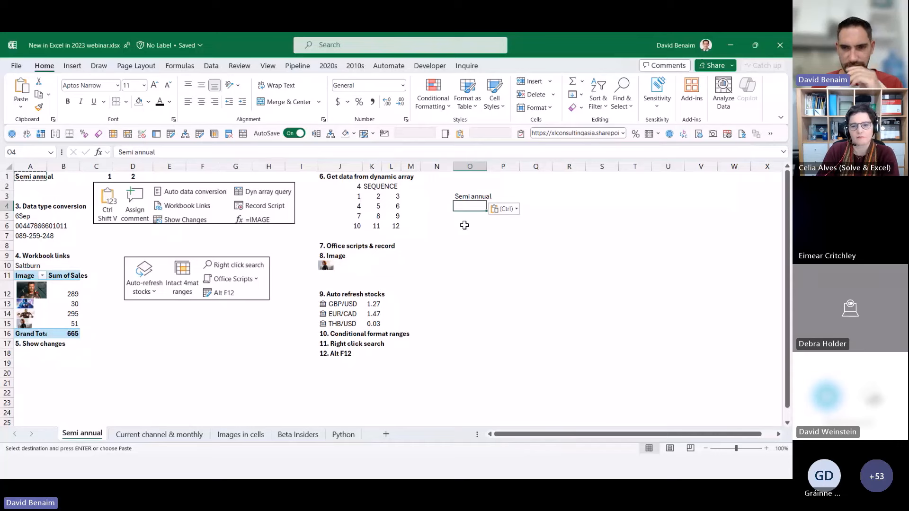
key("ctrl+alt+m")
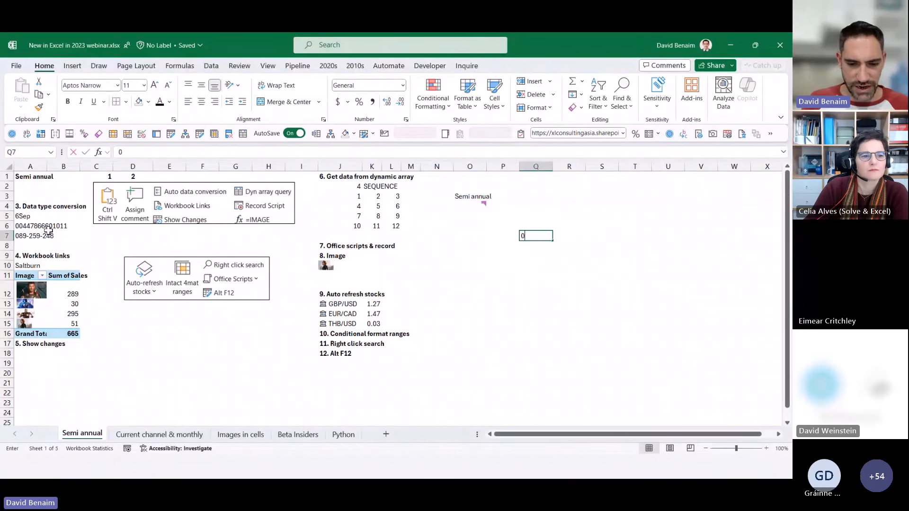
type("08723612")
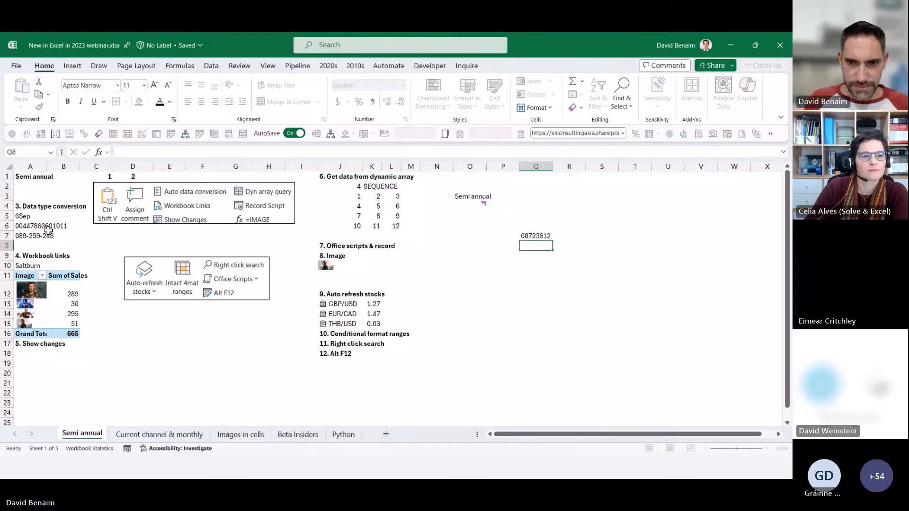
key("ctrl+Return")
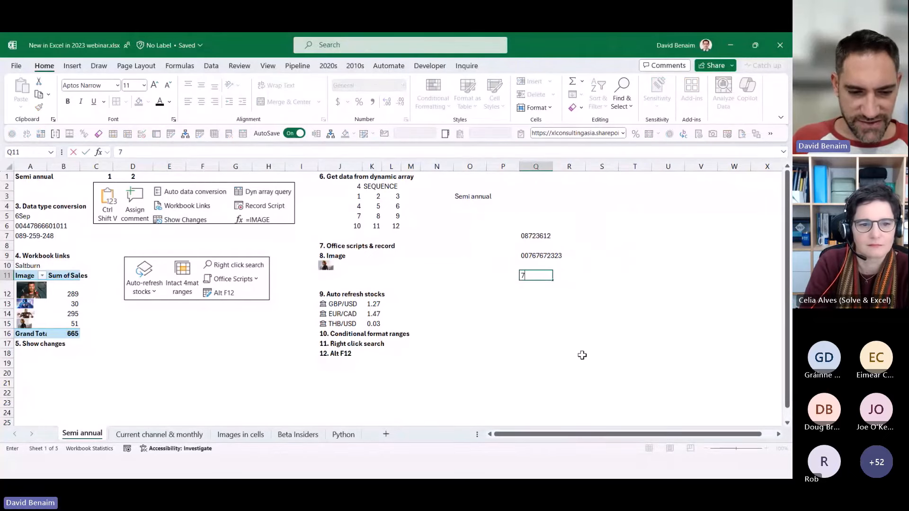
type("M")
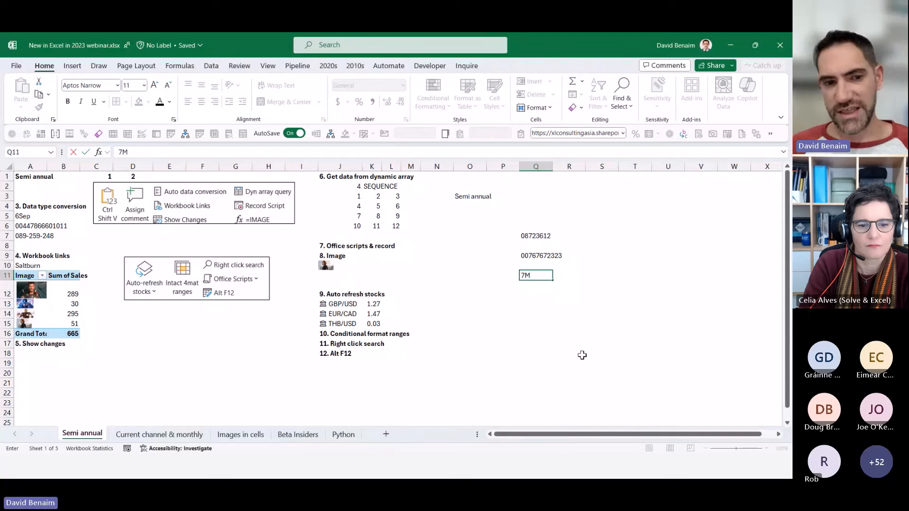
Open the Data page of Excel Options and examine the Automatic Data Conversion settings.
left_click(17, 67)
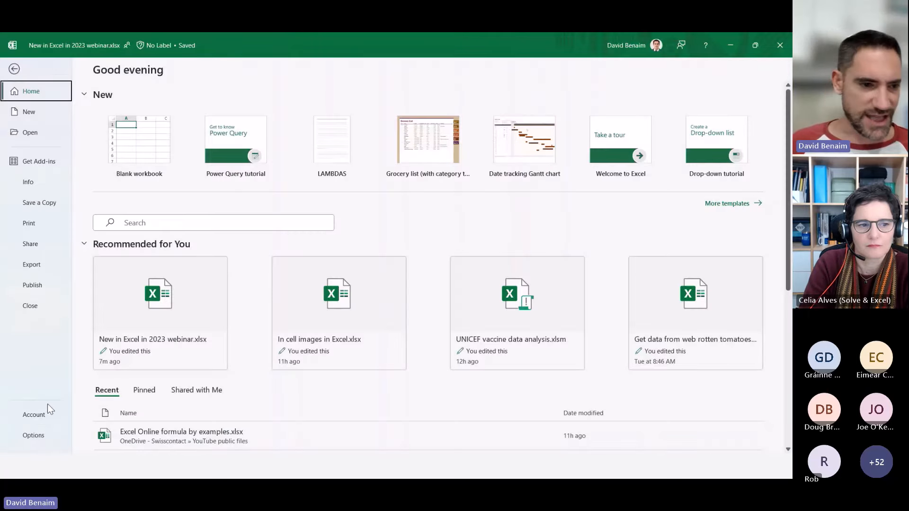
left_click(43, 433)
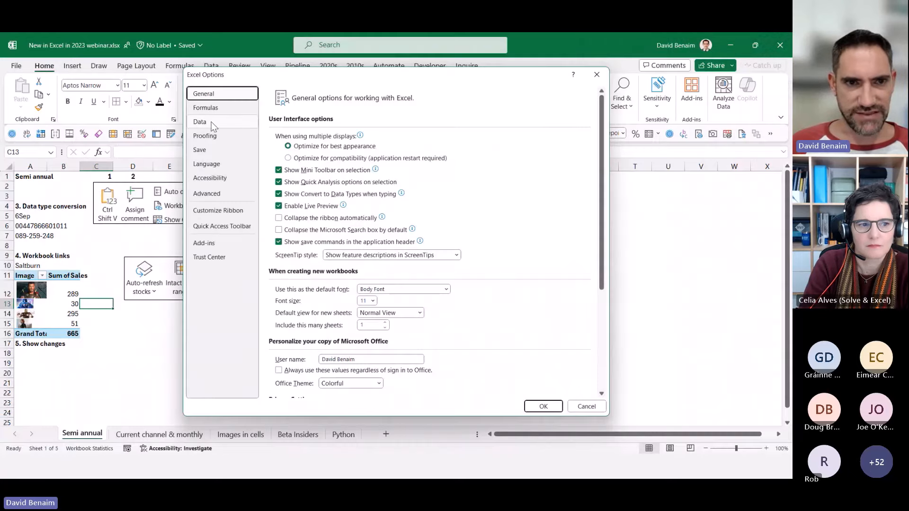
left_click(214, 122)
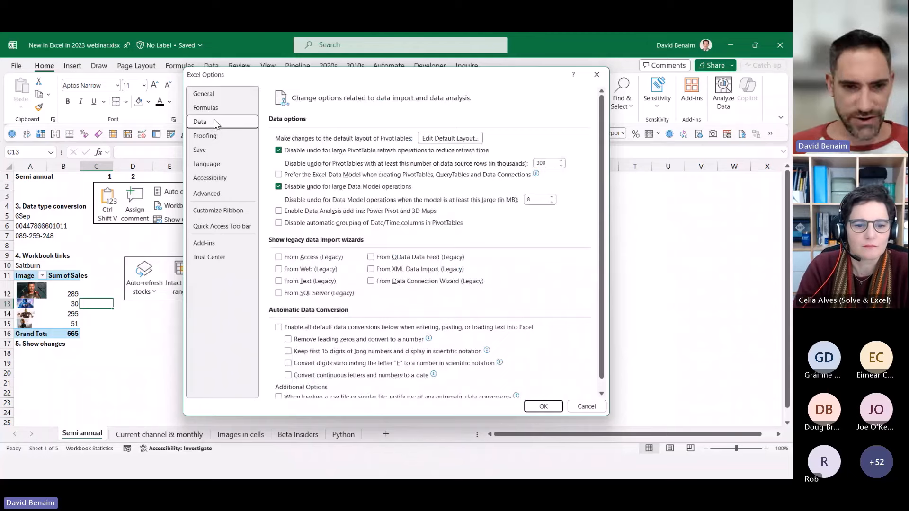
left_click(279, 327)
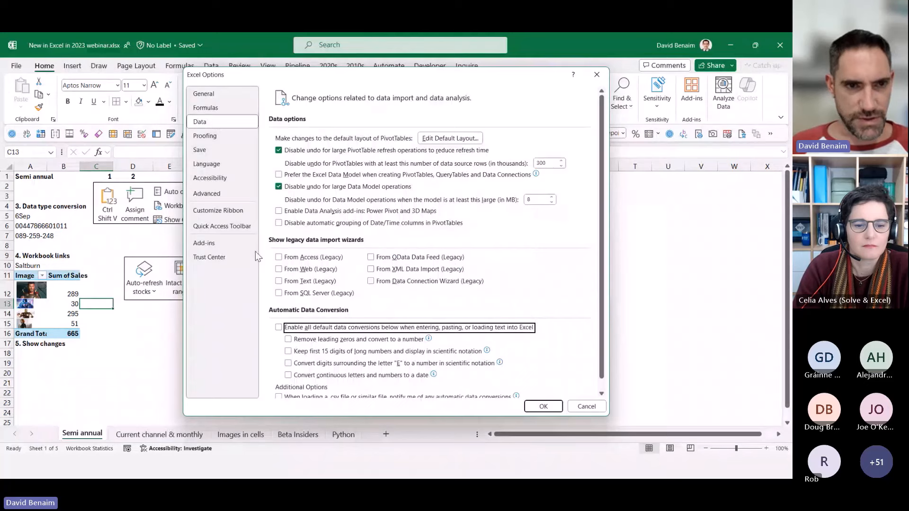
Turn on the use of GetPivotData functions for PivotTable references in the formula options.
left_click(236, 108)
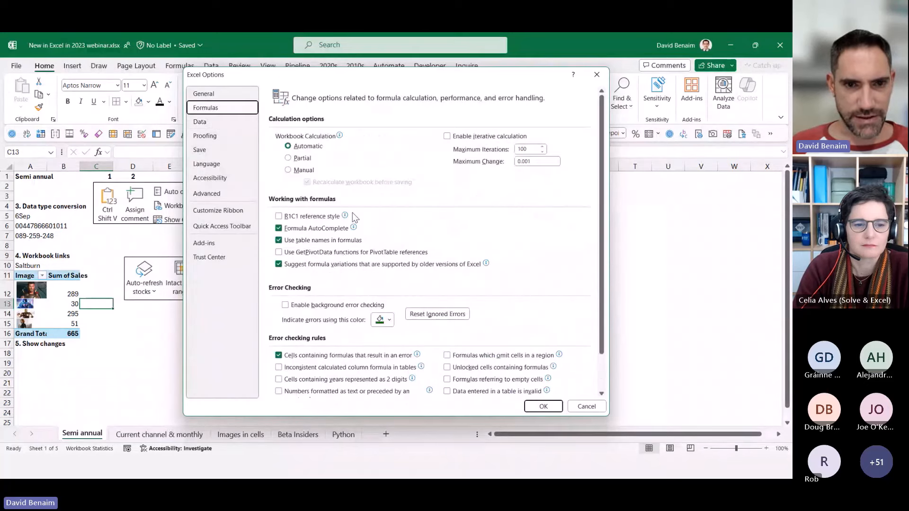
left_click(388, 253)
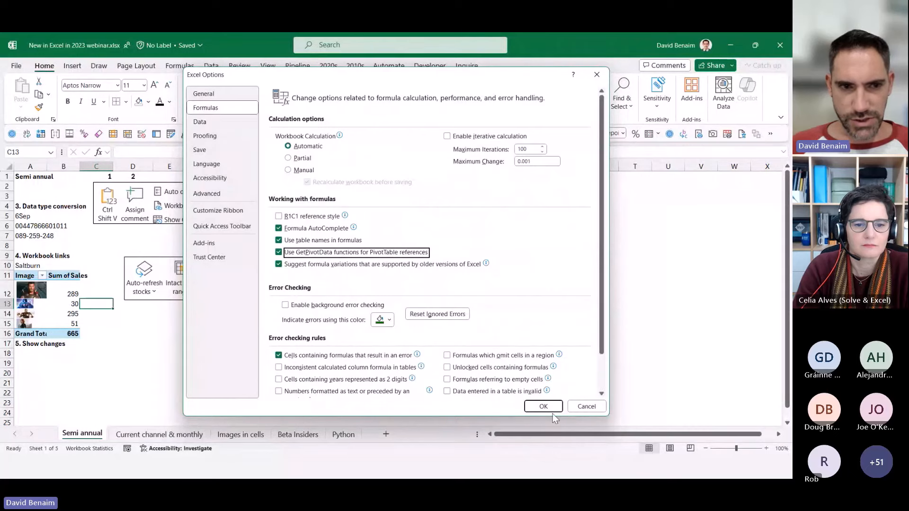
left_click(551, 410)
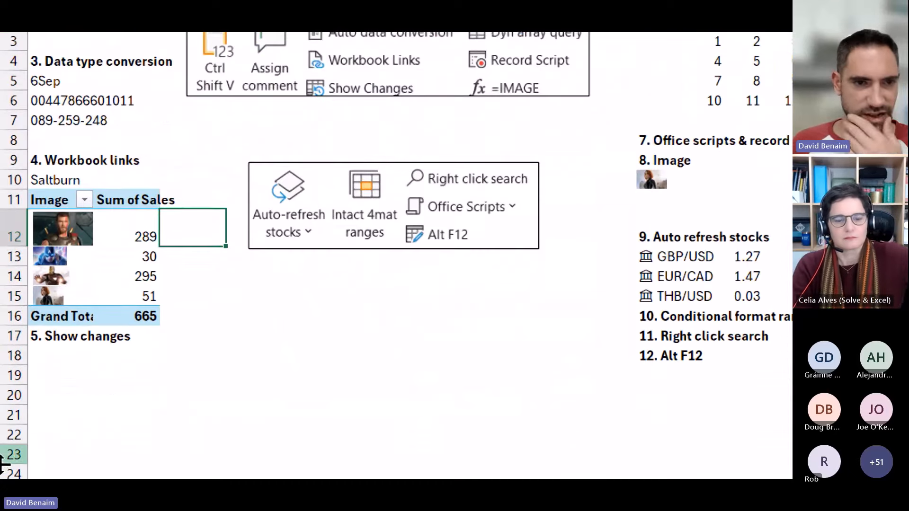
Enter a GETPIVOTDATA formula in C12 that references the first Sum of Sales value of the image PivotTable.
type("=")
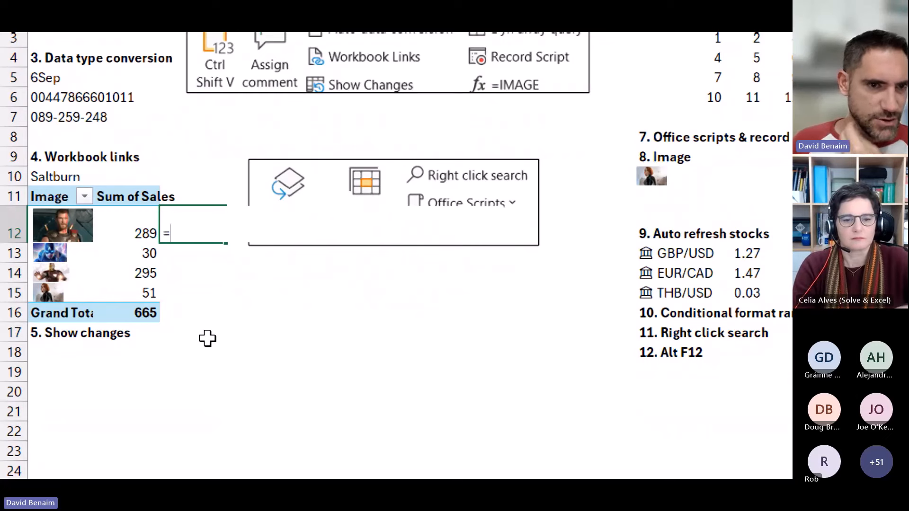
key("Left")
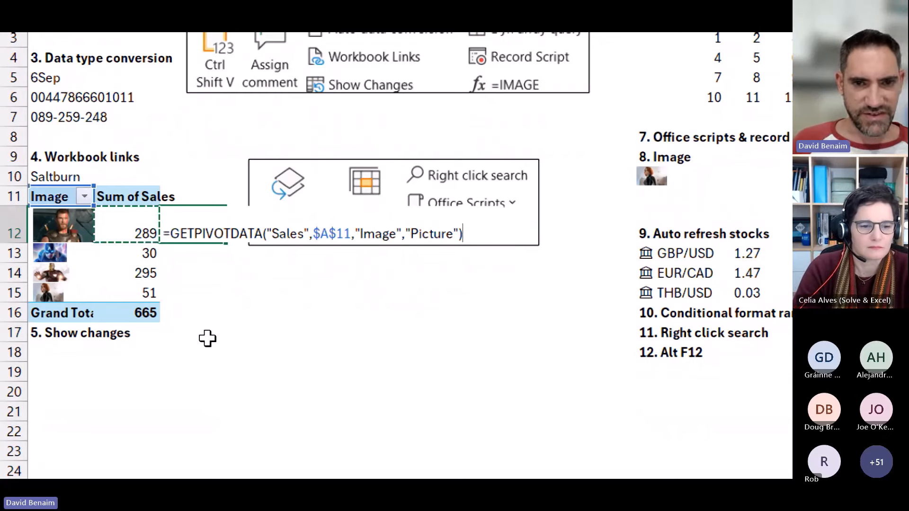
key("Return")
key("Up")
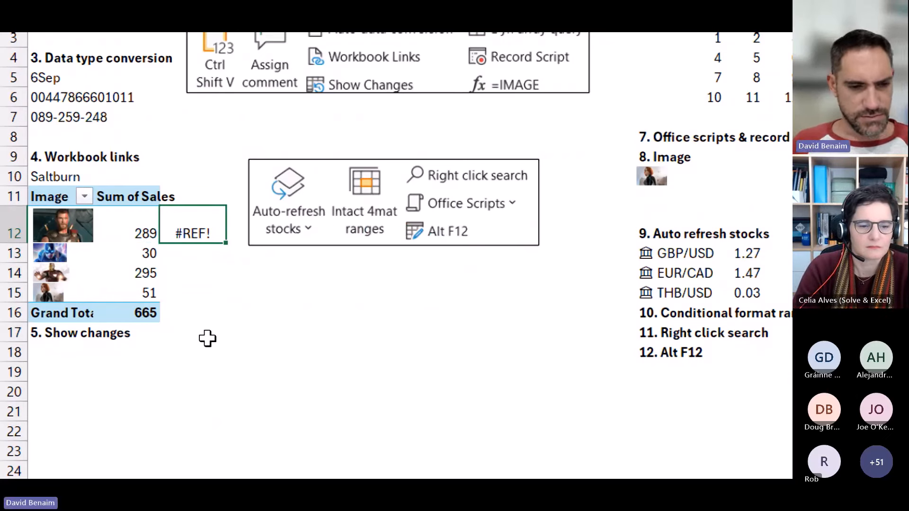
key("F2")
key("Escape")
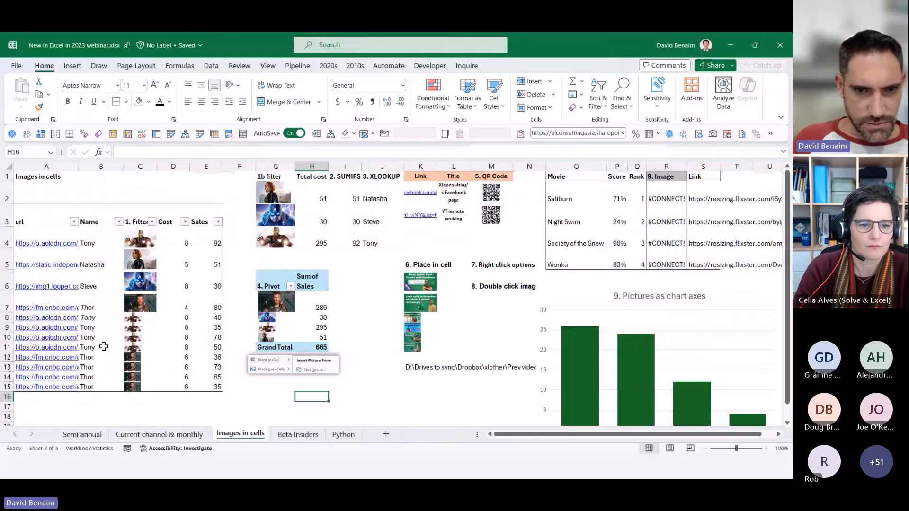
Build a PivotTable on a new sheet that sums Birth rate by Country name.
key("ctrl+Page_Down")
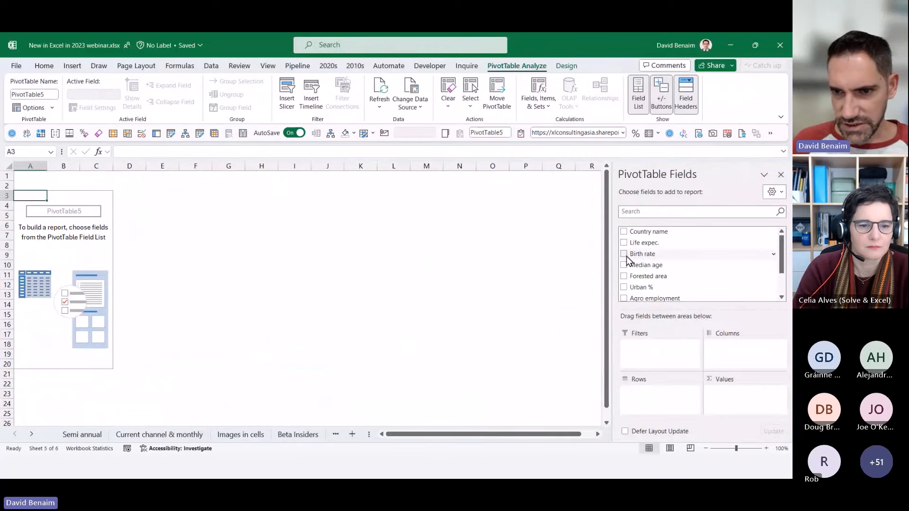
left_click(624, 255)
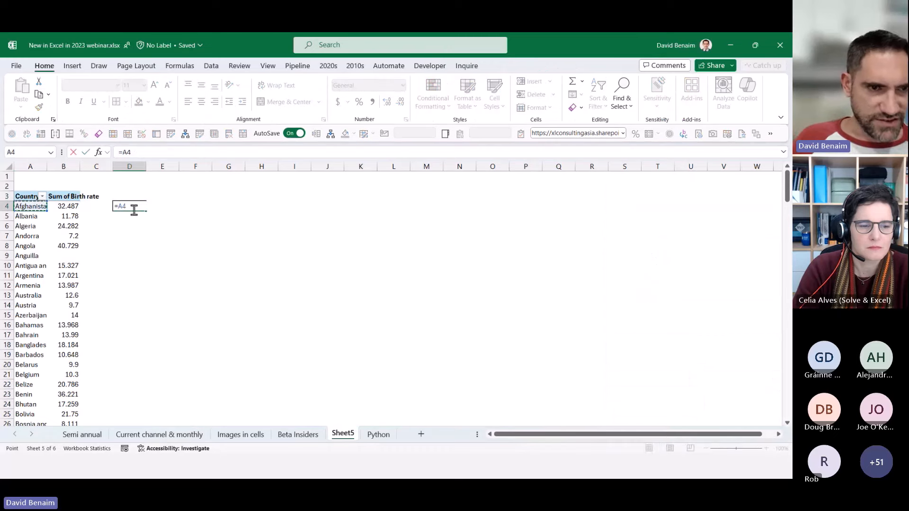
Fill D4:D22 with a GETPIVOTDATA formula referencing the Birth rate of Afghanistan in B4.
key("Right")
key("ctrl+Return")
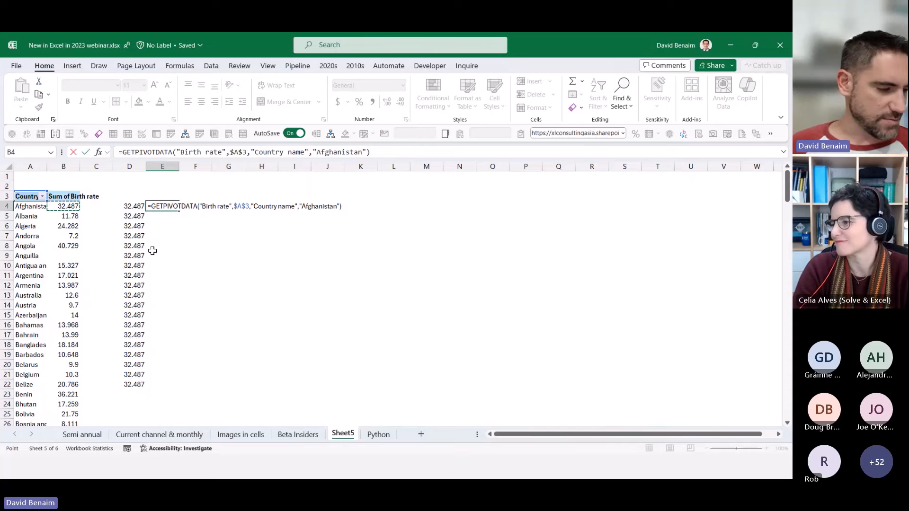
key("Escape")
key("Left")
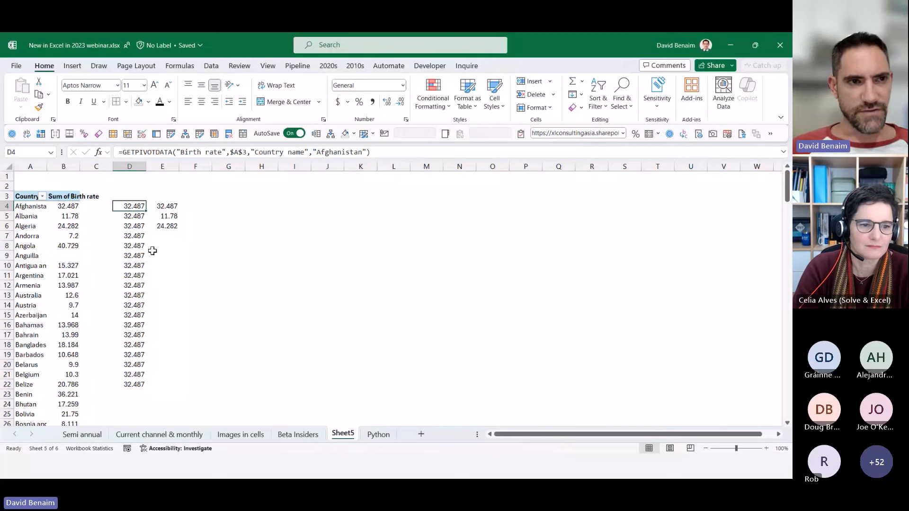
Turn off the use of GetPivotData functions for PivotTable references in Excel Options.
key("alt+f")
left_click(42, 435)
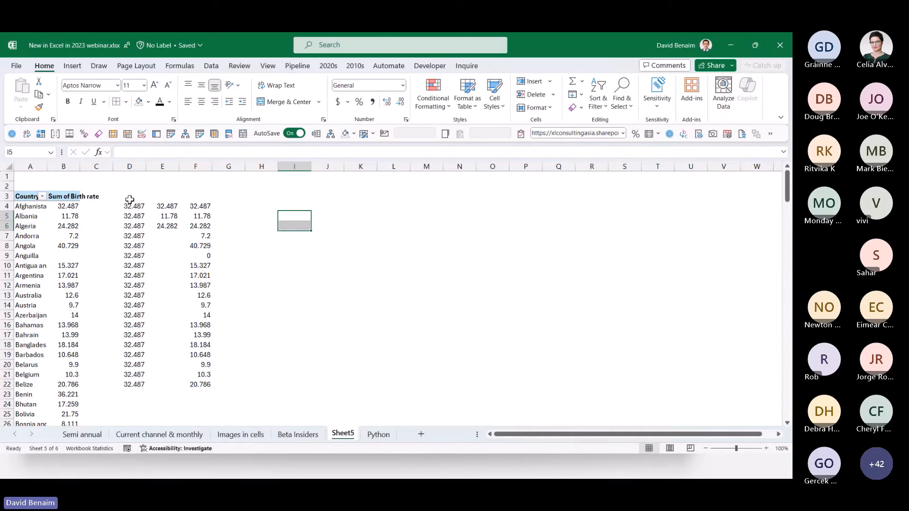
Reopen the formula options to check the GetPivotData setting for PivotTable references.
left_click(129, 196)
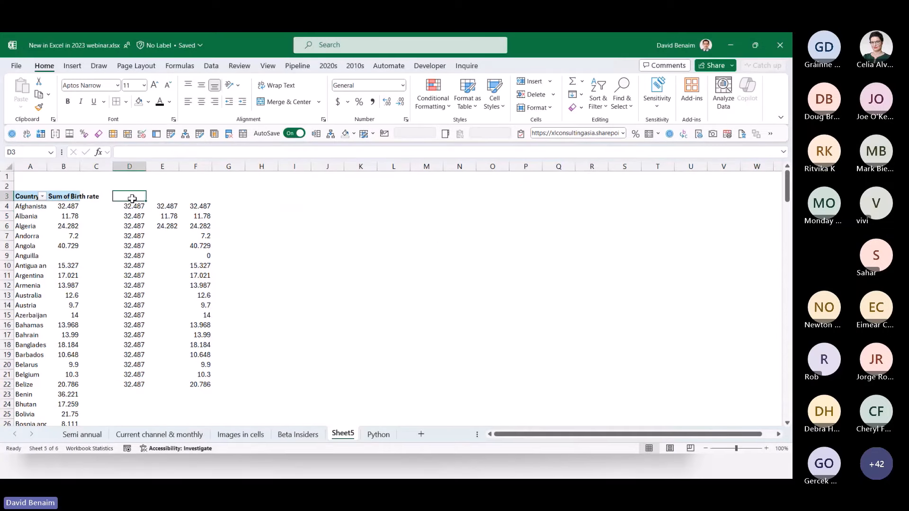
left_click(16, 68)
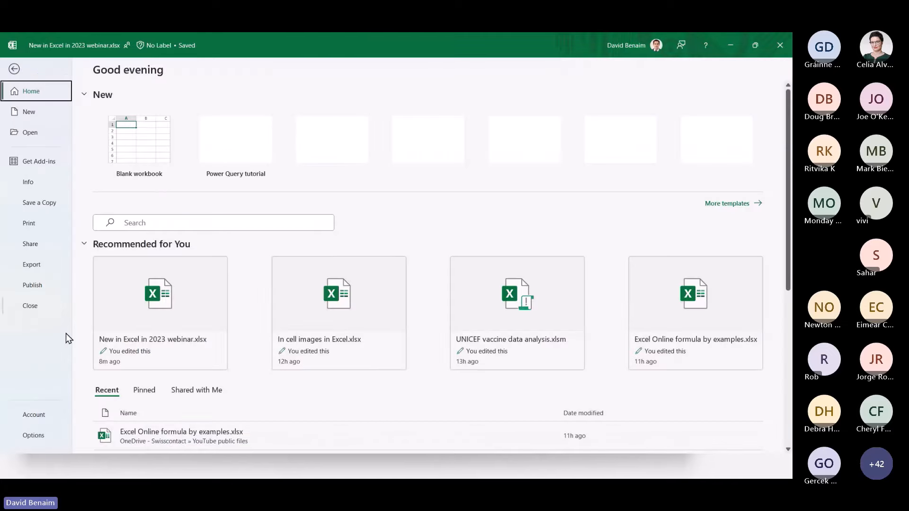
left_click(41, 441)
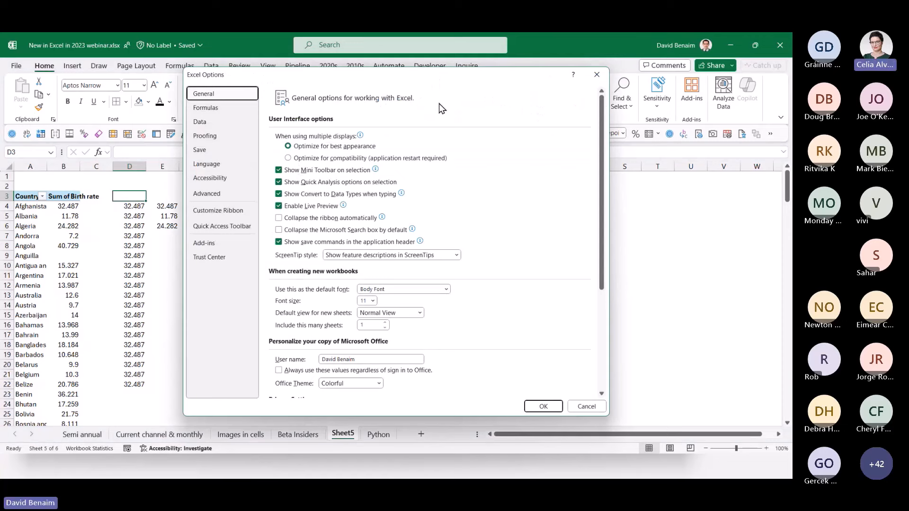
left_click(227, 111)
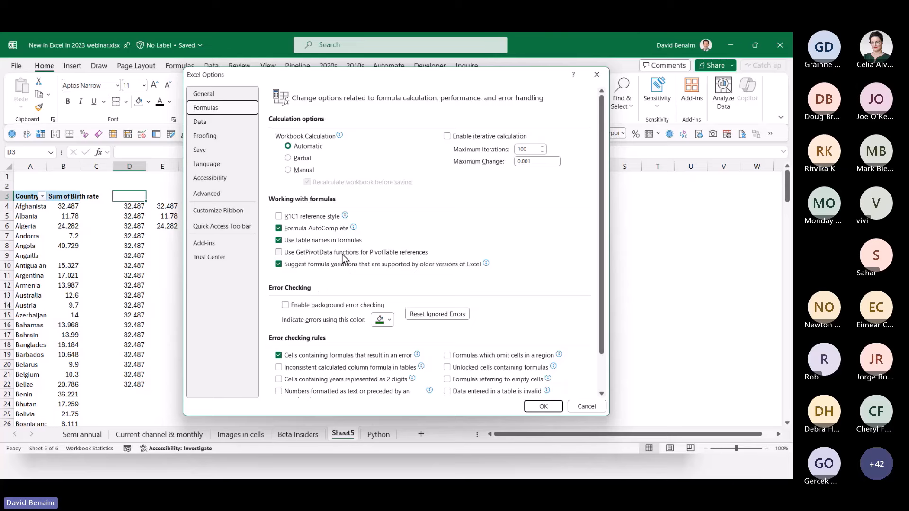
left_click(543, 406)
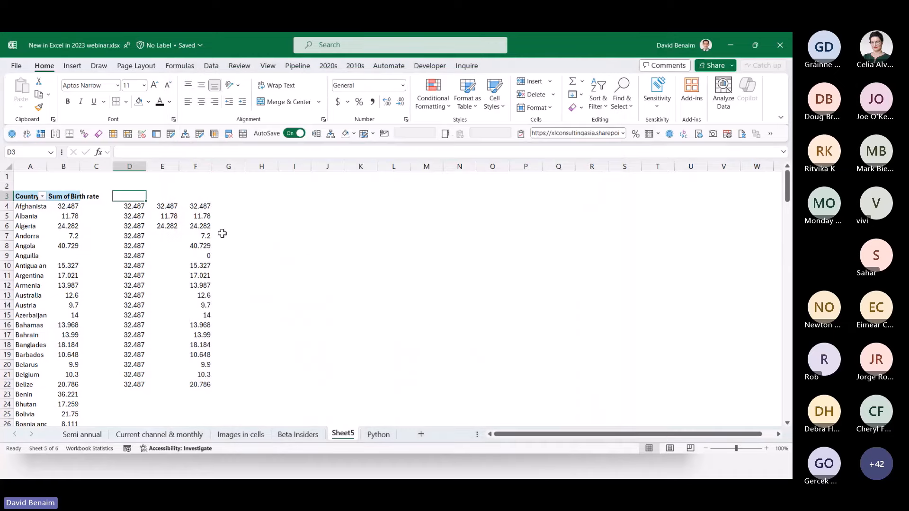
Enter the direct reference =B4 to the PivotTable's birth rate value in cell G4.
left_click(240, 215)
key("Up")
type("=")
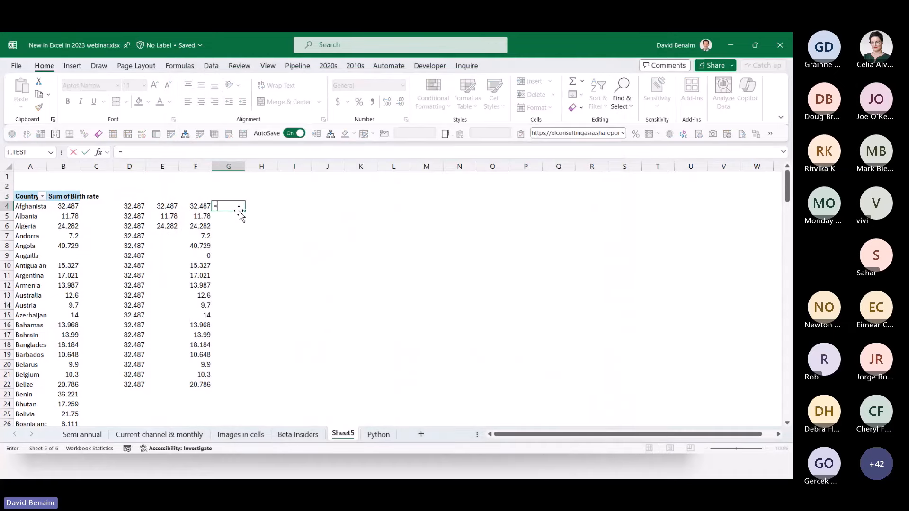
key("Left")
key("Left")
key("Left")
key("Left")
key("Left")
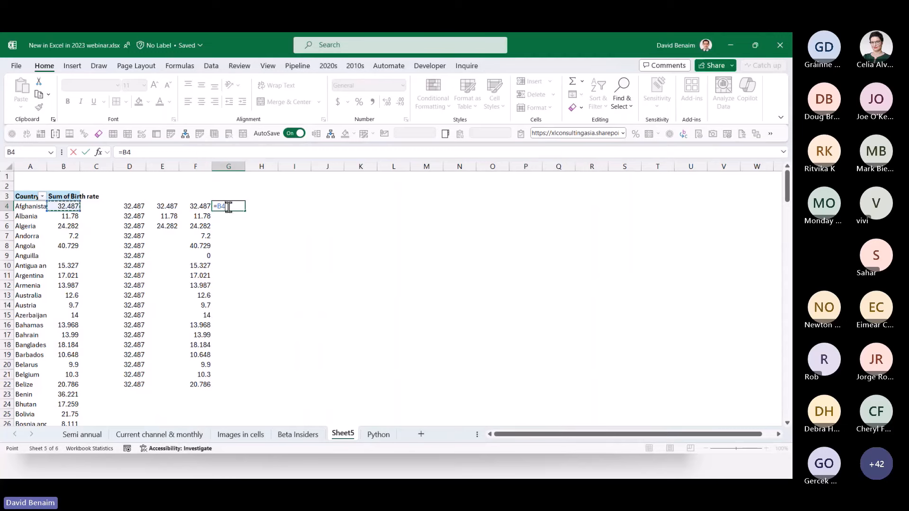
key("Return")
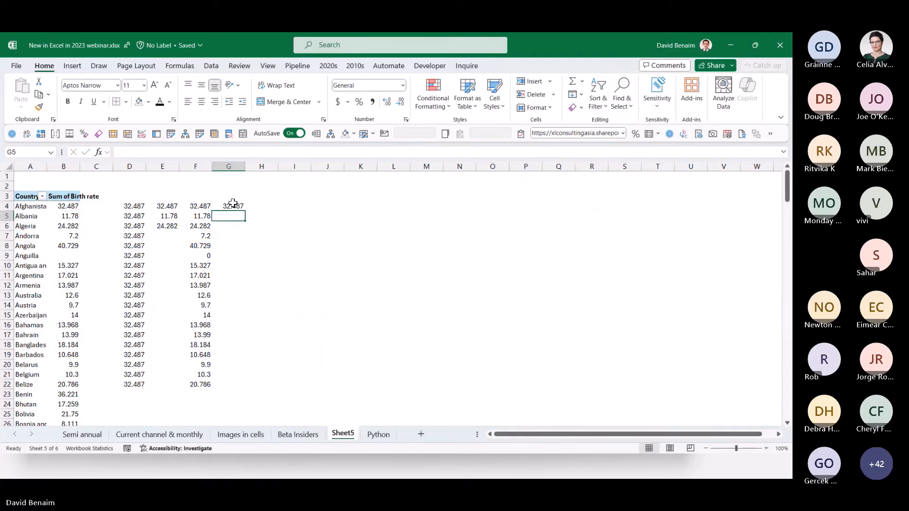
Fill the formula in G4 down through G24.
key("Up")
key("shift+Down")
key("shift+Down")
key("shift+Down")
key("shift+Down")
key("shift+Down")
key("shift+Down")
key("shift+Down")
key("shift+Down")
key("shift+Down")
key("shift+Down")
key("shift+Down")
key("shift+Down")
key("shift+Down")
key("shift+Down")
key("shift+Down")
key("shift+Down")
key("shift+Down")
key("shift+Down")
key("shift+Down")
key("shift+Down")
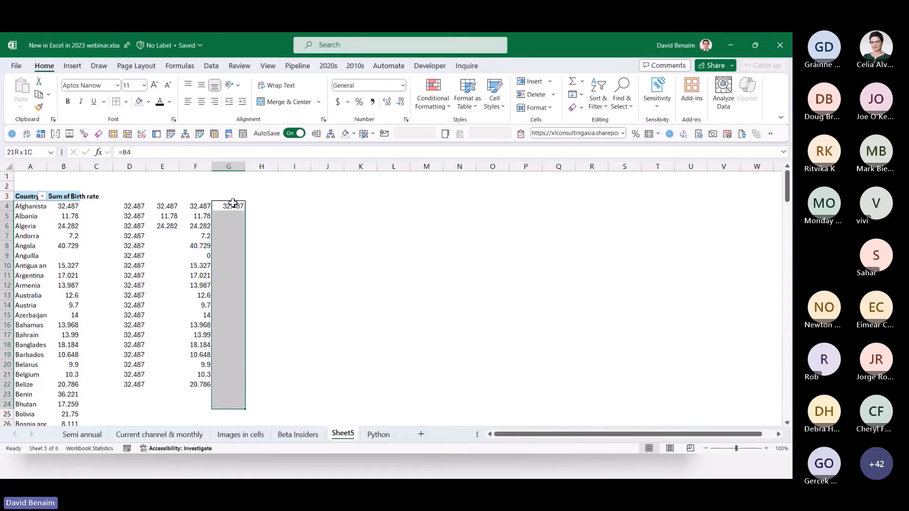
key("ctrl+d")
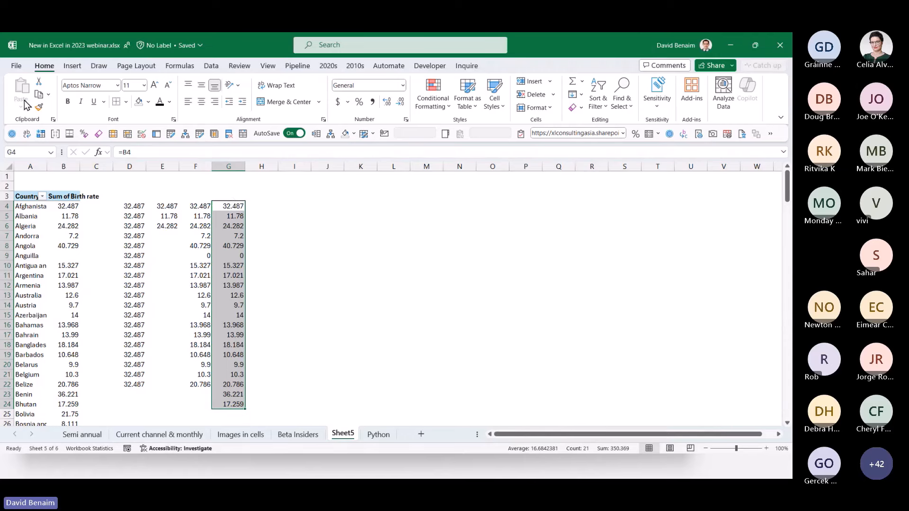
Return to the Semi annual sheet, inspect the data type conversion examples in A5:A7, and open the data options again.
left_click(83, 434)
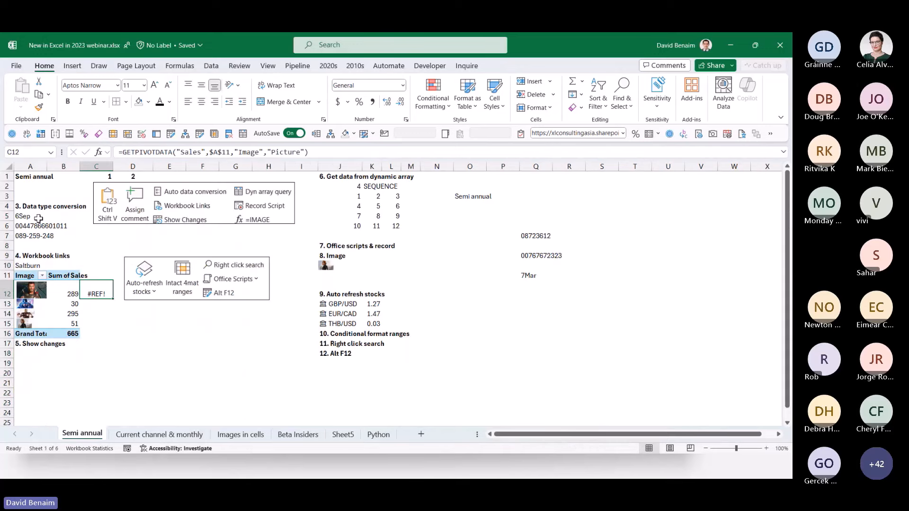
left_click(43, 218)
left_click(41, 235)
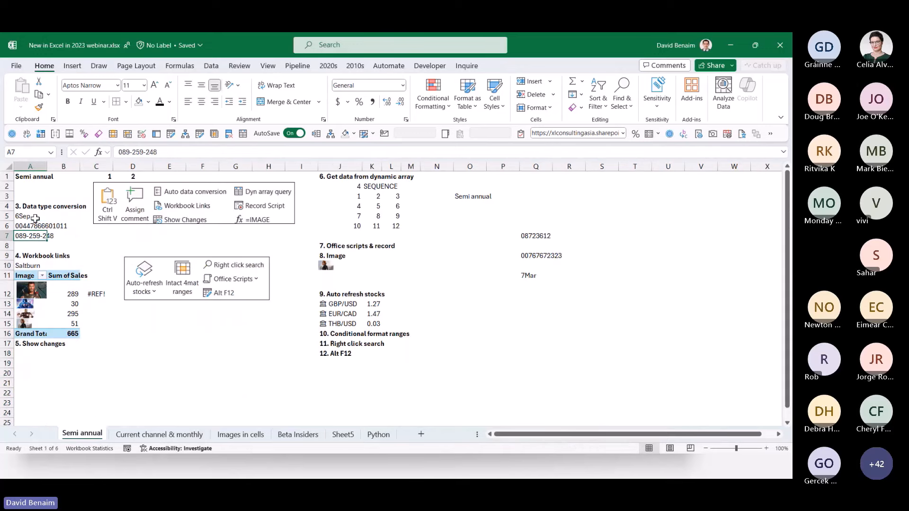
left_click(17, 67)
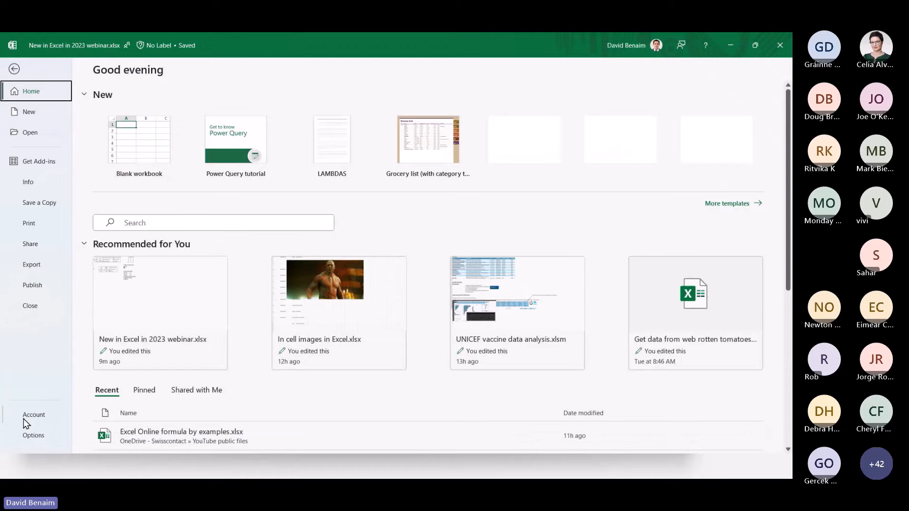
left_click(31, 434)
left_click(213, 122)
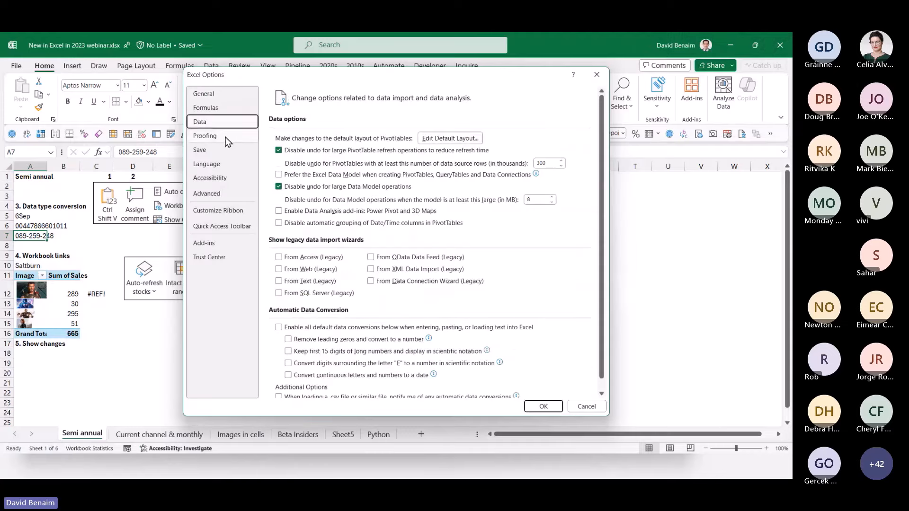
Enable all default automatic data conversions and apply the data options.
left_click(279, 329)
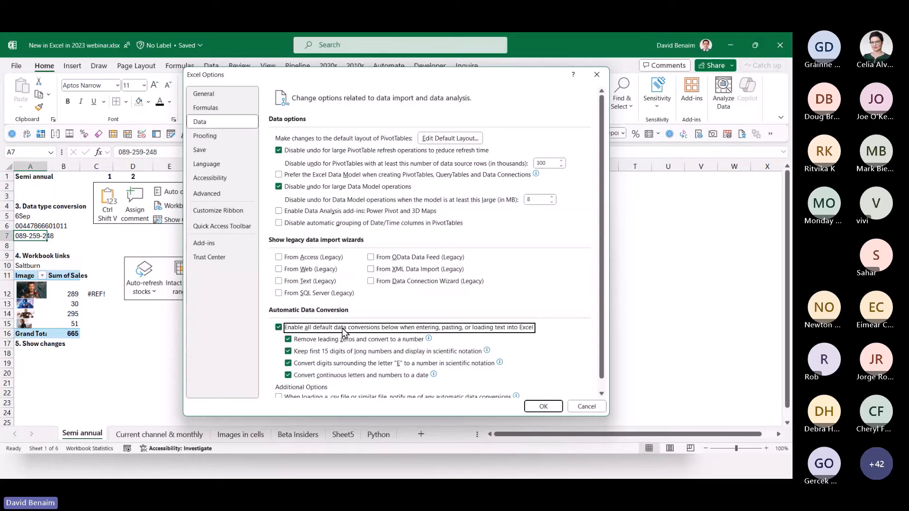
left_click(279, 328)
left_click(540, 408)
Enter 6Jun in cell R4 to test date conversion and compare it with the text entries in column Q.
left_click(571, 202)
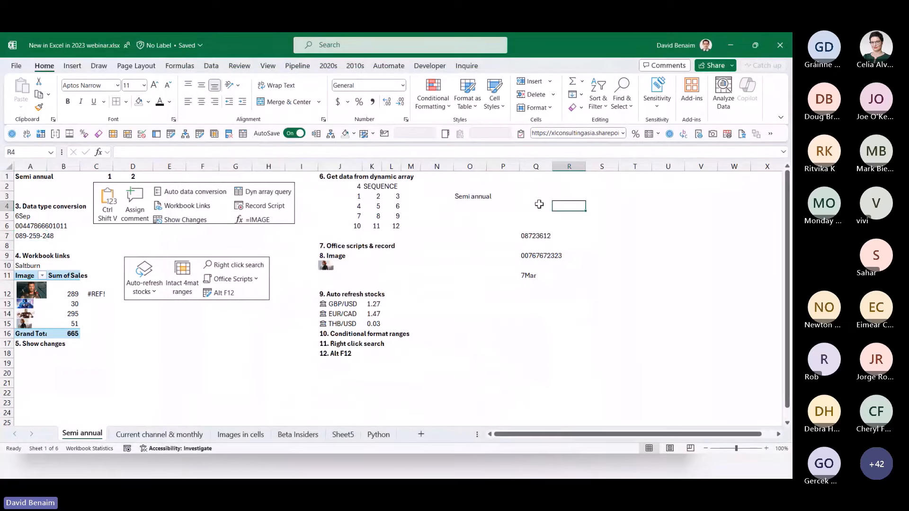
type("6Jun")
key("Return")
key("Up")
left_click(530, 275)
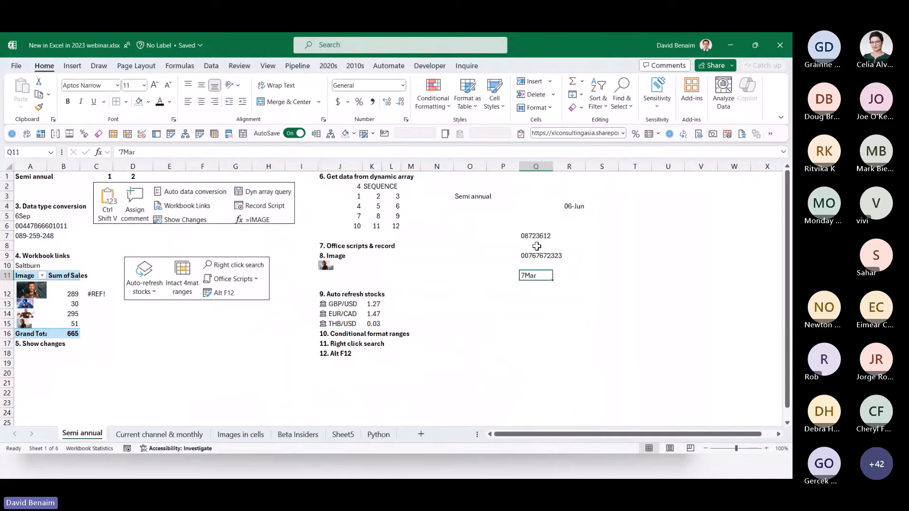
left_click_drag(535, 196, 579, 317)
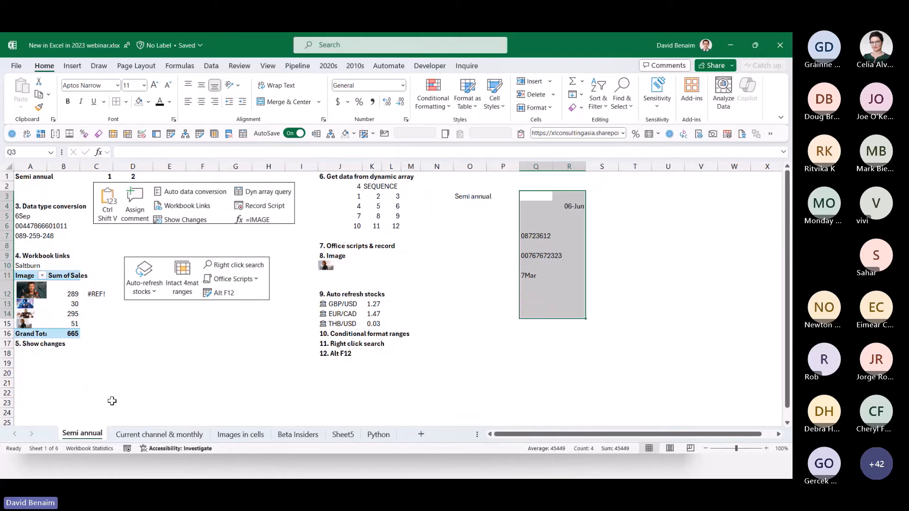
Clear the error cell C12 beside the image PivotTable.
left_click(126, 313)
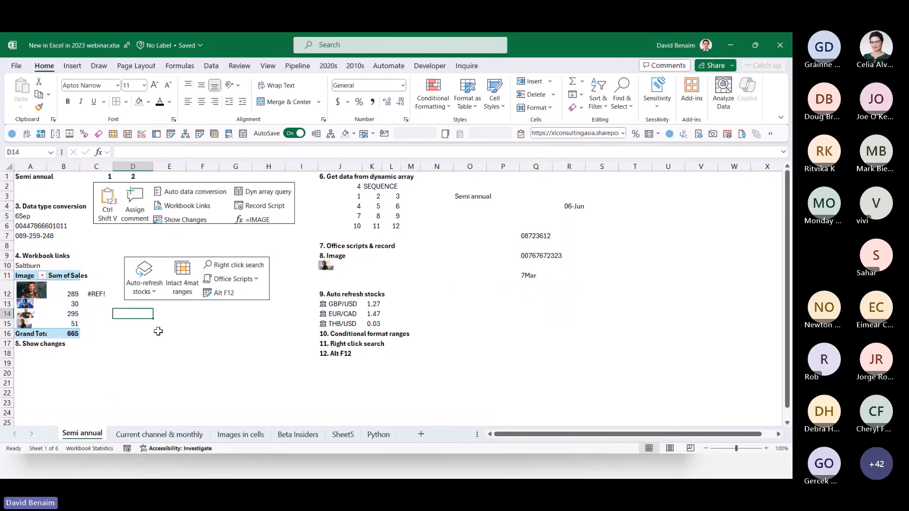
key("Up")
key("Up")
key("Left")
key("Delete")
Select Q7:Q11 to examine the number and date entries kept as text.
key("Right")
key("Right")
key("Right")
key("Right")
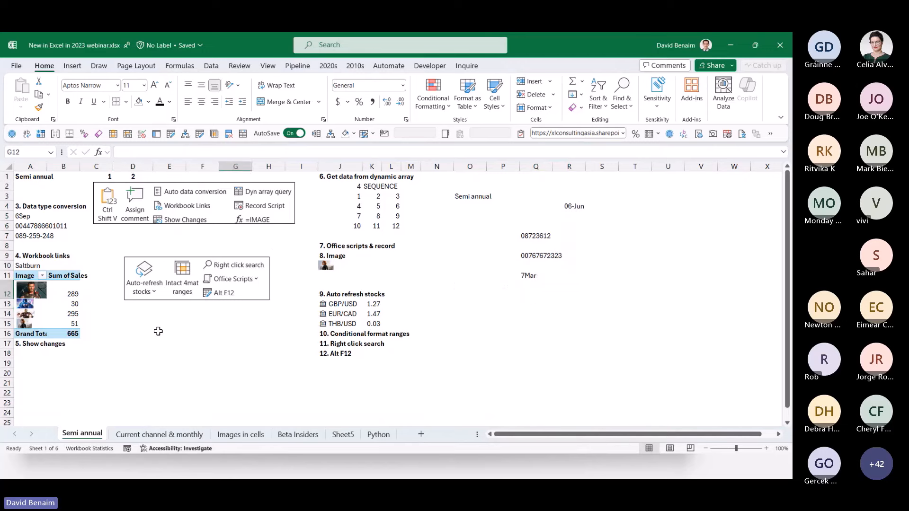
key("Right")
key("Right")
key("Right")
key("Right")
key("Right")
key("Right")
key("Right")
key("Right")
key("Right")
key("Right")
key("Up")
key("shift+Up")
key("shift+Up")
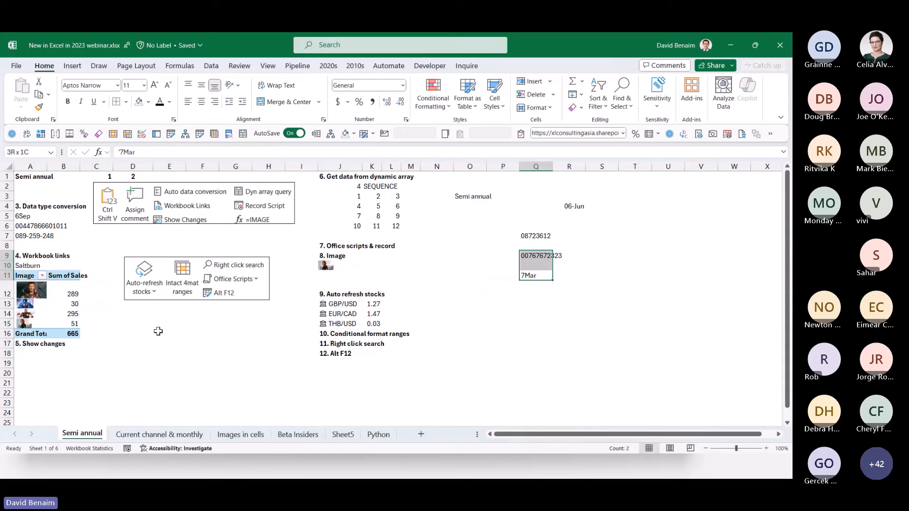
key("shift+Up")
key("shift+Up")
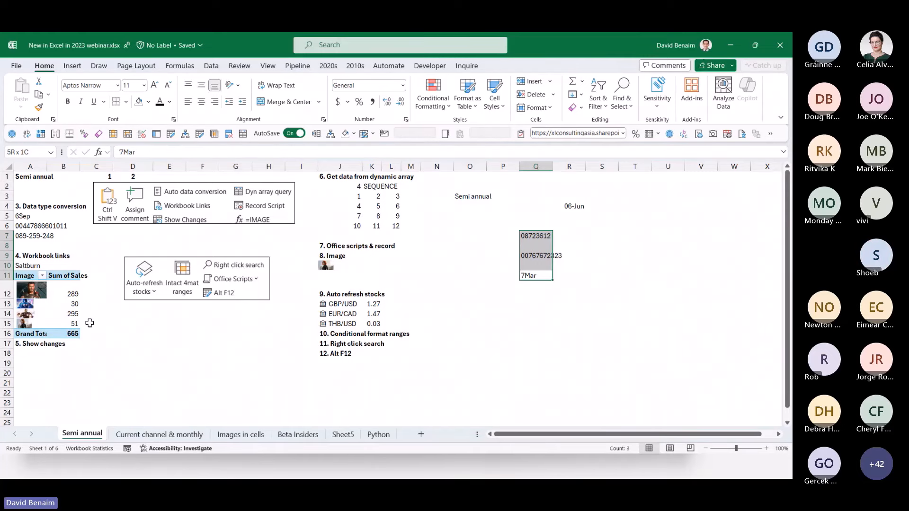
key("alt+Tab")
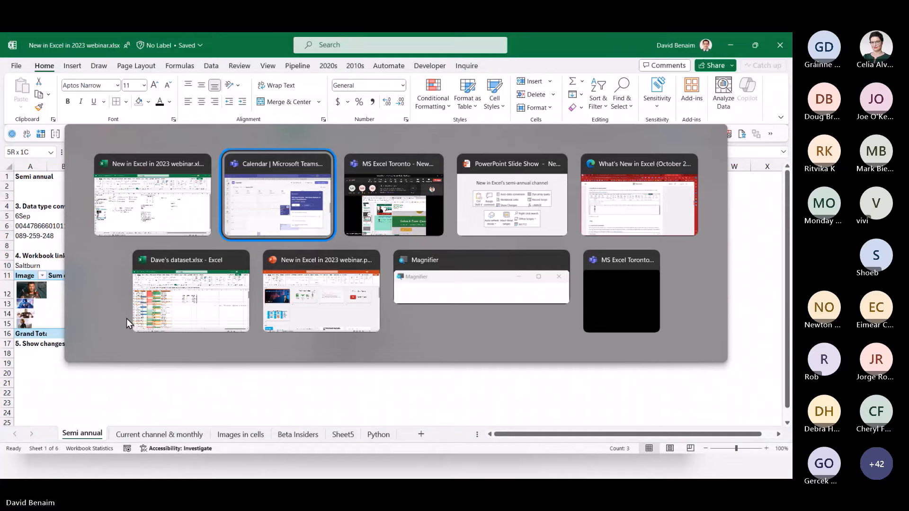
key("Escape")
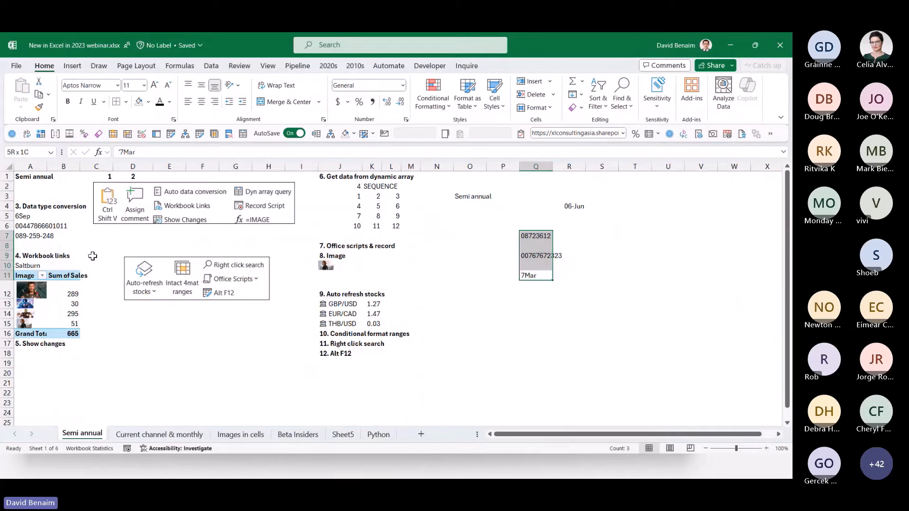
Inspect the external workbook reference in cell A10 under the Workbook links heading.
left_click(42, 258)
left_click(32, 266)
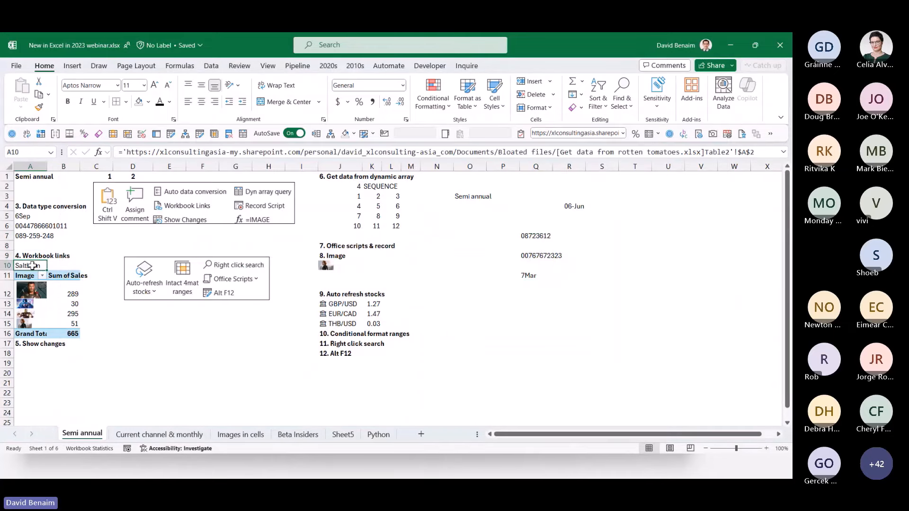
left_click(157, 364)
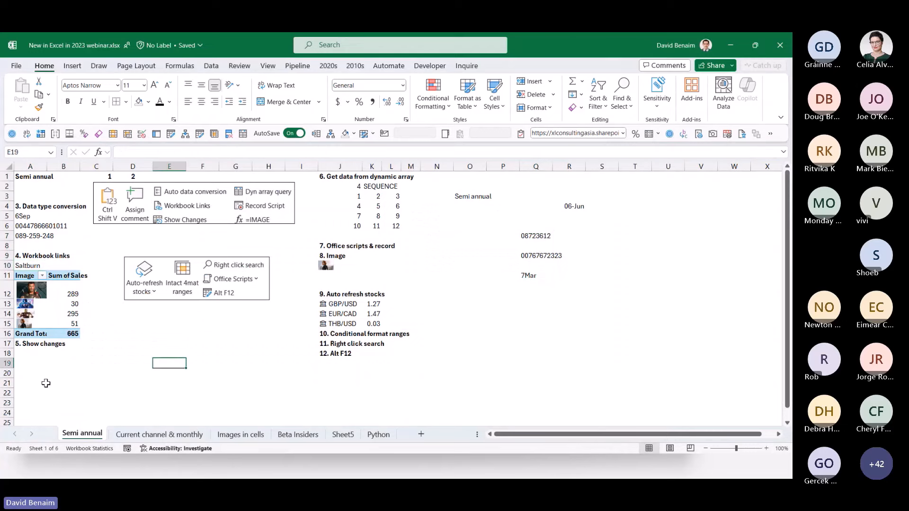
left_click(63, 374)
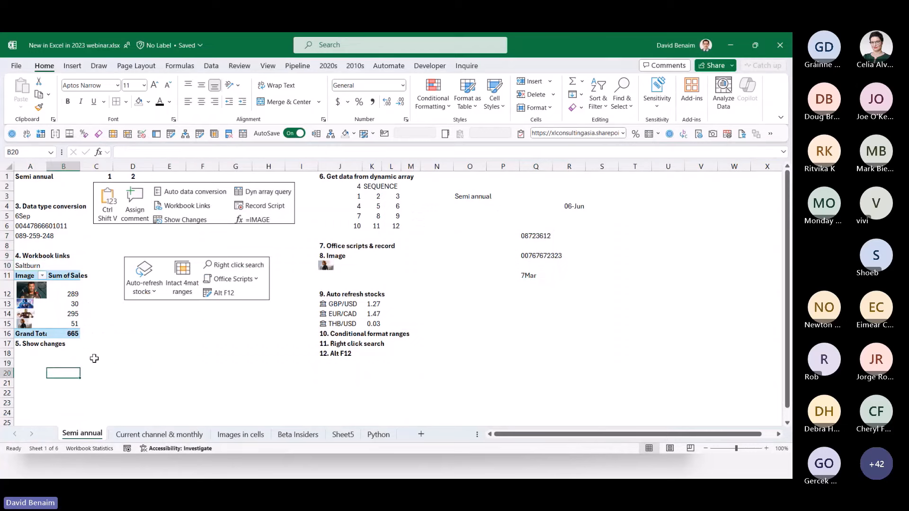
key("Up")
key("Up")
key("Up")
key("Up")
key("Up")
key("Up")
key("Up")
key("Up")
key("Up")
key("Up")
key("Left")
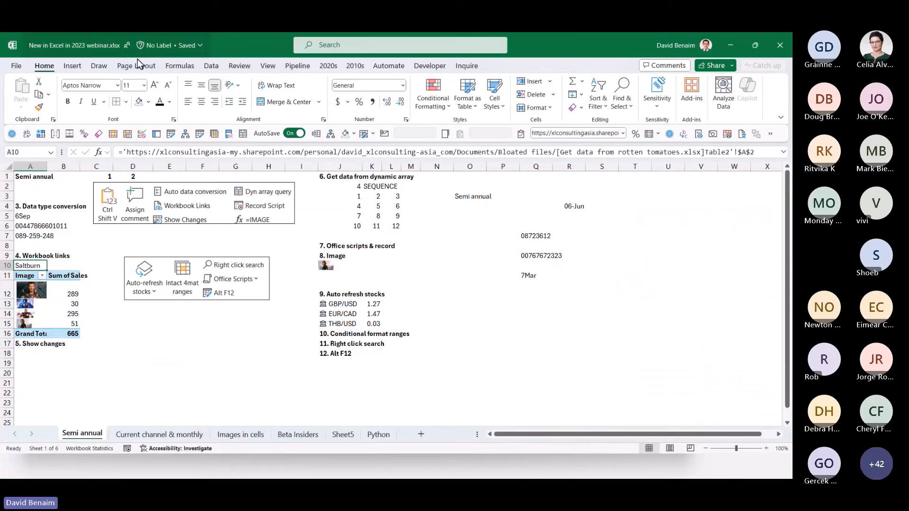
Review the workbook links, checking the actions for the rotten tomatoes file and the refresh settings, and close the list.
left_click(210, 66)
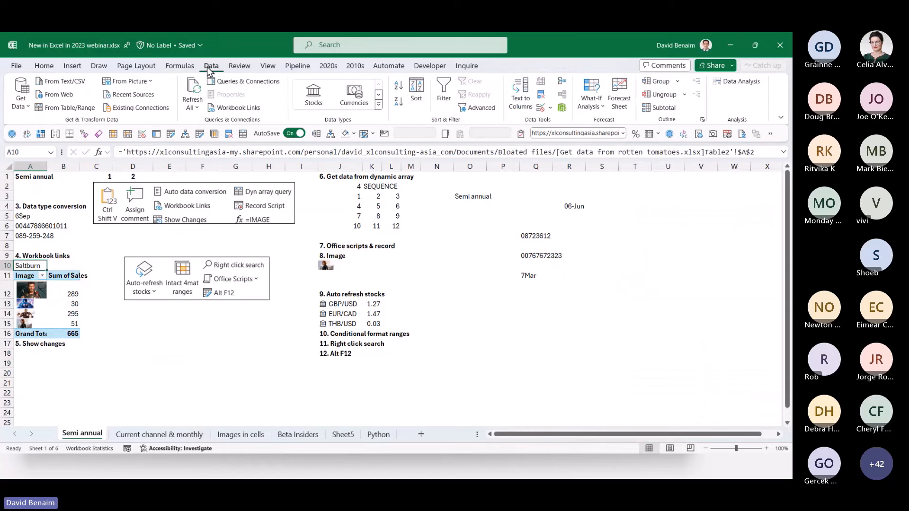
left_click(236, 108)
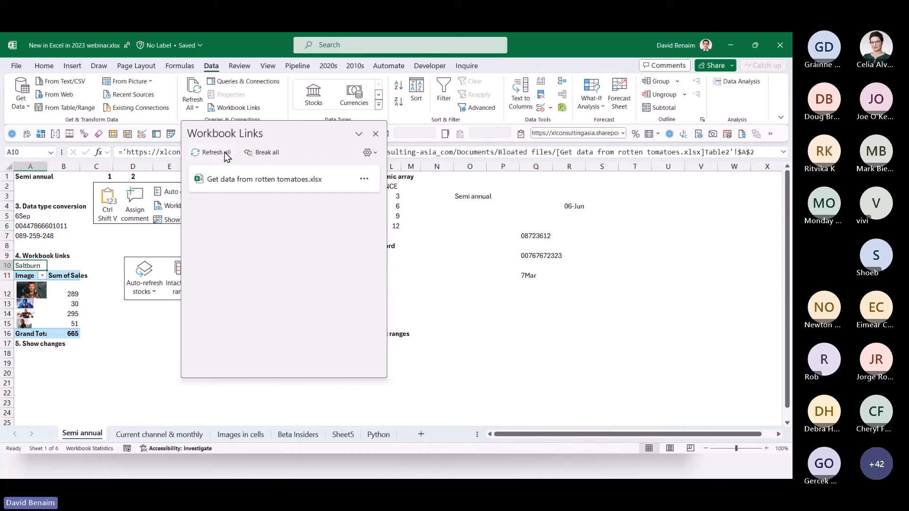
left_click(364, 180)
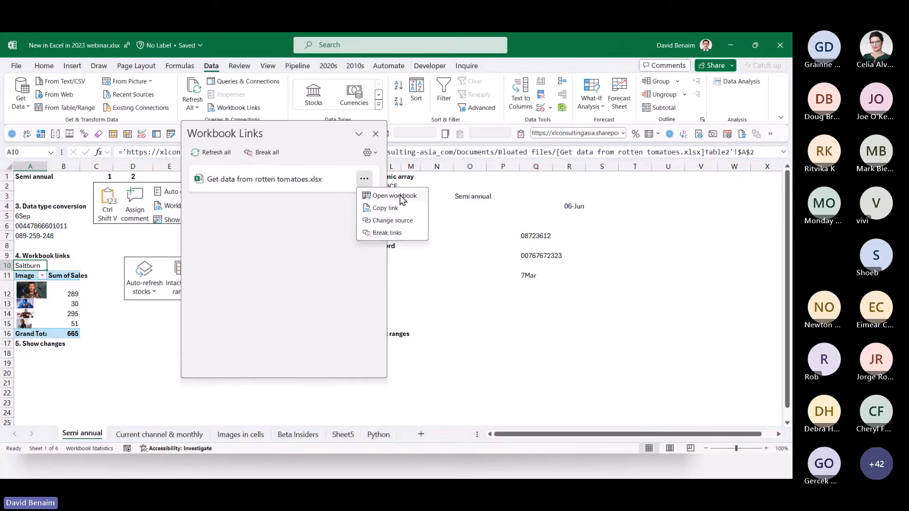
left_click(318, 255)
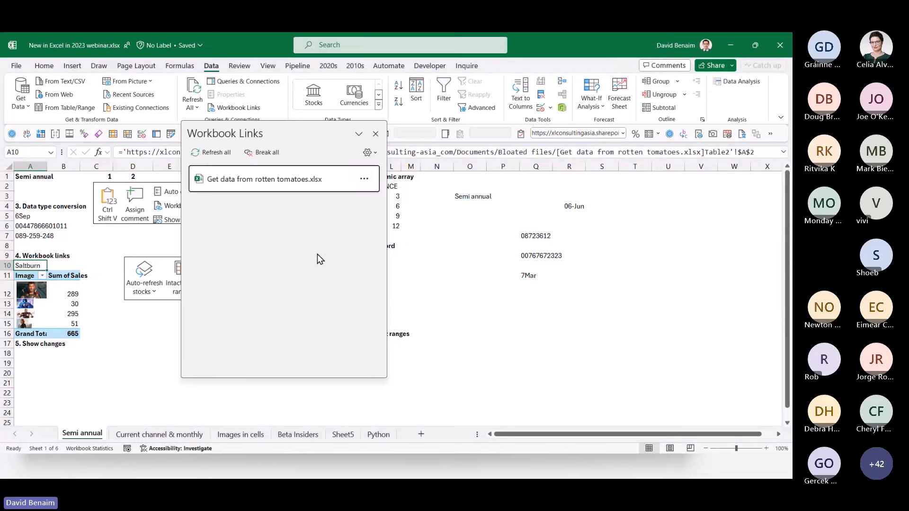
left_click(369, 153)
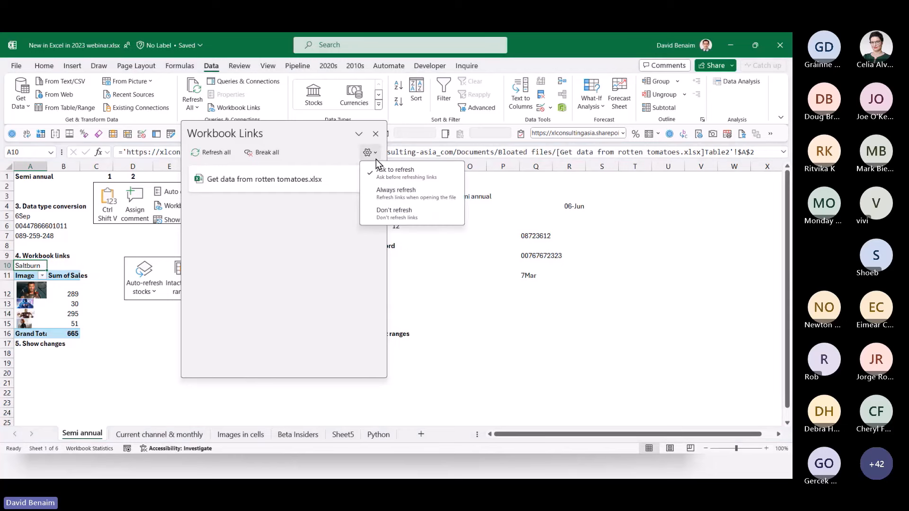
left_click(339, 217)
left_click(375, 134)
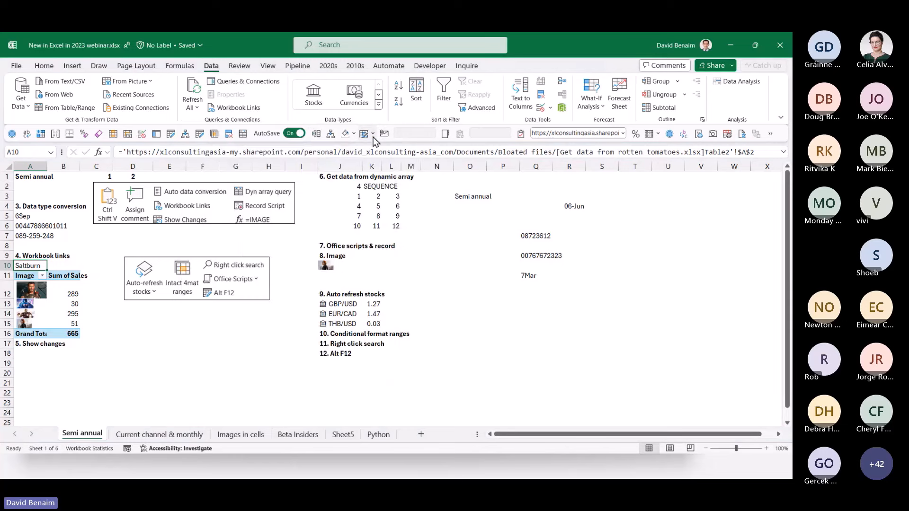
left_click(180, 335)
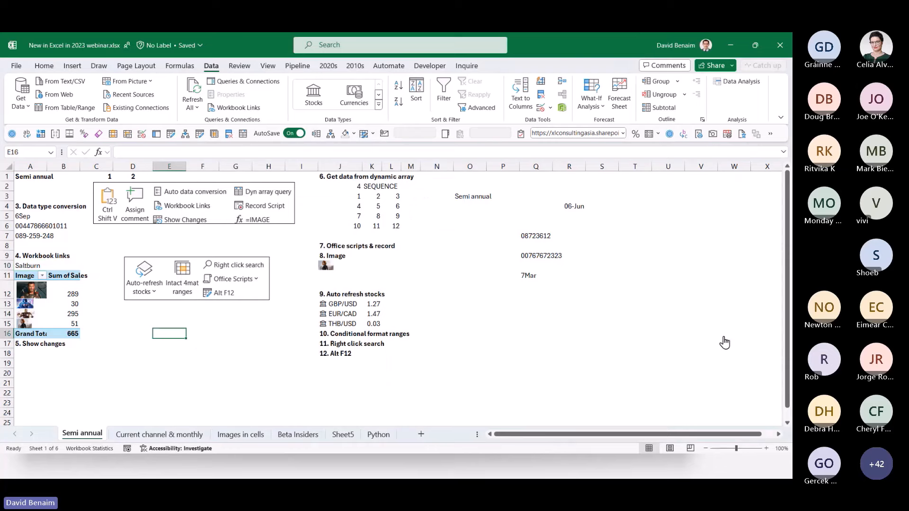
left_click(708, 337)
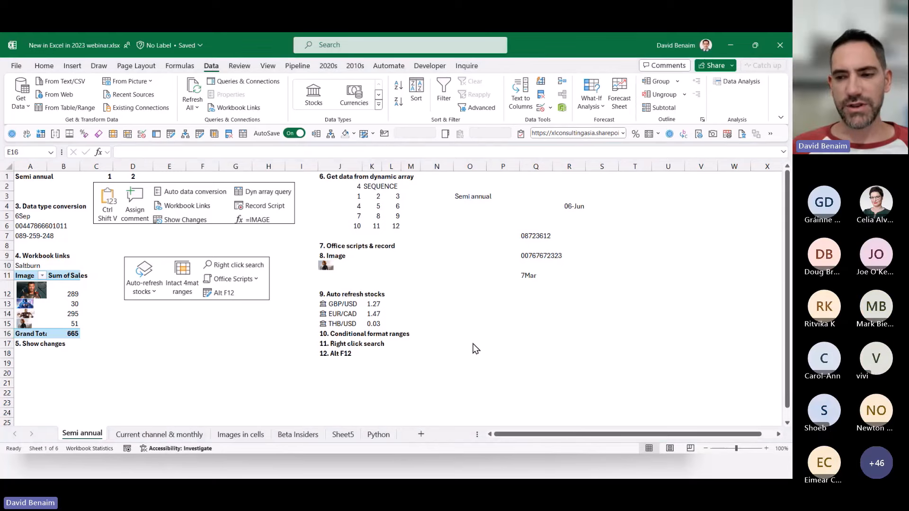
left_click(476, 356)
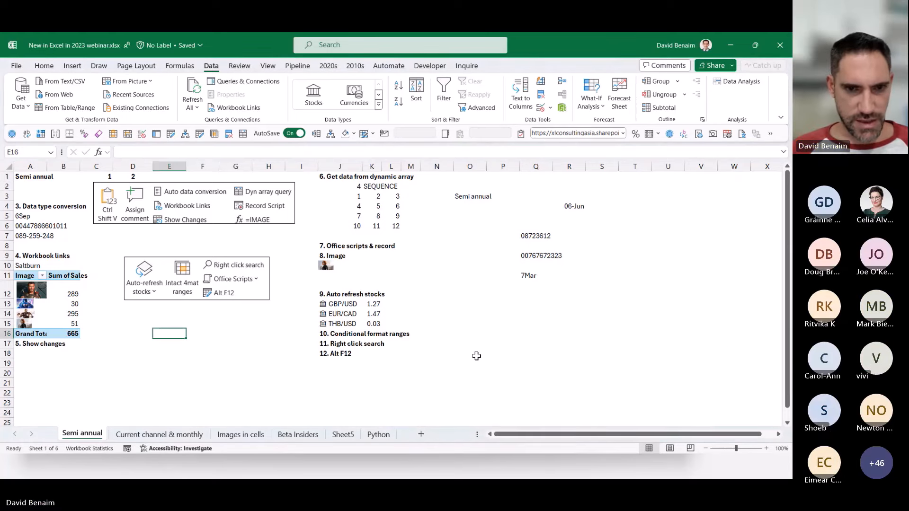
Switch to the employee sales dataset workbook and insert a clustered column chart from the Employee and Units sold data in C5:D14.
key("alt+Tab")
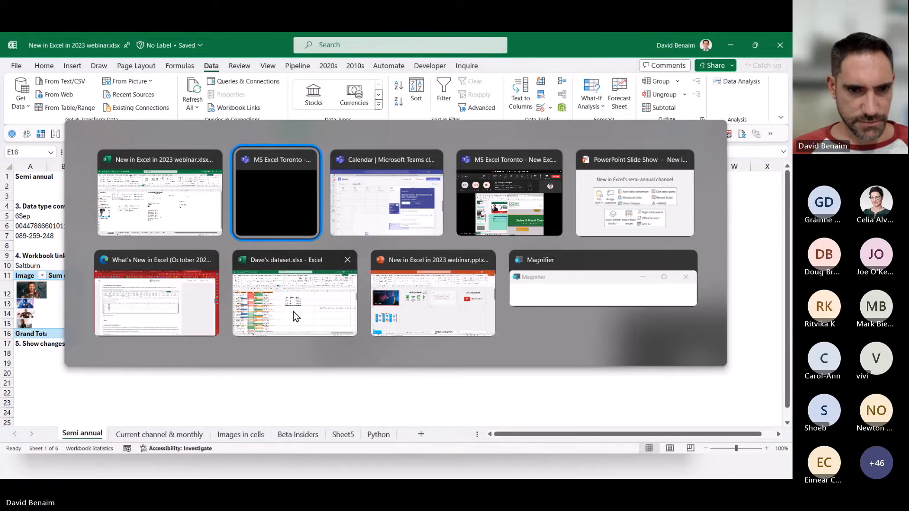
left_click(292, 312)
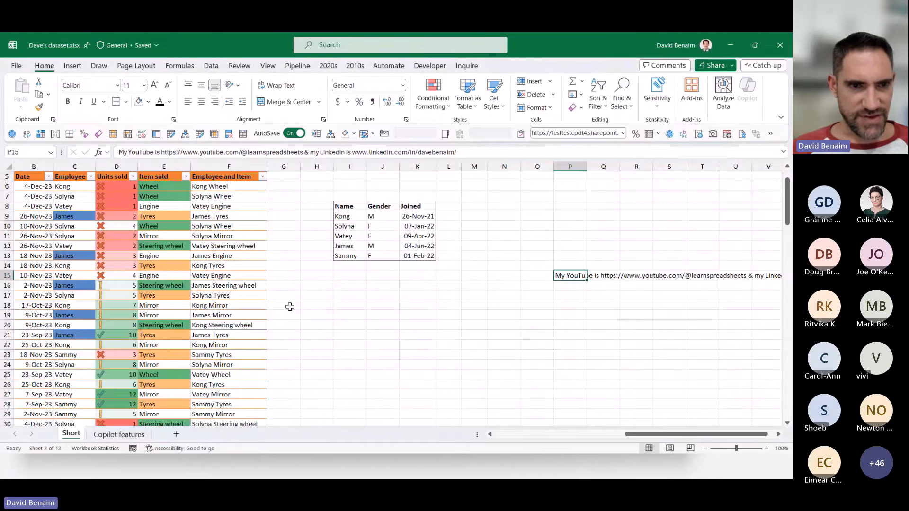
left_click(248, 216)
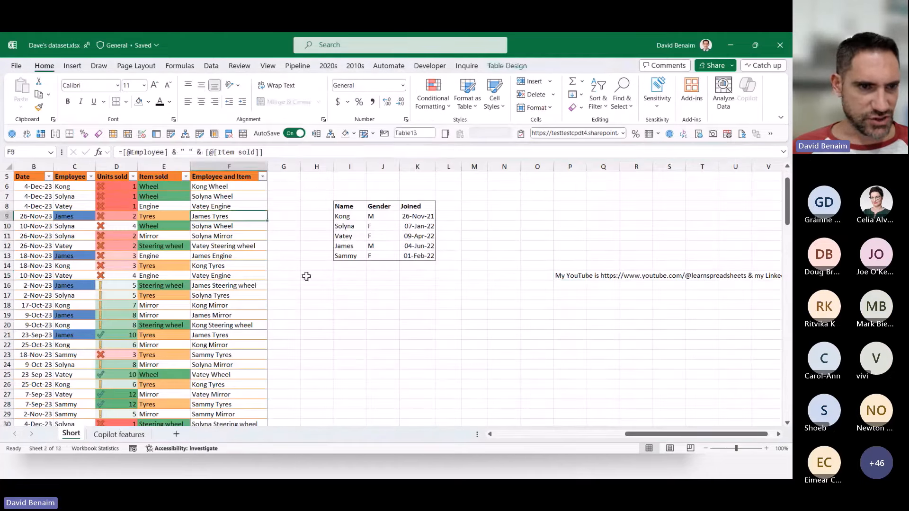
left_click_drag(71, 177, 116, 266)
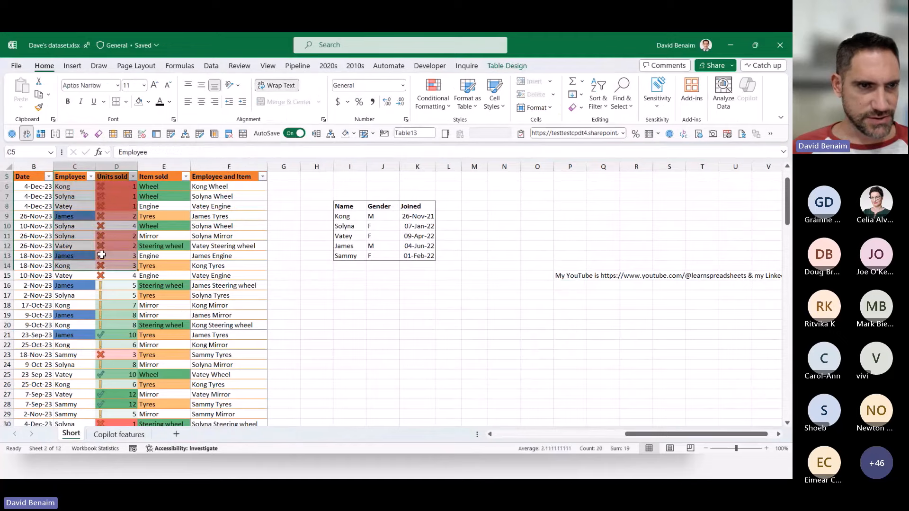
left_click(76, 65)
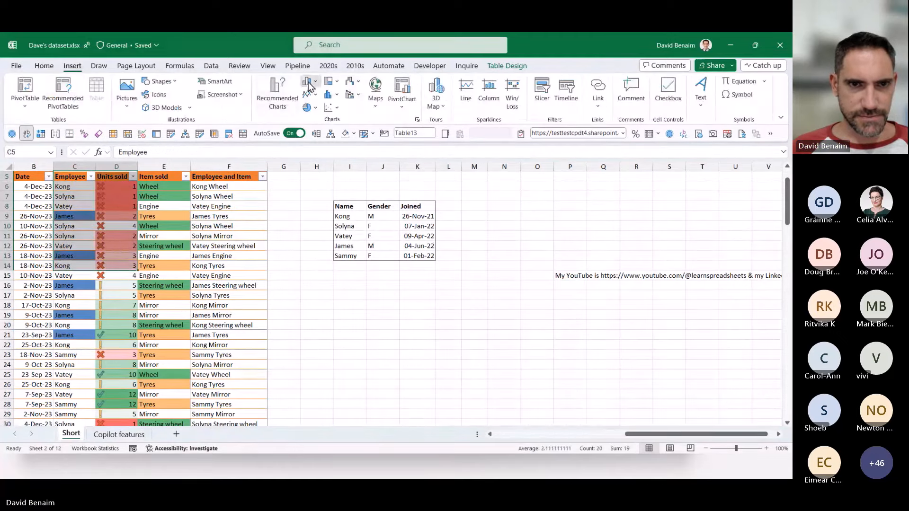
left_click(309, 83)
left_click(315, 115)
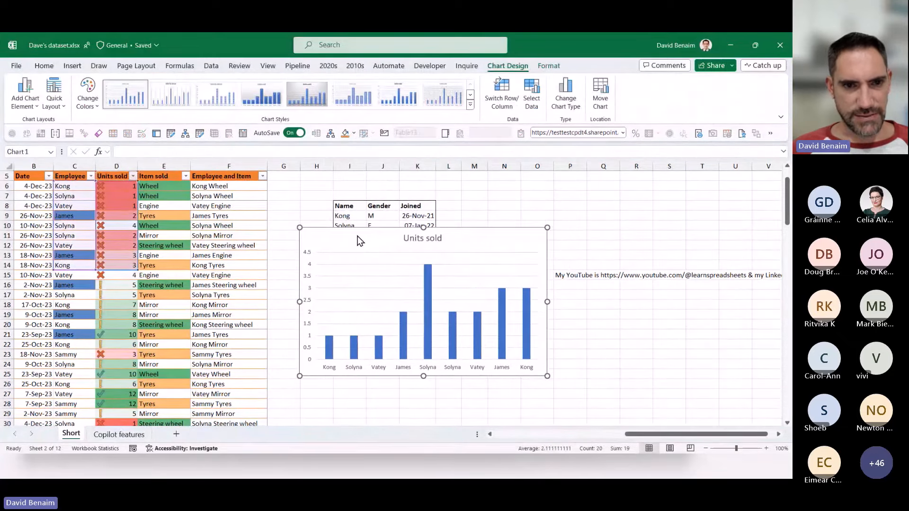
Transfer the Units sold chart to the webinar workbook's Semi annual sheet and place it below the Show changes heading.
key("alt+Tab")
left_click(216, 315)
key("ctrl+v")
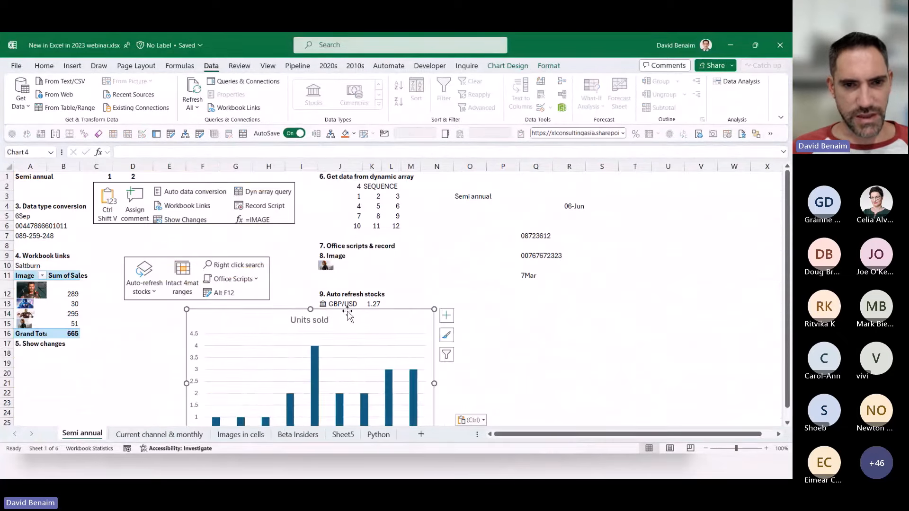
left_click_drag(346, 313, 227, 349)
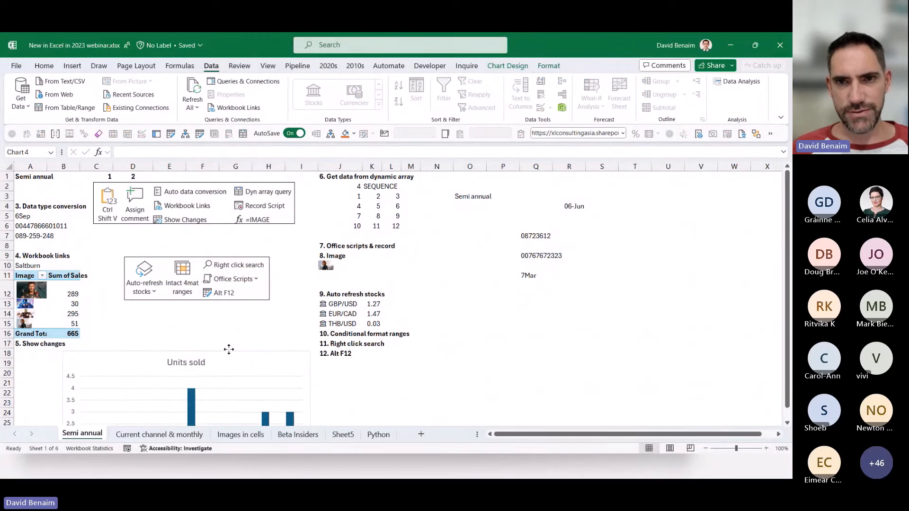
left_click(507, 65)
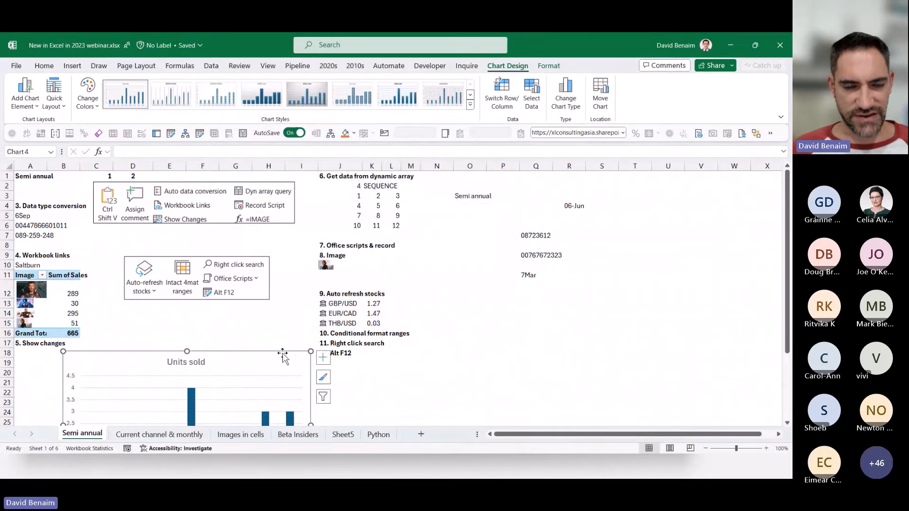
left_click(202, 334)
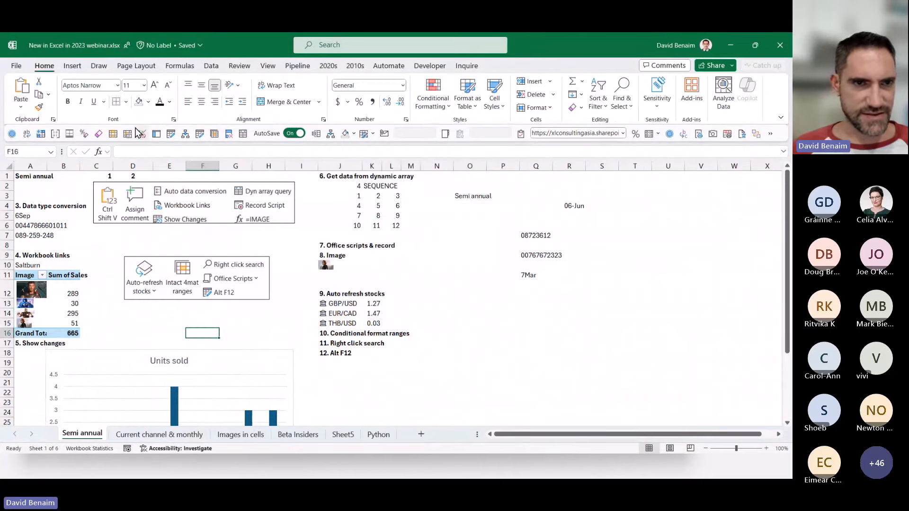
Check the workbook links list for the source of the pasted chart and close it.
left_click(214, 64)
left_click(258, 108)
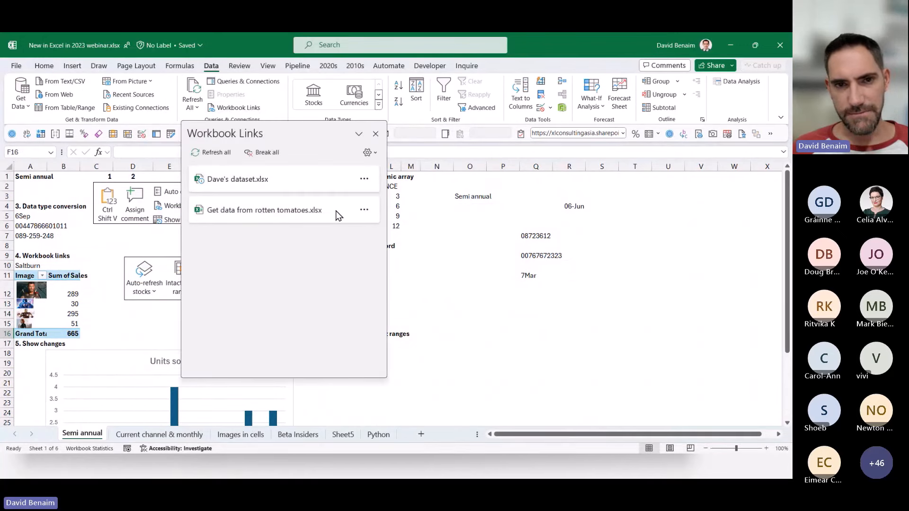
left_click(375, 134)
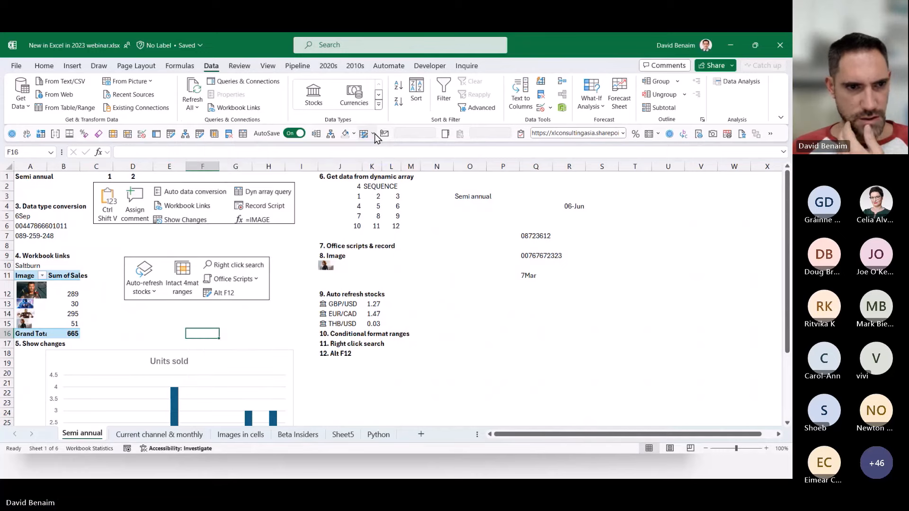
Inspect the source range of the Image and Sum of Sales PivotTable, and close the data source settings without changing them.
left_click(122, 314)
key("Left")
key("Left")
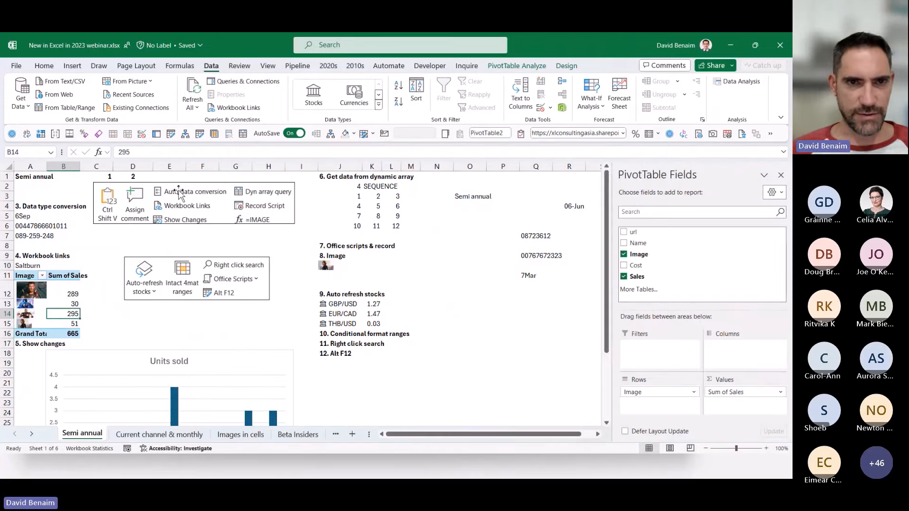
left_click(523, 67)
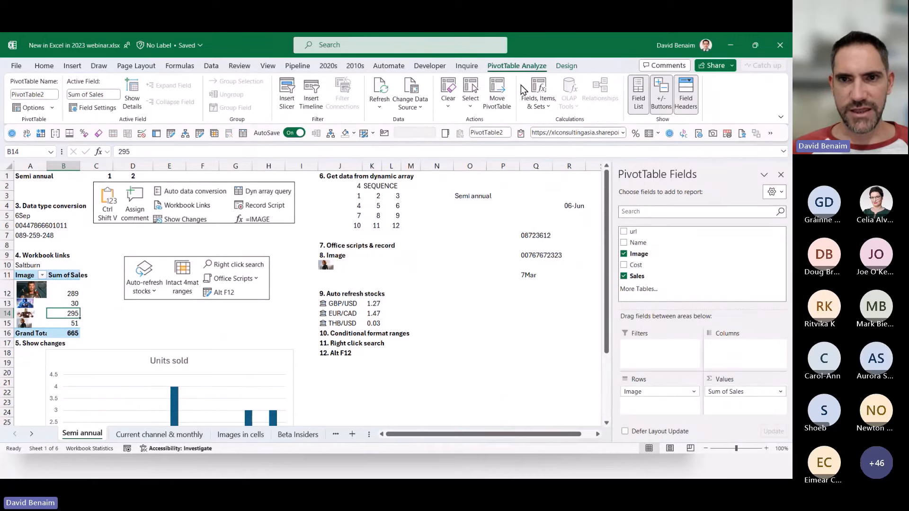
left_click(410, 92)
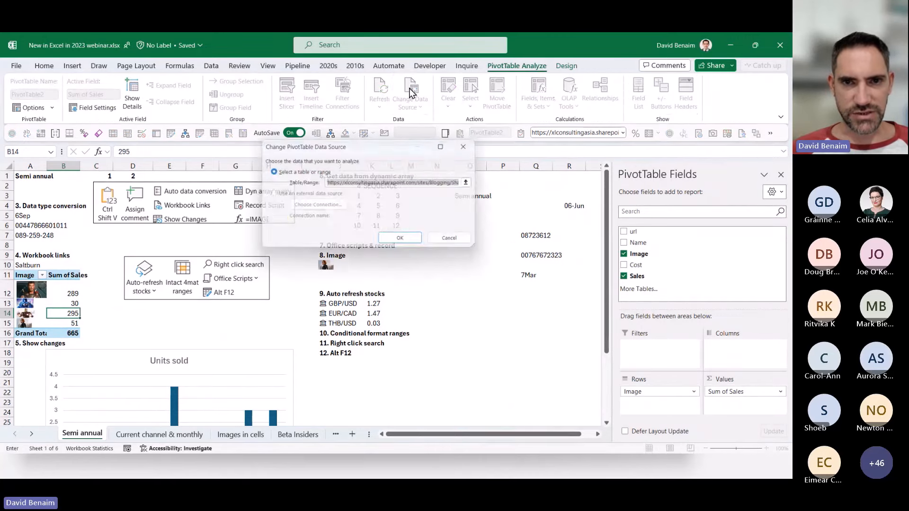
left_click(414, 186)
left_click_drag(415, 185, 473, 185)
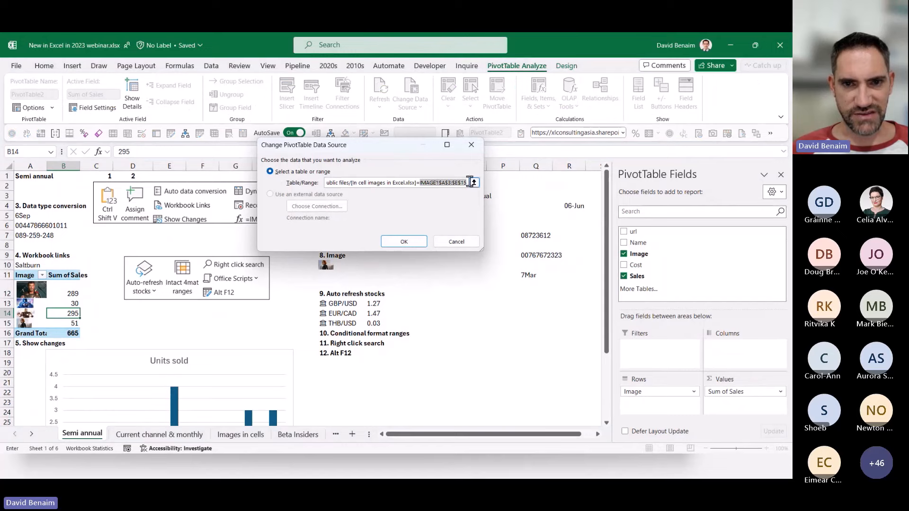
key("Escape")
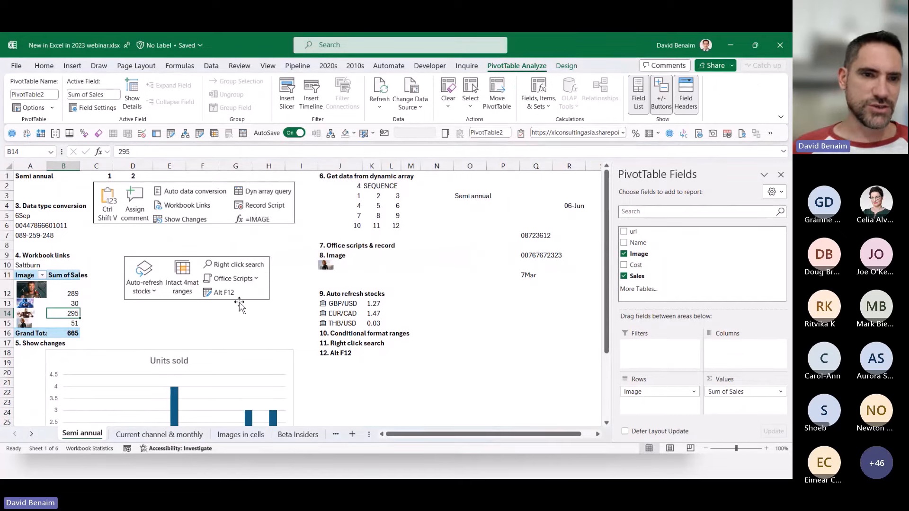
left_click(221, 322)
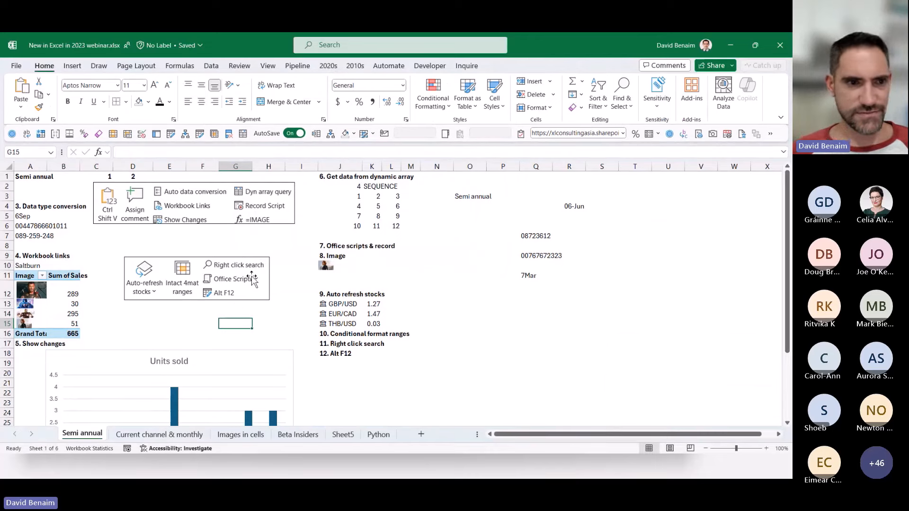
left_click(71, 311)
left_click(239, 325)
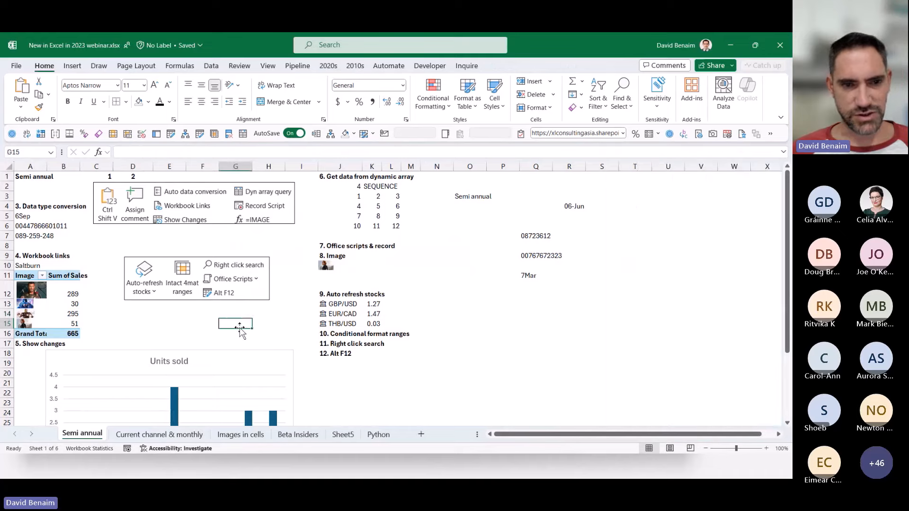
key("alt+Tab")
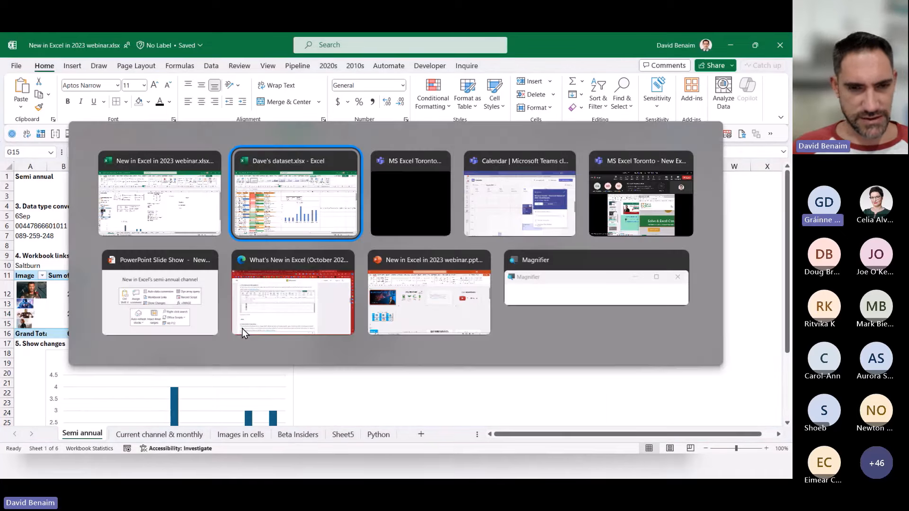
key("ctrl+n")
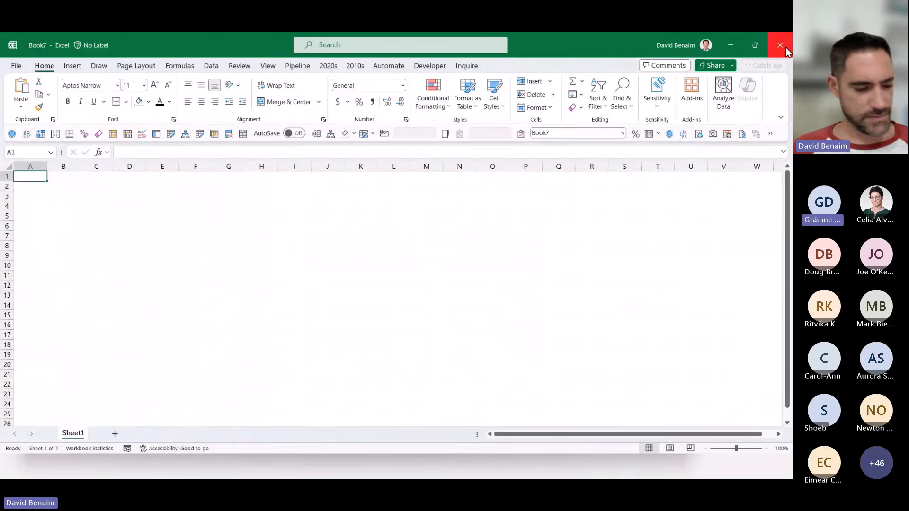
left_click(780, 46)
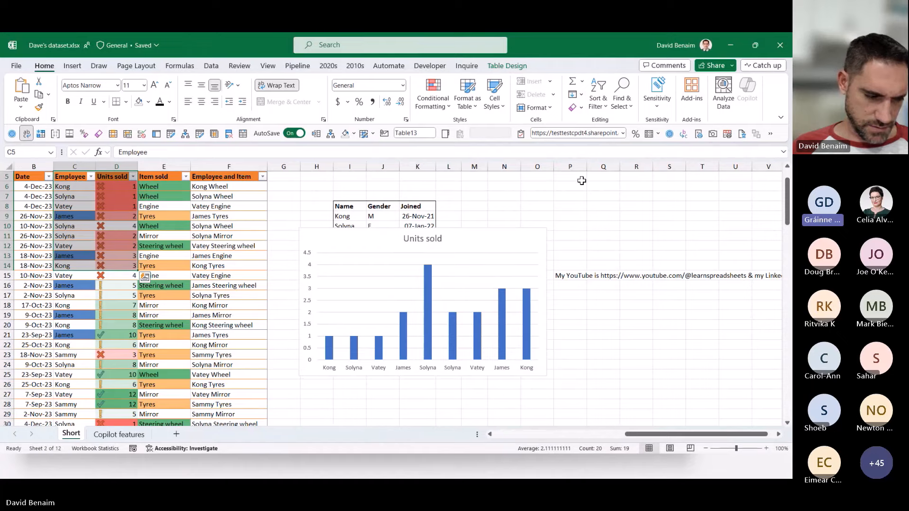
left_click(313, 206)
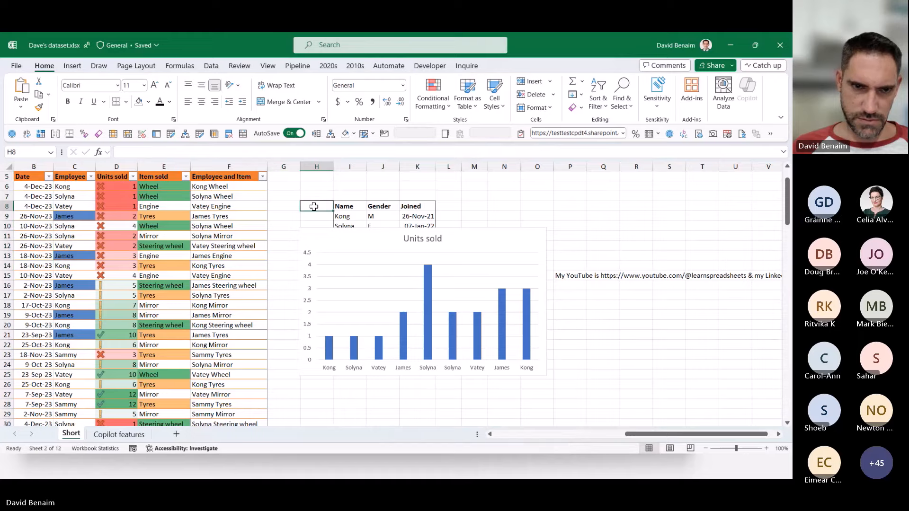
Return to the webinar workbook and shift the Units sold chart slightly left and down, starting in row 18 of column A.
key("alt+Tab")
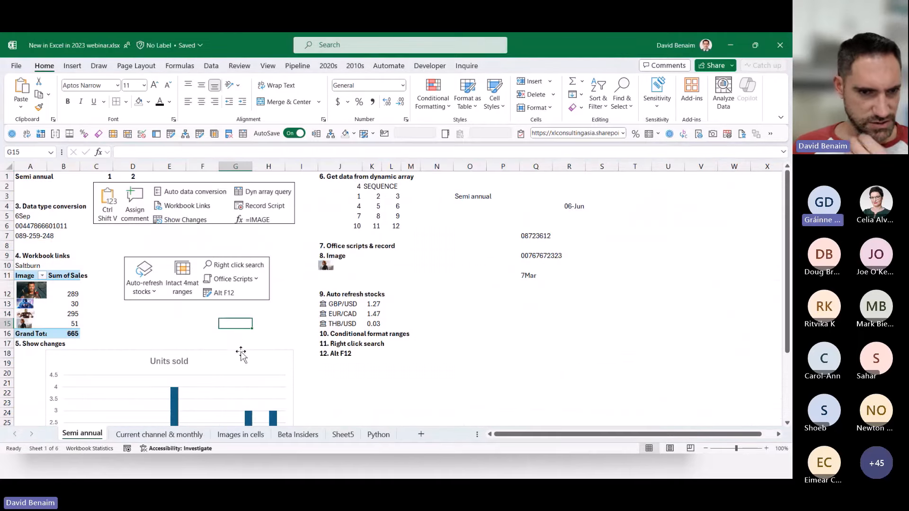
left_click_drag(240, 354, 210, 361)
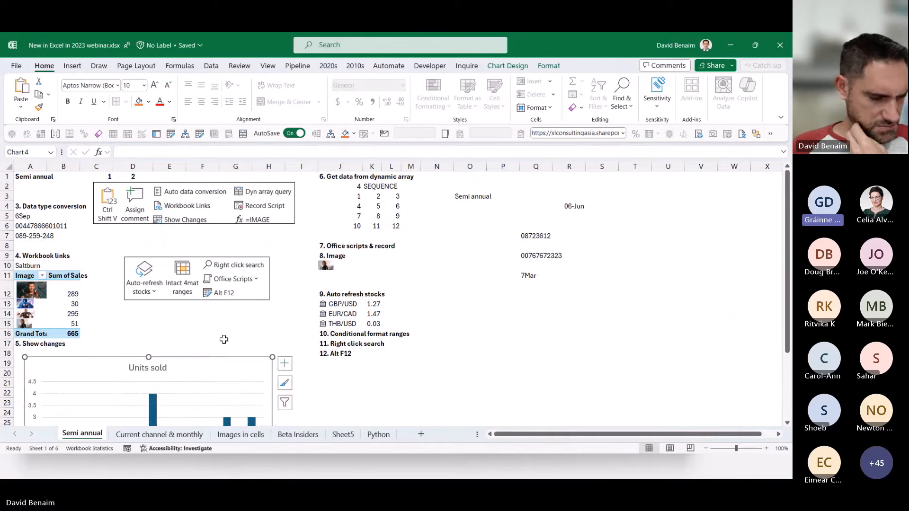
Review the Formulas and Data categories of the Excel options, checking the R1C1 reference style description, and close without changes.
left_click(16, 66)
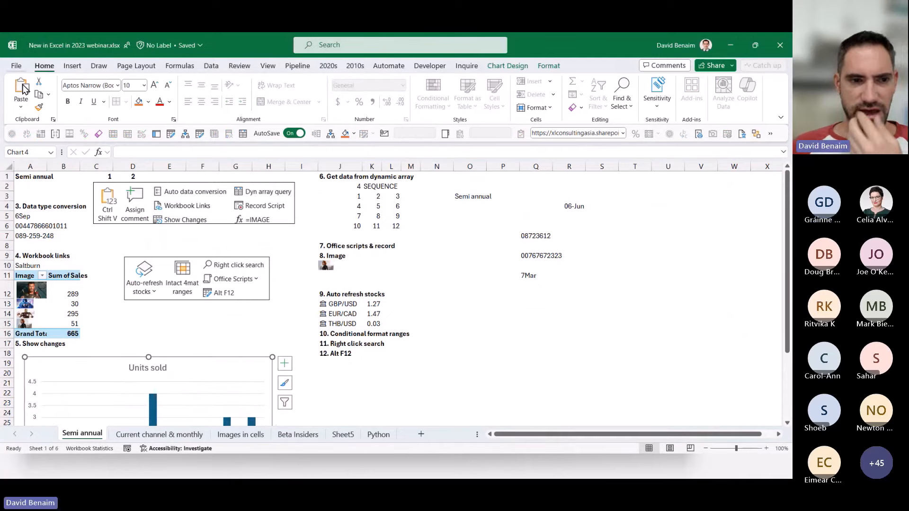
left_click(42, 432)
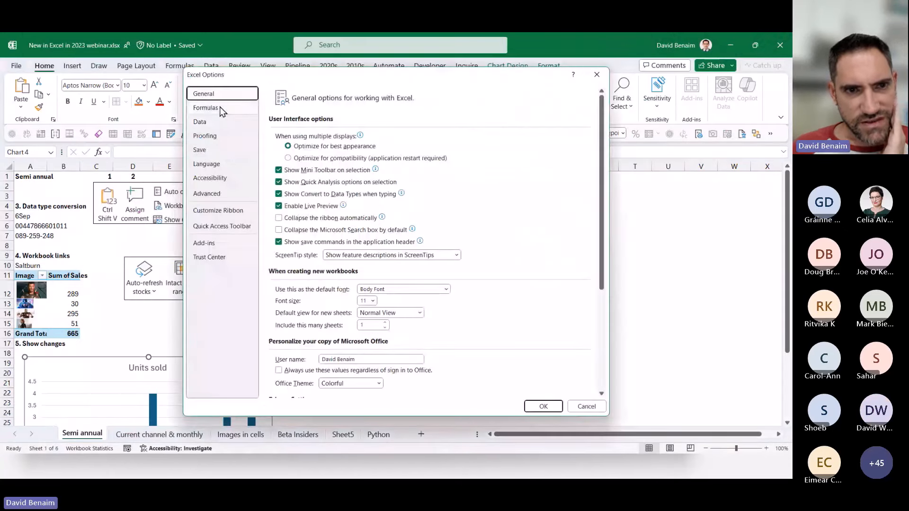
left_click(206, 109)
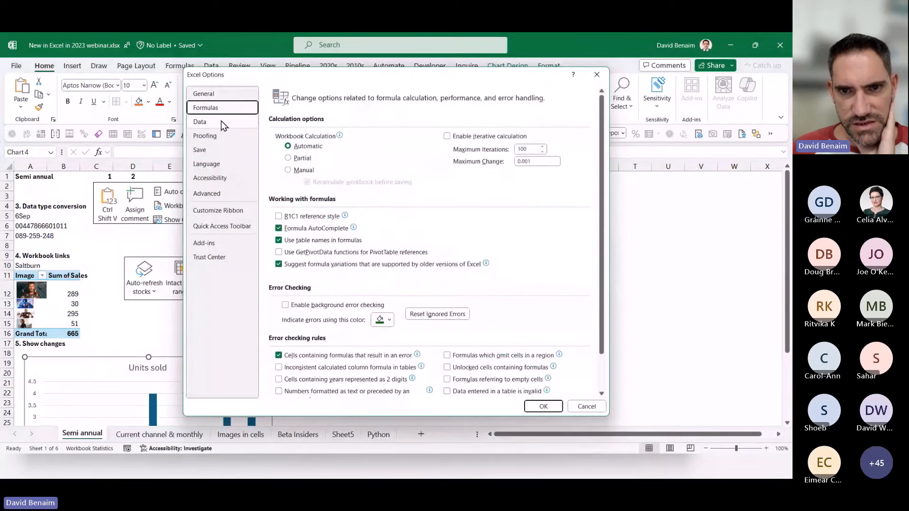
left_click(221, 122)
left_click(221, 109)
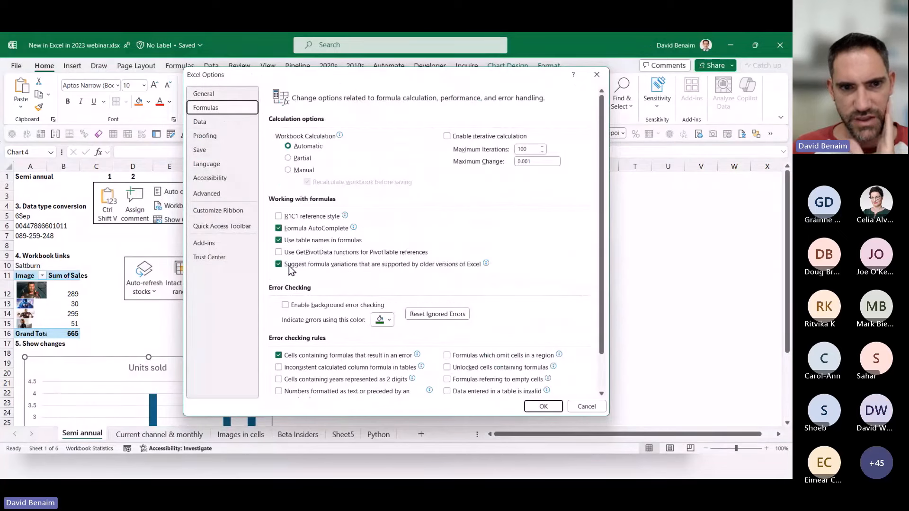
mouse_move(284, 221)
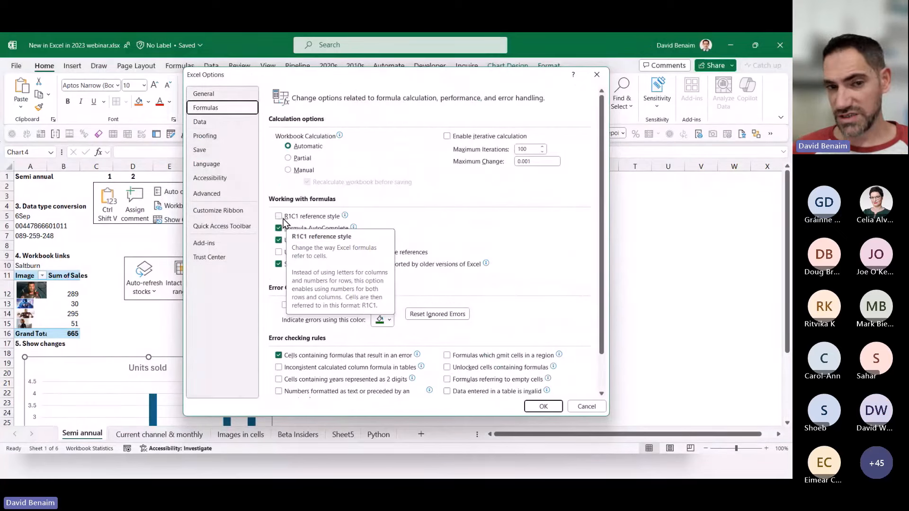
left_click(596, 74)
left_click(363, 373)
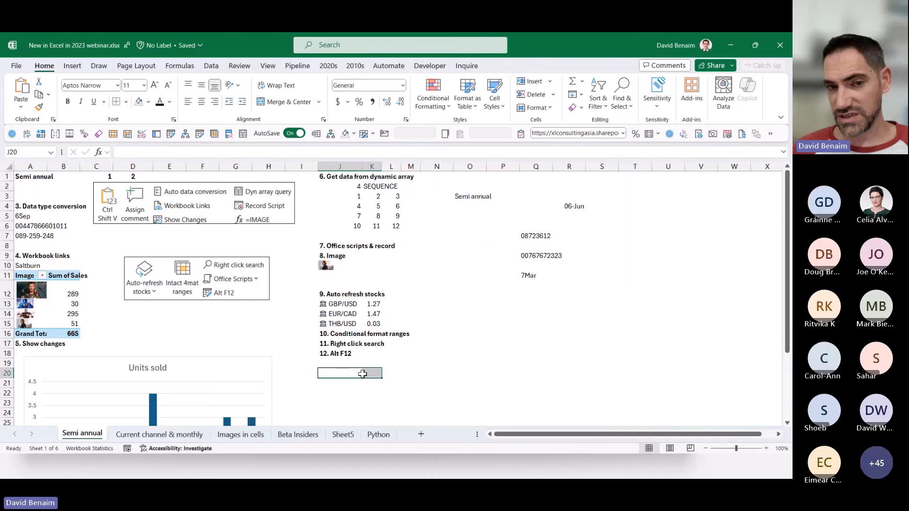
key("Left")
key("Left")
key("Left")
key("Left")
key("Left")
key("Left")
key("Up")
key("Up")
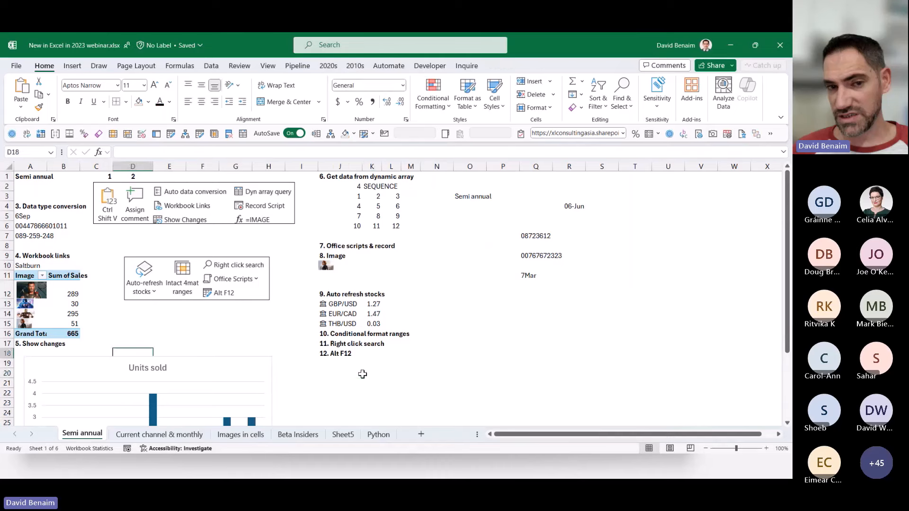
key("Up")
key("Up")
key("Up")
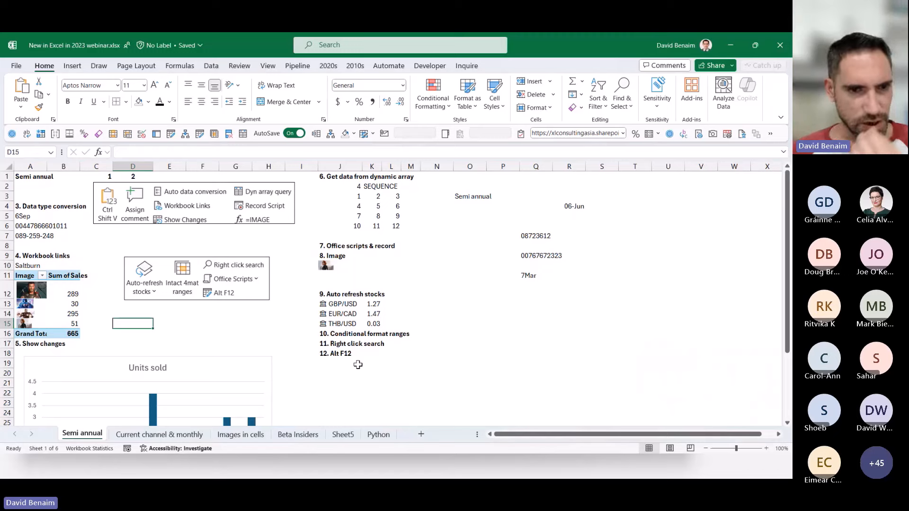
left_click(256, 368)
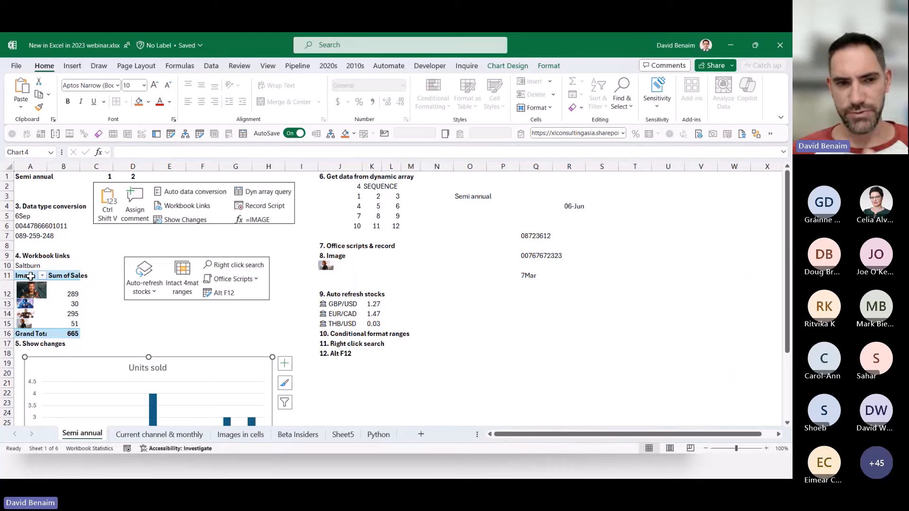
left_click(101, 344)
left_click(459, 323)
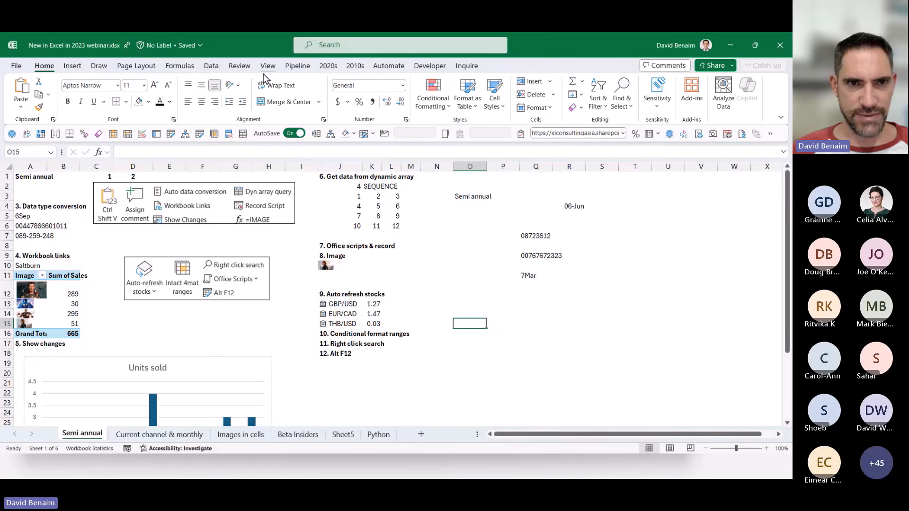
Show the change history for the whole workbook, jump to the Sheet5 G5:G24 edit, and look through the older entries.
left_click(240, 66)
left_click(275, 95)
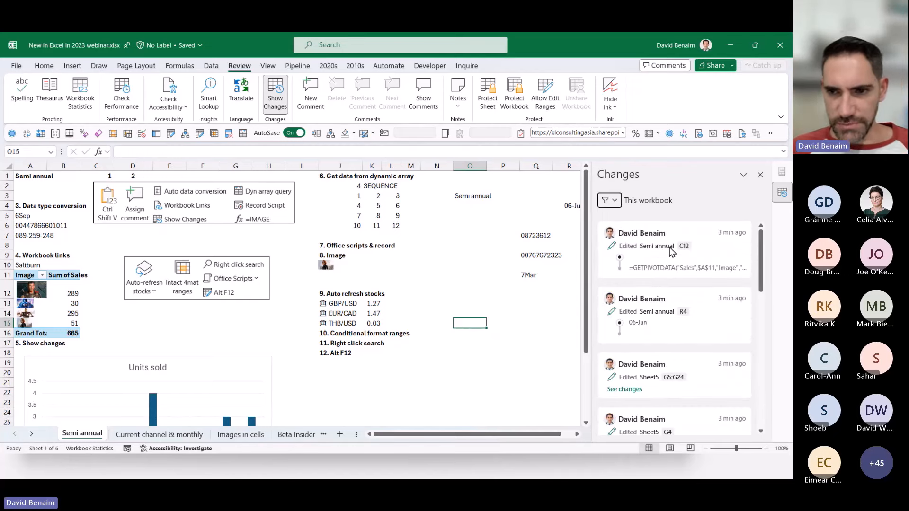
left_click(669, 247)
scroll(663, 248, "down", 3)
left_click(669, 260)
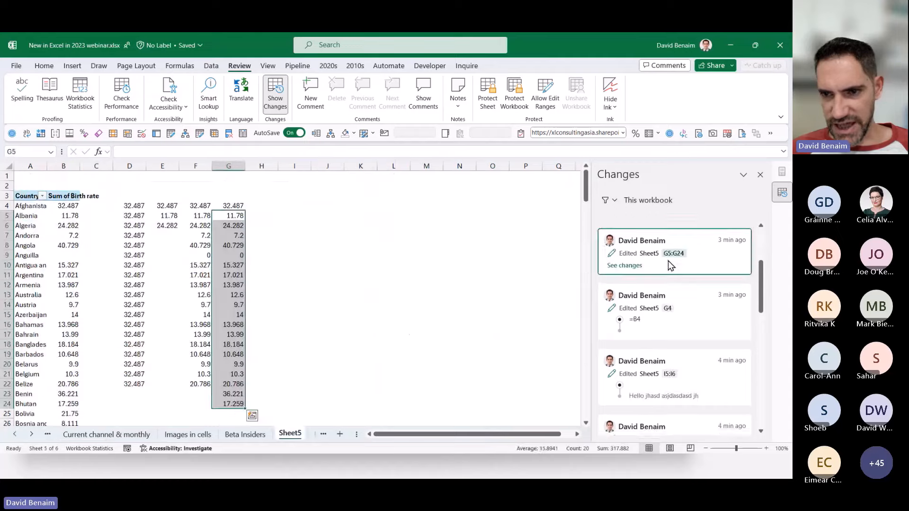
scroll(672, 277, "down", 5)
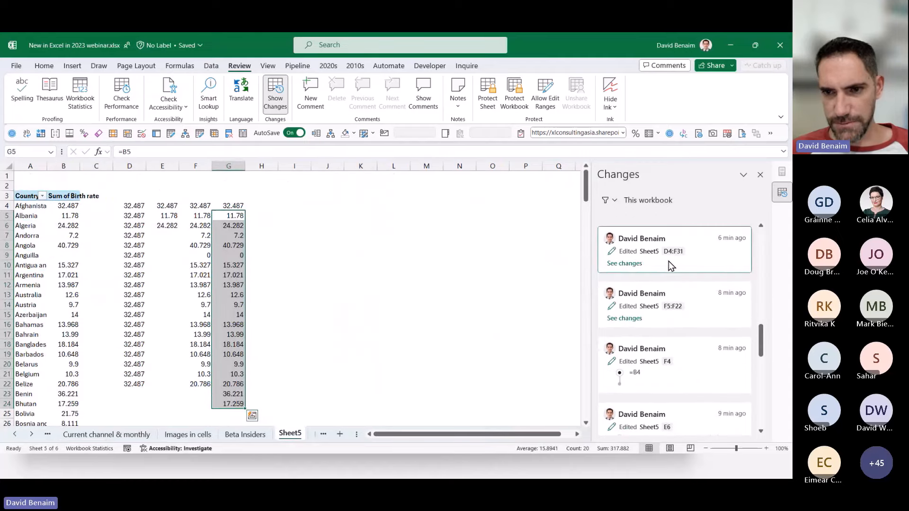
scroll(669, 261, "down", 5)
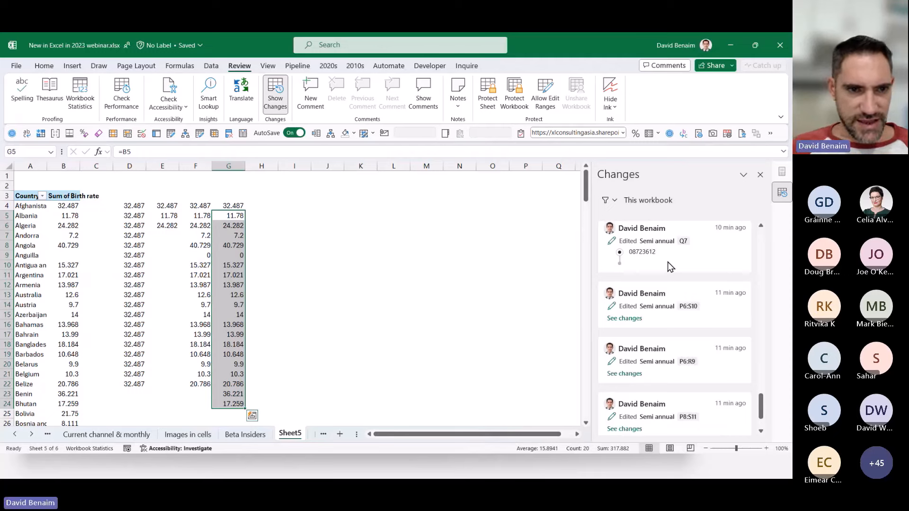
scroll(668, 262, "down", 2)
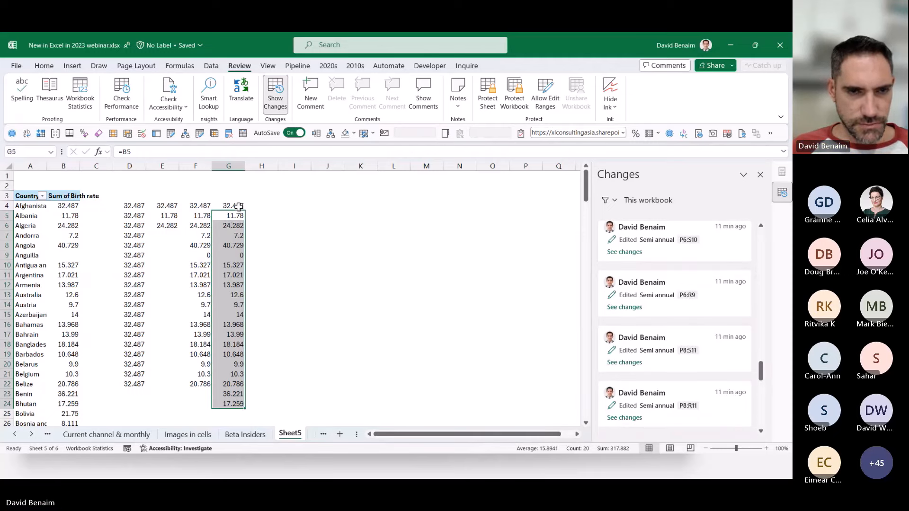
Merge and center cells H4:J4 on Sheet5 and refresh the change history to include the new change.
left_click(258, 207)
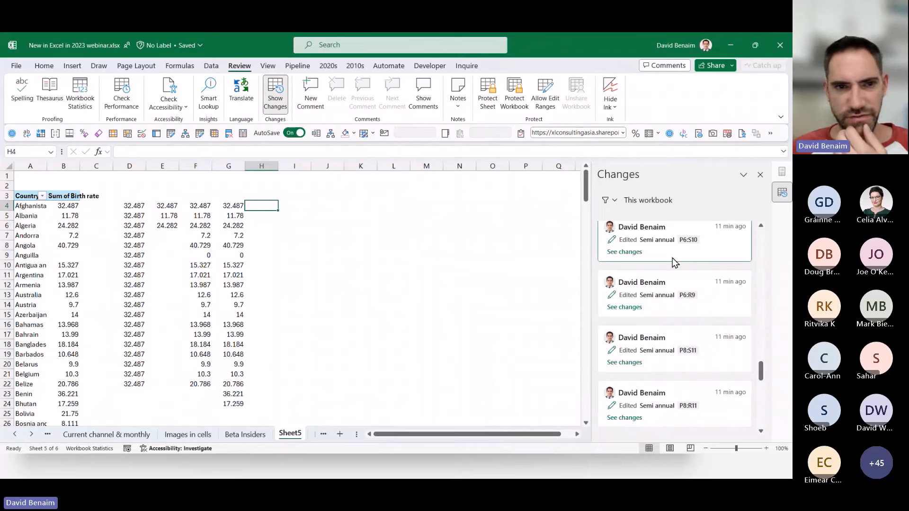
left_click_drag(265, 205, 321, 205)
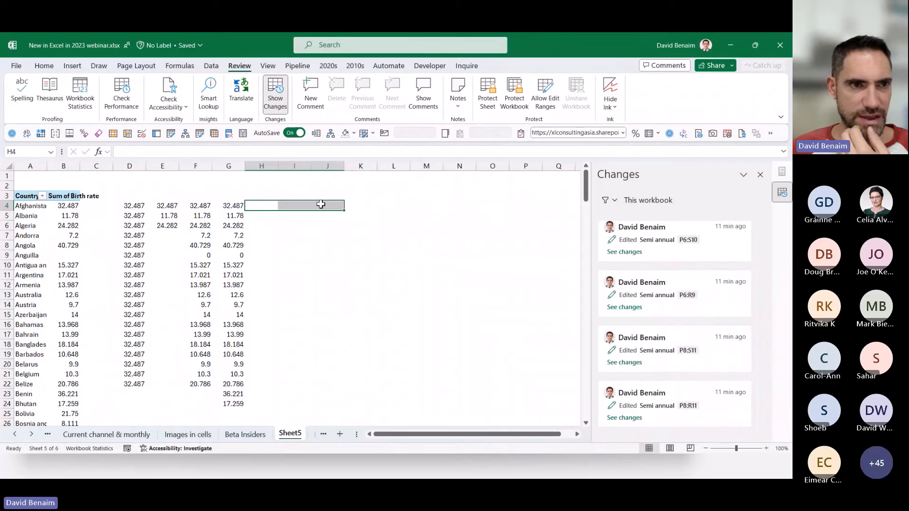
left_click(44, 65)
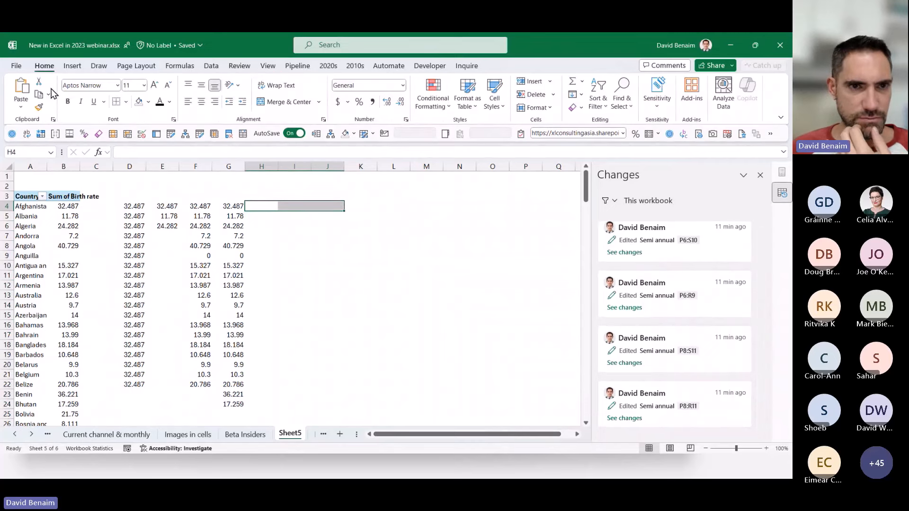
left_click(279, 105)
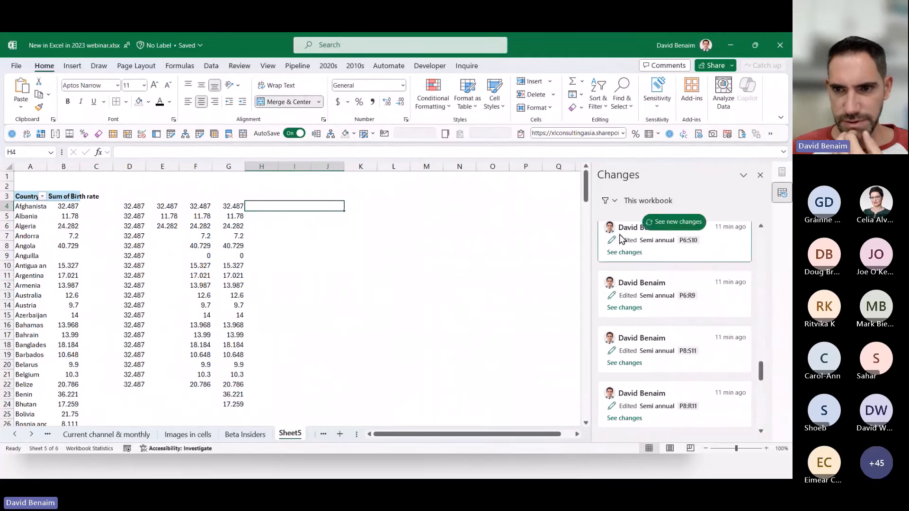
left_click(666, 225)
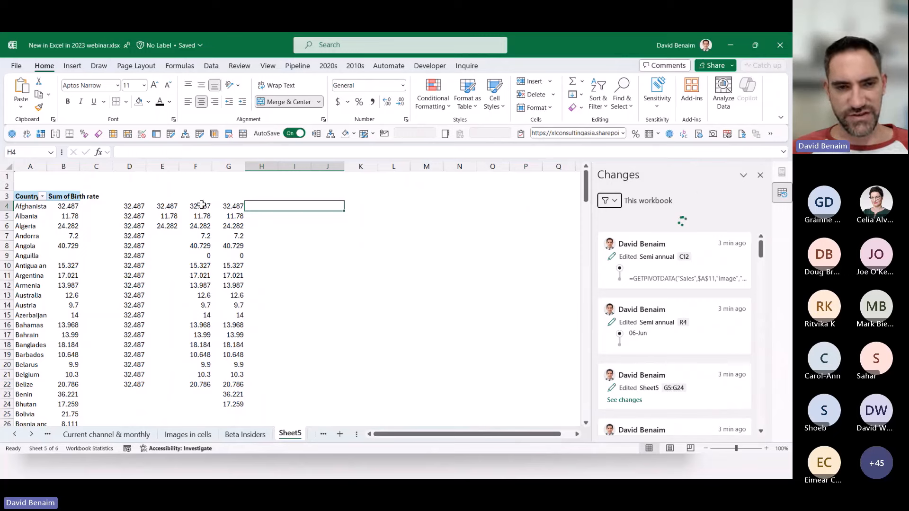
Show the change history for cell F6 on Sheet5.
right_click(197, 230)
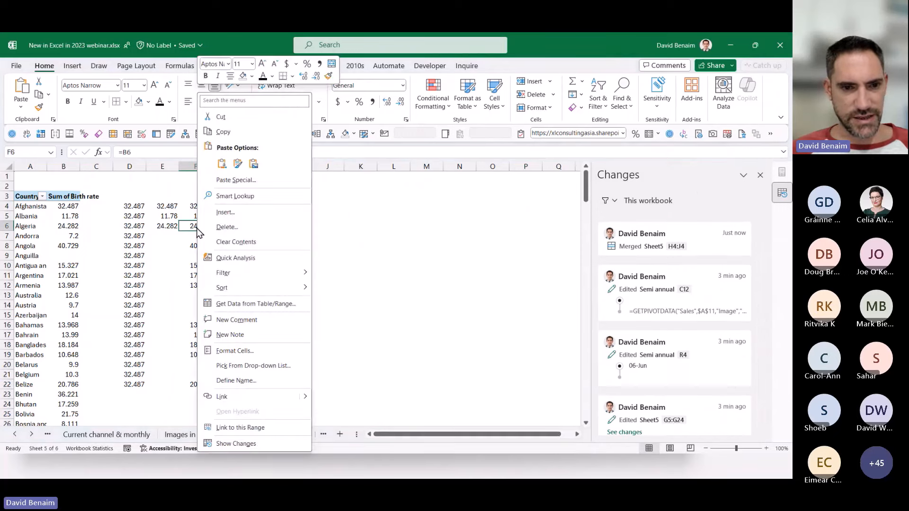
left_click(230, 444)
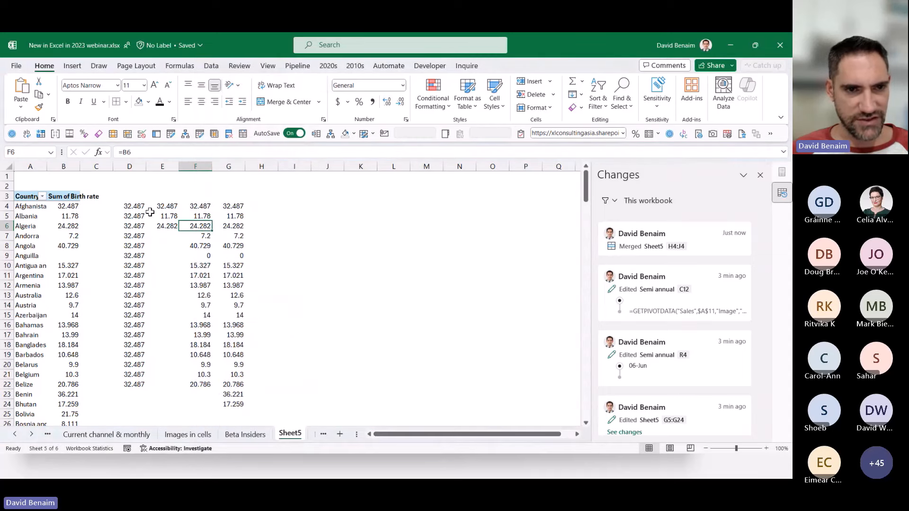
Show the change history for cells D4:G15 on Sheet5, look through the older entries, and close the history.
left_click_drag(130, 206, 229, 315)
right_click(184, 255)
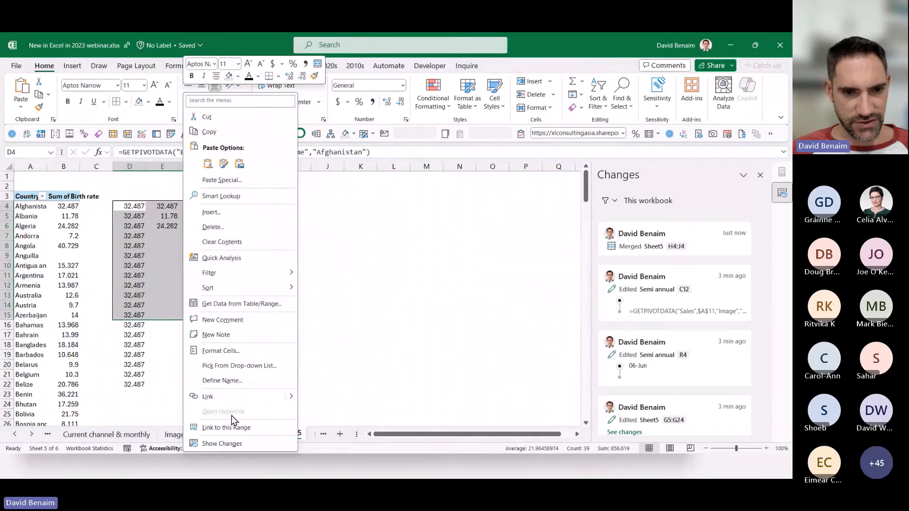
left_click(231, 444)
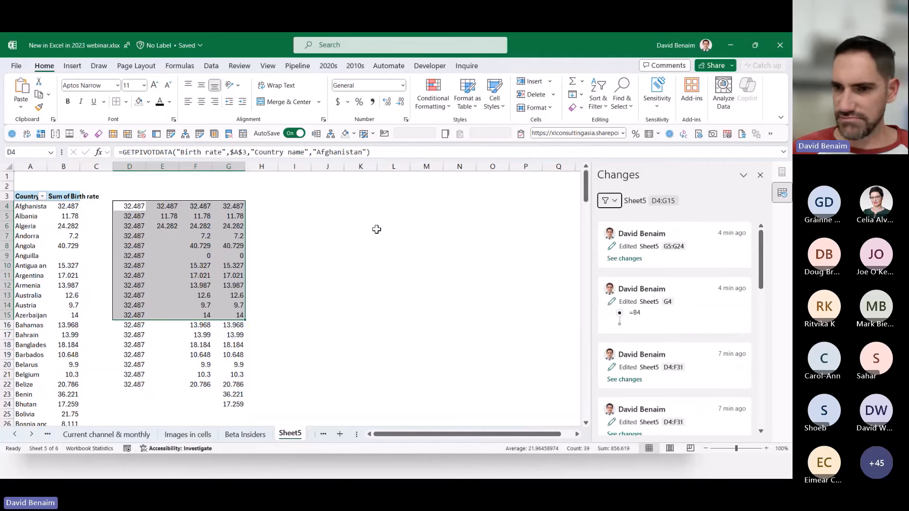
scroll(700, 265, "down", 10)
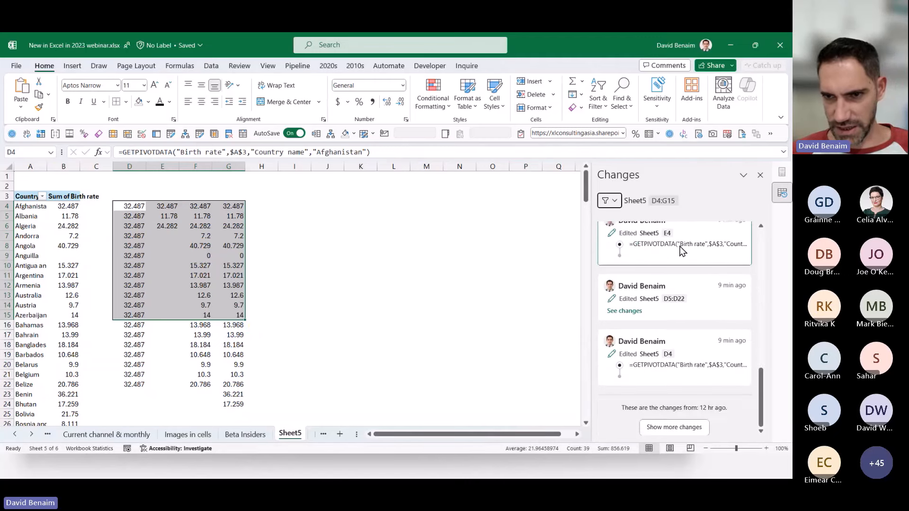
left_click(402, 265)
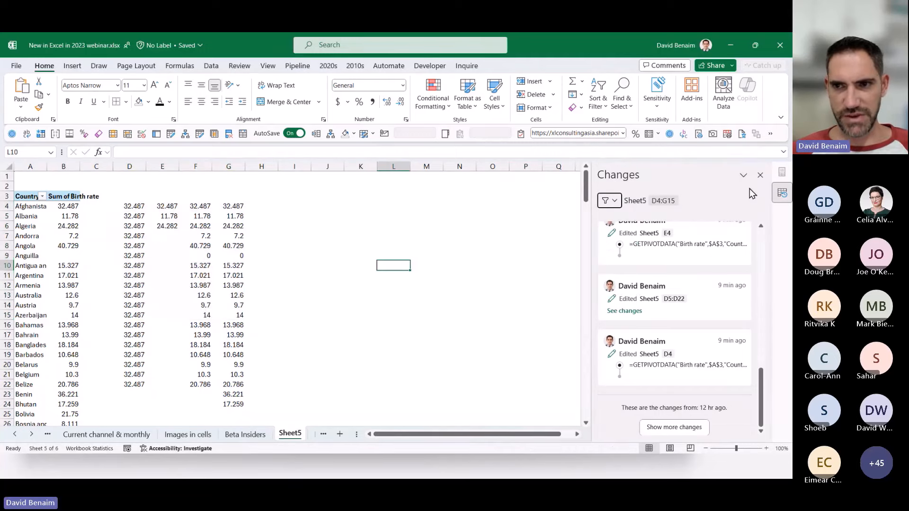
left_click(759, 175)
left_click(291, 229)
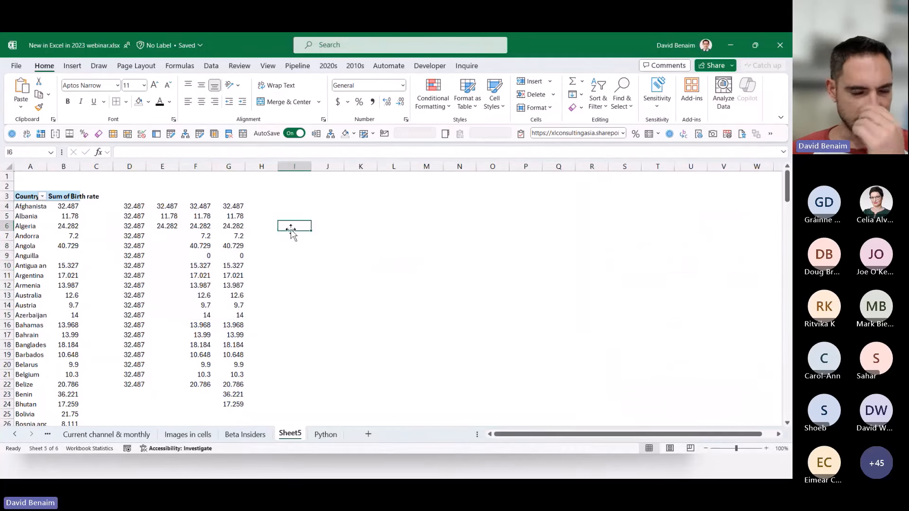
Import the dynamic array J3:L6 on the Semi annual sheet into Power Query as a range source, accepting the security notice.
left_click(15, 435)
left_click(95, 436)
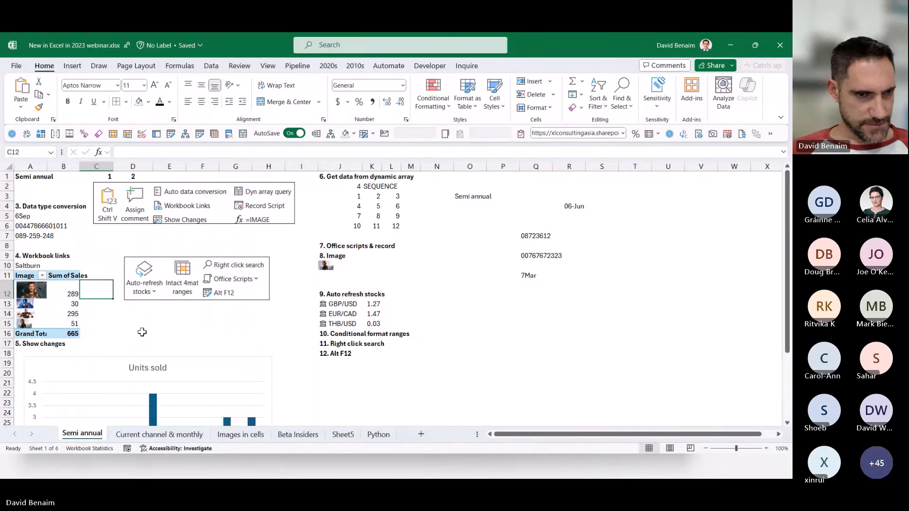
left_click(142, 332)
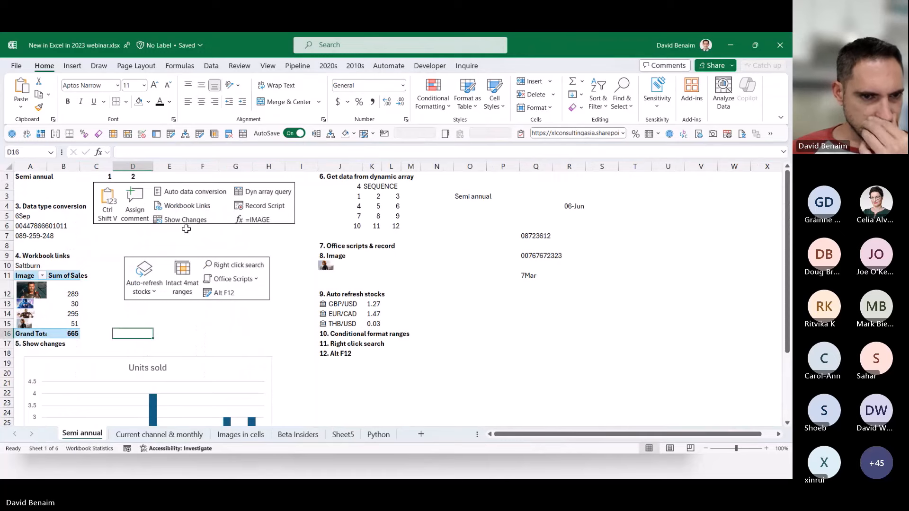
left_click(220, 211)
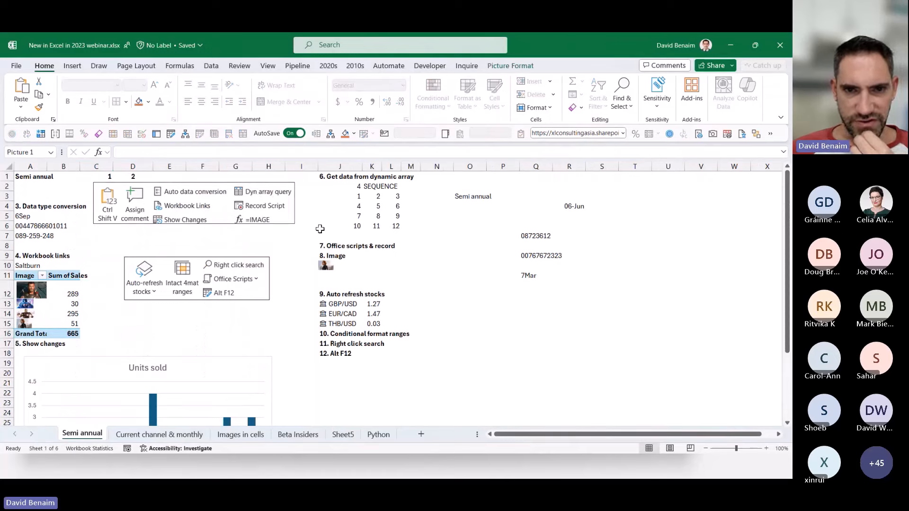
left_click_drag(359, 196, 392, 225)
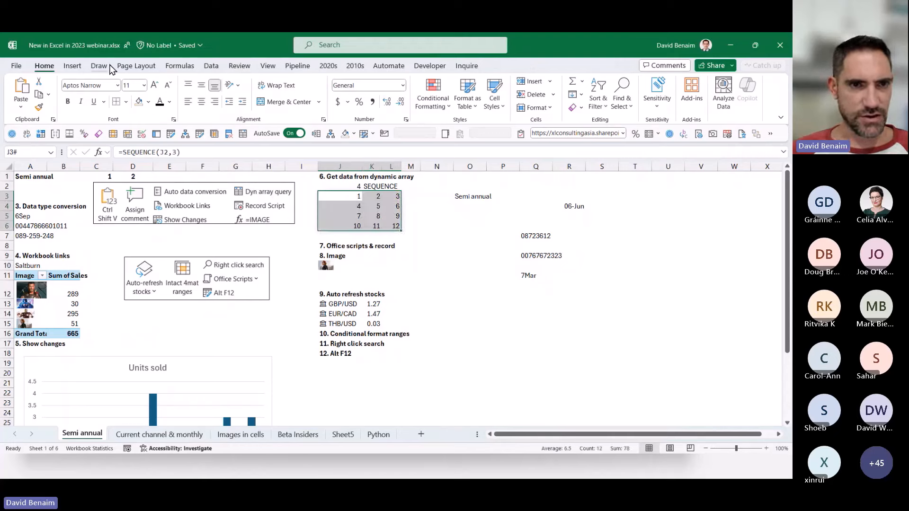
left_click(212, 65)
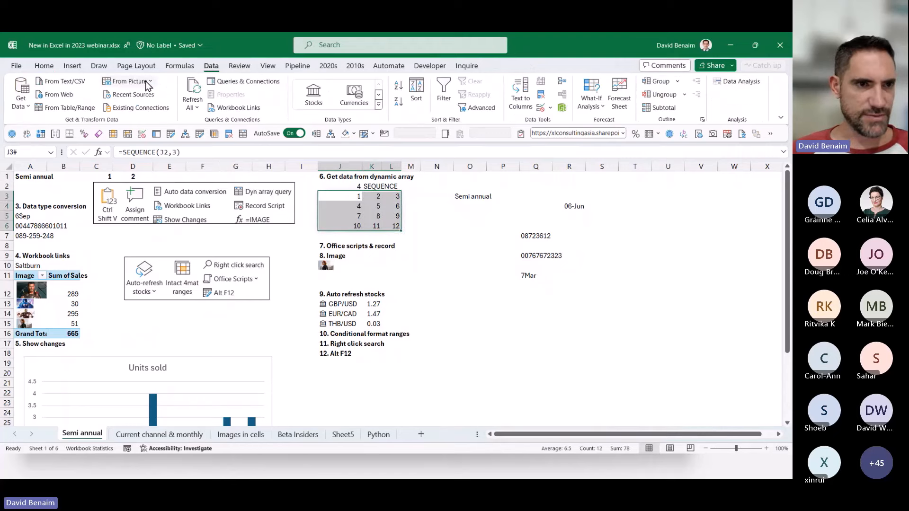
left_click(67, 110)
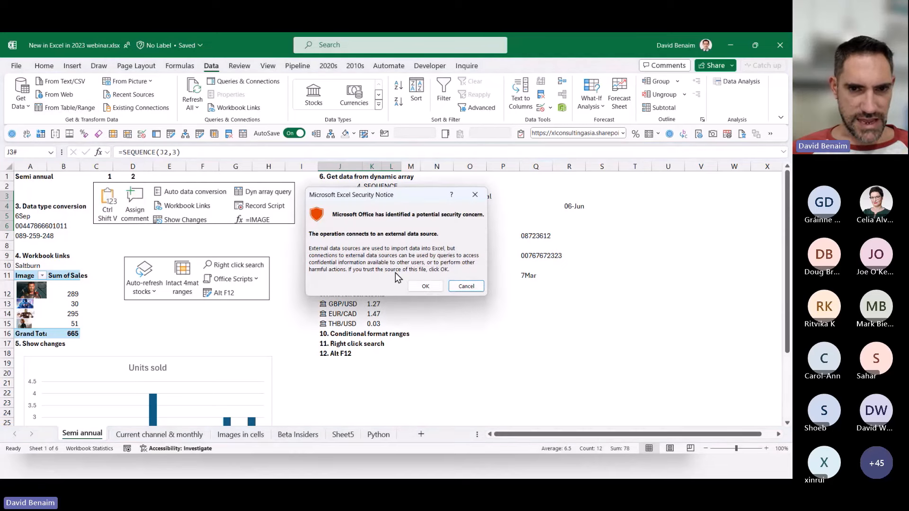
left_click(422, 283)
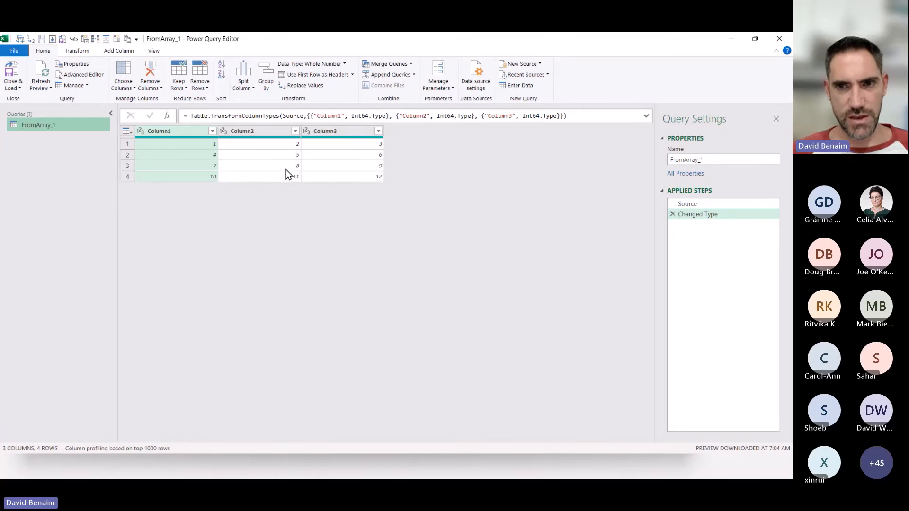
Review the query's Source step and name, and close the Power Query Editor keeping the changes.
left_click(725, 203)
left_click_drag(670, 160, 704, 160)
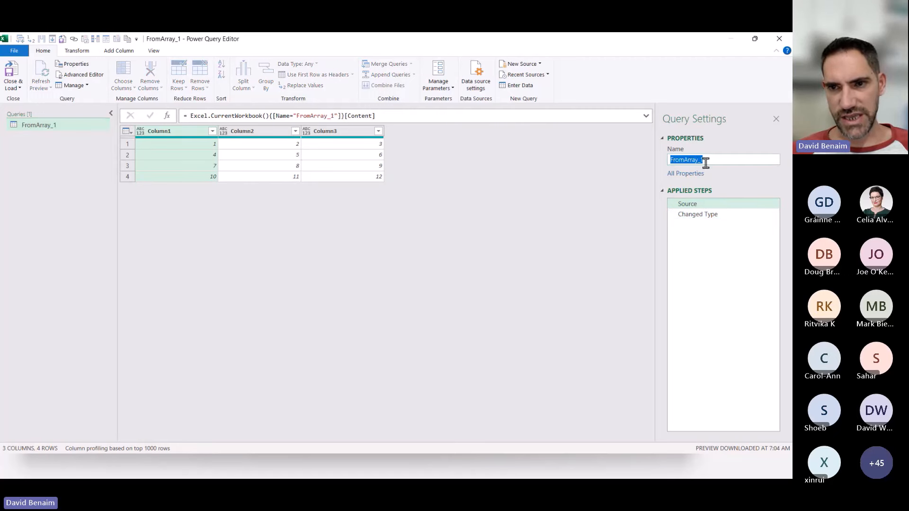
left_click(706, 162)
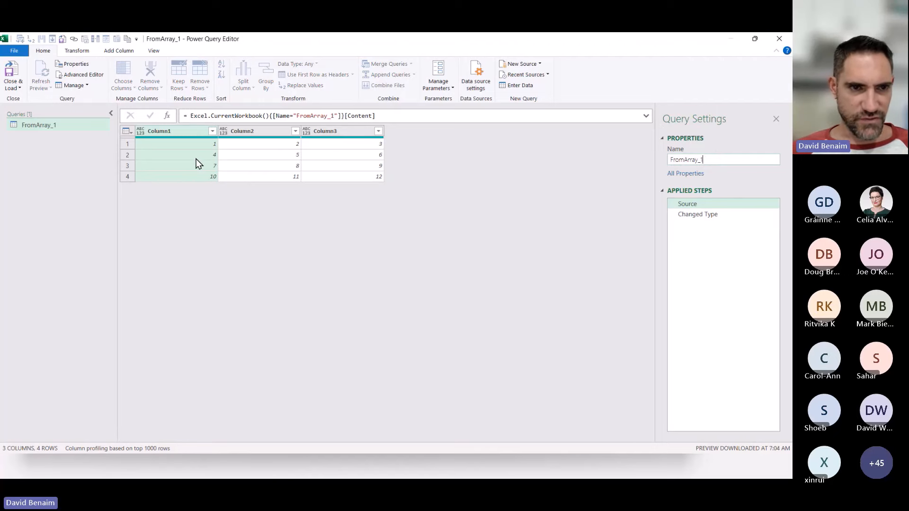
left_click(779, 39)
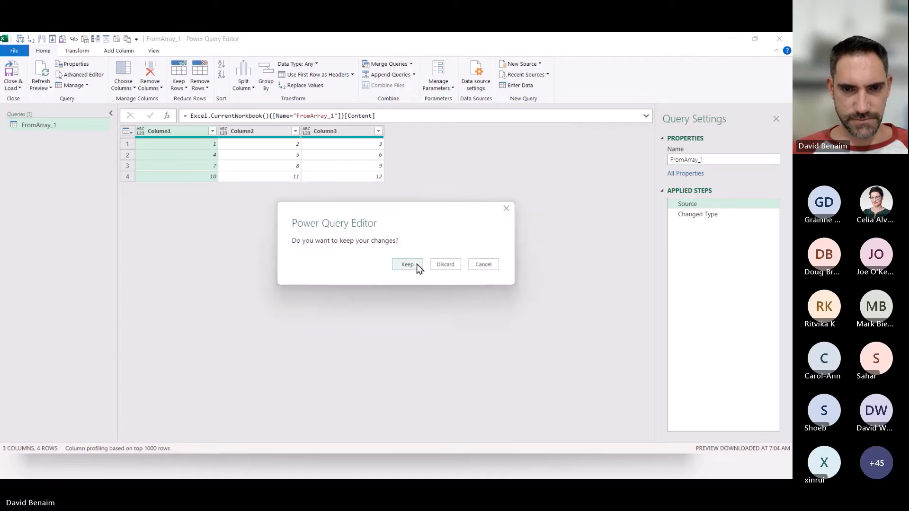
left_click(416, 264)
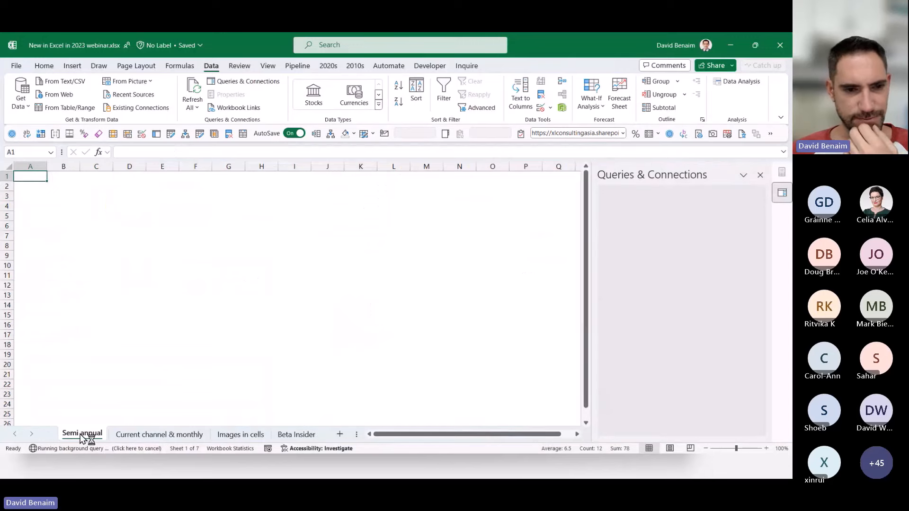
Set the SEQUENCE row count in J2 on the Semi annual sheet to 5.
left_click(135, 434)
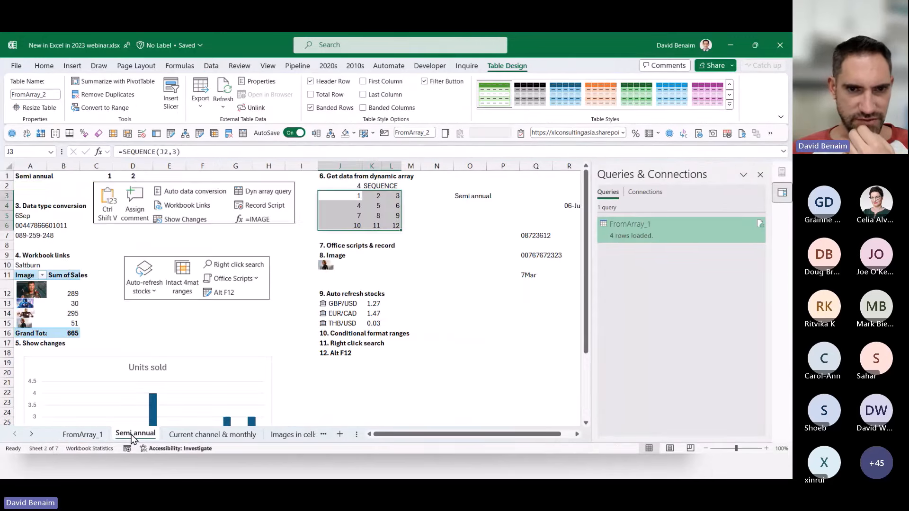
left_click(336, 186)
left_click(347, 196)
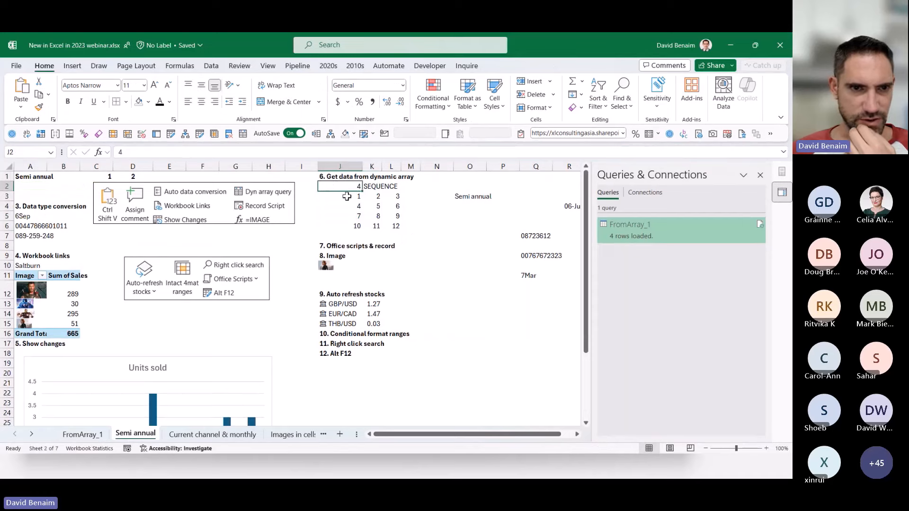
left_click(165, 152)
left_click(346, 186)
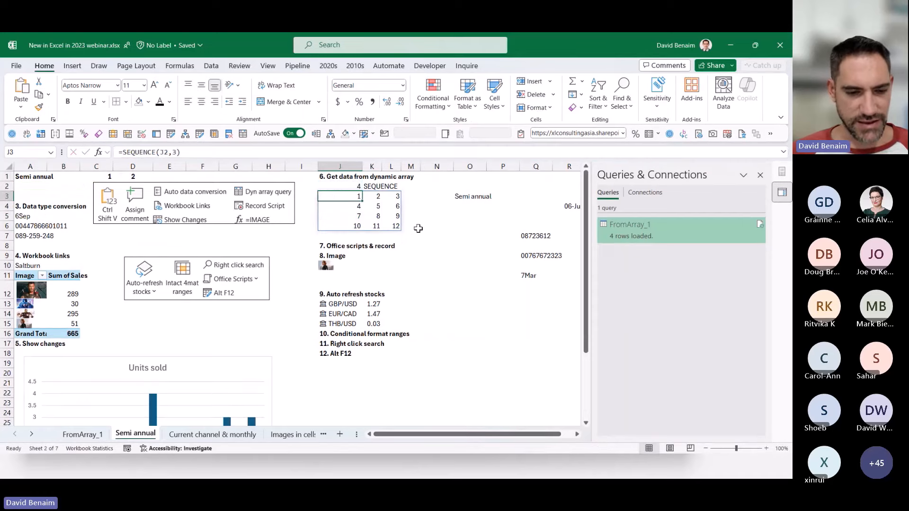
type("5")
key("Return")
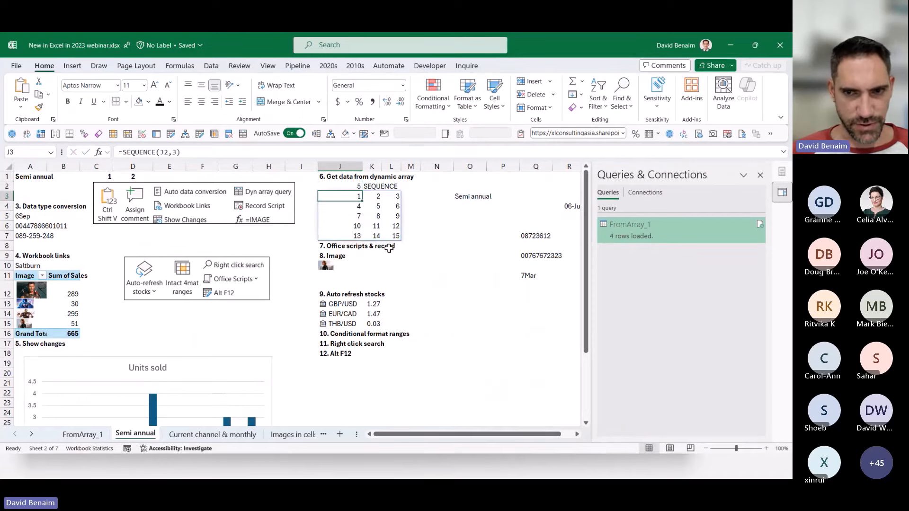
Refresh the FromArray_1 query and check the rows in its output table.
left_click(647, 228)
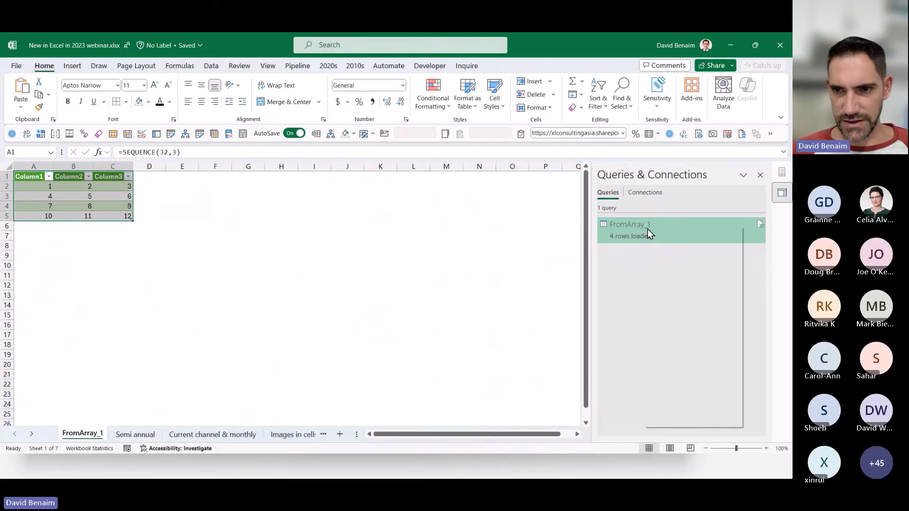
right_click(647, 228)
left_click(675, 290)
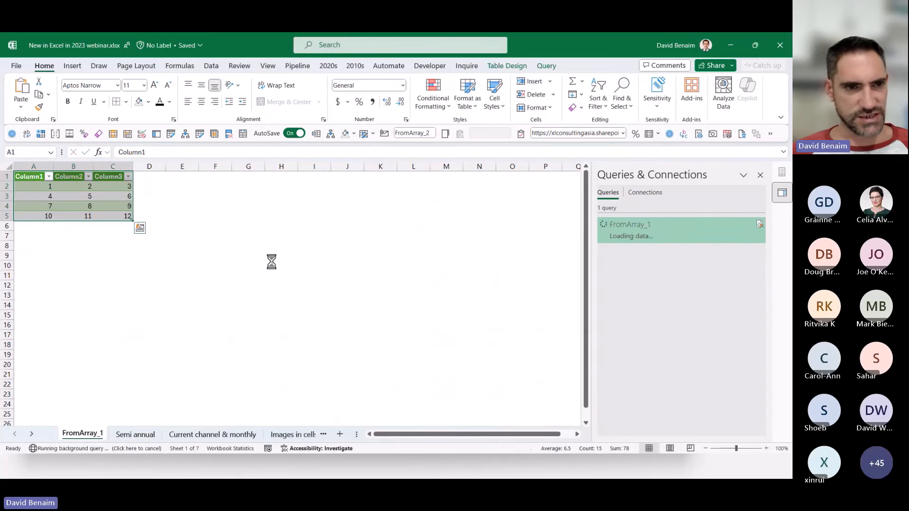
left_click(113, 216)
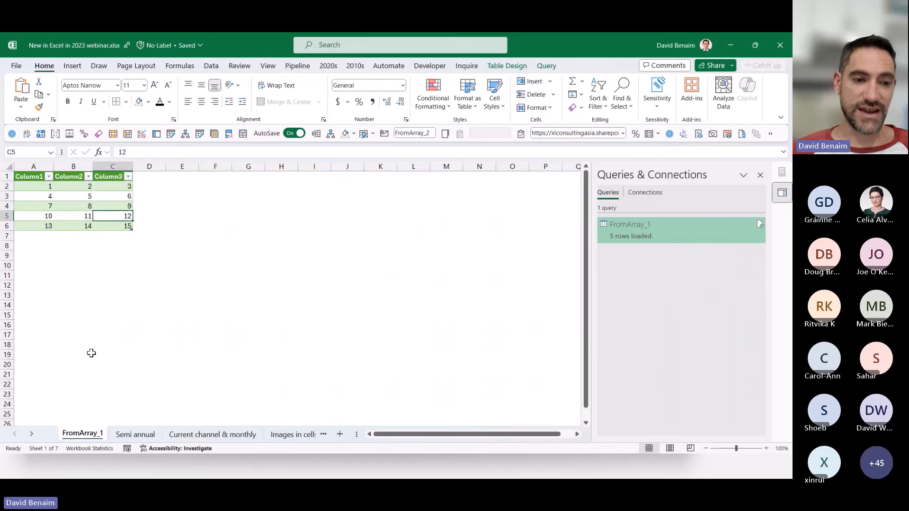
Return to the Semi annual sheet and check the SEQUENCE formula in J3 and the feature overview picture.
left_click(132, 434)
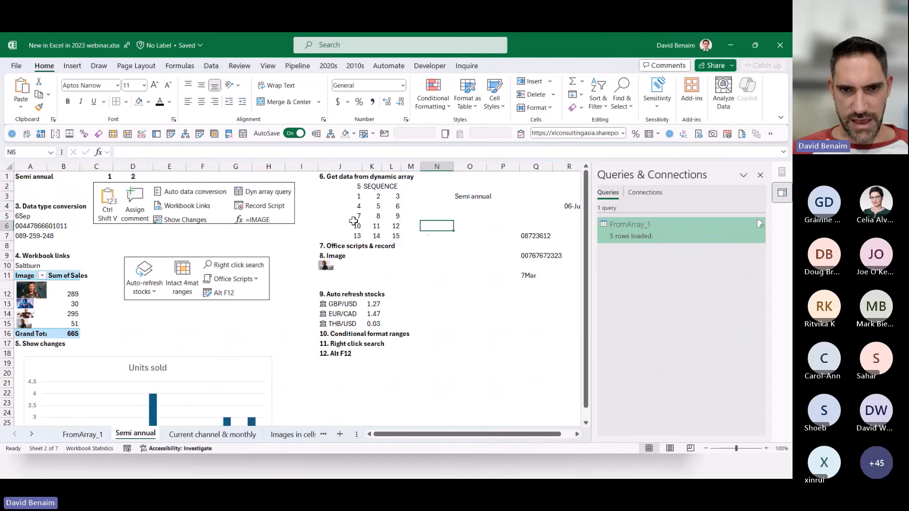
left_click(353, 204)
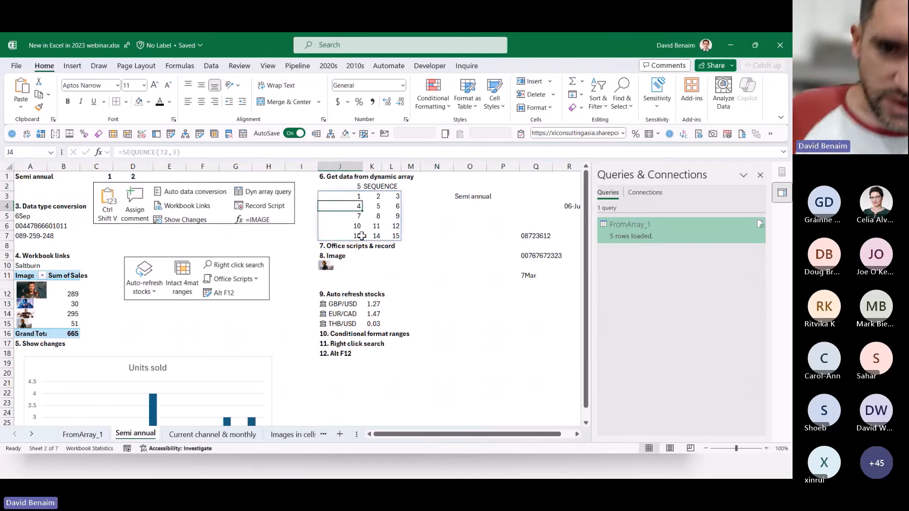
key("Up")
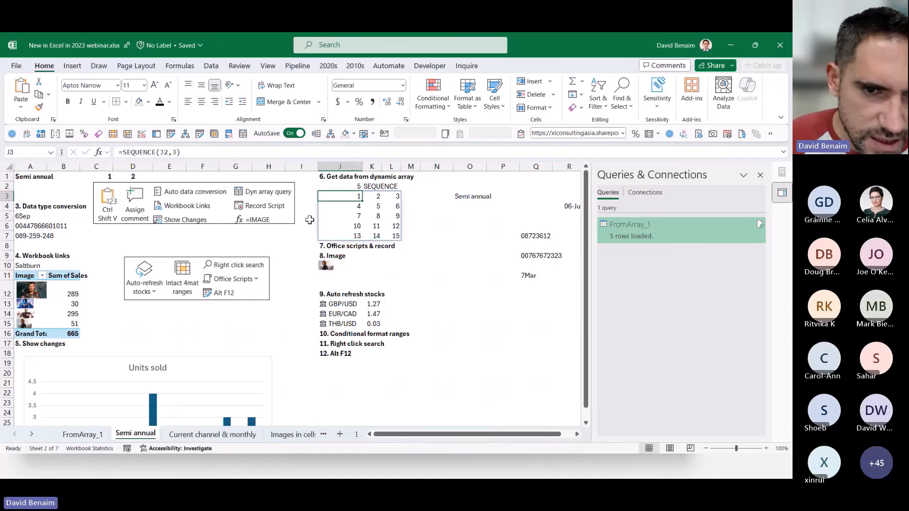
left_click(265, 213)
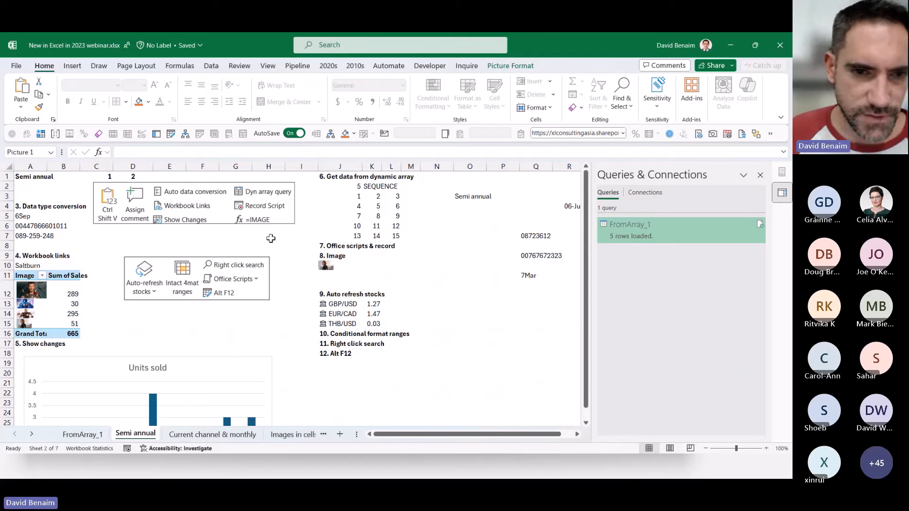
left_click(492, 307)
left_click(468, 274)
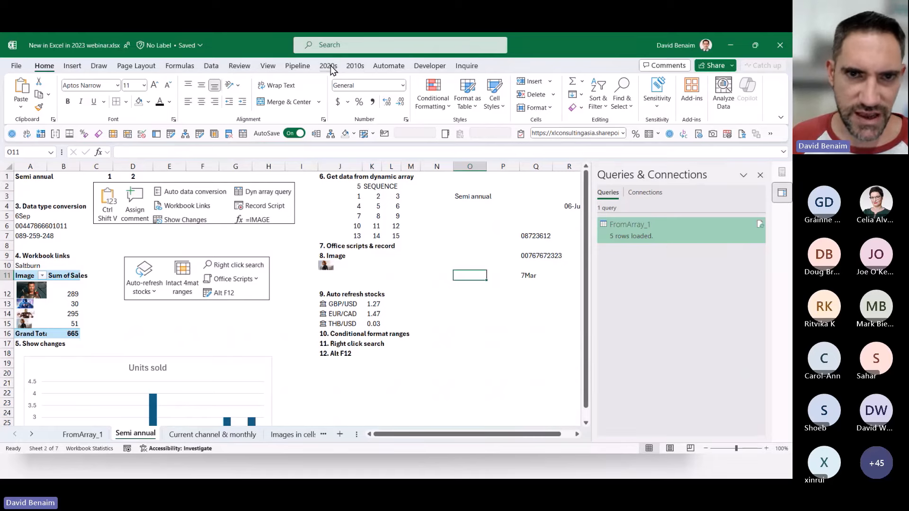
Display the Office Scripts automation commands for the Semi annual sheet.
left_click(389, 66)
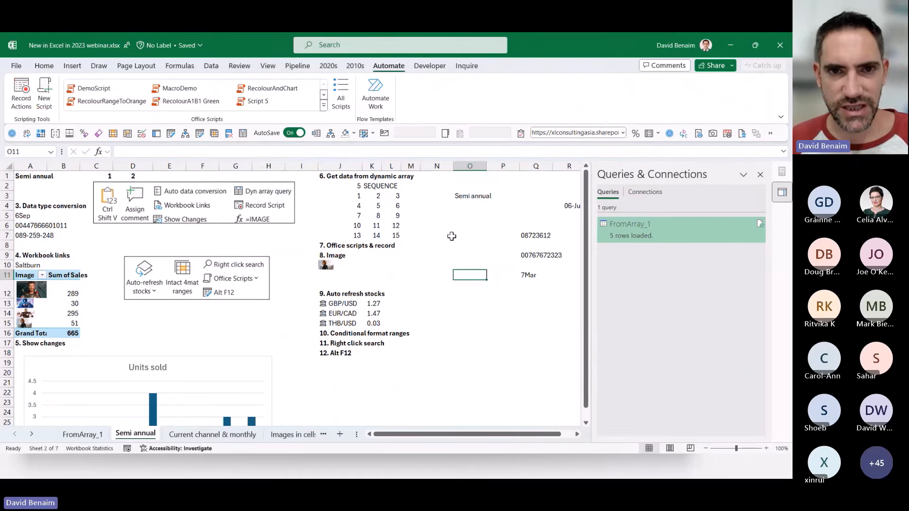
left_click(455, 244)
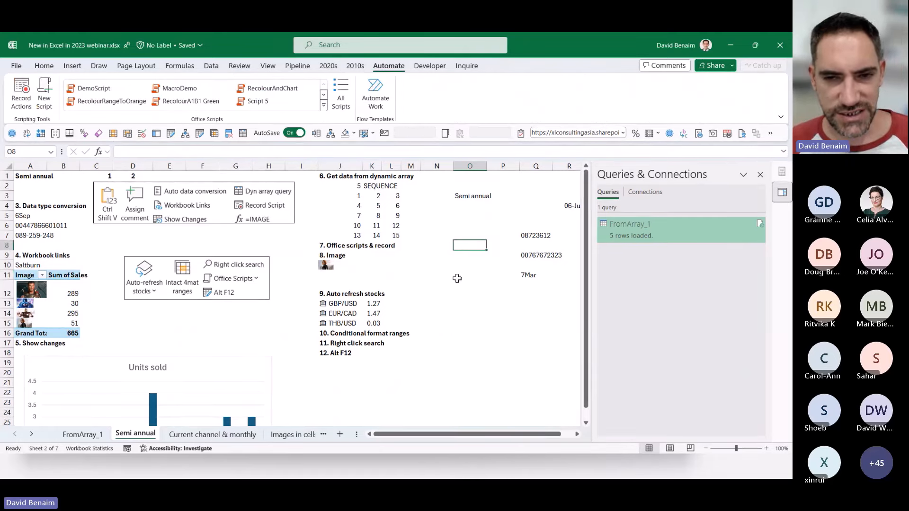
left_click(465, 303)
left_click(468, 325)
left_click_drag(469, 327, 464, 345)
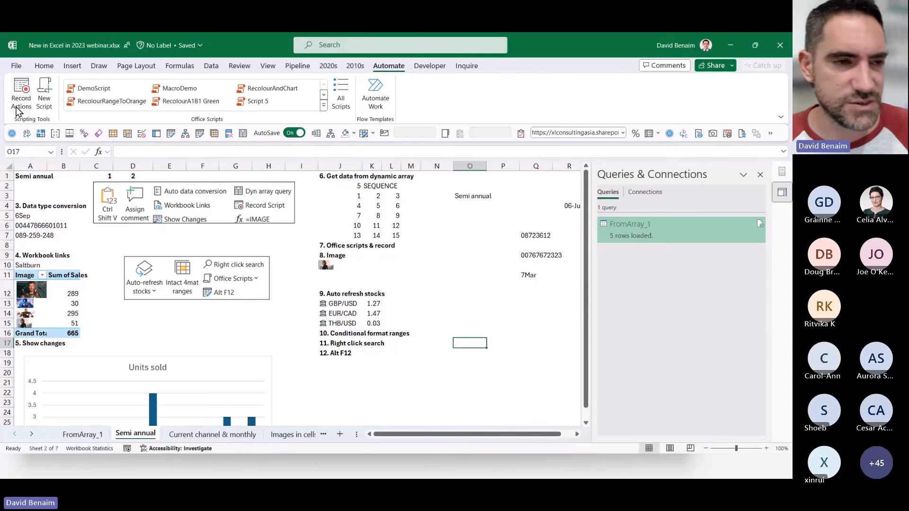
Close the queries list and try to create a new Office Script and record actions.
left_click(463, 300)
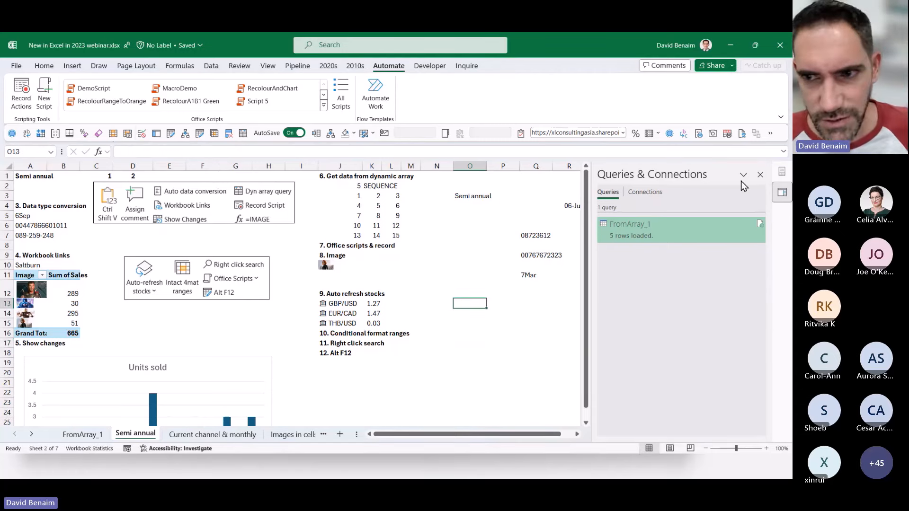
left_click(760, 175)
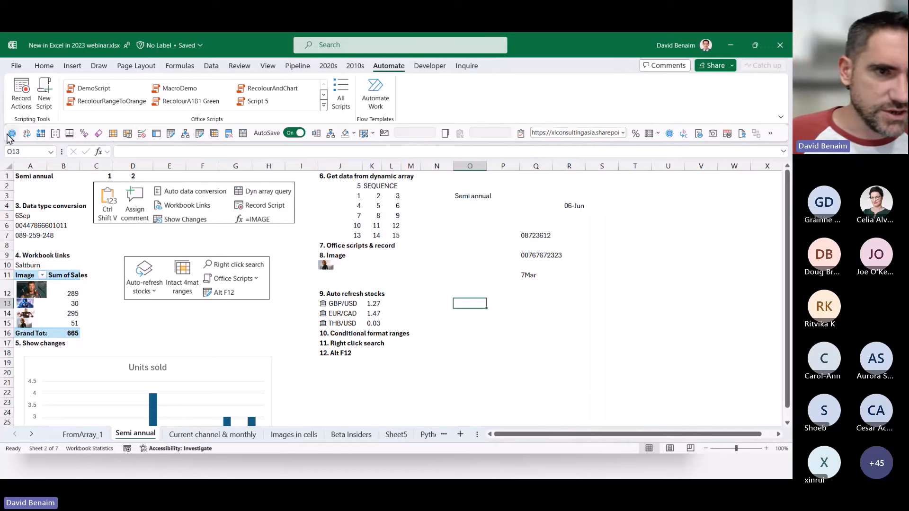
left_click(43, 95)
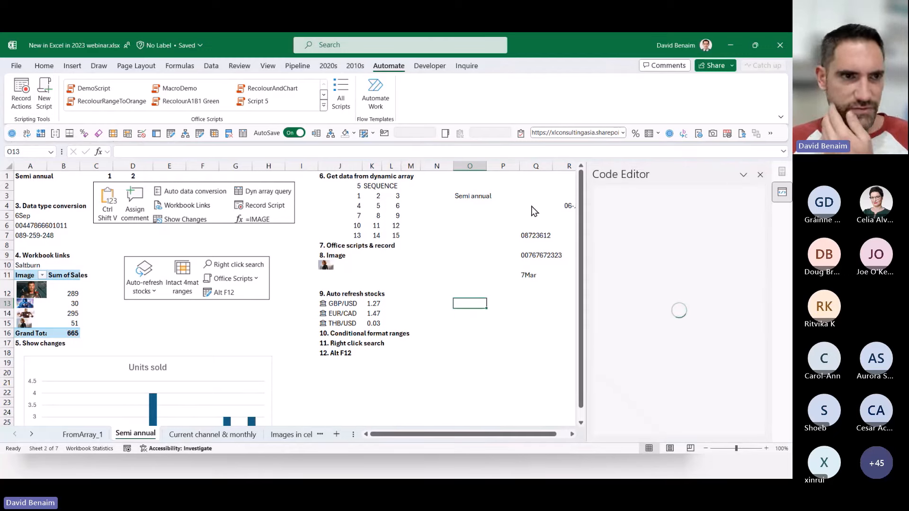
left_click(23, 92)
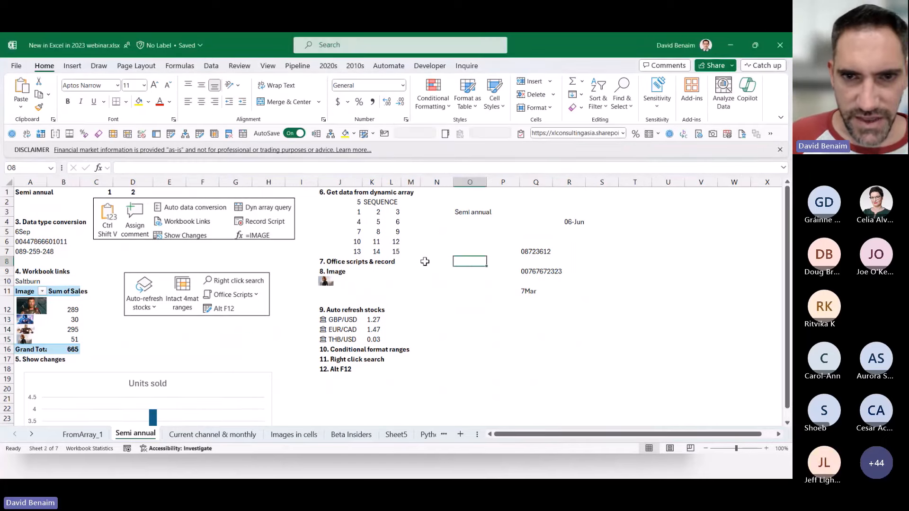
Start recording an Office Script and fill cell O12 with yellow.
left_click(383, 65)
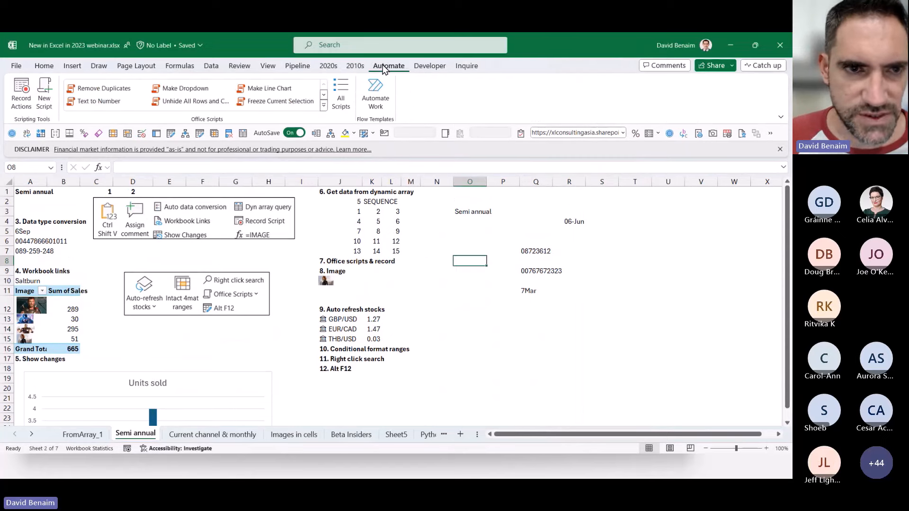
left_click(20, 100)
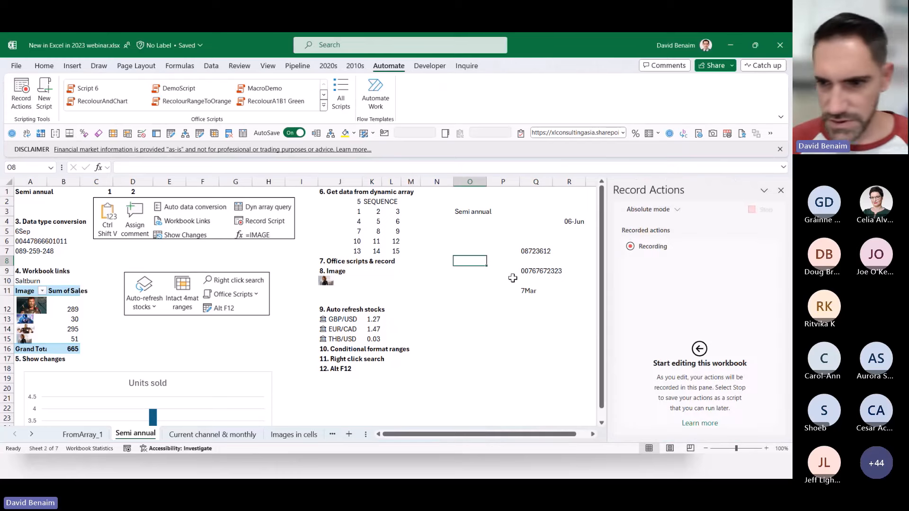
left_click(468, 305)
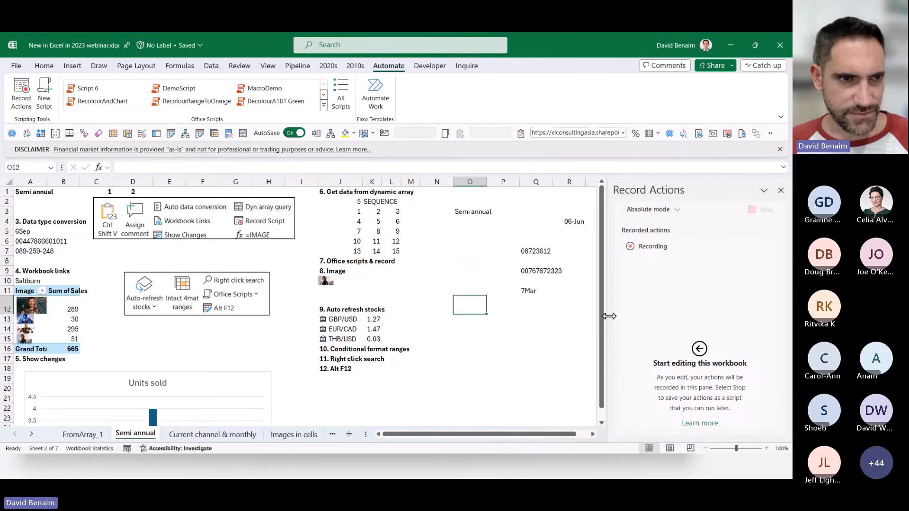
left_click(44, 65)
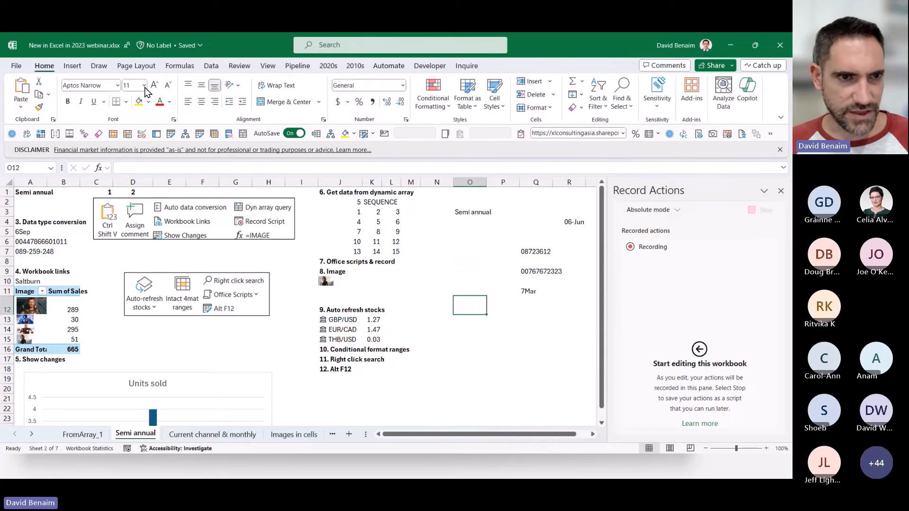
left_click(139, 101)
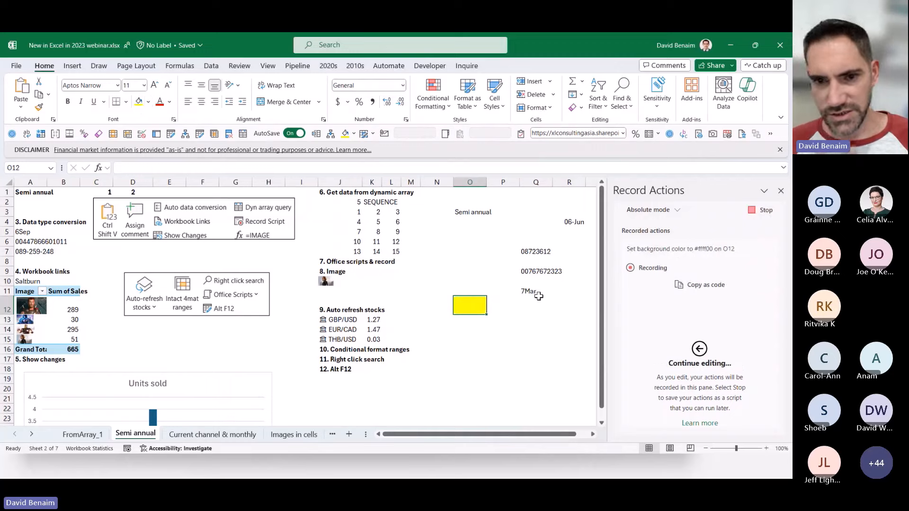
Enter "edit" in O12 and "extra" in O13, and set the font of O13 to red.
type("edit")
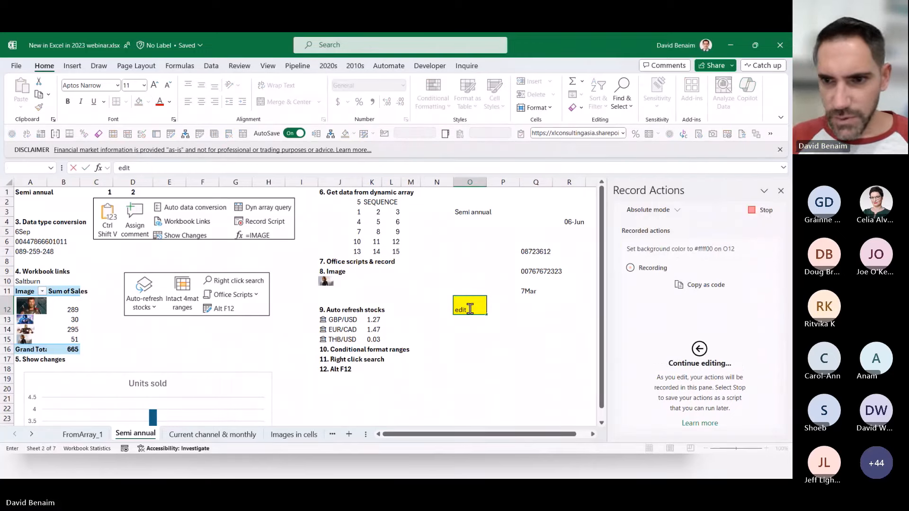
key("Return")
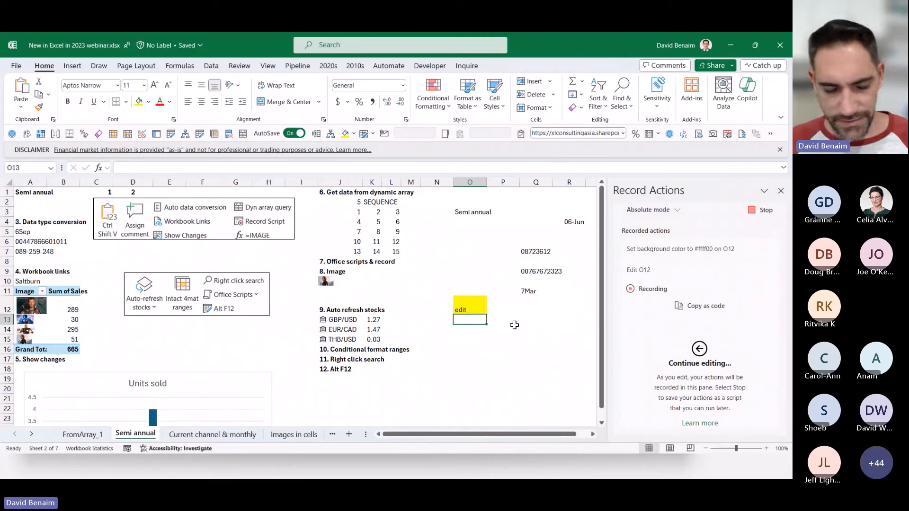
type("extra")
key("Return")
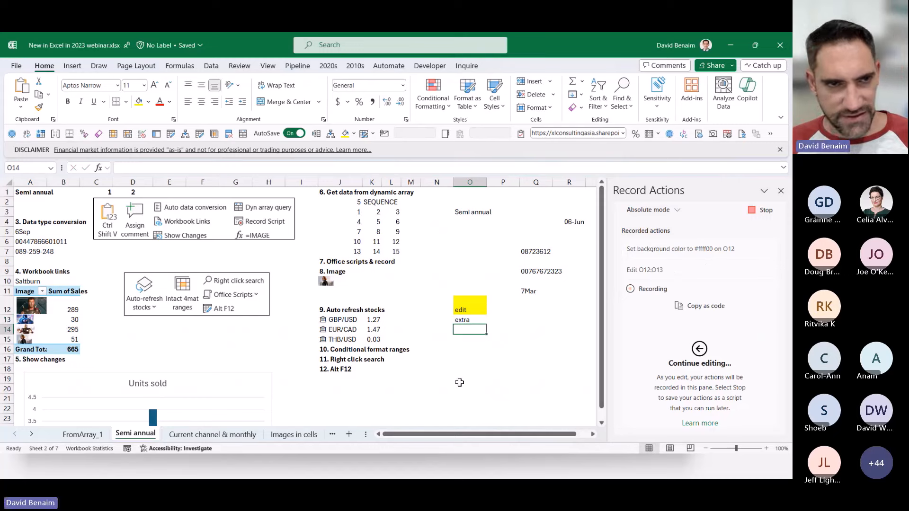
left_click(470, 359)
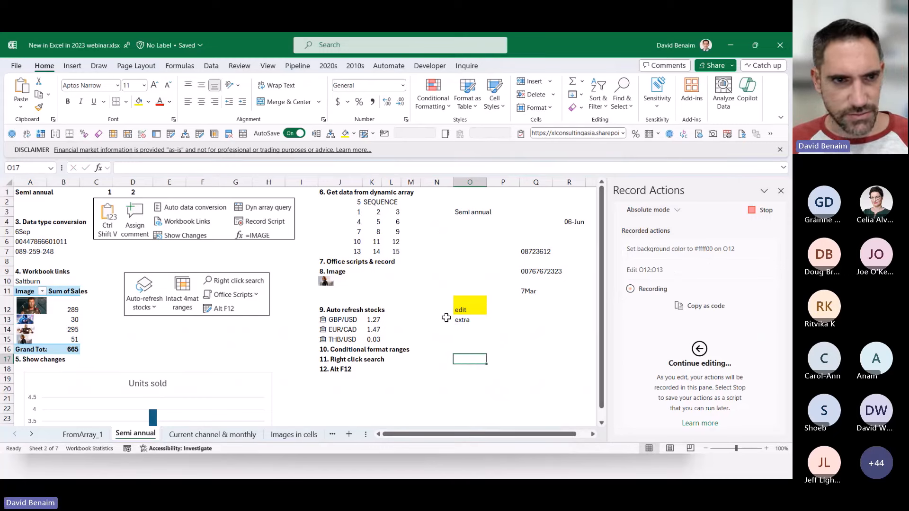
left_click(456, 320)
left_click(160, 105)
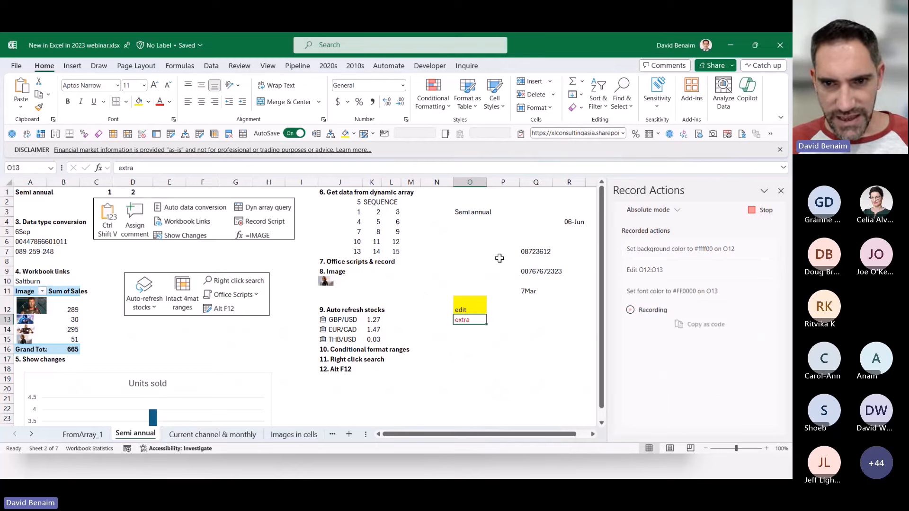
Add a conditional format to O6:Q18 that highlights cells greater than 4 with Light Red Fill with Dark Red Text.
left_click_drag(469, 241, 535, 369)
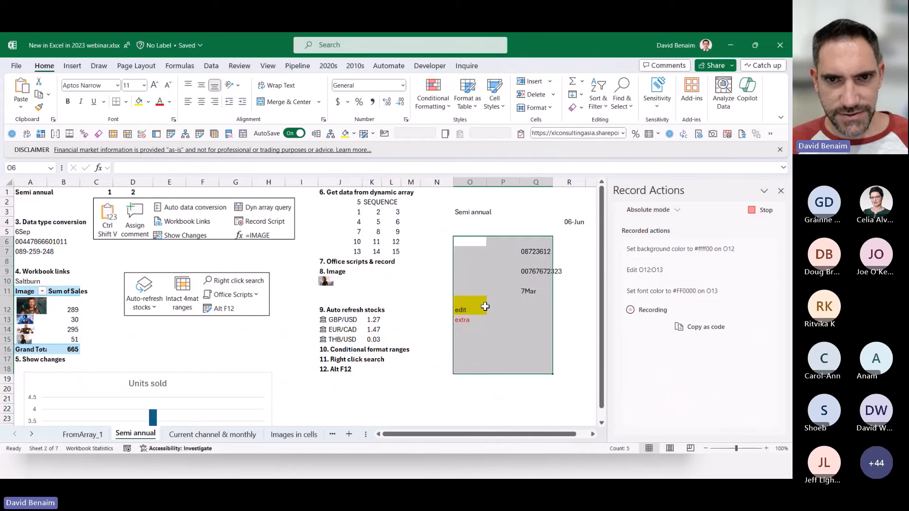
left_click(433, 101)
mouse_move(462, 165)
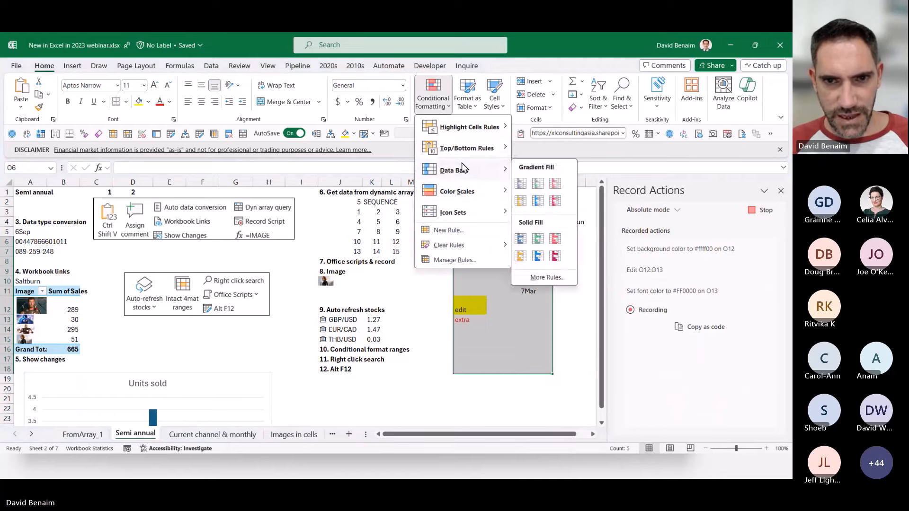
mouse_move(467, 128)
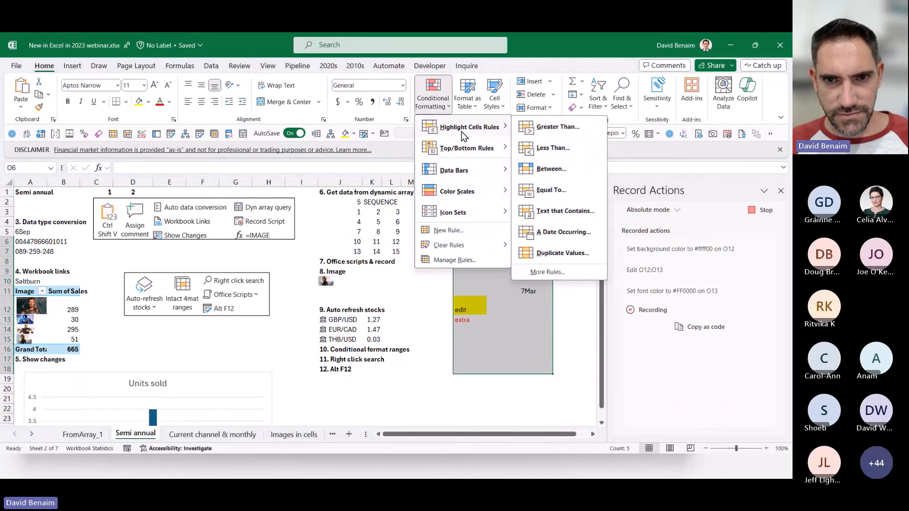
left_click(542, 133)
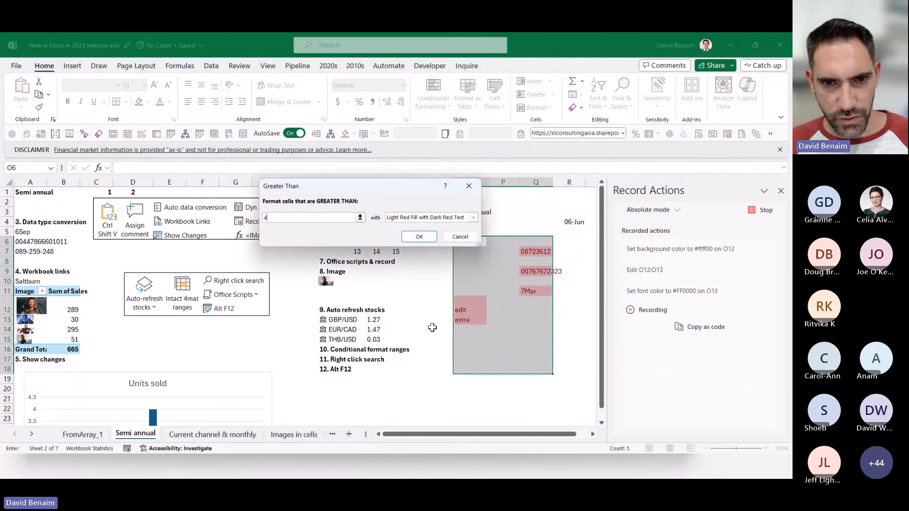
left_click(419, 237)
left_click(498, 322)
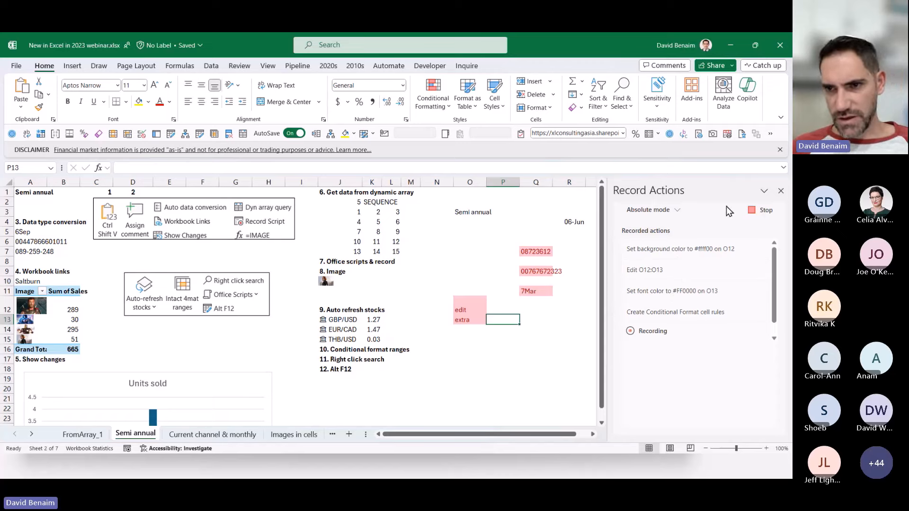
Stop recording the actions so they are saved as an Office Script.
left_click(758, 210)
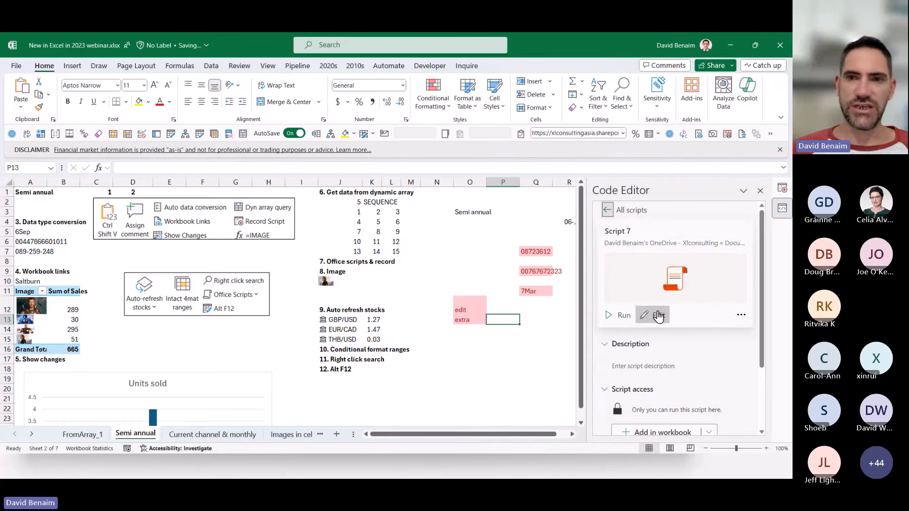
left_click(471, 232)
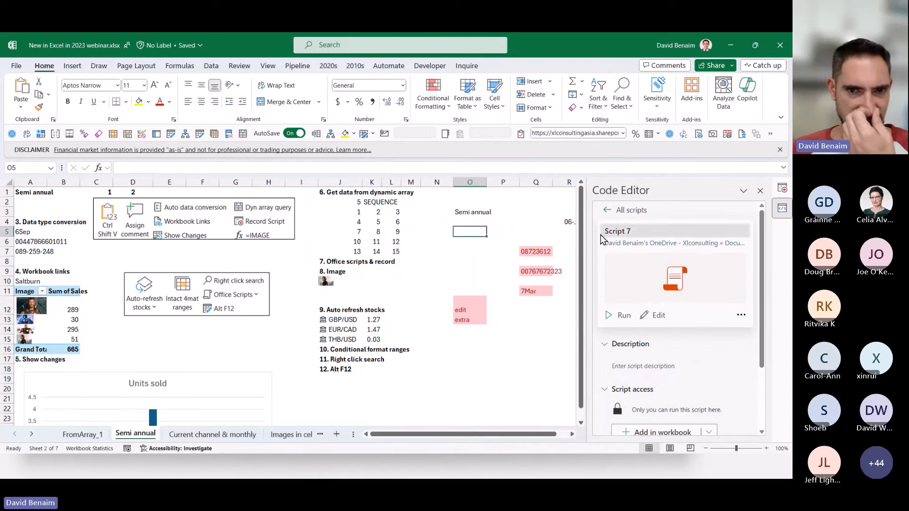
left_click(473, 220)
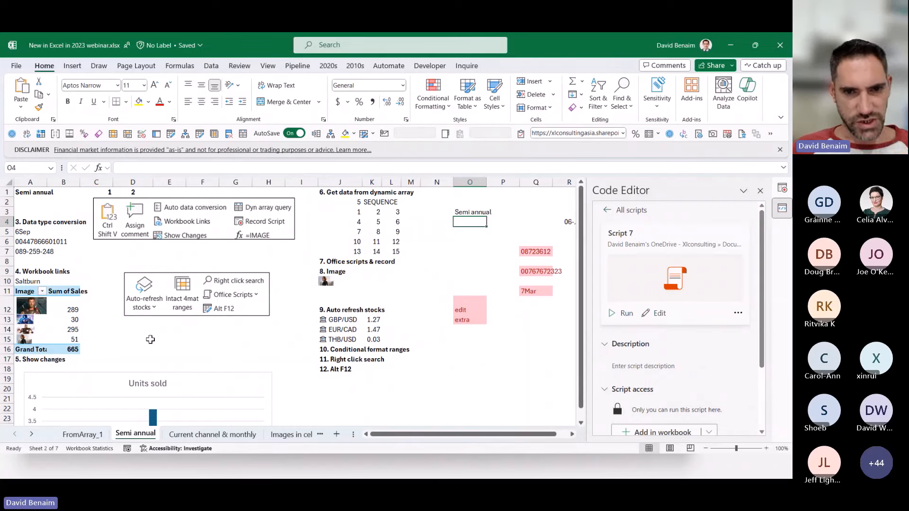
Look at the GBP/USD data card, and enter USDGBP in O18 and convert it to the Currencies data type.
left_click(324, 320)
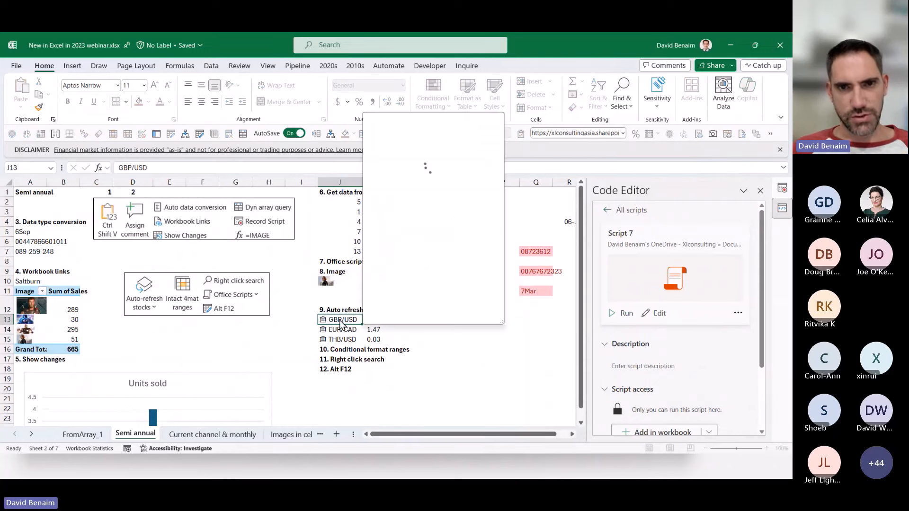
left_click(377, 397)
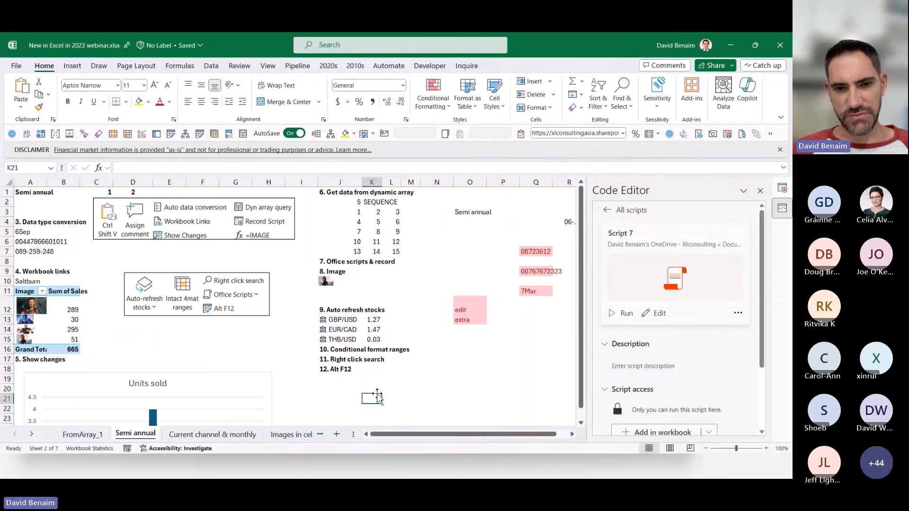
left_click(462, 370)
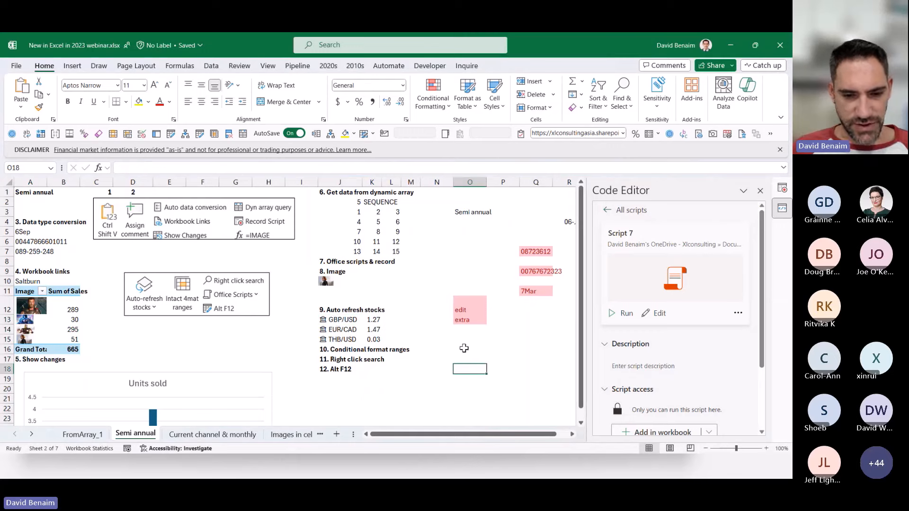
type("USDGBP")
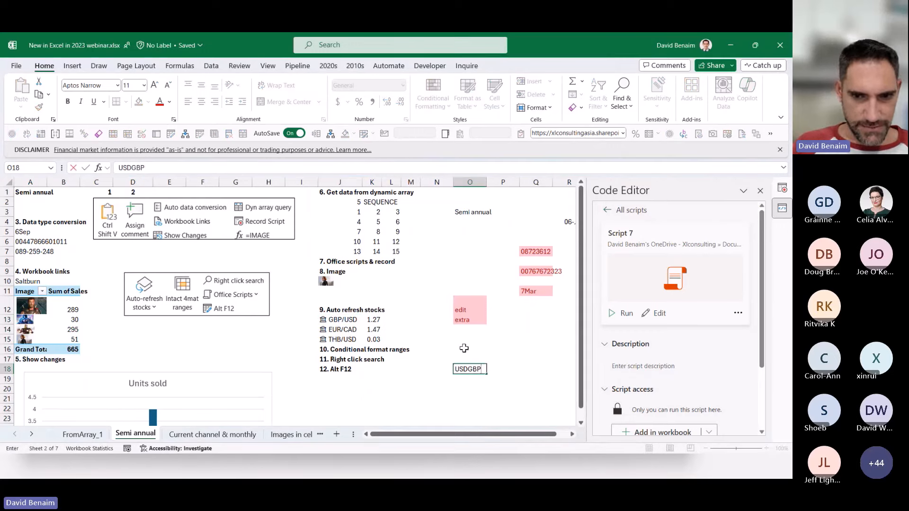
key("ctrl+Return")
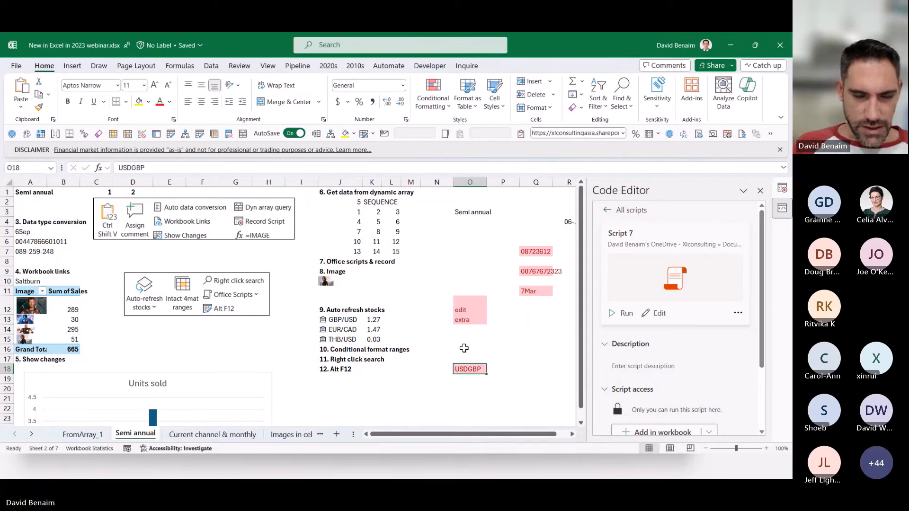
left_click(203, 69)
left_click(354, 100)
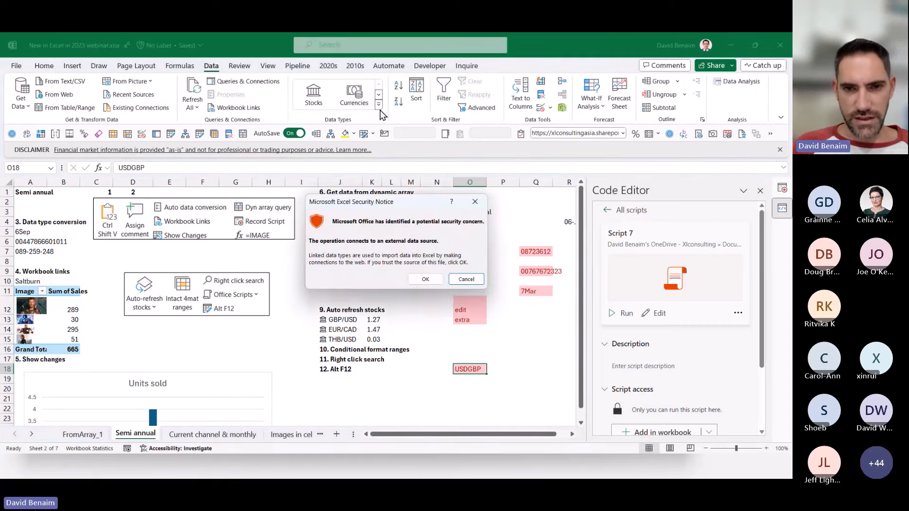
left_click(422, 278)
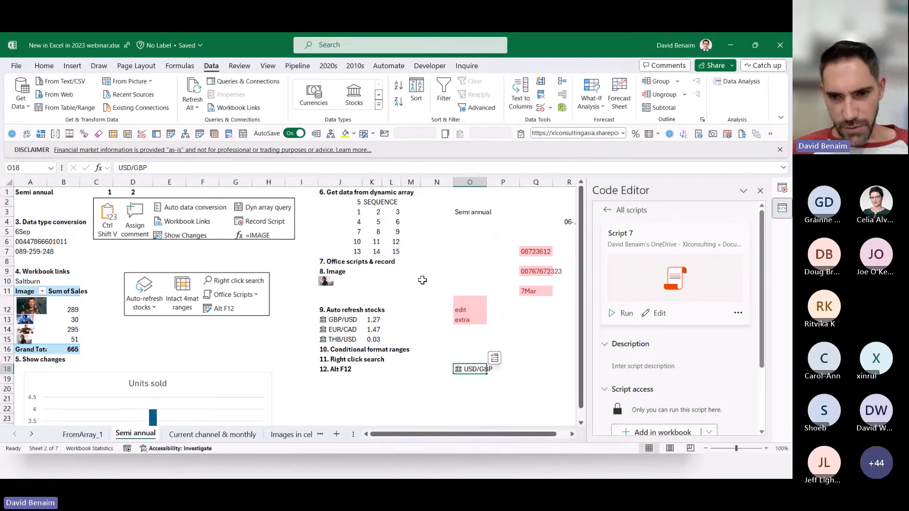
Extract the Price field of the USD/GBP currency in O18 into the adjacent cell.
left_click(495, 358)
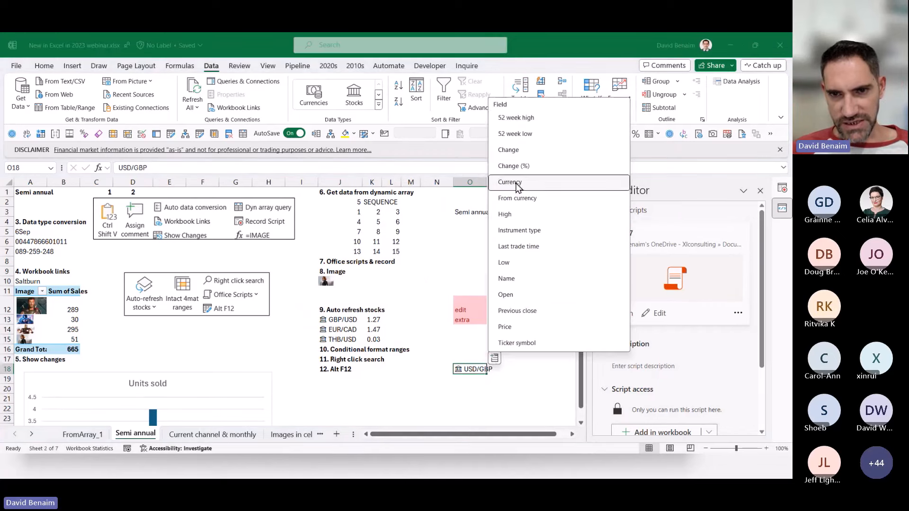
left_click(527, 327)
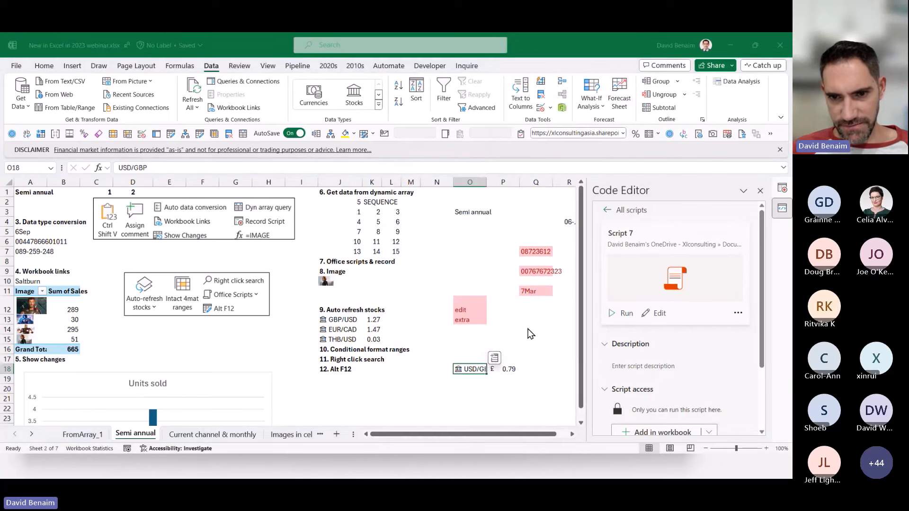
left_click(505, 371)
left_click(472, 368)
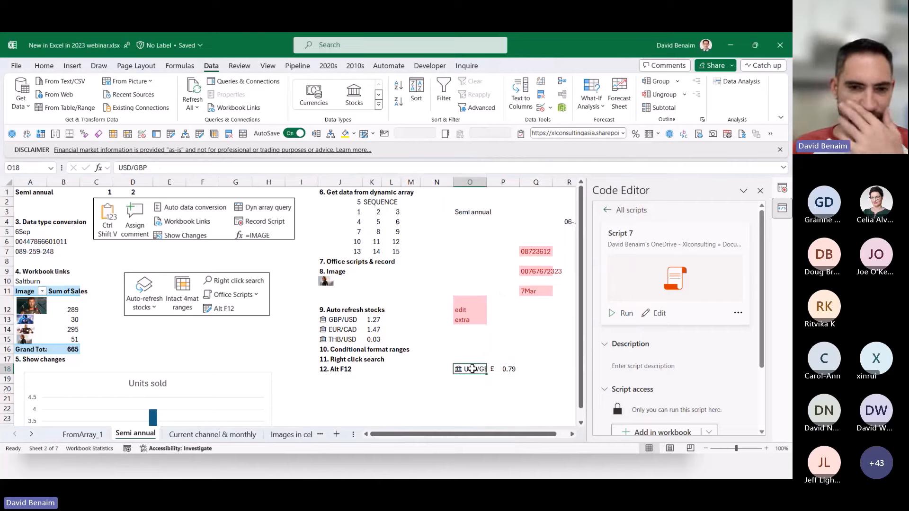
Examine the data type refresh settings for the currency pairs in J13:J15, including the refresh options for Stocks.
mouse_move(340, 320)
left_mouse_down()
mouse_move(342, 339)
mouse_move(346, 327)
left_mouse_up()
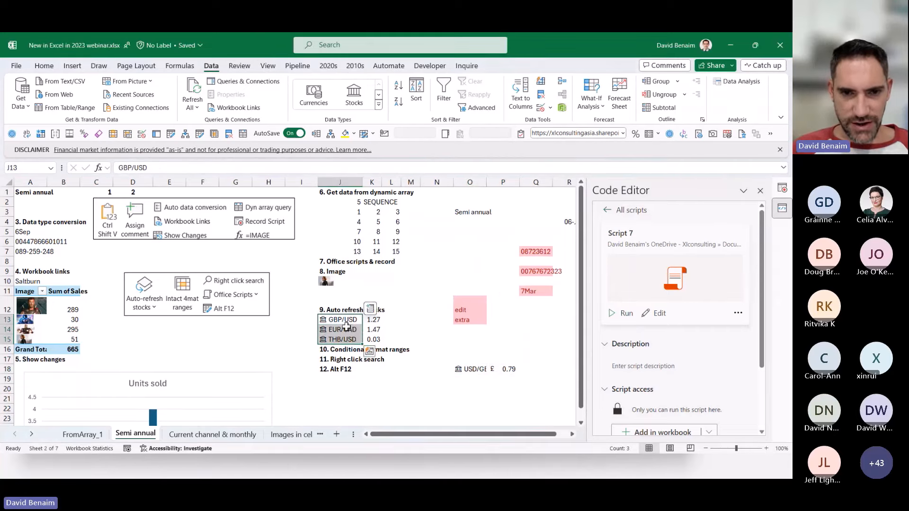
right_click(347, 326)
mouse_move(414, 194)
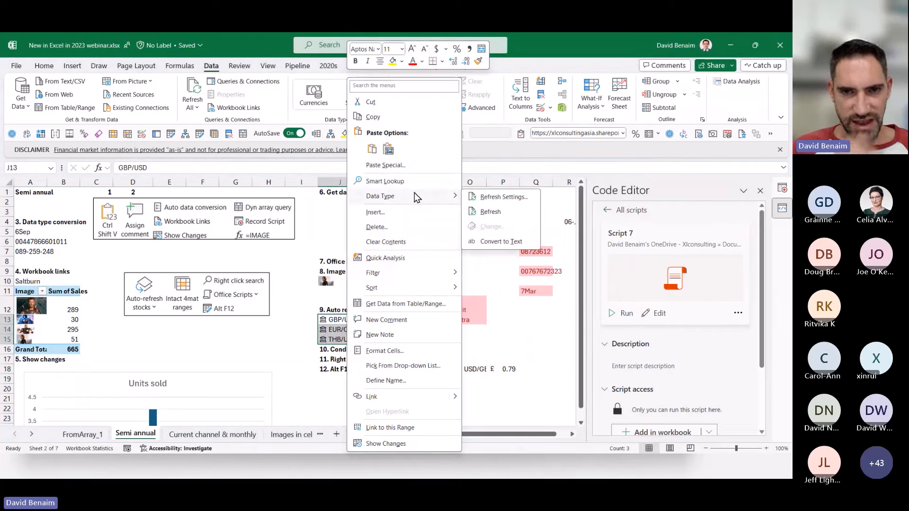
left_click(510, 198)
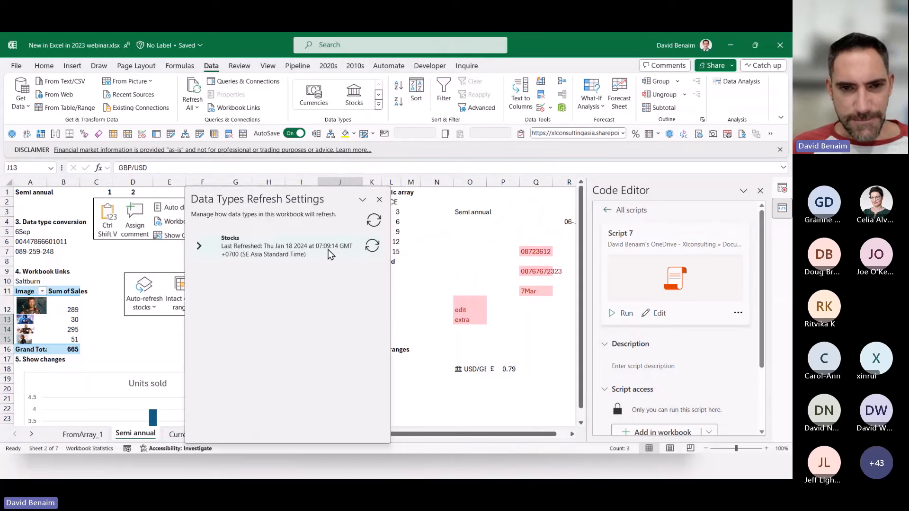
left_click(199, 247)
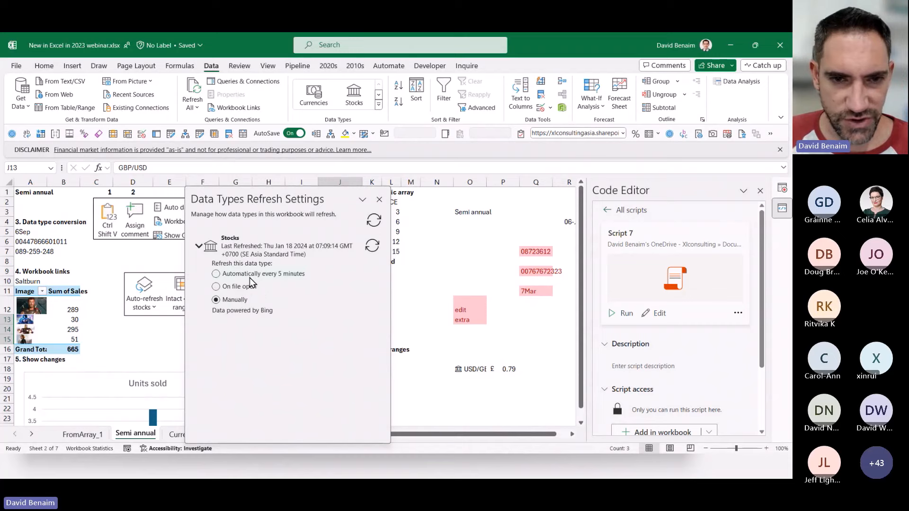
left_click(379, 199)
left_click(235, 339)
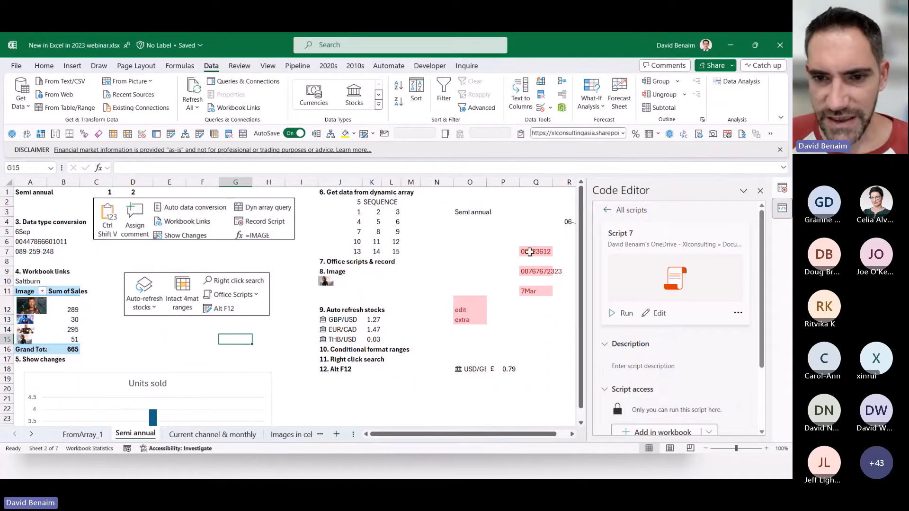
Close the Code Editor and Record Actions panes to free up the sheet area.
left_click(510, 307)
left_click(540, 305)
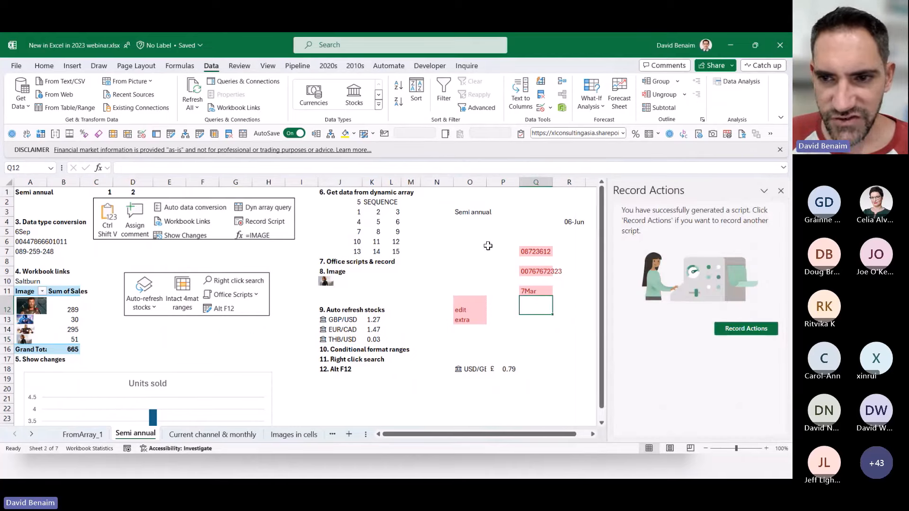
left_click(780, 191)
left_click(484, 242)
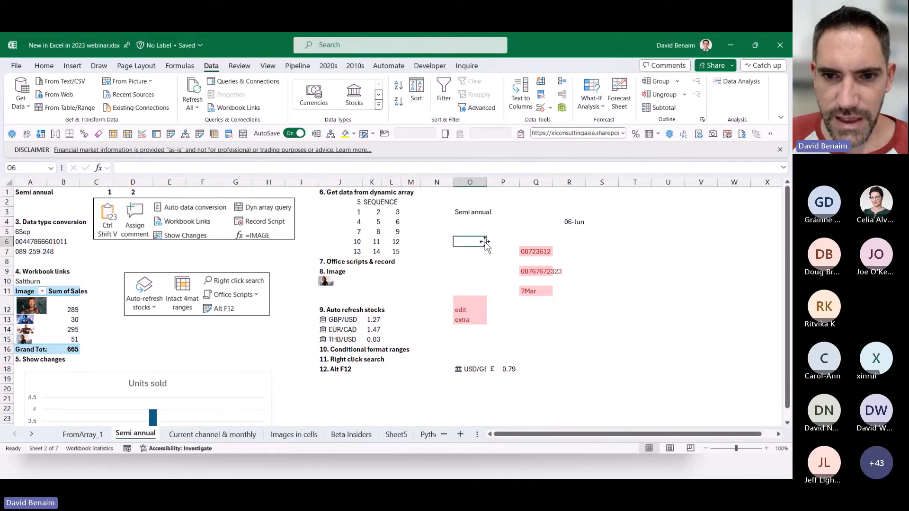
Insert three blank rows above row 10, beneath the Workbook links heading.
left_click_drag(5, 281, 6, 310)
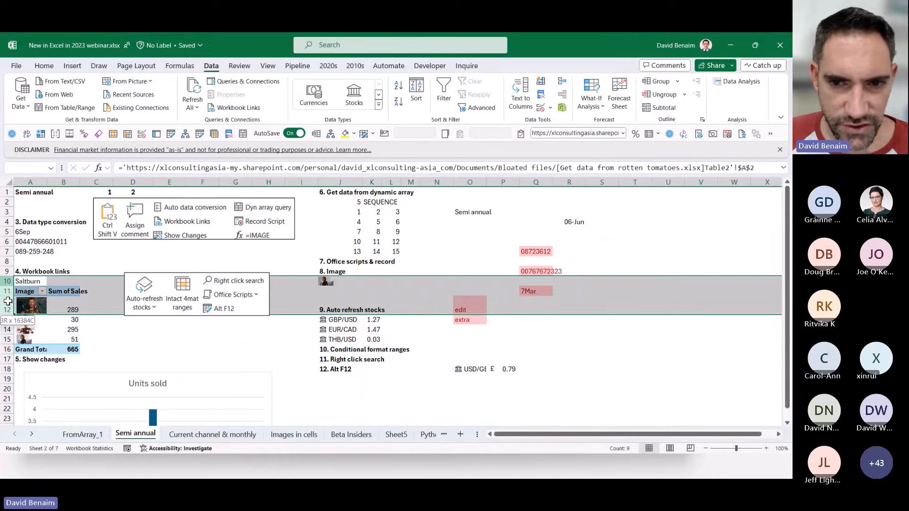
right_click(6, 291)
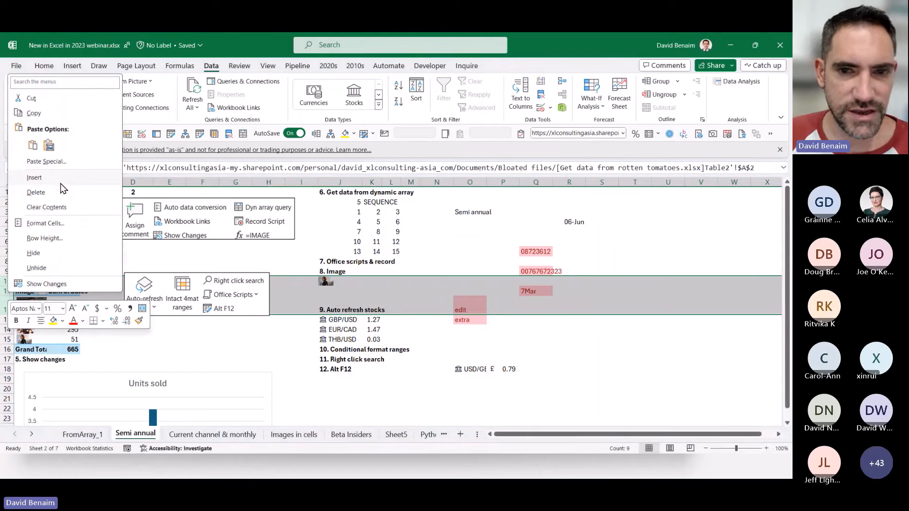
left_click(42, 179)
Examine the conditional formatting rule covering O11 and the range it applies to in the rules manager.
left_click(469, 291)
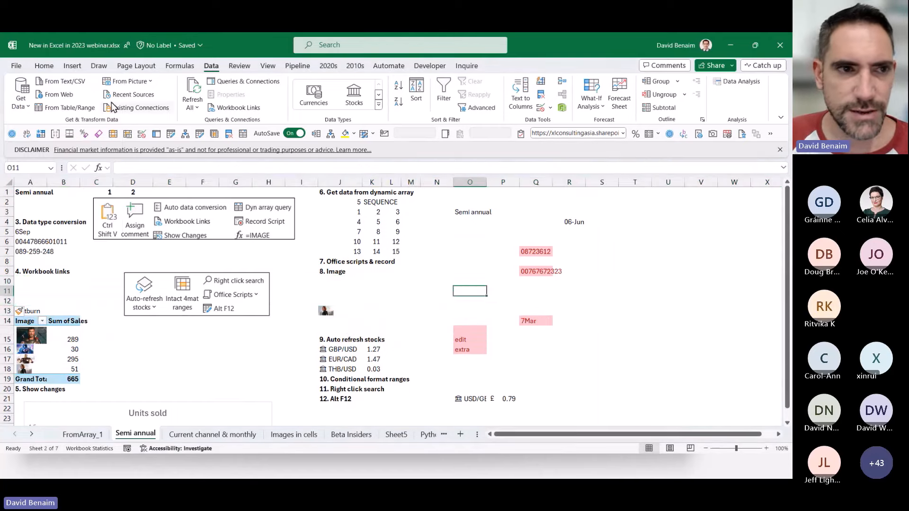
left_click(47, 68)
left_click(433, 95)
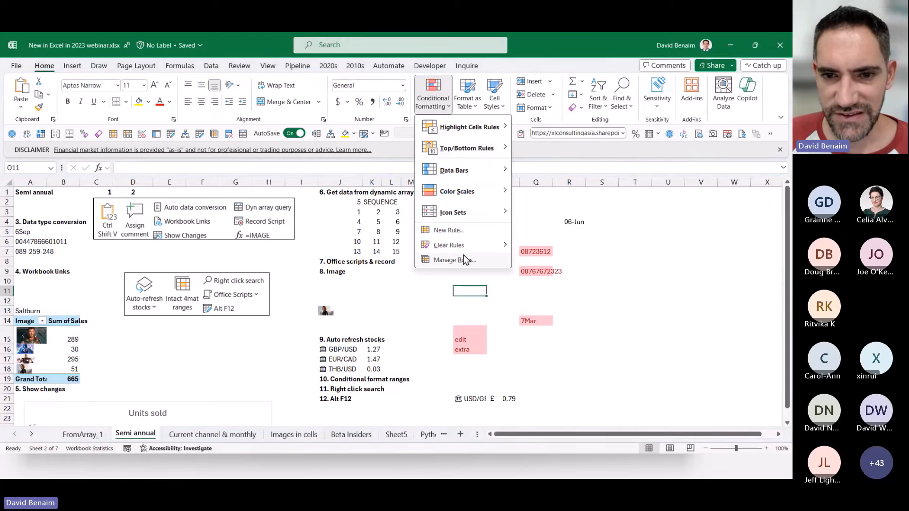
left_click(463, 259)
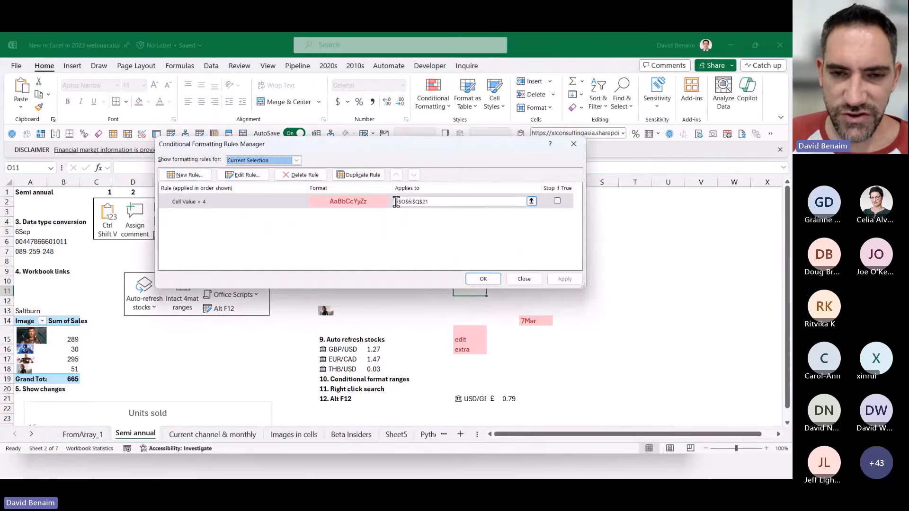
left_click_drag(396, 202, 428, 200)
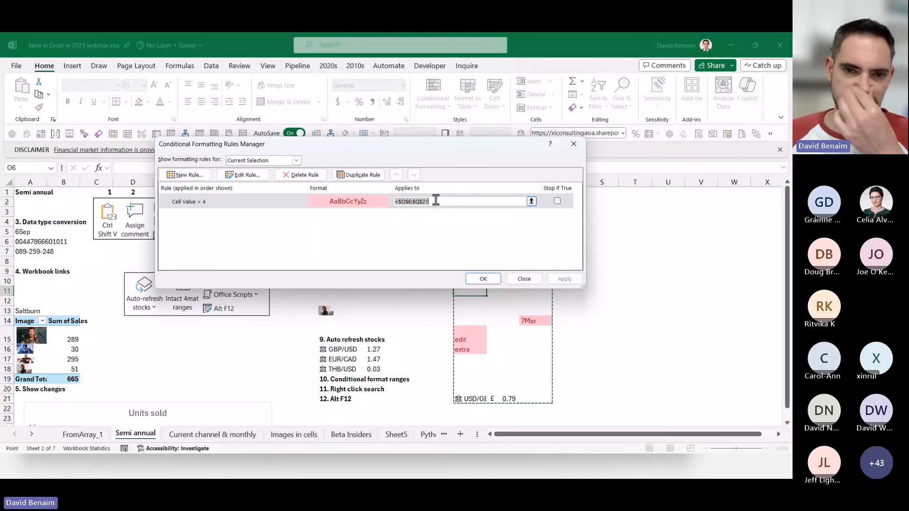
left_click(431, 201)
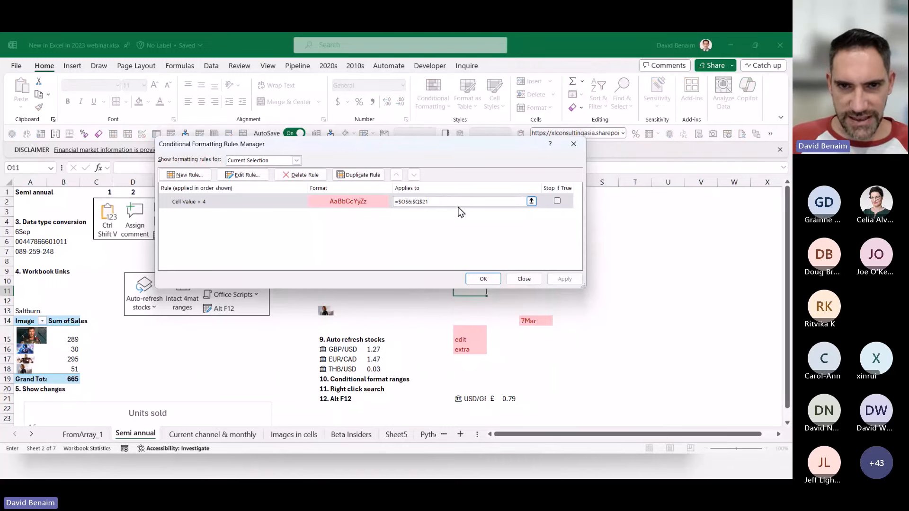
Try shortening the rule's applied range to $O$6:$Q$14, copy the reference, and cancel the rule edit.
key("BackSpace")
key("BackSpace")
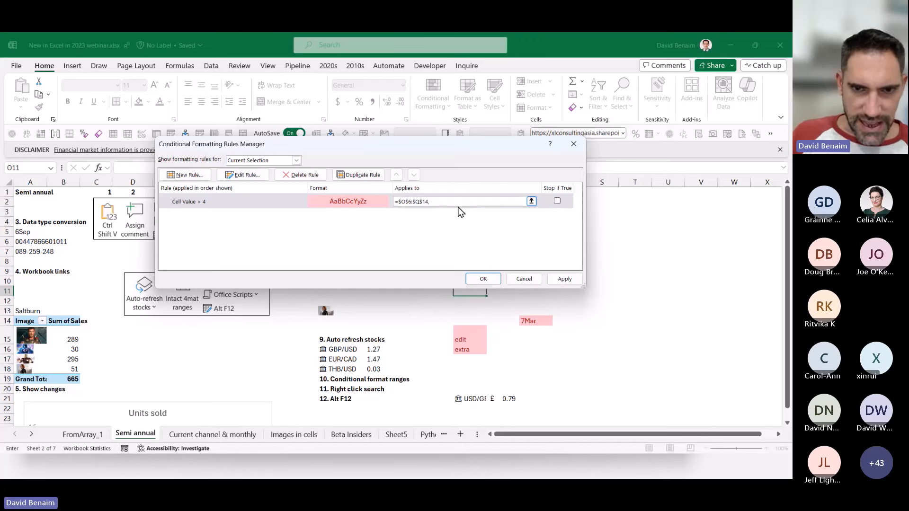
left_click_drag(431, 203, 411, 212)
key("ctrl+c")
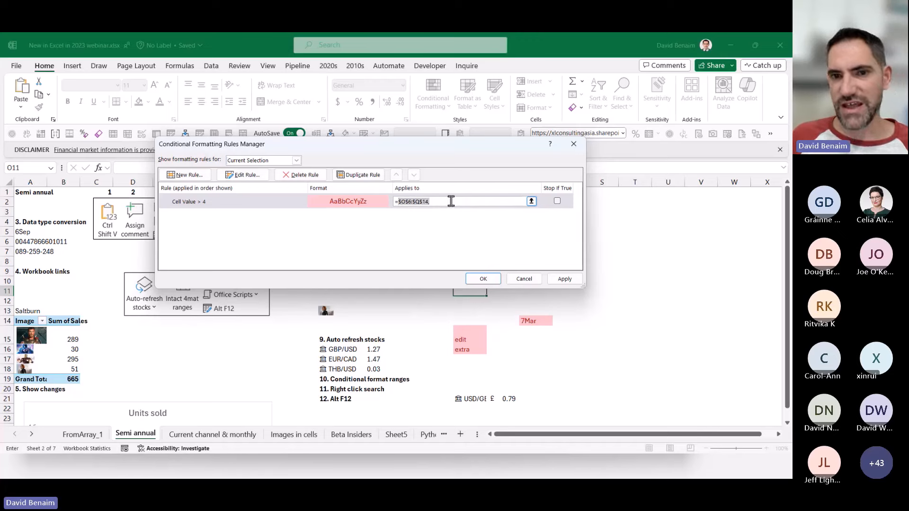
left_click(448, 201)
left_click(524, 279)
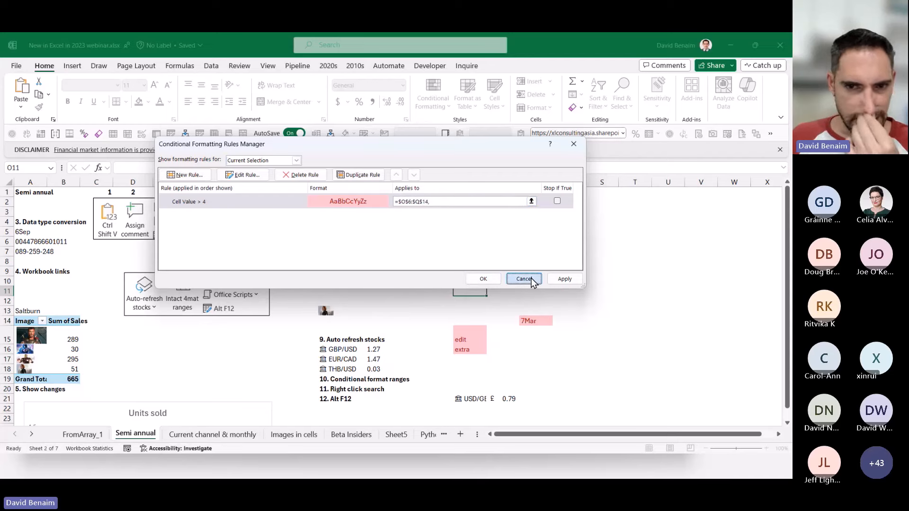
left_click(503, 299)
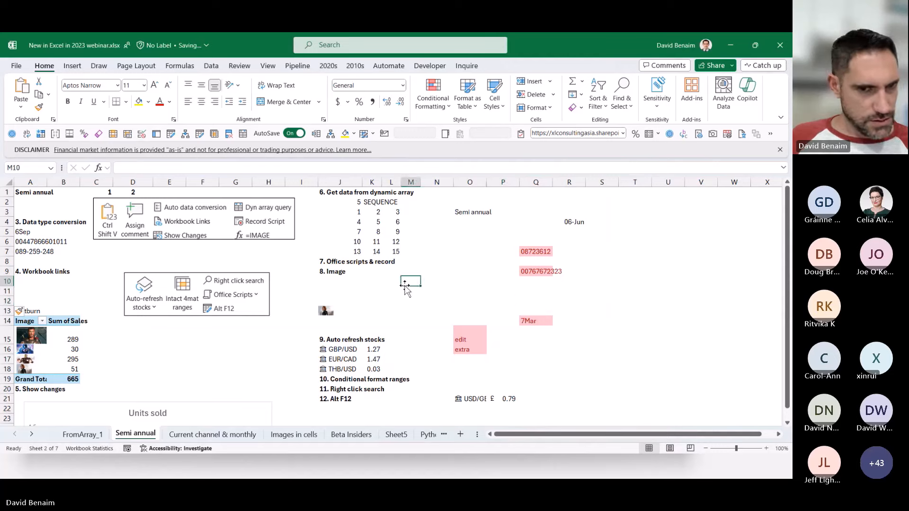
left_click(239, 300)
left_click(249, 230)
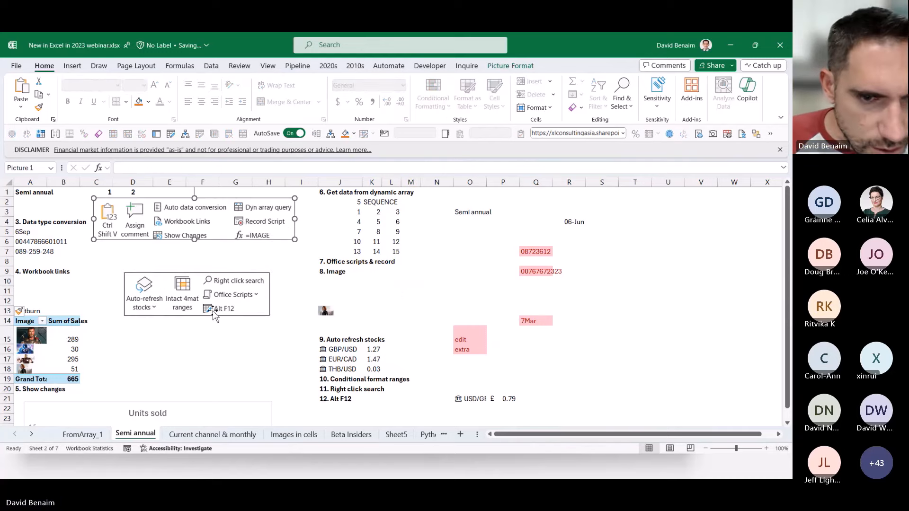
left_click(188, 333)
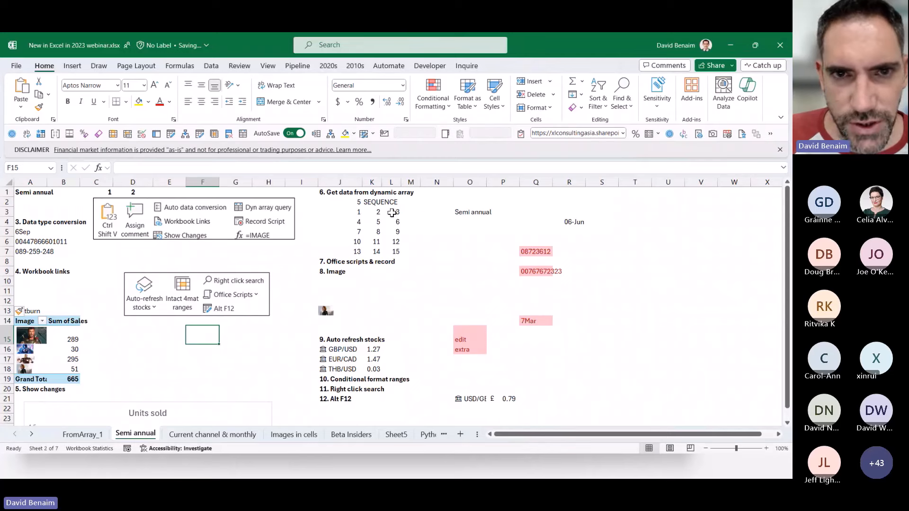
Find Data Validation by searching the commands for J3 with "data va", and add a list validation with source 1,3,5.
right_click(361, 210)
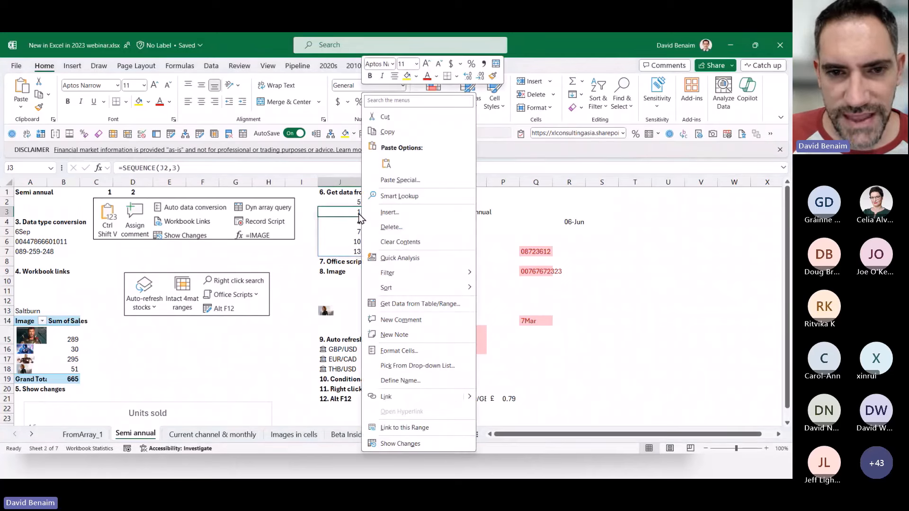
left_click(390, 103)
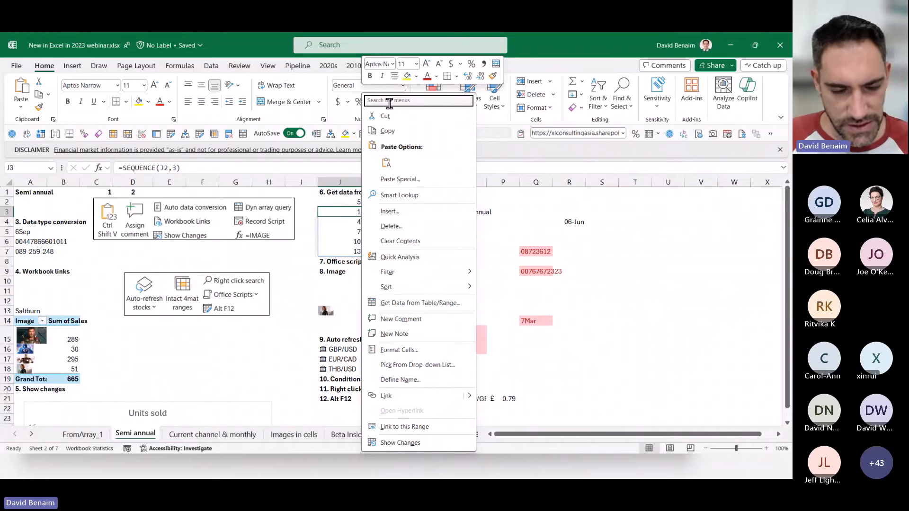
type("data va")
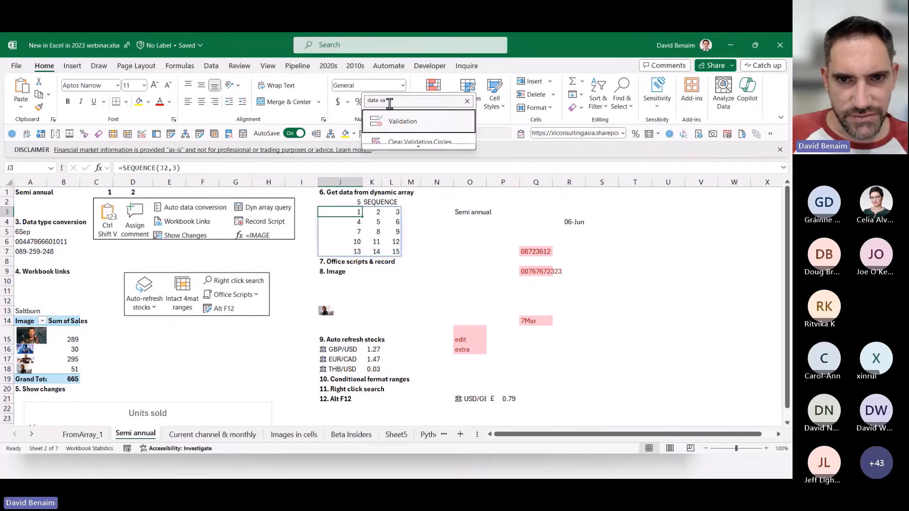
key("Return")
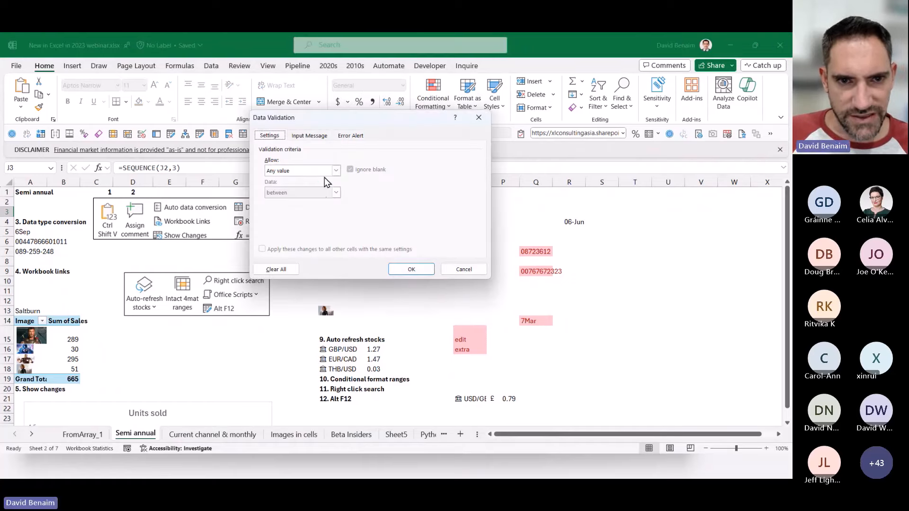
left_click(325, 174)
left_click(314, 202)
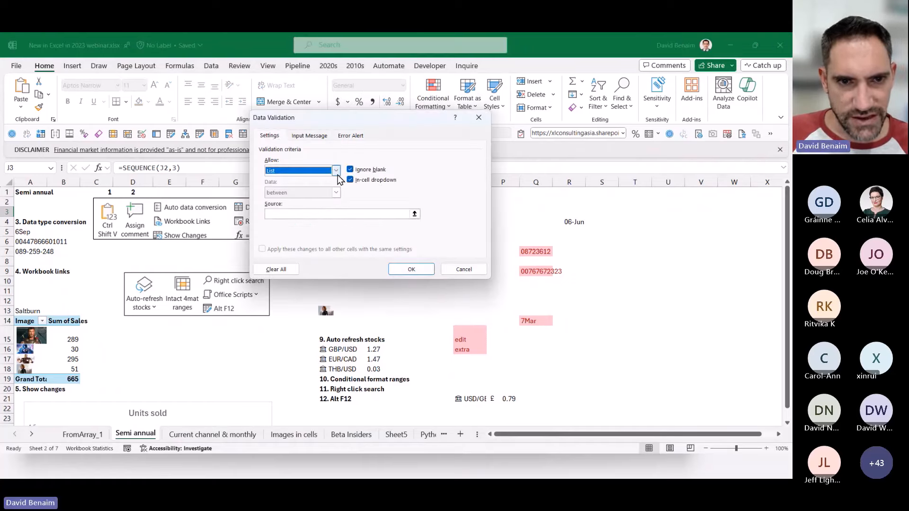
left_click(345, 218)
type("1,")
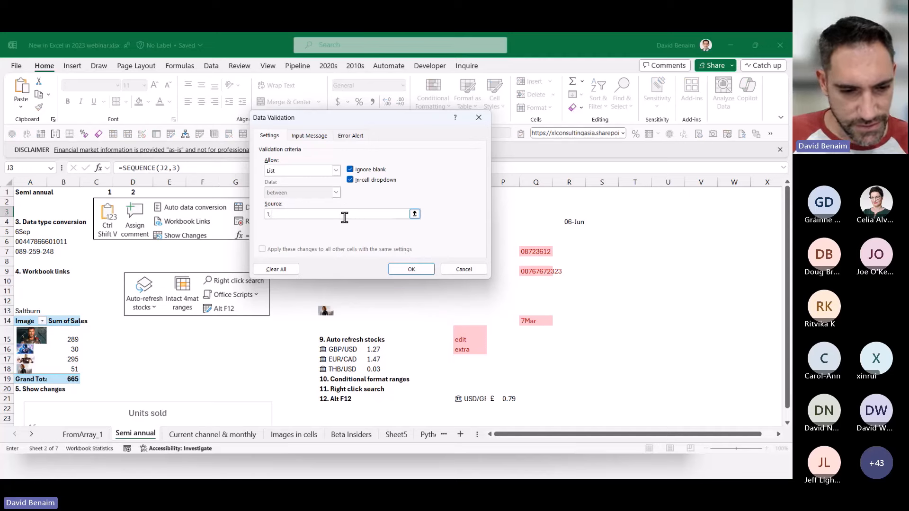
type("3,5")
key("Return")
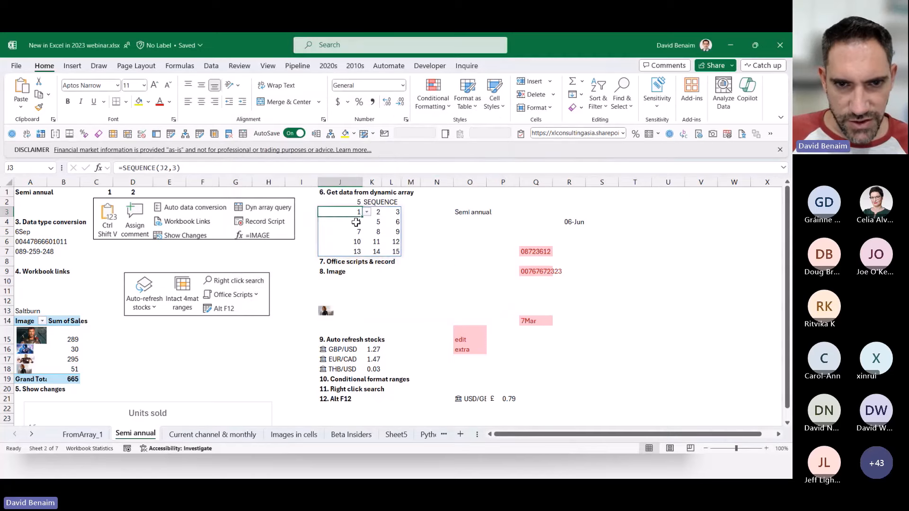
Search the commands available for K5 with "g", look through the matches, and dismiss the search.
left_click(377, 231)
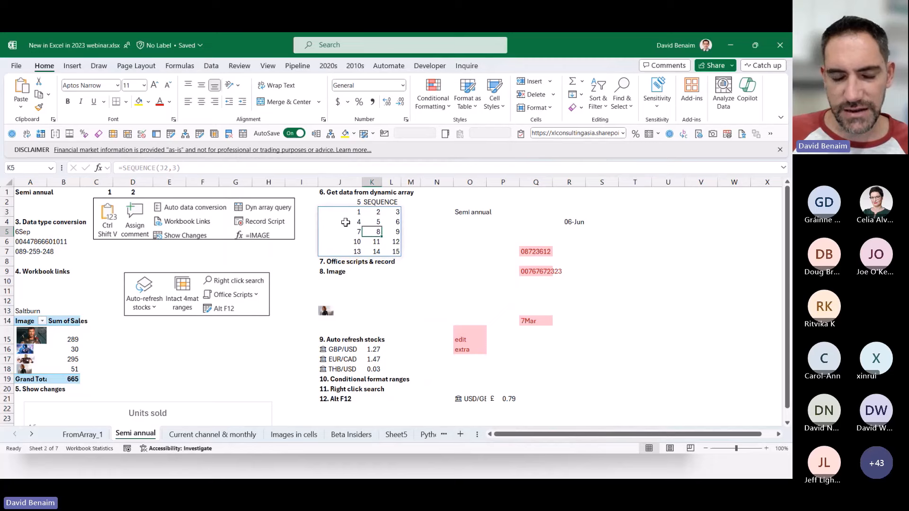
key("shift+F10")
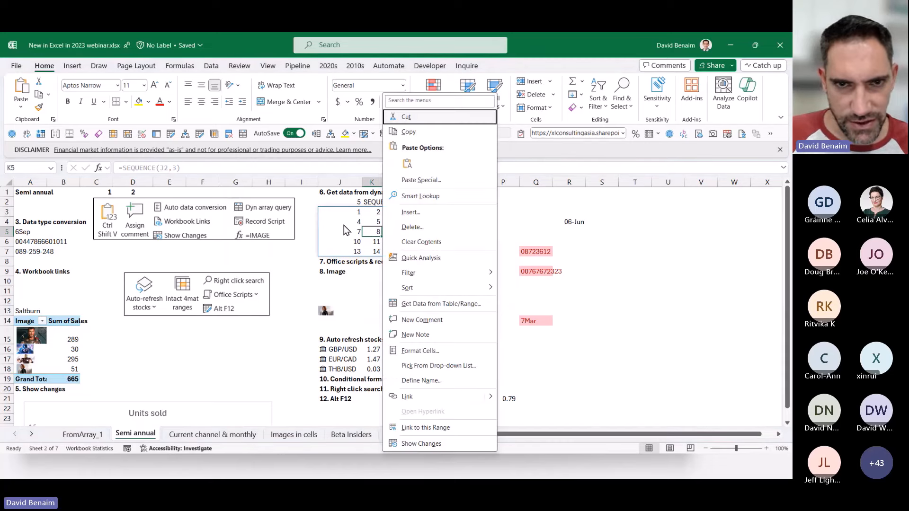
key("Up")
type("g")
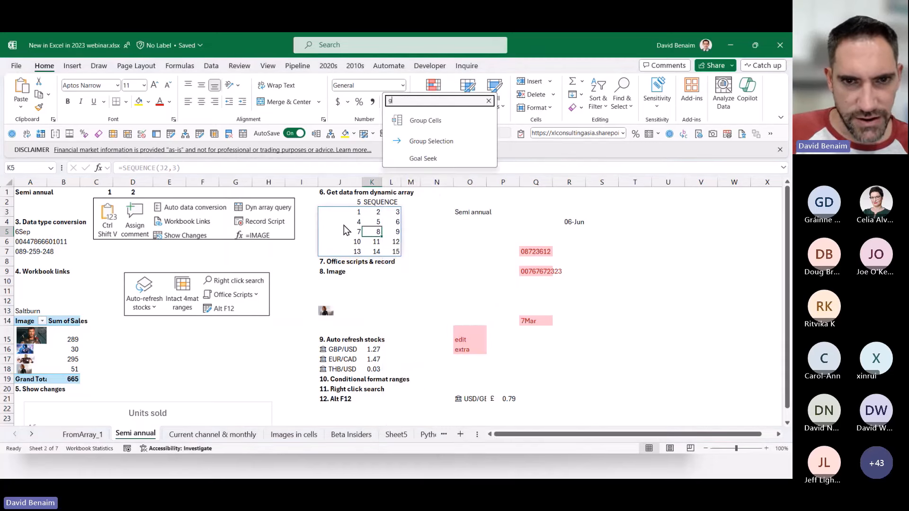
key("Down")
key("Down")
key("Up")
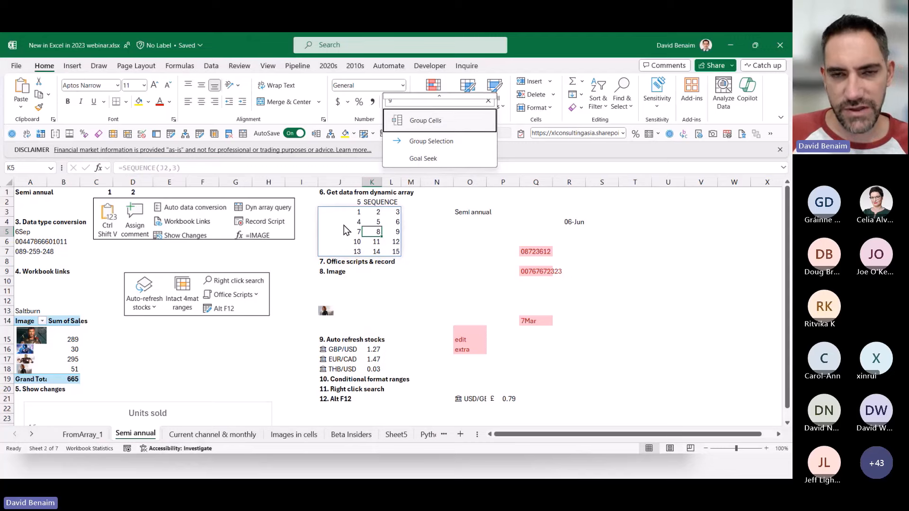
left_click(394, 103)
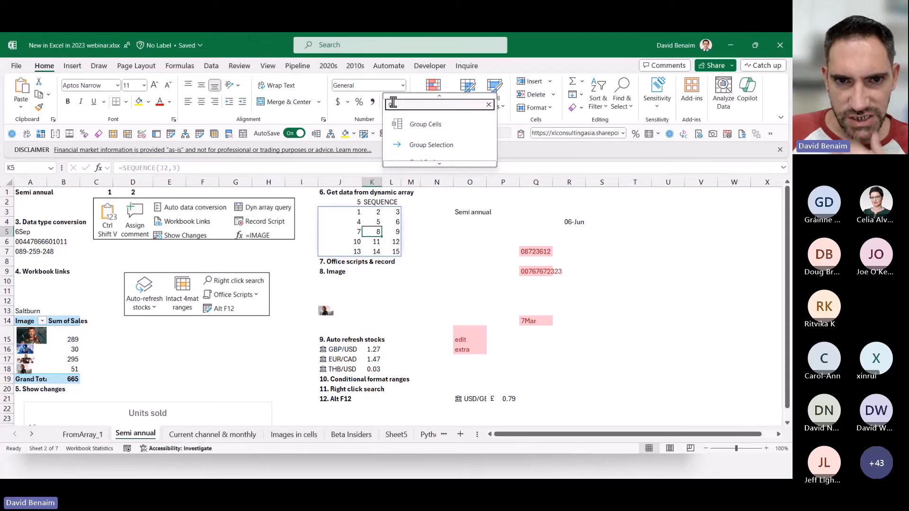
left_click(348, 208)
Select the SEQUENCE array J3:L7, search its commands for "colour", and clear the search term.
left_click_drag(348, 220, 394, 252)
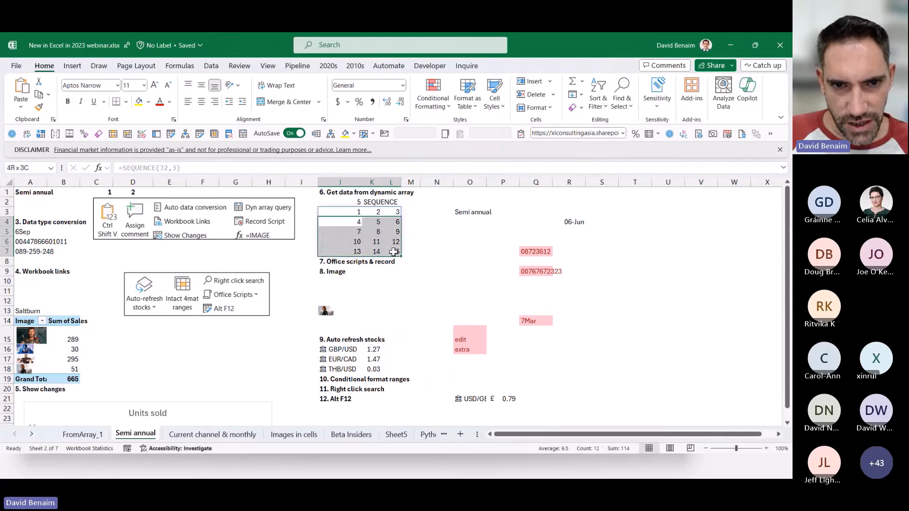
left_click_drag(349, 213, 392, 251)
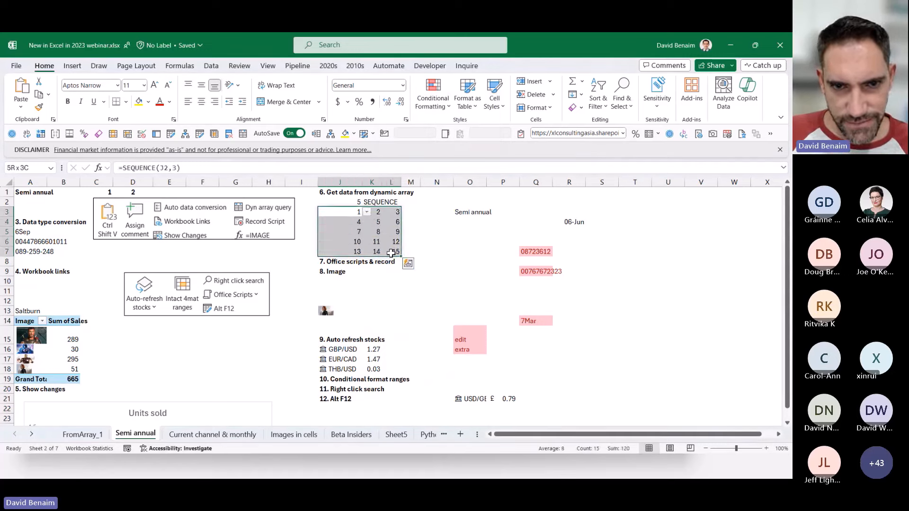
right_click(348, 221)
left_click(382, 102)
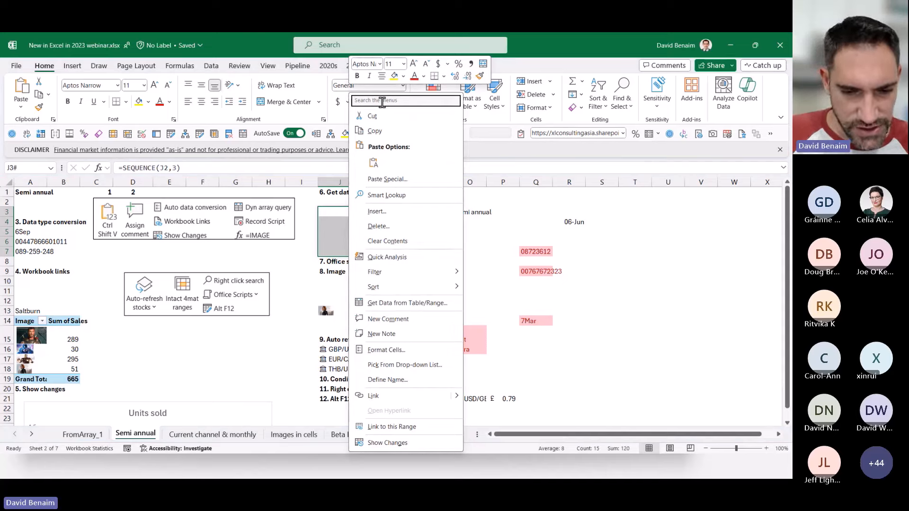
type("colou")
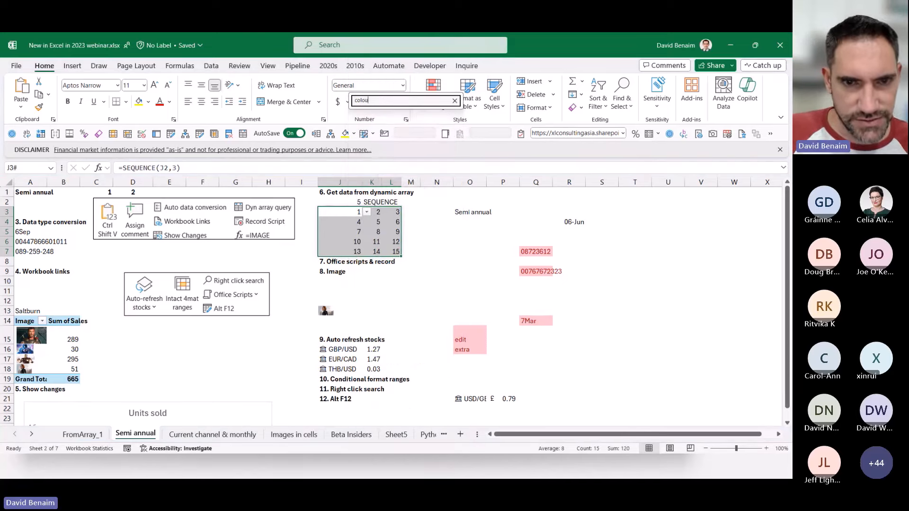
type(" sc")
key("BackSpace")
key("BackSpace")
key("BackSpace")
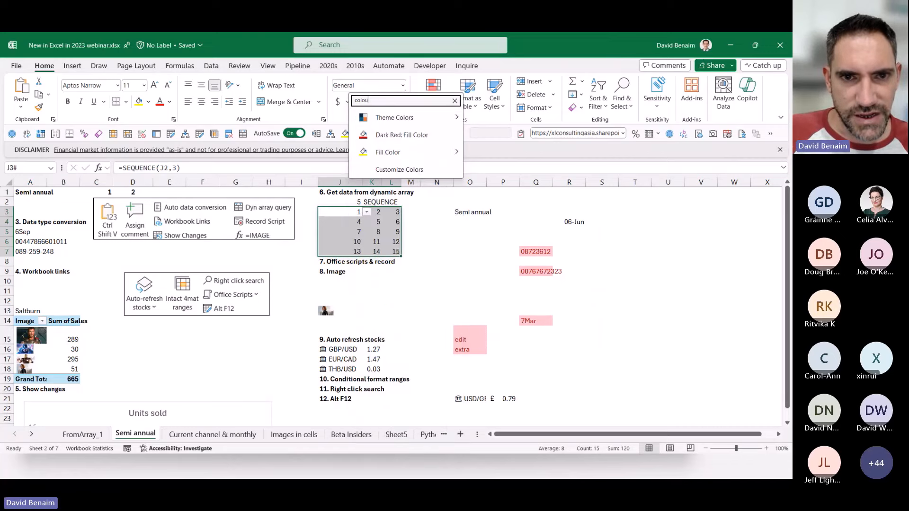
type("r")
key("BackSpace")
key("BackSpace")
key("BackSpace")
key("BackSpace")
key("BackSpace")
key("BackSpace")
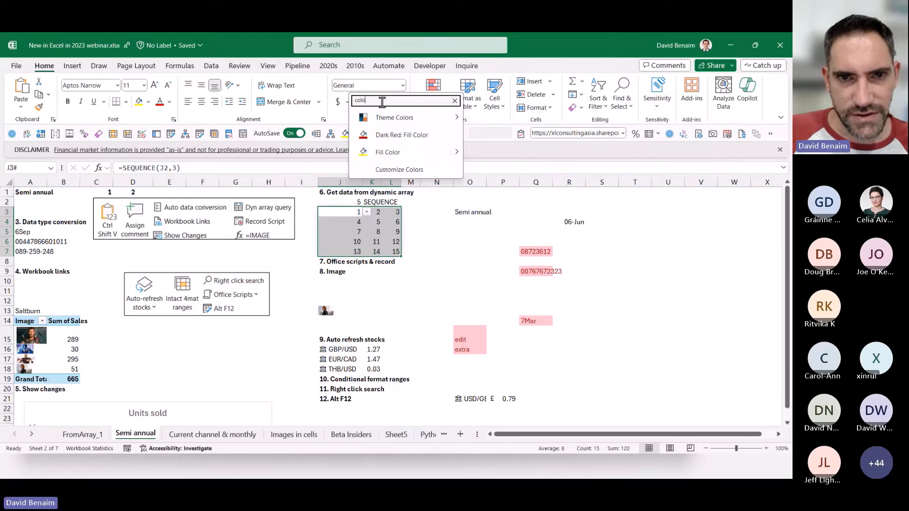
Search the array's commands for "condi", look at the Color Scales options under Conditional Formatting, and leave without applying one.
type("condi")
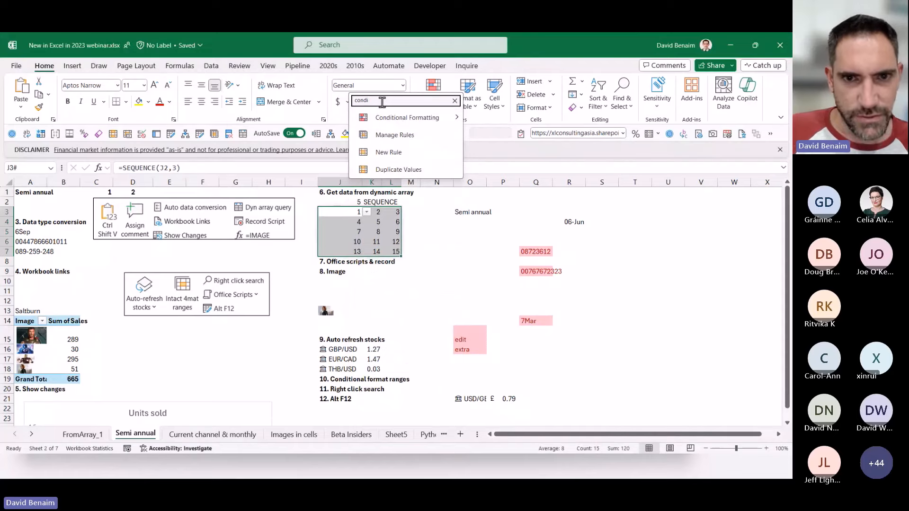
key("Down")
key("Right")
key("Down")
key("Down")
key("Down")
key("Down")
key("Up")
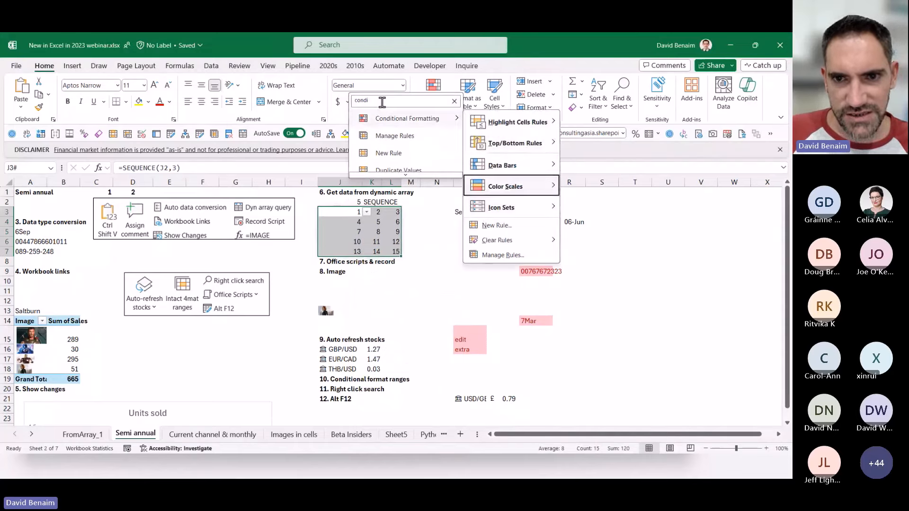
key("Right")
key("Escape")
key("Escape")
key("Escape")
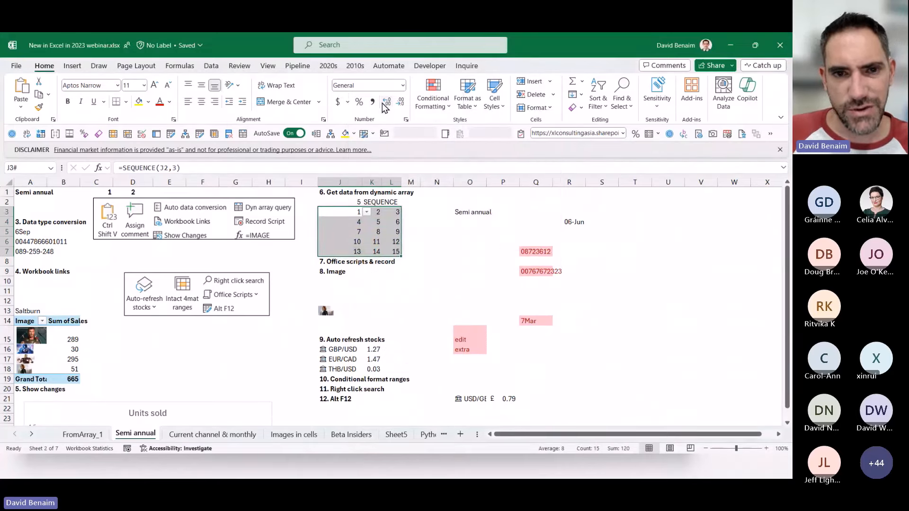
Search the SEQUENCE array's available commands for "heat map" and clear the search term.
right_click(355, 214)
type("heat")
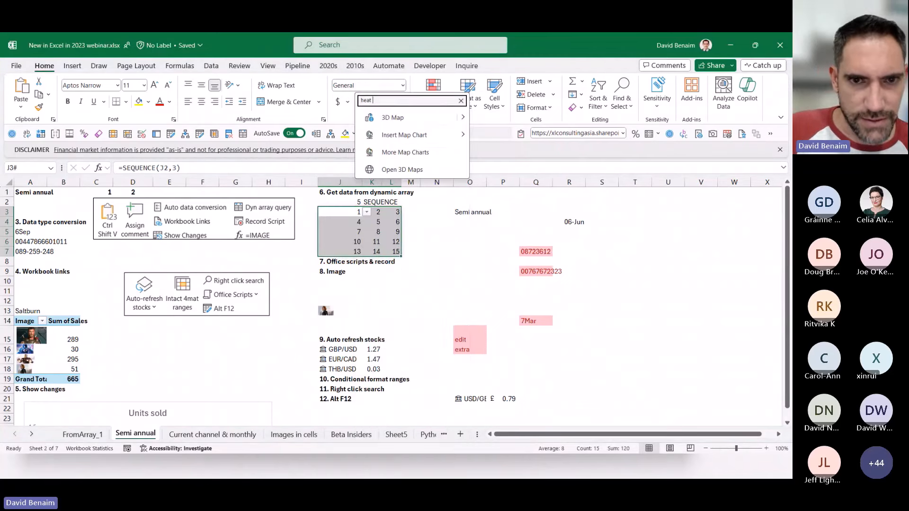
type(" map")
key("BackSpace")
key("BackSpace")
key("BackSpace")
key("BackSpace")
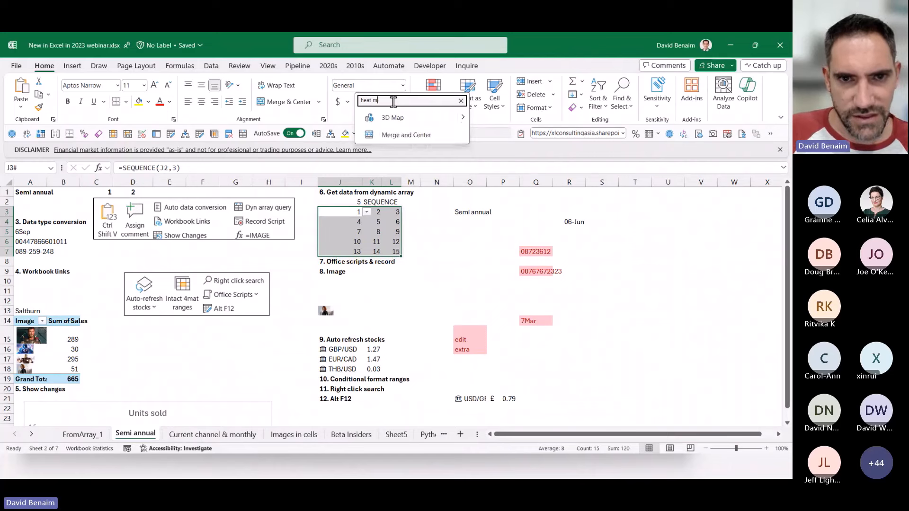
key("BackSpace")
key("BackSpace")
key("BackSpace")
key("BackSpace")
Search the array's commands for "condi", browse the Conditional Formatting options down the list, and dismiss the search.
type("condi")
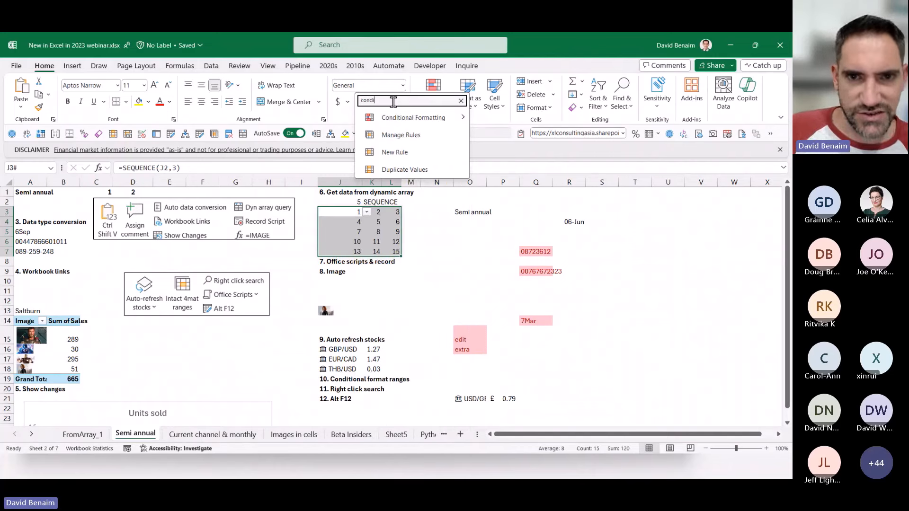
key("Down")
key("Right")
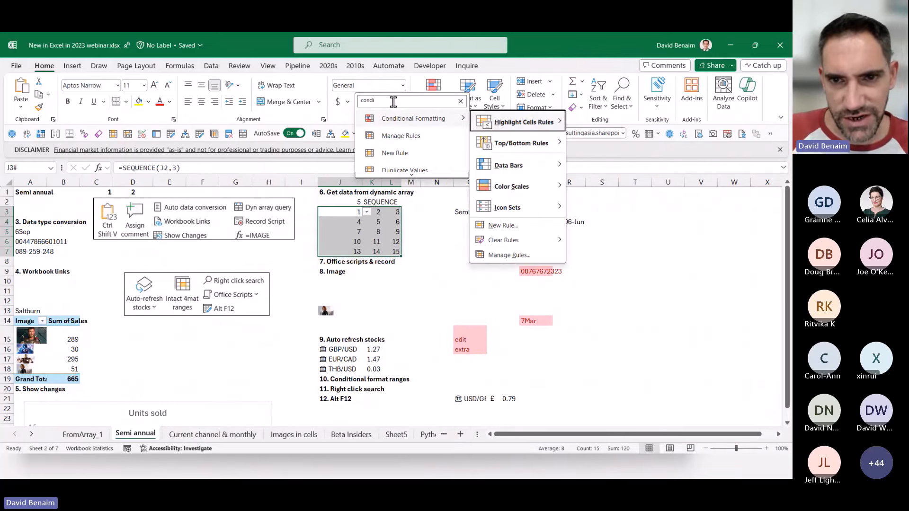
key("Down")
key("Down")
key("Down")
key("Down")
key("Down")
key("Down")
key("Down")
key("Left")
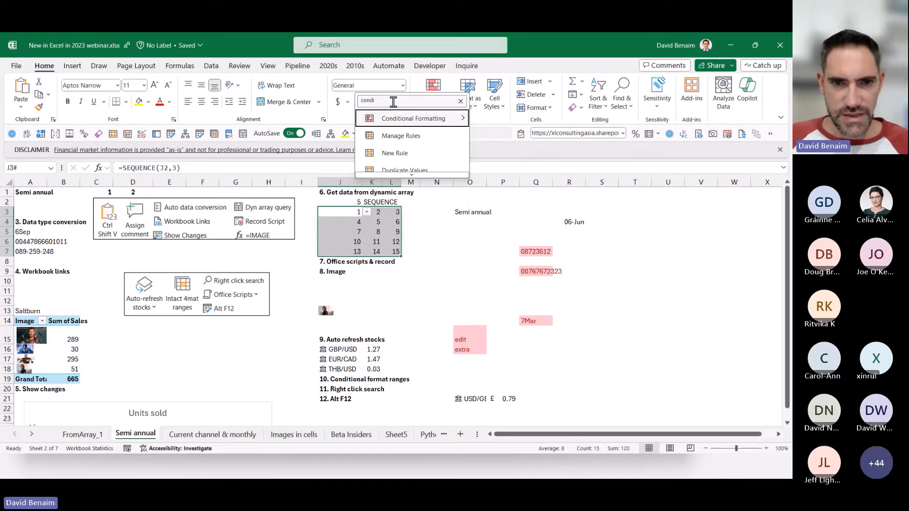
key("Escape")
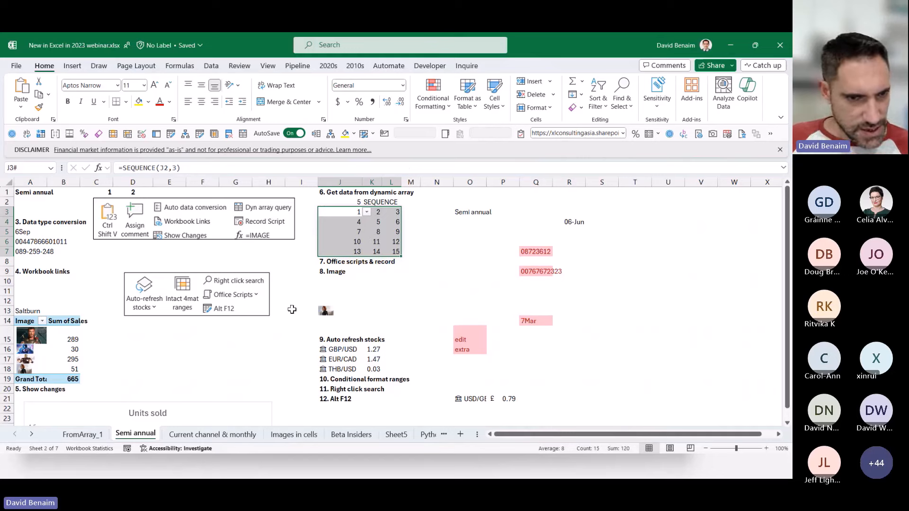
Open the Power Query Editor, accepting the external data source notice, look at its Add Column and View commands, and close it.
left_click(233, 310)
left_click(239, 335)
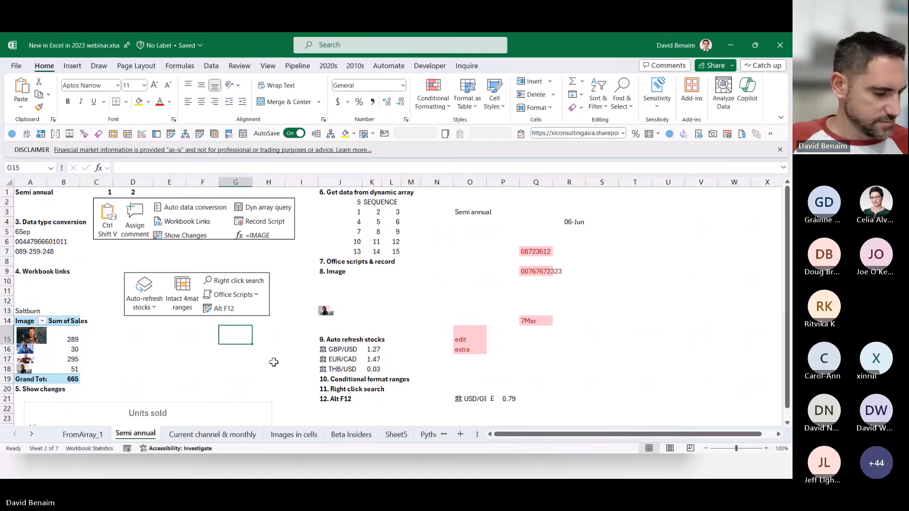
key("alt+F12")
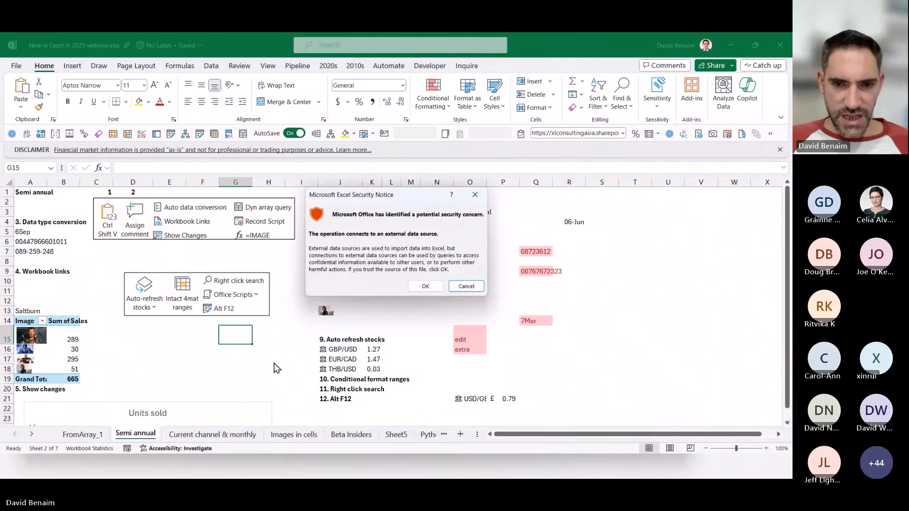
key("Return")
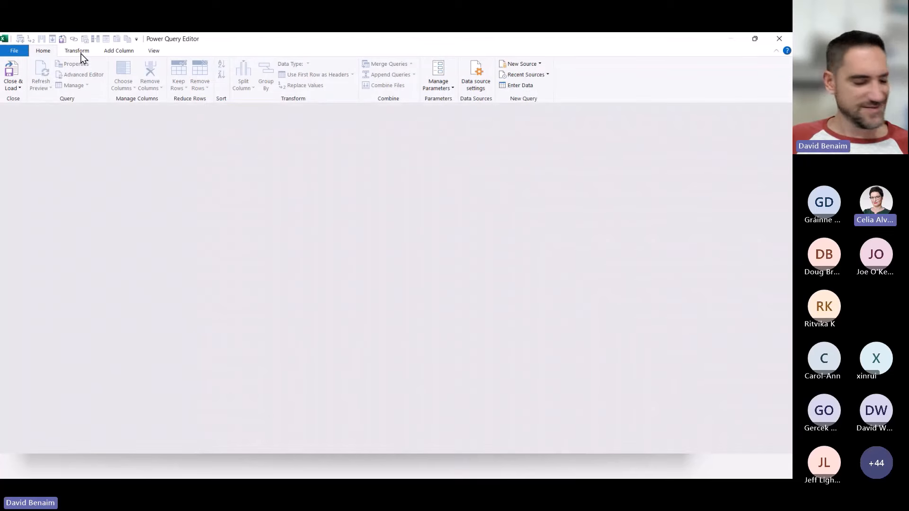
left_click(119, 50)
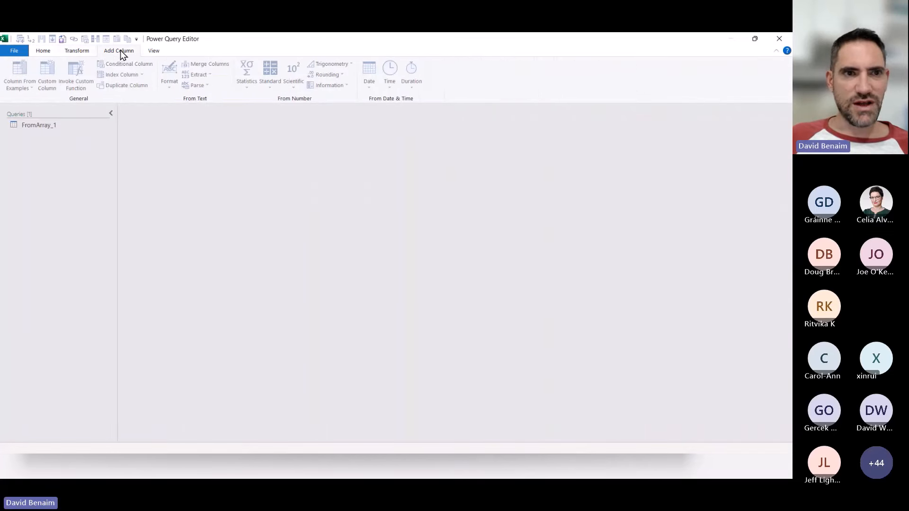
left_click(154, 51)
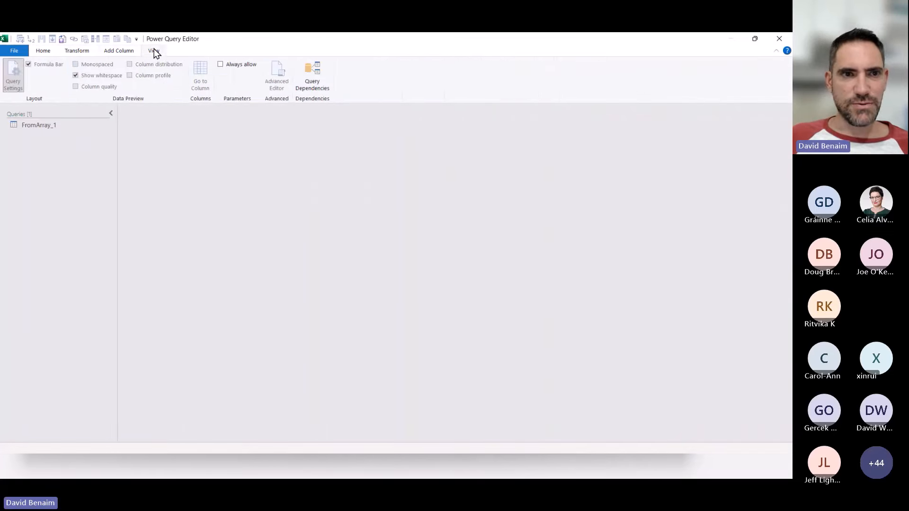
left_click(776, 38)
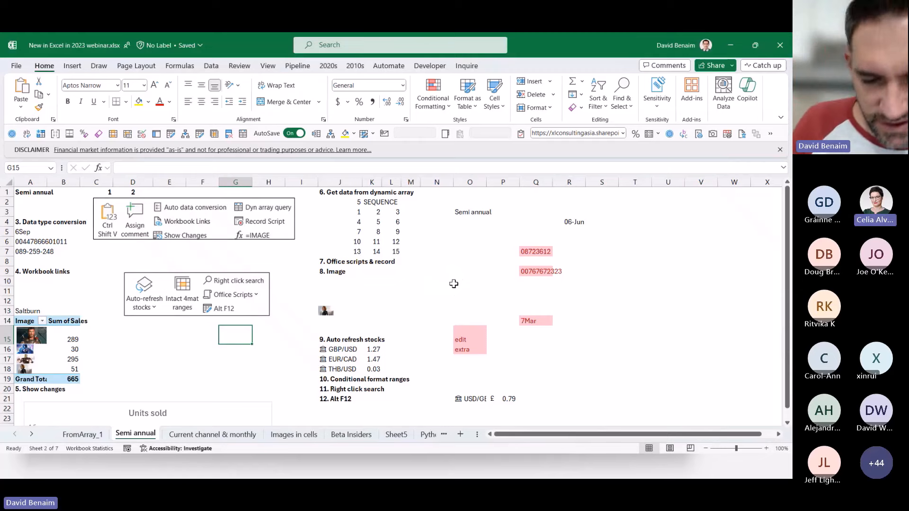
Open the Visual Basic for Applications editor, view the macro code, and return to the worksheet.
left_click(454, 282)
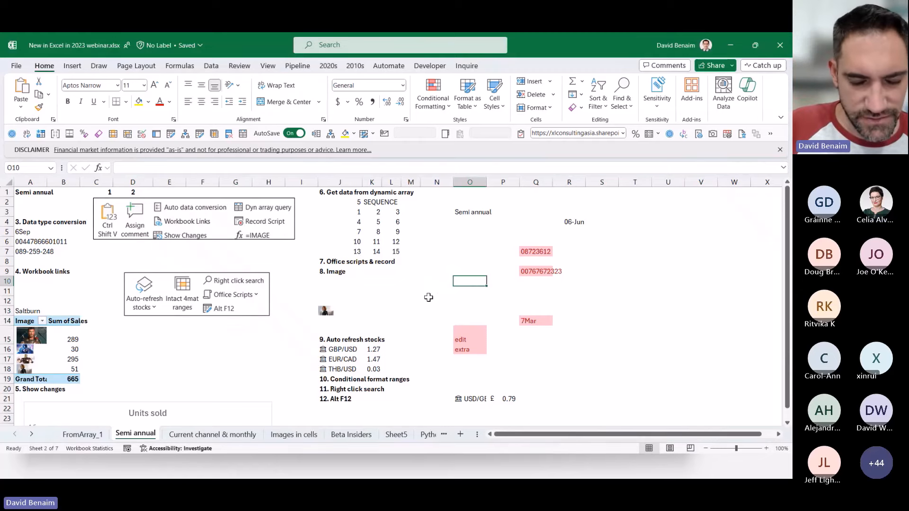
key("alt+F11")
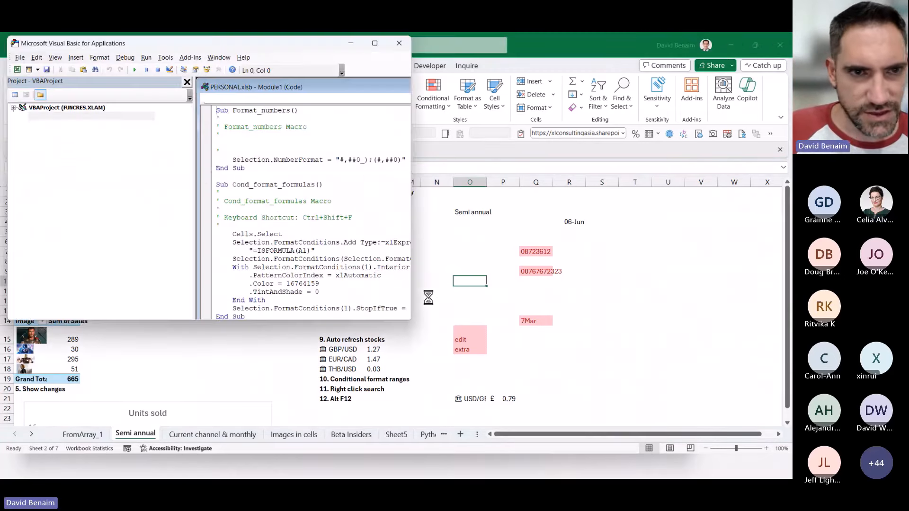
left_click(397, 43)
left_click(471, 261)
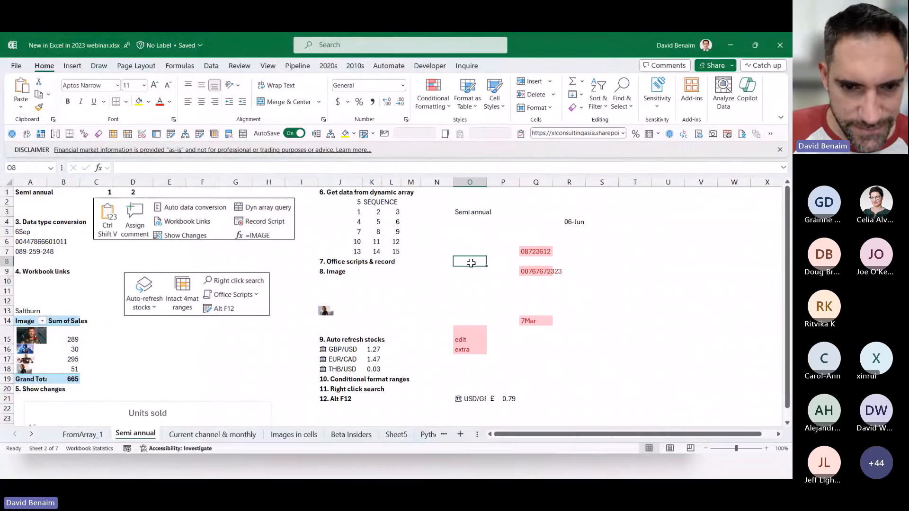
key("Left")
key("Left")
key("Left")
key("Left")
key("Left")
key("Down")
key("Down")
key("Down")
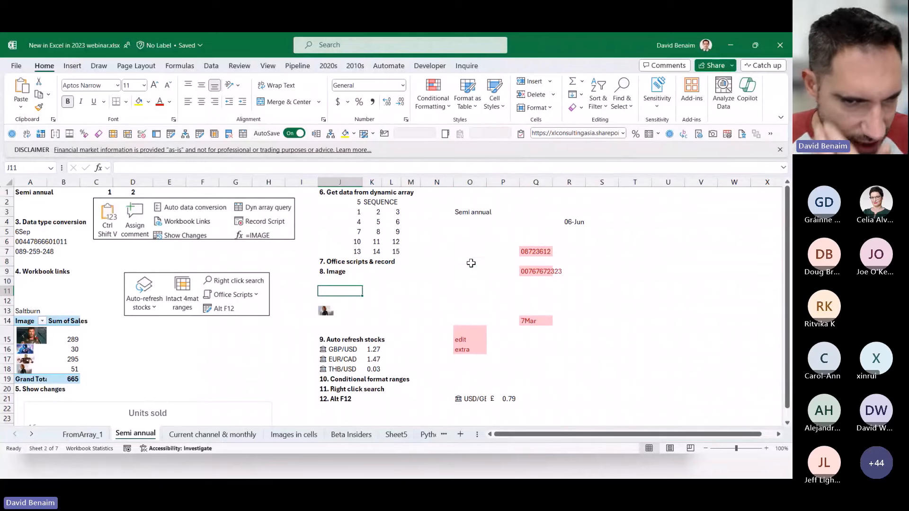
left_click(341, 312)
left_click(341, 271)
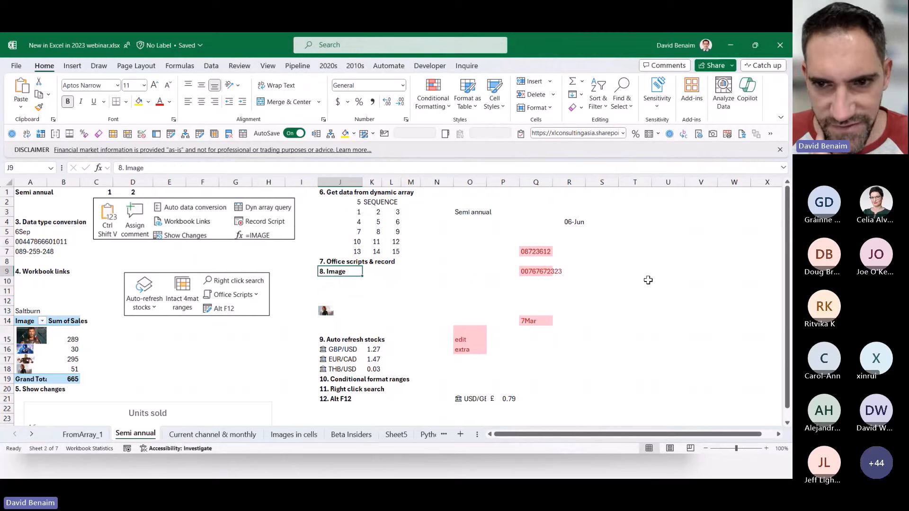
left_click(643, 231)
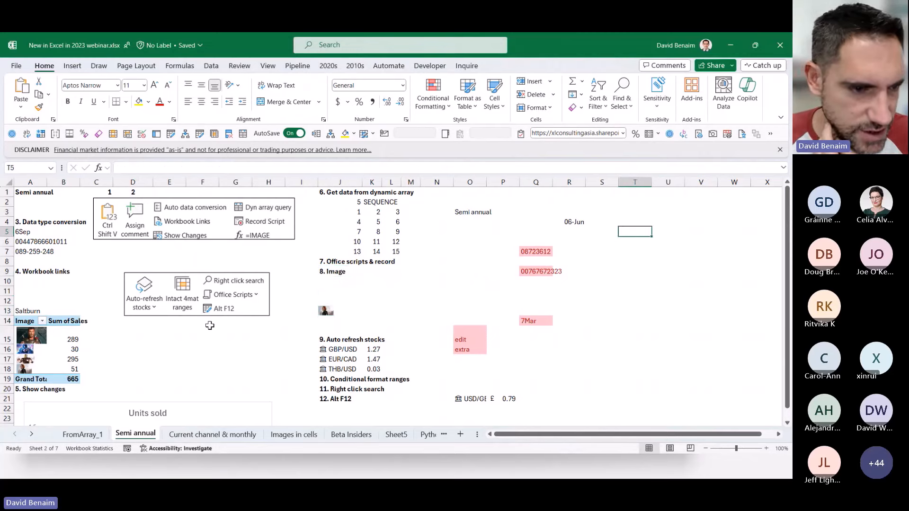
scroll(209, 326, "down", 5)
scroll(209, 326, "up", 5)
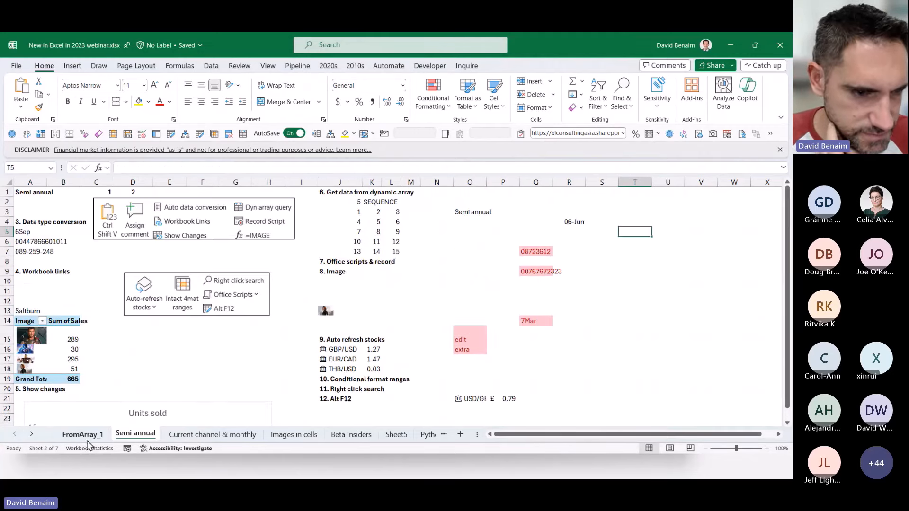
left_click(38, 344)
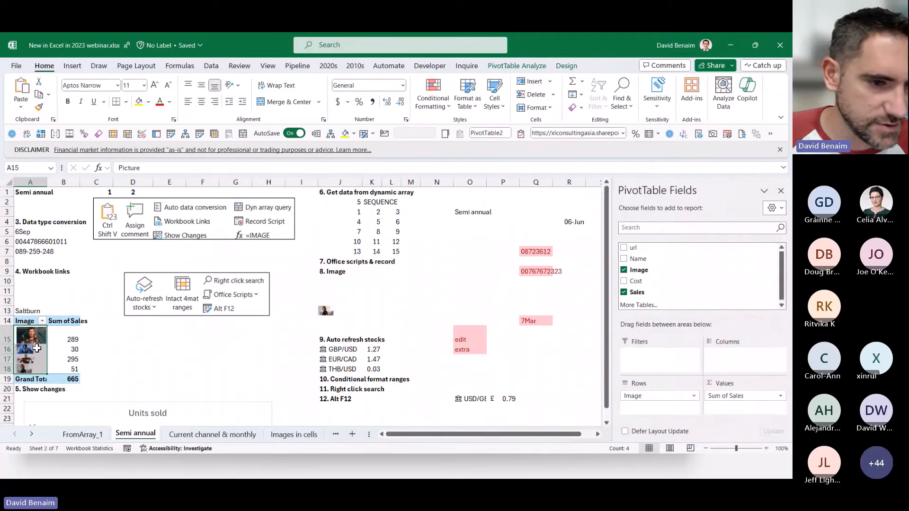
left_click_drag(37, 368, 37, 339)
left_click(133, 351)
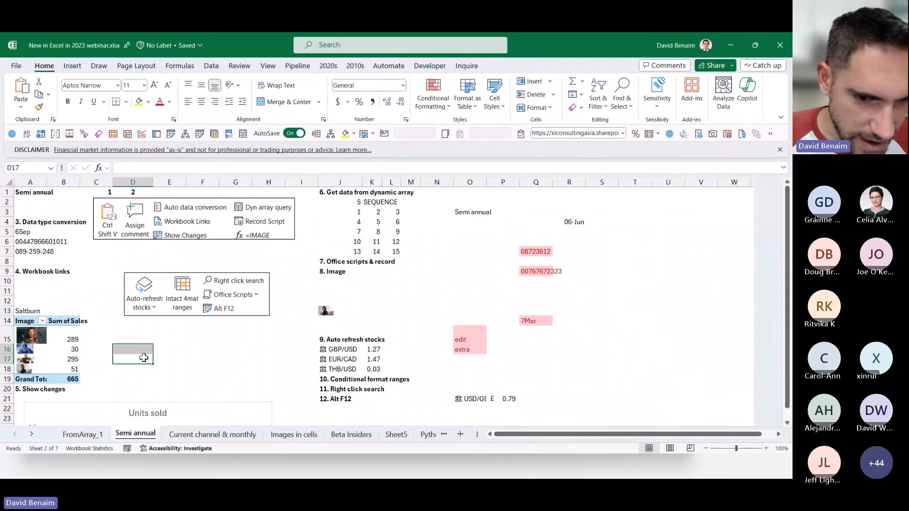
left_click(237, 348)
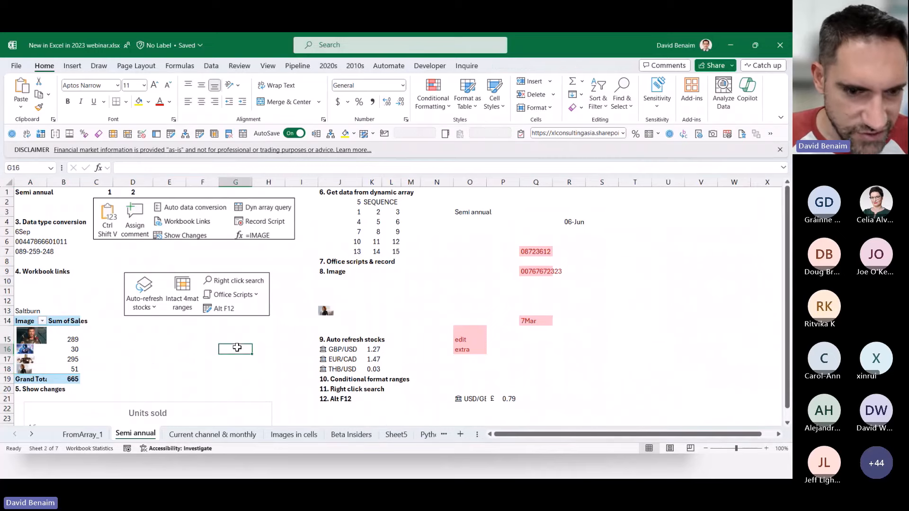
Copy the full image URL from cell A4 on the Images in cells sheet.
left_click(294, 434)
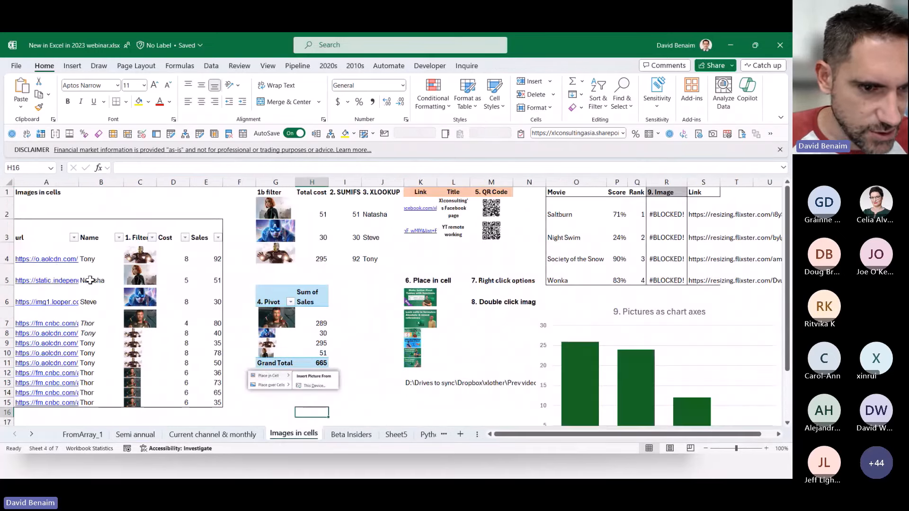
left_click(104, 266)
key("Left")
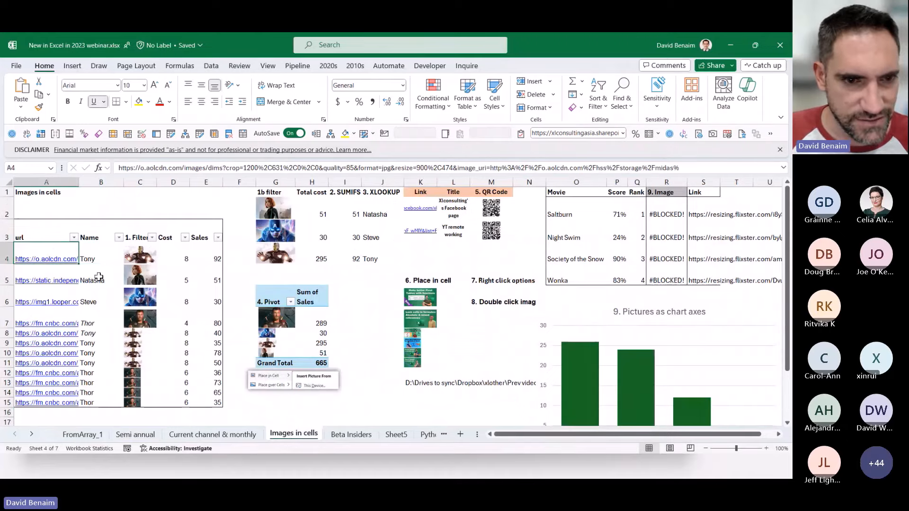
key("F2")
key("ctrl+a")
key("Escape")
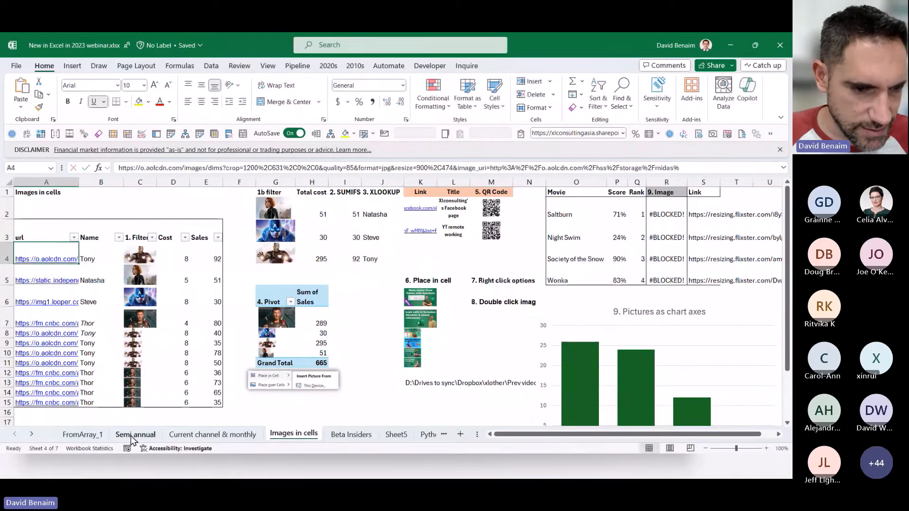
Try to enter an IMAGE formula in D16 of the Semi annual sheet with the copied URL as its quoted source.
left_click(131, 436)
left_click(148, 350)
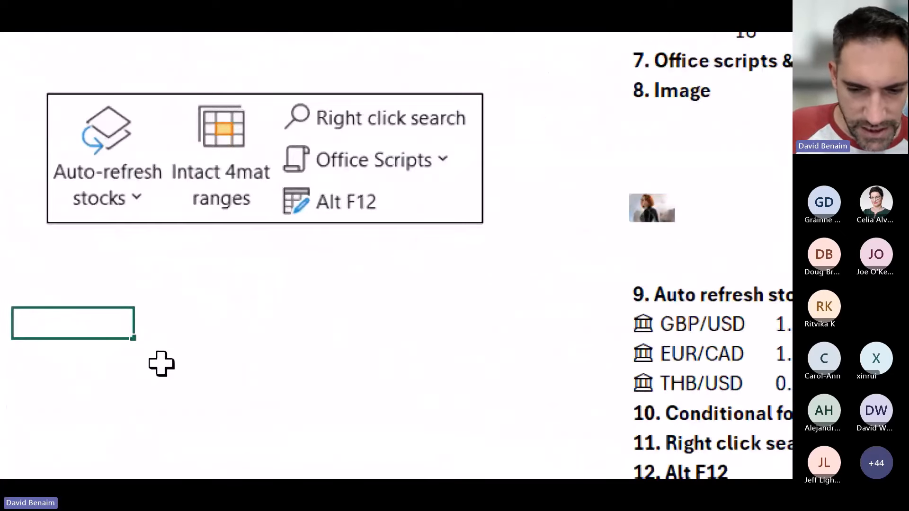
type("=ima")
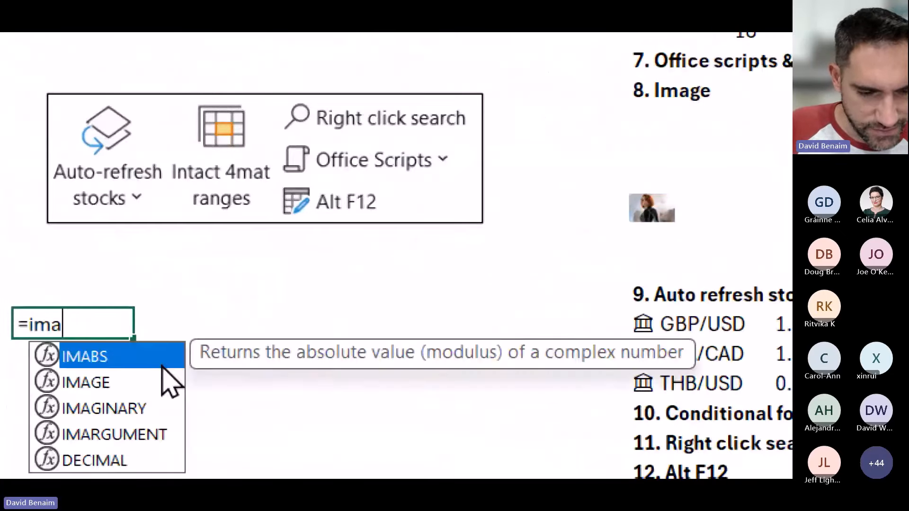
type("g")
key("Tab")
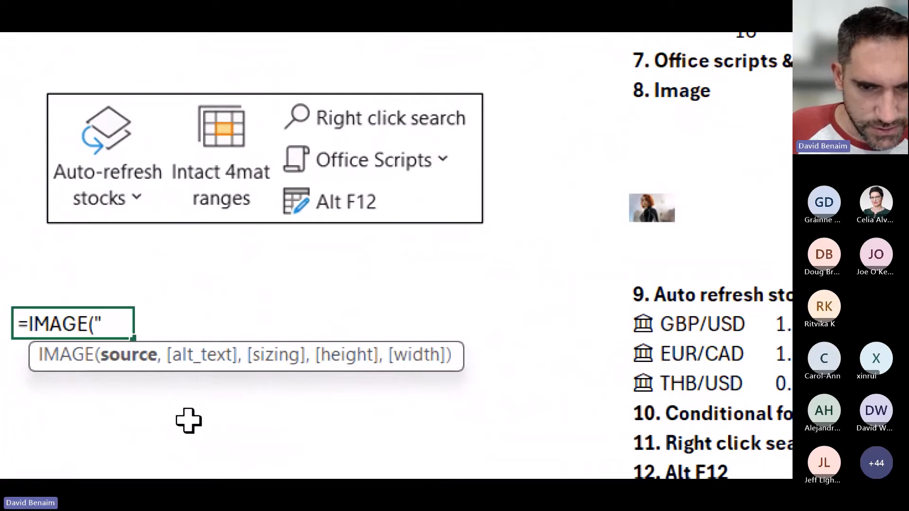
key("ctrl+v")
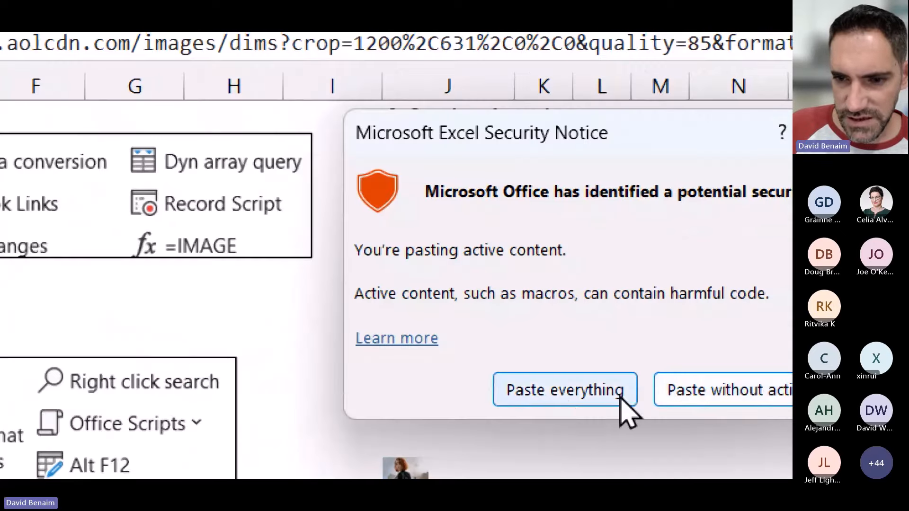
left_click(858, 136)
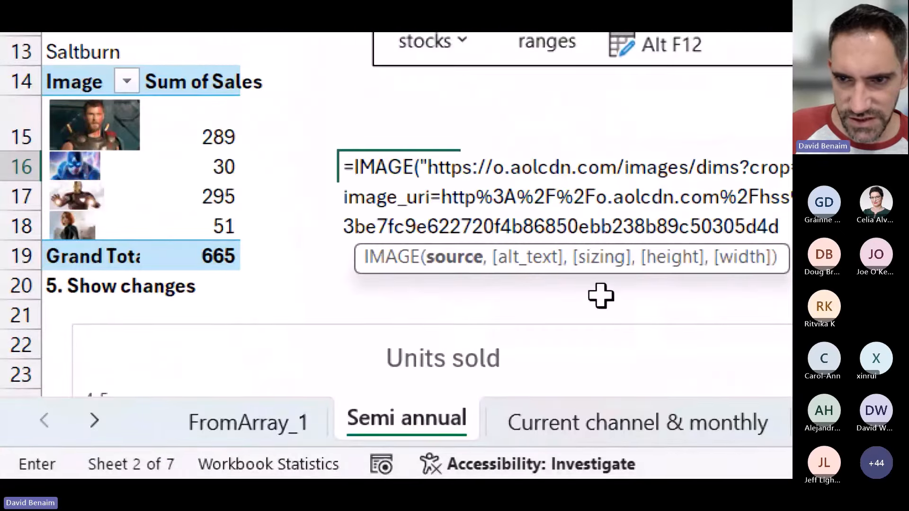
type(")")
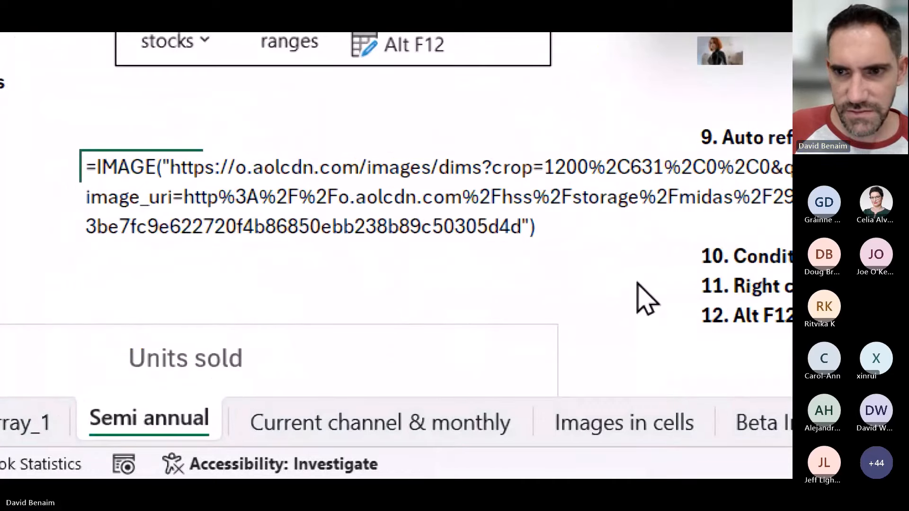
key("Return")
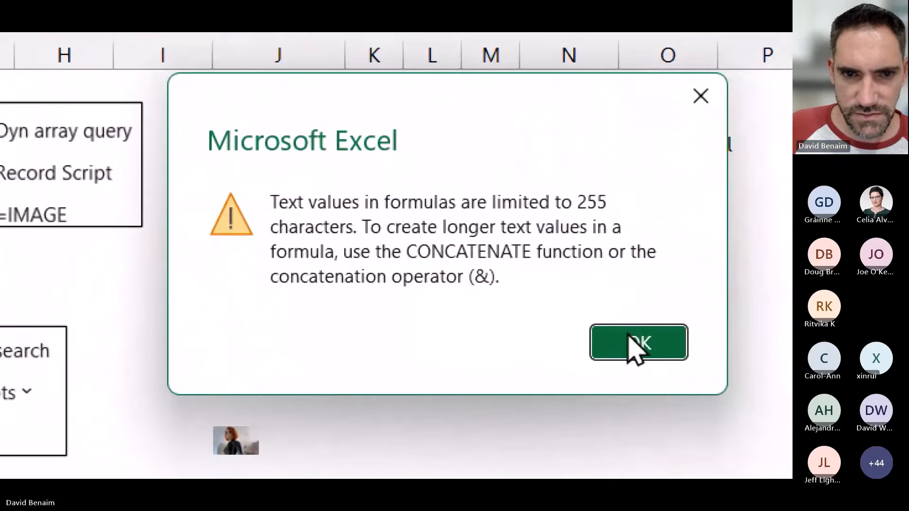
left_click(636, 345)
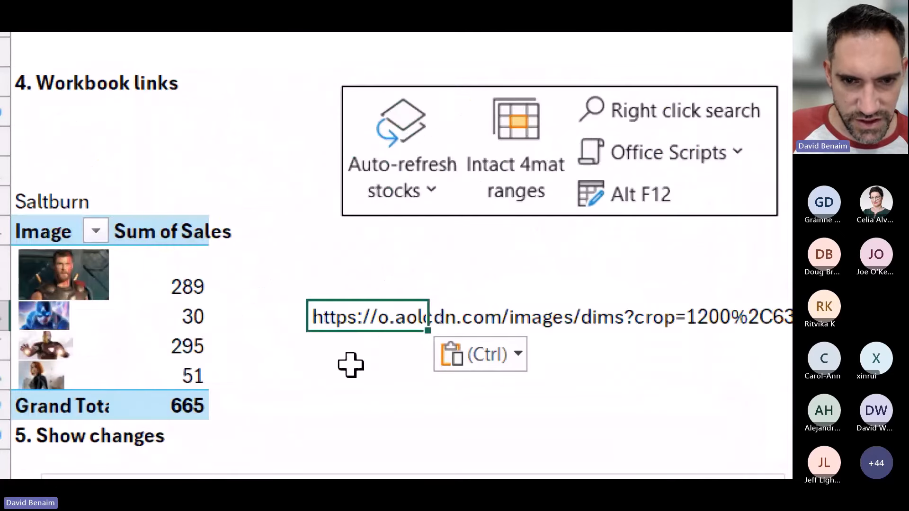
Paste the image URL itself into D16 and display its picture in D18 with an IMAGE formula that references D16.
left_click(353, 372)
type("=im")
key("Down")
key("Tab")
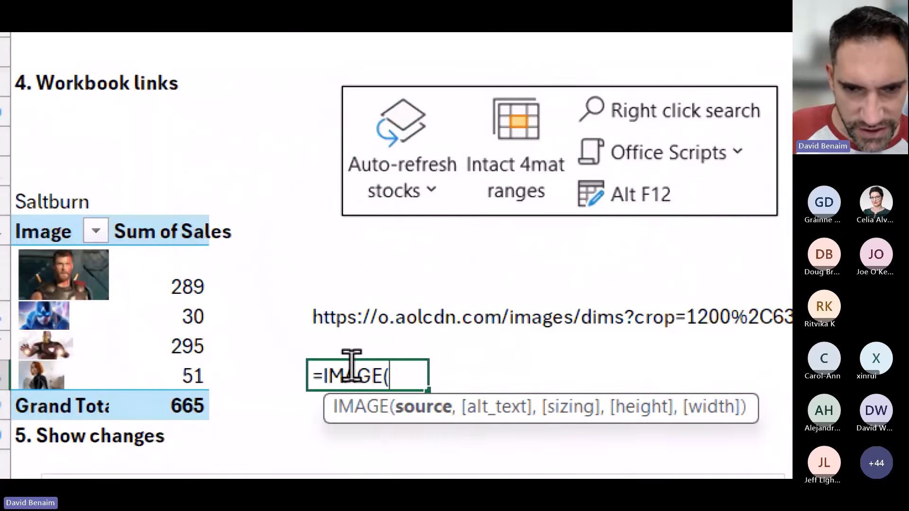
key("Up")
type(")")
key("Return")
left_click(351, 367)
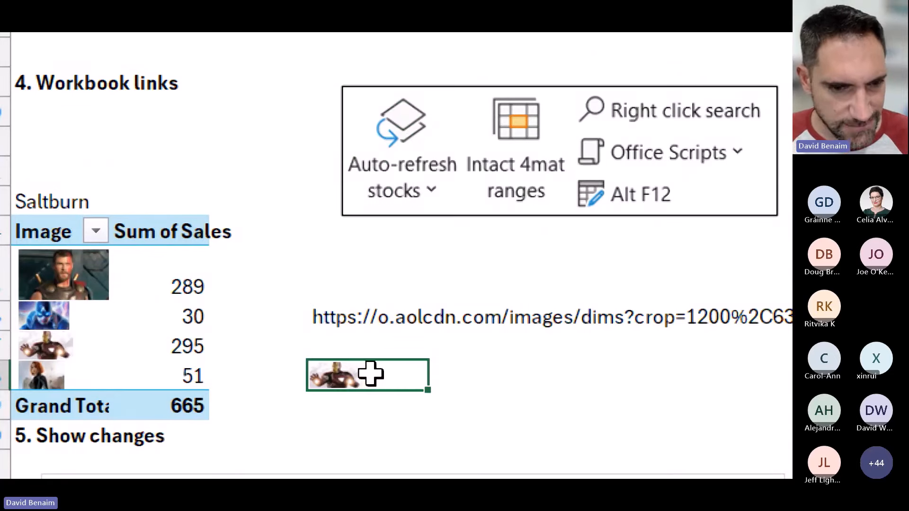
Add the alt text "Iron man" and sizing option 1 (Fill cell) to the IMAGE formula in D18.
key("F2")
key("Left")
type(",")
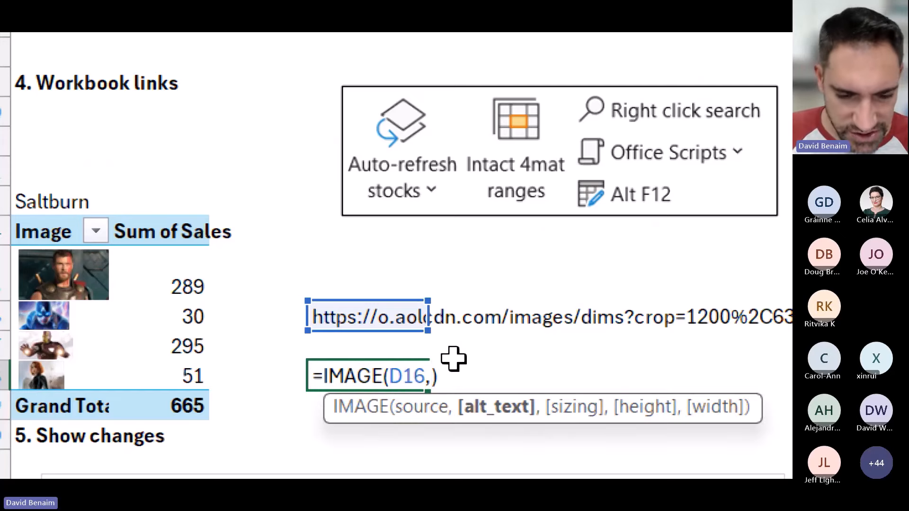
type("\"Iron man")
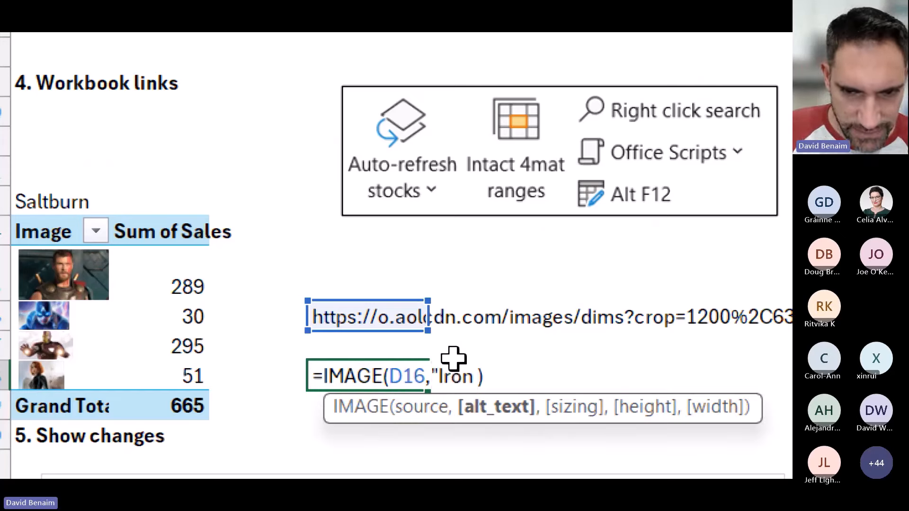
type("\",")
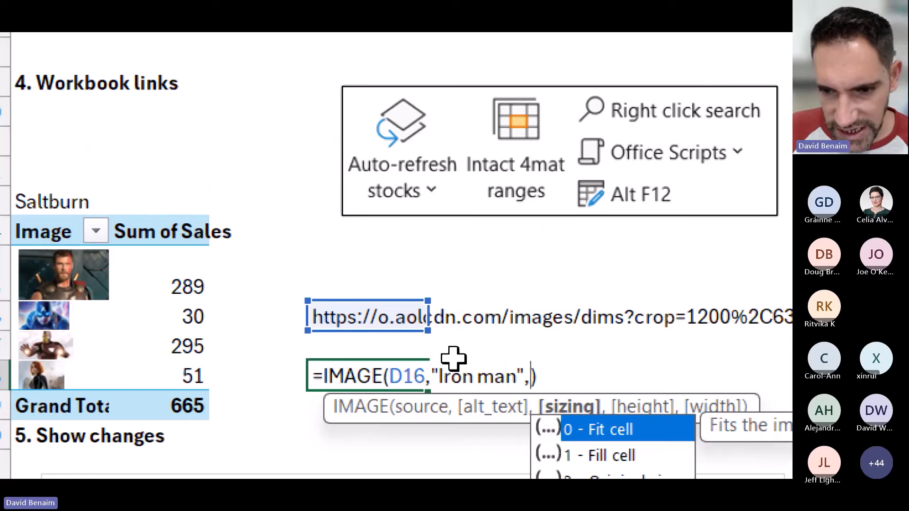
scroll(593, 369, "down", 2)
key("Right")
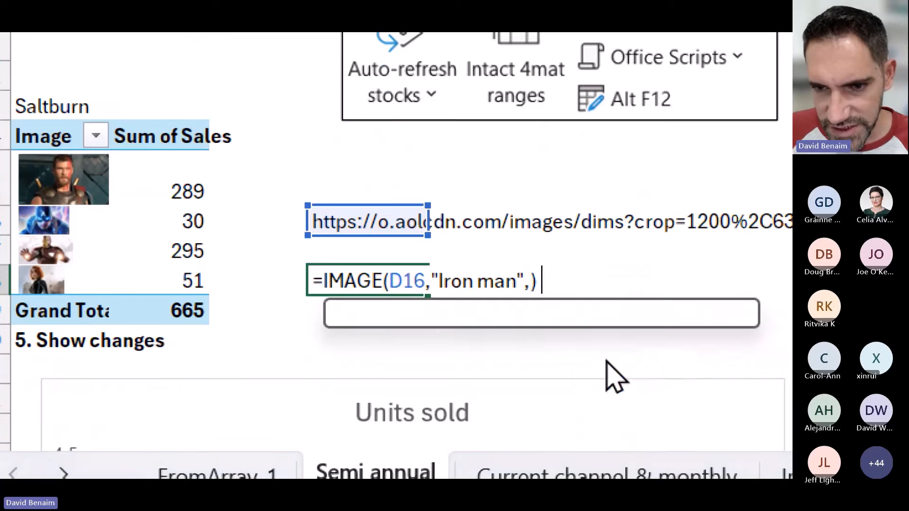
key("ctrl+Return")
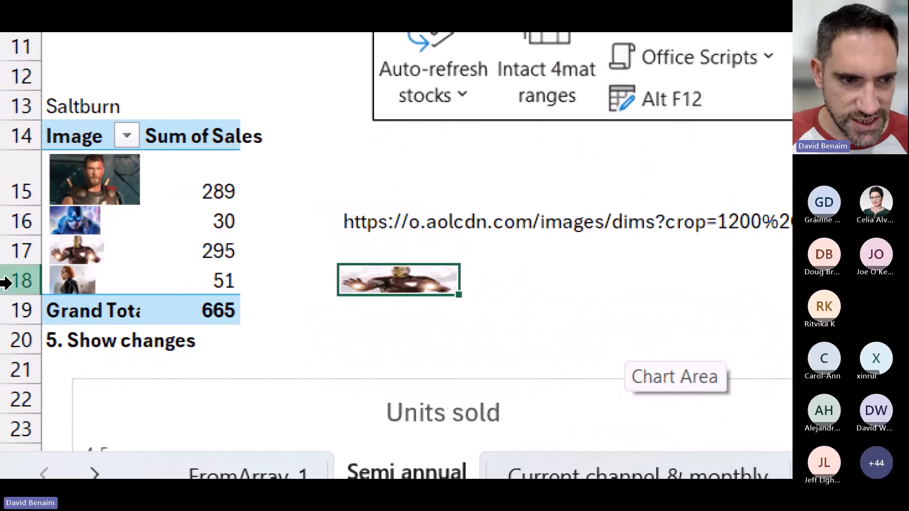
Try a taller row 18 for the picture, undo the resize, and review the IMAGE formula's arguments in D18.
left_click_drag(25, 295, 28, 385)
key("ctrl+z")
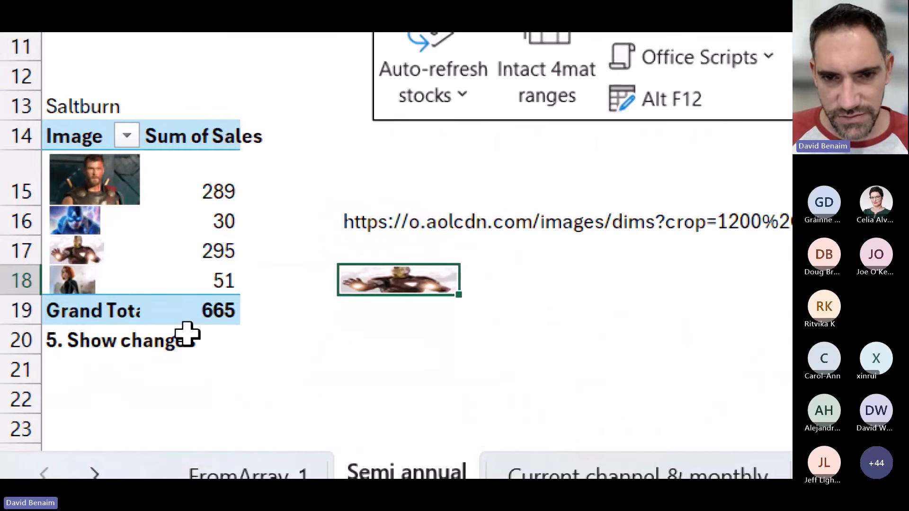
key("F2")
key("Left")
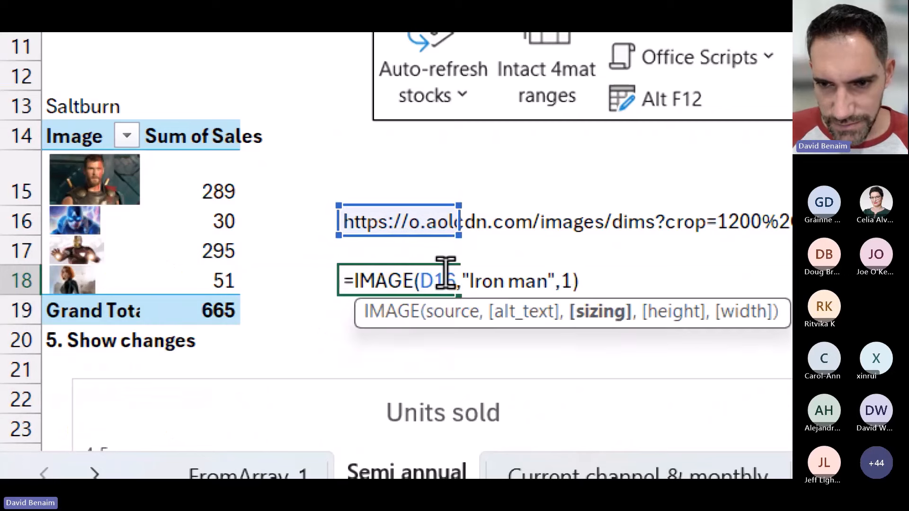
key("Escape")
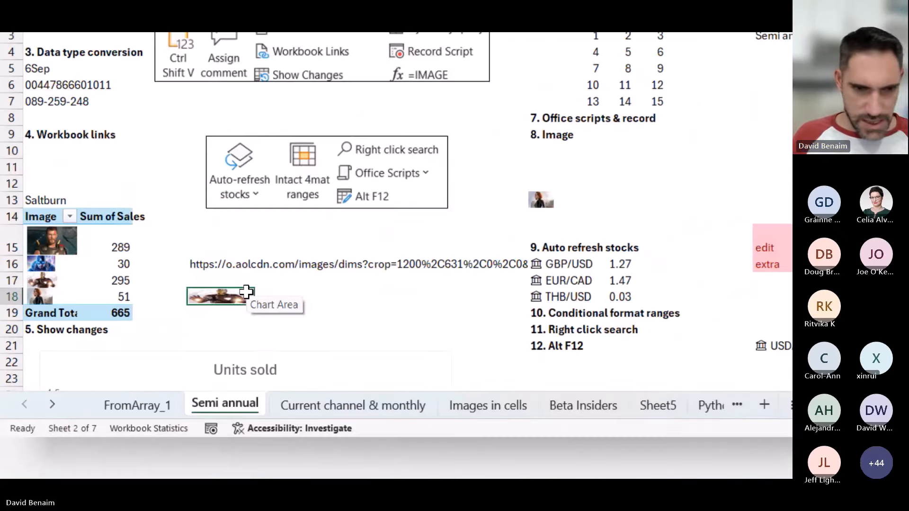
Switch to the PowerPoint slide show and display the slide about human genes renamed because Excel misreads them as dates.
key("alt+Tab")
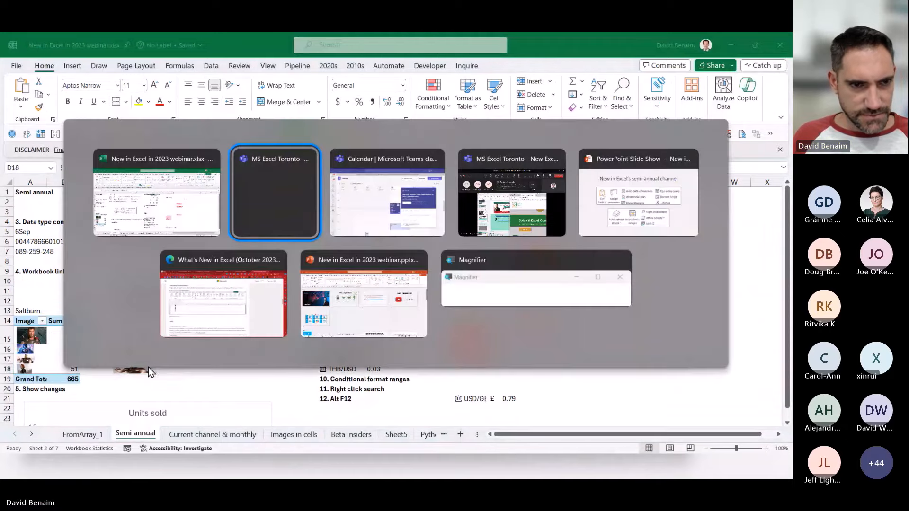
key("alt+shift+Tab")
key("alt+Tab")
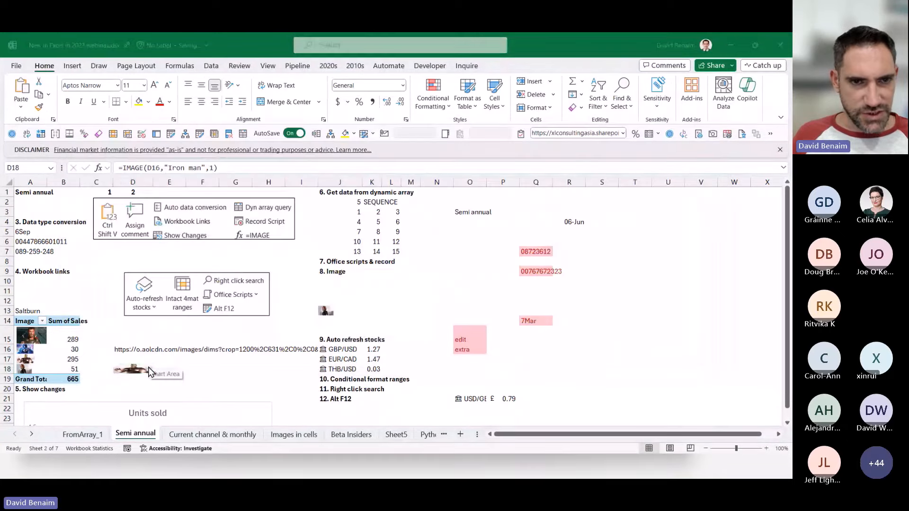
key("alt+Tab")
key("alt+Tab")
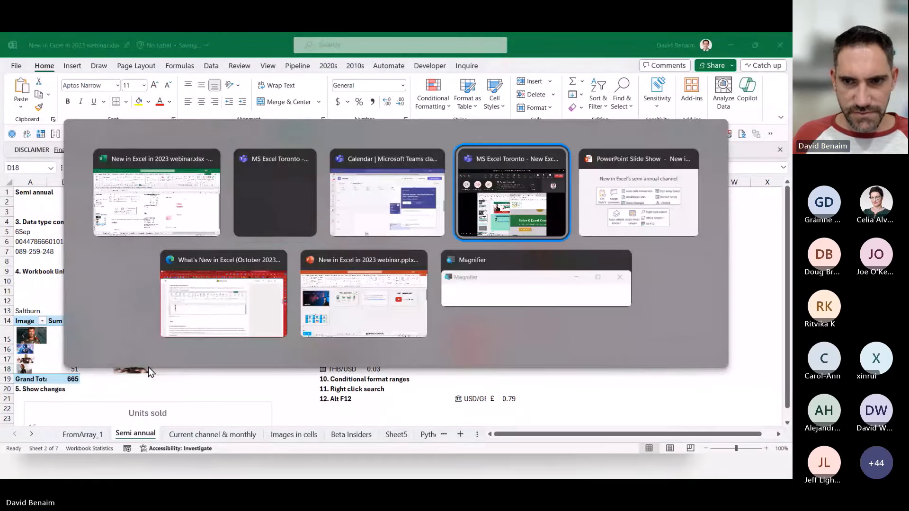
key("Right")
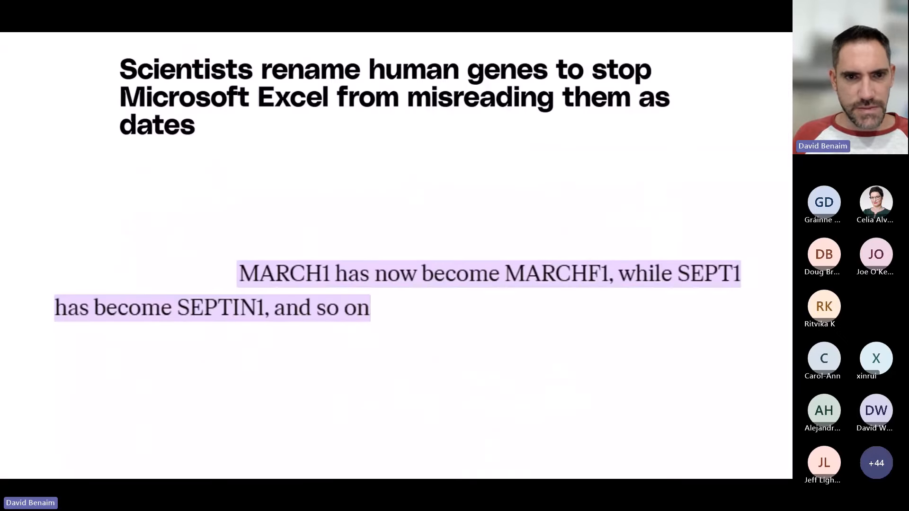
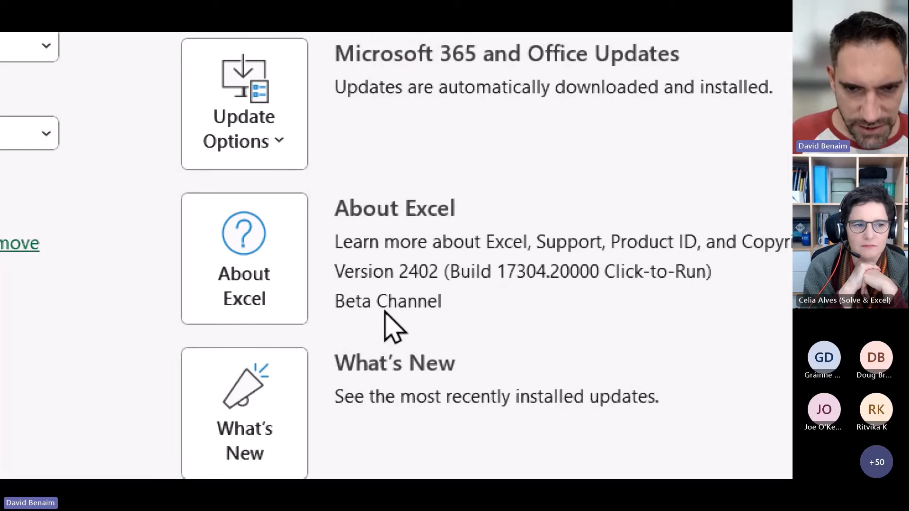
Check Excel's version and update channel on the Account page, and return to the worksheet.
scroll(426, 426, "down", 3)
scroll(412, 87, "up", 3)
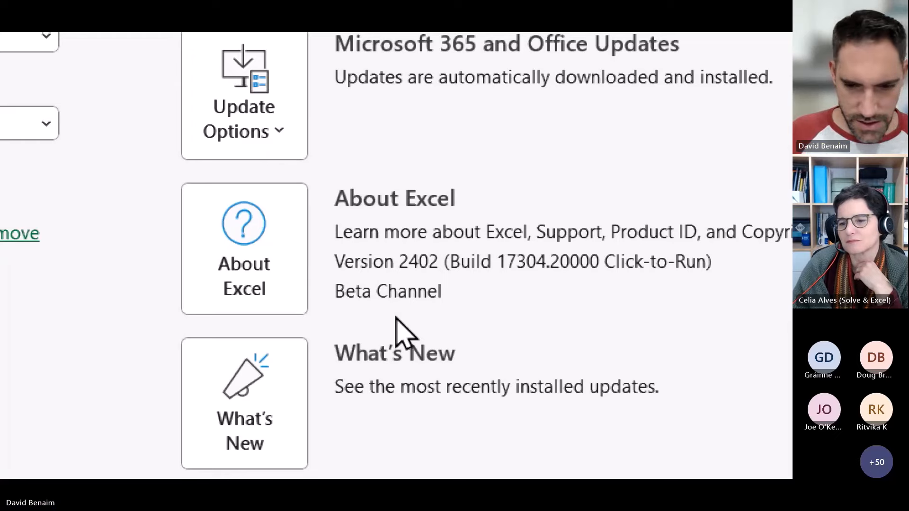
key("super+minus")
key("super+minus")
key("Escape")
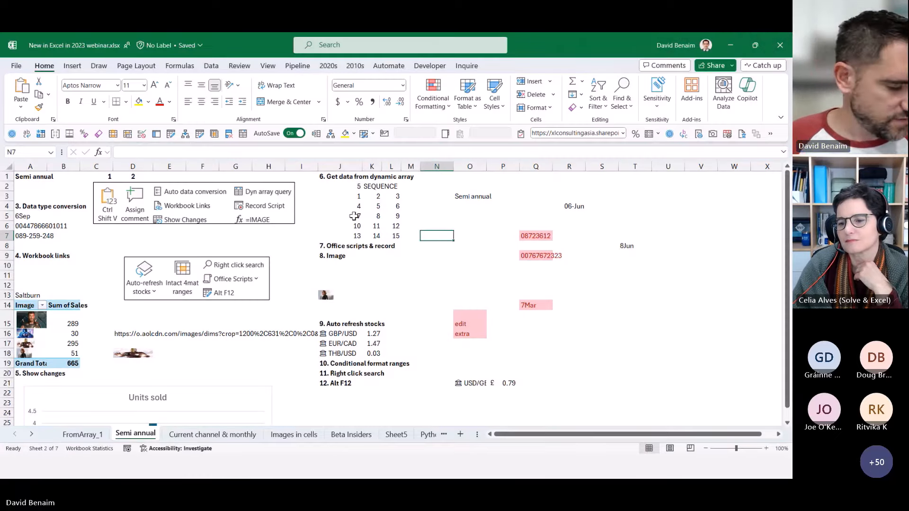
left_click(18, 66)
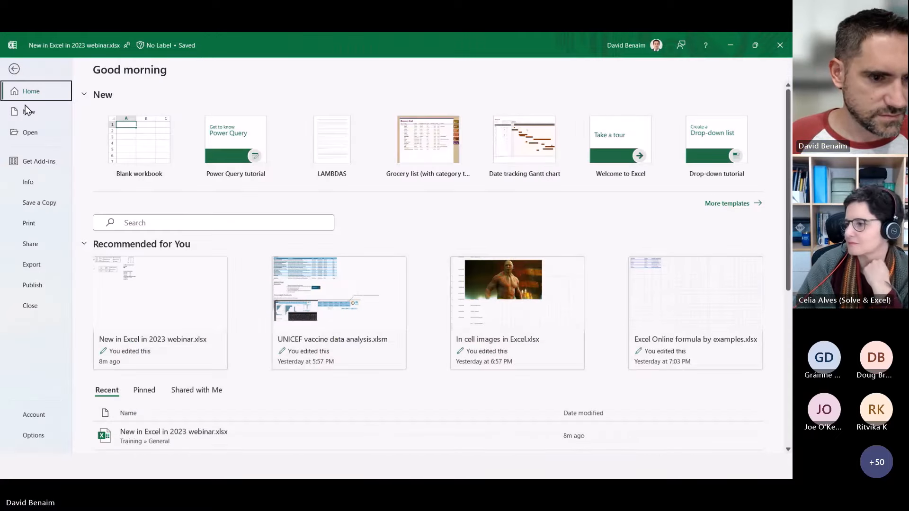
left_click(41, 419)
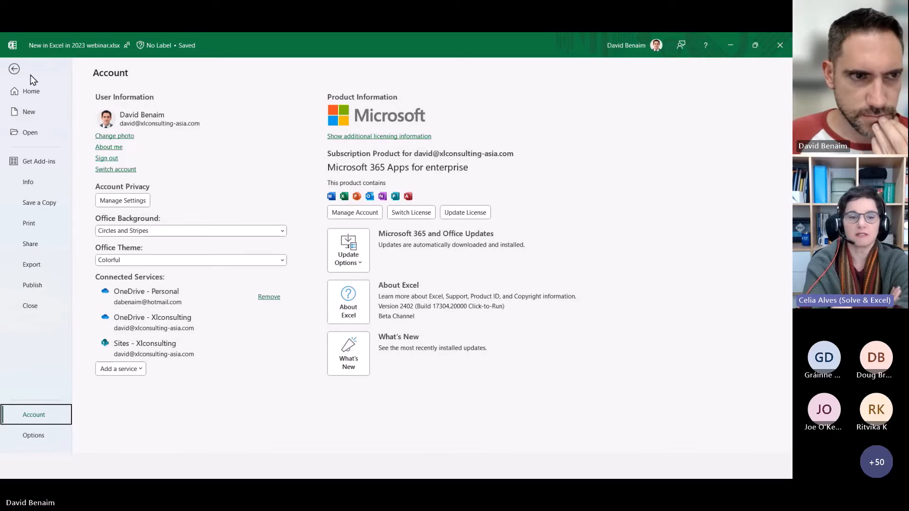
left_click(14, 69)
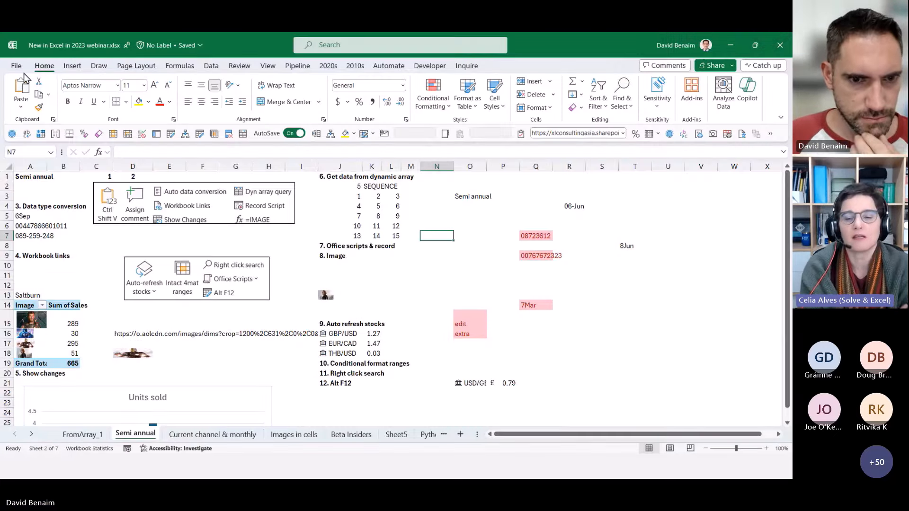
left_click(284, 218)
left_click(250, 261)
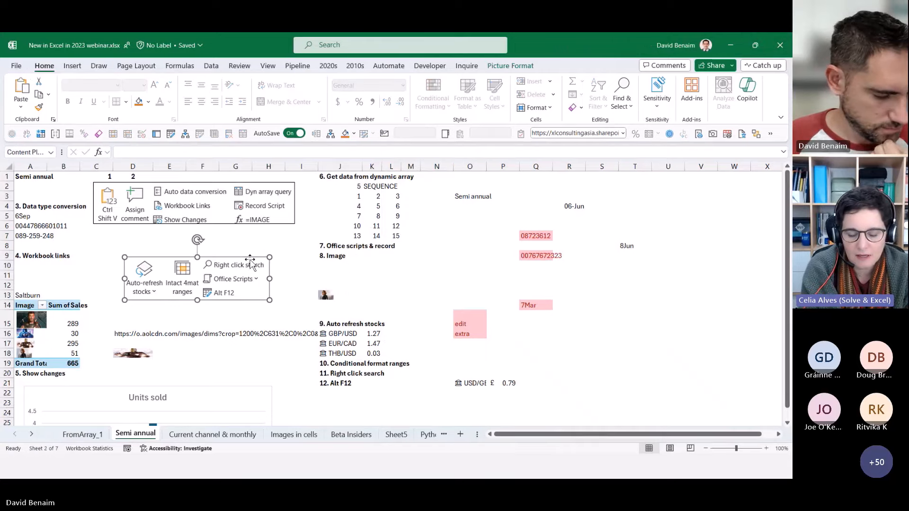
left_click(407, 267)
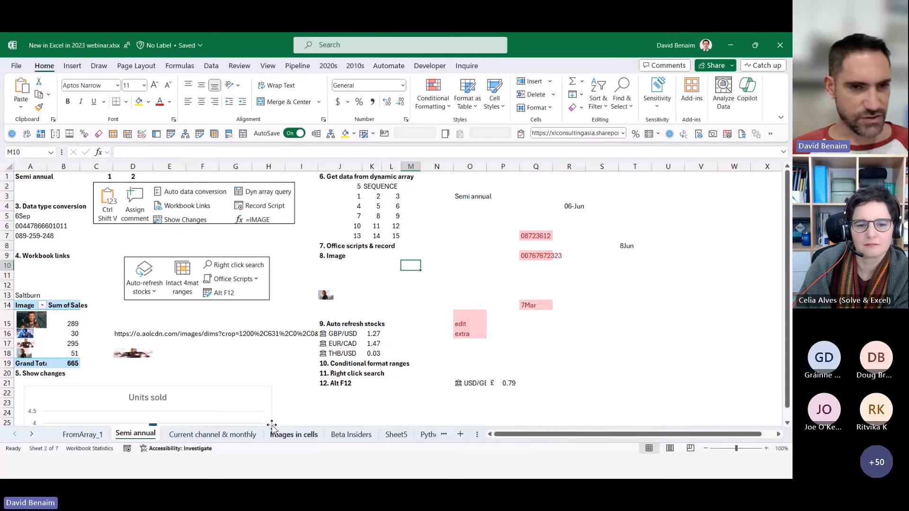
Open the Current channel & monthly sheet and look over its Evaluate section, data picture and feature overview picture.
left_click(209, 436)
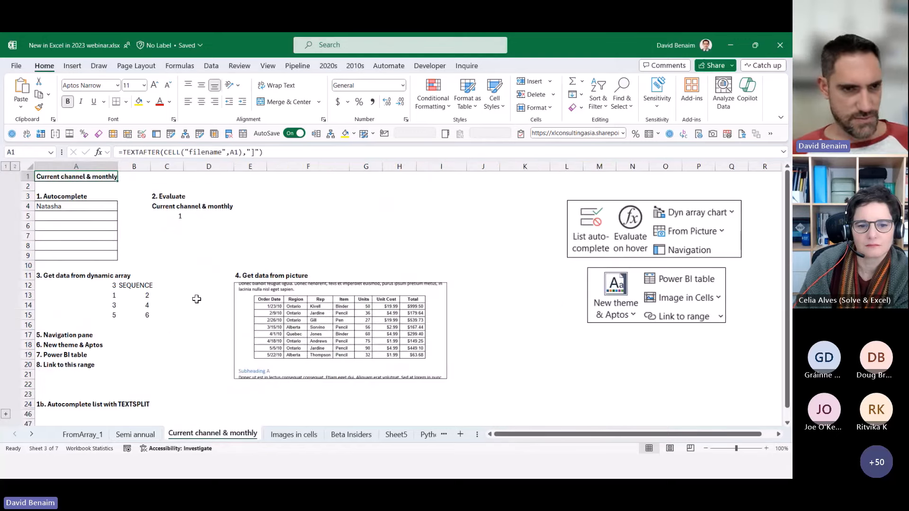
left_click(204, 217)
left_click(306, 217)
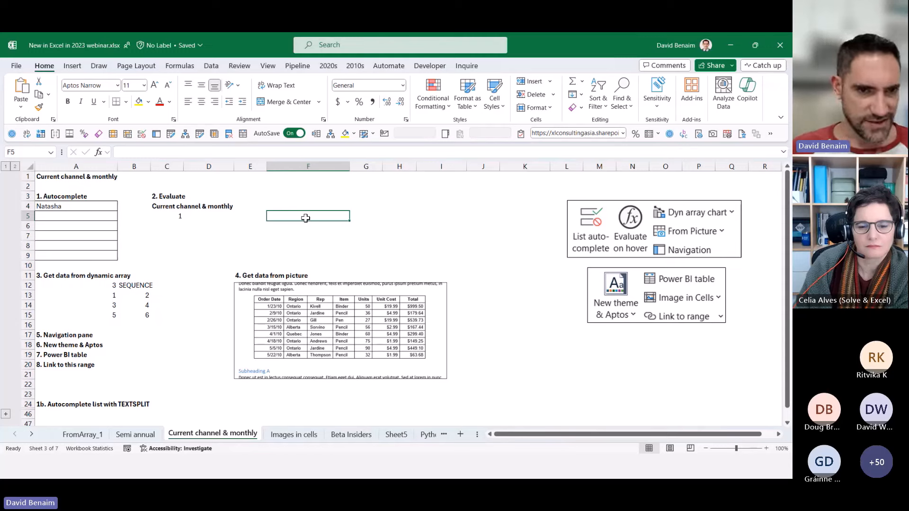
left_click(275, 305)
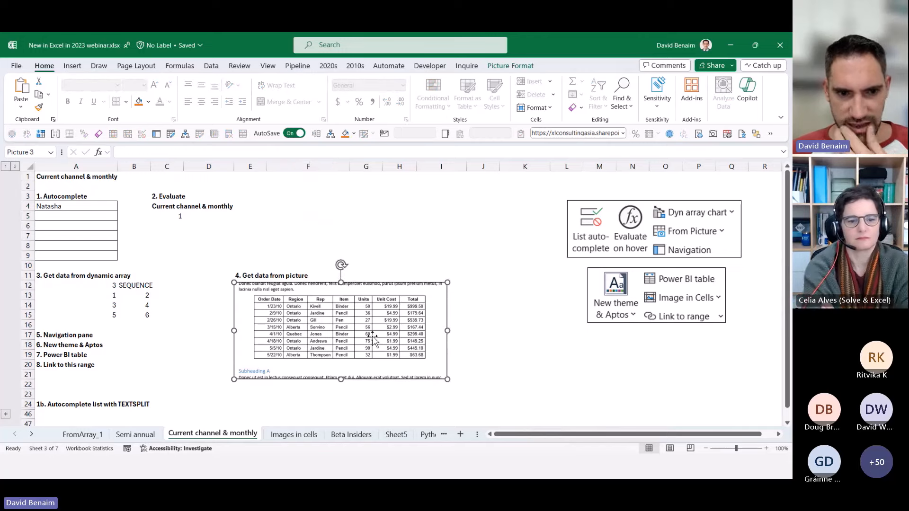
left_click(577, 243)
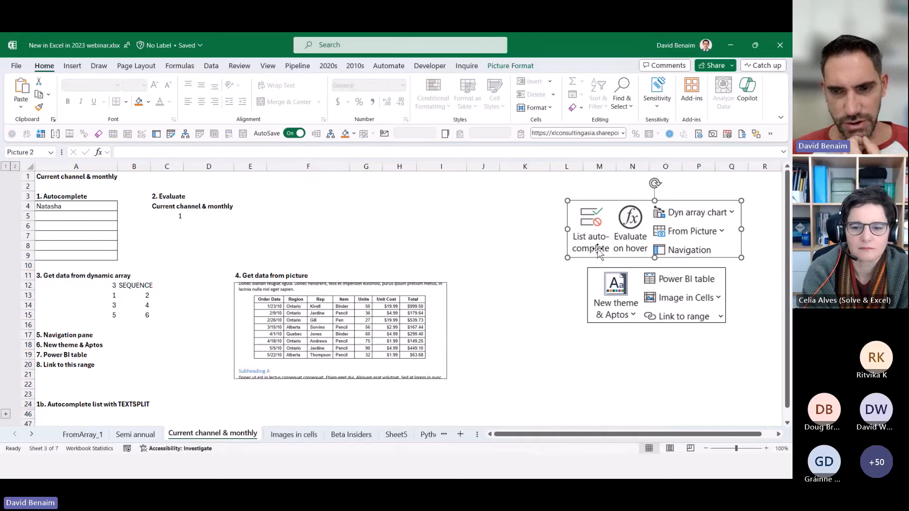
Clear cell A4 under Autocomplete, view its drop-down list, and enter the first listed name.
left_click(88, 208)
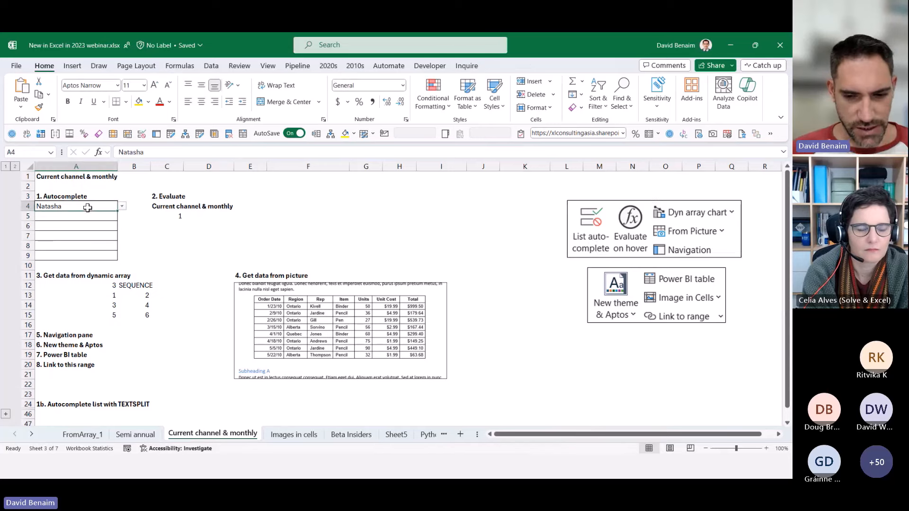
key("Delete")
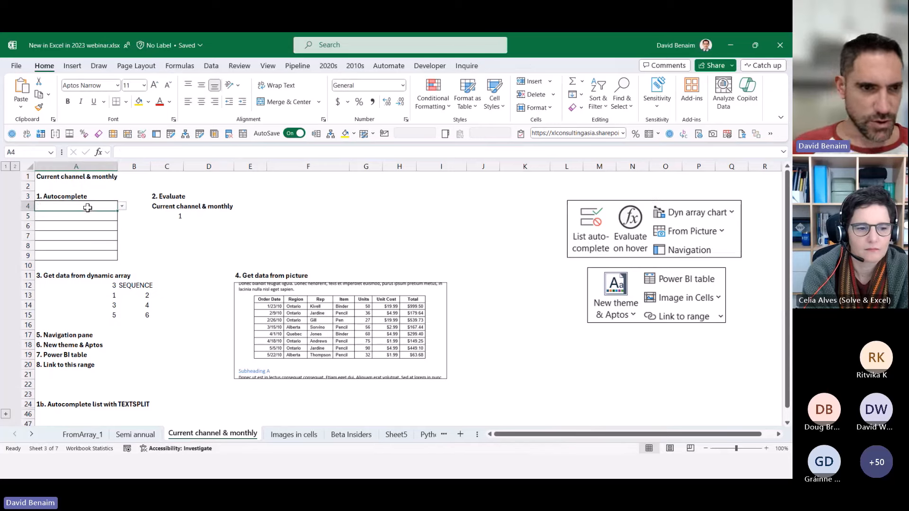
left_click(122, 206)
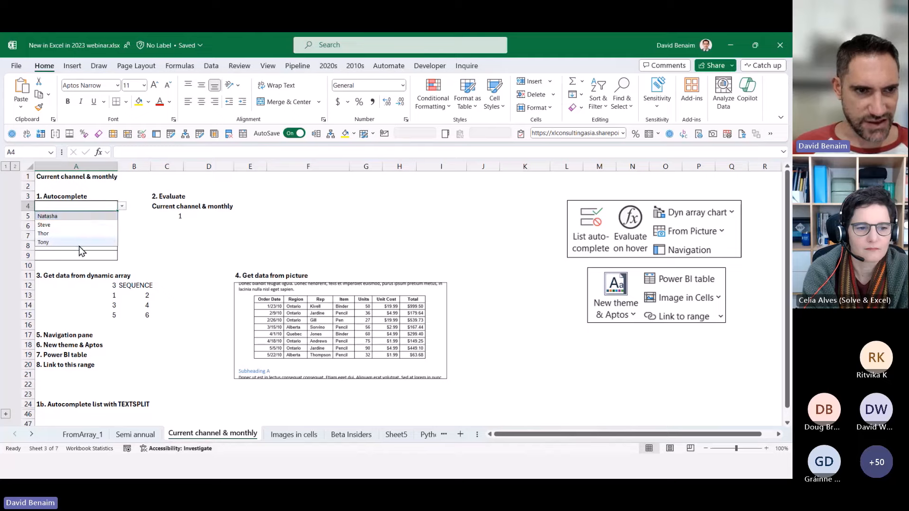
left_click(81, 206)
type("Natasha")
key("Return")
key("Up")
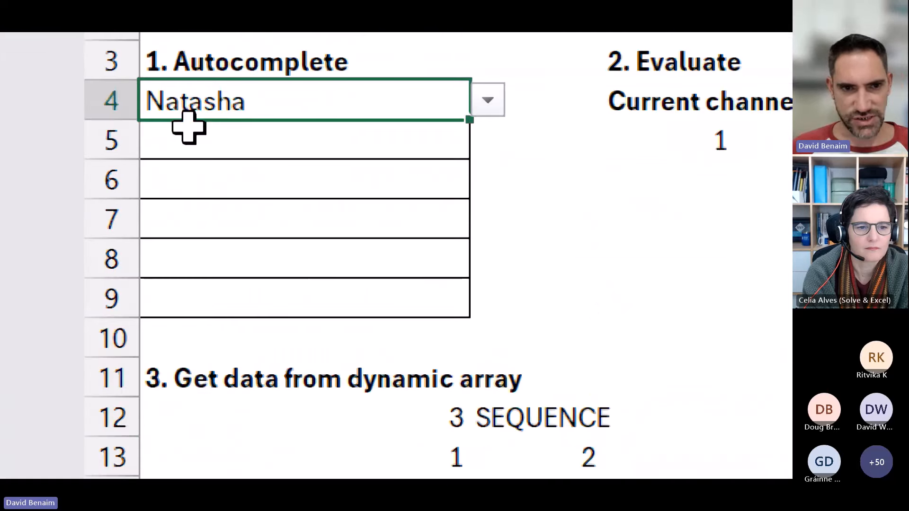
Try the drop-down list autocomplete in A5 with the letters t and n, cancelling each entry.
left_click(213, 138)
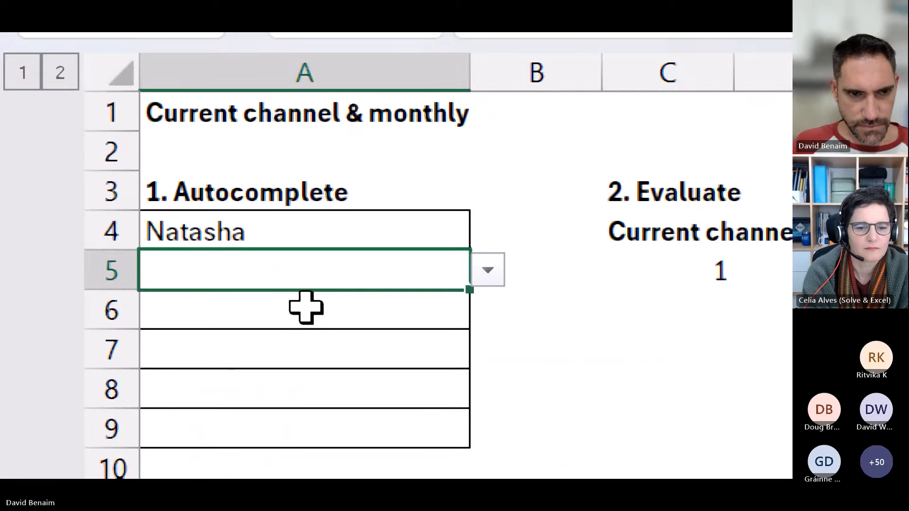
type("t")
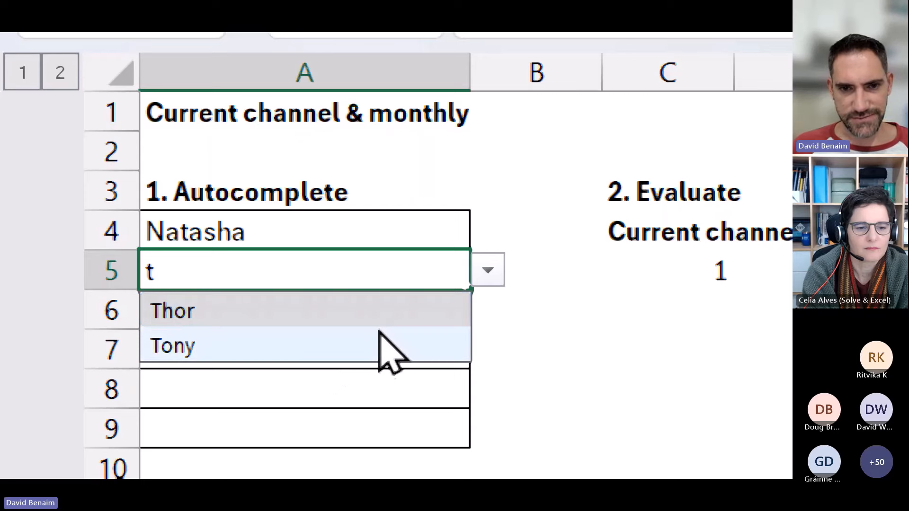
key("BackSpace")
key("Escape")
key("Escape")
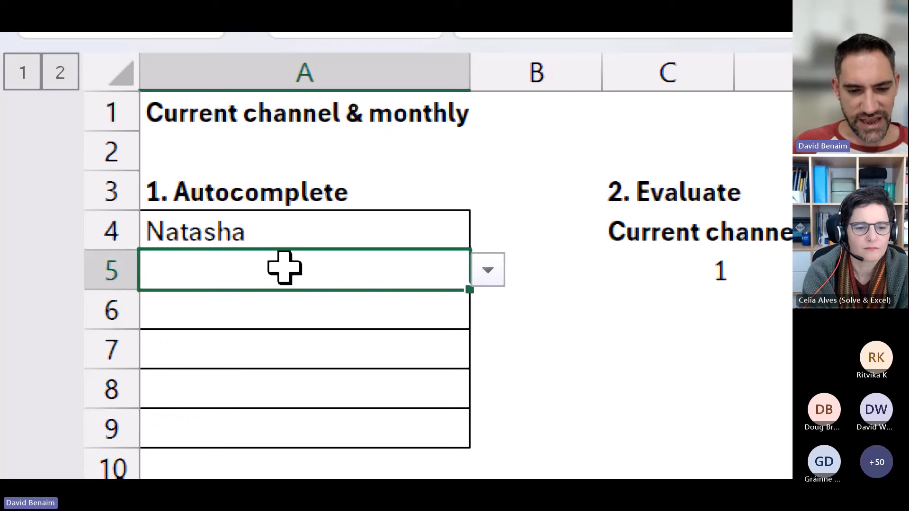
type("n")
key("Escape")
key("Escape")
Copy the name cell A4 and paste it into G4.
key("Up")
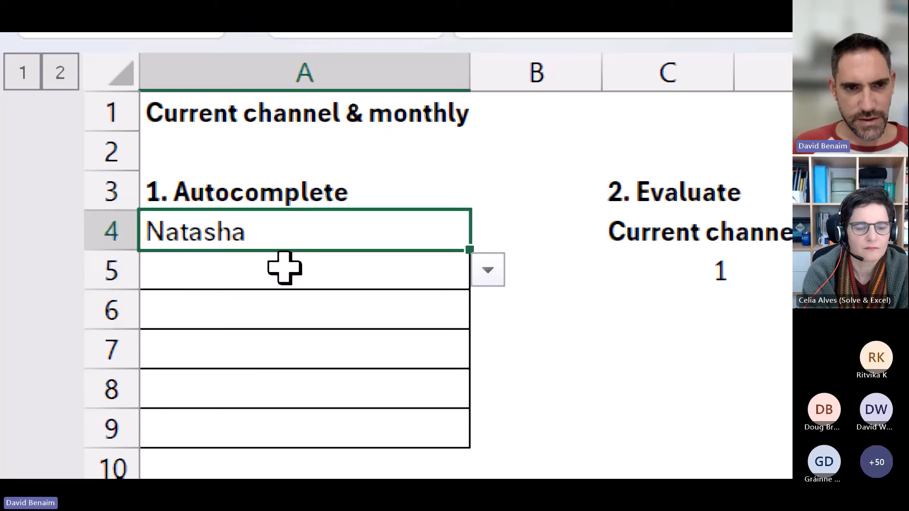
key("ctrl+c")
key("Right")
key("Right")
key("Right")
key("Right")
key("Right")
key("Right")
key("Right")
key("Right")
key("Right")
key("Right")
key("Right")
key("Right")
key("Right")
key("Right")
key("Right")
key("Right")
key("Right")
key("Right")
key("Right")
key("Right")
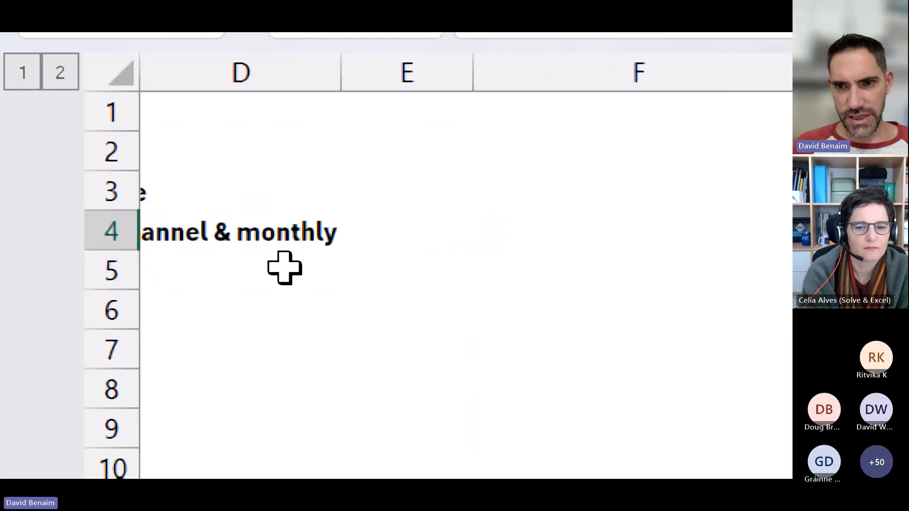
left_click(571, 223)
key("ctrl+v")
Try the ordinary cell autocomplete in G5, below the pasted name, with the letter n and cancel the entry.
left_click(421, 274)
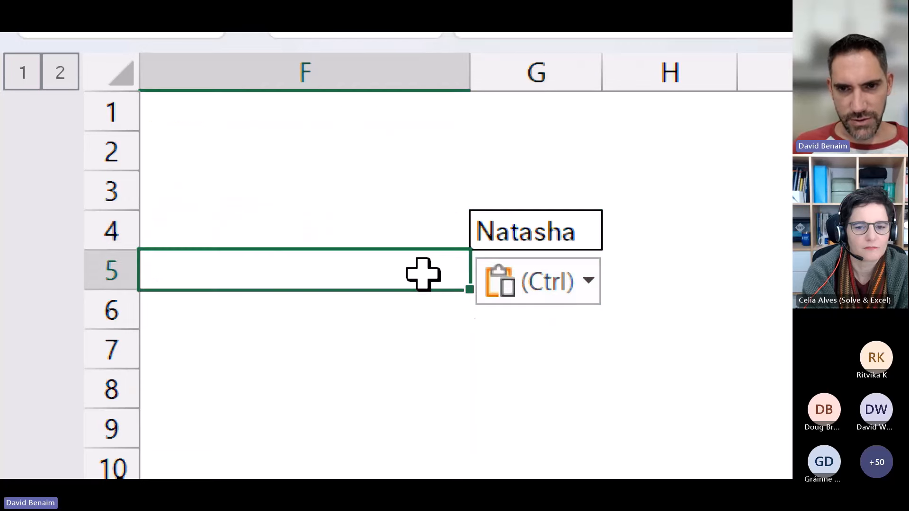
key("Right")
type("n")
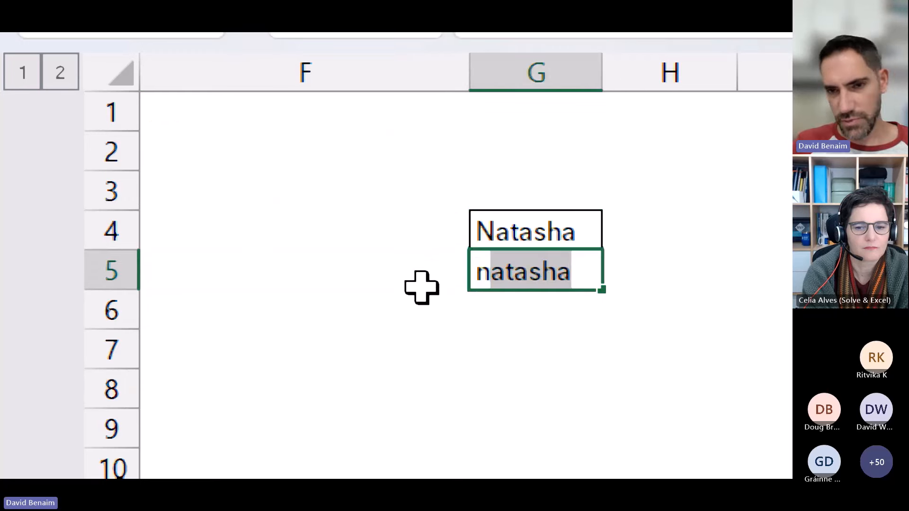
key("Escape")
key("shift+Up")
key("shift+Up")
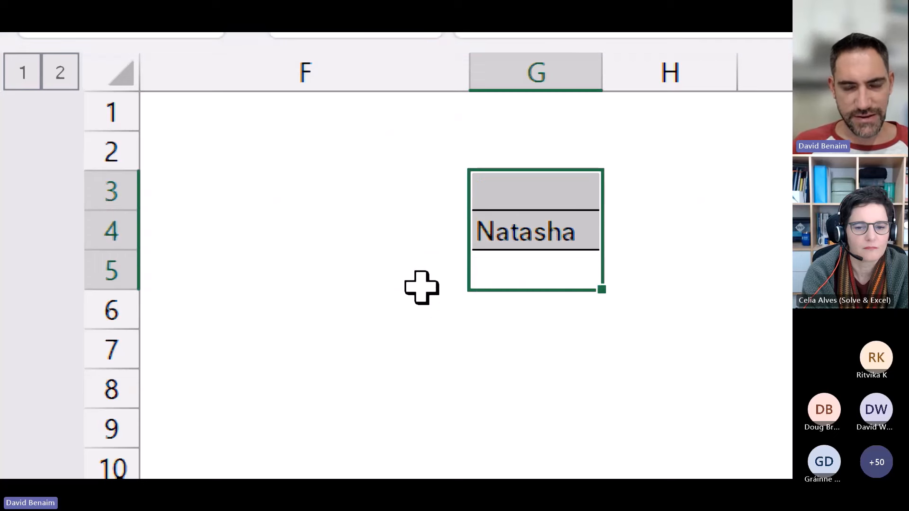
Try the drop-down list autocomplete in A5 with the letter t and cancel the entry.
left_click(367, 269)
left_click_drag(369, 152, 2, 142)
left_click(375, 266)
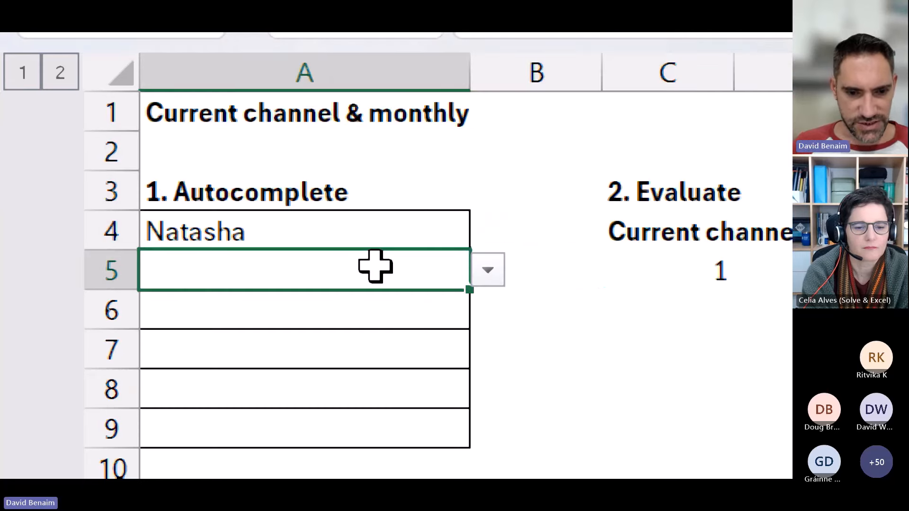
type("t")
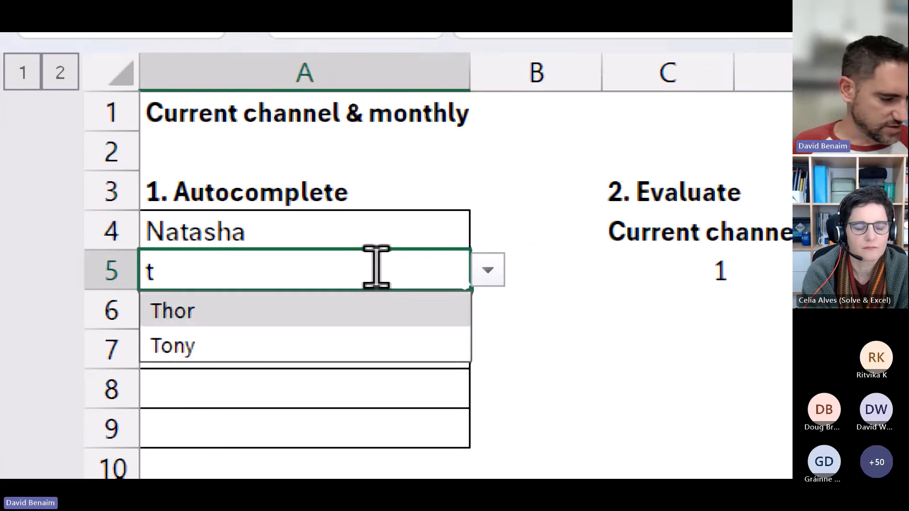
key("Escape")
key("Escape")
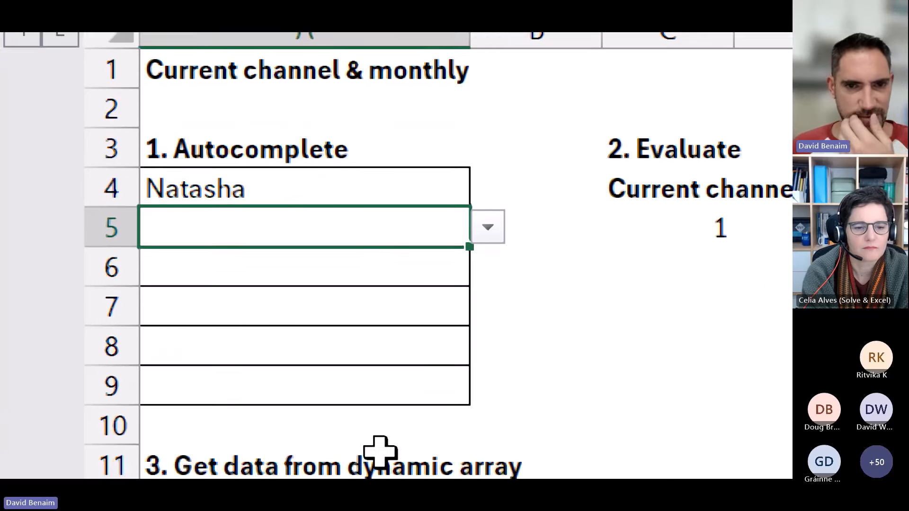
Insert two blank columns before column E, beside the table in the Autocomplete list with TEXTSPLIT section.
scroll(362, 304, "down", 20)
scroll(362, 299, "down", 10)
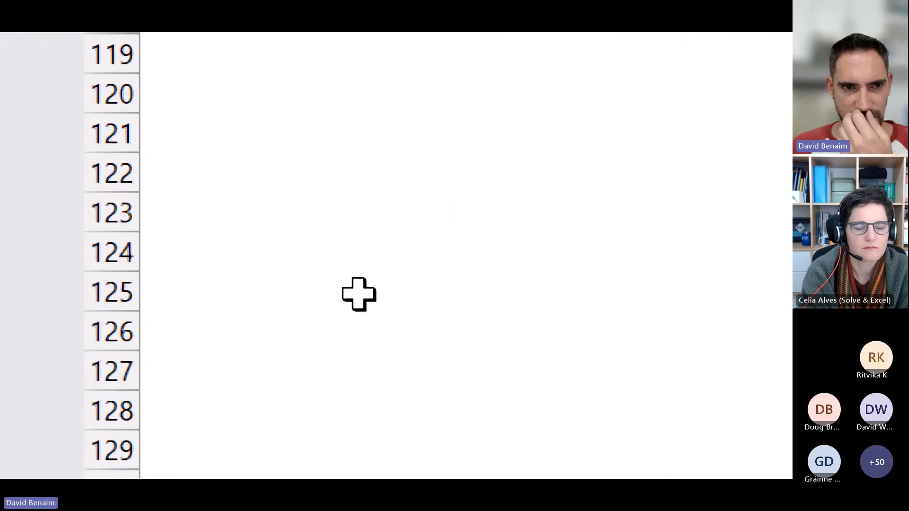
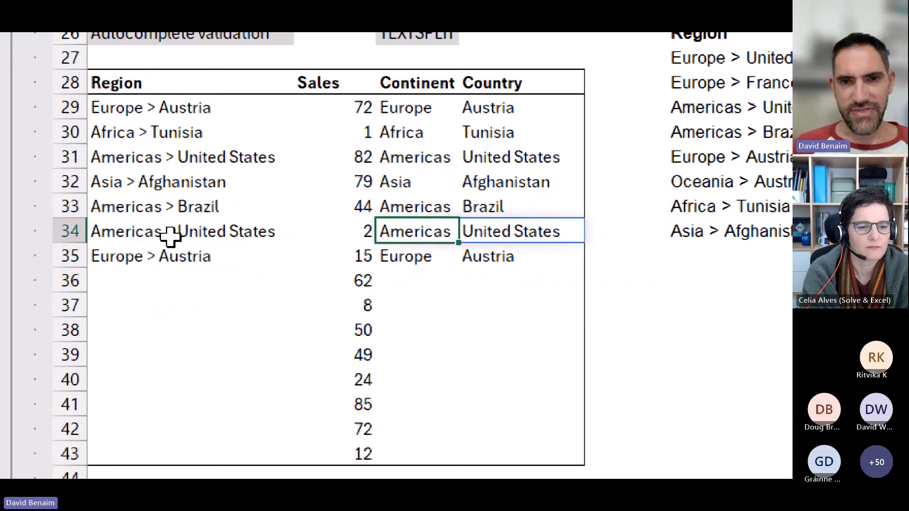
key("Up")
key("Up")
key("Up")
key("Up")
key("Up")
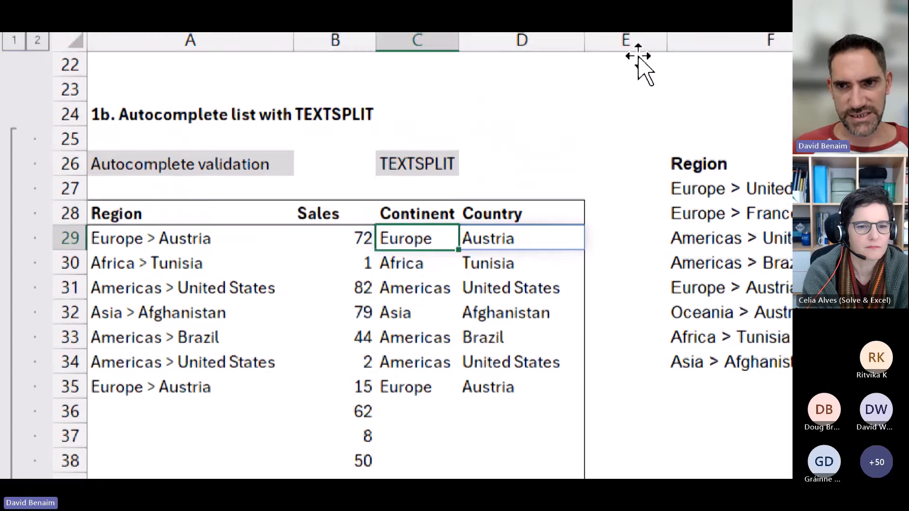
left_click_drag(632, 41, 710, 42)
key("ctrl+minus")
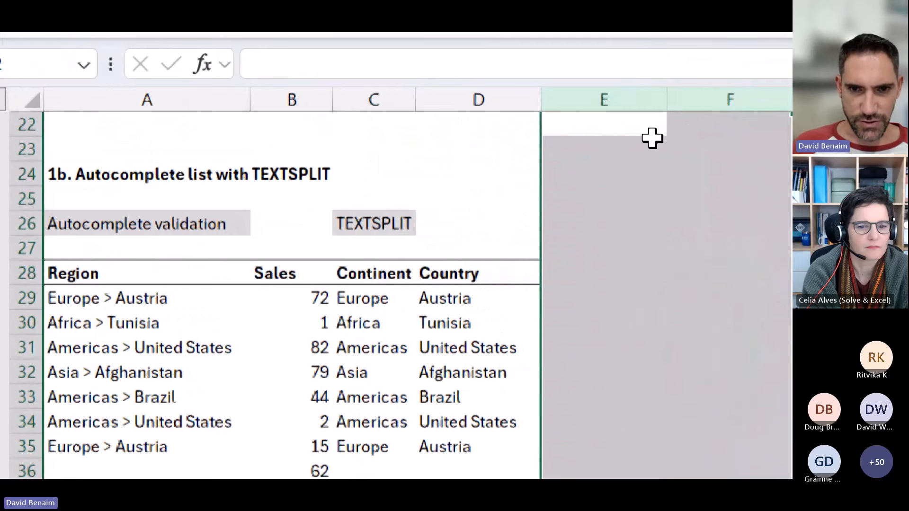
Enter the formula =TEXTSPLIT(A29," > ") in E29 to split the region into continent and country.
left_click(589, 295)
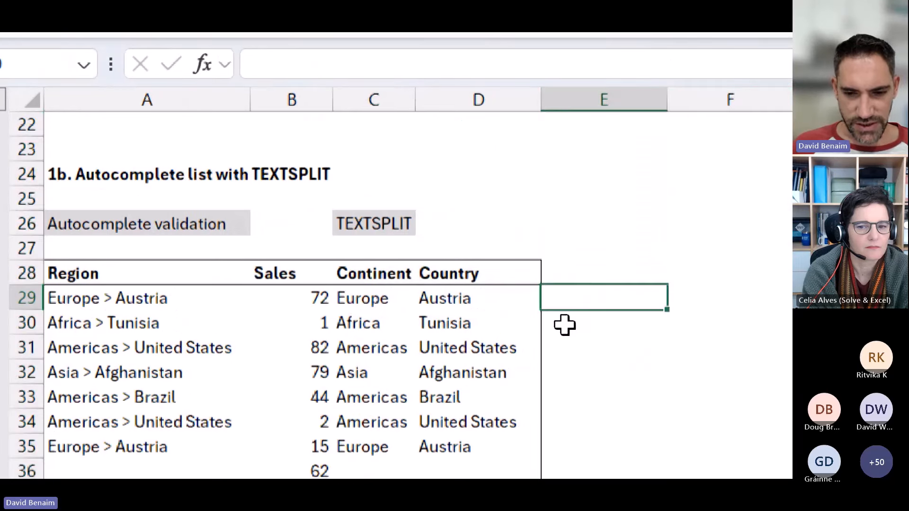
type("=texts")
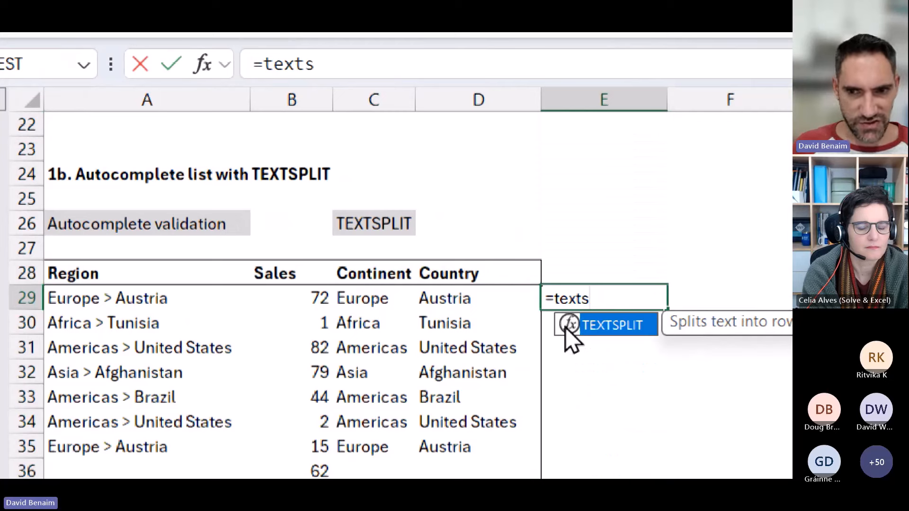
double_click(566, 327)
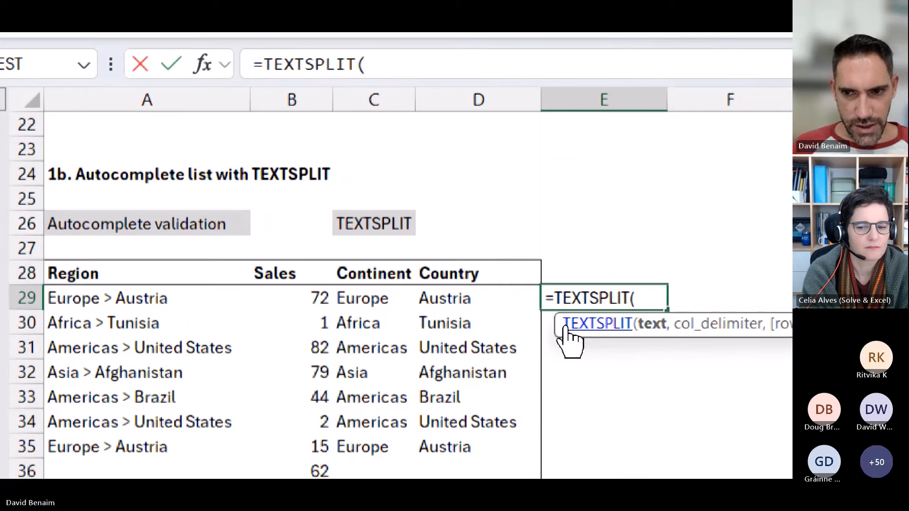
left_click(163, 298)
type(",\"")
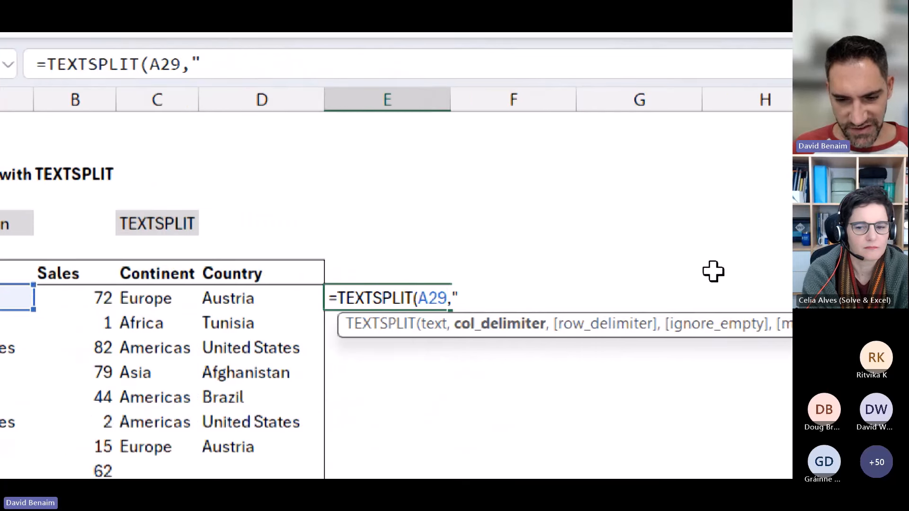
type(" > \"")
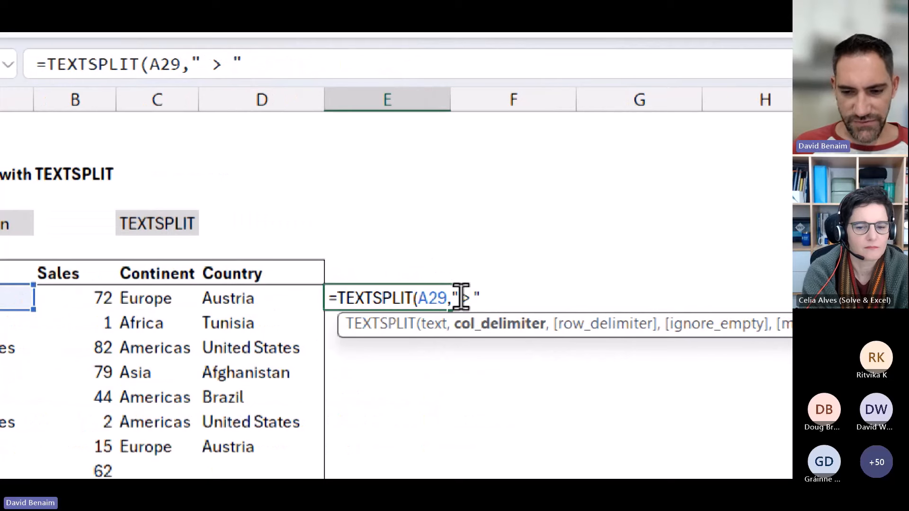
key("Return")
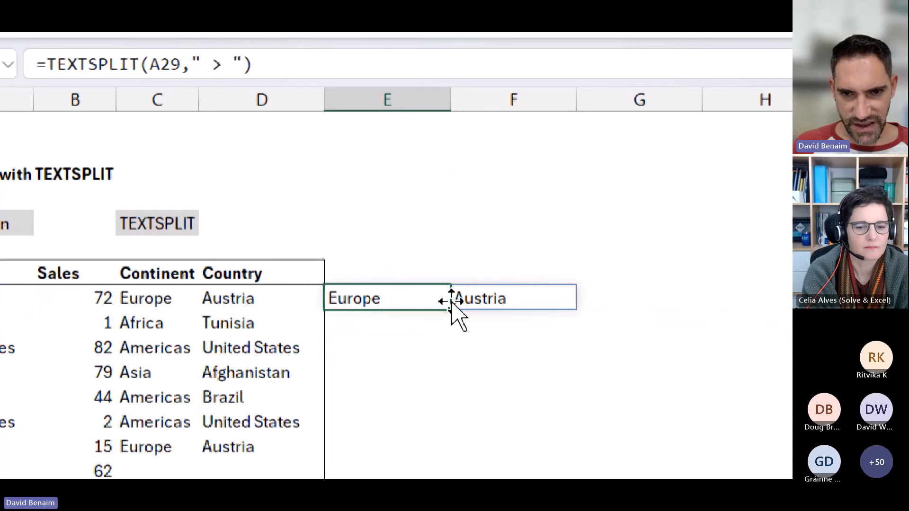
Fill the TEXTSPLIT formula down from E29 to E35 and check the copies in E32 and E34.
left_click_drag(449, 309, 442, 448)
left_click(406, 356)
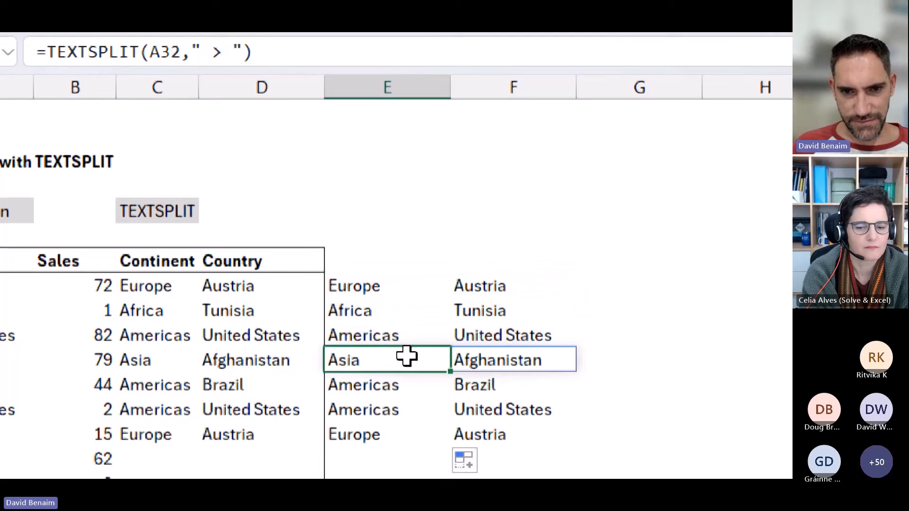
left_click(393, 404)
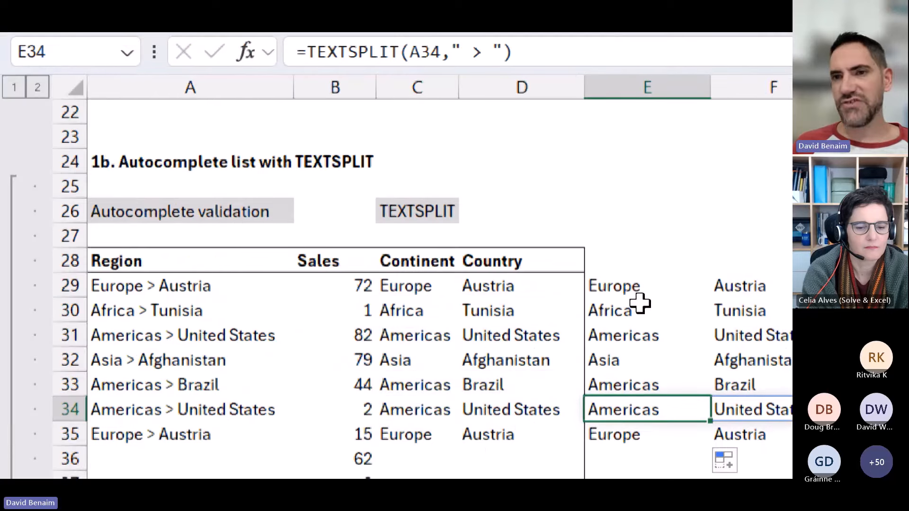
Clear the trial TEXTSPLIT formulas from columns E and F.
left_click_drag(706, 90, 717, 142)
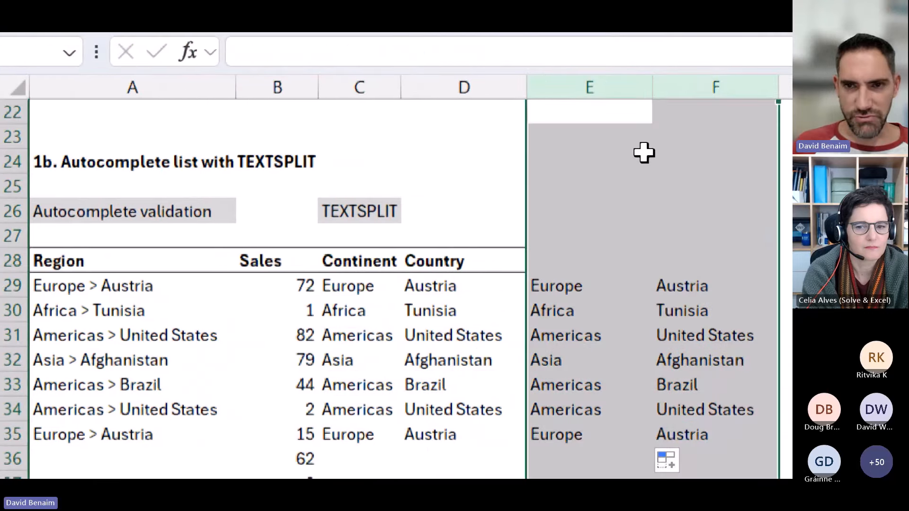
key("Delete")
left_click(558, 287)
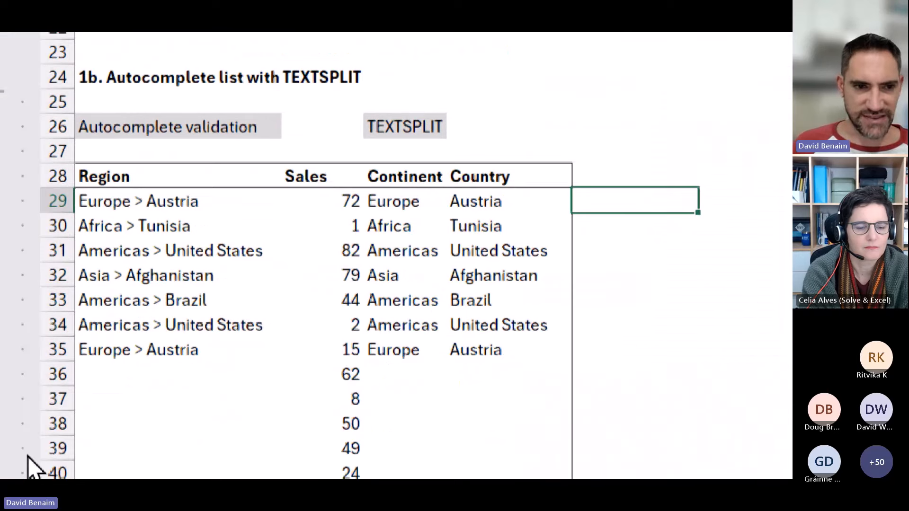
Enter the Europe > United Kingdom region in A36 by accepting the drop-down suggestion for "en".
left_click(142, 382)
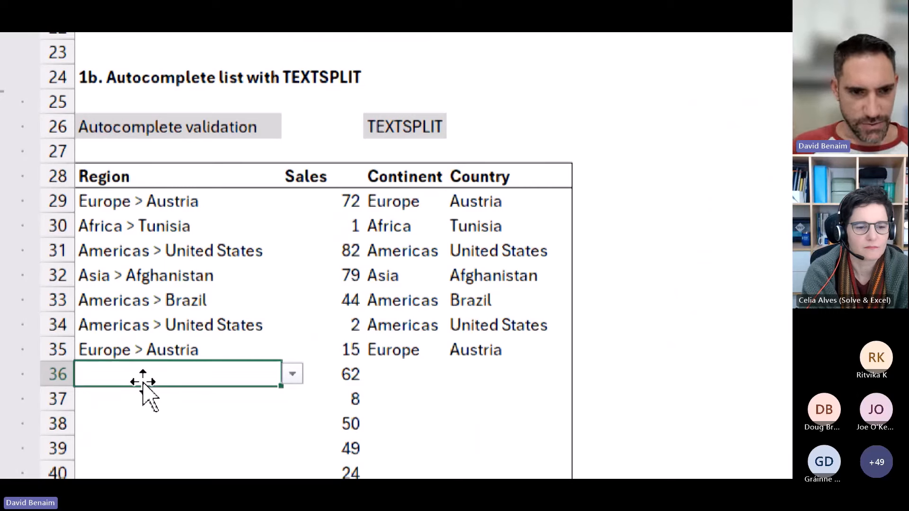
type("en")
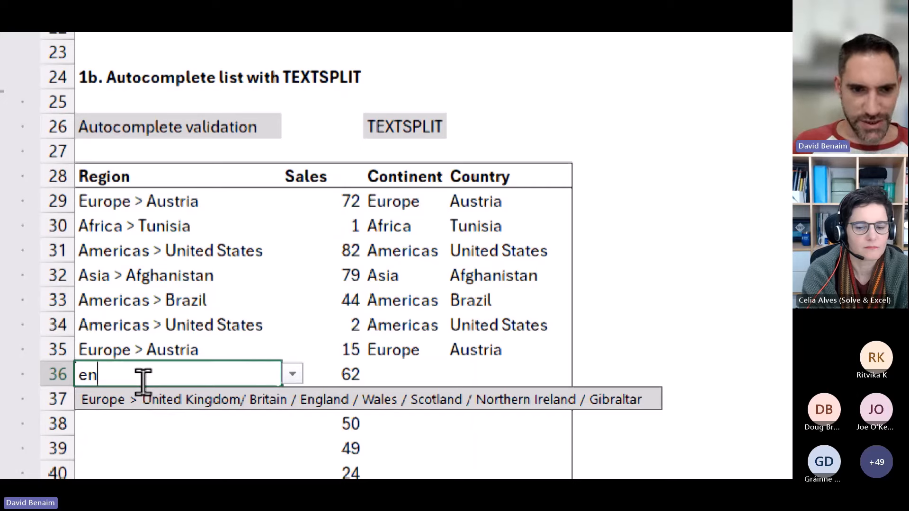
key("Return")
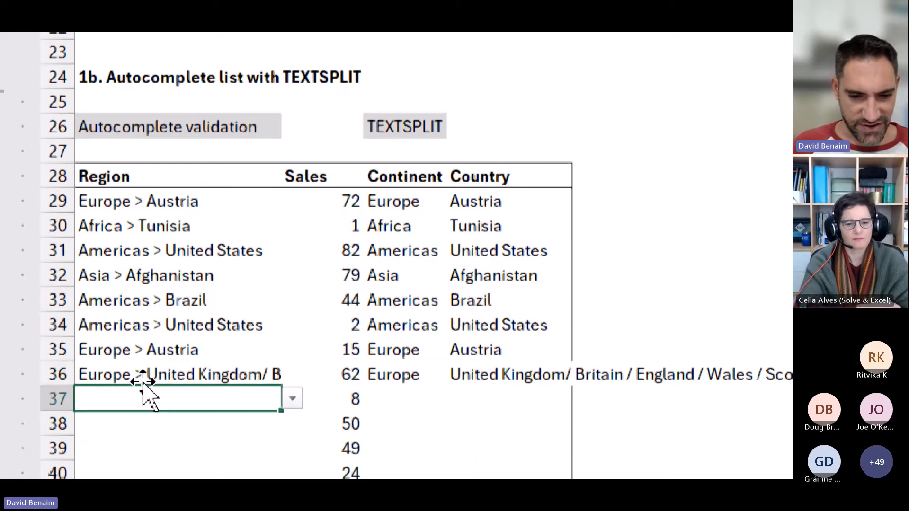
Try the region list autocomplete in A37 with the letters "br" and cancel the entry.
type("br")
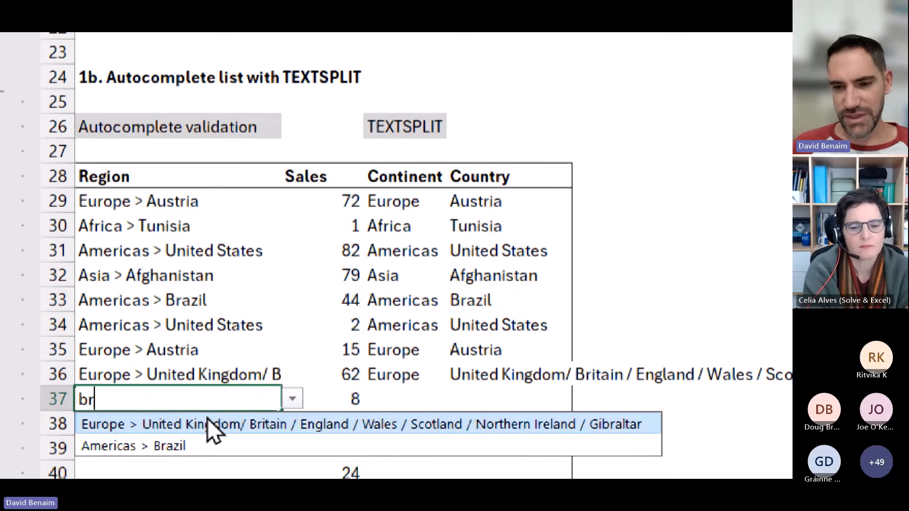
key("Escape")
key("Escape")
key("Up")
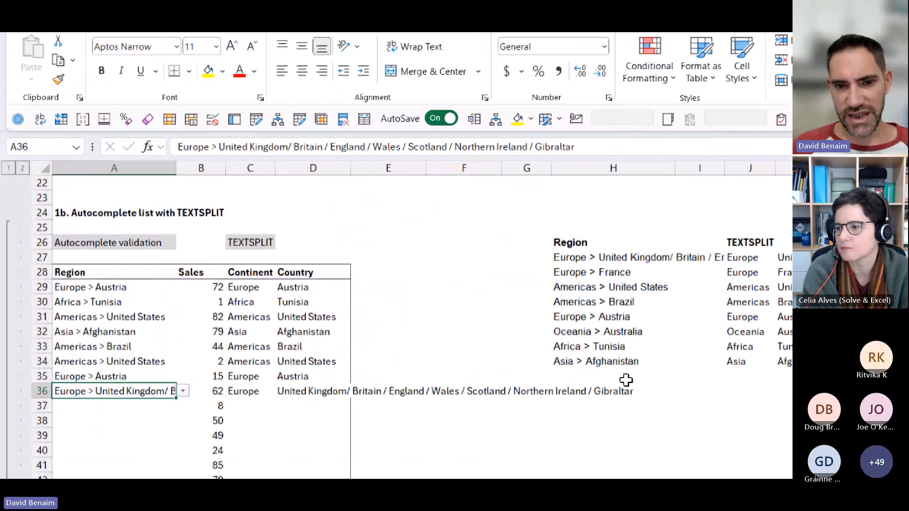
Examine the Region source list in column H and its neighbouring TEXTSPLIT and TEXTAFTER columns.
left_click(758, 256)
left_click(582, 270)
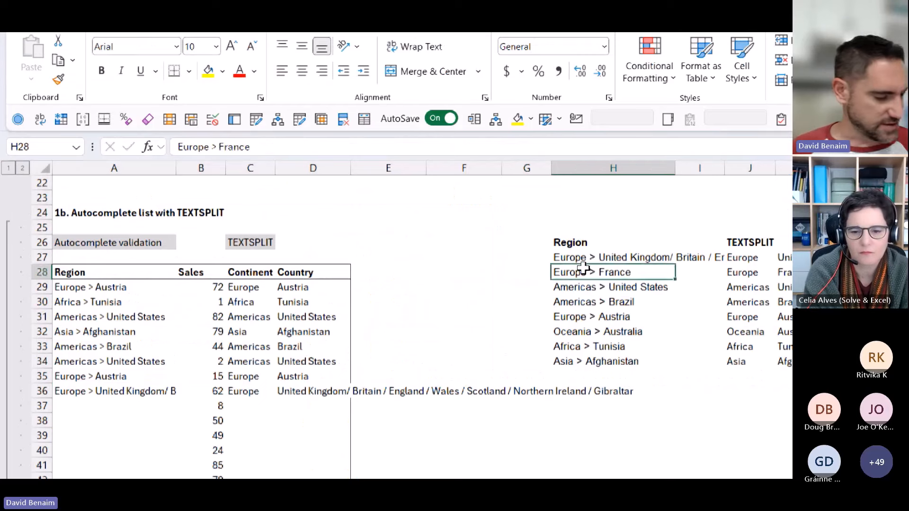
left_click(583, 262)
key("Down")
key("Down")
key("Down")
key("Right")
key("Right")
key("Right")
key("Right")
key("Right")
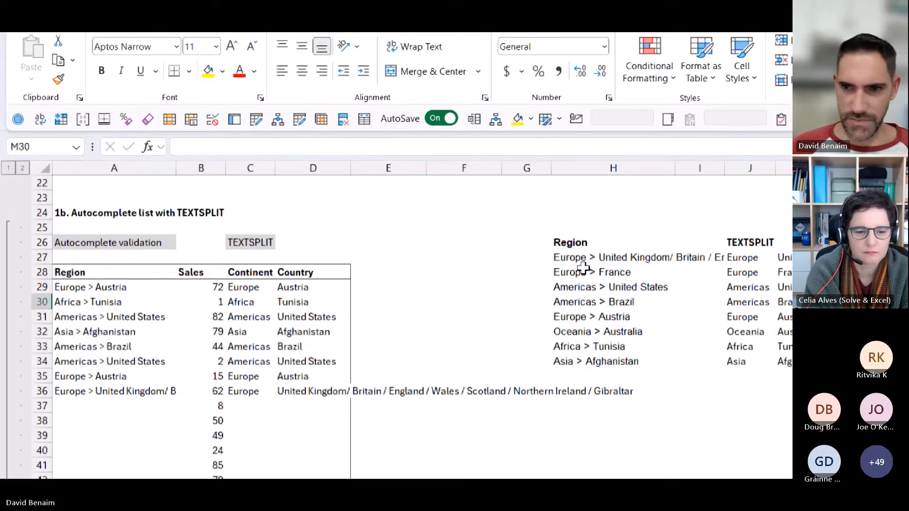
key("Right")
key("Right")
key("Right")
key("Right")
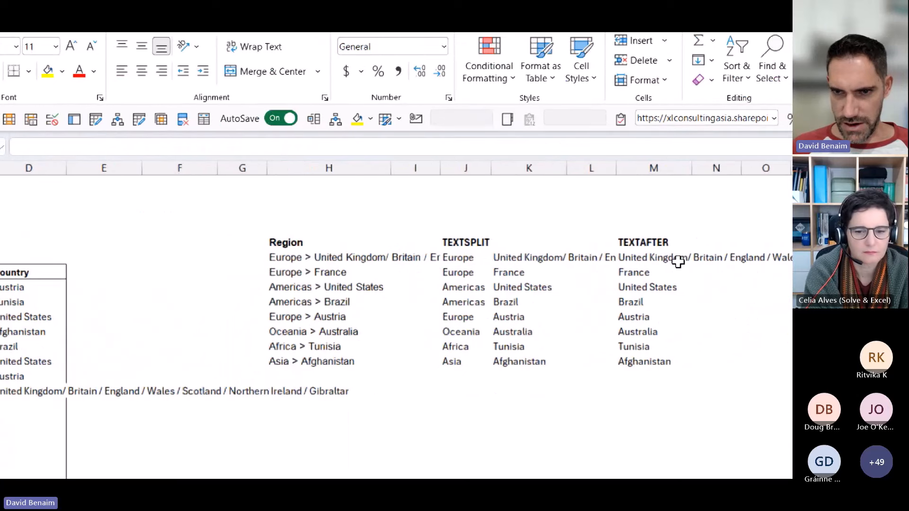
Return to the start of the sheet and select C5 under Evaluate to view its IF formula.
scroll(77, 200, "up", 7)
left_click(96, 216)
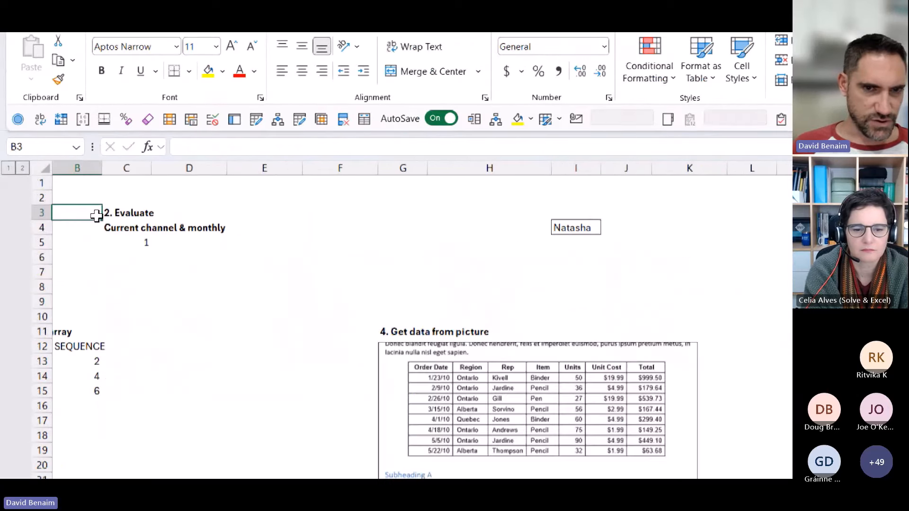
key("Left")
key("Down")
key("Down")
key("Right")
key("Right")
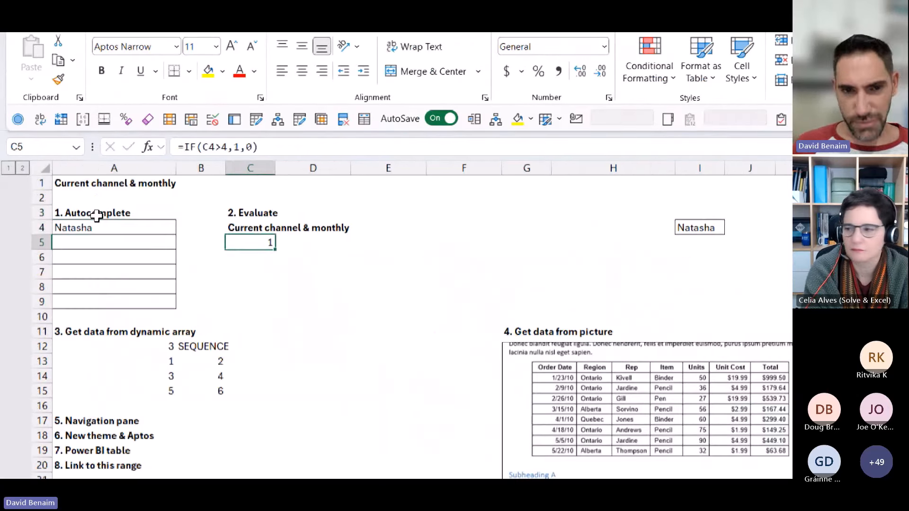
key("Right")
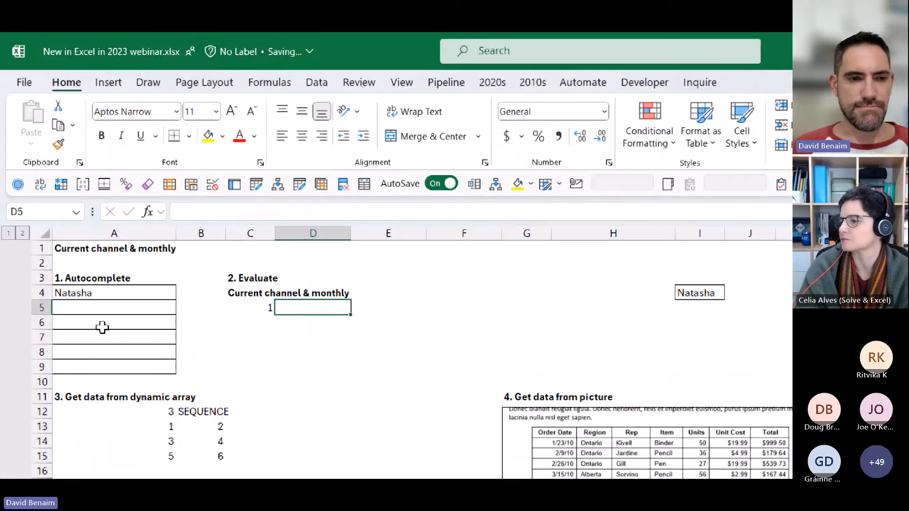
left_click(99, 308)
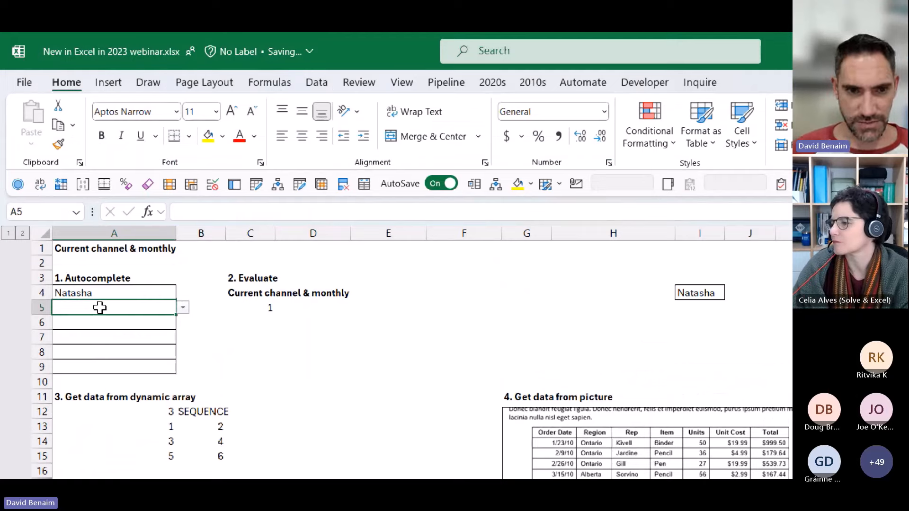
key("Right")
key("Right")
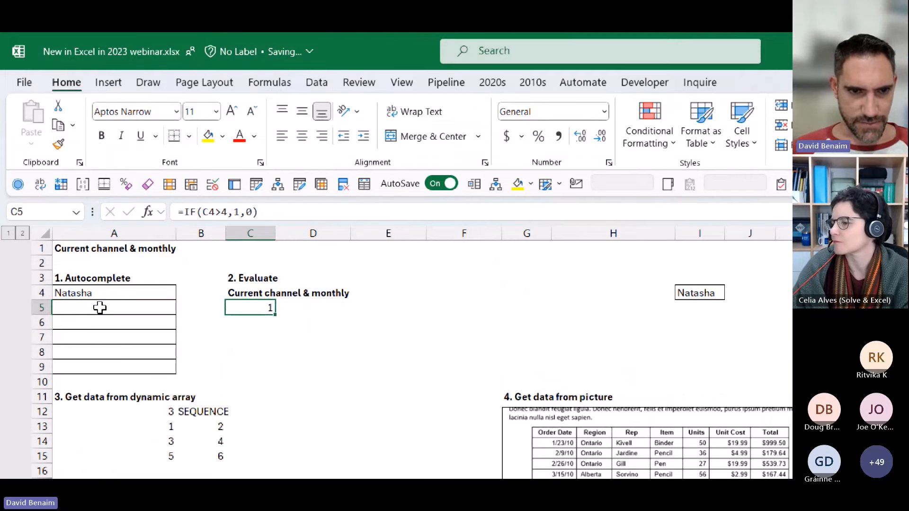
key("Right")
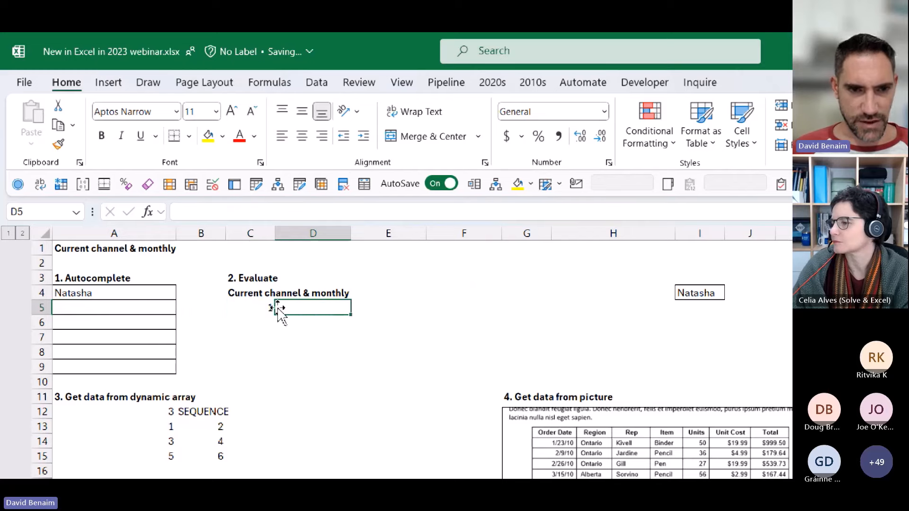
left_click(255, 309)
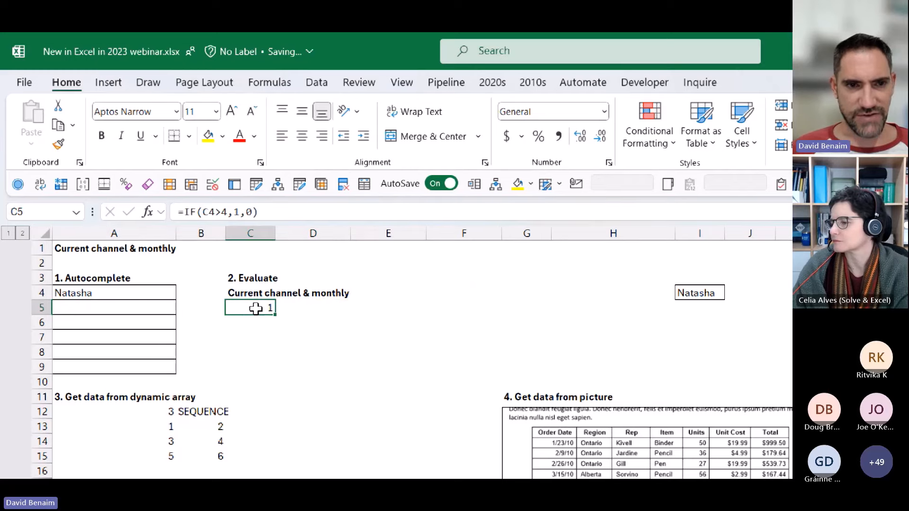
Evaluate parts of C5's IF formula, including C4>4, the whole IF expression and C4, and leave without changes.
left_click(206, 212)
left_click_drag(203, 211, 227, 213)
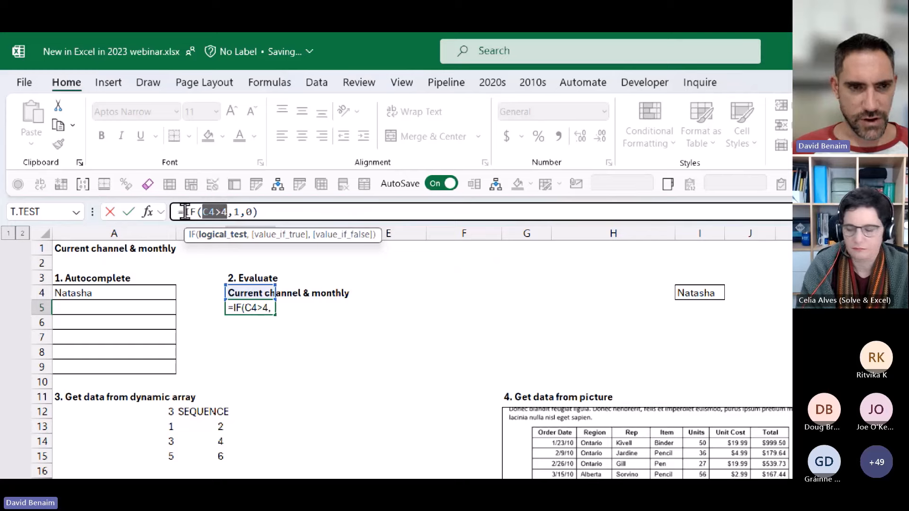
left_click_drag(185, 212, 256, 212)
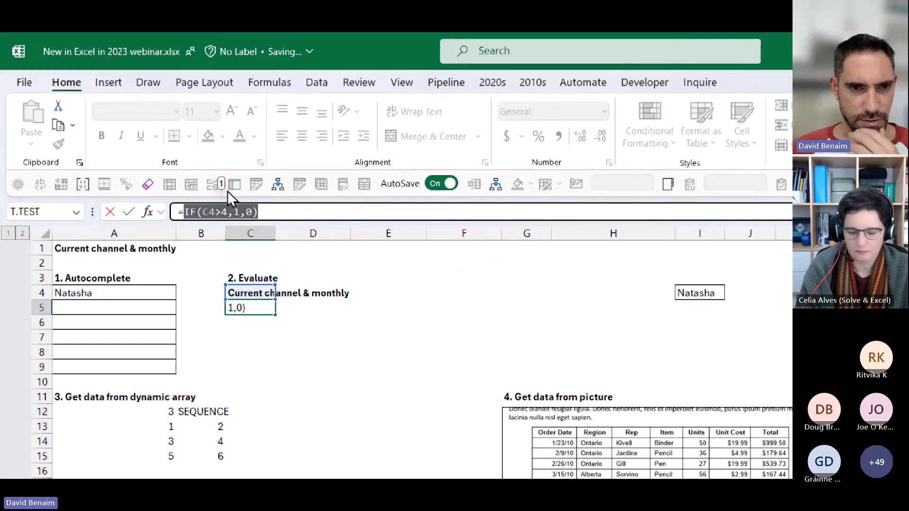
left_click(230, 212)
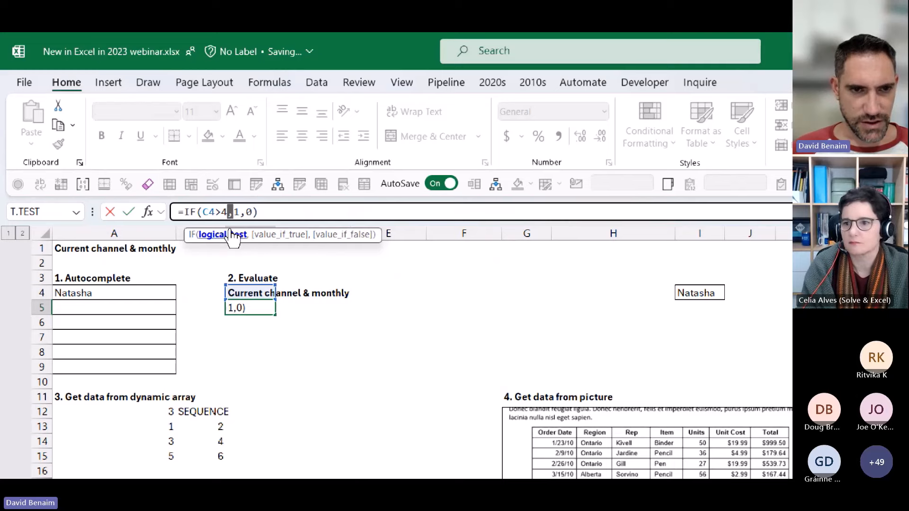
key("Left")
key("Left")
key("shift+Left")
key("shift+Left")
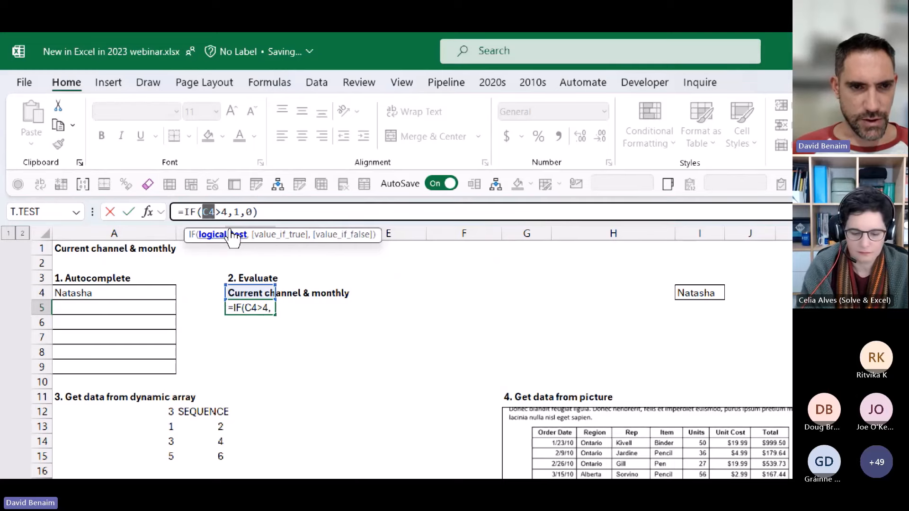
key("Escape")
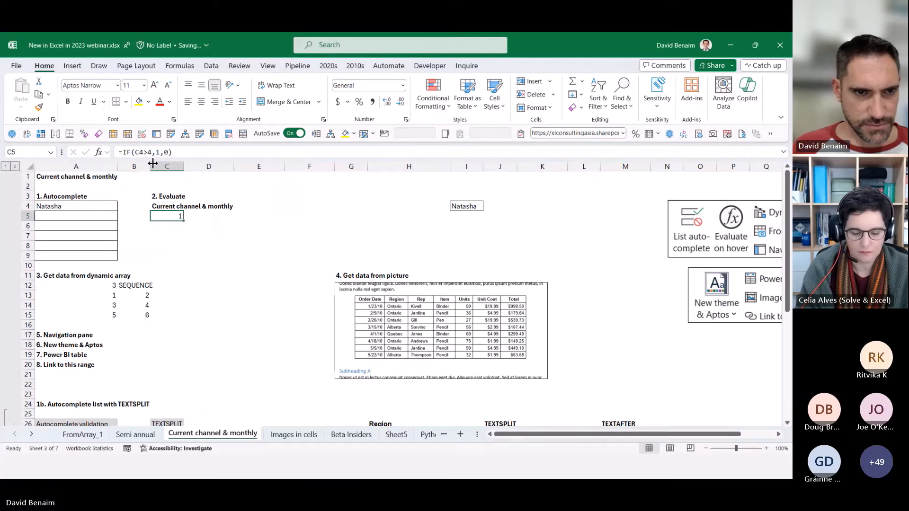
Evaluate the CELL("filename",C4) part of the TEXTAFTER formula in C4 and leave without changes.
key("Up")
left_click_drag(165, 153, 238, 153)
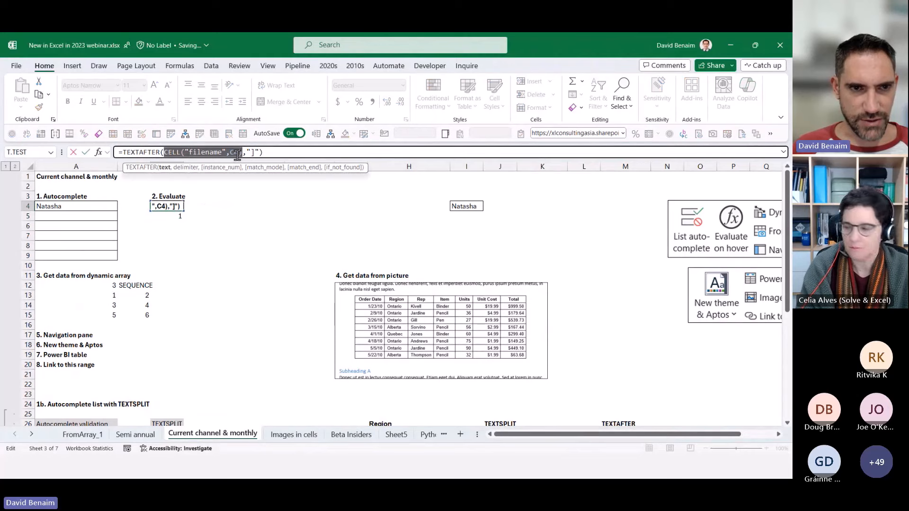
key("Escape")
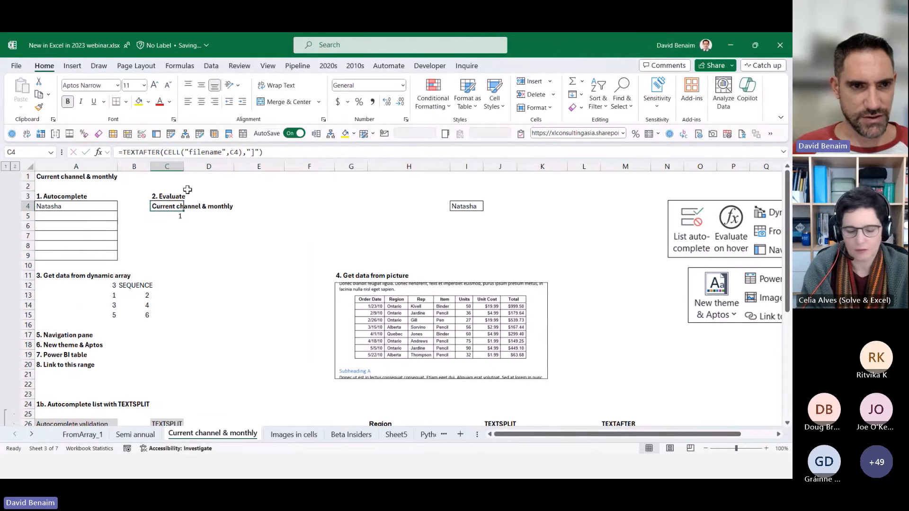
left_click(173, 217)
left_click(171, 235)
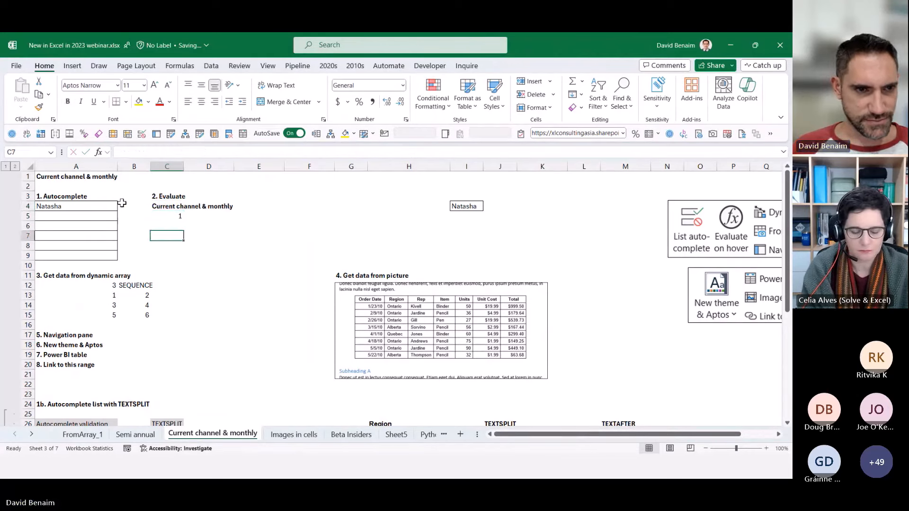
With the A1 sheet-name formula selected, rename the Current channel & monthly sheet as "Sheet name".
left_click(69, 178)
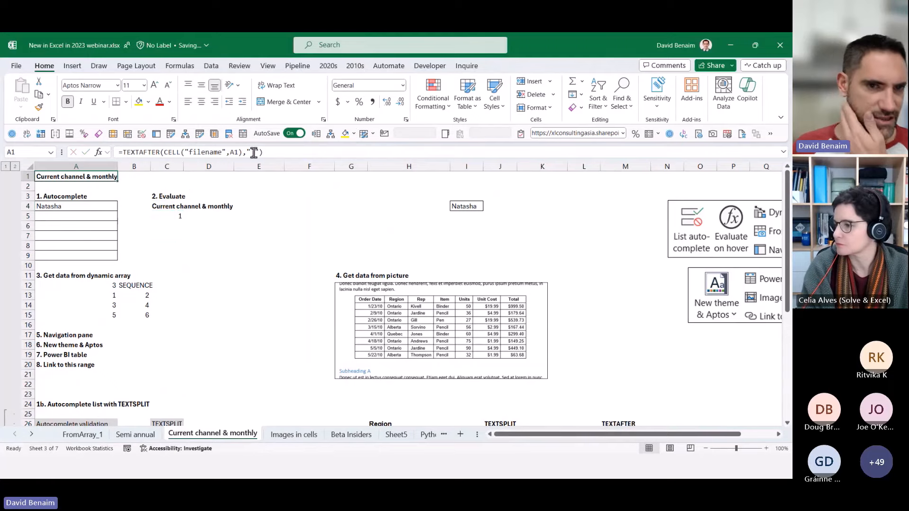
double_click(214, 434)
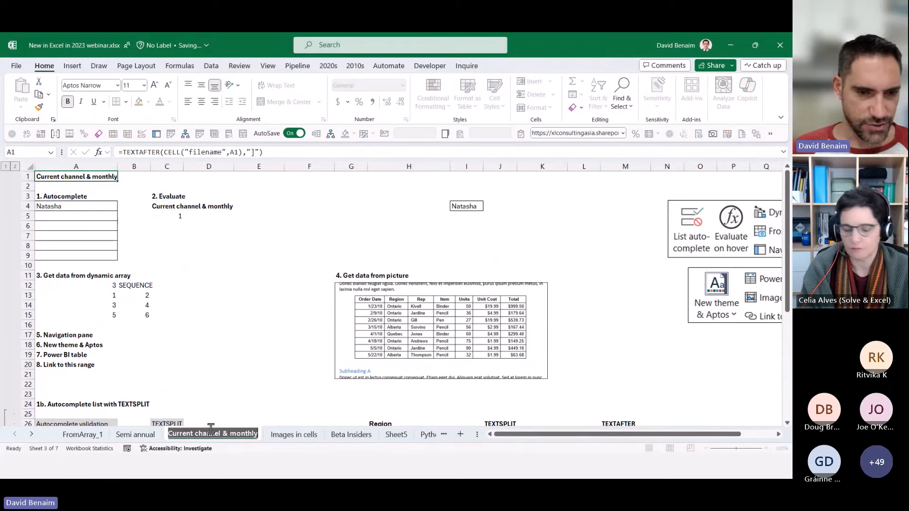
type("Sheet name")
key("Return")
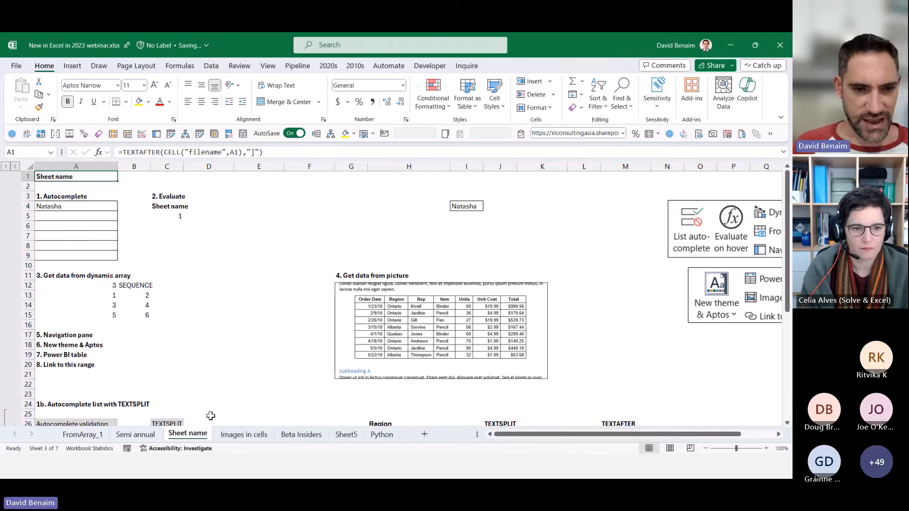
Rename the current sheet as "Current channel".
double_click(198, 433)
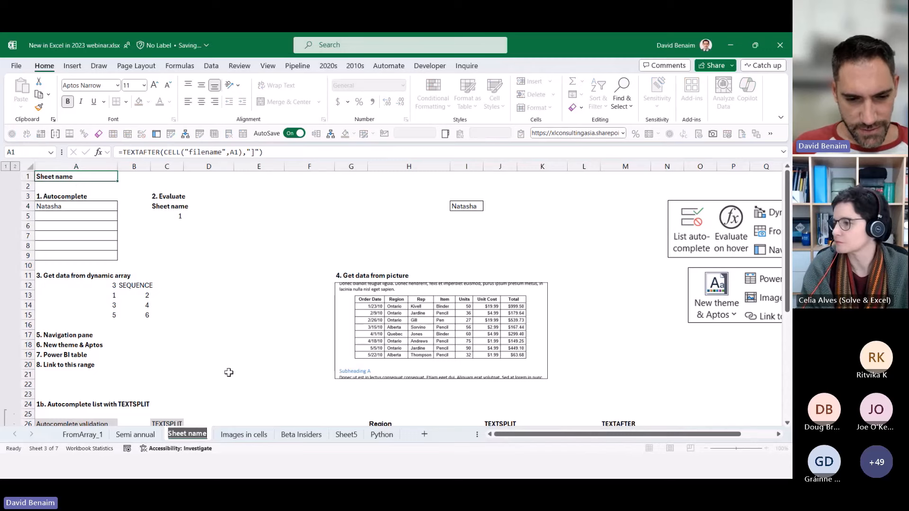
type("Current c")
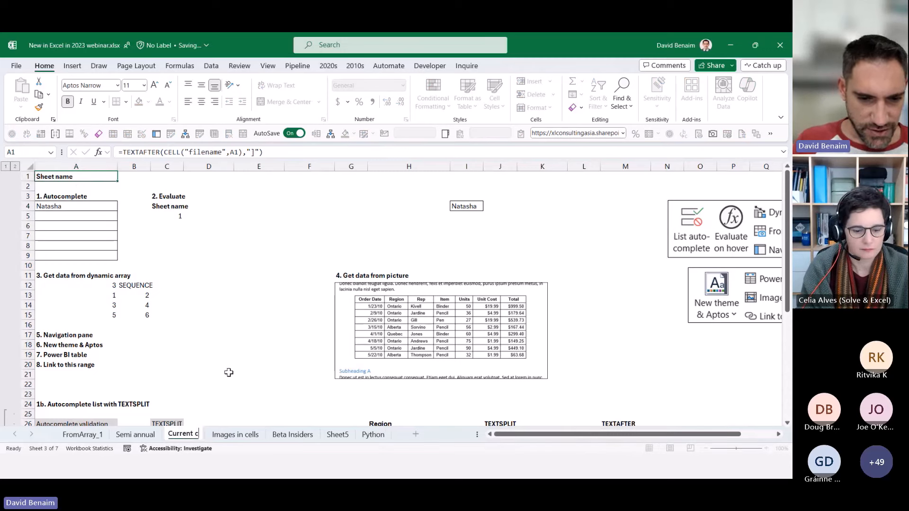
type("hannel")
key("Return")
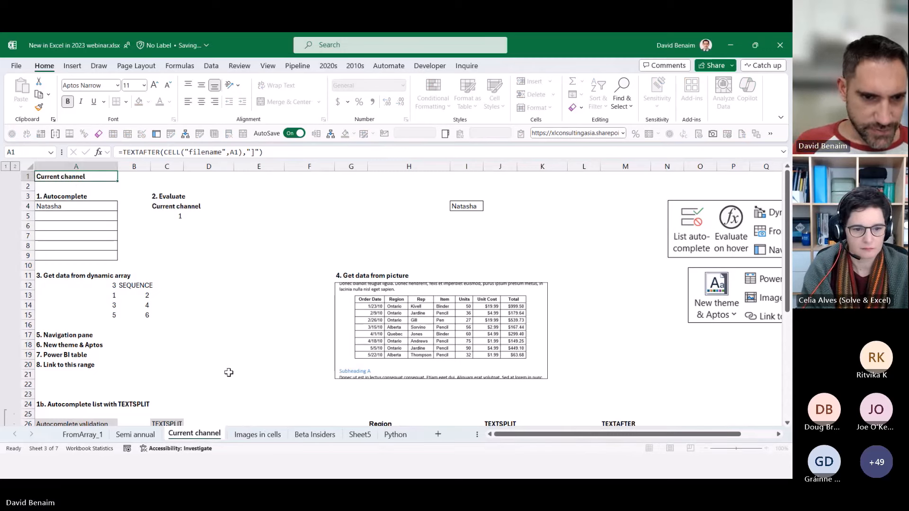
Evaluate the CELL("filename",A1) part of A1's TEXTAFTER formula and leave it unchanged.
left_click(176, 196)
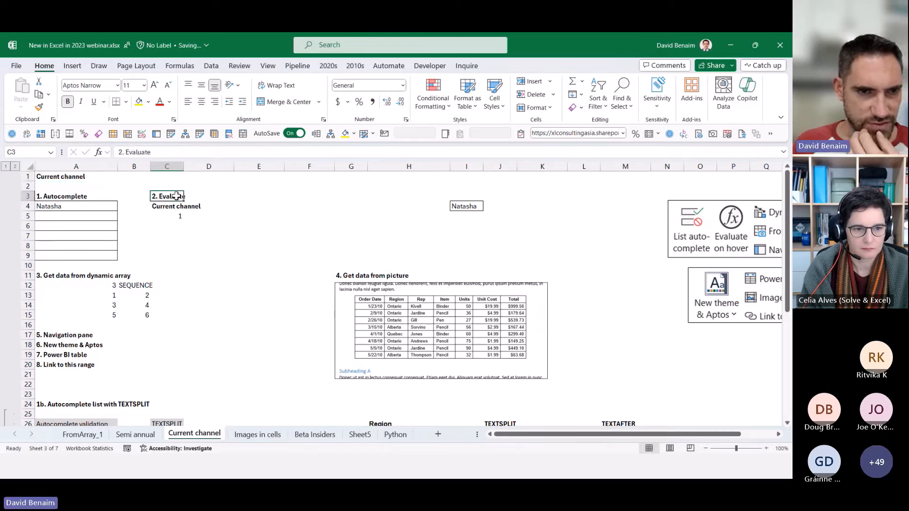
left_click(64, 176)
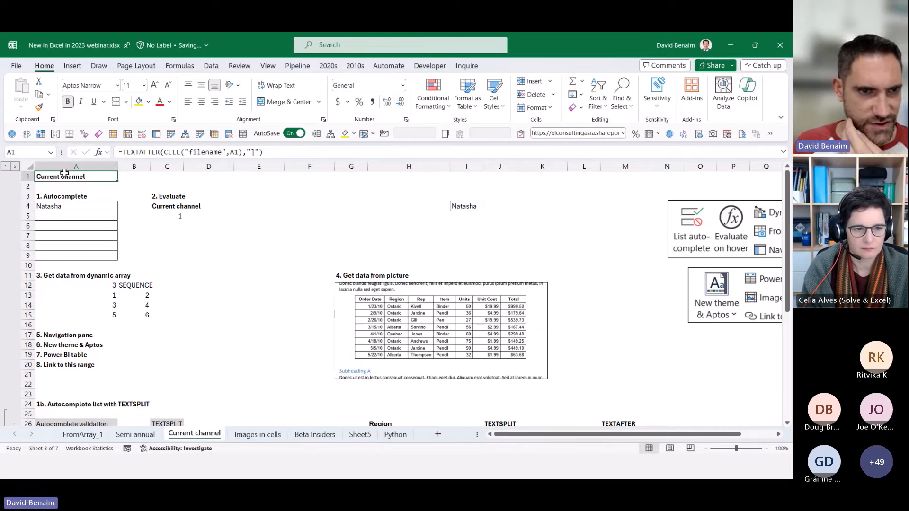
left_click(150, 152)
left_click(164, 152)
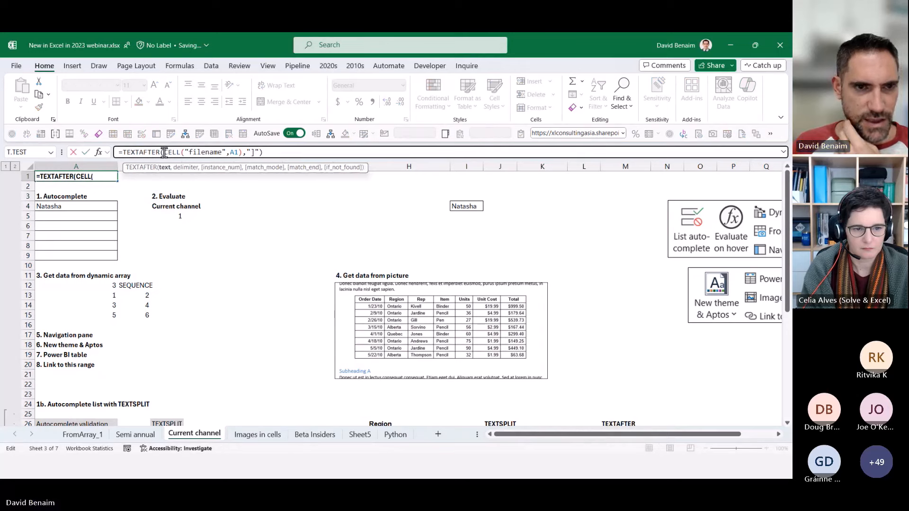
left_click_drag(164, 152, 242, 152)
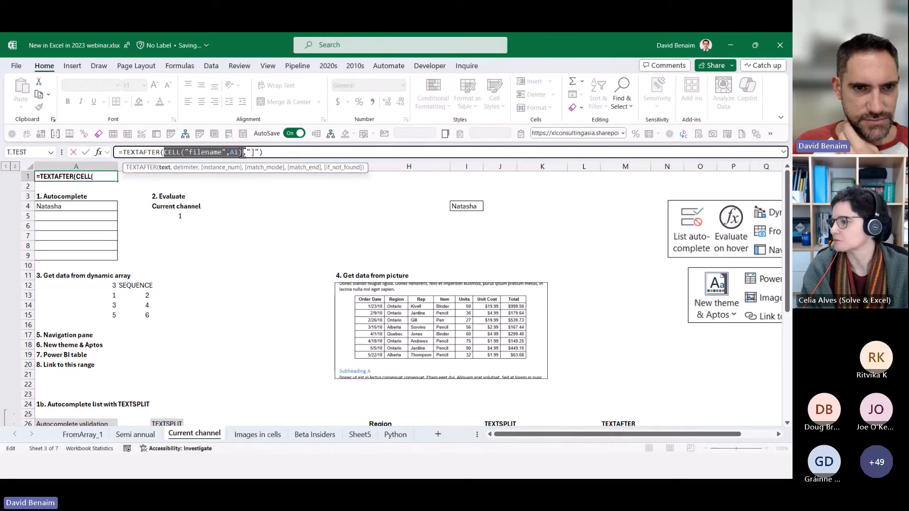
mouse_move(243, 152)
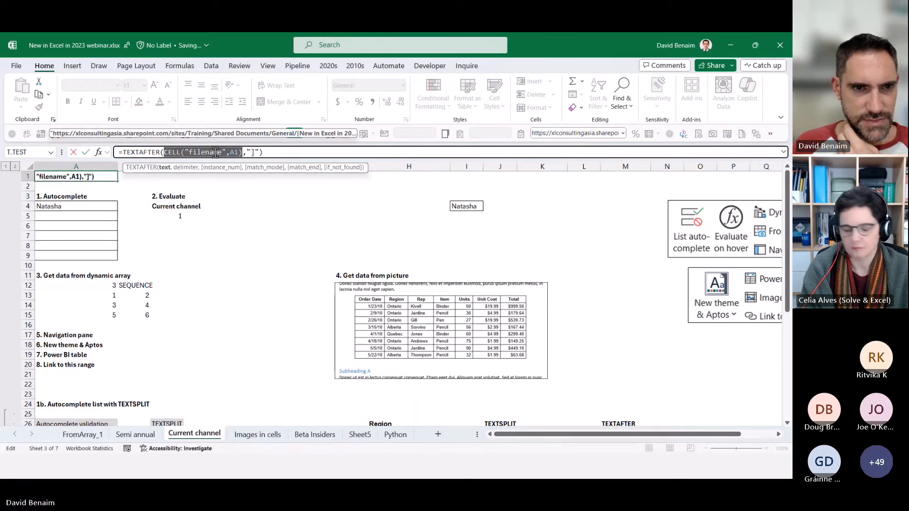
key("Escape")
Enter =CELL("filename") in E2, picking filename from the suggested info types.
left_click(260, 185)
type("=cell")
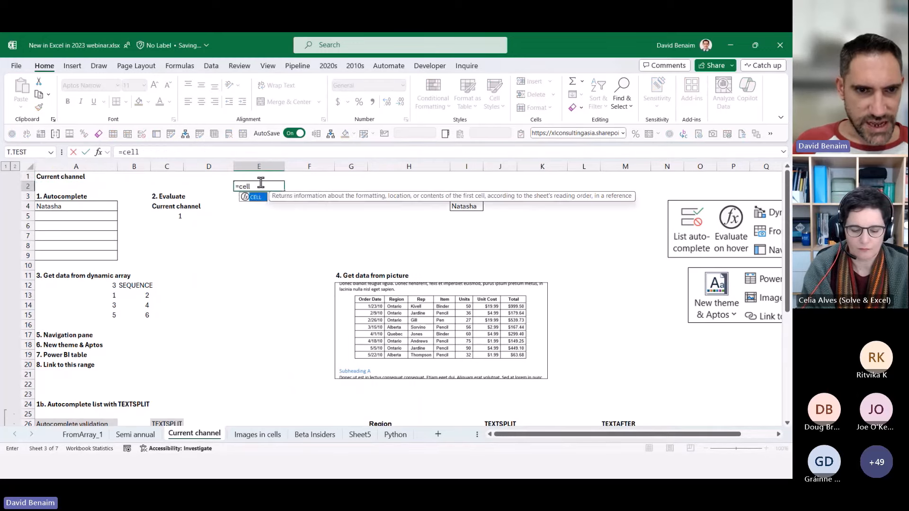
key("Tab")
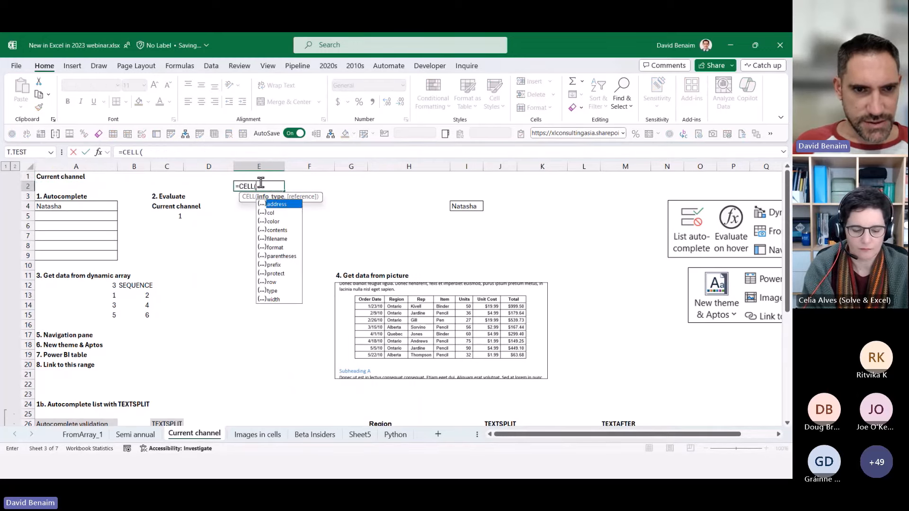
double_click(278, 239)
type(")")
key("Return")
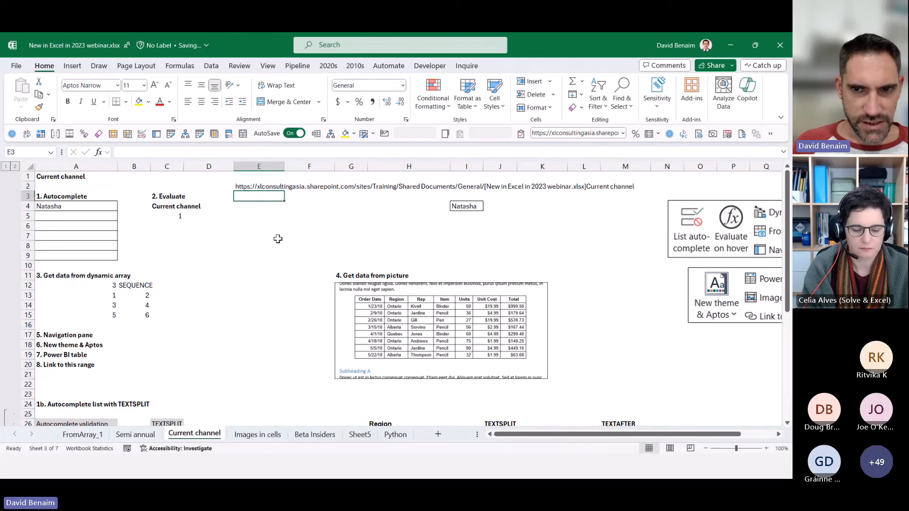
Wrap E2's CELL formula in TEXTAFTER with "]" as the delimiter to extract the sheet name.
key("Up")
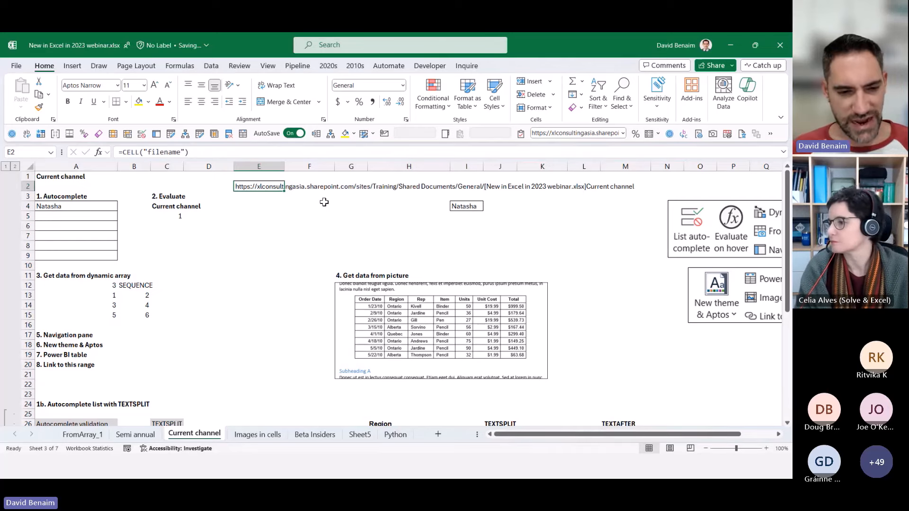
key("F2")
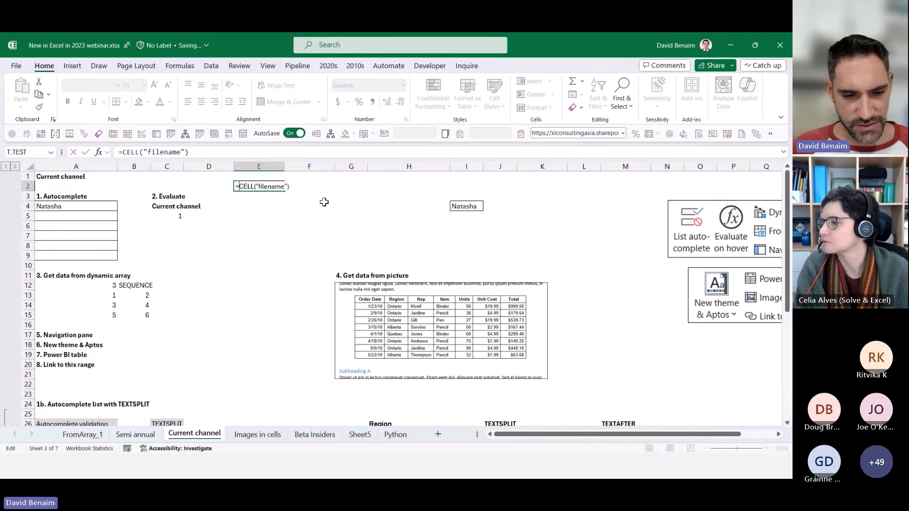
key("Home")
key("Right")
type("TEXTAFTER(")
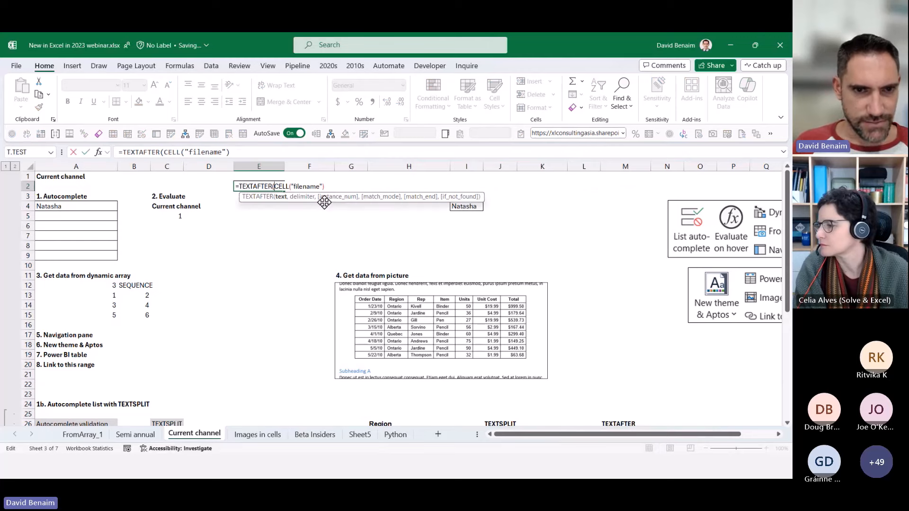
left_click(287, 150)
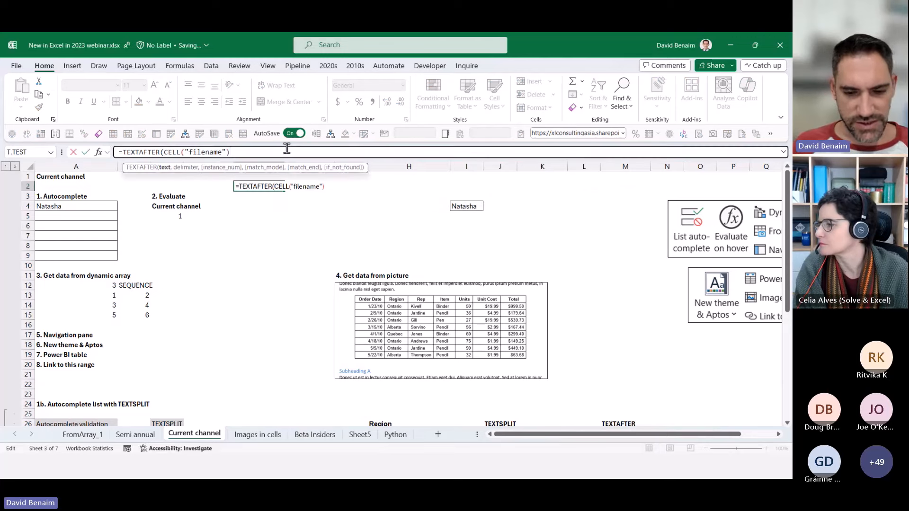
type(",")
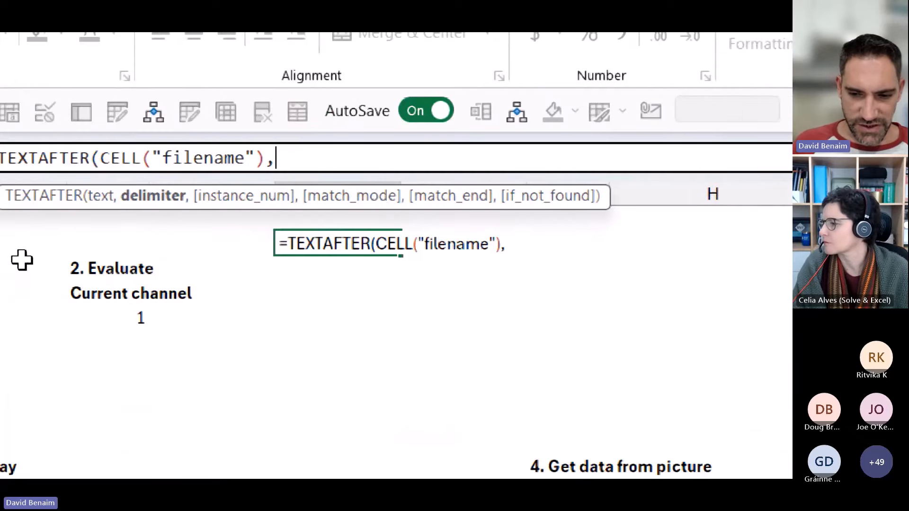
type("\"]\"")
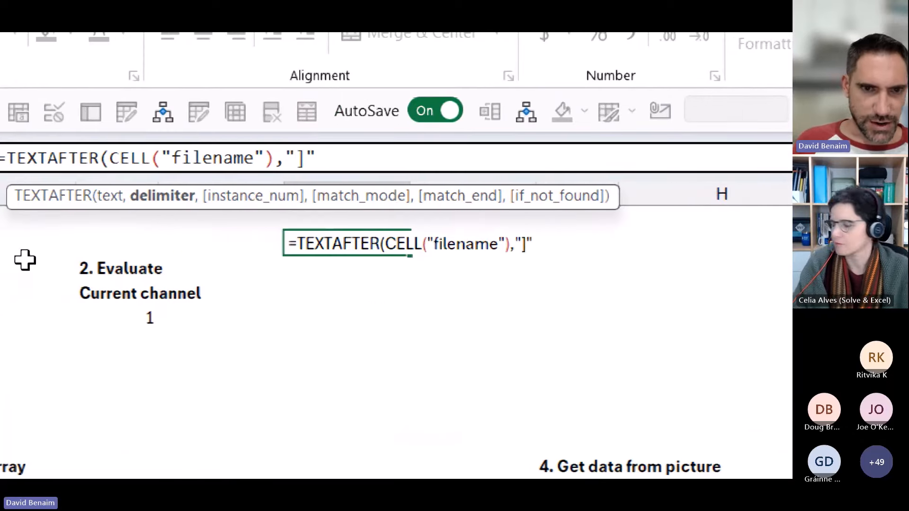
type(")")
key("Return")
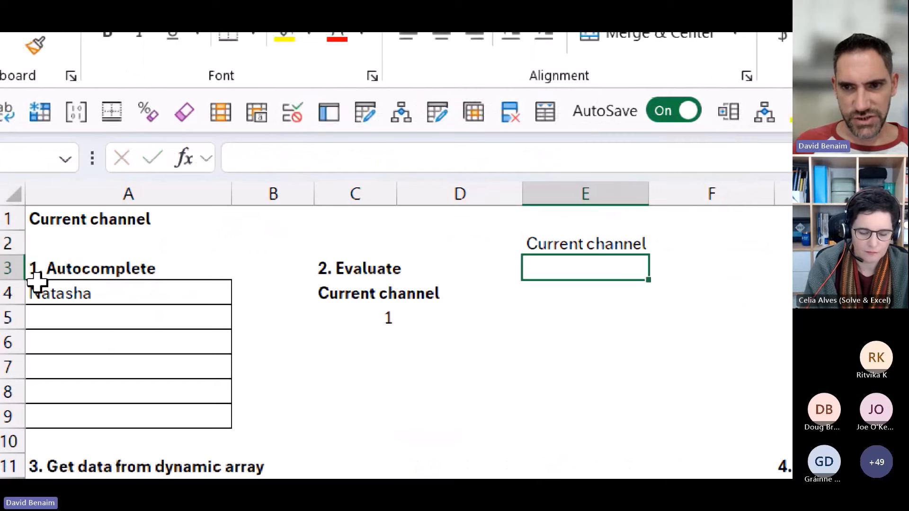
Add A1 as the CELL reference in E2's formula, and clear E2 before returning to A1.
key("Up")
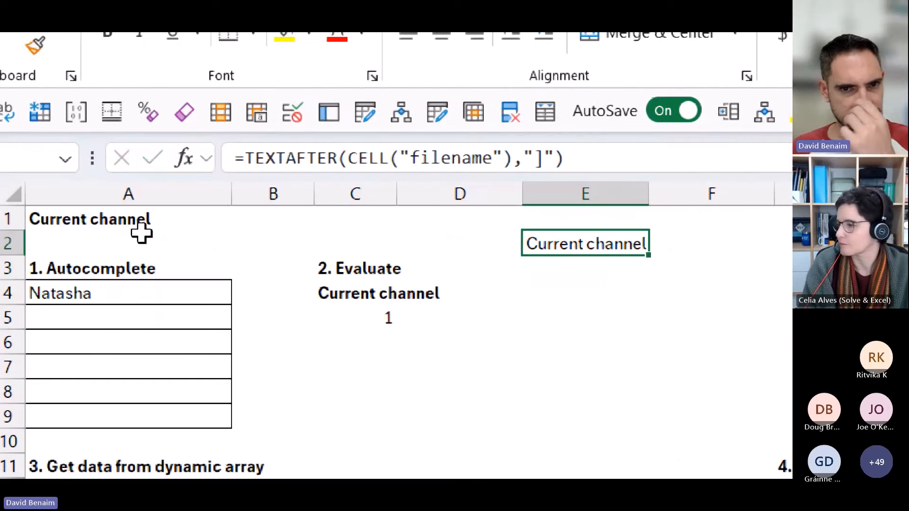
left_click(509, 157)
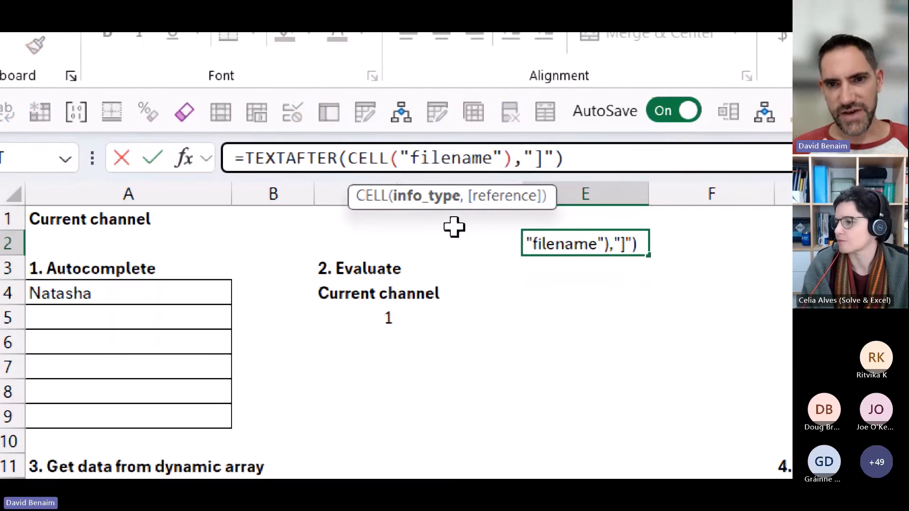
type(",")
type("A1")
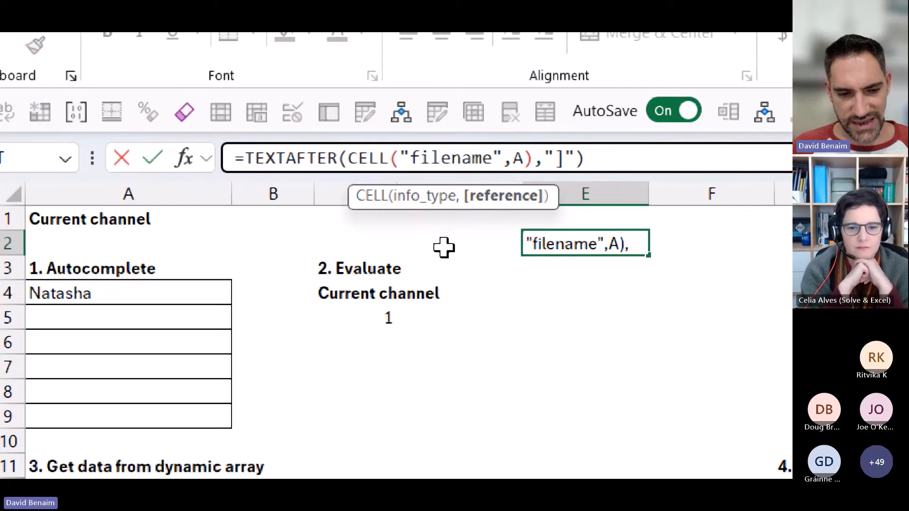
key("ctrl+Return")
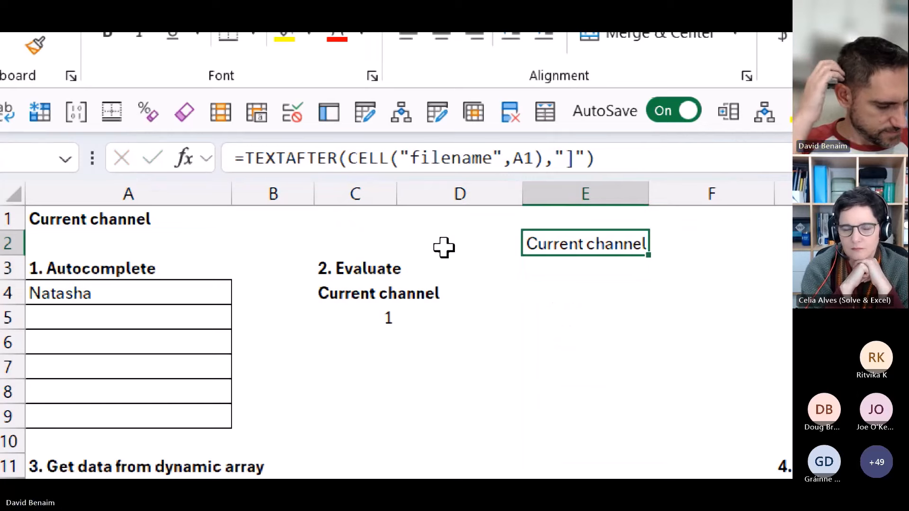
key("Delete")
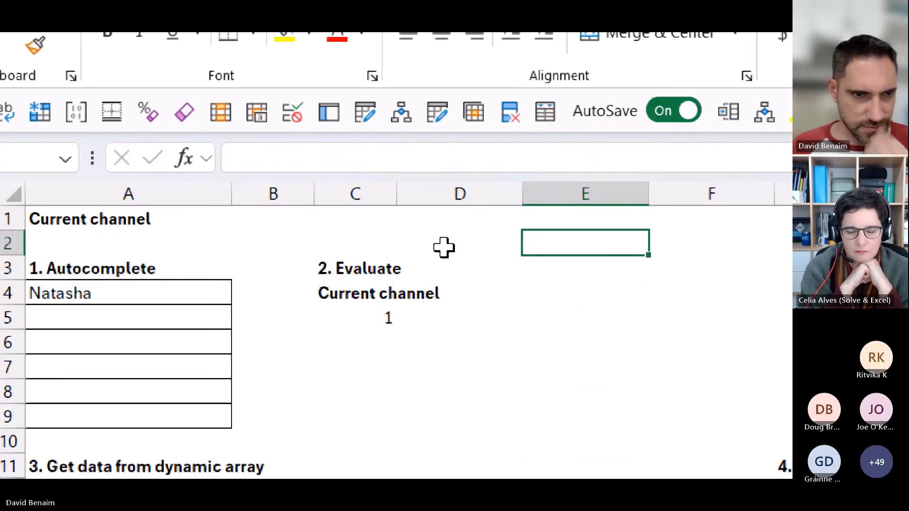
left_click(152, 220)
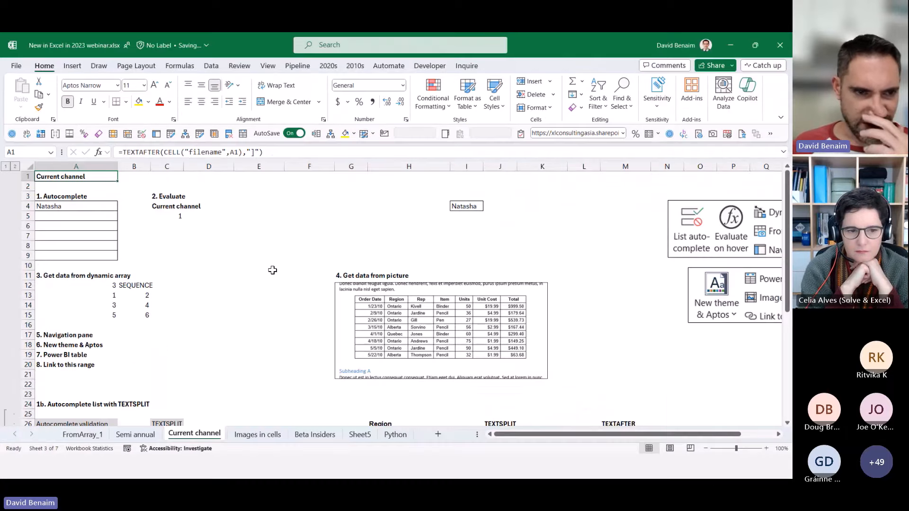
Insert a 2-D clustered column chart based on the SEQUENCE spill range A13:B15.
left_click(367, 313)
left_click(110, 295)
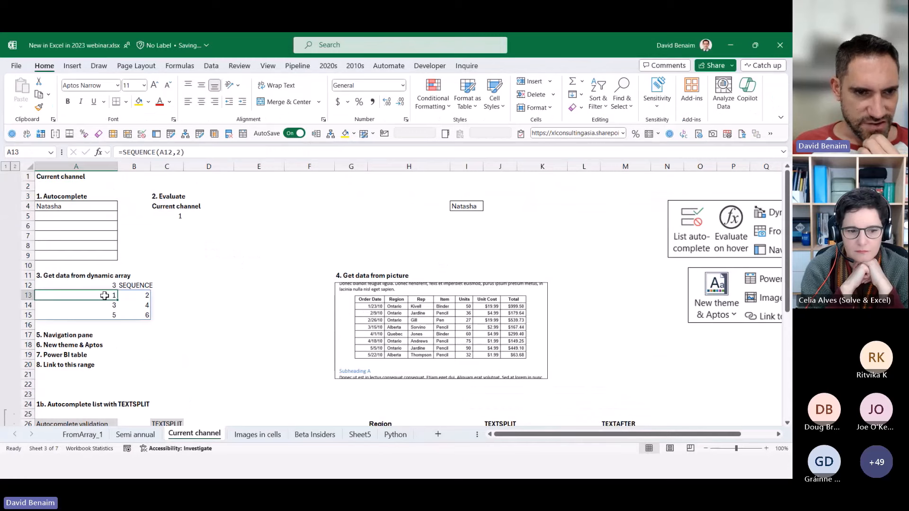
left_click_drag(105, 295, 141, 315)
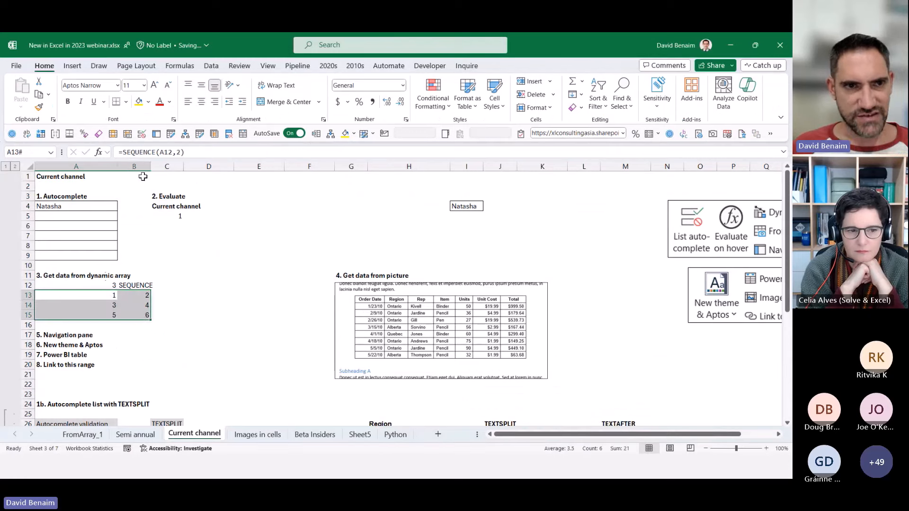
left_click(72, 66)
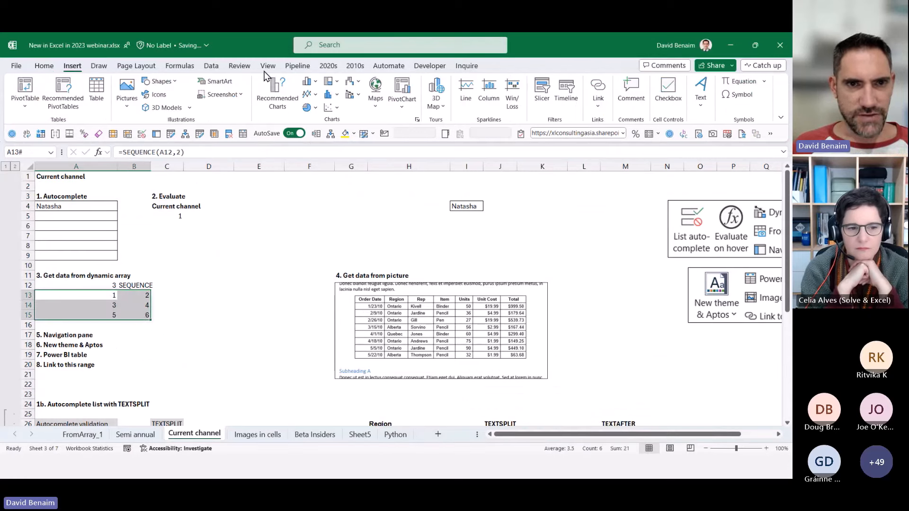
left_click(309, 81)
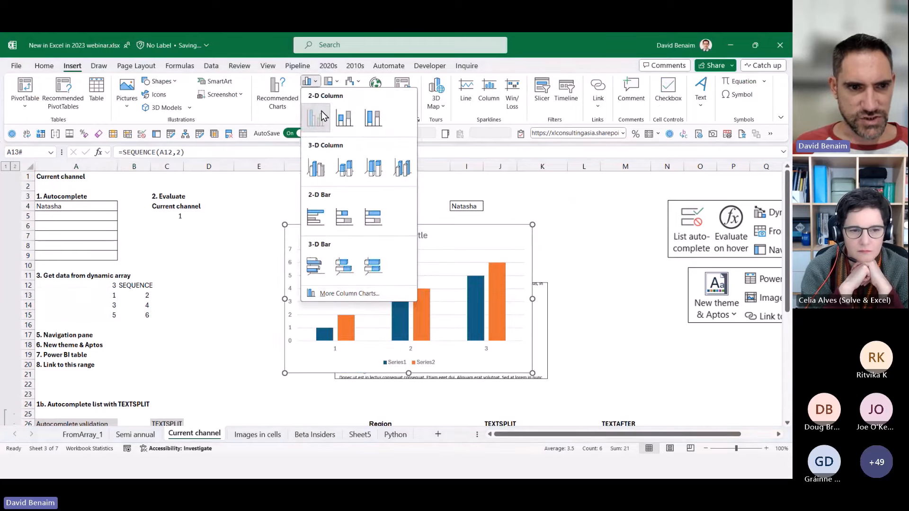
left_click(322, 116)
Set the SEQUENCE row count in A12 to 4.
left_click(112, 285)
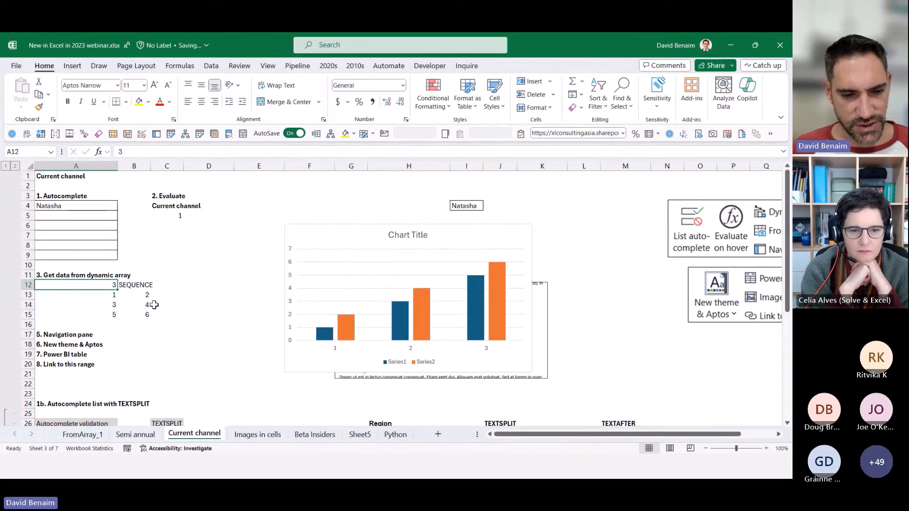
type("4")
key("Return")
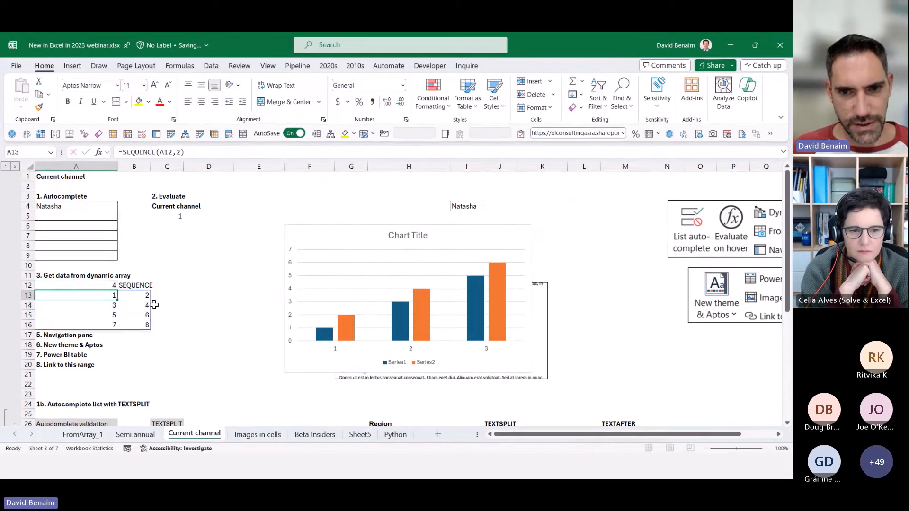
Delete the column chart, restore it briefly to inspect its updated data, and delete it again.
left_click(473, 236)
key("Delete")
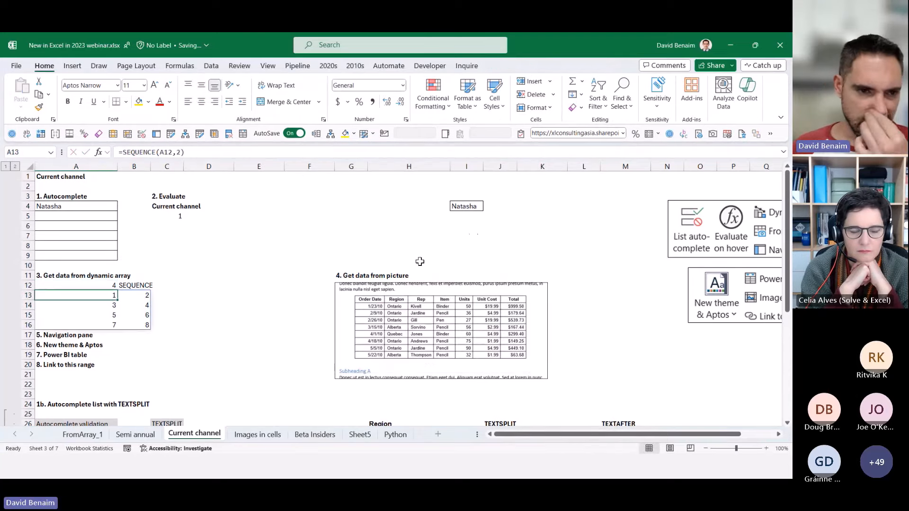
key("ctrl+z")
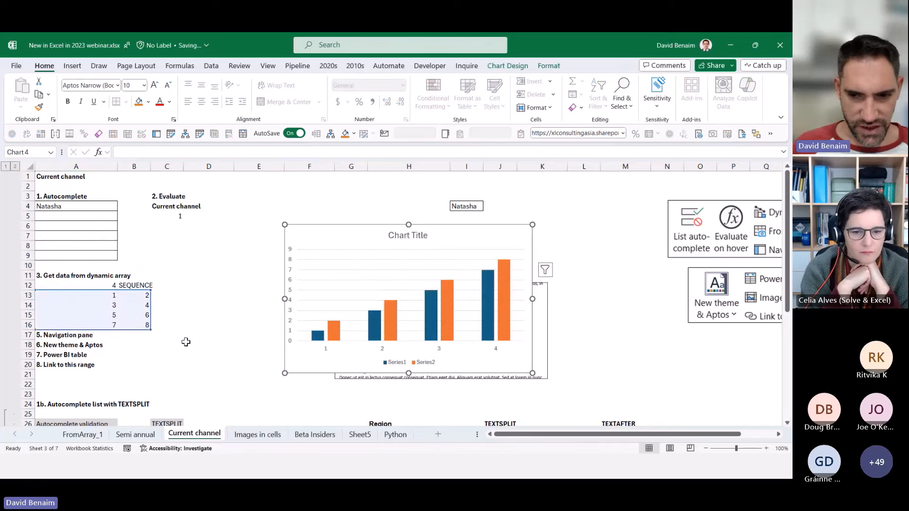
key("Delete")
left_click(206, 319)
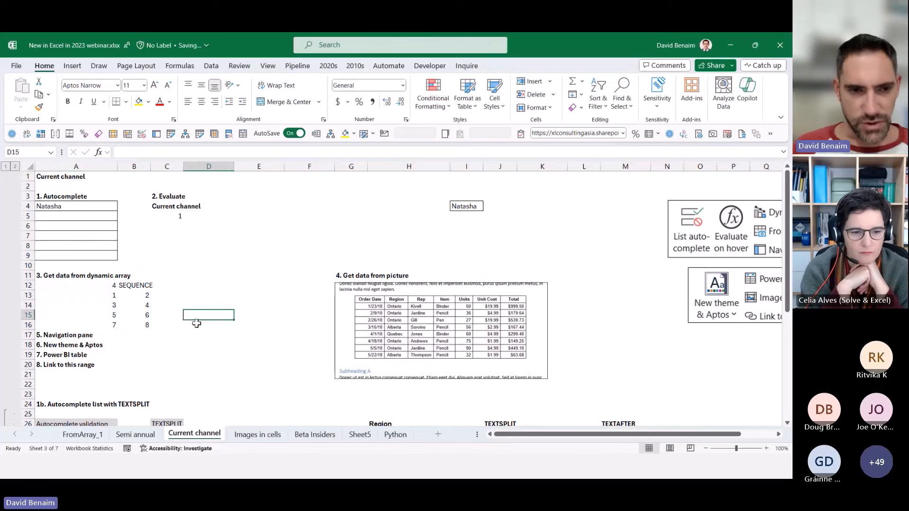
Go to the Navigation pane heading in A17, show the workbook's Navigation pane, and close it again.
left_click(102, 286)
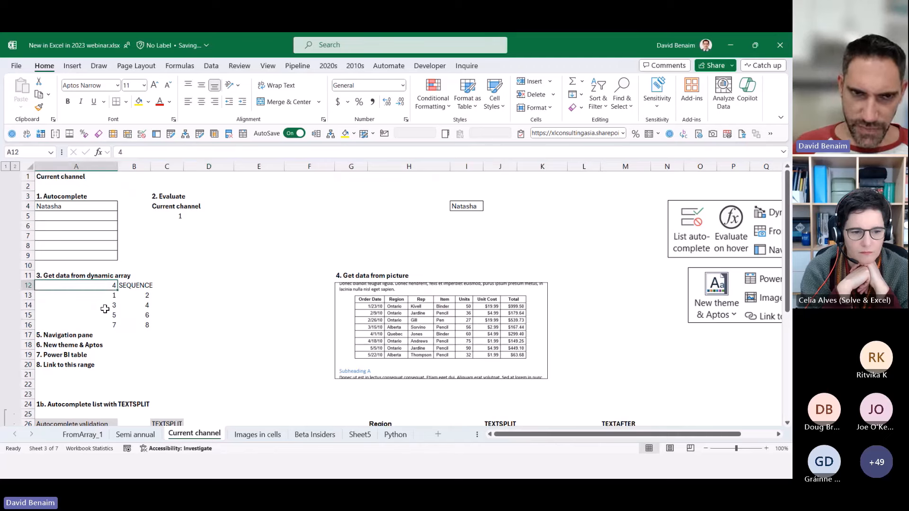
left_click(64, 335)
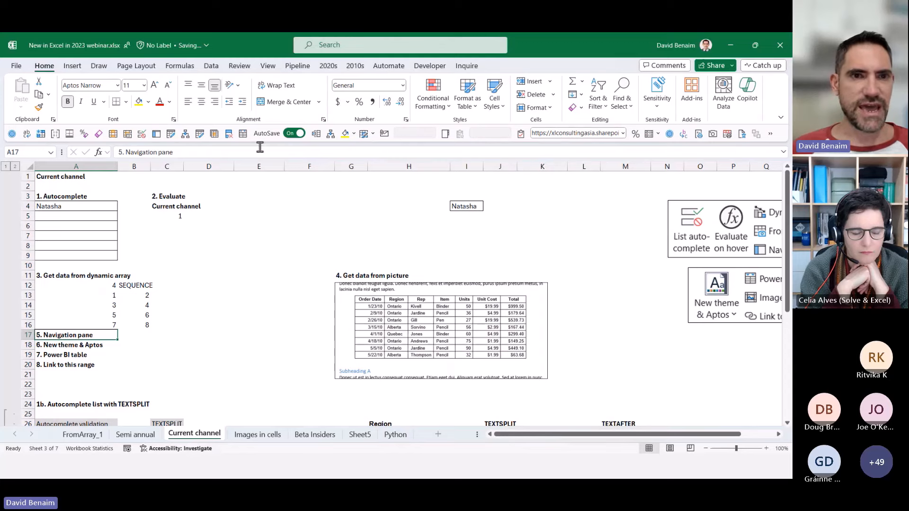
left_click(268, 66)
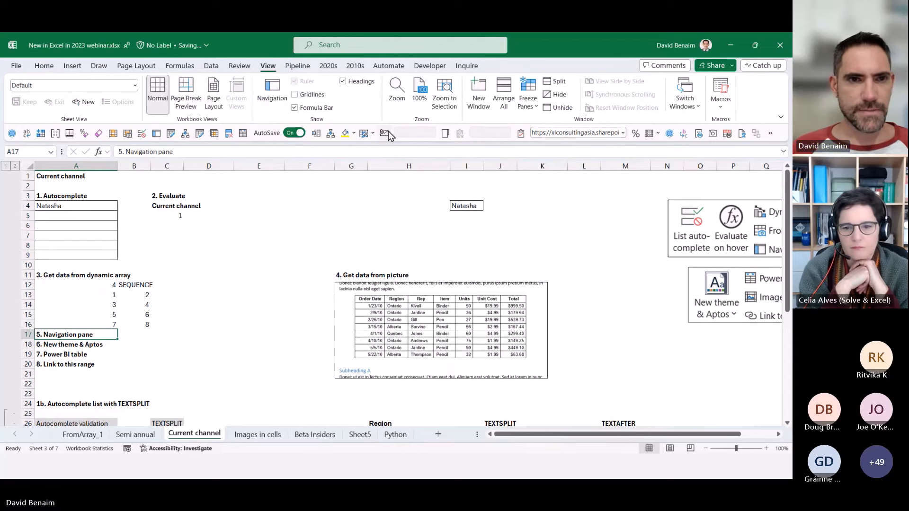
left_click(271, 97)
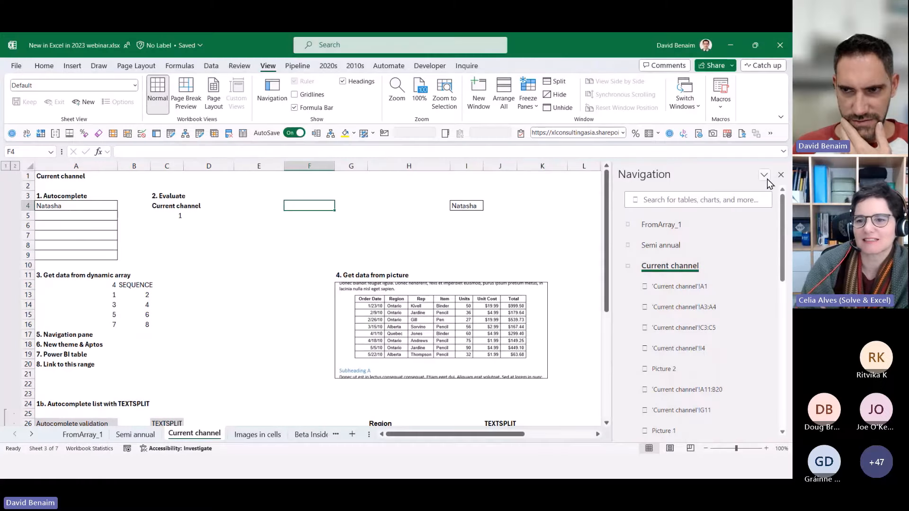
left_click(770, 176)
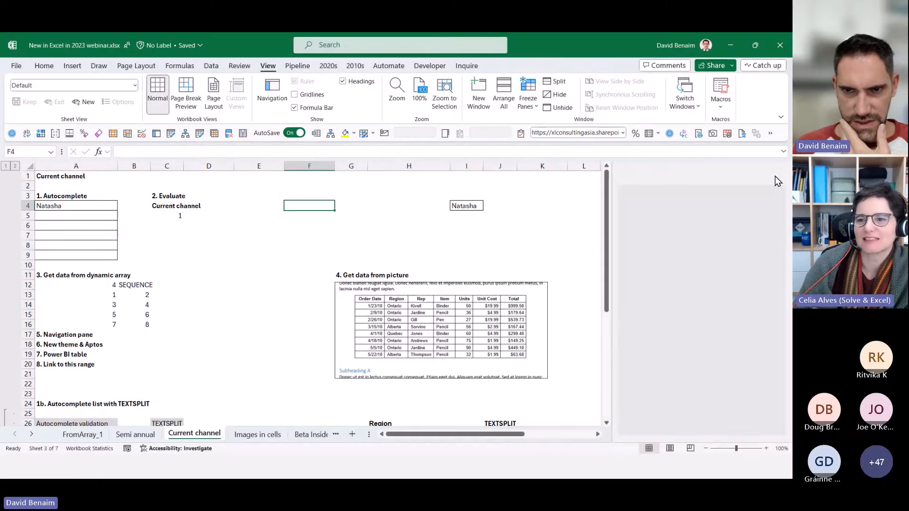
left_click(352, 255)
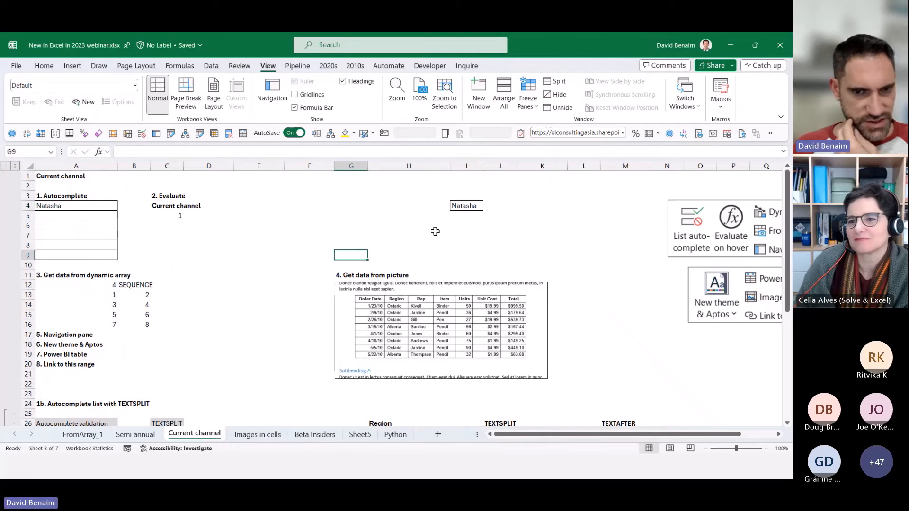
left_click(260, 236)
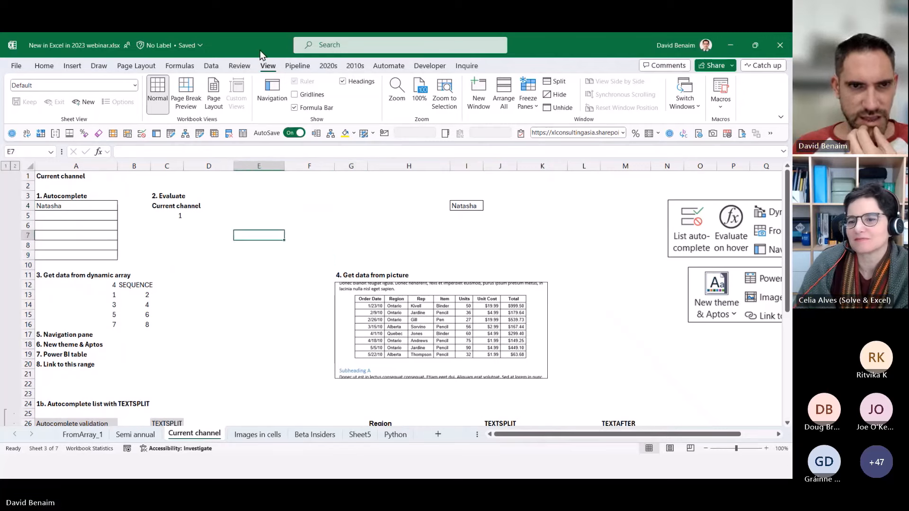
Show the Navigation pane and use it to jump to A11:B20, C3:C5, A3:A4 and Picture 2 on the Current channel sheet.
left_click(269, 103)
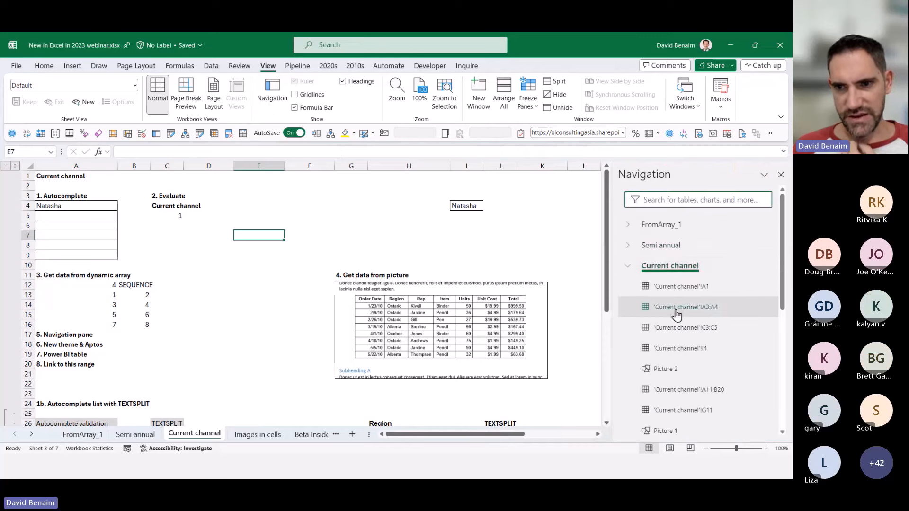
left_click(676, 391)
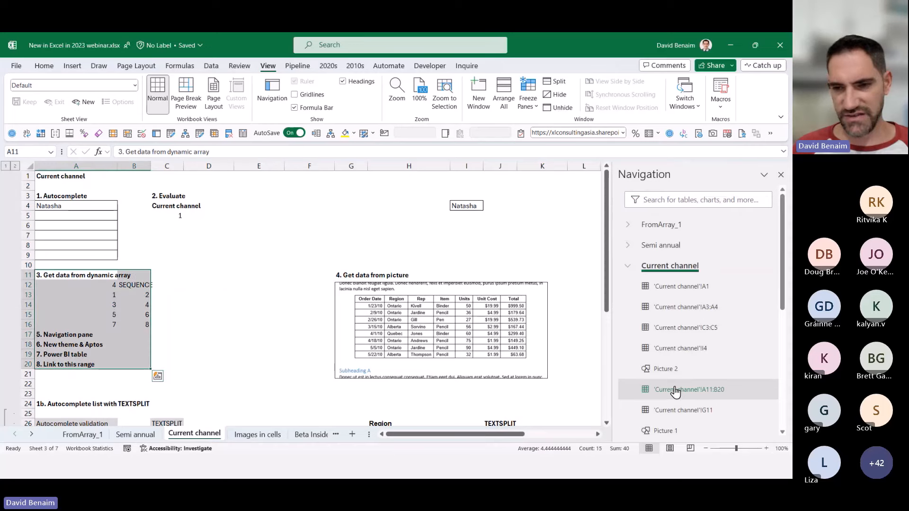
left_click(681, 329)
left_click(681, 308)
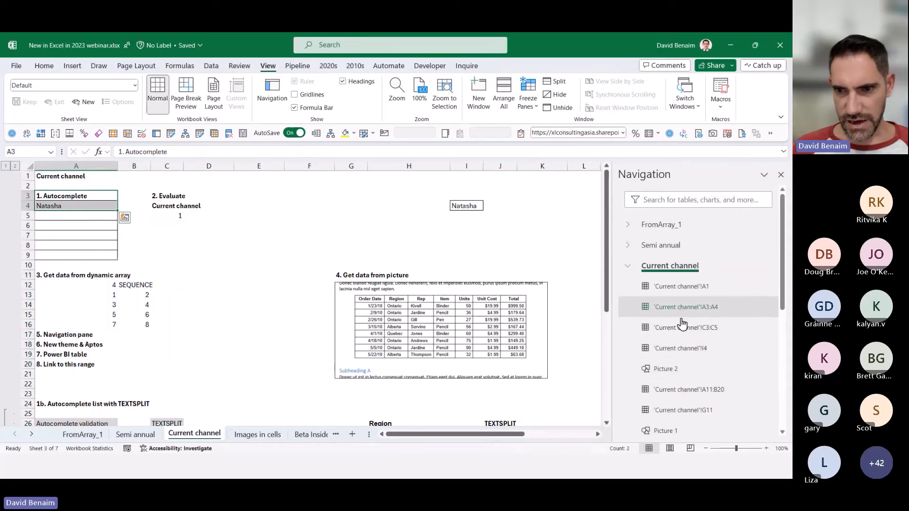
left_click(681, 372)
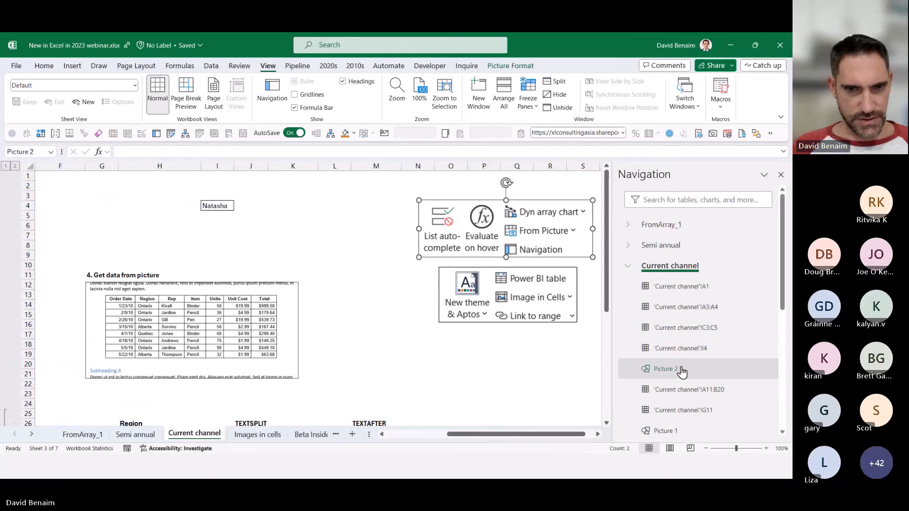
Return to the first columns of the Current channel sheet and close the Navigation pane.
left_click_drag(251, 245, 71, 253)
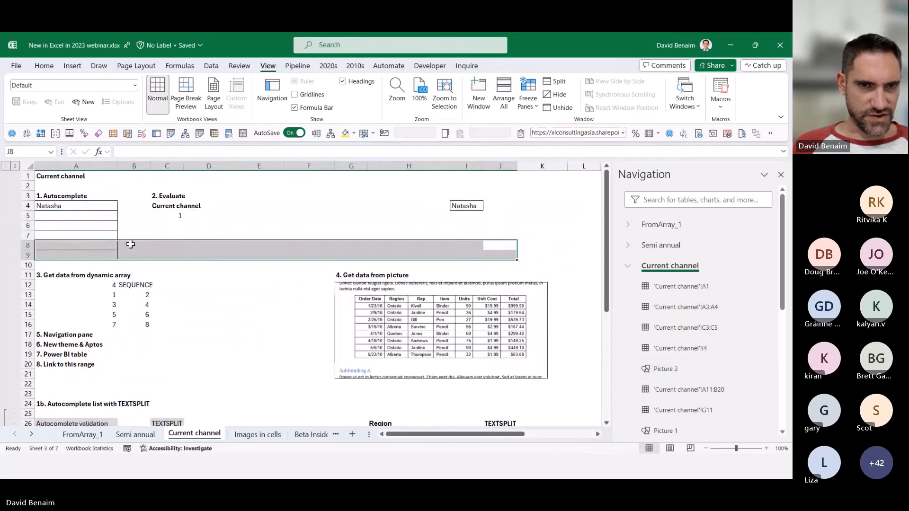
left_click(209, 208)
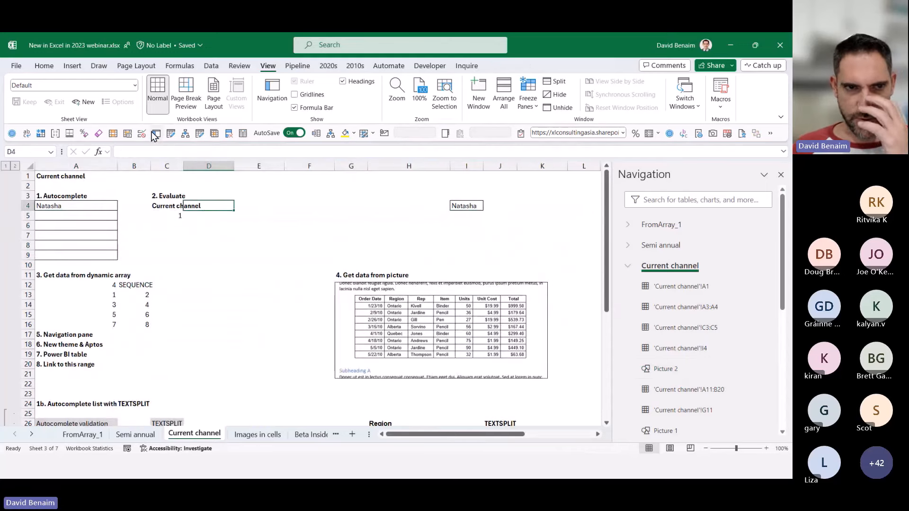
left_click(781, 174)
left_click(302, 233)
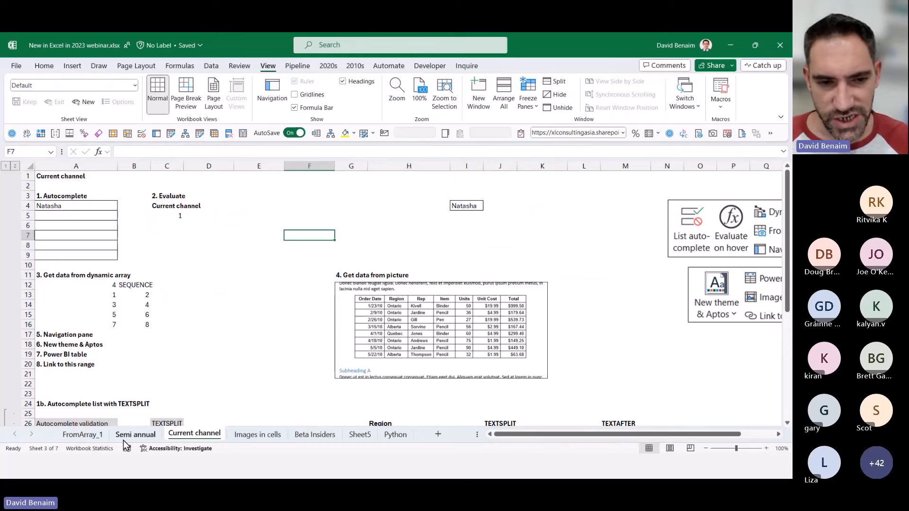
Capture a screen snip of the order table in the picture under "4. Get data from picture".
left_click(255, 218)
left_click(410, 311)
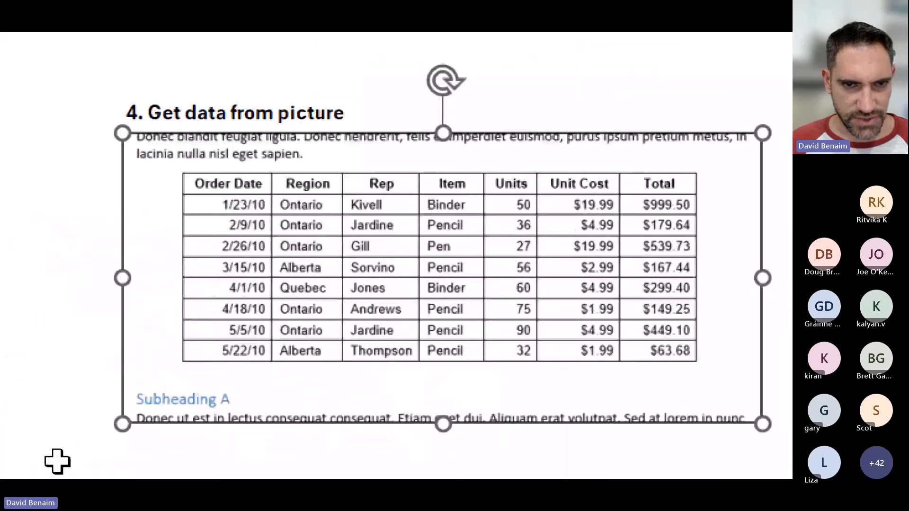
left_click(55, 201)
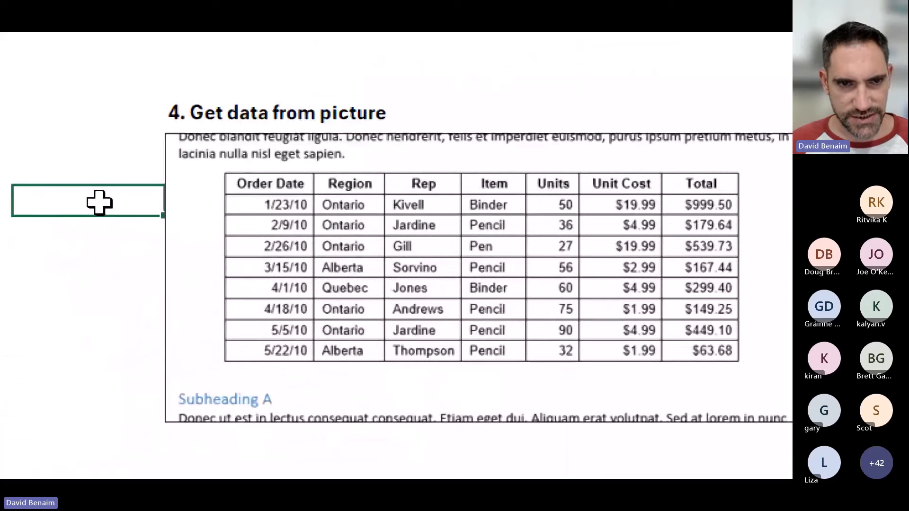
left_click(95, 265)
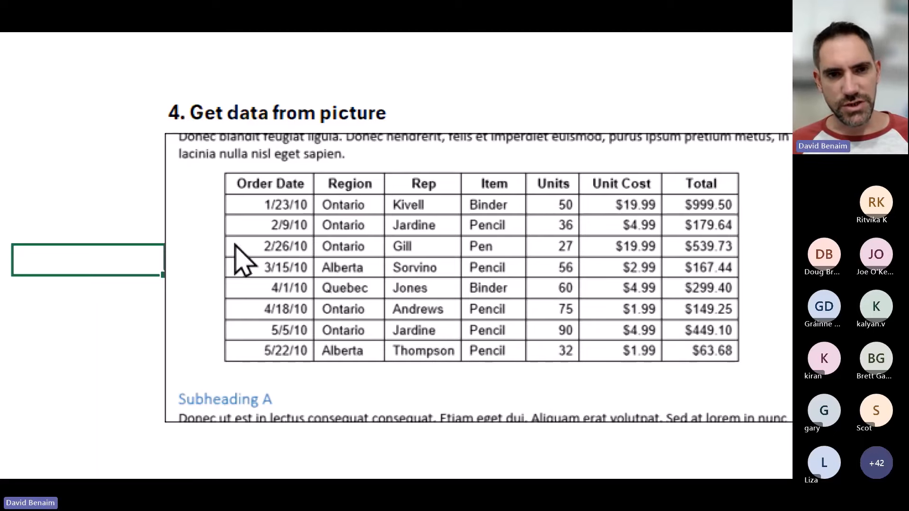
key("super+shift+s")
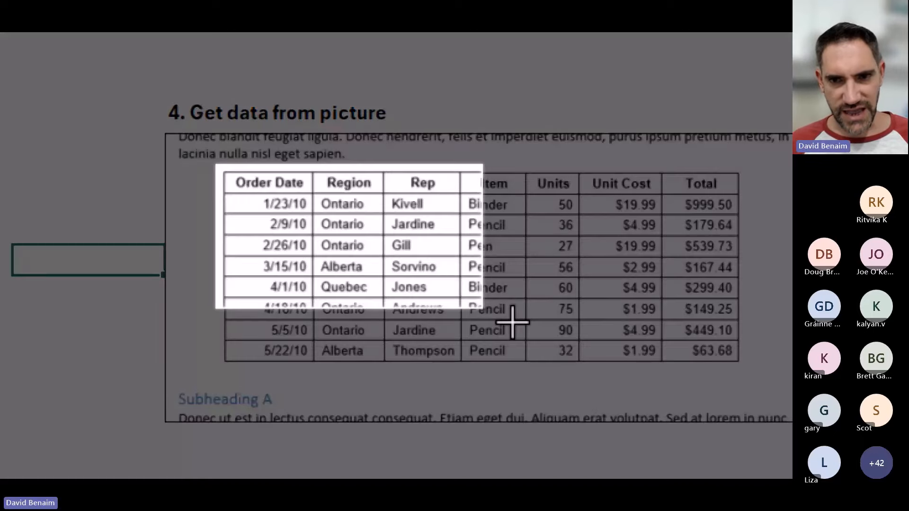
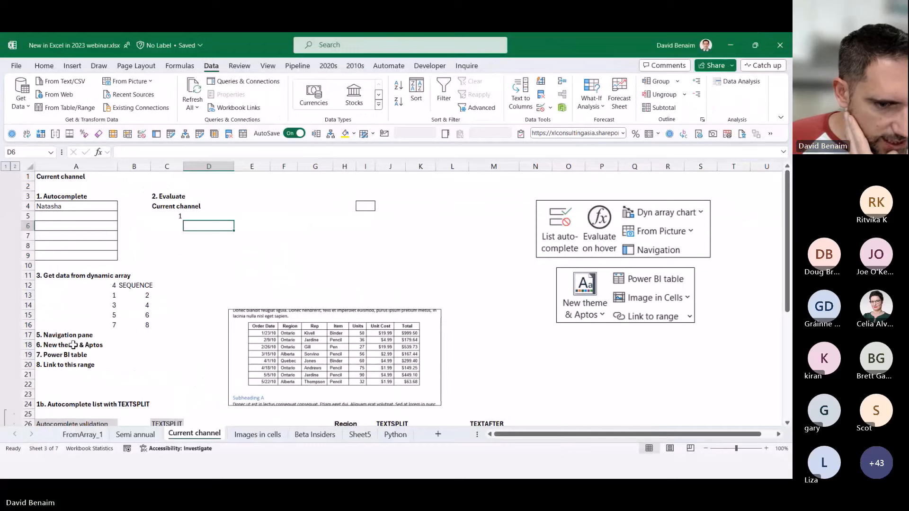
Clear the leftover cell border from range I3:I9.
left_click(78, 343)
left_click(263, 257)
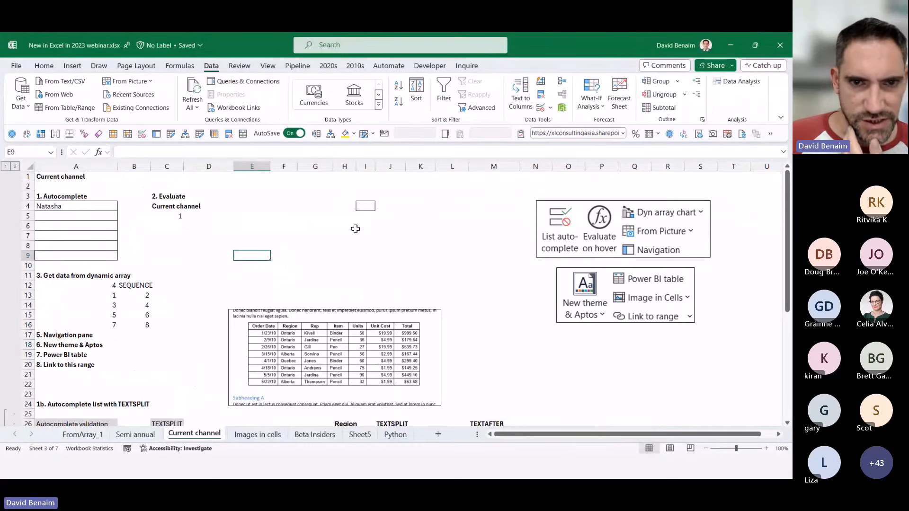
left_click_drag(361, 196, 367, 255)
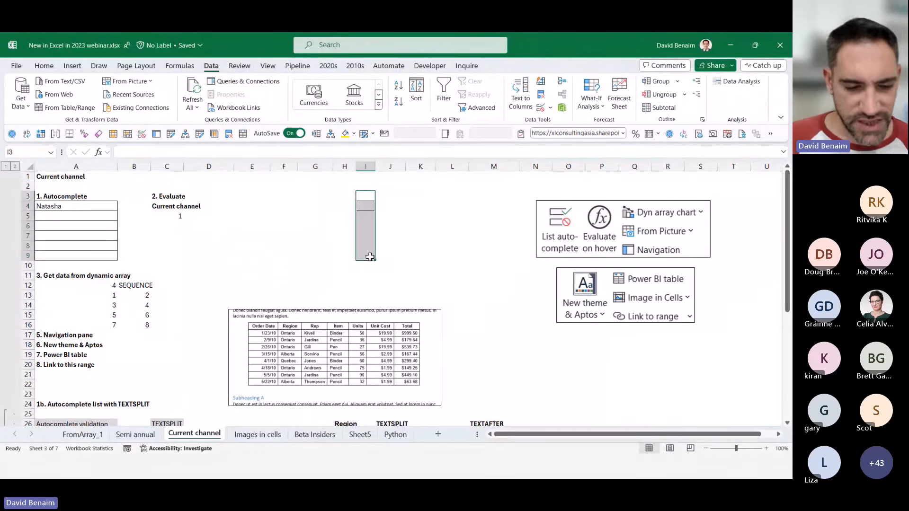
left_click(367, 186)
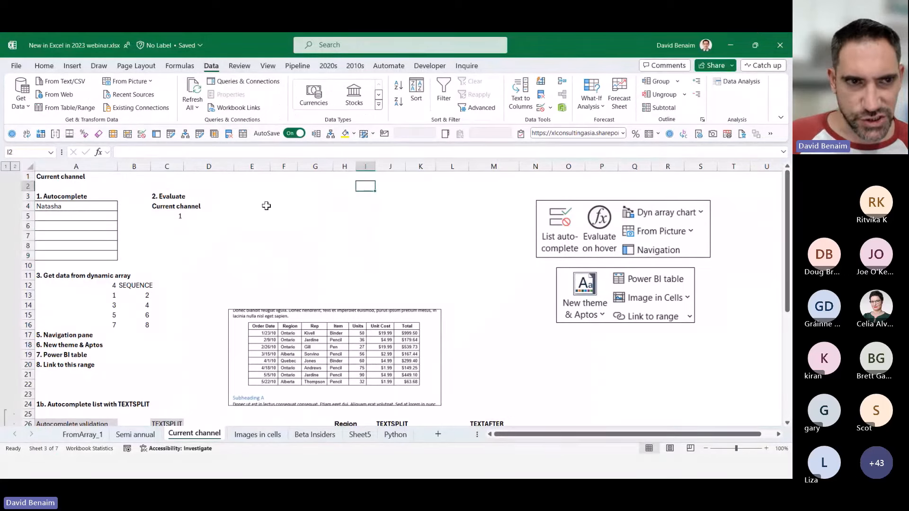
Examine the new theme's colors in the font color palette without applying any.
left_click(44, 66)
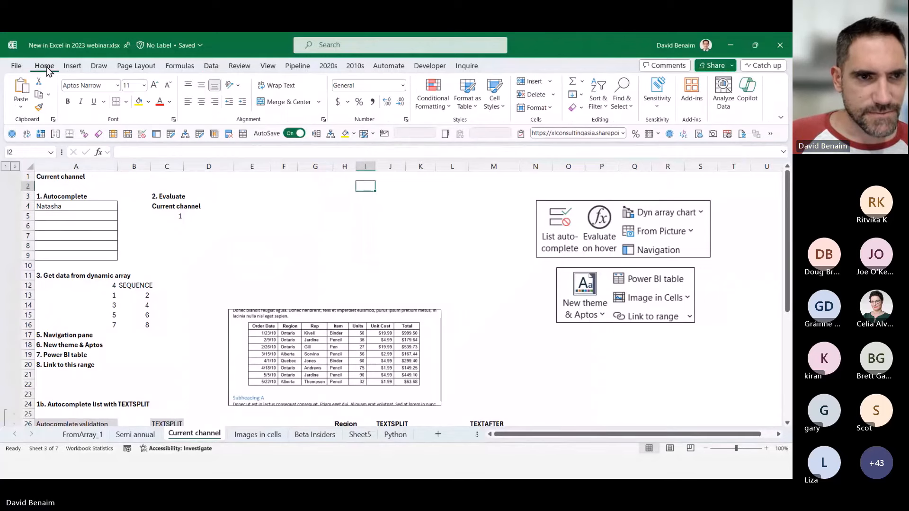
left_click(170, 102)
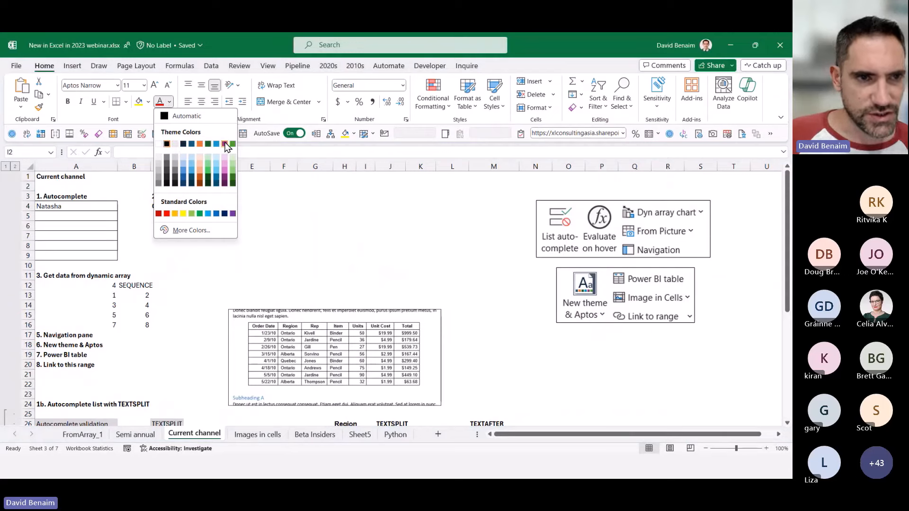
left_click(313, 205)
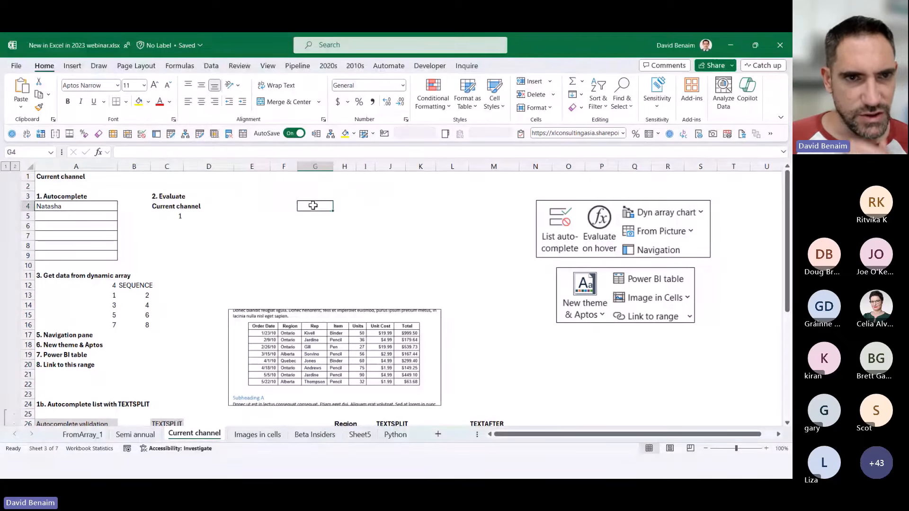
Create a new blank workbook and check the theme fonts in its font list without changing the font.
key("ctrl+n")
left_click(117, 85)
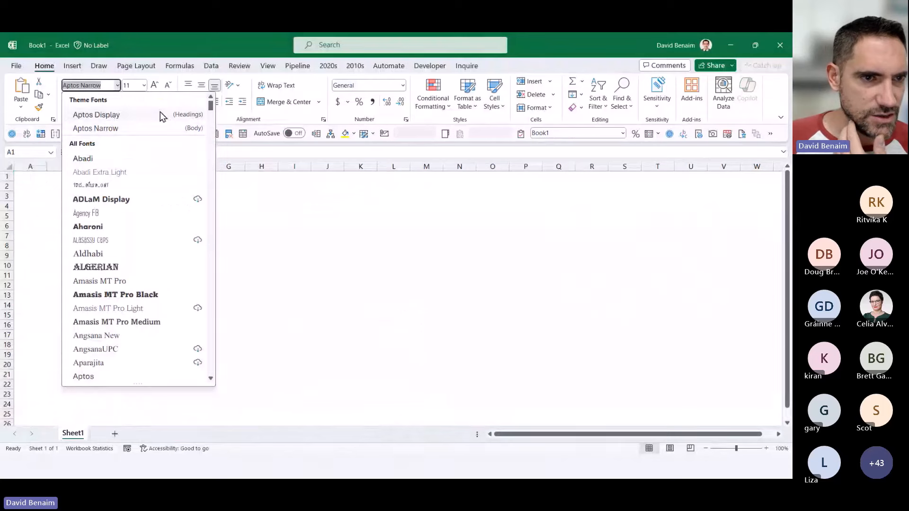
key("Escape")
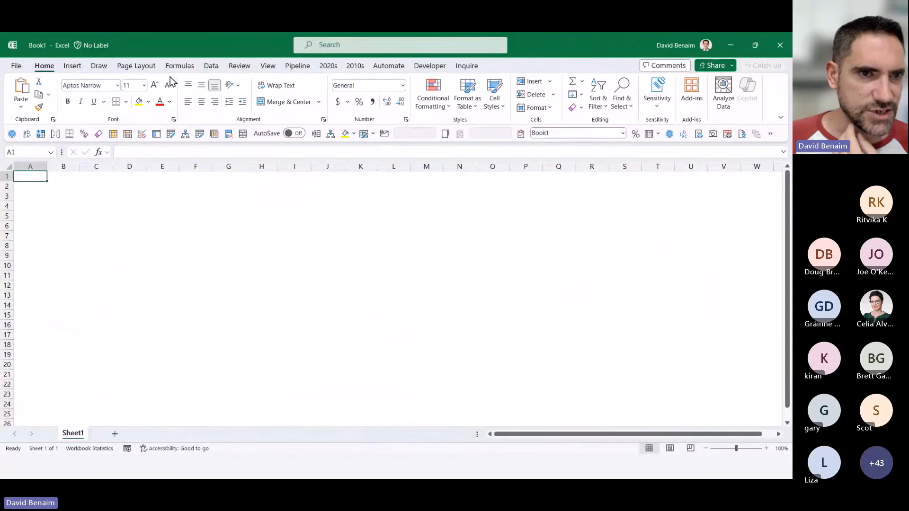
Apply the older Office theme that uses Calibri to the new workbook and check its font color palette.
left_click(142, 70)
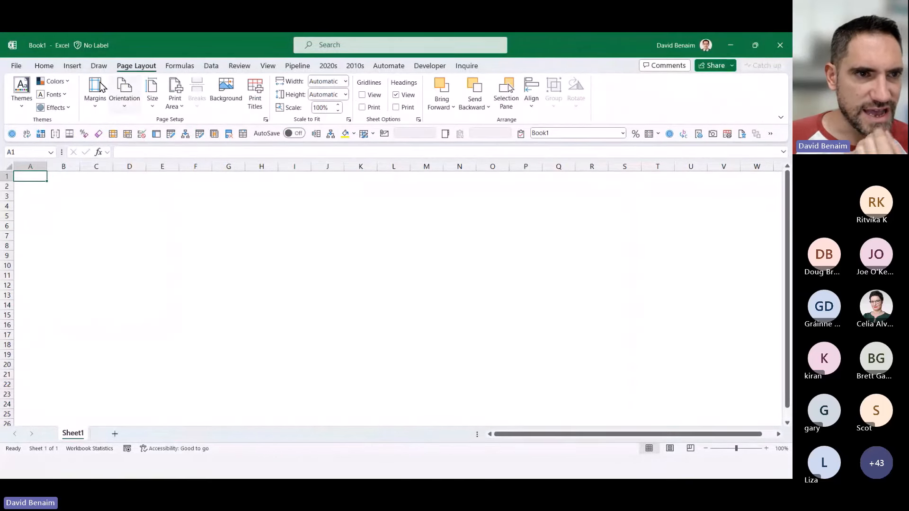
left_click(22, 110)
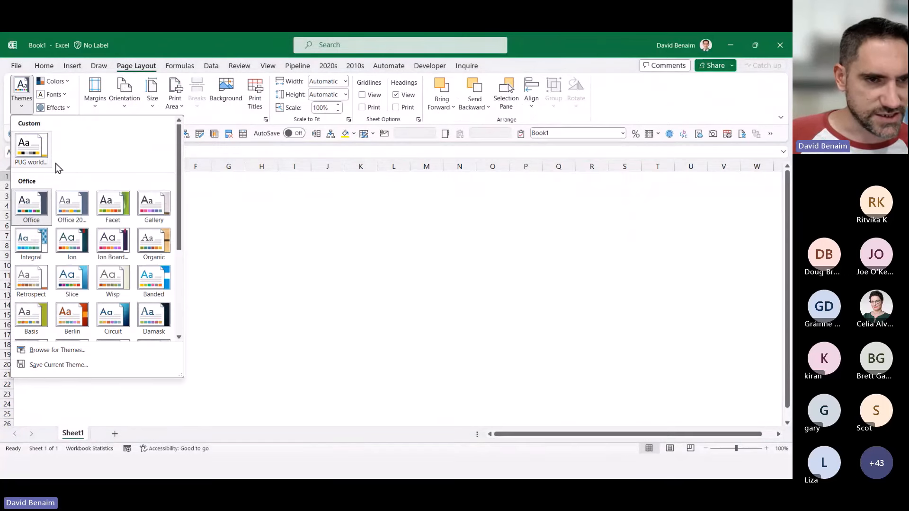
left_click(44, 65)
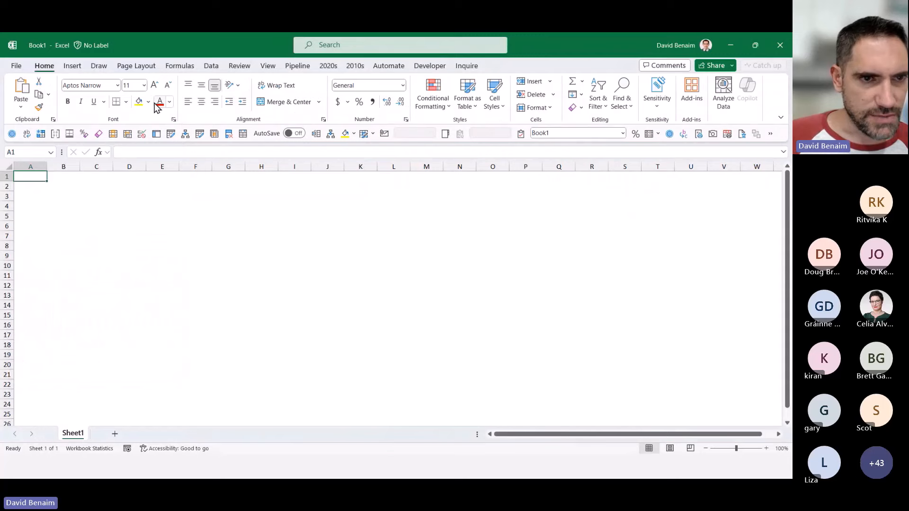
left_click(169, 103)
key("Escape")
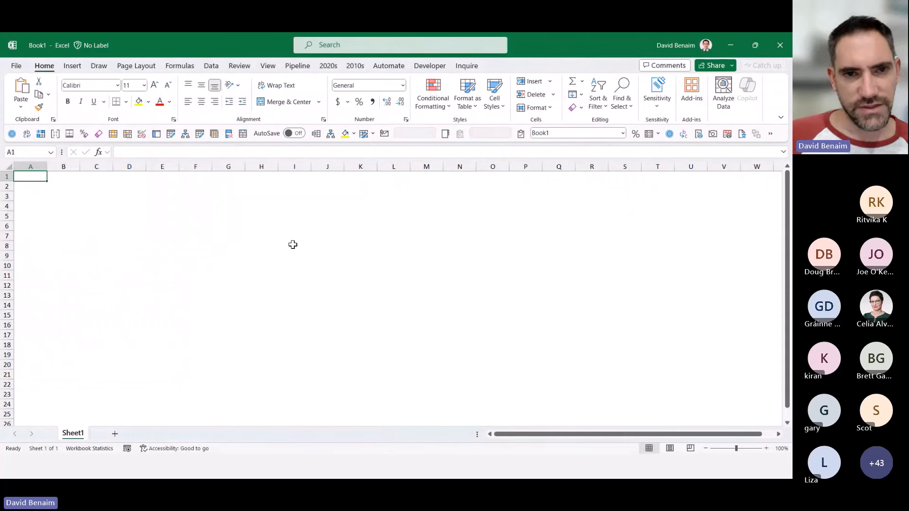
left_click(327, 226)
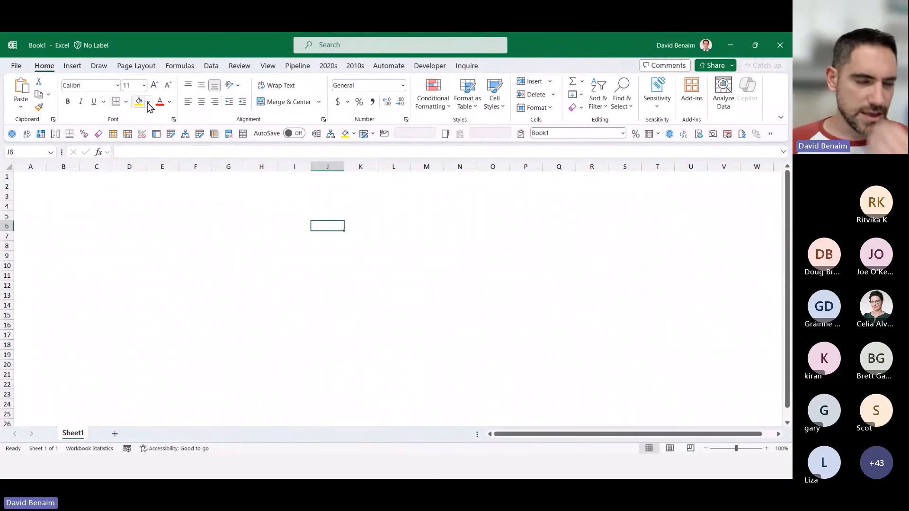
Switch the workbook back to the current Office theme with Aptos Narrow and display its font color palette.
left_click(156, 65)
left_click(23, 105)
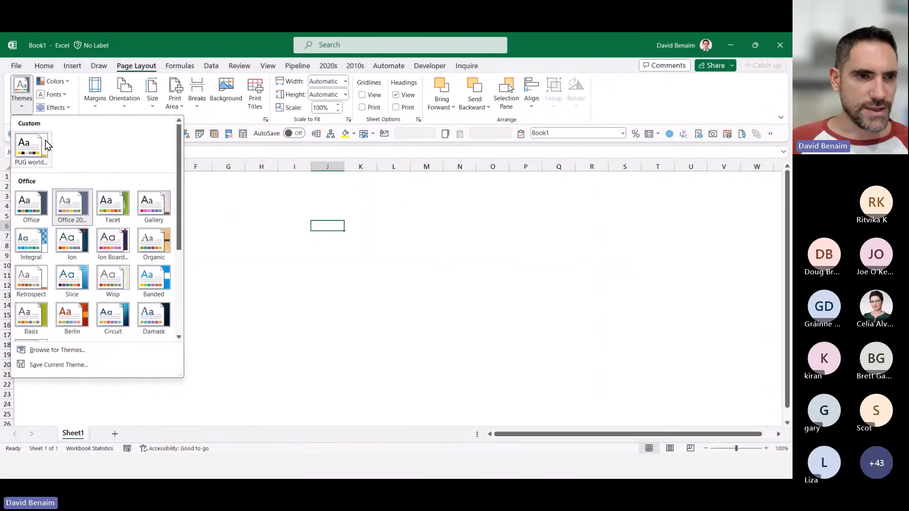
left_click(32, 152)
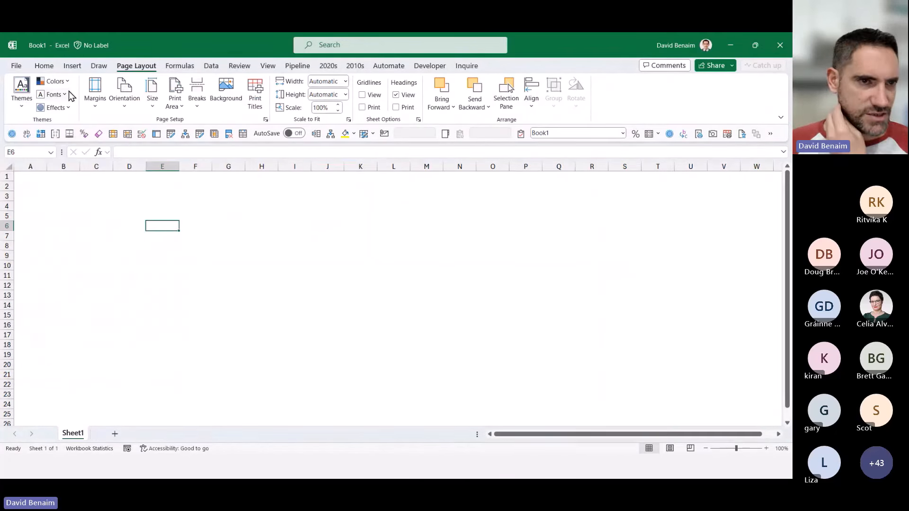
left_click(44, 66)
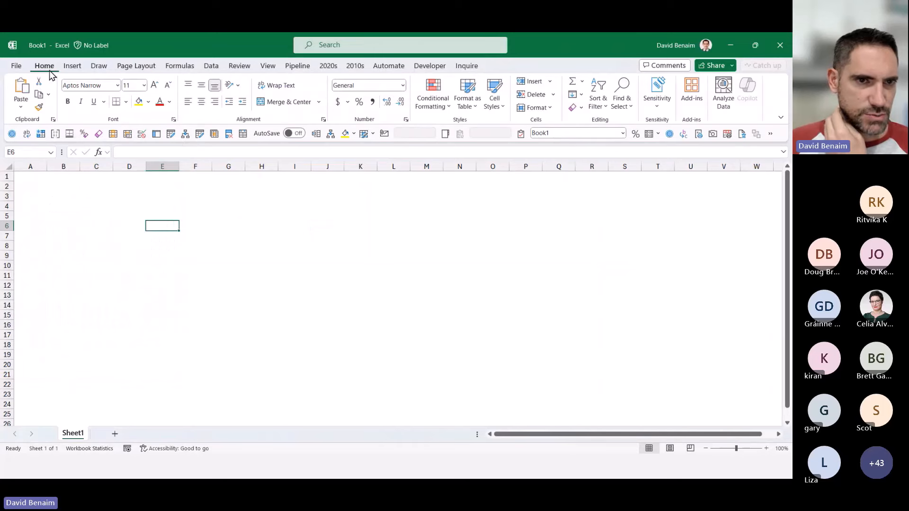
left_click(170, 102)
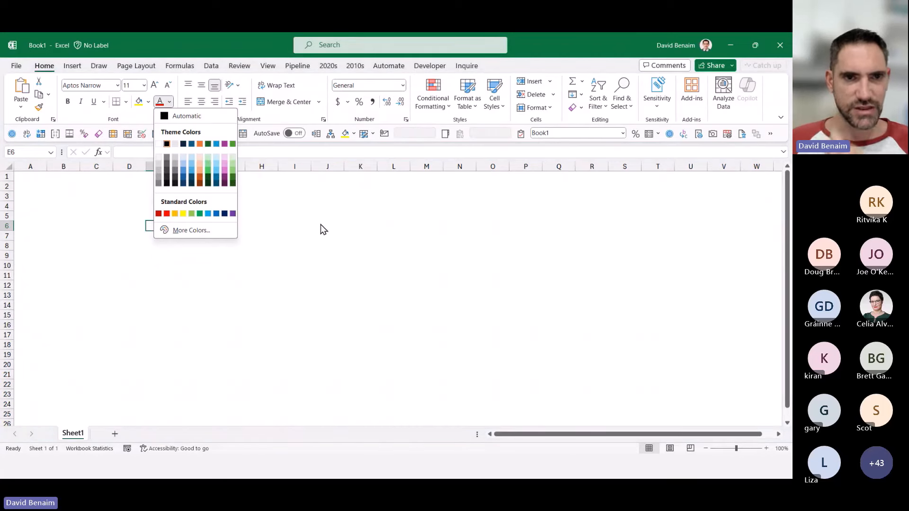
Enter the sample text "Il" in column J and the label "Aptos" in the cell to its left.
left_click(364, 254)
left_click(364, 254)
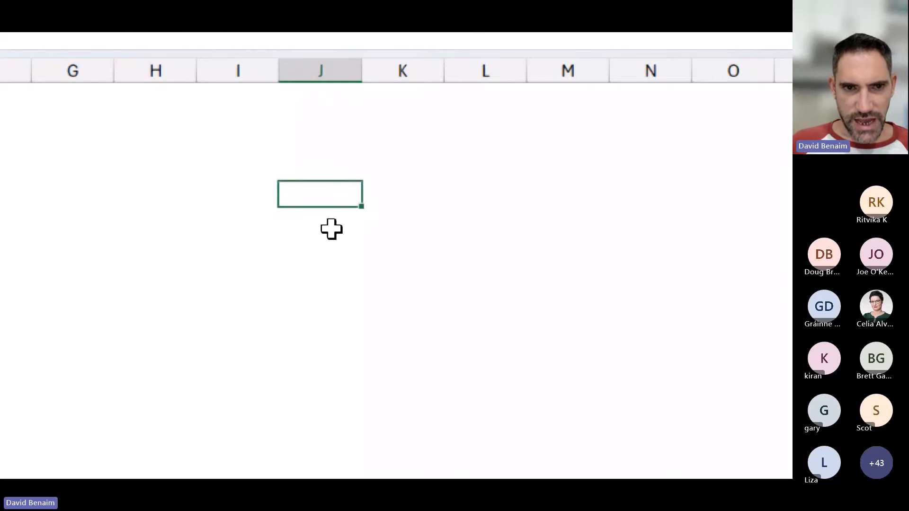
type("Il")
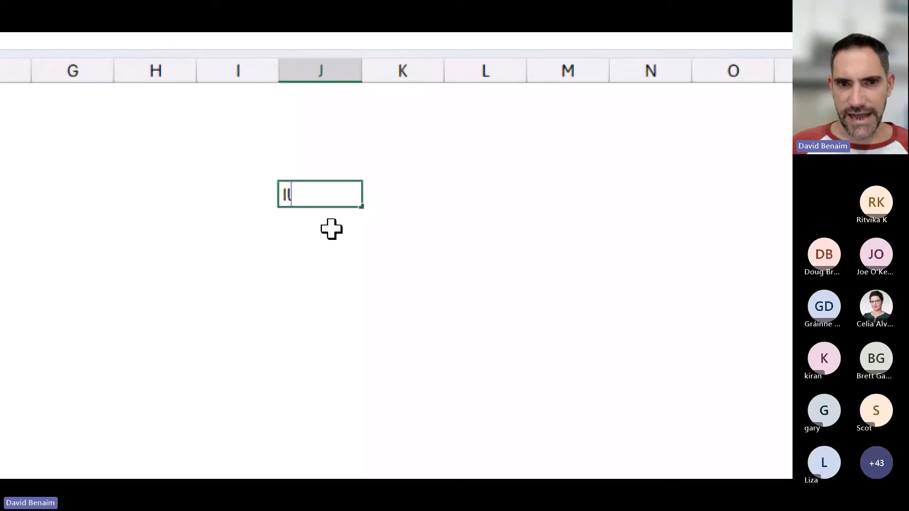
key("Return")
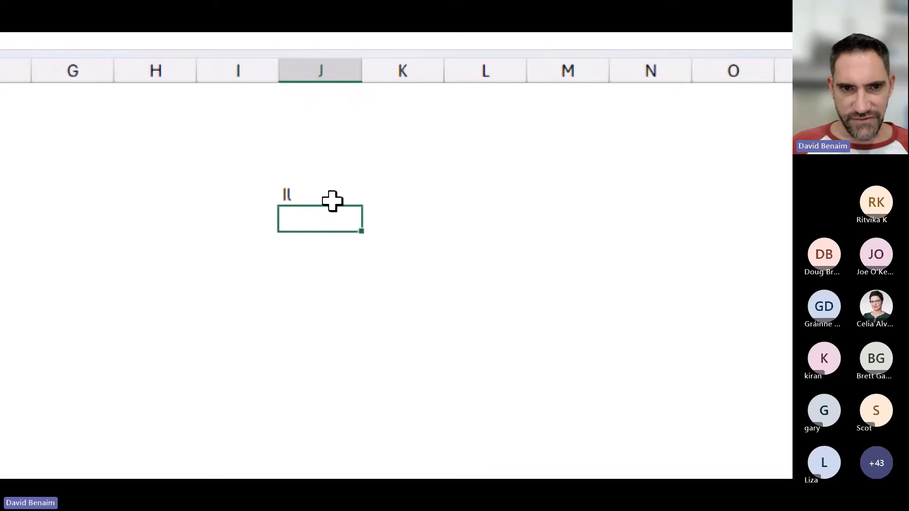
key("Up")
key("Left")
type("Aptos")
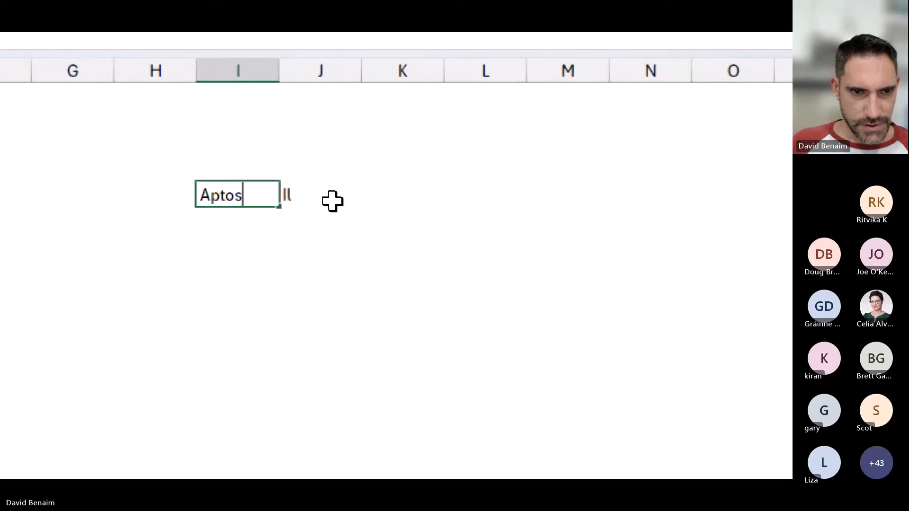
key("Return")
Enter the label "Calibri" in the cell below "Aptos".
type("Cal")
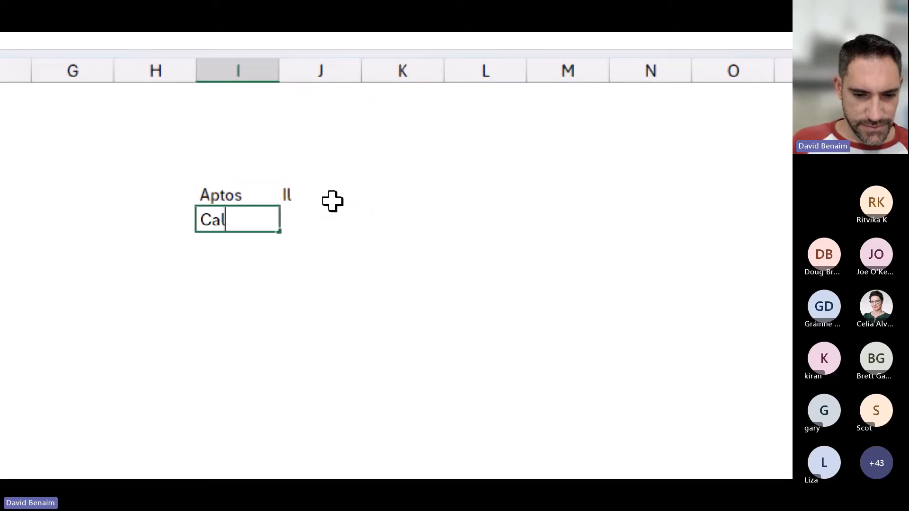
type("ib")
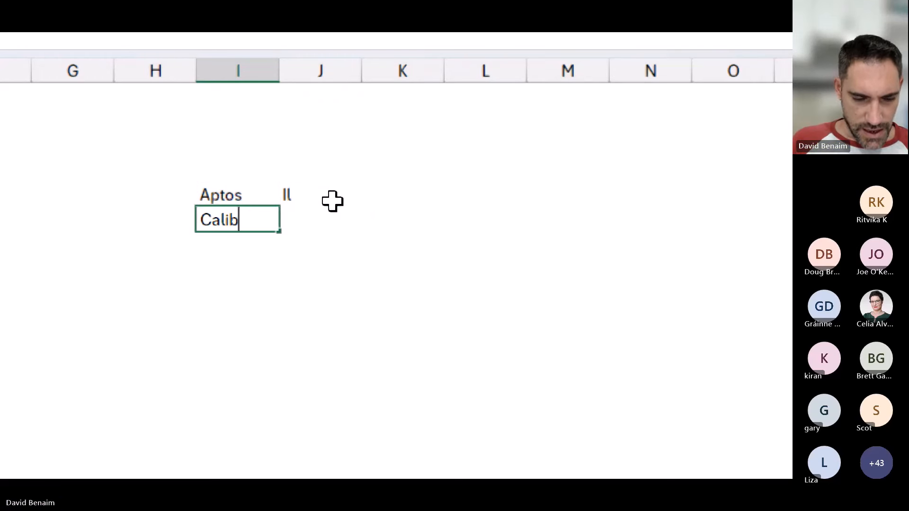
type("ri")
key("Return")
Set the font of the cell beside the "Calibri" label to Calibri and enter "Il" in it.
key("Up")
key("Right")
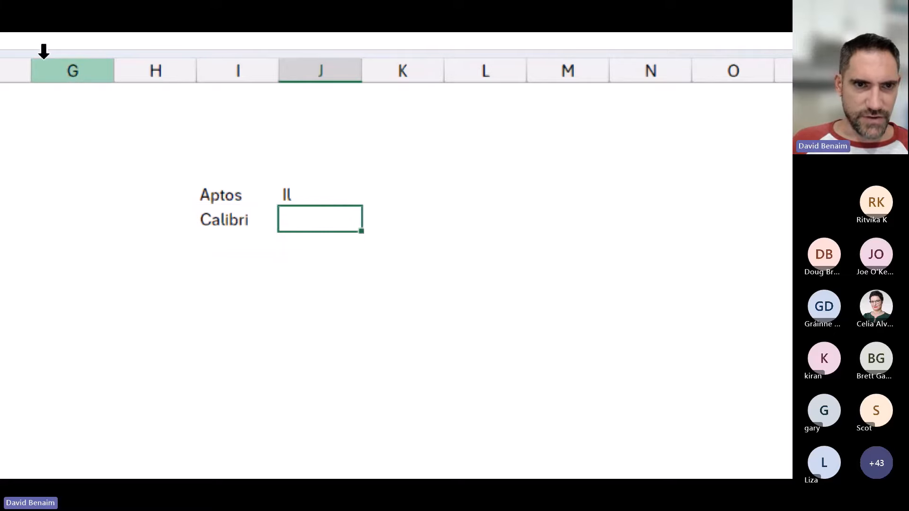
key("alt+h")
key("f")
key("f")
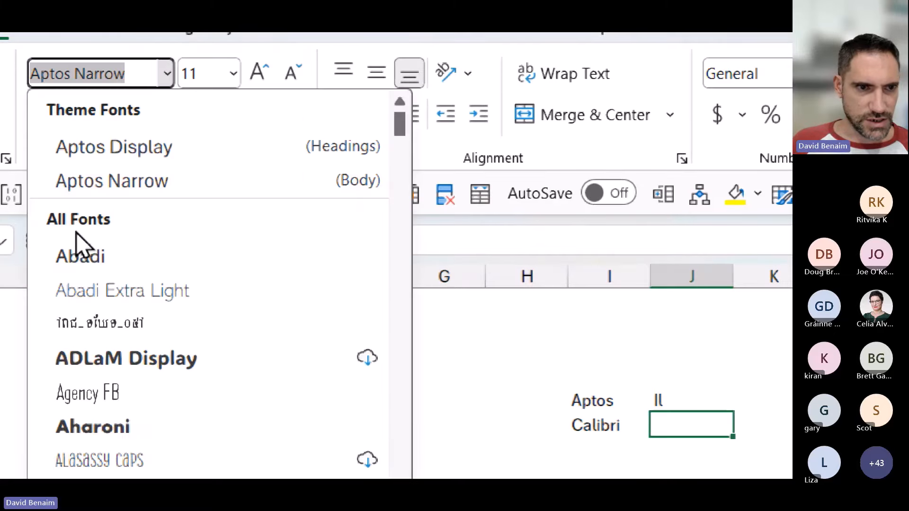
type("Calibri")
scroll(128, 218, "down", 10)
key("Return")
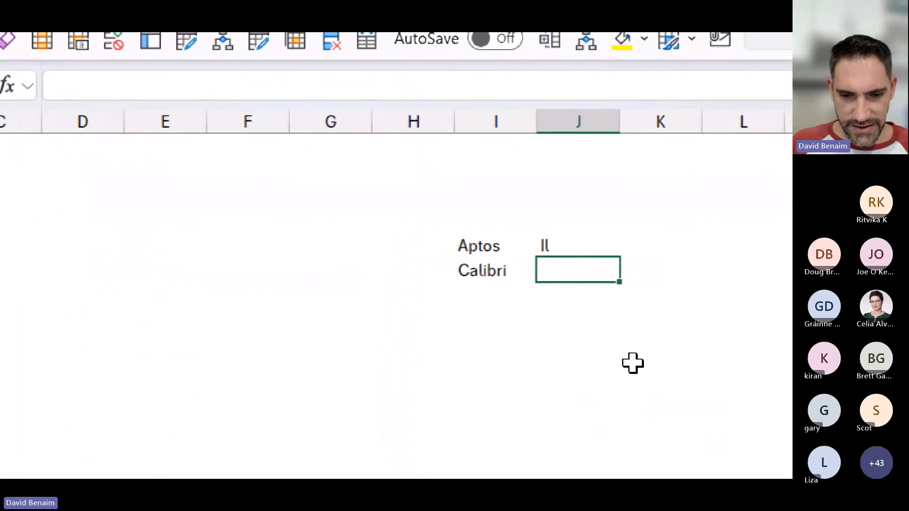
type("Il")
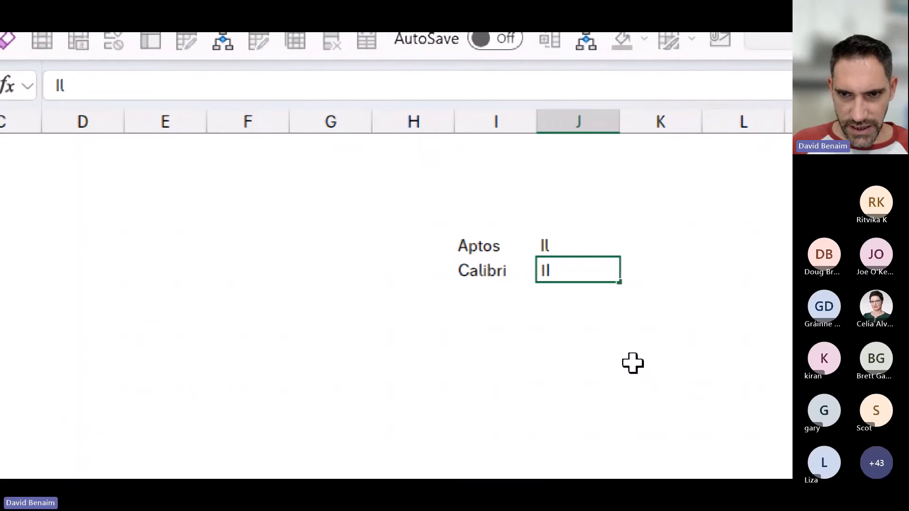
key("Return")
key("Up")
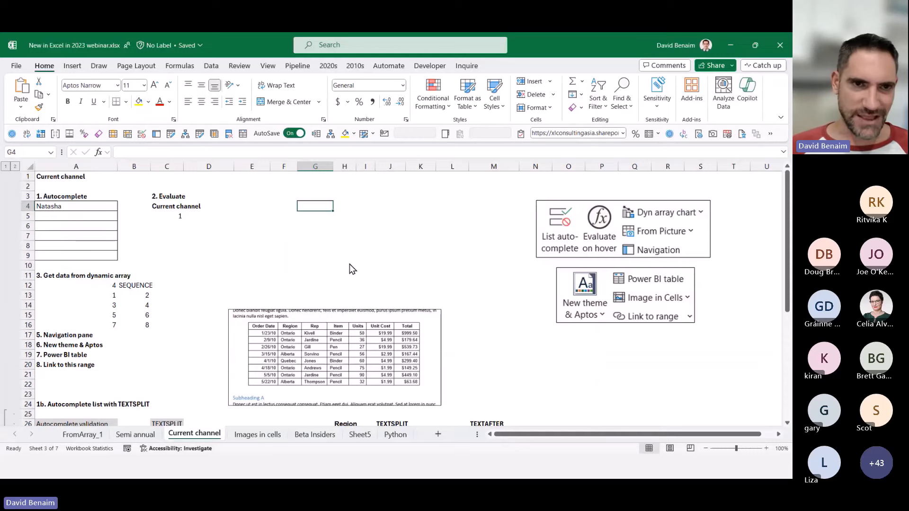
Insert a table of the Dynasties data from the English monarchs Power BI dataset into the Current channel sheet.
key("Right")
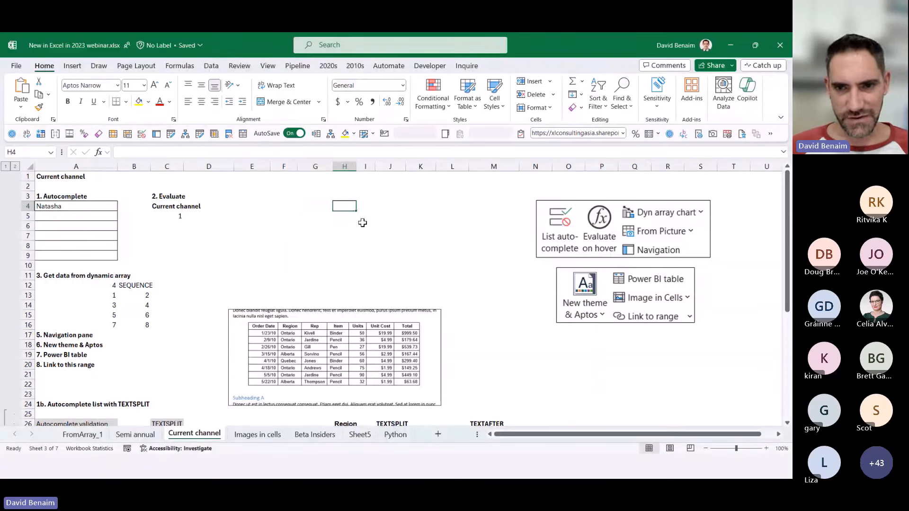
left_click(372, 332)
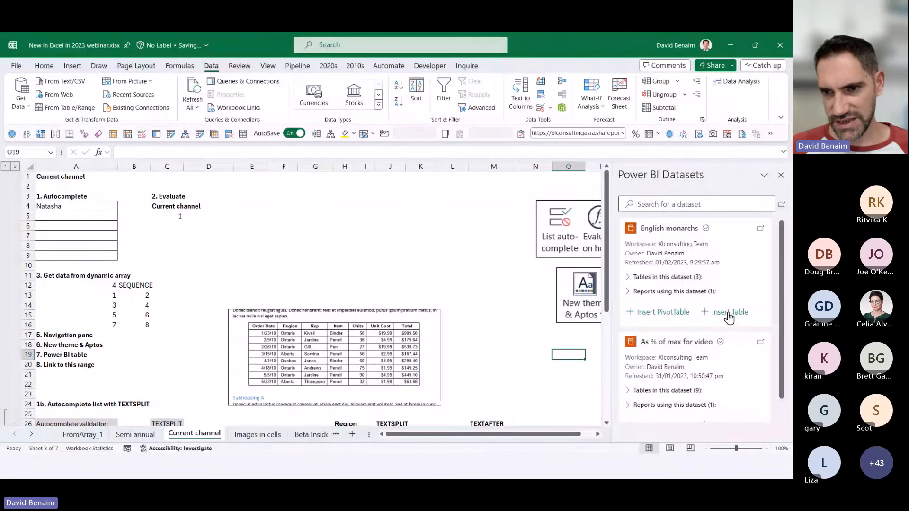
left_click(729, 312)
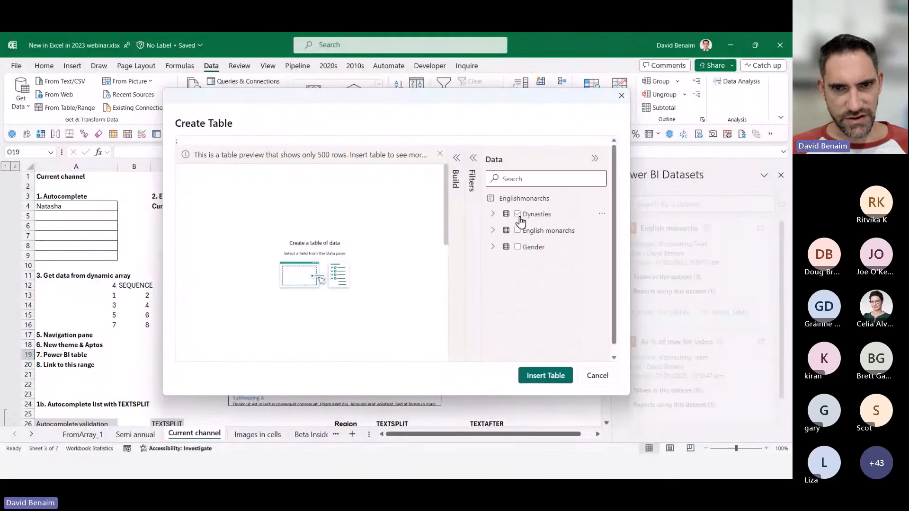
left_click(538, 216)
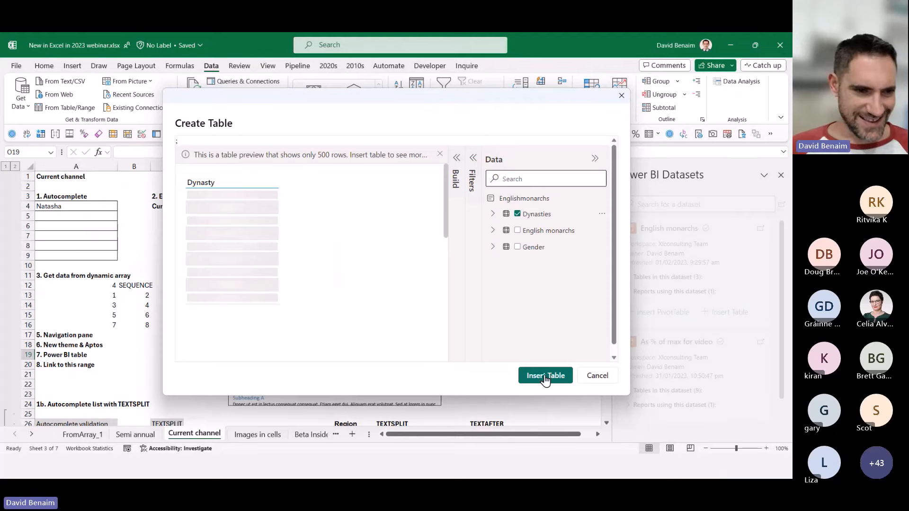
left_click(545, 377)
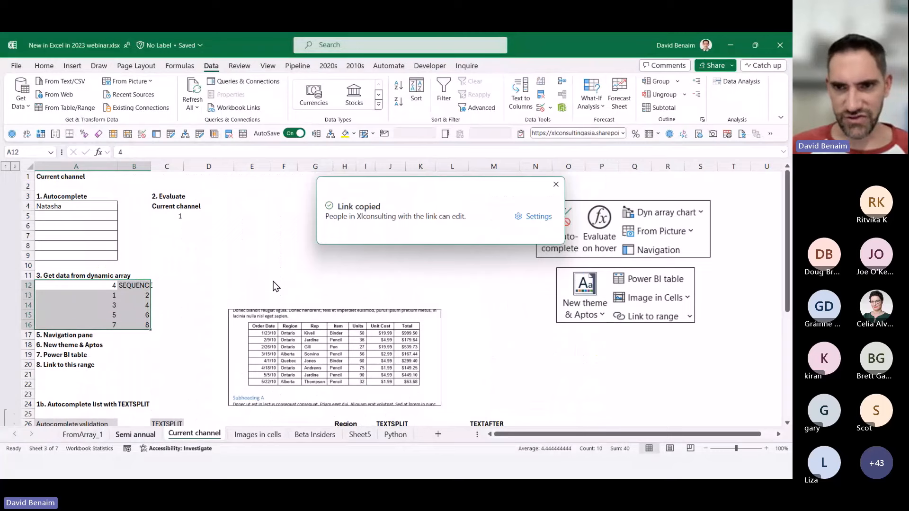
Dismiss the copied-link notice and view the options for linking to the Current channel sheet.
left_click(556, 184)
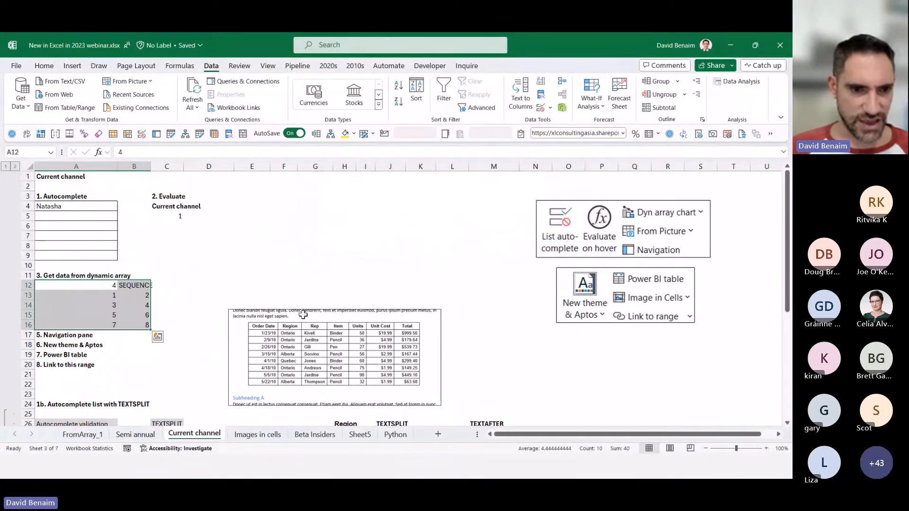
left_click(208, 265)
right_click(195, 434)
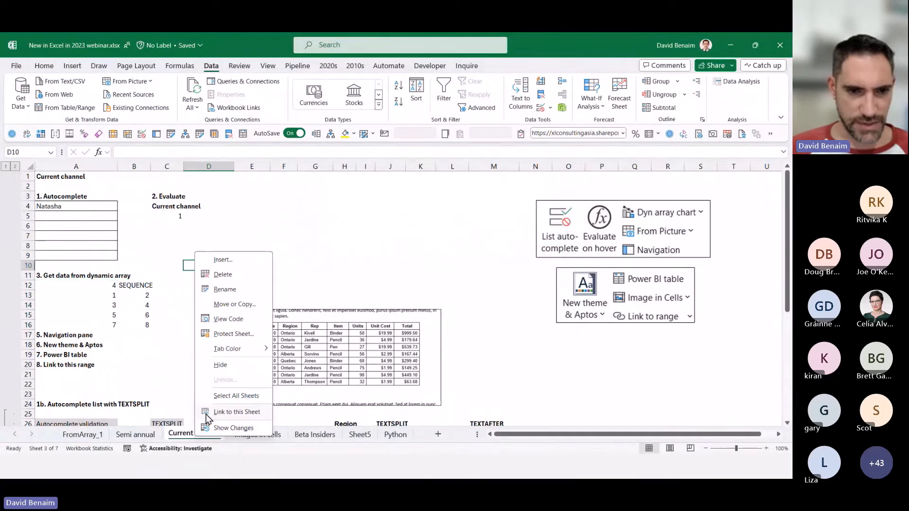
left_click(299, 311)
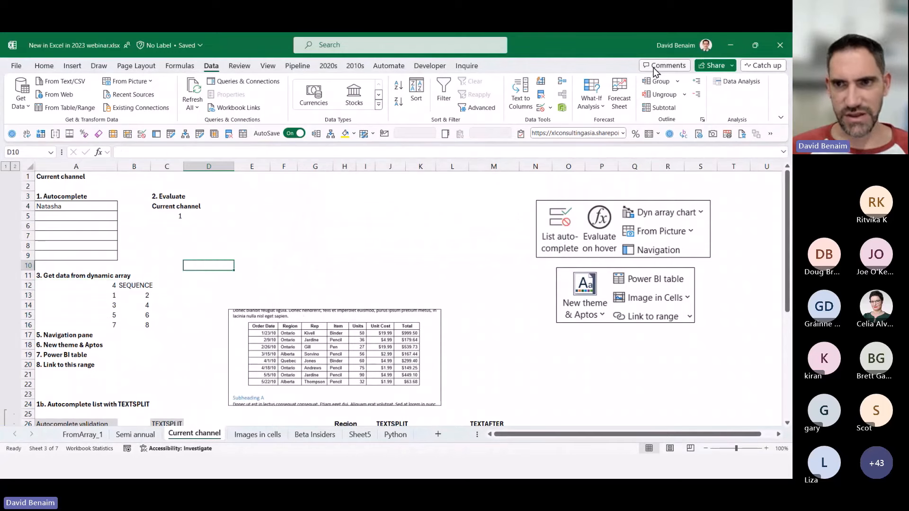
left_click(724, 68)
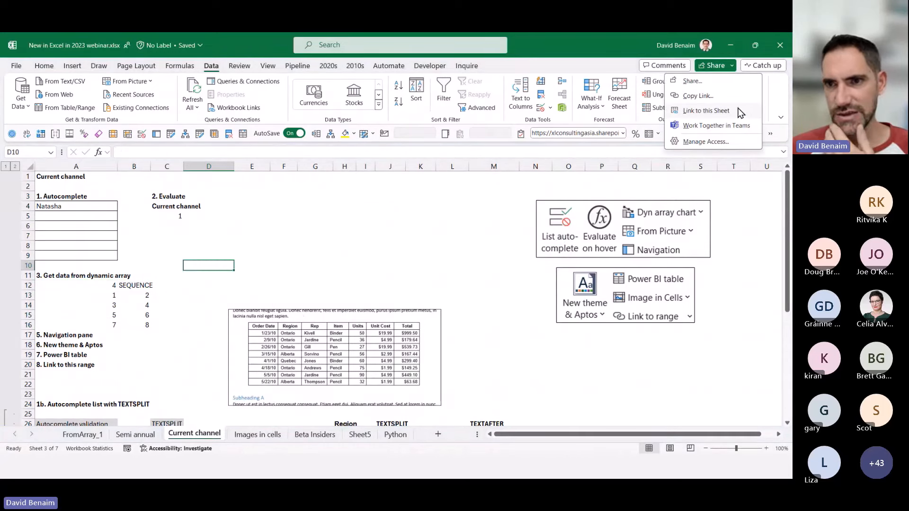
left_click(390, 245)
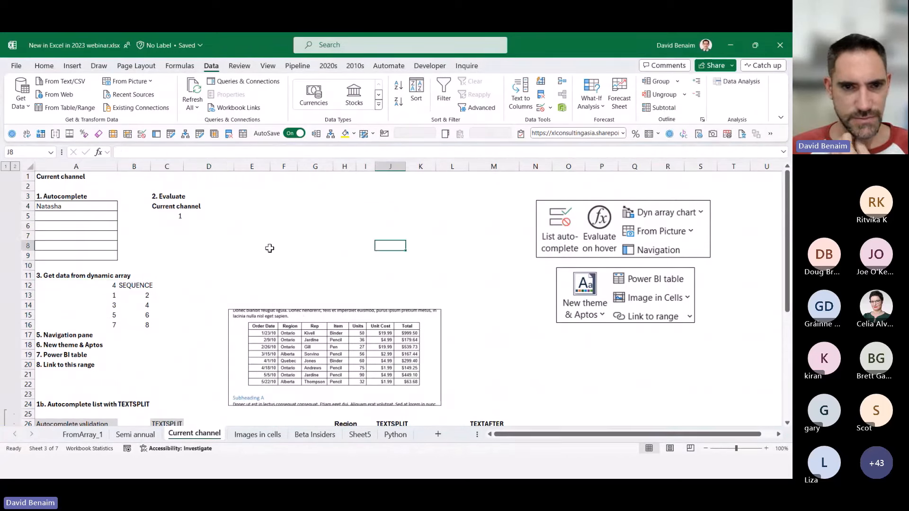
left_click(395, 285)
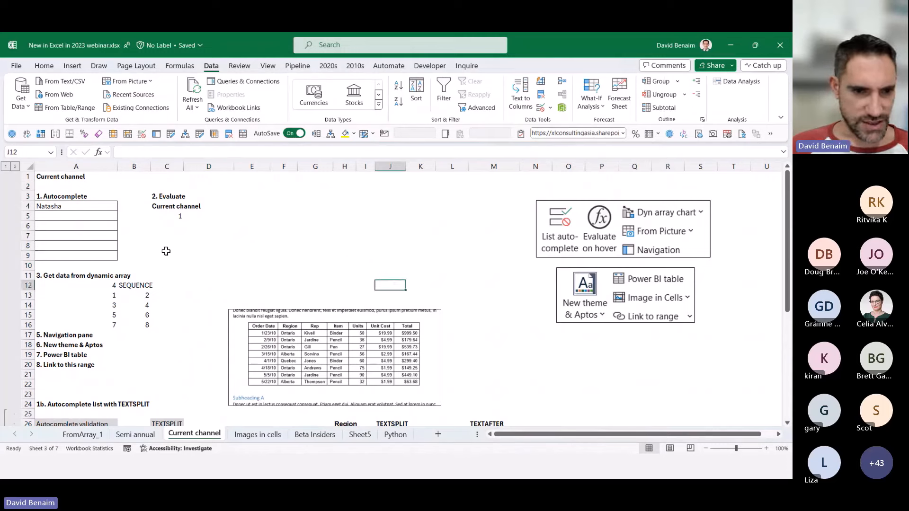
left_click(192, 263)
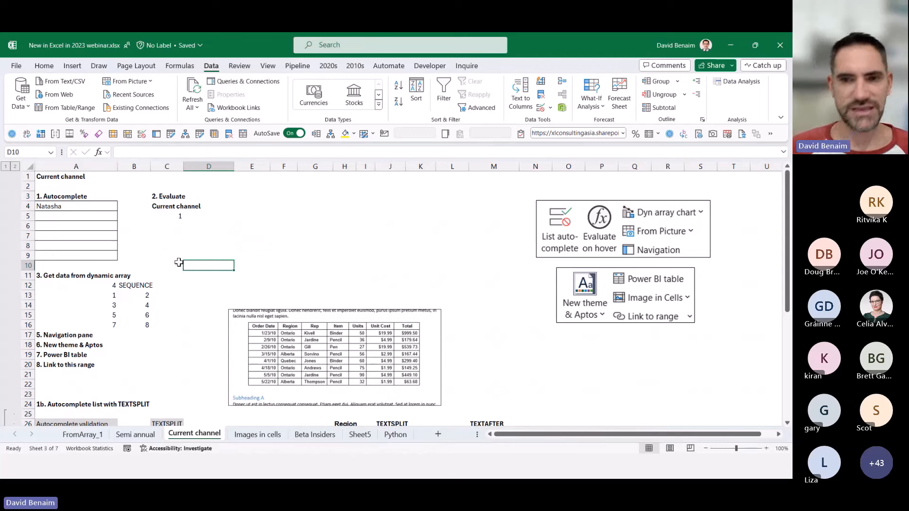
left_click(250, 263)
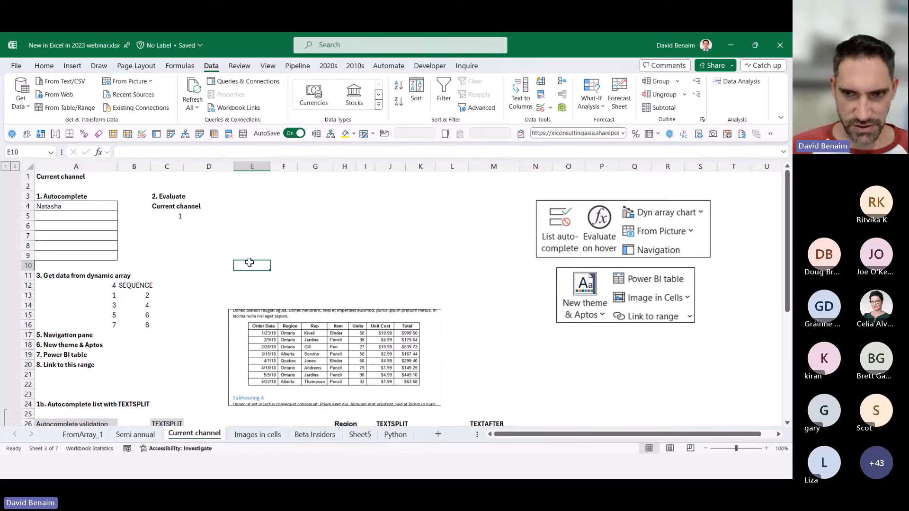
left_click(351, 284)
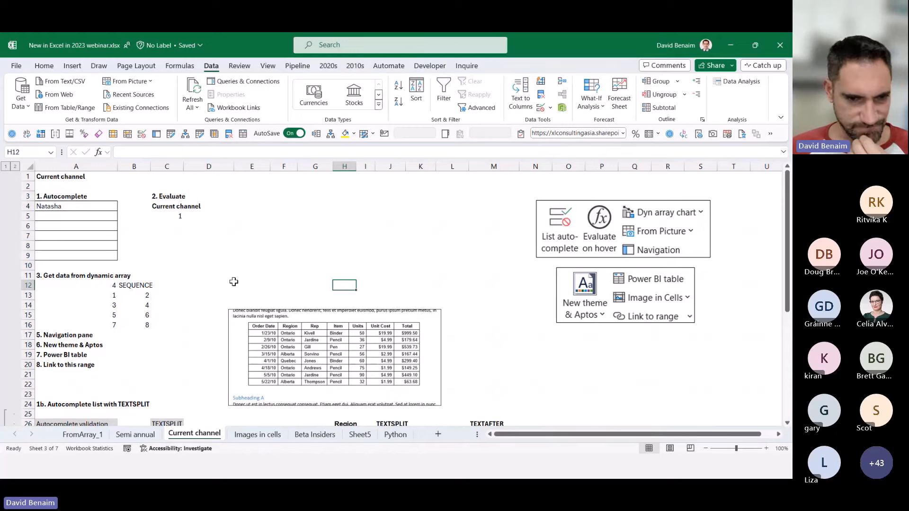
left_click(231, 278)
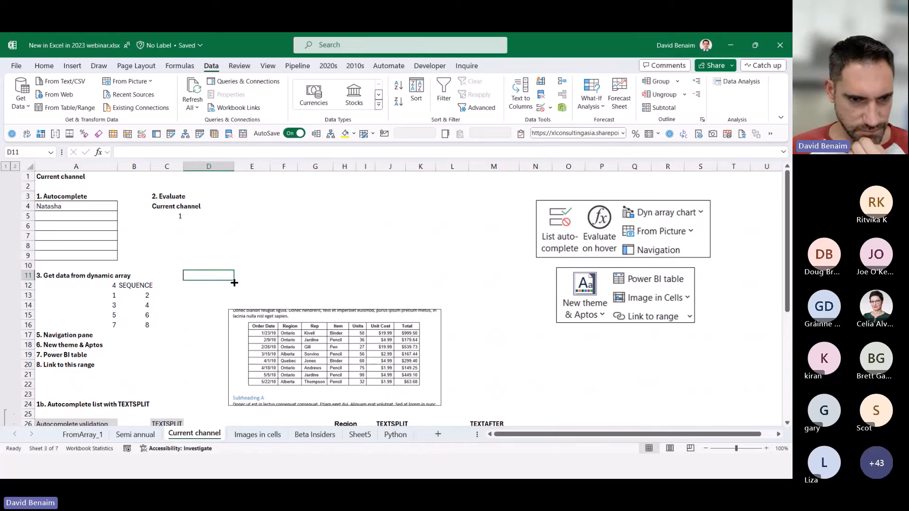
Open the Images in cells sheet and inspect the IMAGE formula behind the picture in cell C7.
left_click(249, 435)
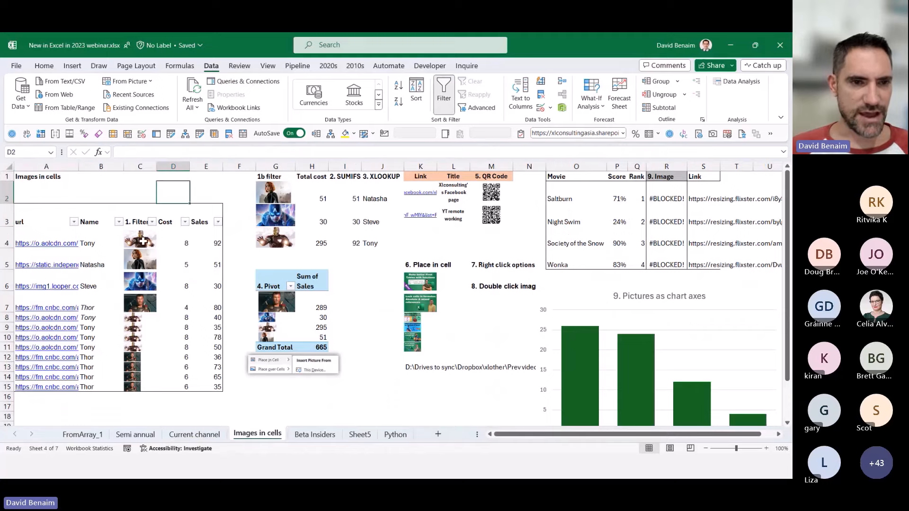
left_click(144, 264)
left_click(142, 298)
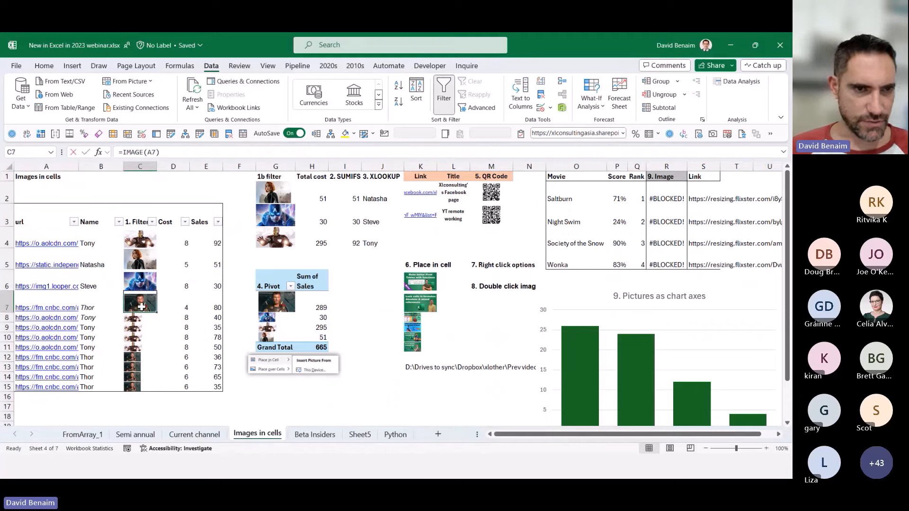
double_click(141, 308)
key("Escape")
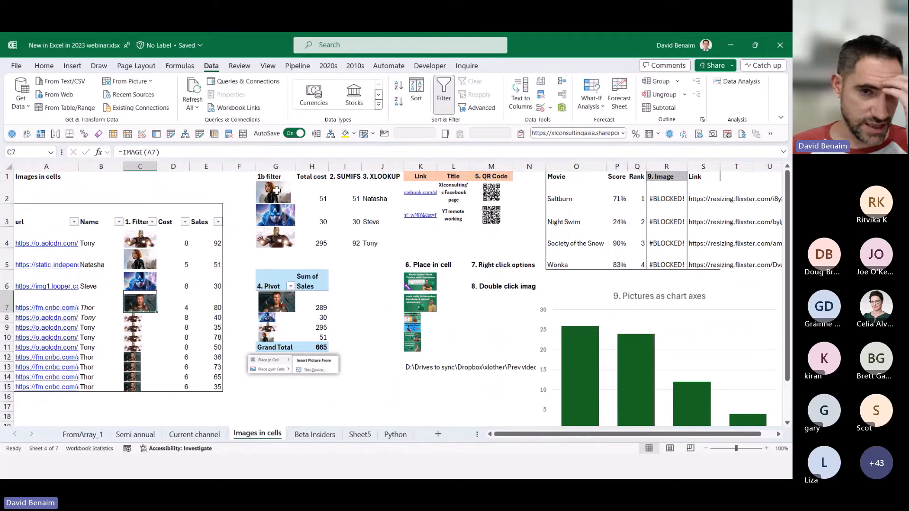
Examine the picture values in the 1b filter column and the SUMIFS formula in cell H4.
left_click(277, 190)
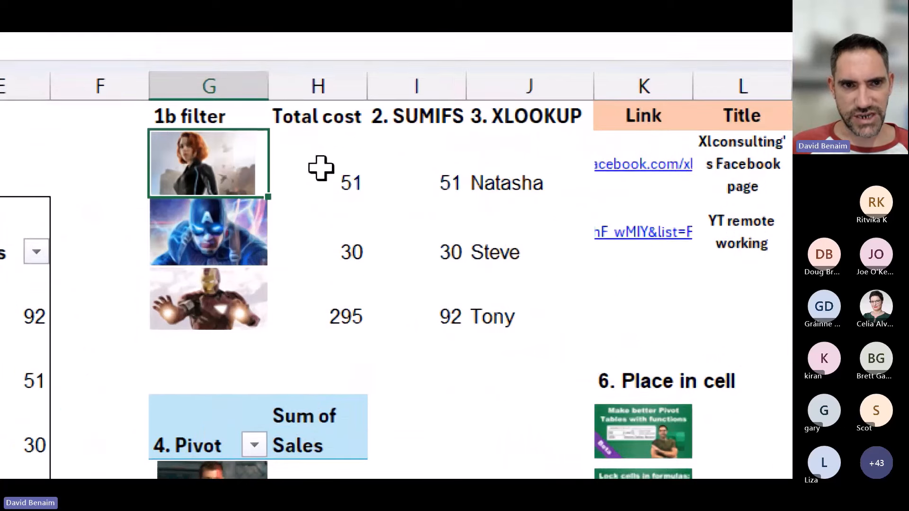
double_click(207, 247)
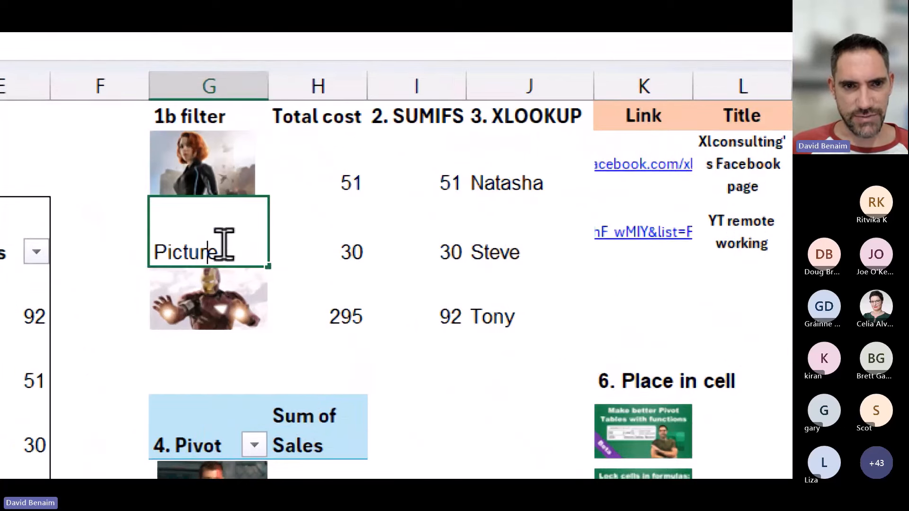
key("Escape")
left_click(348, 282)
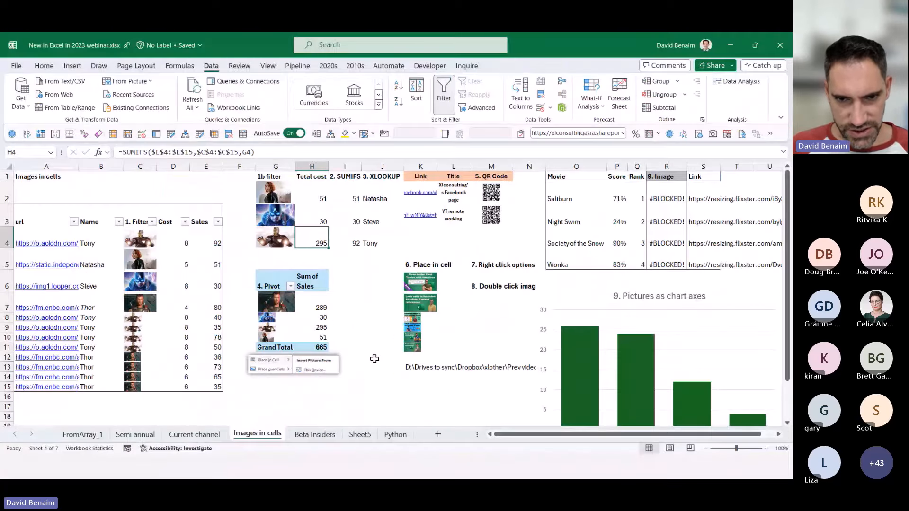
Select the full Thumbnails folder path stored in cell K13, leaving the cell unedited.
left_click(420, 367)
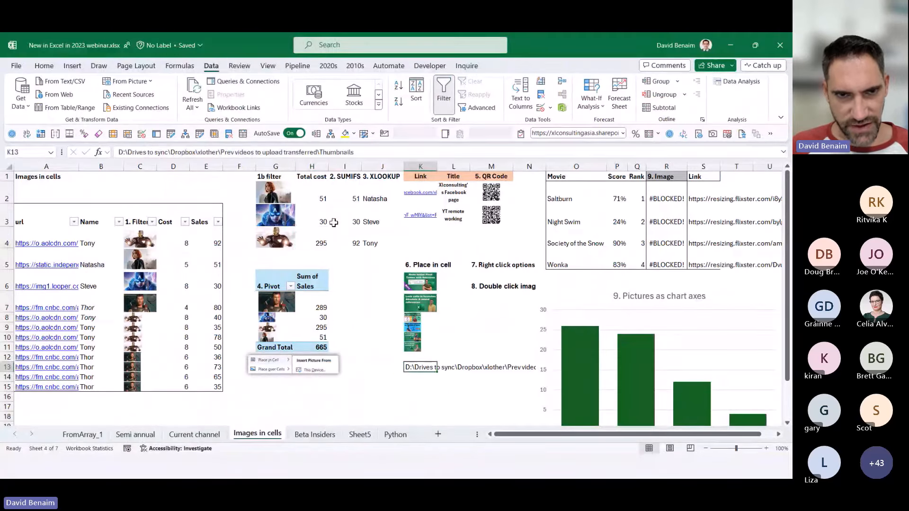
left_click_drag(363, 152, 91, 157)
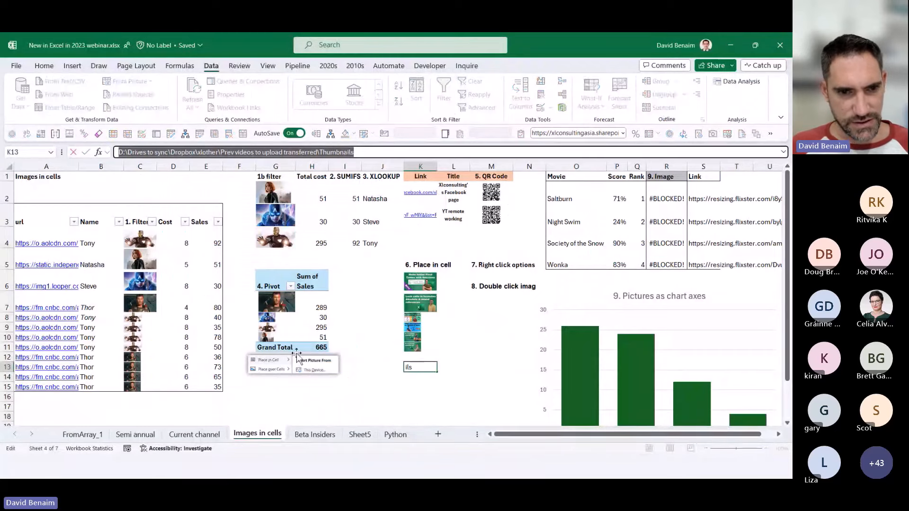
key("Escape")
Increase the height of empty rows 58 to 68 on the Images in cells sheet and select cell A58.
scroll(215, 386, "down", 18)
left_click(166, 216)
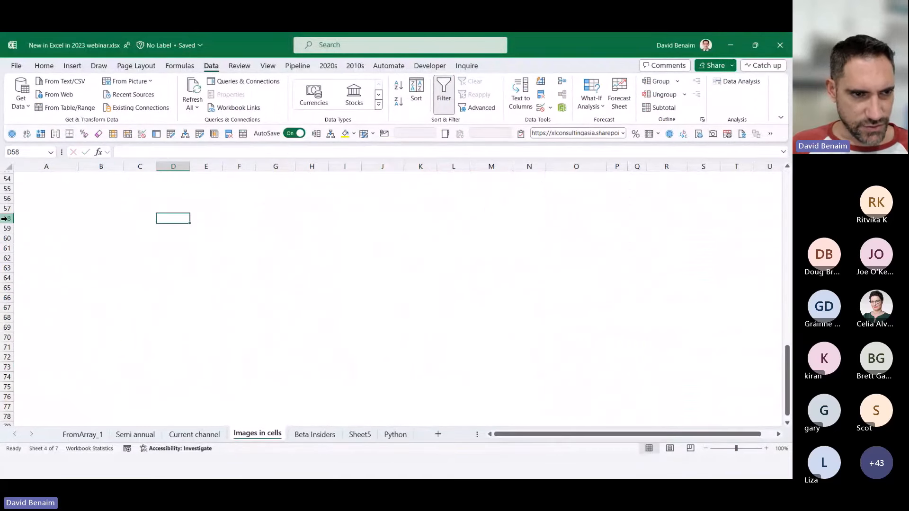
left_click_drag(7, 216, 6, 356)
left_click(154, 232)
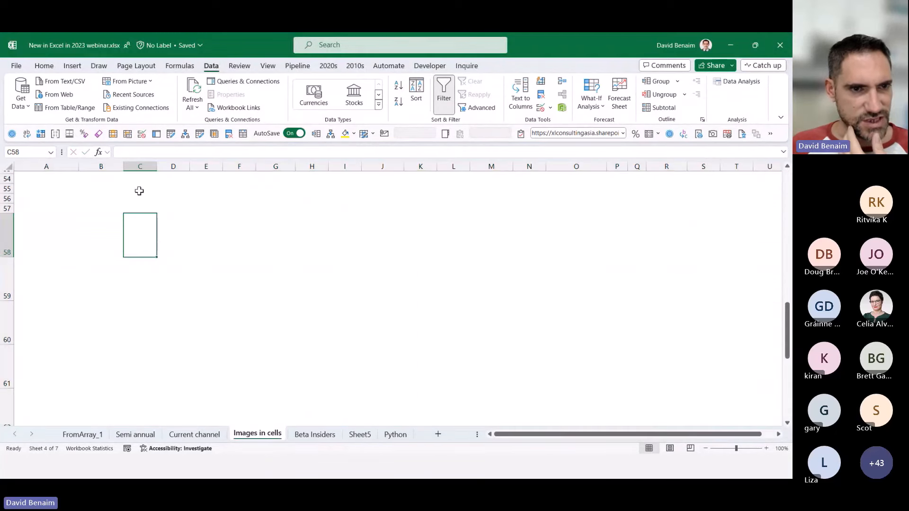
left_click(75, 226)
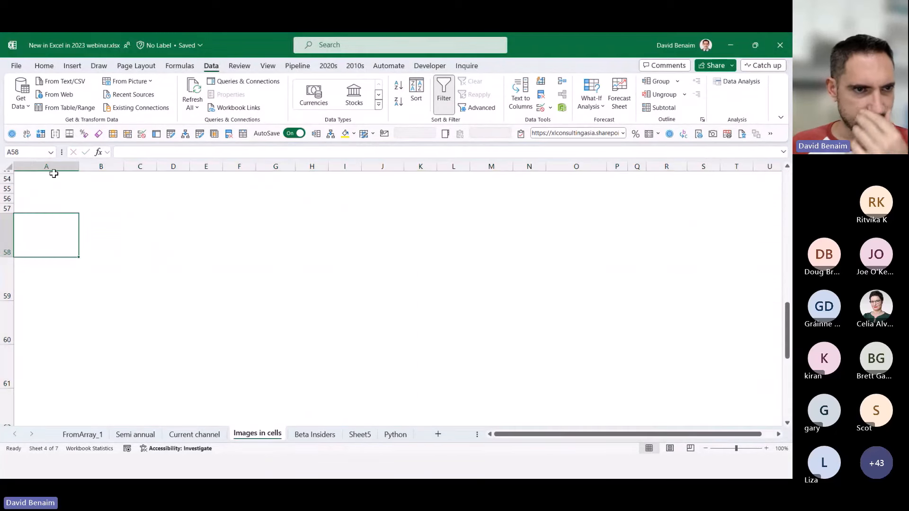
Start placing pictures in cells from this device at A58, opening the copied Thumbnails folder path as the source.
left_click(72, 66)
left_click(127, 100)
mouse_move(160, 135)
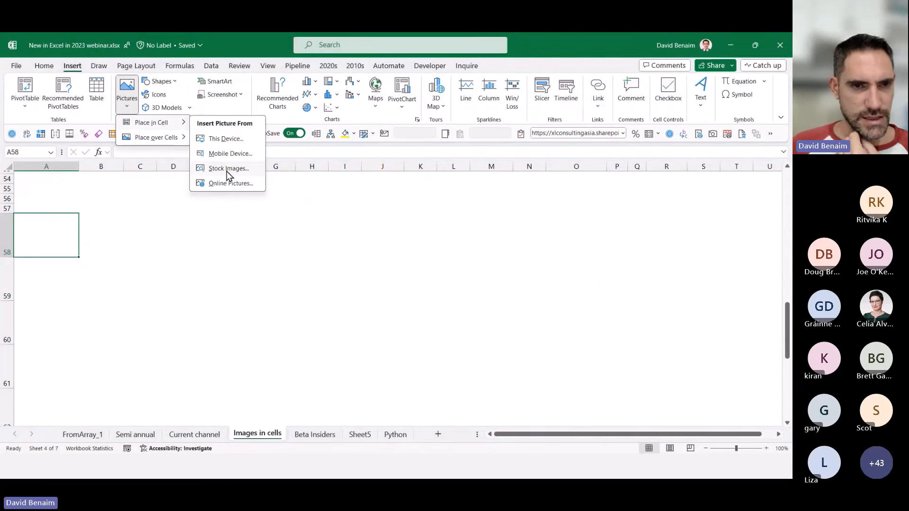
left_click(236, 139)
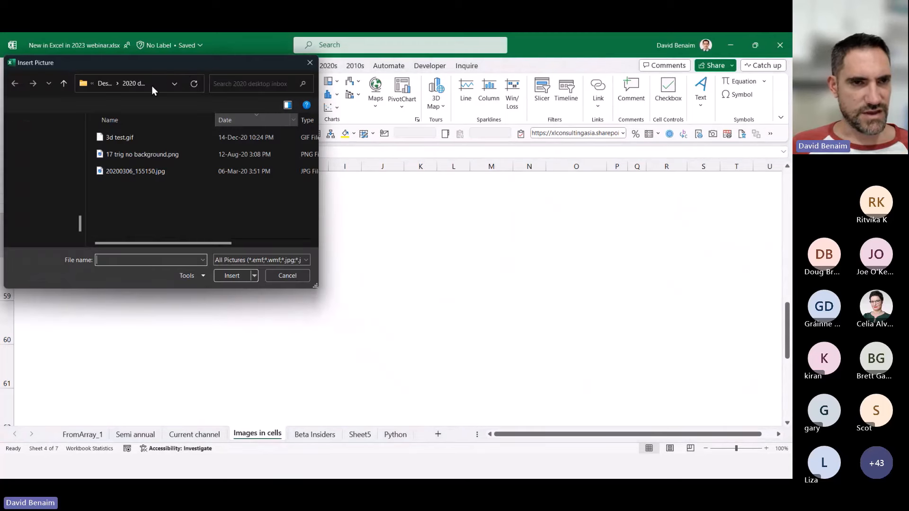
left_click(152, 83)
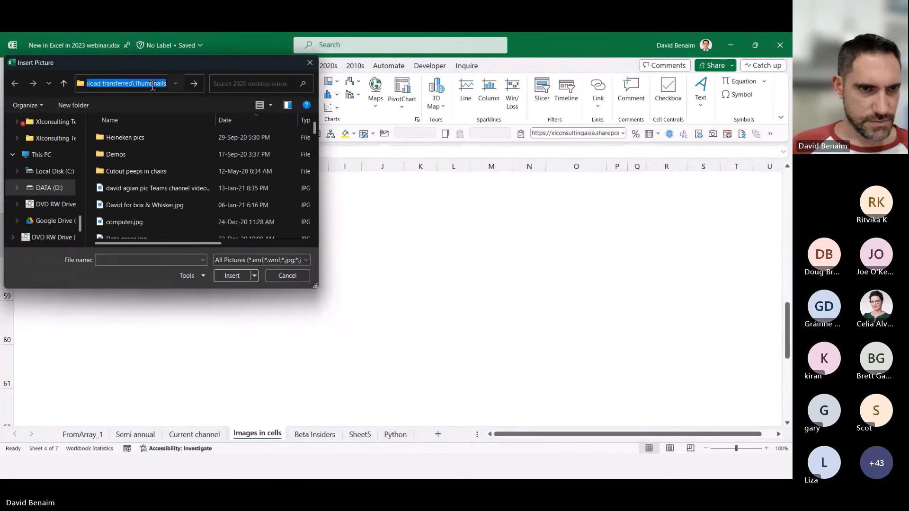
key("ctrl+v")
key("Return")
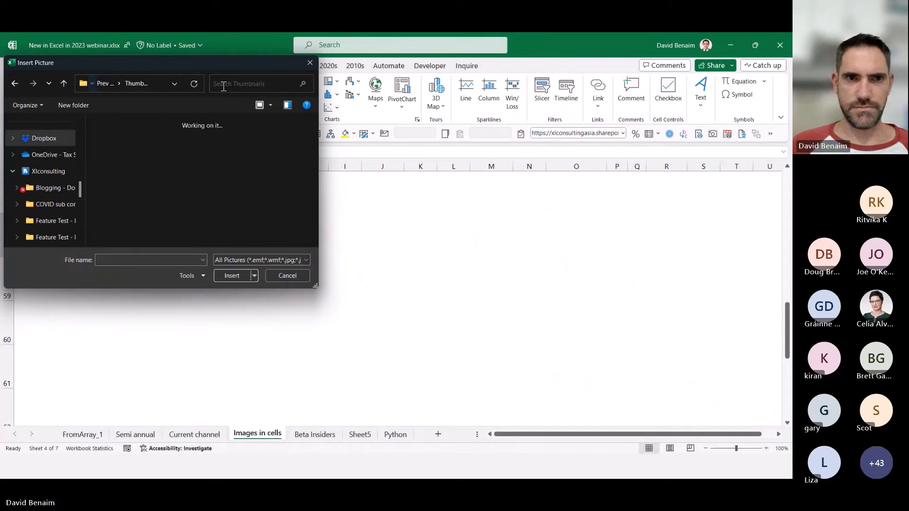
Insert the nine consecutive thumbnails from Excel copilot compared.jpg through Excel comedy 22 Aug 23.jpg into the cells.
left_click(120, 145)
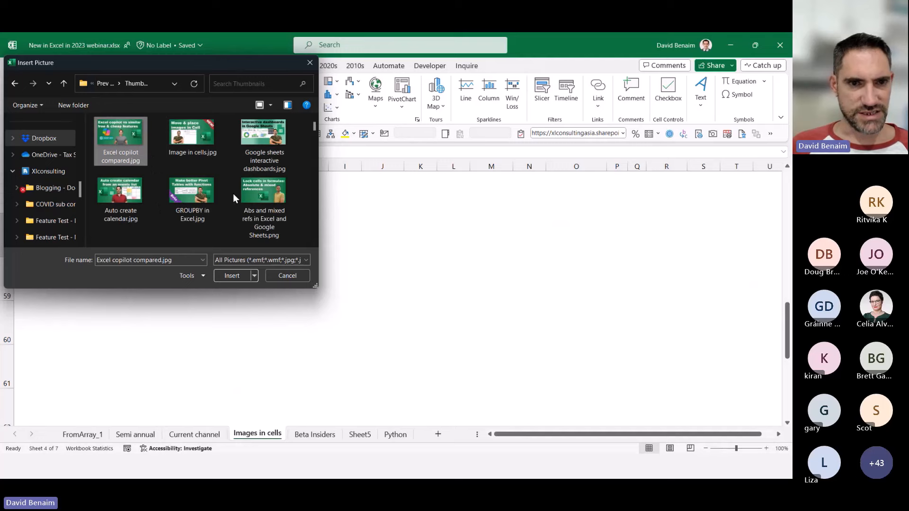
scroll(241, 201, "down", 1)
left_click(255, 214, "shift")
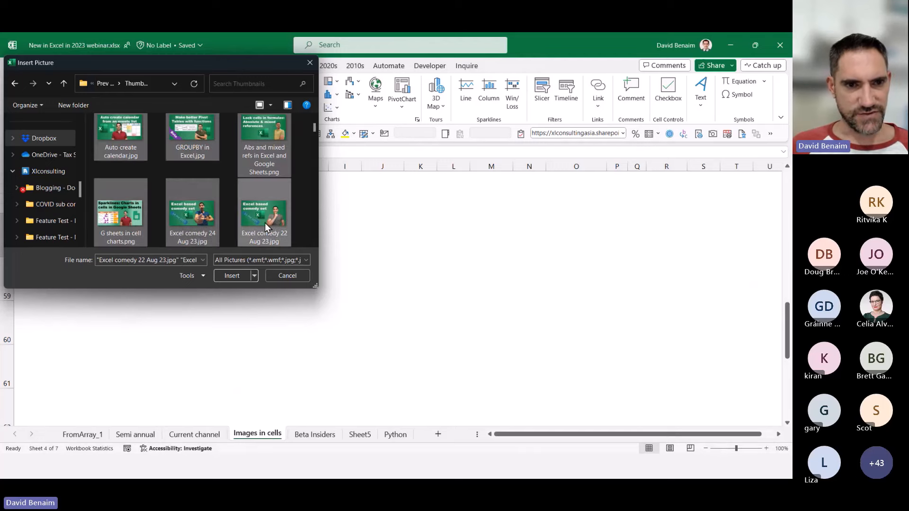
left_click(232, 276)
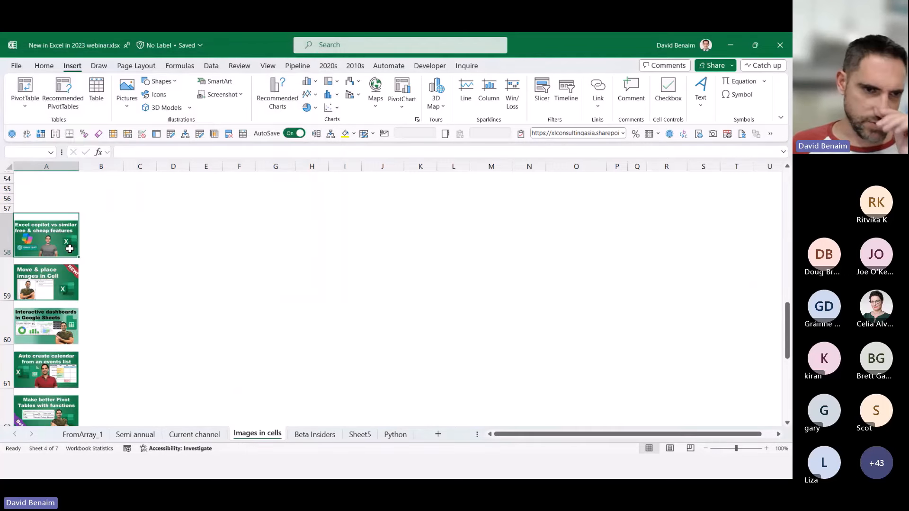
Examine the inserted thumbnails cell by cell in A58 to A66, checking the value each cell holds.
left_click(66, 275)
left_click(62, 335)
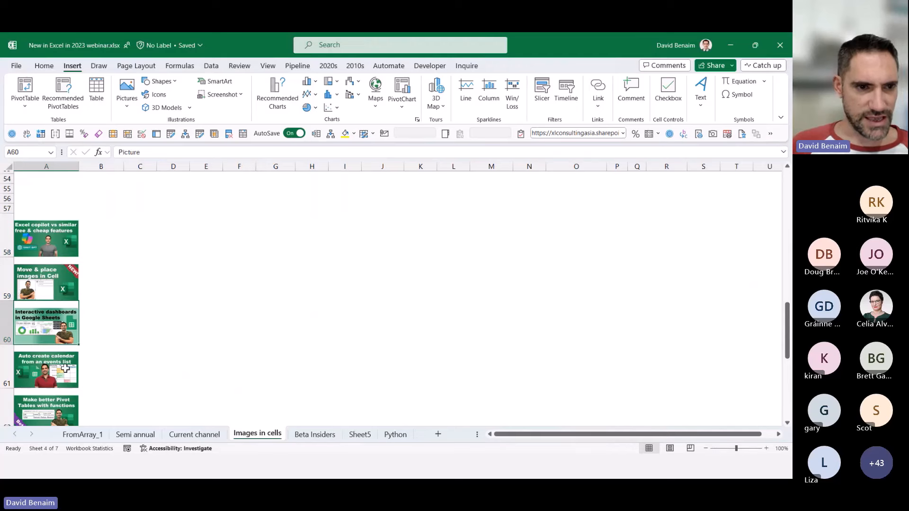
left_click(65, 369)
left_click(59, 413)
scroll(66, 400, "down", 5)
left_click(55, 368)
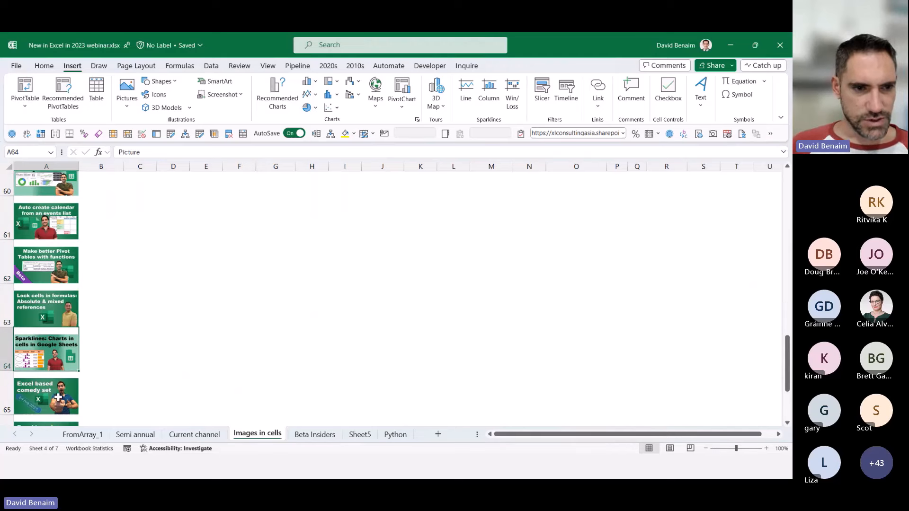
left_click(58, 398)
scroll(66, 393, "down", 3)
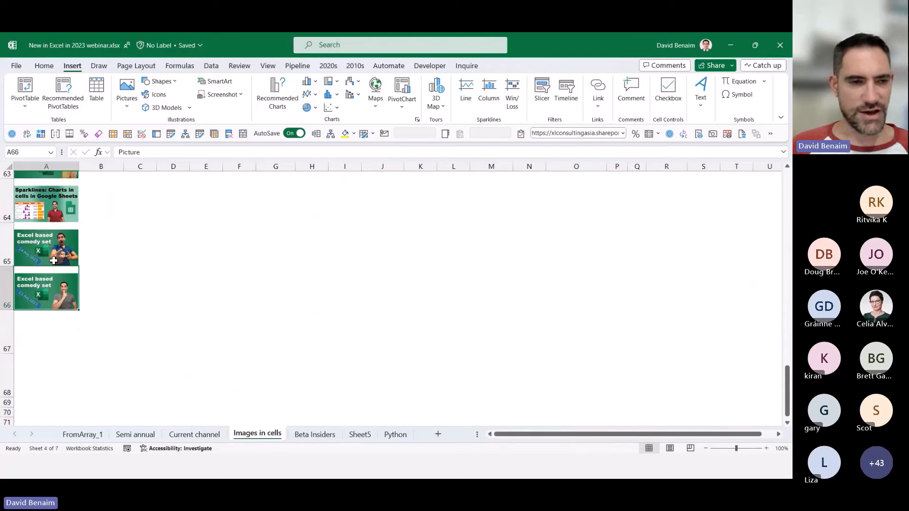
key("Up")
key("Up")
key("Up")
key("Up")
key("Up")
key("Up")
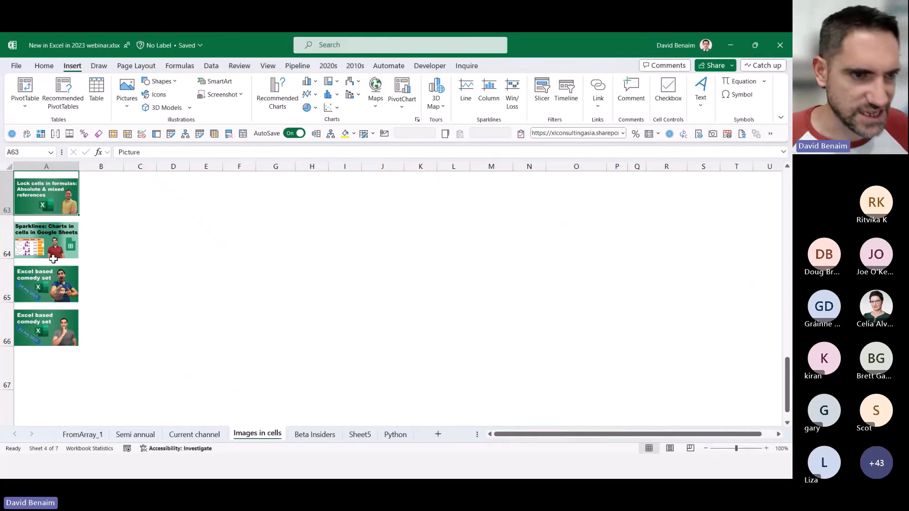
key("Up")
key("Up")
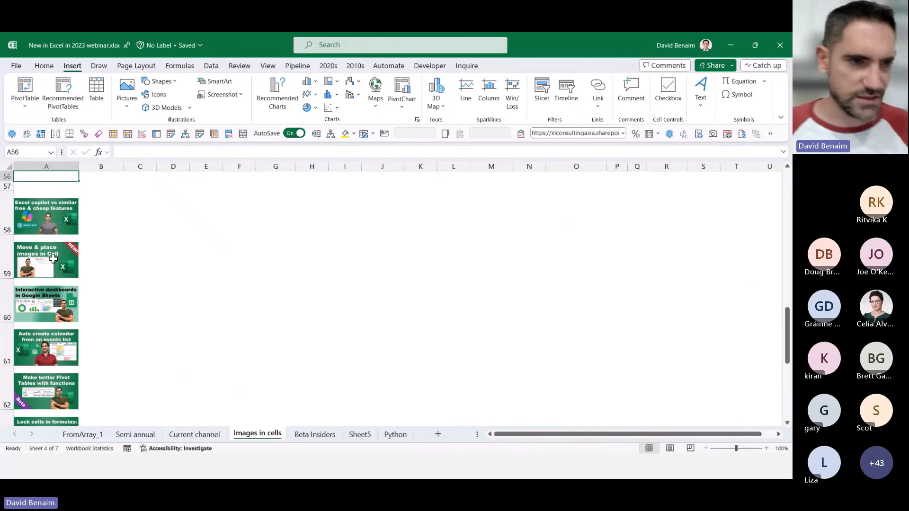
key("Down")
key("Down")
key("Down")
key("Down")
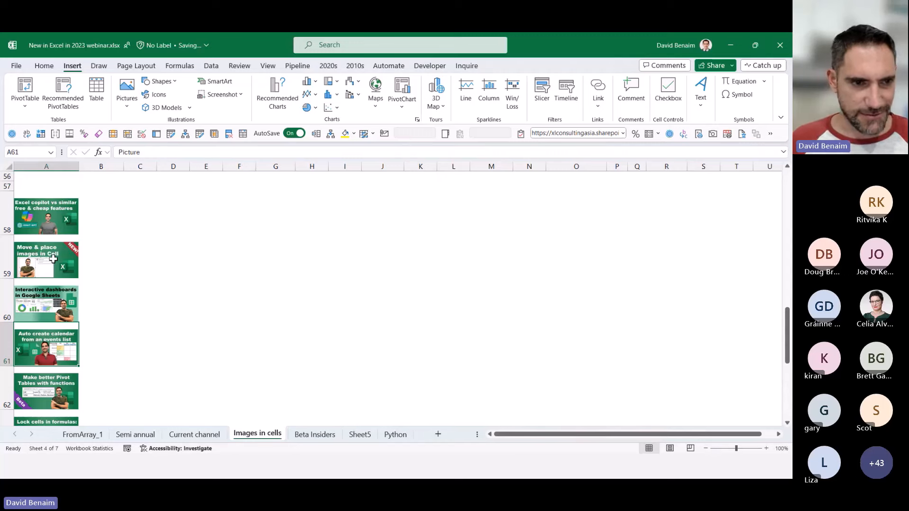
Undo the text entered over the picture in cell A58 and delete the large picture that references that cell.
left_click(52, 228)
scroll(272, 278, "up", 10)
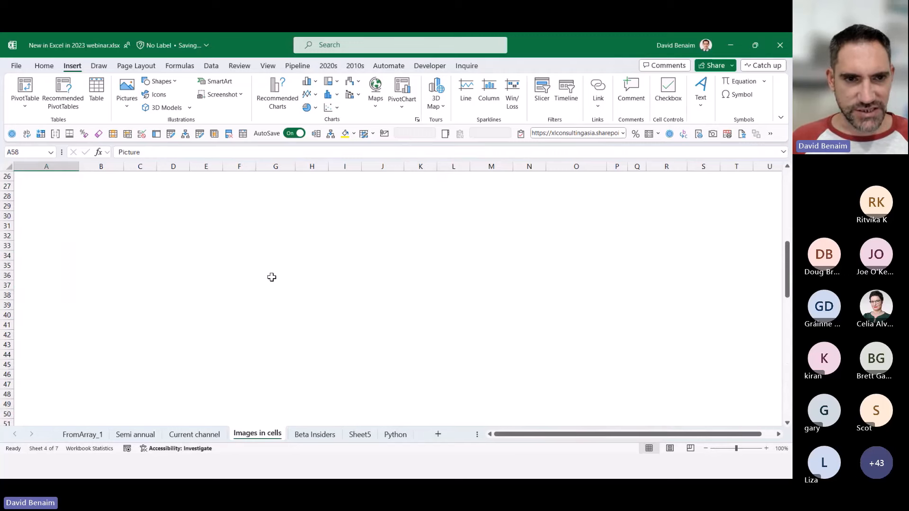
scroll(271, 278, "down", 10)
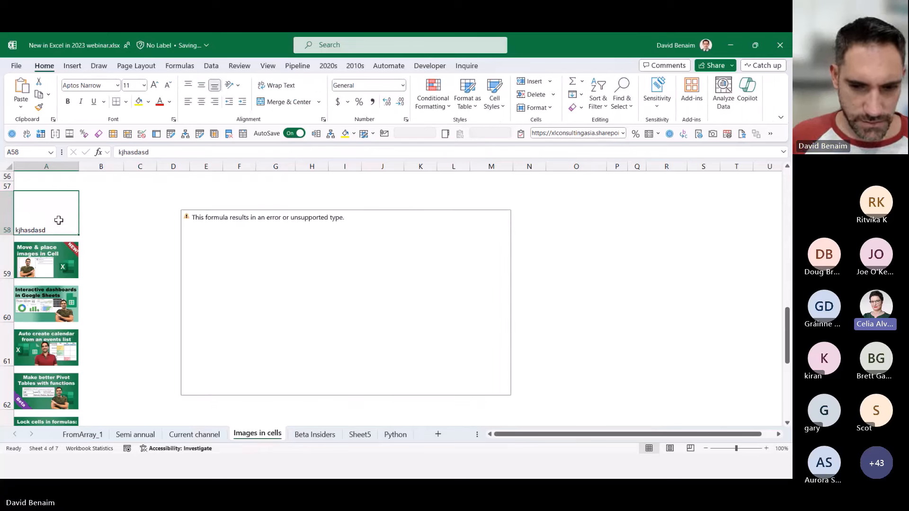
key("ctrl+z")
left_click(253, 271)
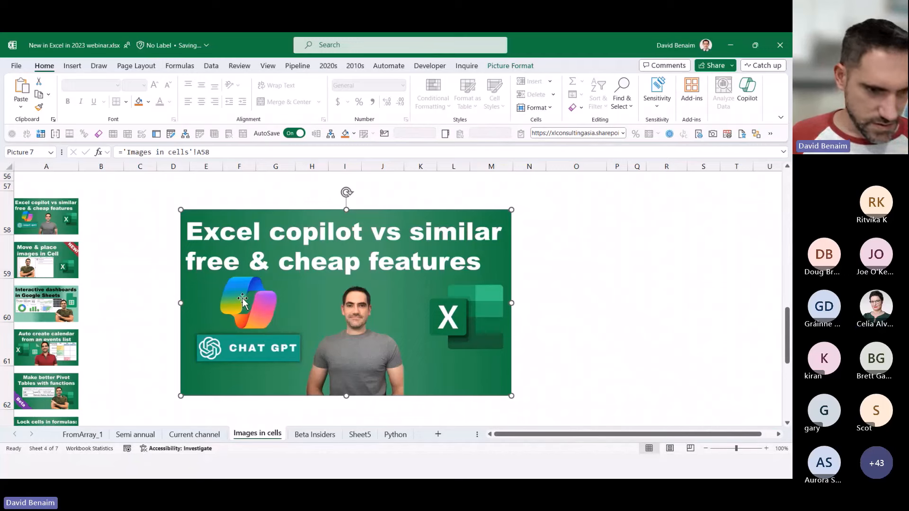
left_click(144, 263)
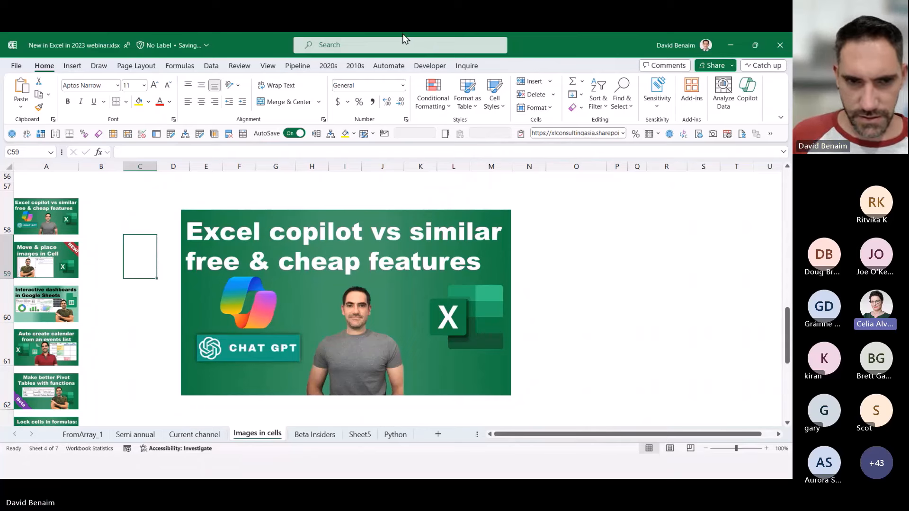
left_click(376, 238)
key("Delete")
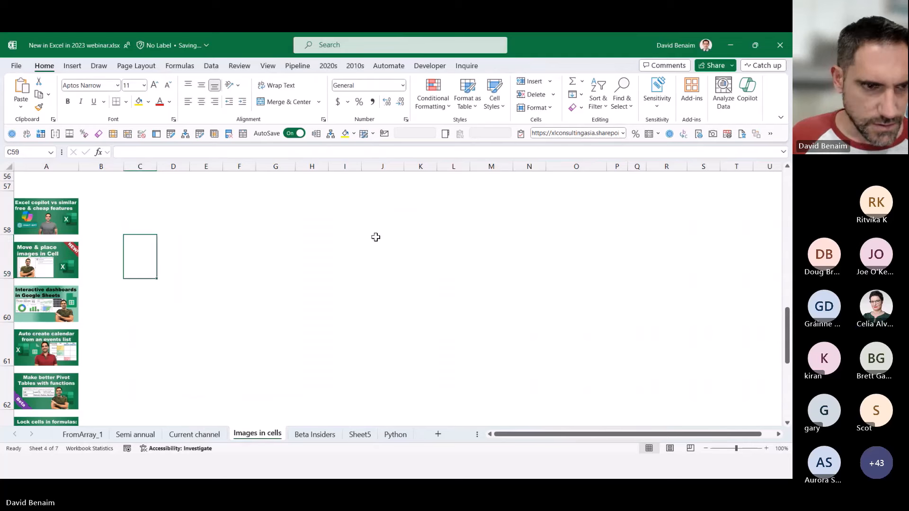
Clear all the thumbnails placed in column A from cell A58 downward.
key("ctrl+Left")
key("ctrl+Up")
key("ctrl+shift+Down")
key("shift+Down")
key("BackSpace")
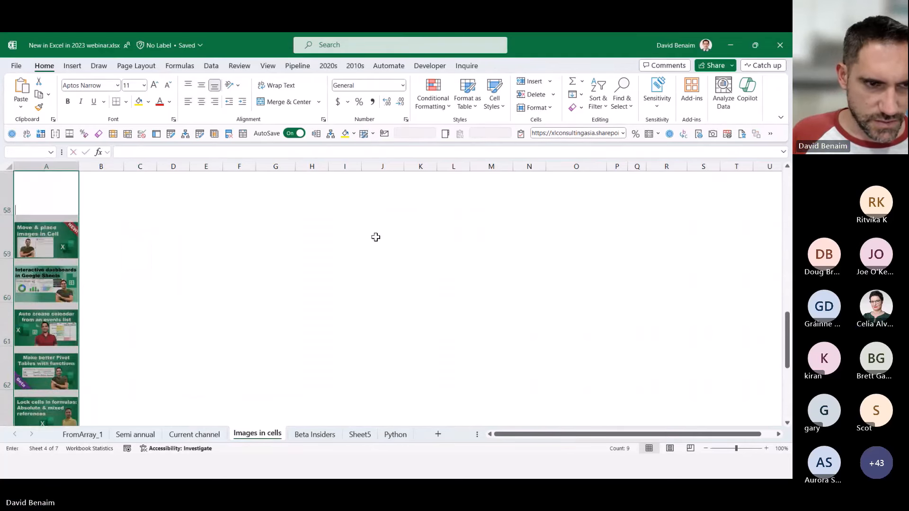
key("ctrl+Return")
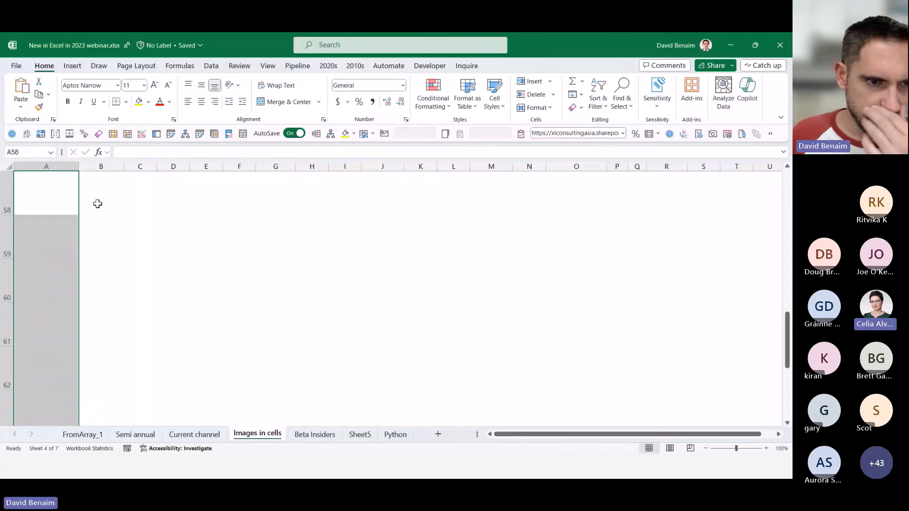
Create a reference picture from the in-cell image in A58 and move it off that cell, down over the neighbouring columns.
right_click(45, 197)
mouse_move(148, 195)
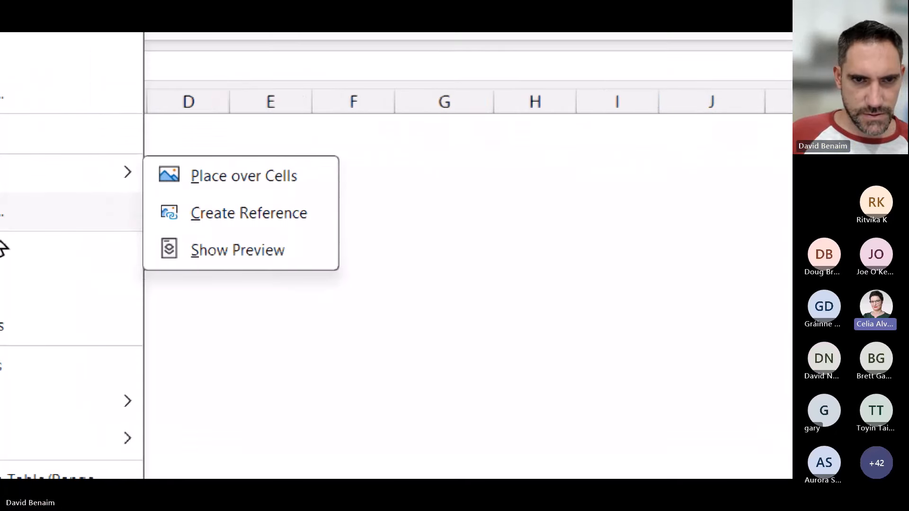
mouse_move(291, 174)
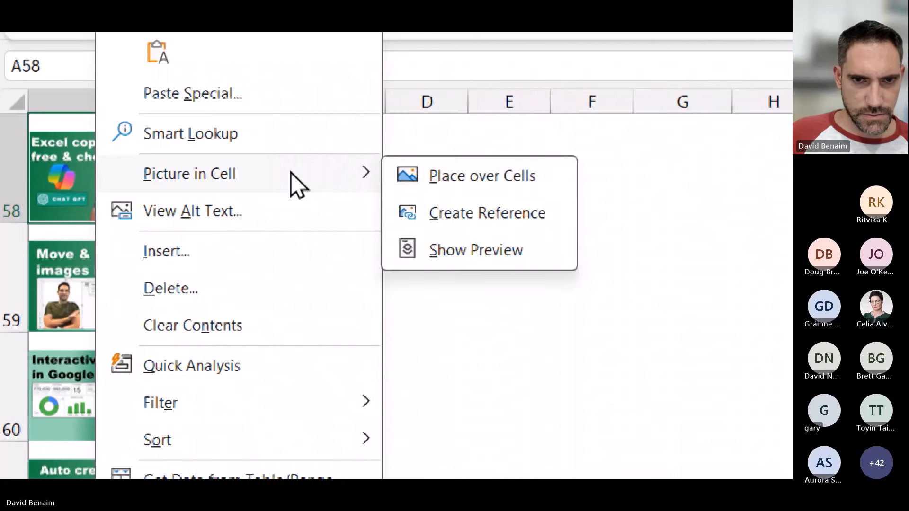
left_click(527, 217)
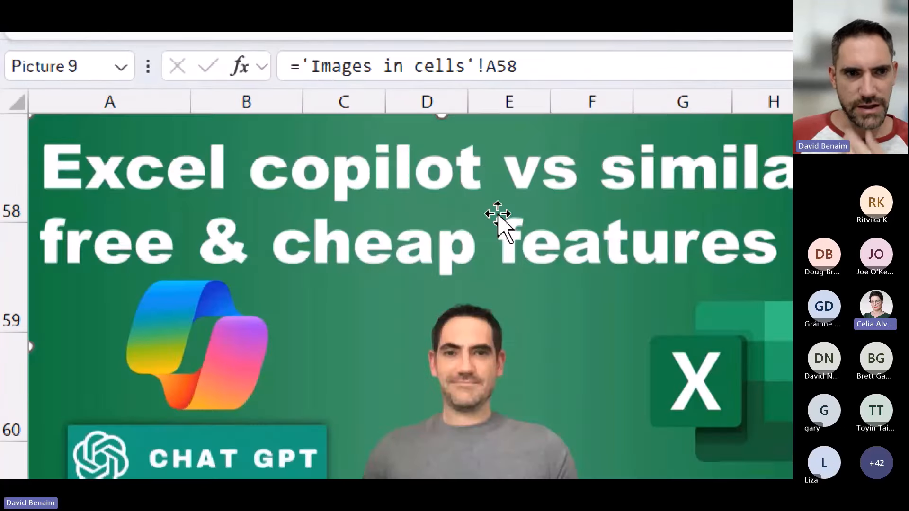
left_click_drag(435, 301, 493, 357)
key("super+minus")
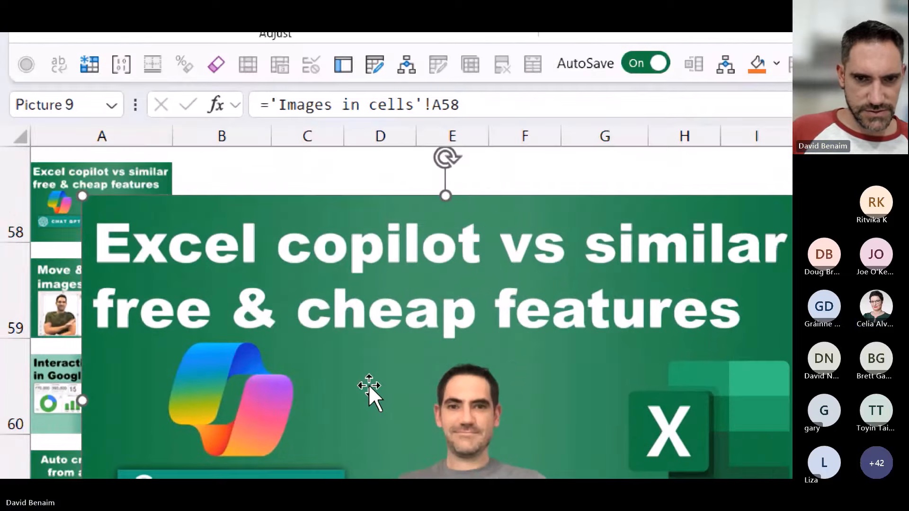
key("super+minus")
key("super+minus")
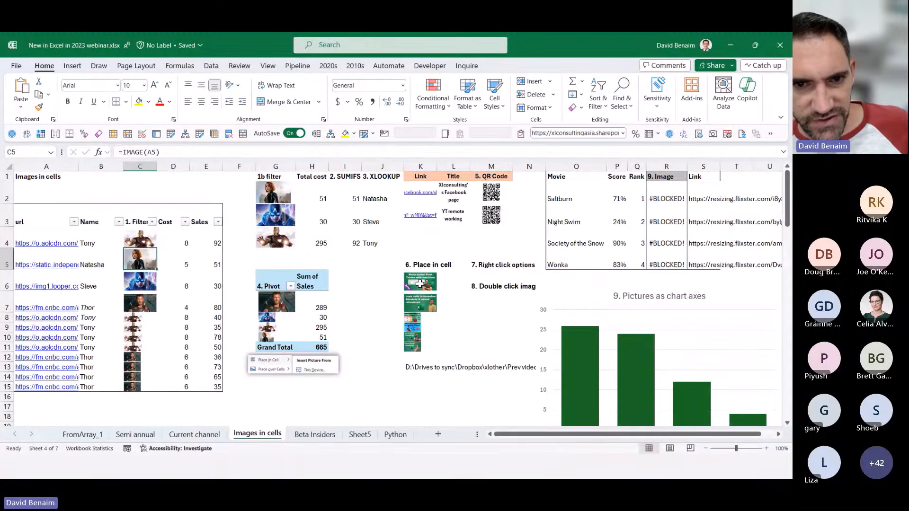
Show the enlarged preview of the in-cell picture in K6, close it, and select the picture in K7.
right_click(419, 284)
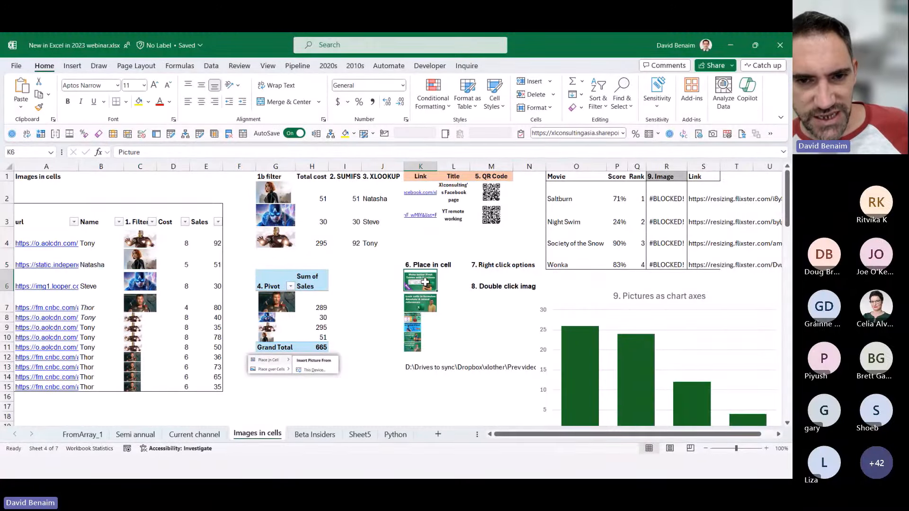
mouse_move(482, 149)
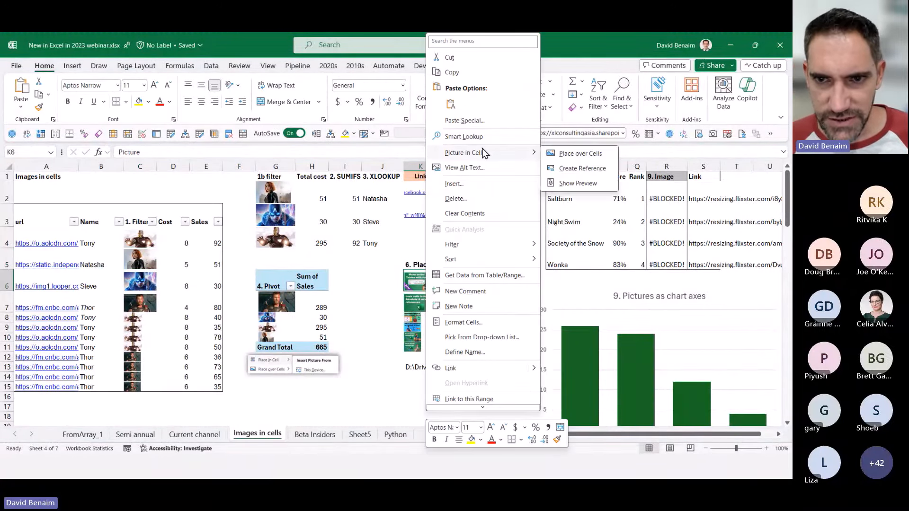
left_click(565, 183)
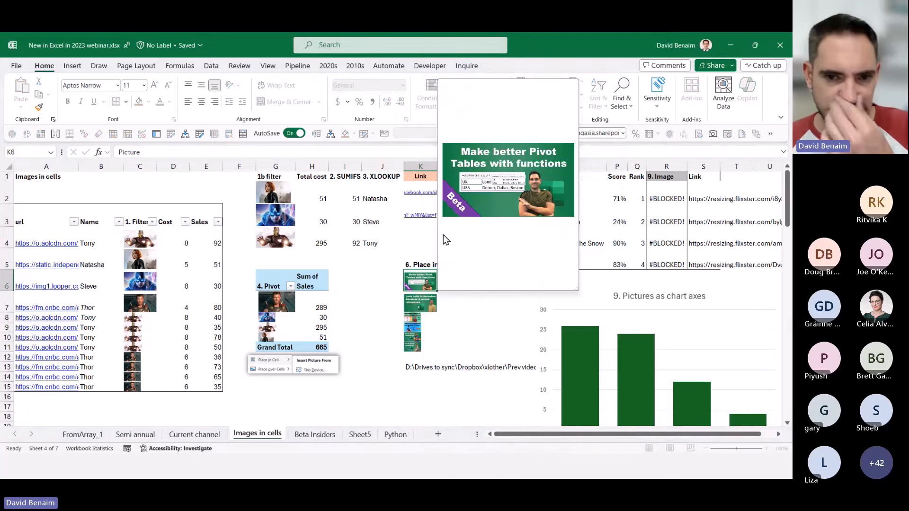
left_click(377, 283)
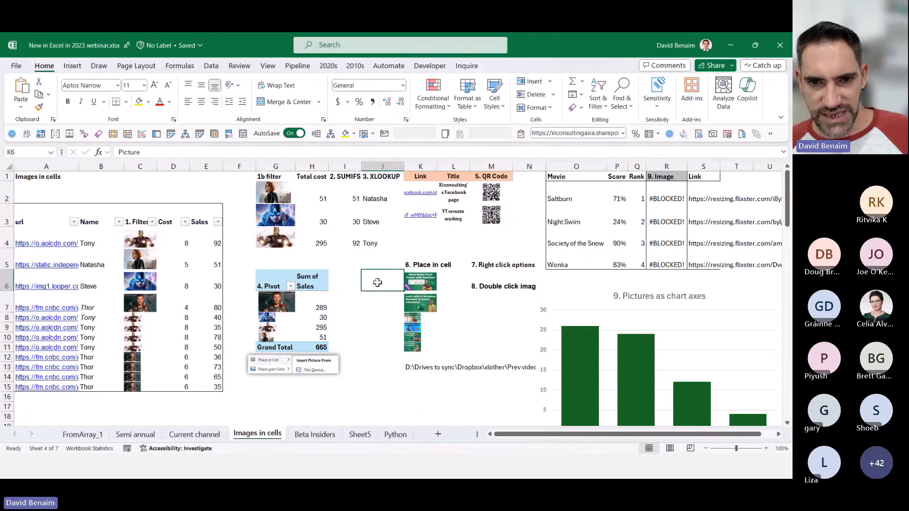
left_click(418, 296)
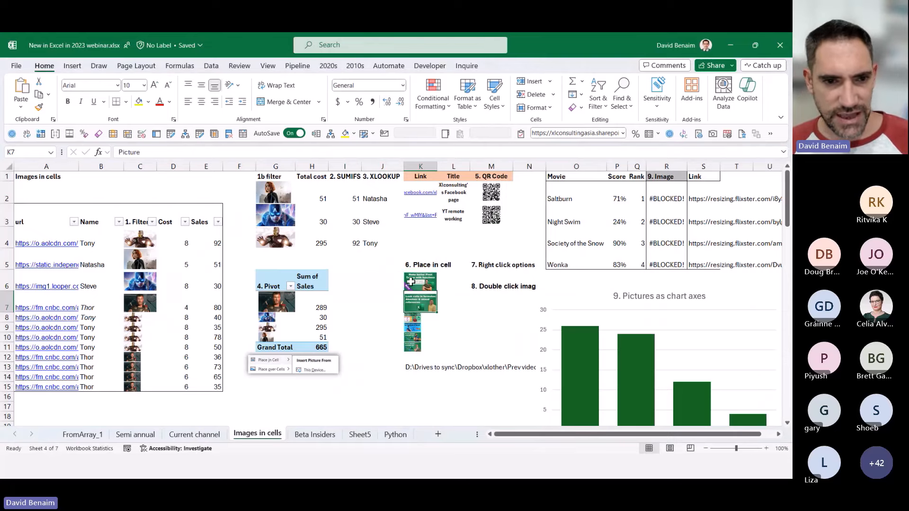
On the Current channel sheet, convert the floating picture of the order table into a picture in cell F9.
left_click(183, 437)
left_click_drag(356, 344, 401, 287)
right_click(401, 287)
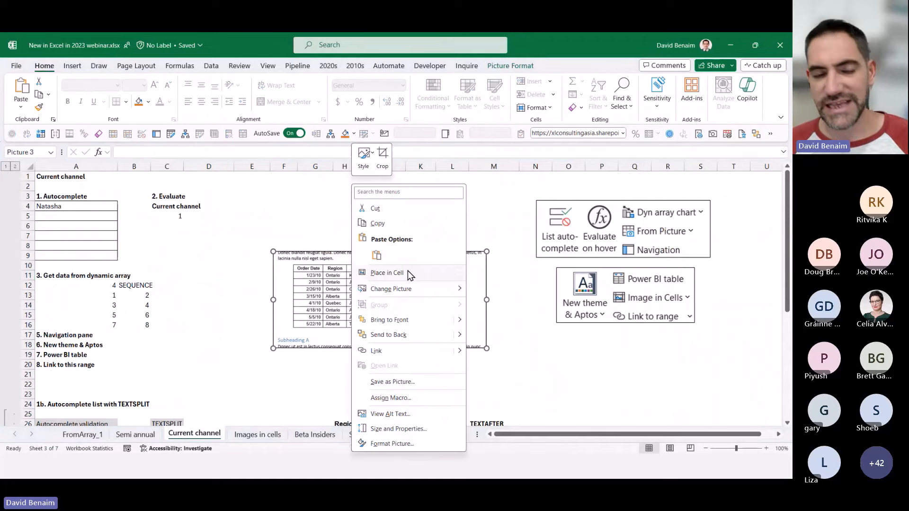
left_click(408, 271)
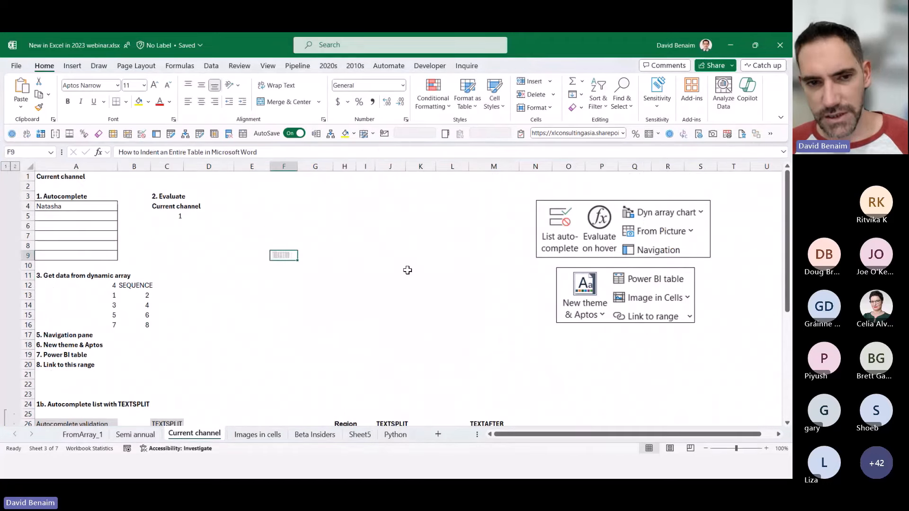
Convert the in-cell picture in F9 back into a floating picture placed over the cells.
right_click(291, 257)
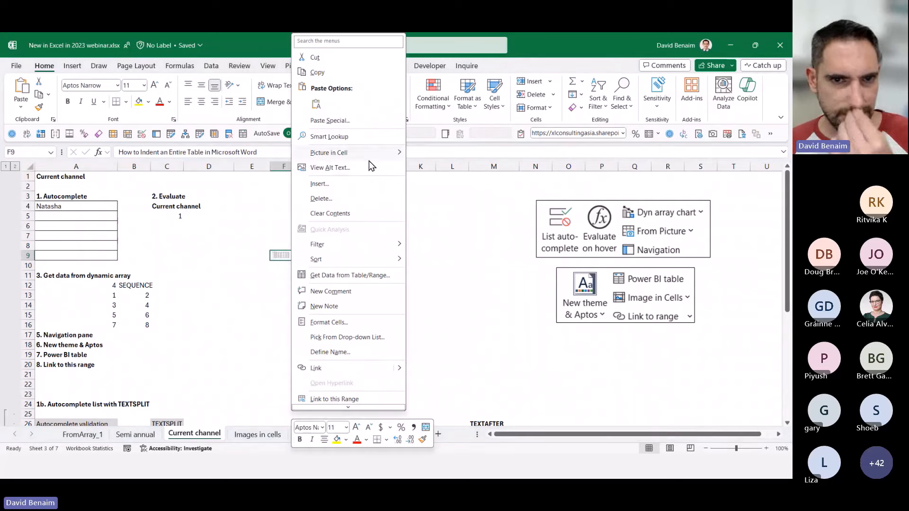
mouse_move(368, 154)
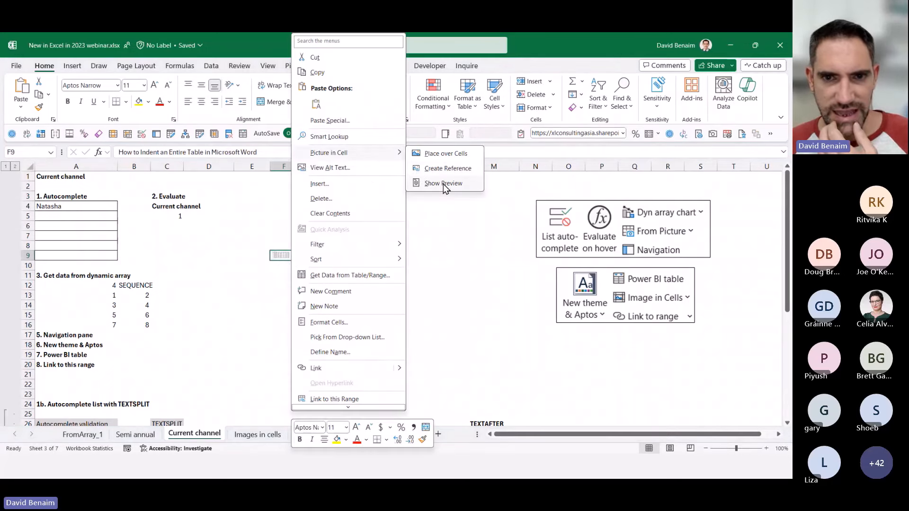
left_click(457, 158)
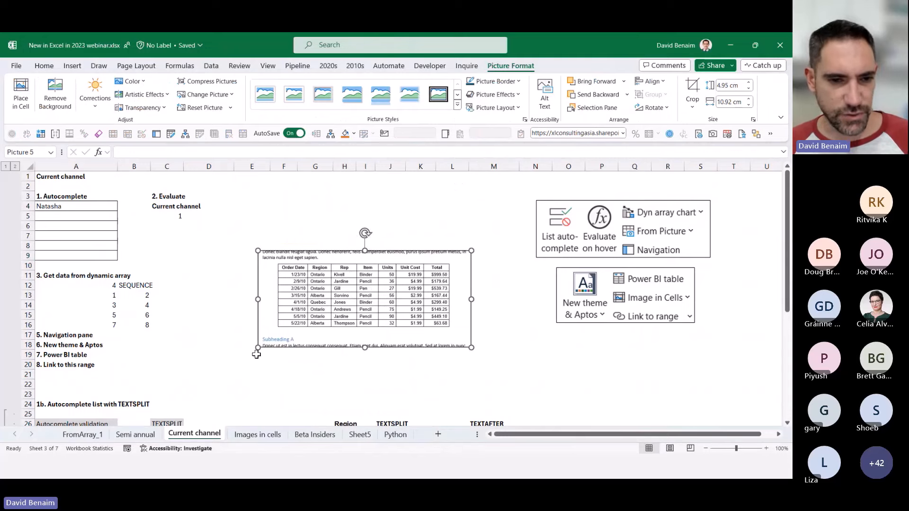
On the Images in cells sheet, examine the IMAGE formula behind the QR code in M2 and leave it unedited.
left_click(257, 435)
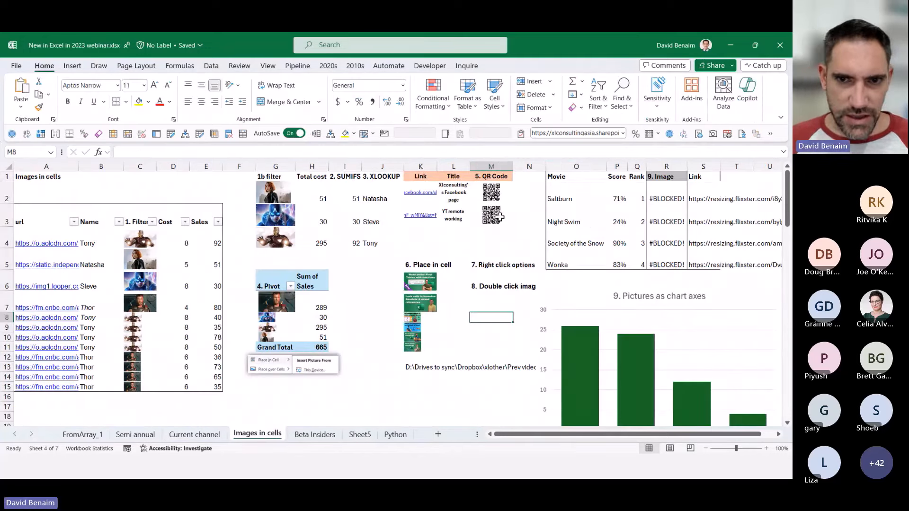
scroll(499, 219, "up", 4, "ctrl")
scroll(500, 219, "up", 2)
left_click(484, 220)
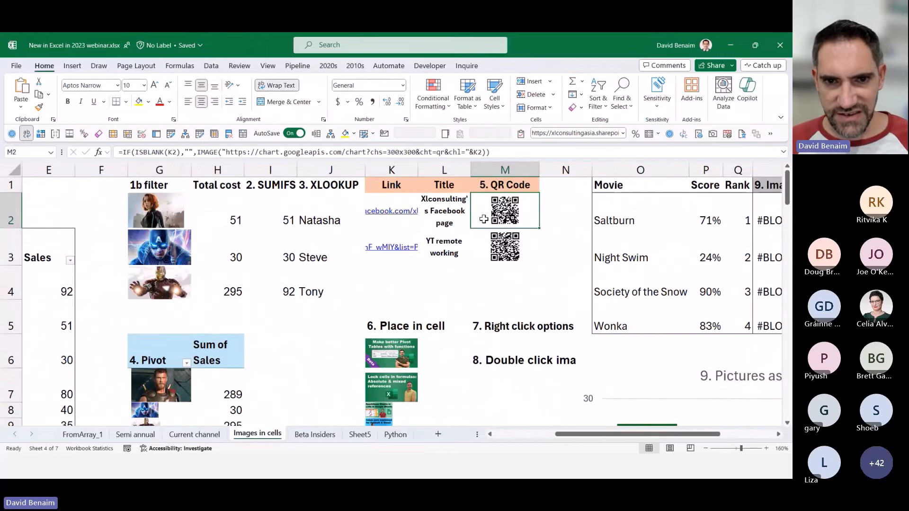
double_click(471, 221)
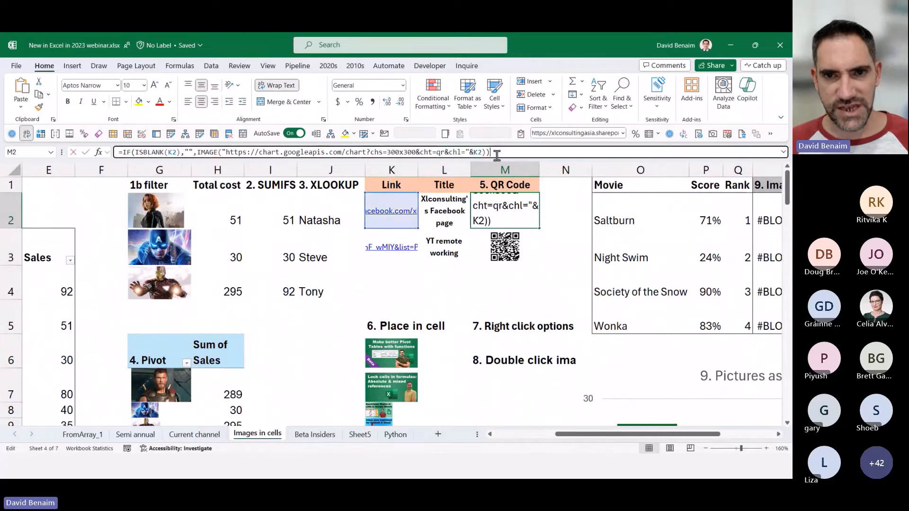
left_click_drag(490, 152, 222, 150)
left_click(228, 152)
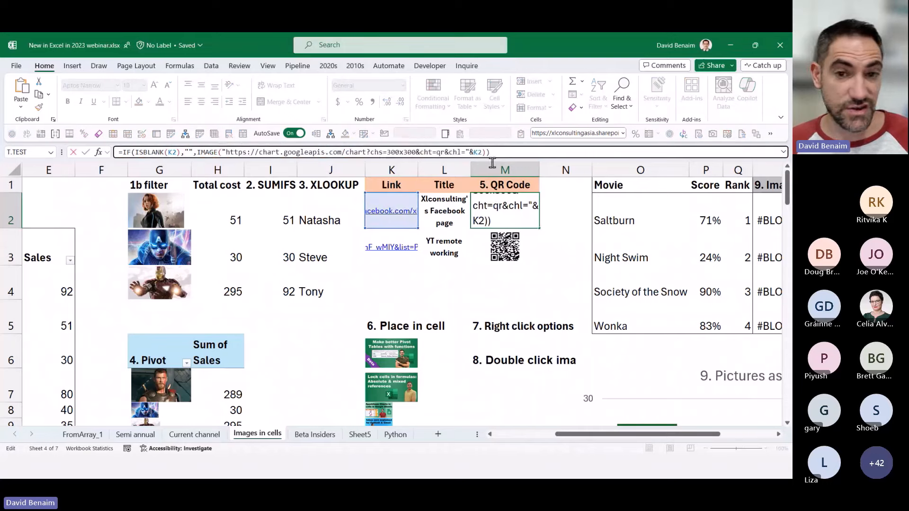
key("Escape")
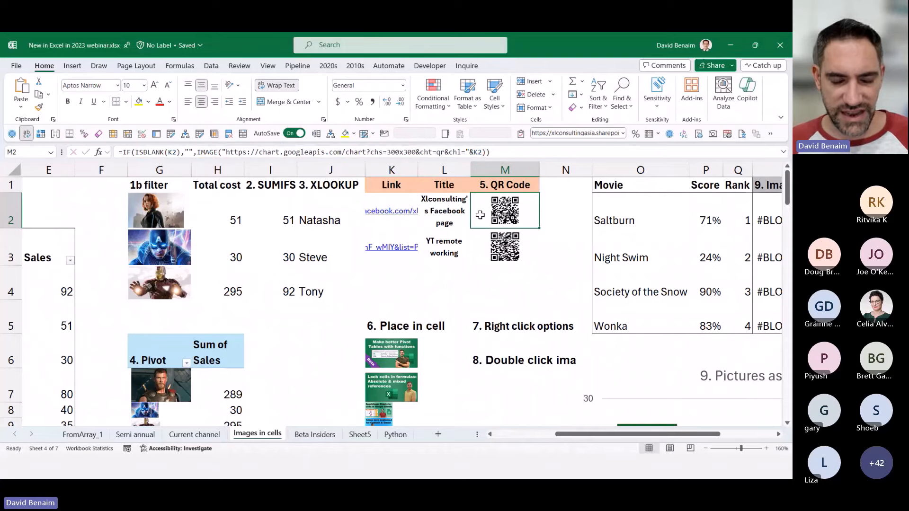
key("Left")
key("Left")
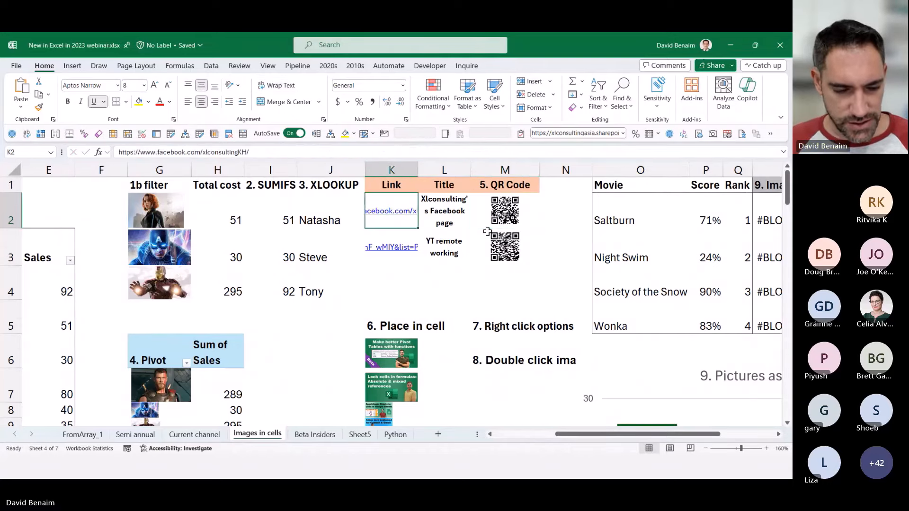
type("www.google.com")
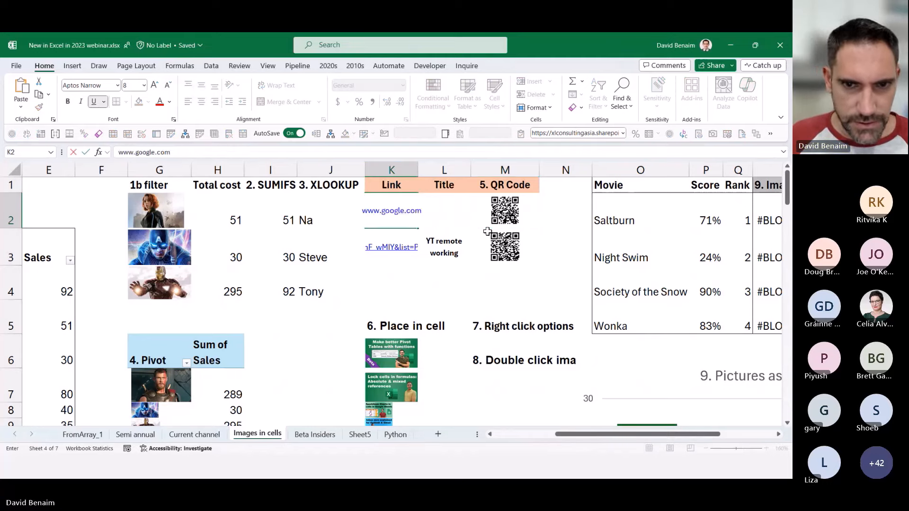
key("Right")
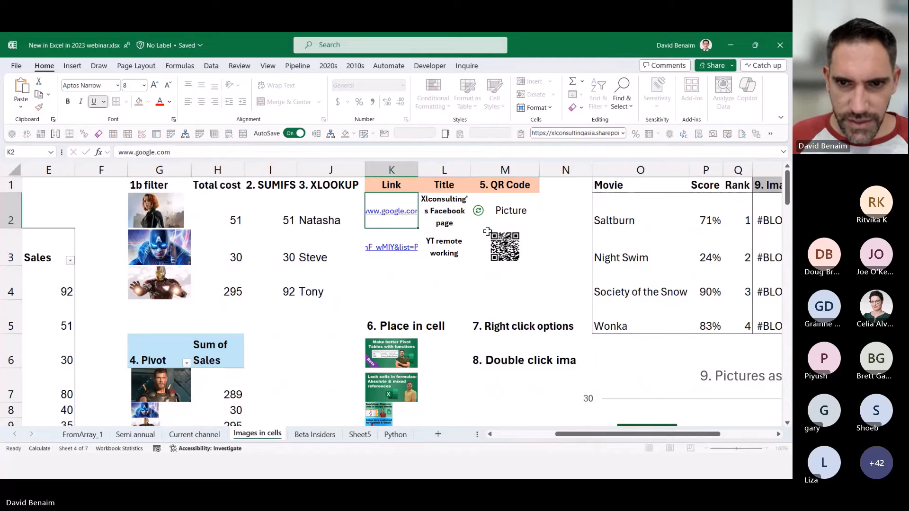
key("Right")
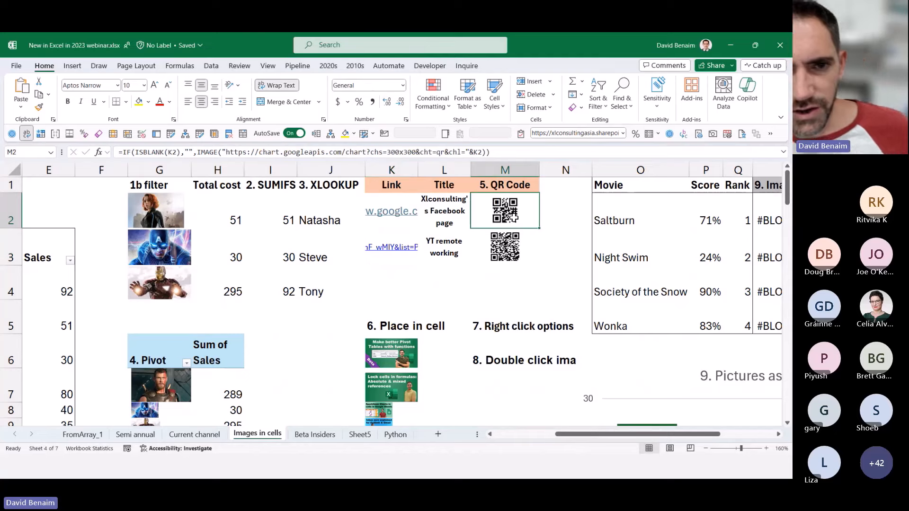
Copy the full text of the QR code formula in M2 and switch to the Teams meeting window.
left_click_drag(490, 152, 62, 152)
key("ctrl+c")
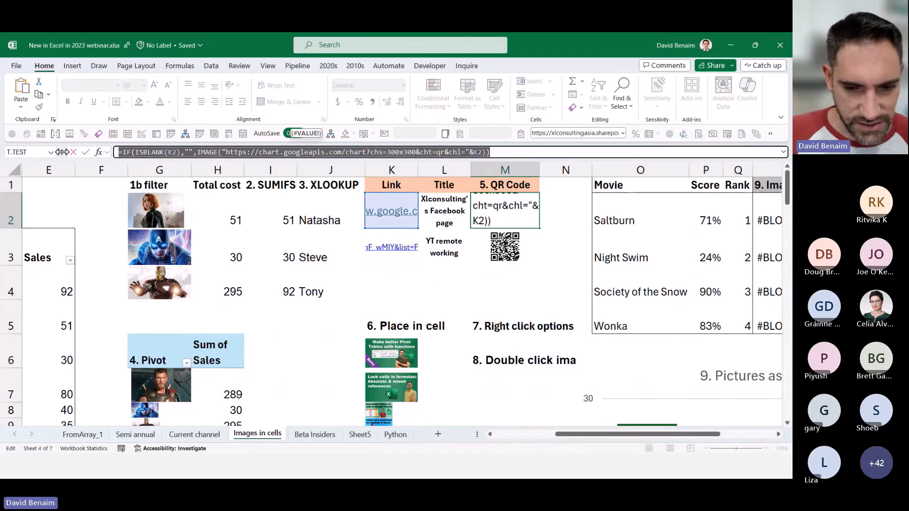
key("Escape")
key("alt+Tab")
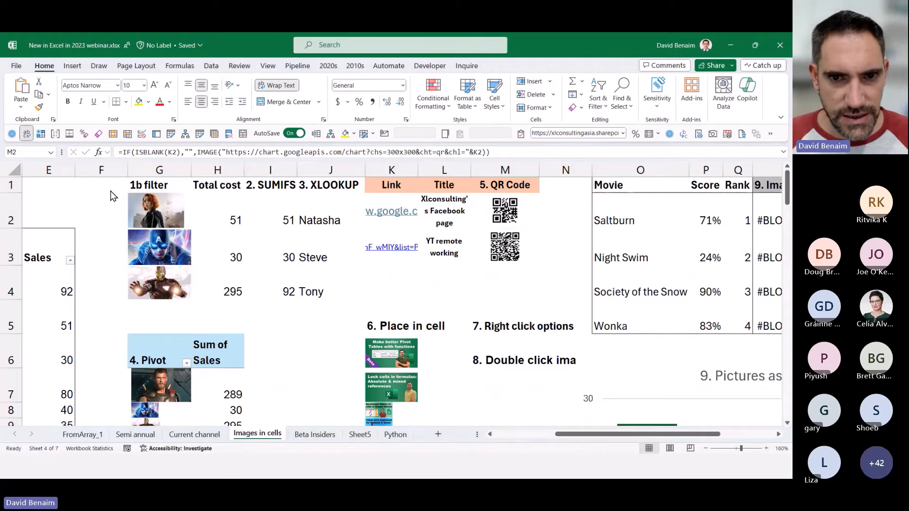
key("alt+Tab")
left_click(440, 195)
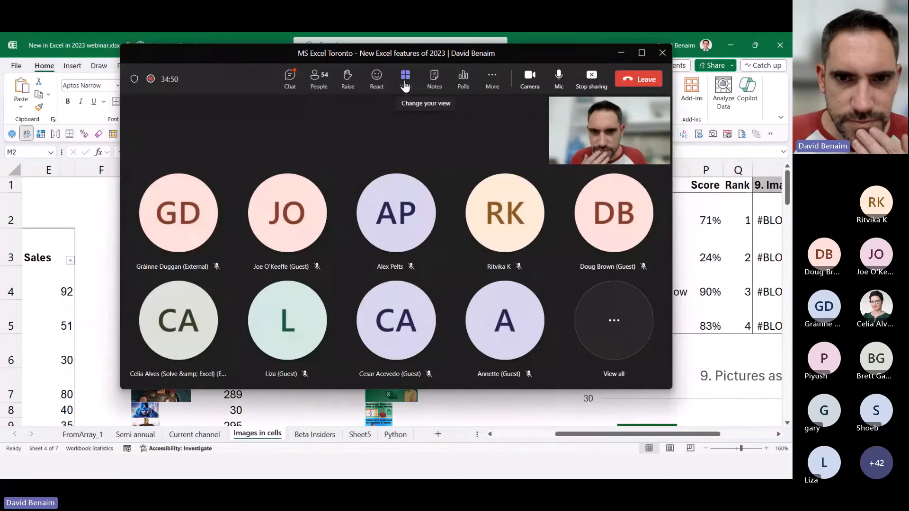
Post the copied QR code formula in the meeting chat and return to the Excel workbook.
left_click(290, 77)
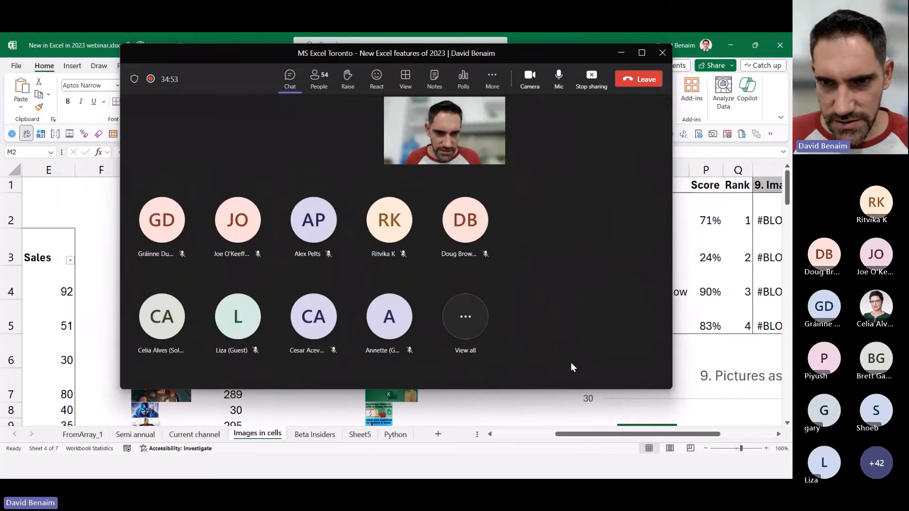
left_click(551, 356)
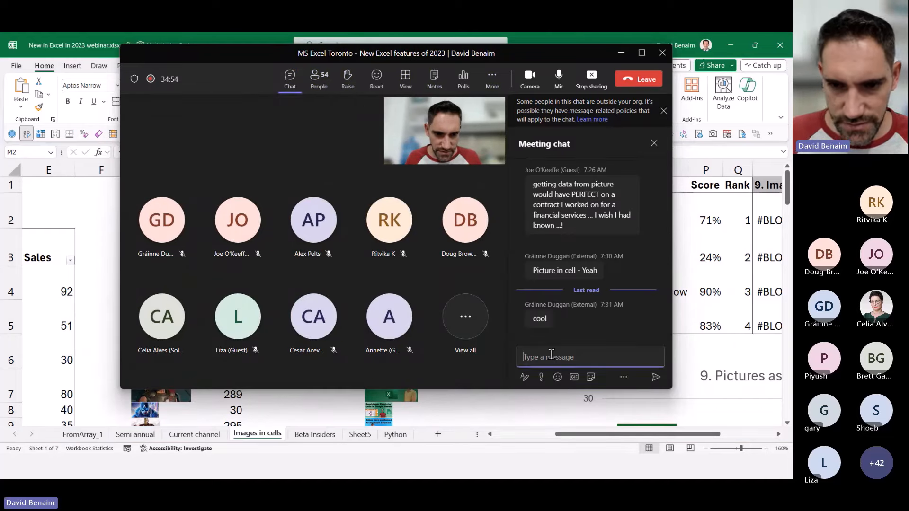
key("ctrl+v")
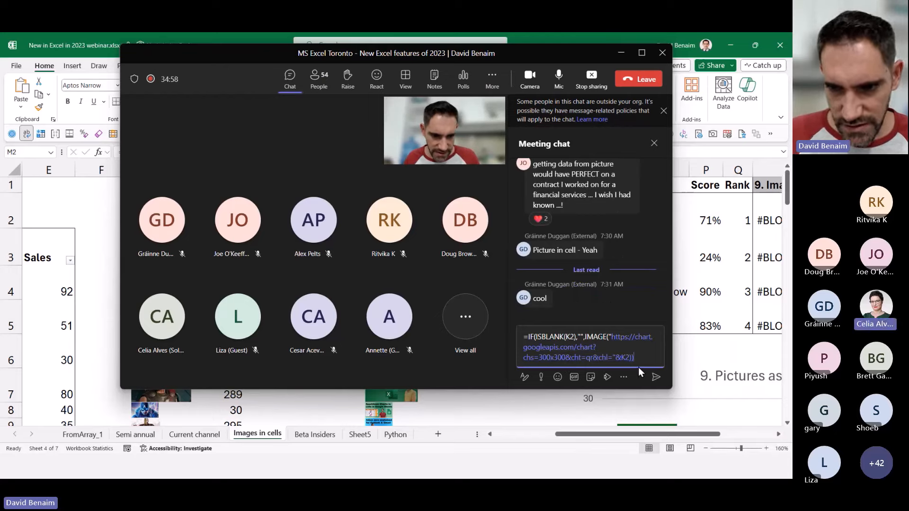
left_click(620, 311)
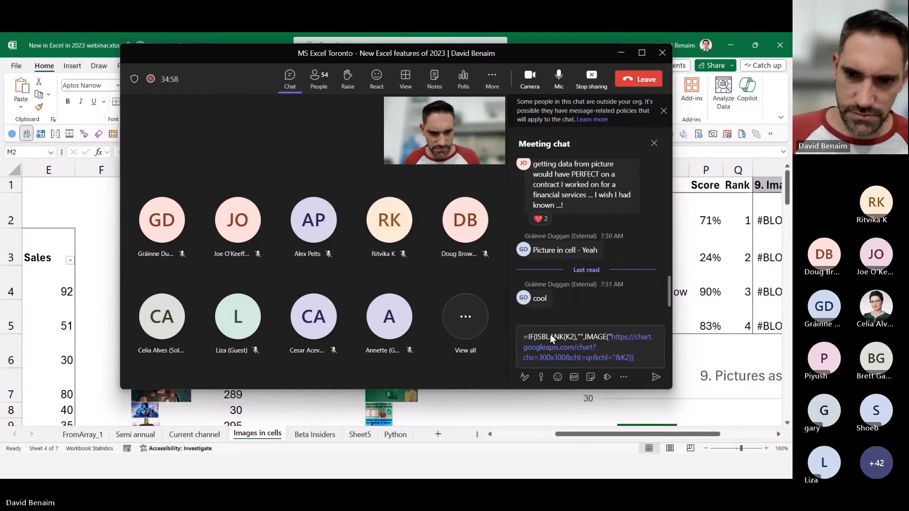
left_click(637, 353)
key("Return")
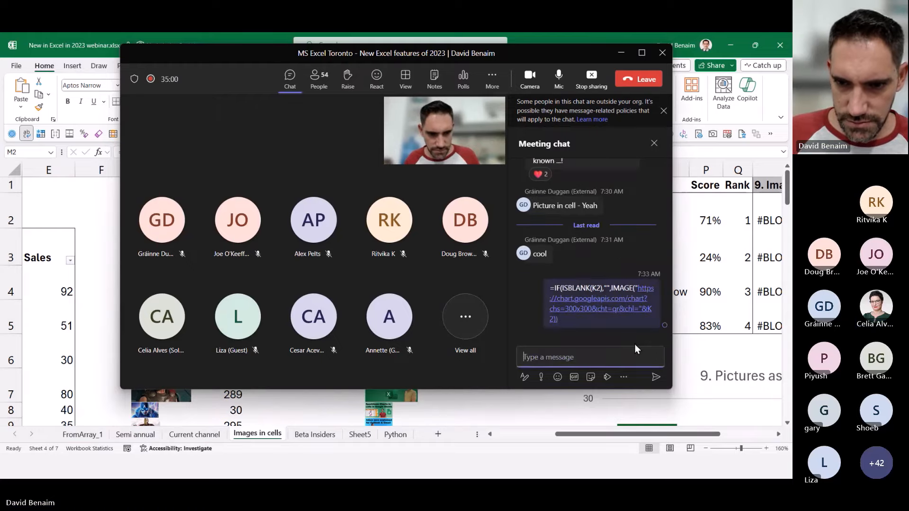
key("alt+Tab")
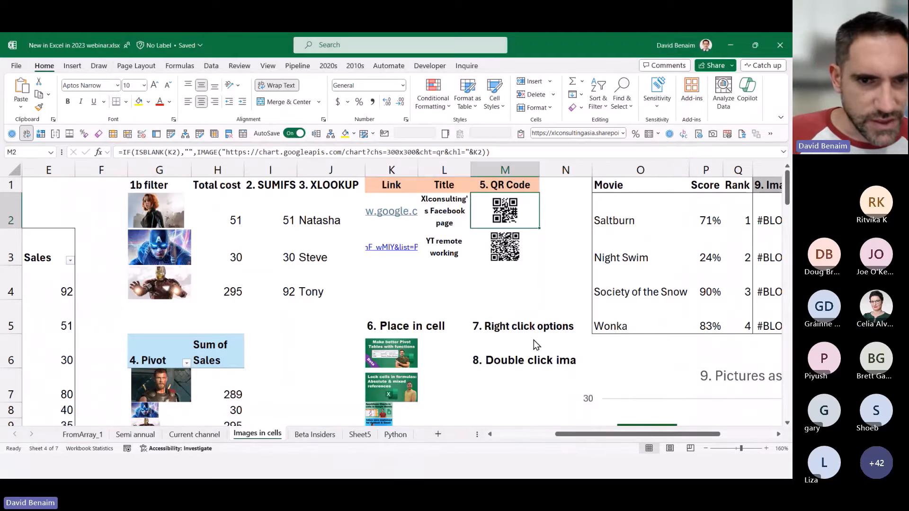
Show the filter options of the picture column headed 1. Filter and close them without filtering.
left_click(318, 246)
key("Left")
key("Left")
key("Left")
key("Left")
key("Left")
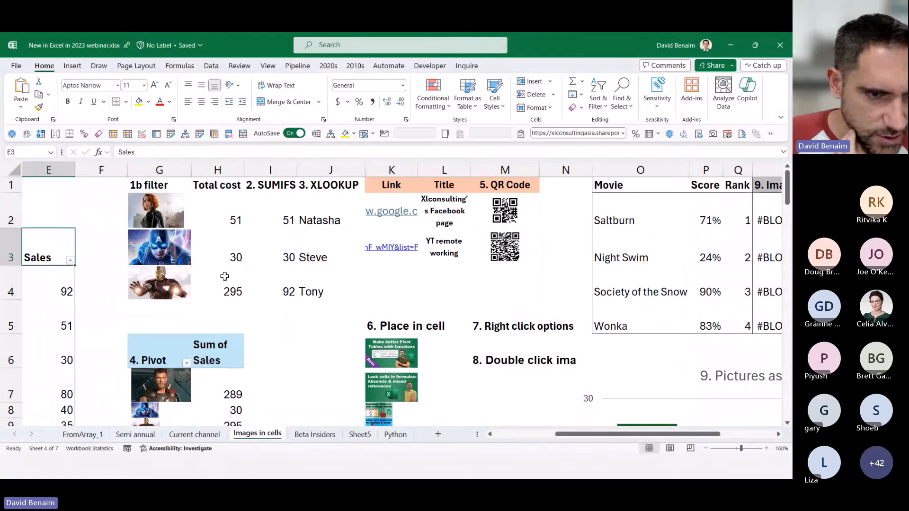
key("Left")
key("Left")
key("Left")
key("Left")
key("Down")
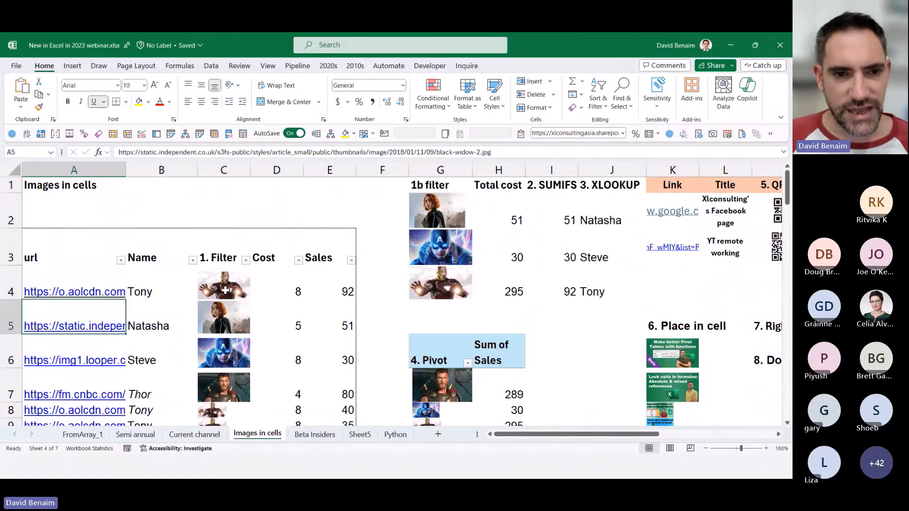
left_click(225, 276)
left_click(245, 260)
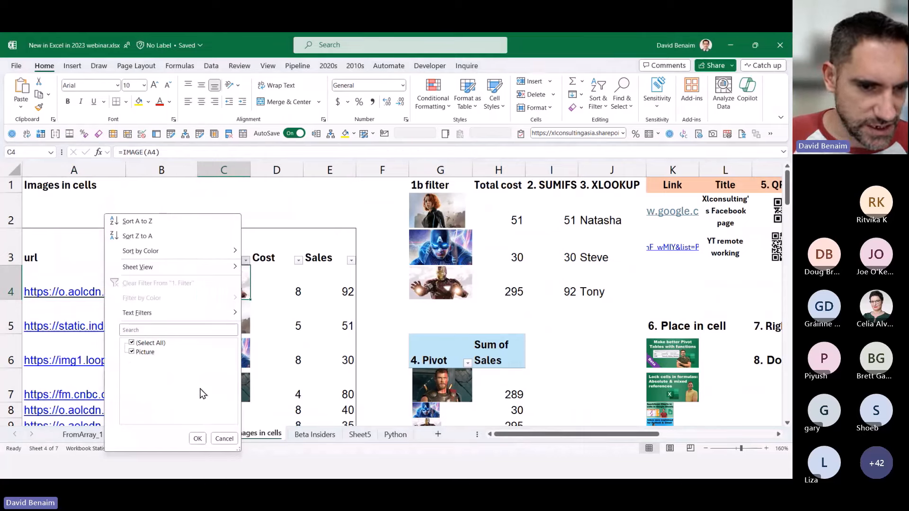
left_click(222, 439)
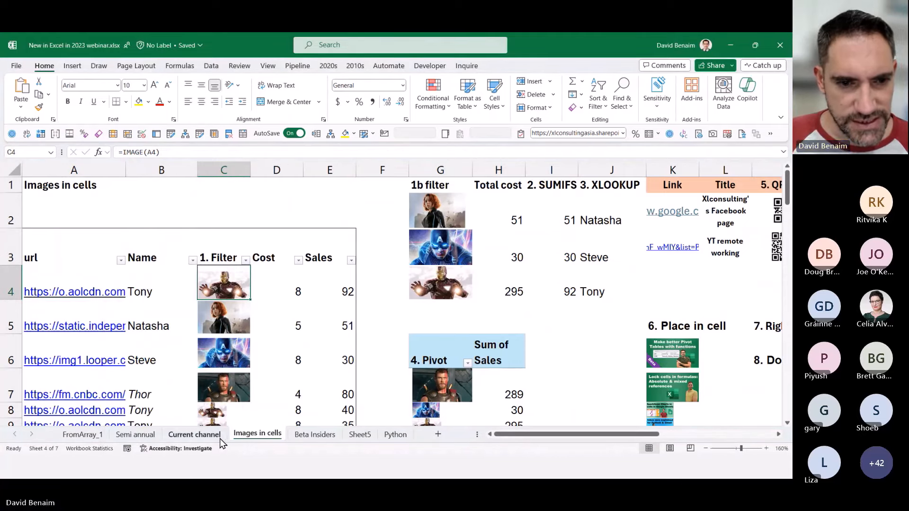
View the alt text settings of the formula-based picture in C7, close them, and select the picture in G4.
left_click(225, 387)
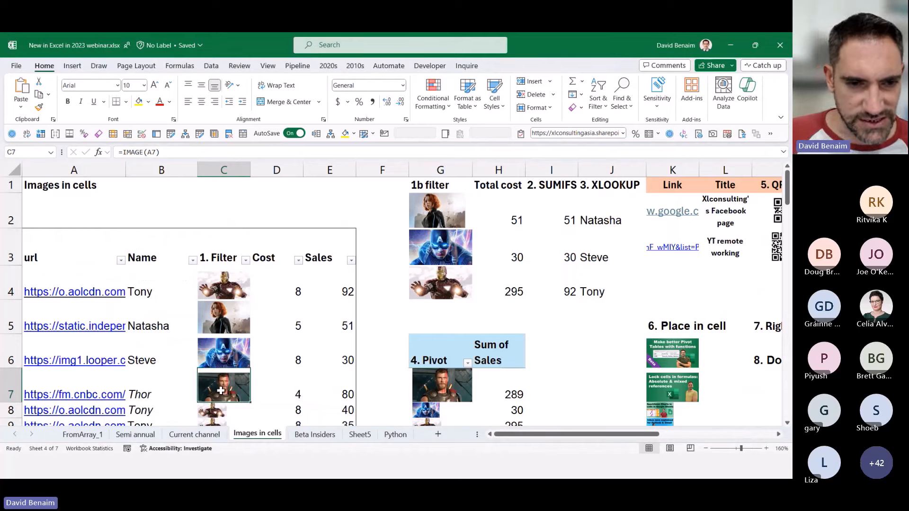
right_click(221, 391)
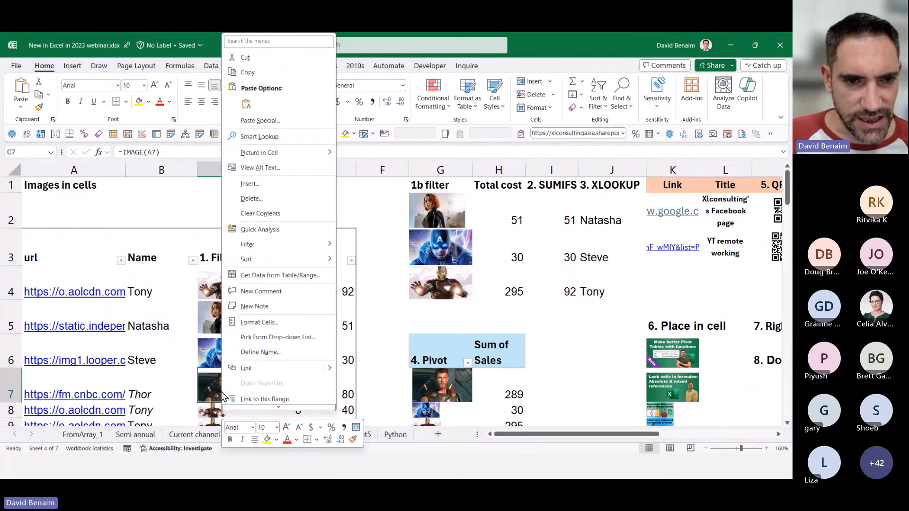
left_click(273, 171)
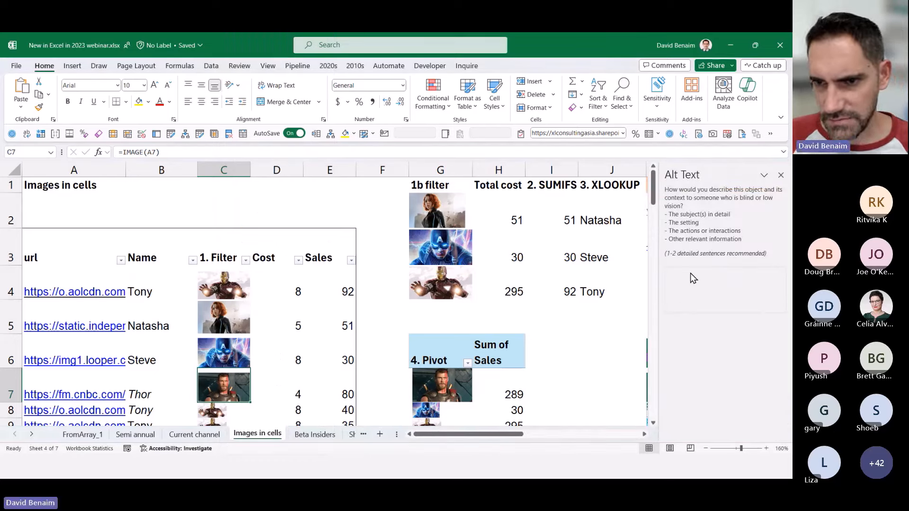
left_click(780, 175)
left_click(443, 283)
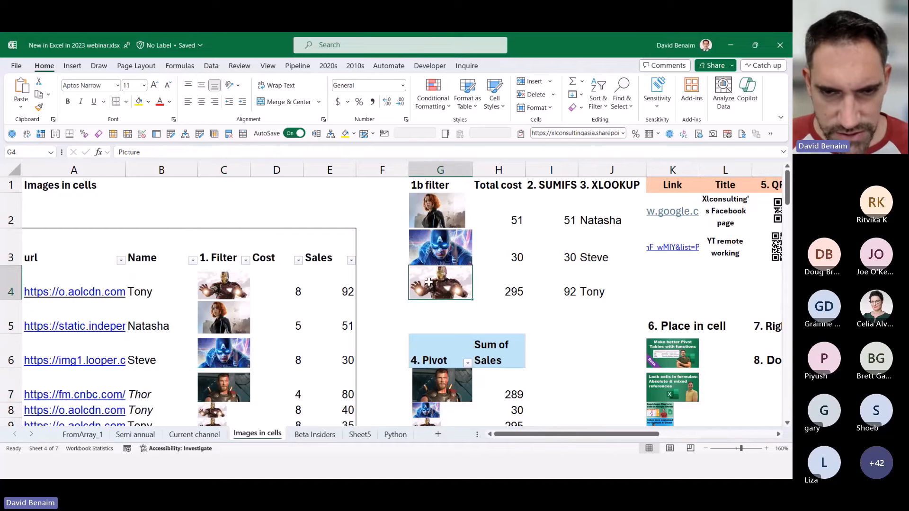
Give the in-cell picture in K6 the alt text "thumbnail on copilot" and select the picture in K7.
right_click(661, 349)
left_click(705, 168)
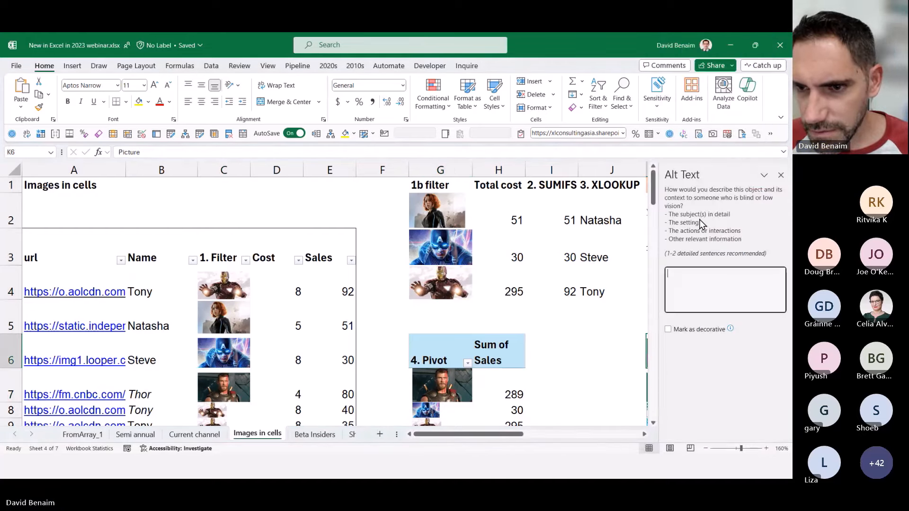
type("thum")
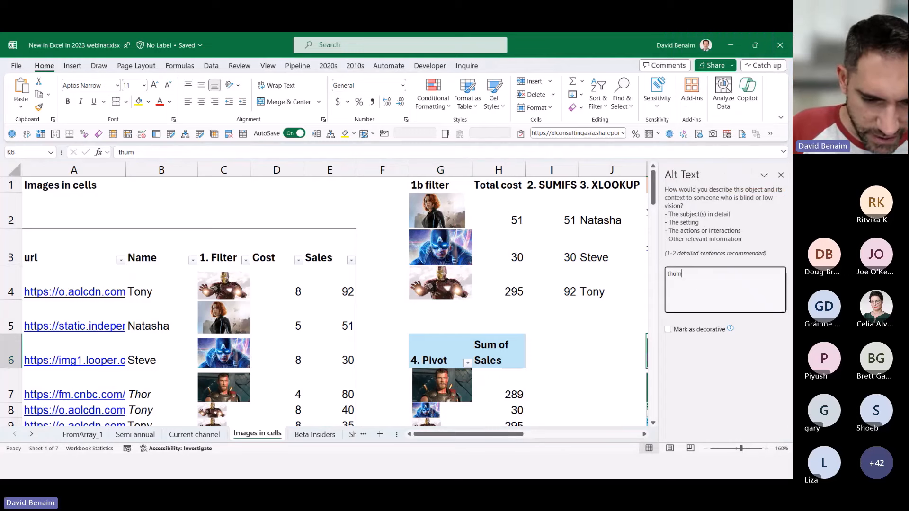
type("bnail on ")
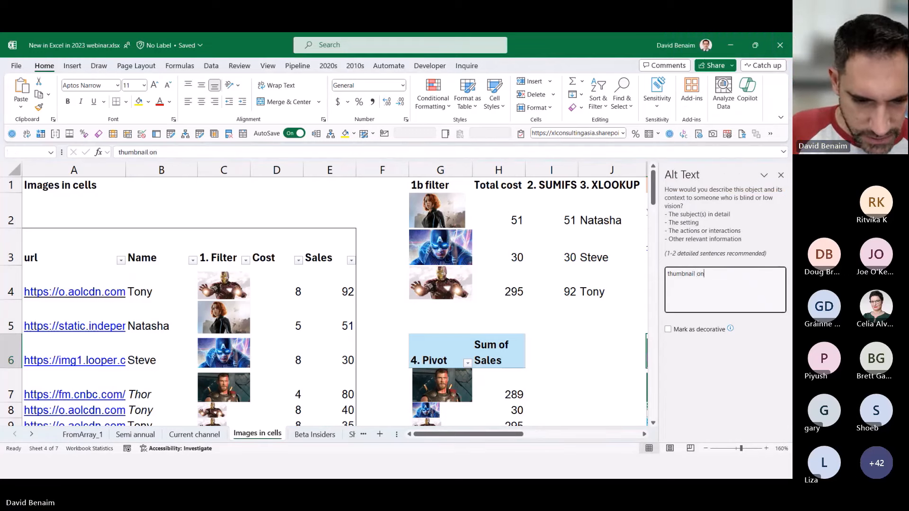
type("copi")
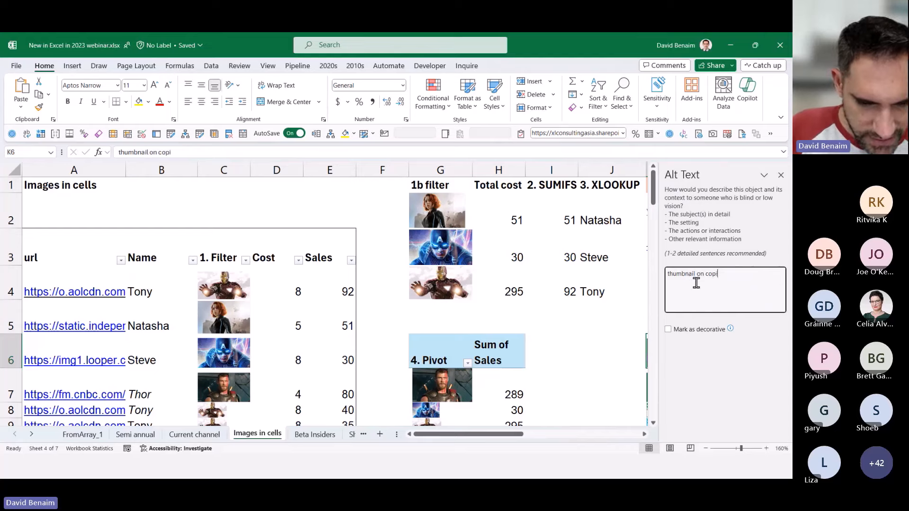
type("lot")
left_click(614, 351)
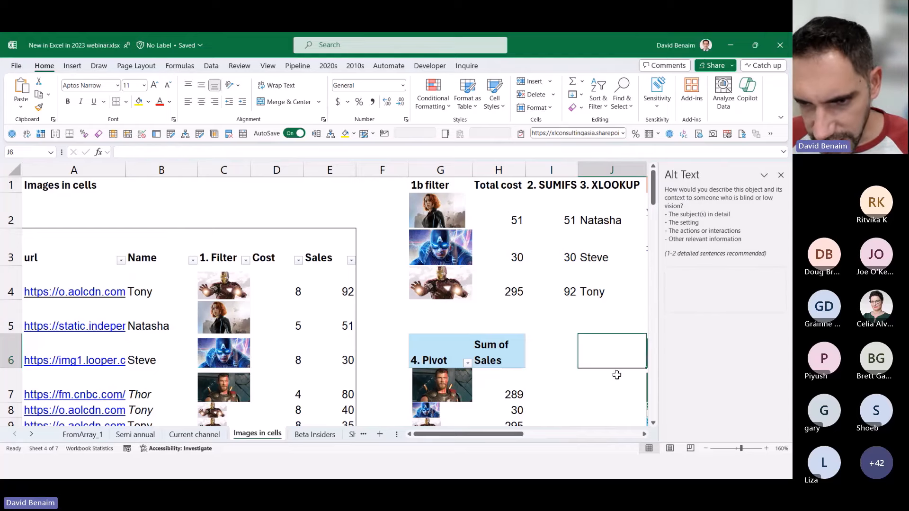
key("Right")
key("Down")
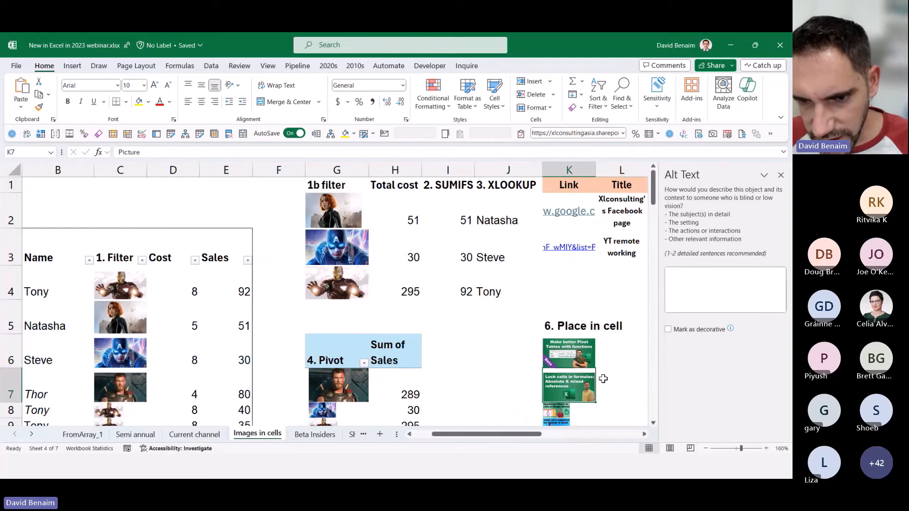
Give the in-cell picture in K7 the alt text "Lock cells".
left_click(690, 290)
type("Lock cells")
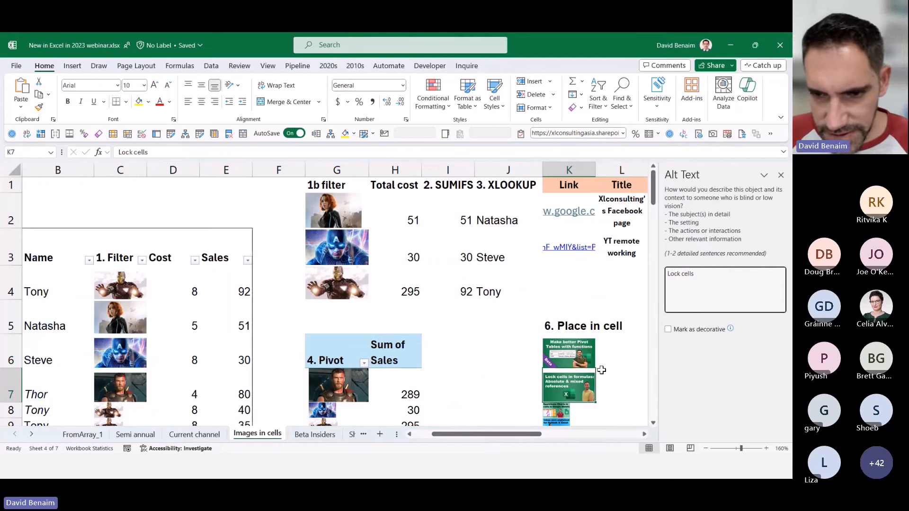
left_click(599, 345)
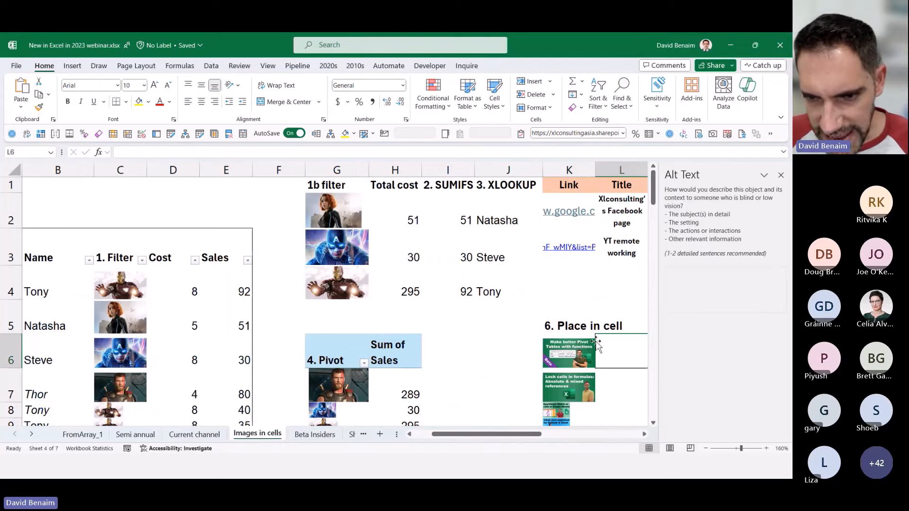
Add a filter to the picture column headed 6. Place in cell, show its filter options, and close them without filtering.
left_click(567, 328)
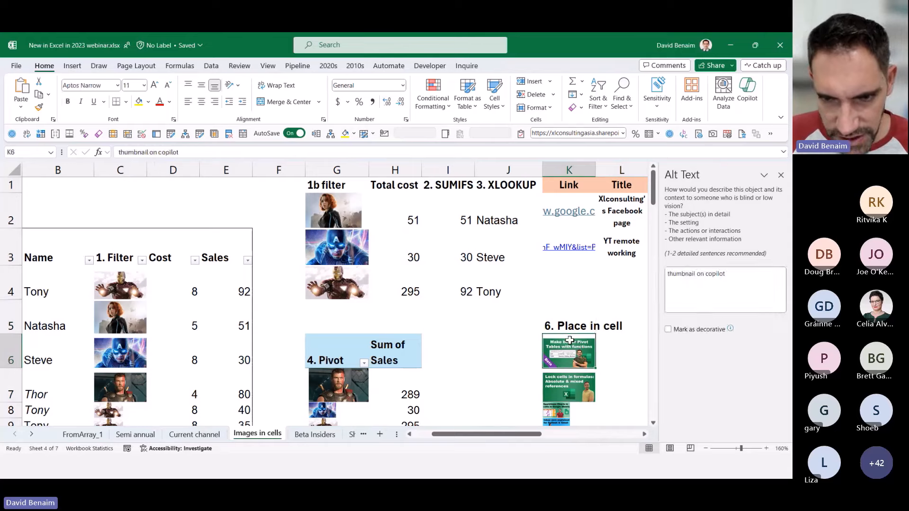
key("ctrl+shift+l")
key("ctrl+shift+l")
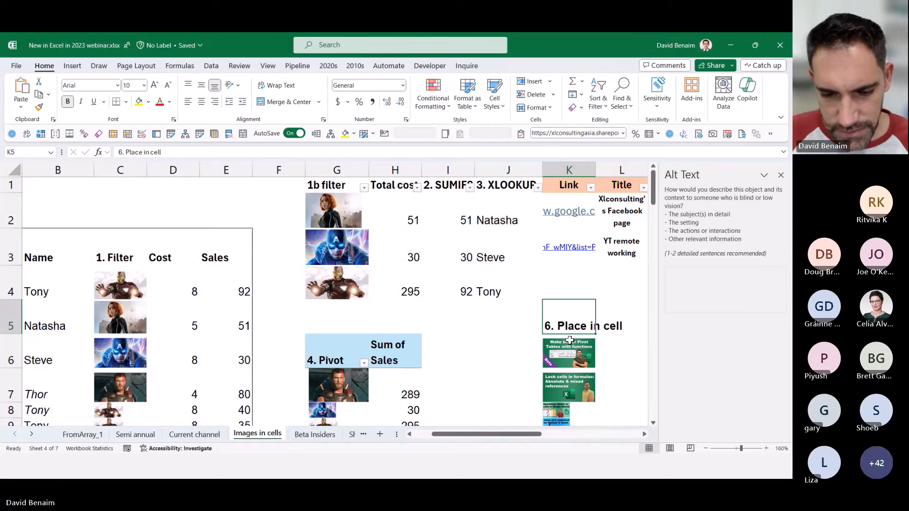
key("ctrl+shift+l")
key("ctrl+shift+Down")
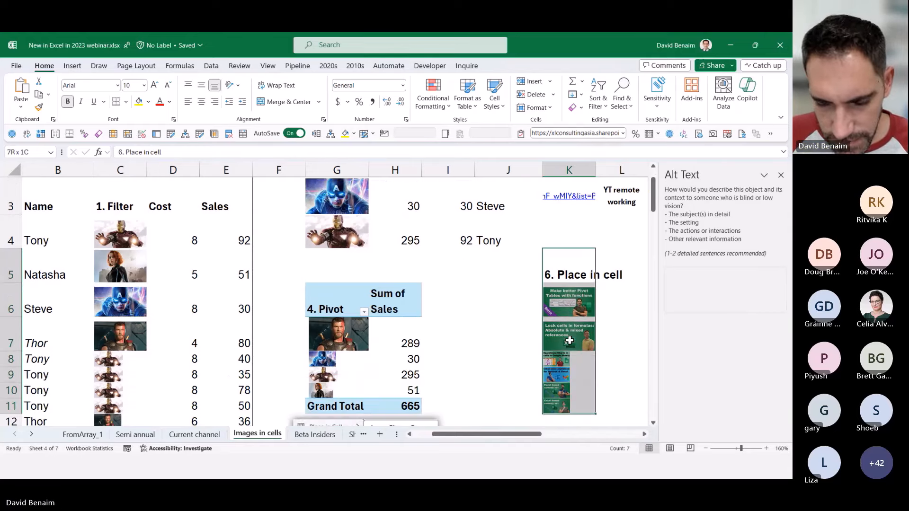
key("ctrl+shift+l")
left_click(590, 278)
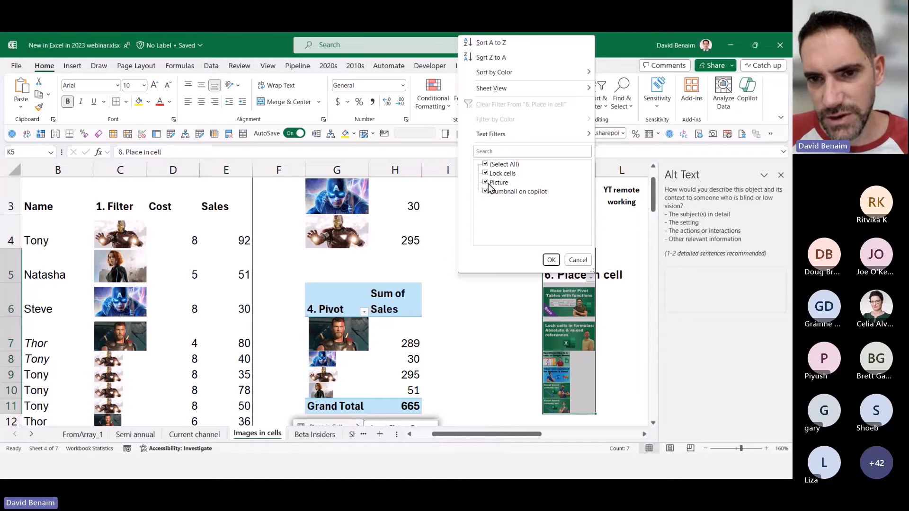
left_click(578, 260)
Step through the picture row labels of the PivotTable headed 4. Pivot, from G7 down to G10.
left_click_drag(503, 318, 119, 308)
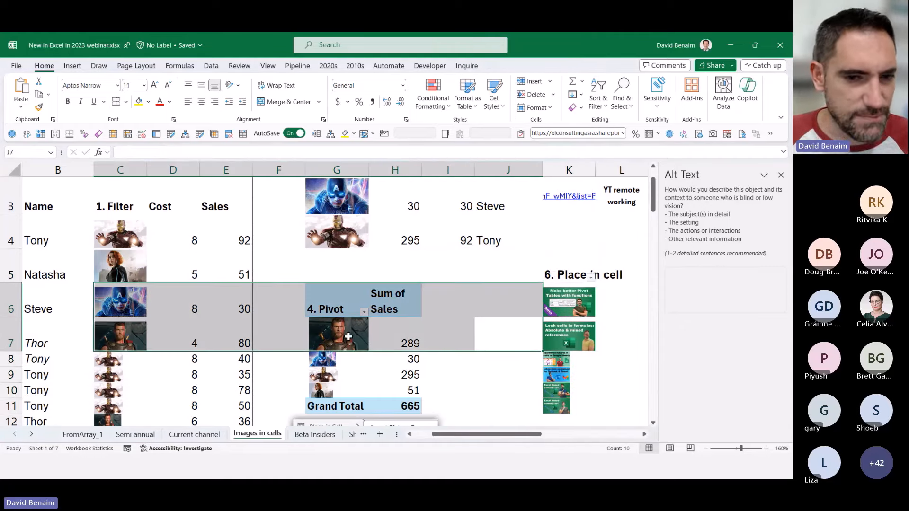
left_click(348, 336)
key("Down")
key("Down")
key("Down")
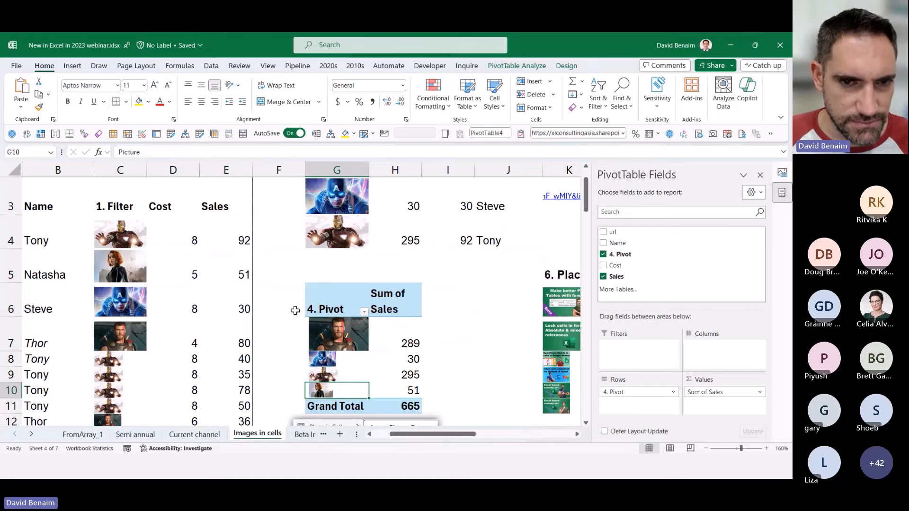
Examine the VLOOKUP formula in I2, the SUMIFS formula in H2 and the XLOOKUP formula in J2 without changing them.
left_click(341, 269)
scroll(341, 269, "up", 1)
double_click(450, 219)
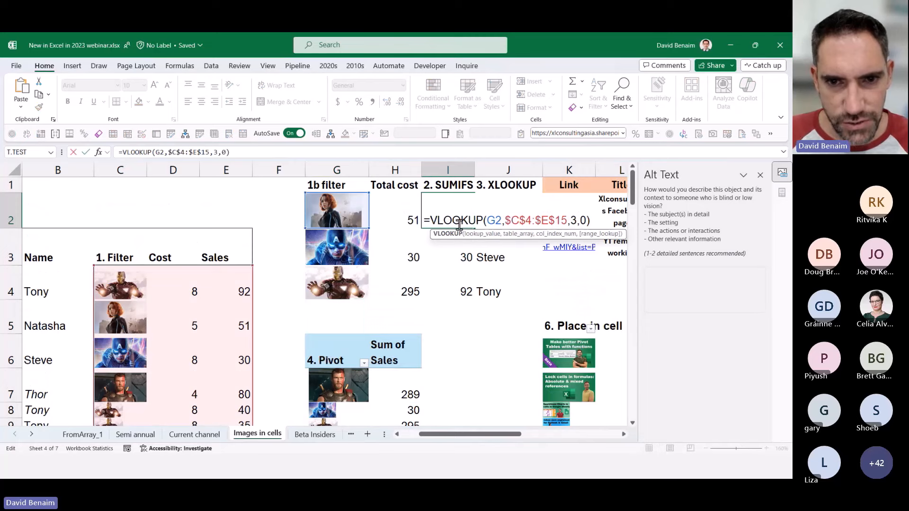
key("Escape")
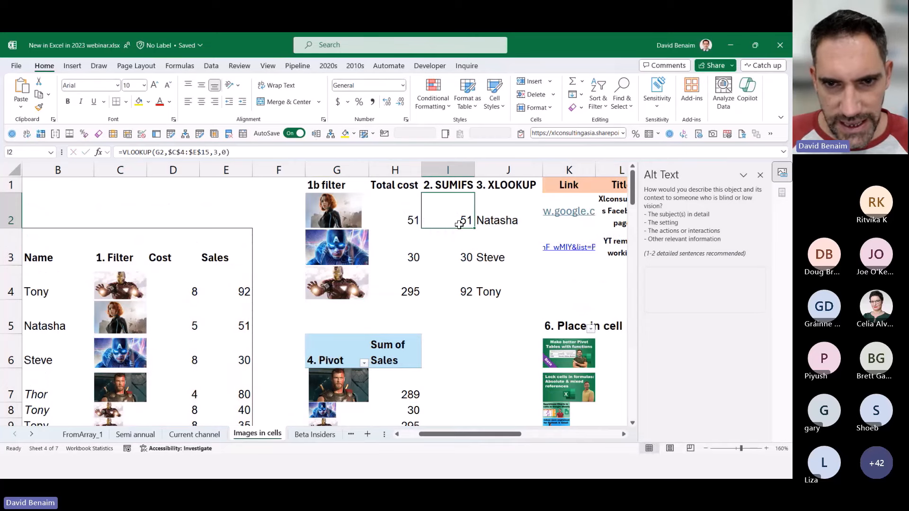
key("Right")
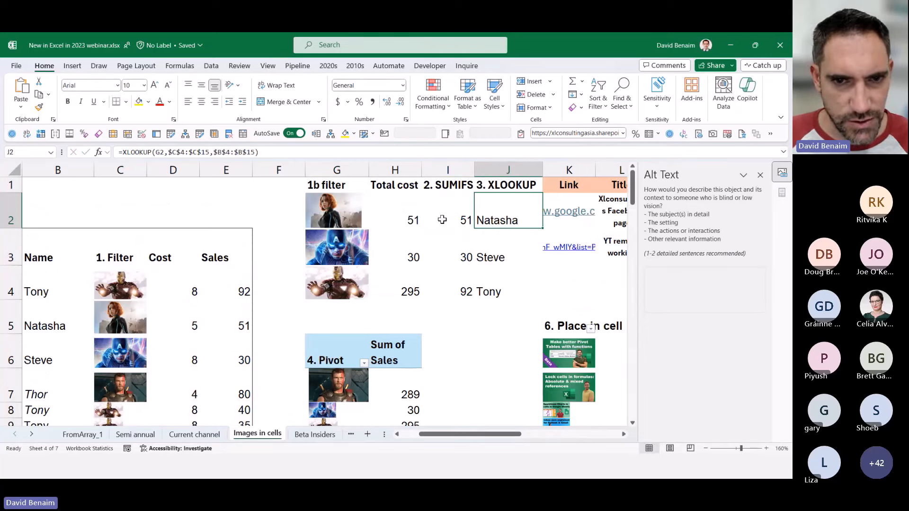
left_click(414, 219)
double_click(403, 226)
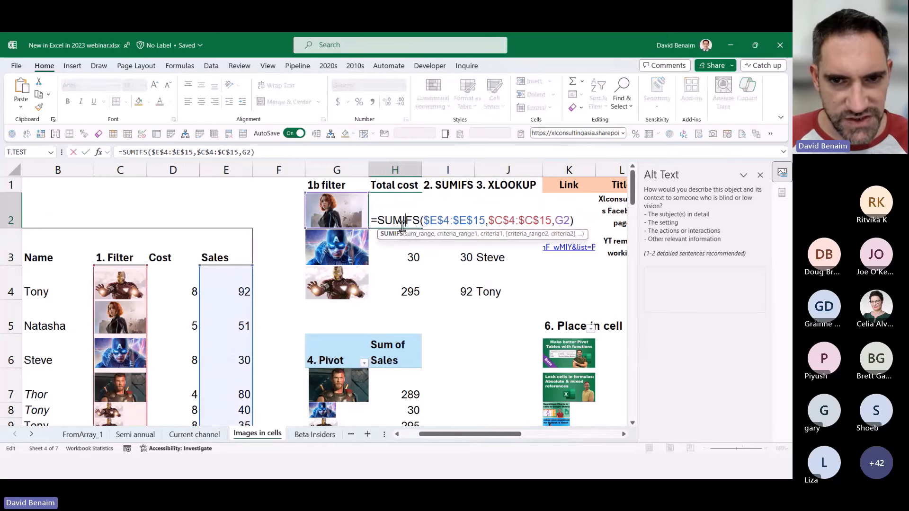
key("Escape")
double_click(490, 219)
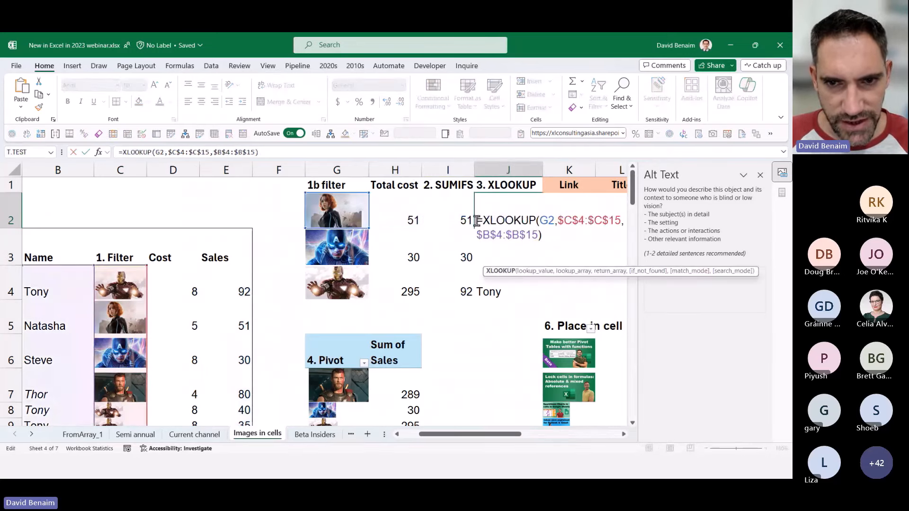
key("Escape")
Inspect the ranges referenced by the XLOOKUP formula in J2, leave it unedited, and select the picture in G2.
left_click(214, 222)
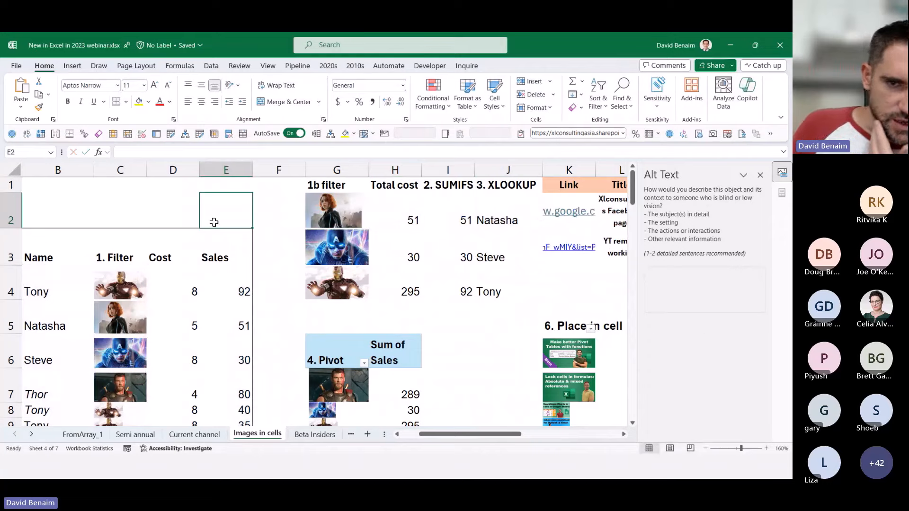
key("Right")
key("Right")
key("Right")
key("Right")
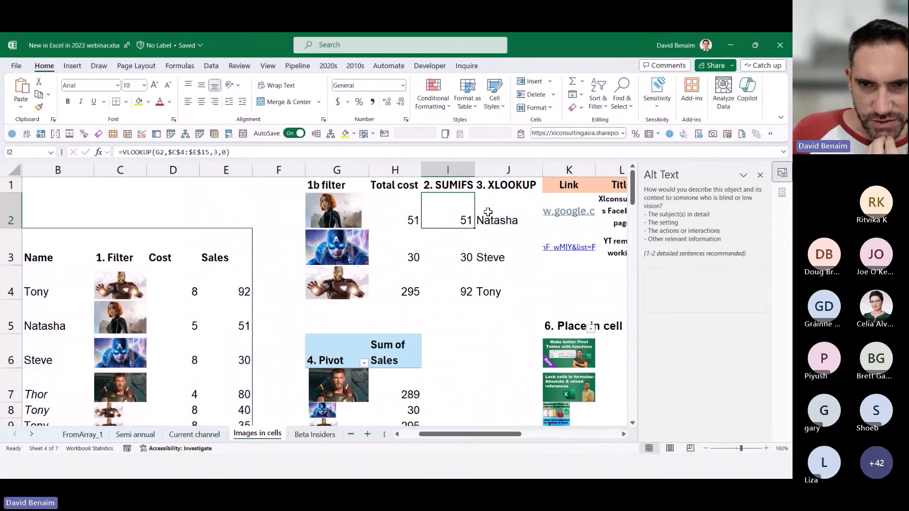
double_click(487, 212)
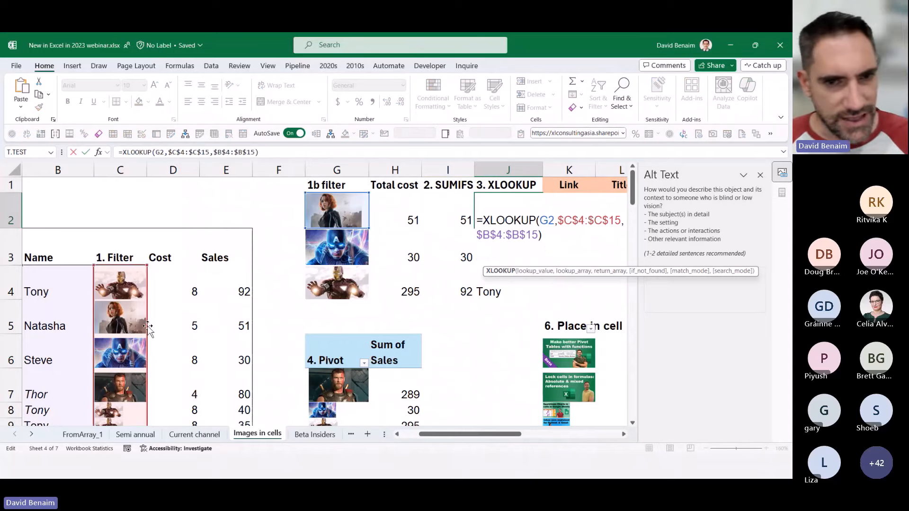
left_click(237, 219)
key("Right")
key("Right")
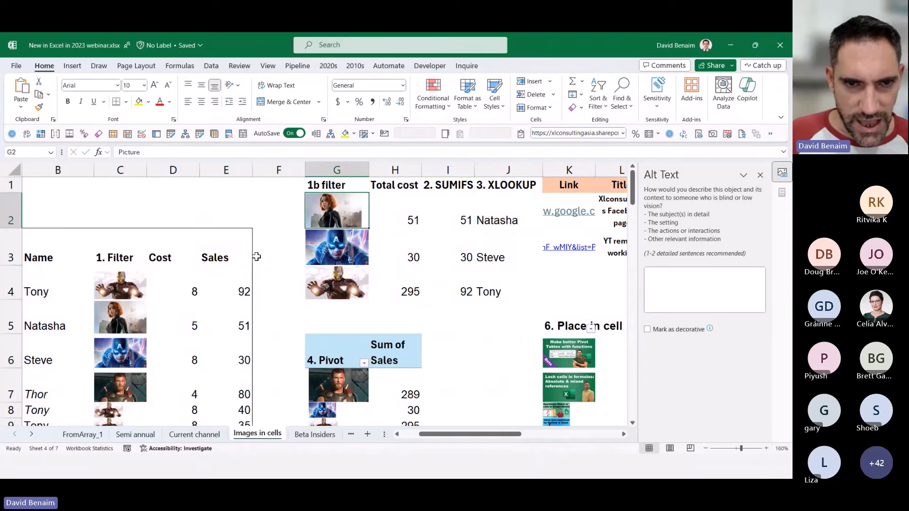
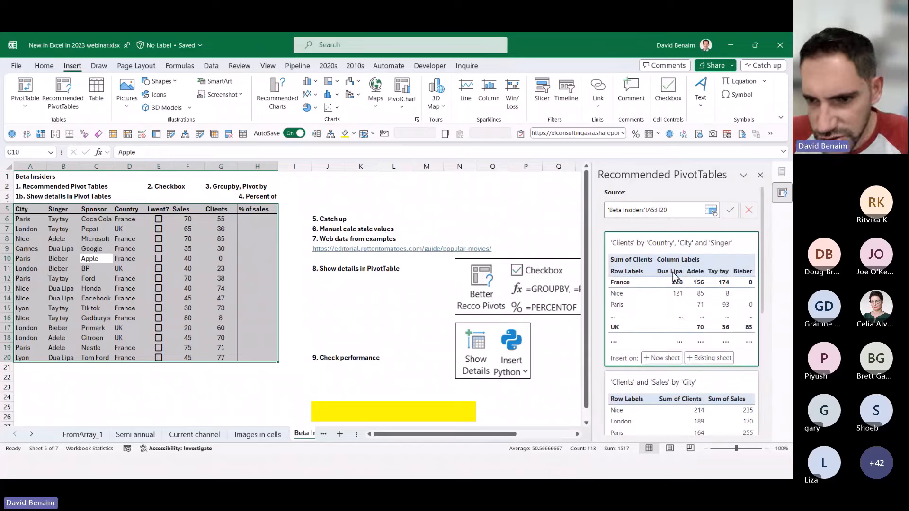
Insert the recommended PivotTable 'Clients' by 'City' and 'Singer' at A25 of the existing Beta Insiders sheet.
scroll(697, 323, "down", 3)
scroll(697, 323, "down", 3)
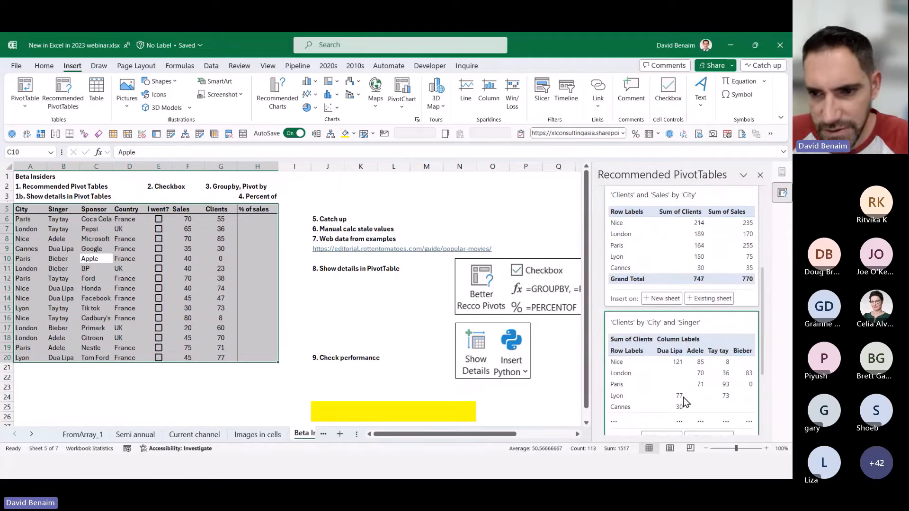
scroll(681, 362, "down", 5)
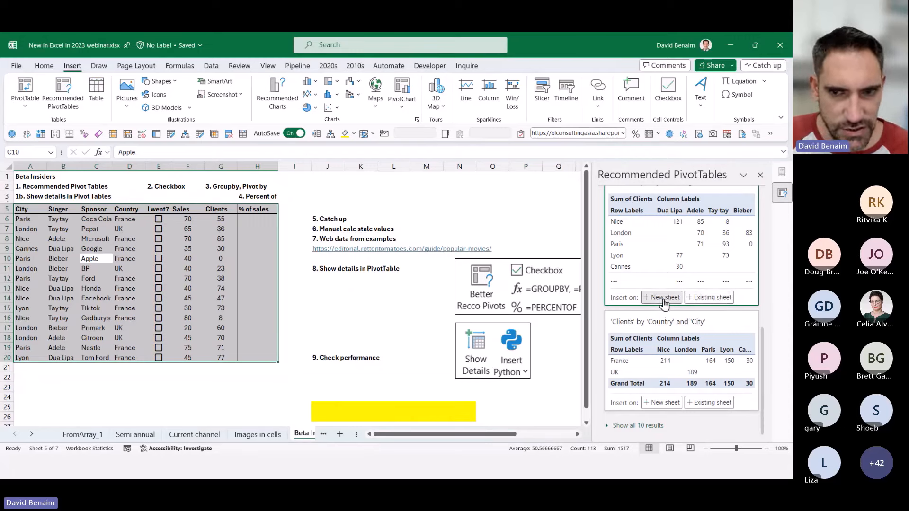
left_click(708, 299)
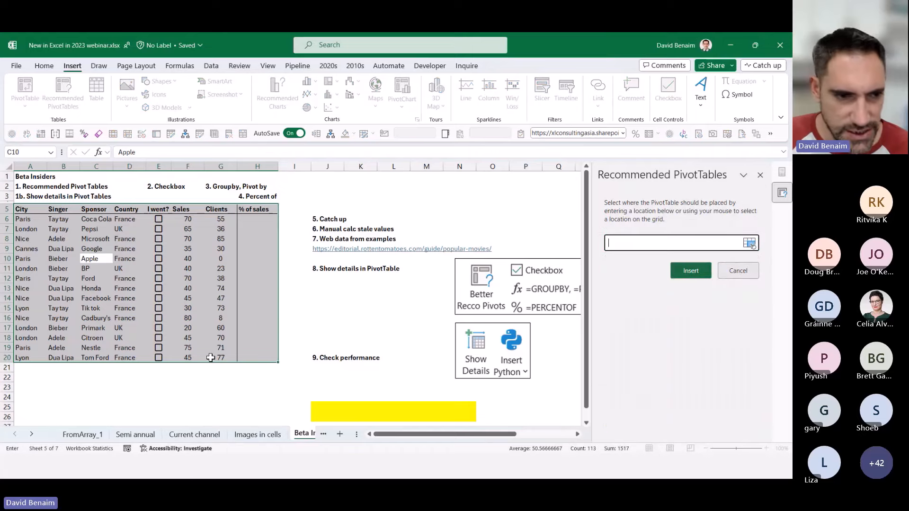
left_click(56, 403)
scroll(56, 403, "down", 5)
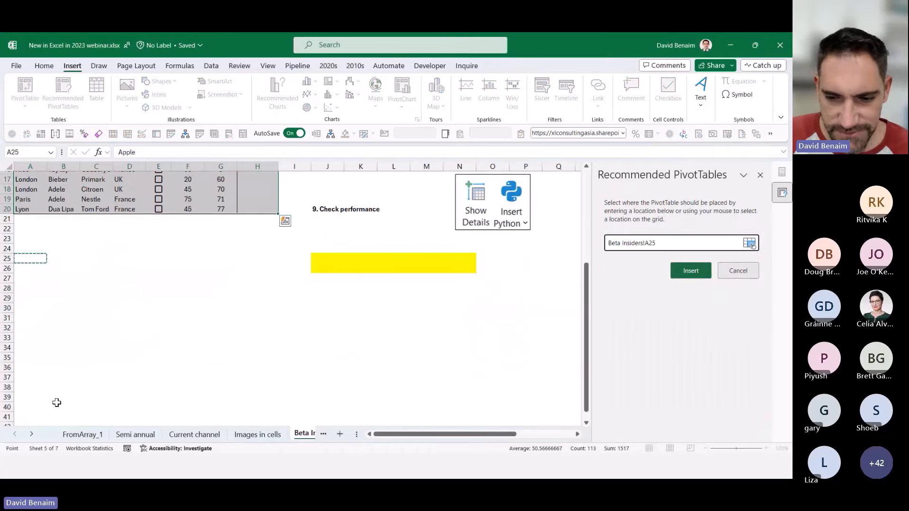
left_click(679, 271)
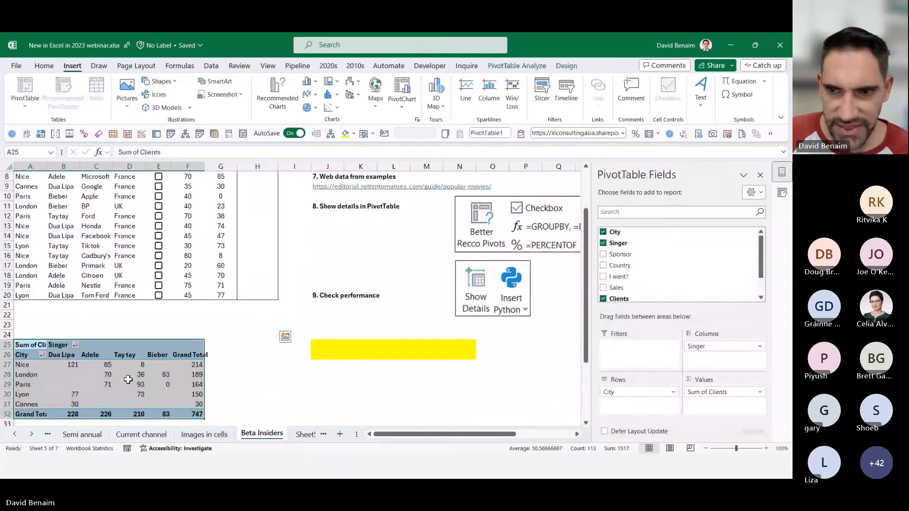
Close the PivotTable Fields and Recommended PivotTables panes and return to the source data, selecting F11.
left_click(760, 176)
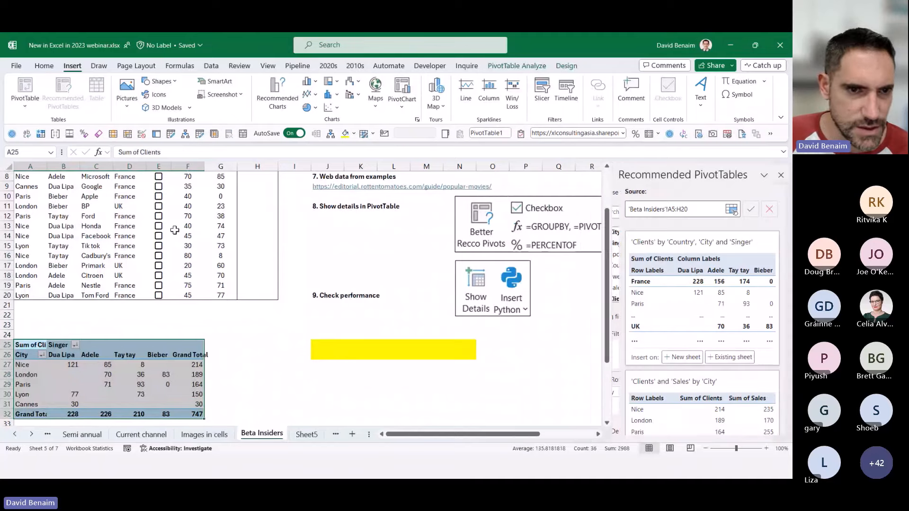
left_click(770, 183)
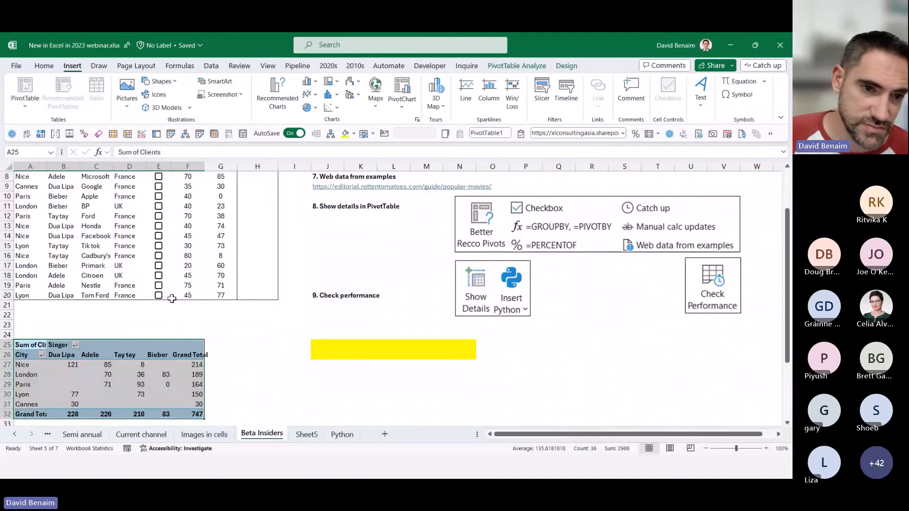
left_click(159, 315)
scroll(237, 303, "up", 3)
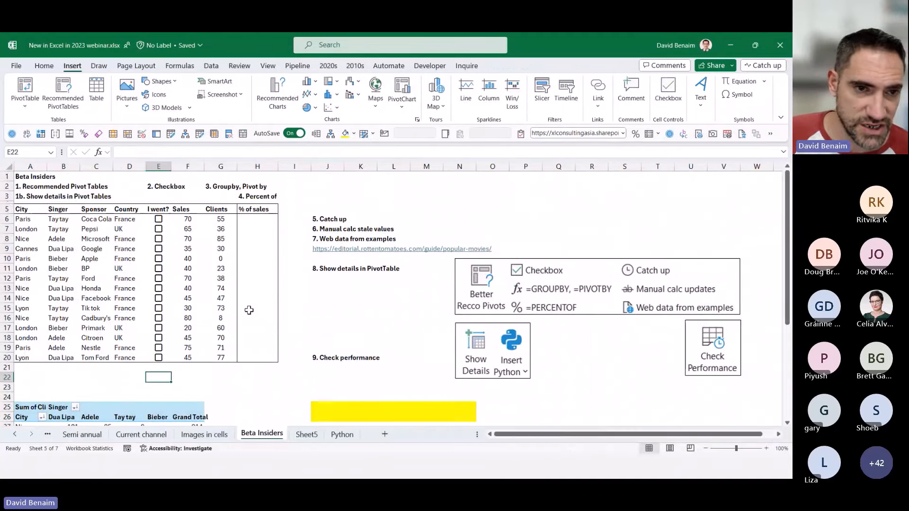
left_click(175, 268)
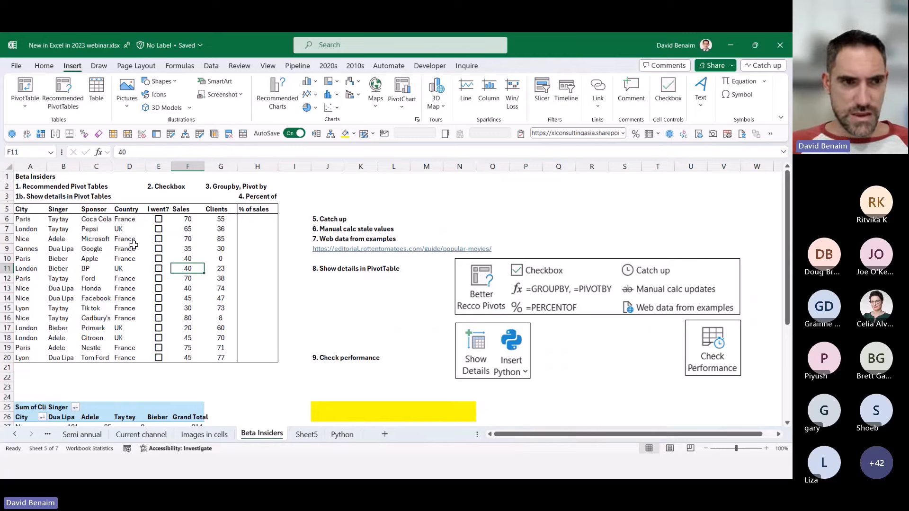
Select the source table A5:H20, review the Beta/Insider and 2020s feature commands, and select H7.
left_click_drag(21, 209, 249, 356)
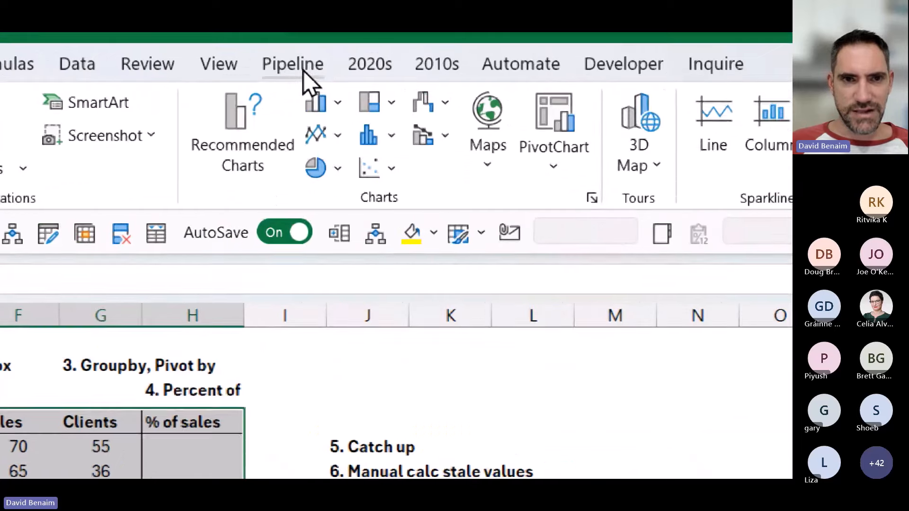
left_click(302, 68)
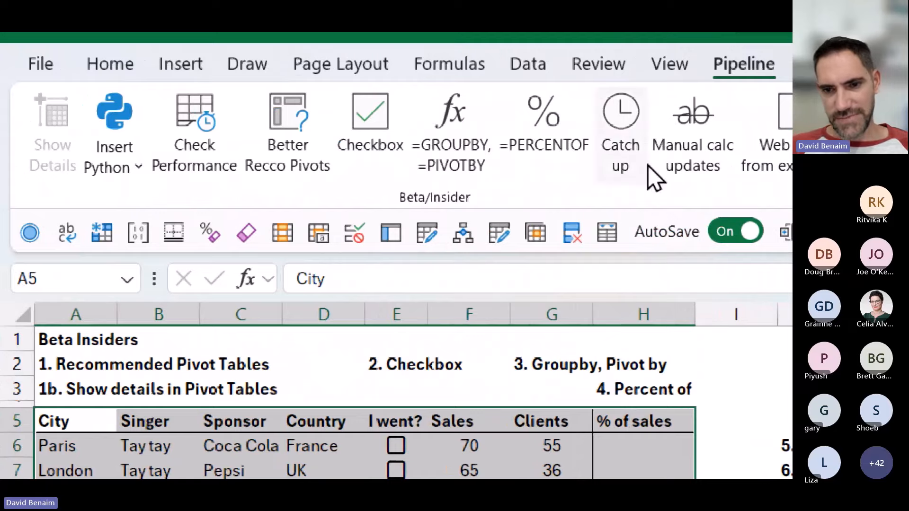
left_click(648, 62)
left_click(632, 363)
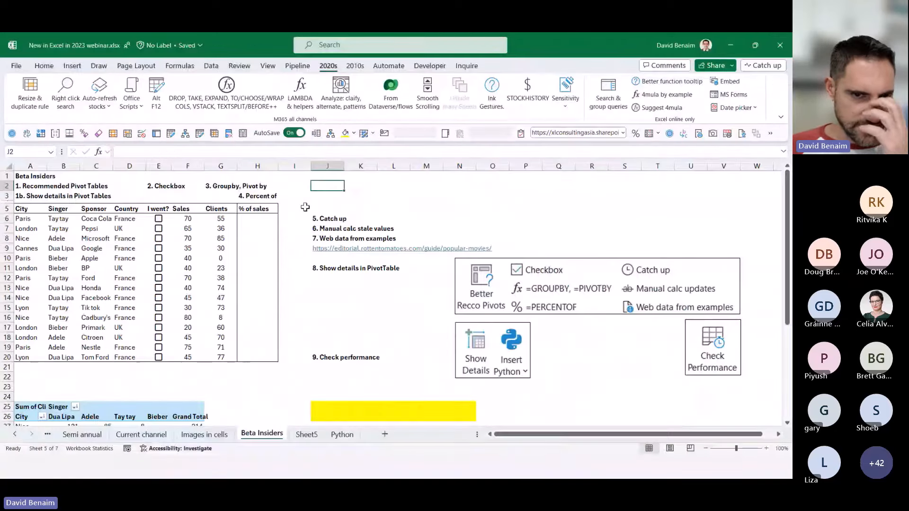
left_click(480, 470)
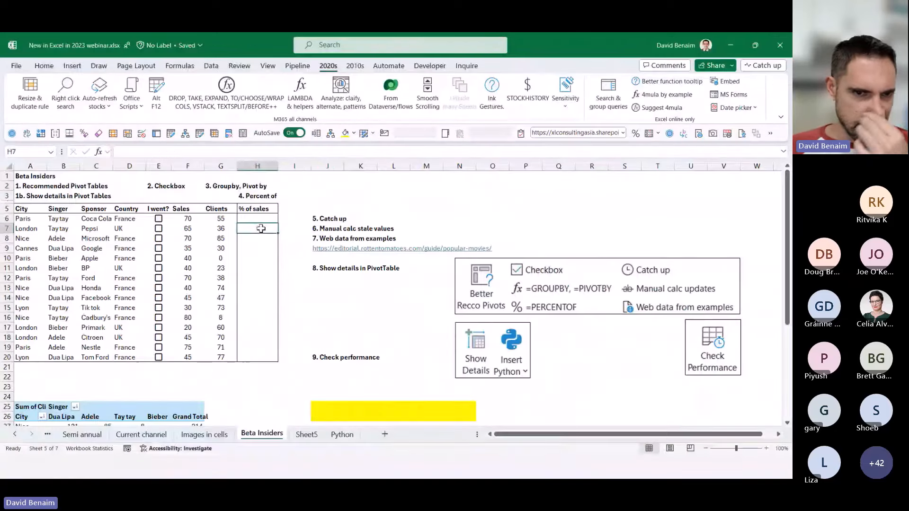
Show the details behind the London and Tay tay value in D28 of the PivotTable on a new sheet.
left_click(56, 195)
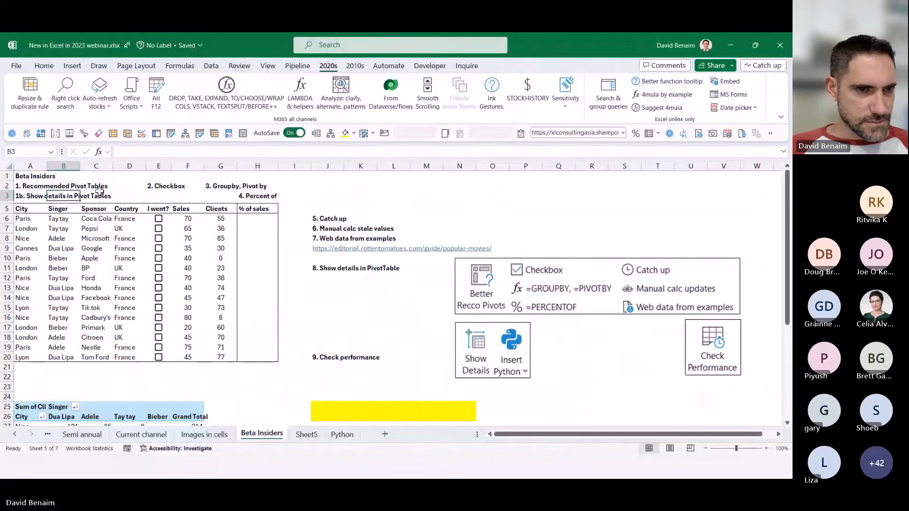
scroll(165, 299, "down", 5)
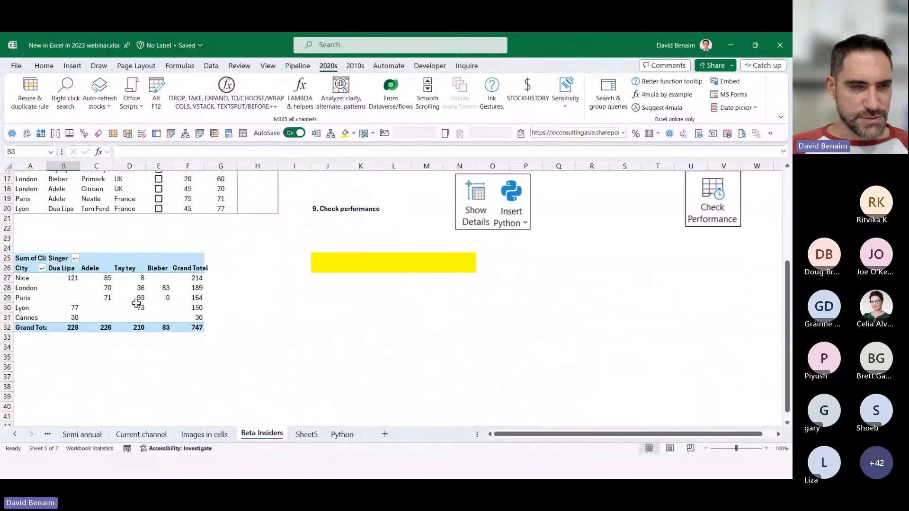
left_click(138, 288)
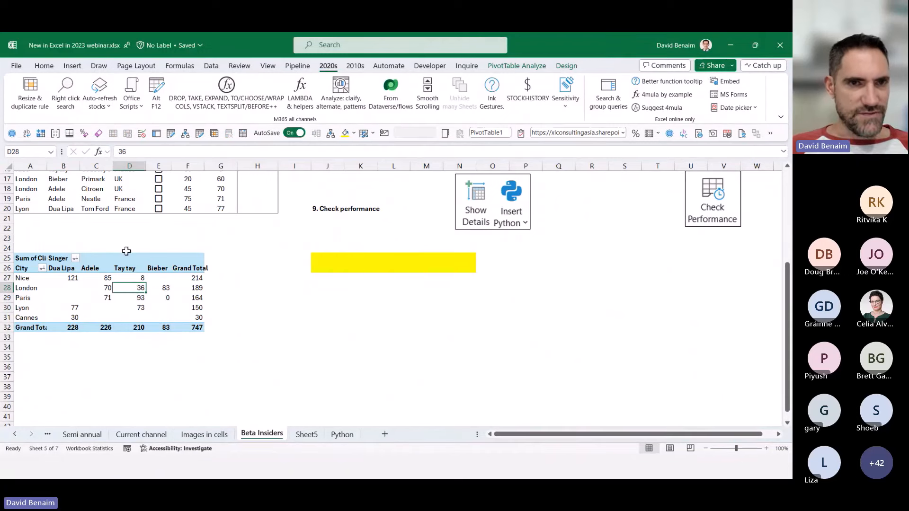
left_click(498, 66)
left_click(137, 100)
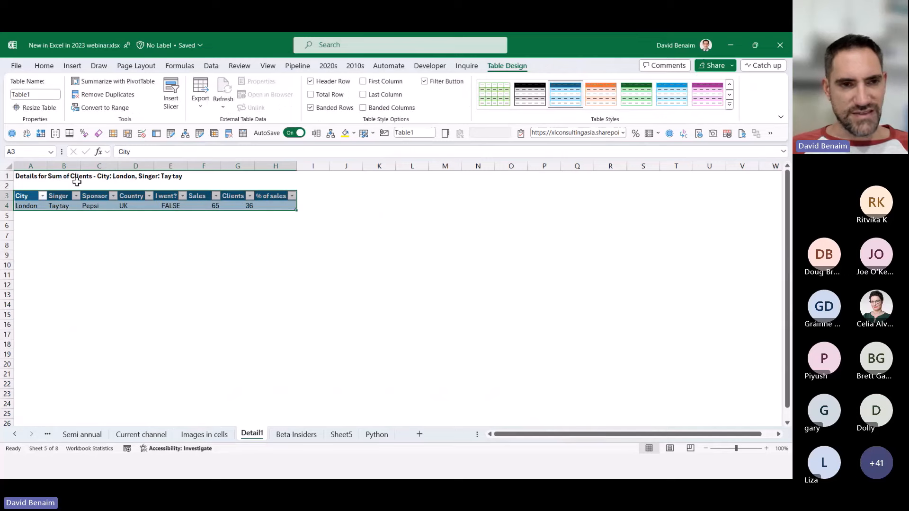
Check the title in A1 of the Detail1 sheet and return to the PivotTable on the Beta Insiders sheet.
left_click(29, 177)
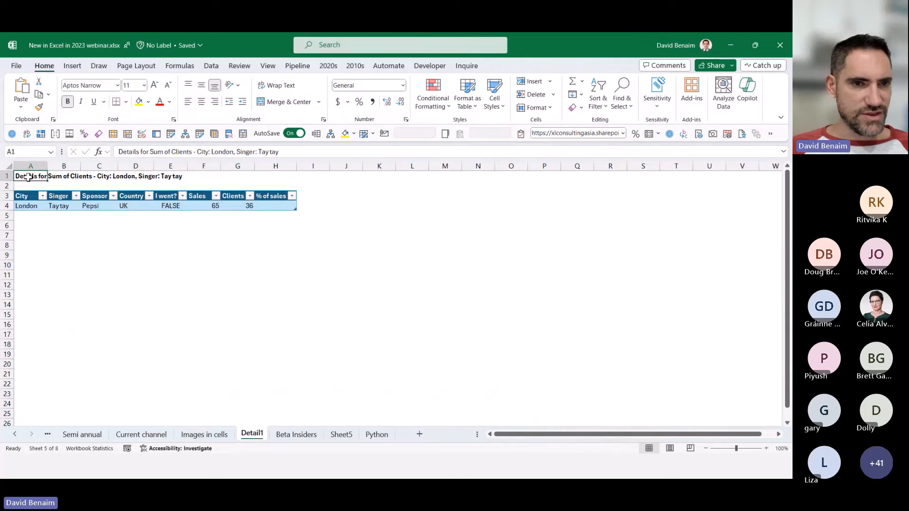
left_click(206, 434)
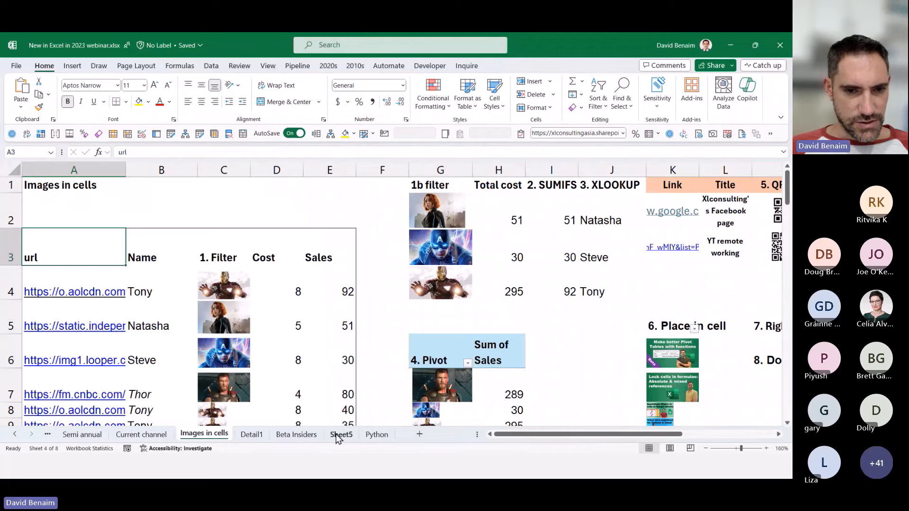
left_click(337, 435)
left_click(296, 434)
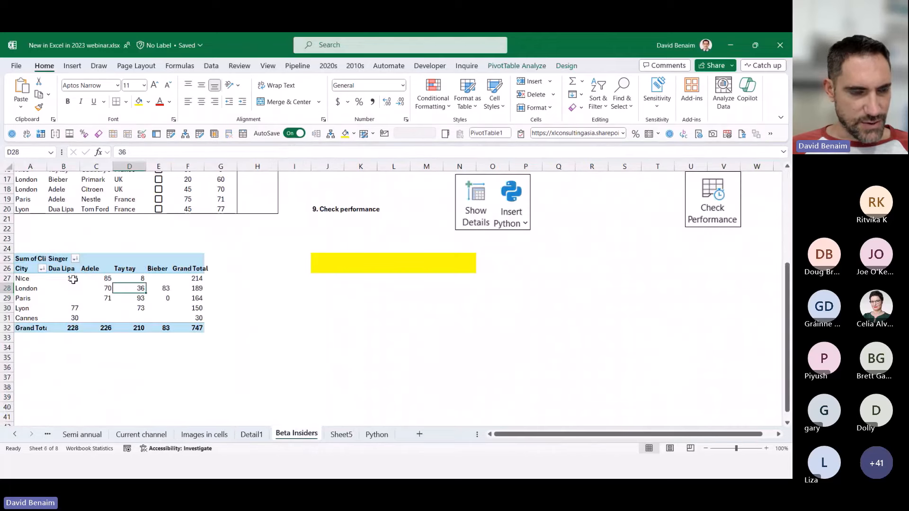
Show the PivotTable field list and remove Singer from the Columns area of the PivotTable.
left_click(61, 279)
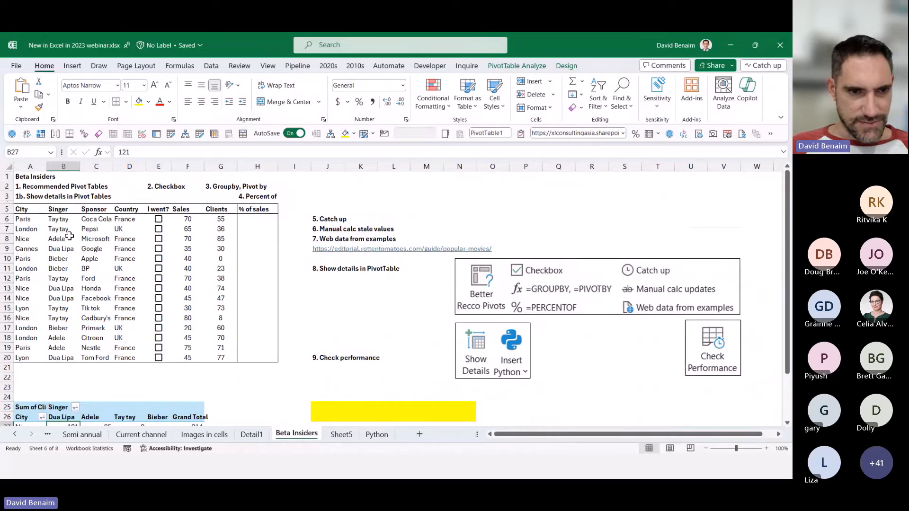
right_click(116, 290)
left_click(140, 282)
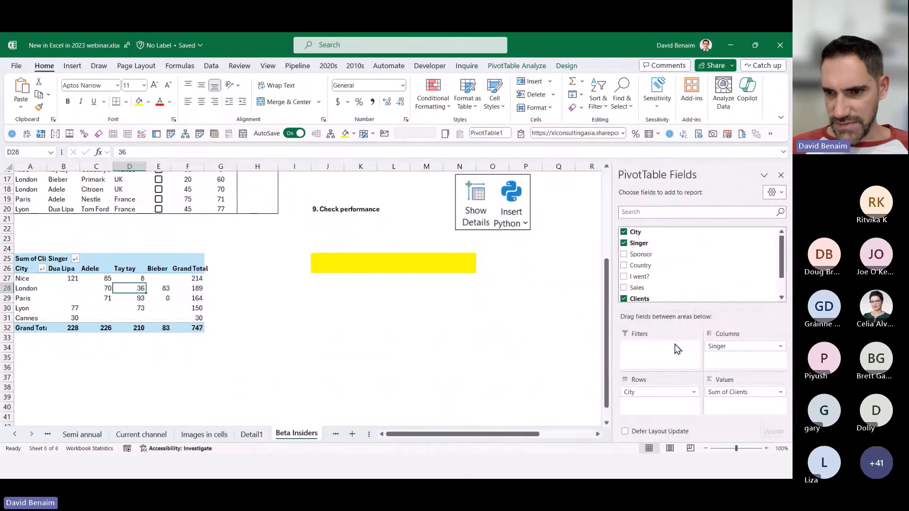
left_click_drag(731, 347, 331, 311)
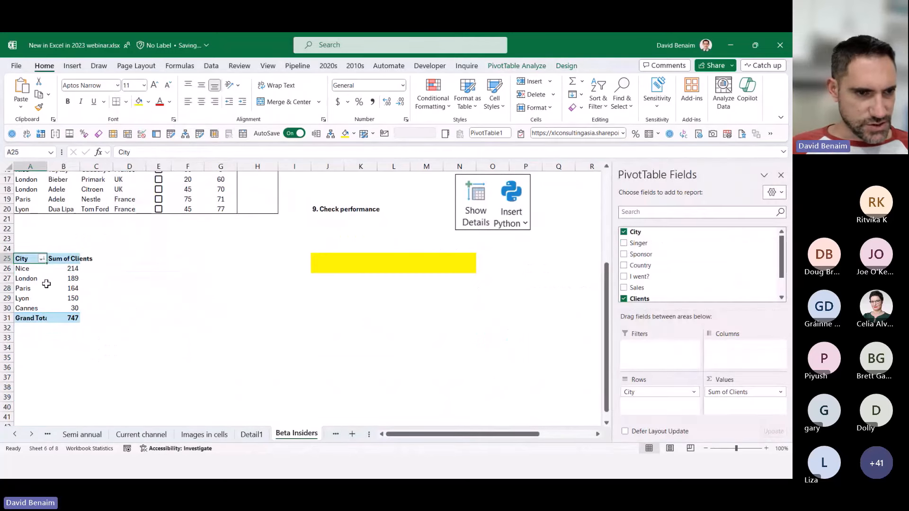
Show the details behind Nice's Sum of Clients value in B26 on a new sheet and review the resulting table.
left_click(66, 270)
double_click(63, 269)
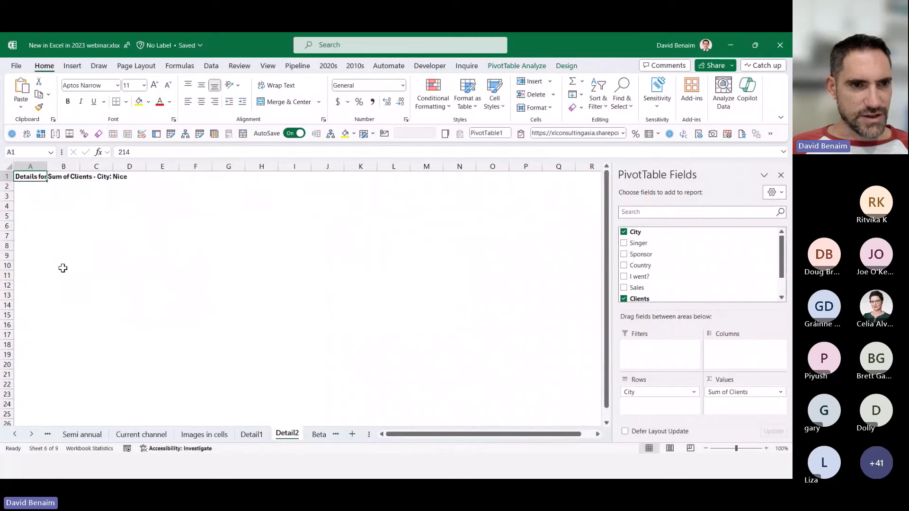
left_click_drag(24, 196, 242, 237)
left_click(172, 274)
left_click(260, 265)
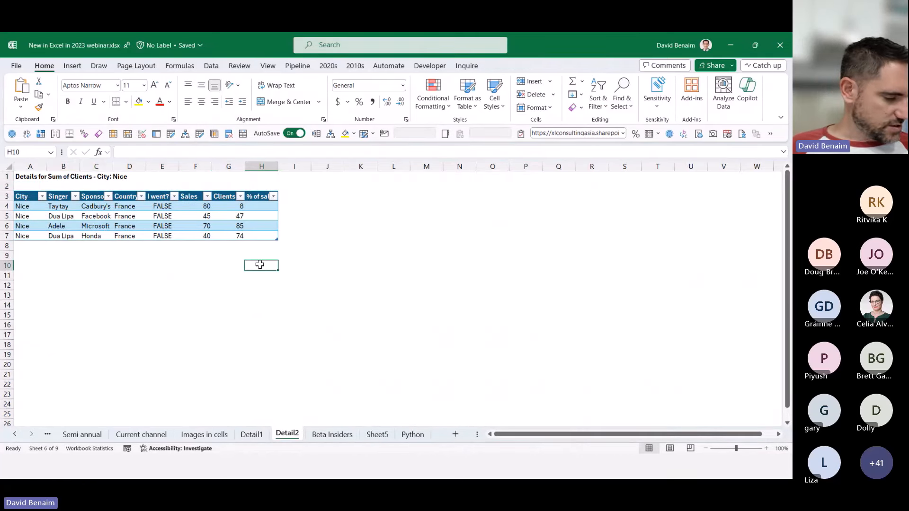
left_click(169, 305)
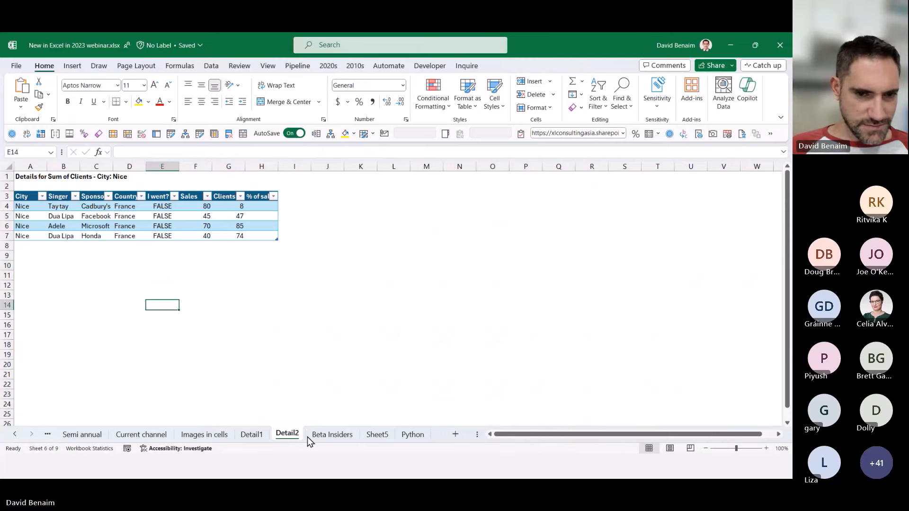
Return to the source data on the Beta Insiders sheet and close the PivotTable Fields pane.
left_click(320, 434)
scroll(223, 285, "up", 5)
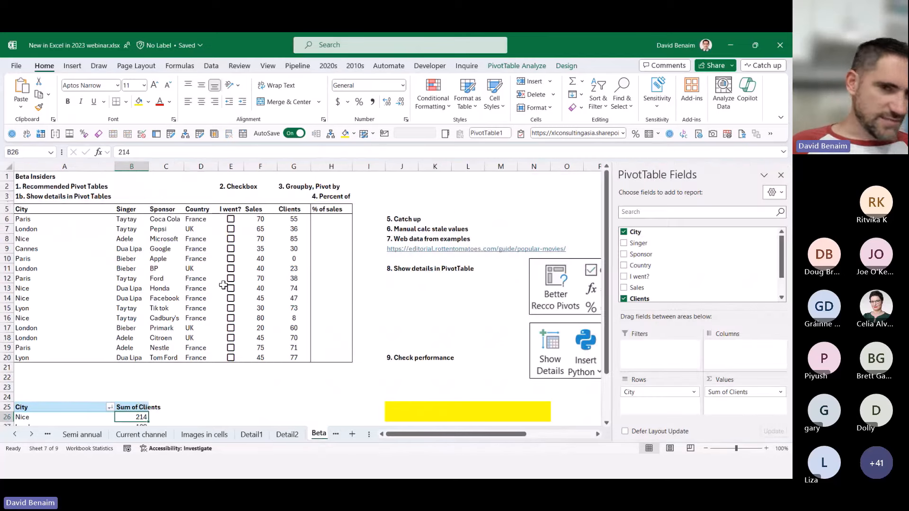
left_click(780, 174)
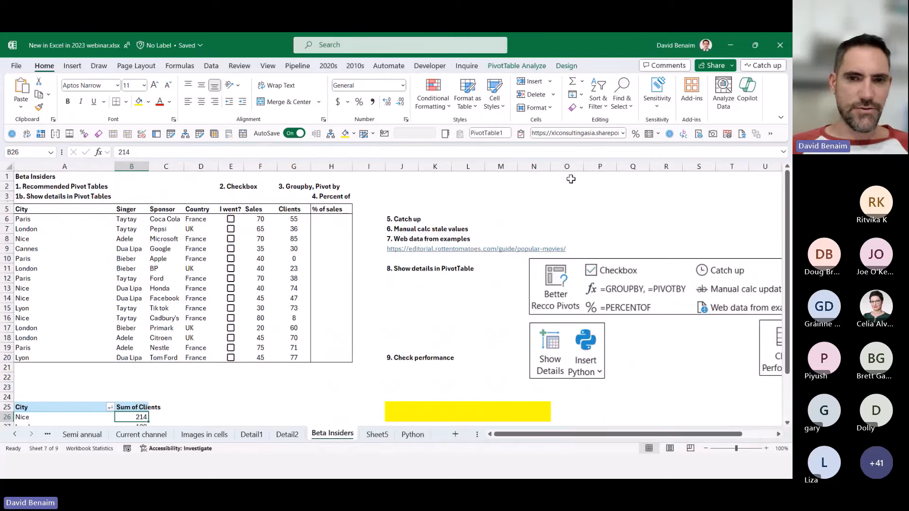
Select the '2. Checkbox' heading in E2 above the source table.
left_click(429, 185)
key("Left")
key("Left")
key("Left")
key("Left")
key("Left")
key("Left")
key("Left")
key("Left")
key("Left")
key("Left")
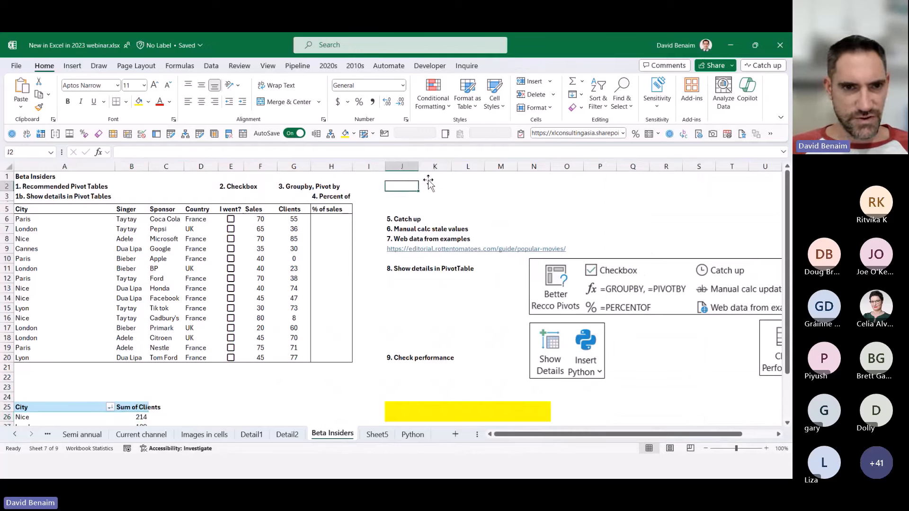
key("Down")
key("Right")
key("Right")
key("Right")
key("Right")
key("Up")
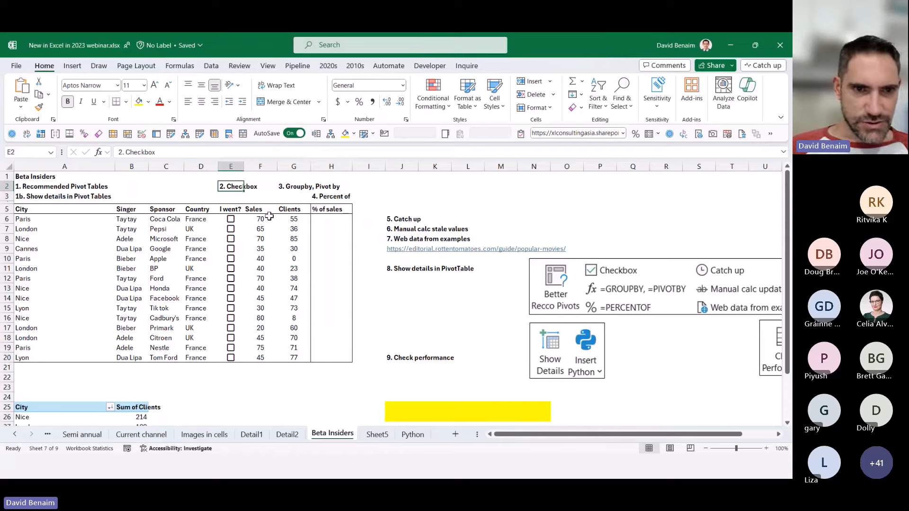
Tick the 'I went?' checkboxes in E7 and E10:E14 of the source table.
left_click(231, 228)
left_click(232, 250)
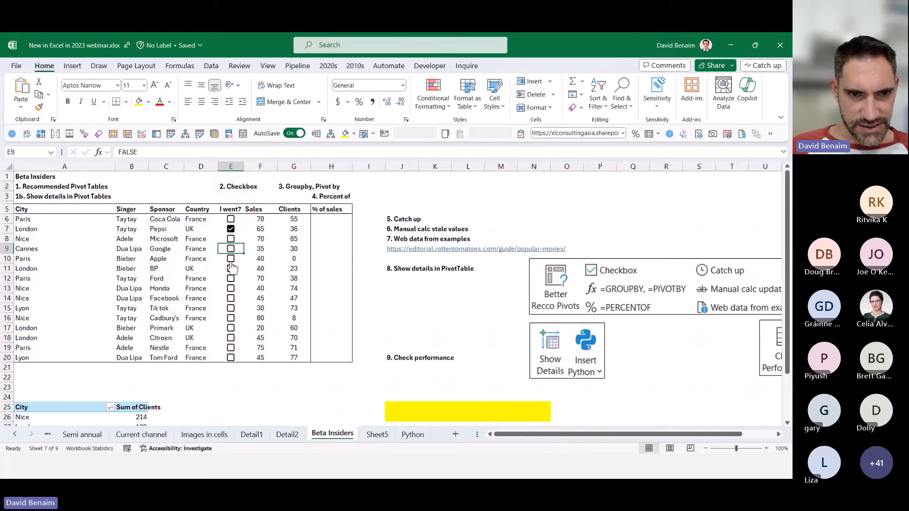
left_click(231, 259)
left_click(231, 269)
left_click(231, 278)
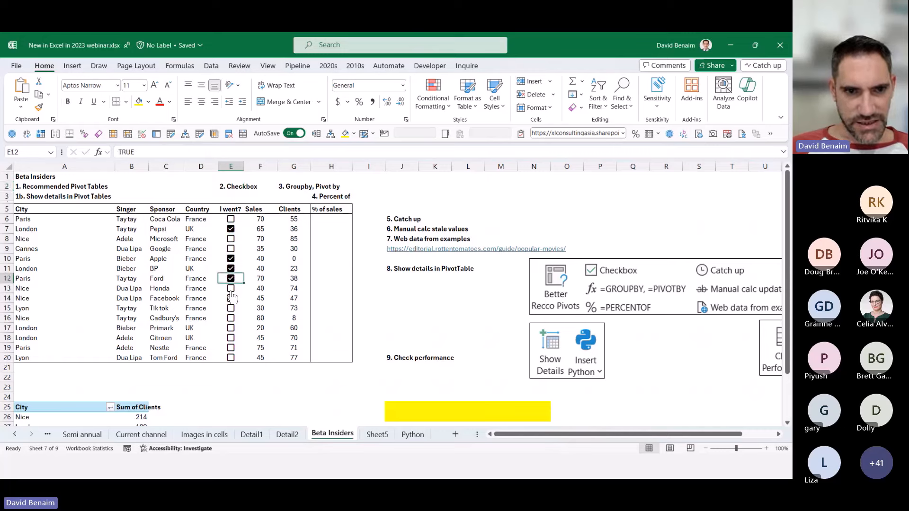
left_click(231, 288)
left_click(231, 299)
Insert checkboxes into the range F22:G26, and tick the ones in F22 and G23:G25.
left_click_drag(256, 379, 293, 417)
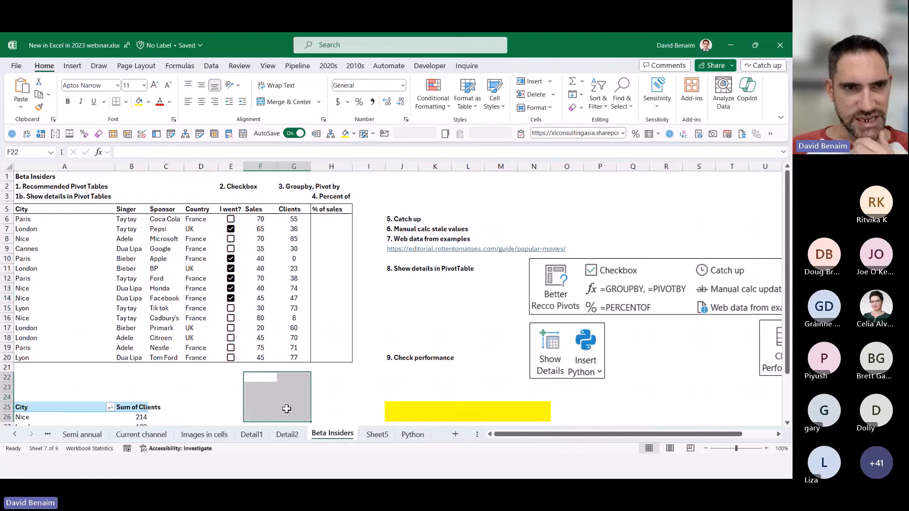
left_click(72, 66)
left_click(668, 90)
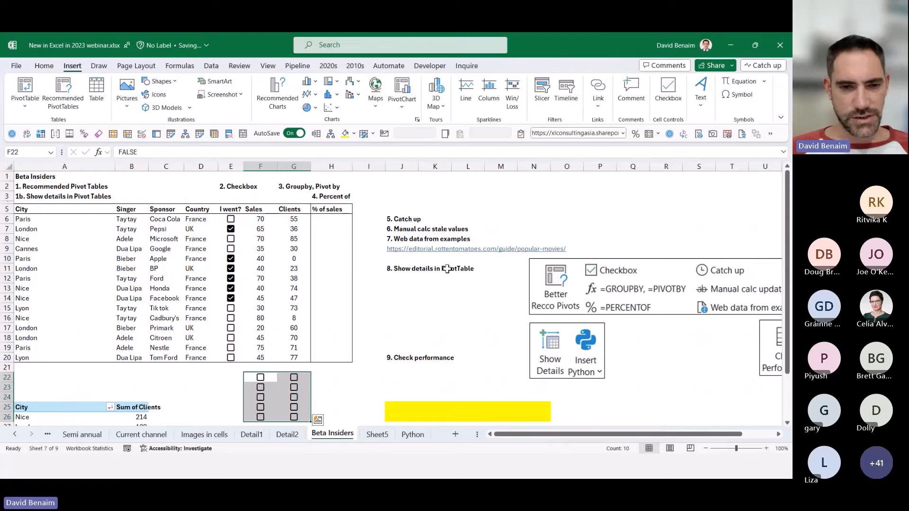
left_click(260, 378)
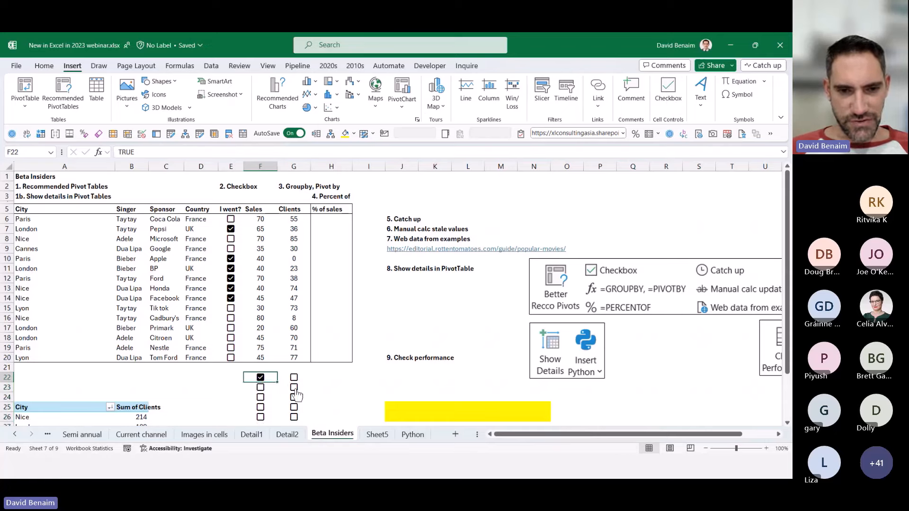
left_click(294, 387)
left_click(294, 397)
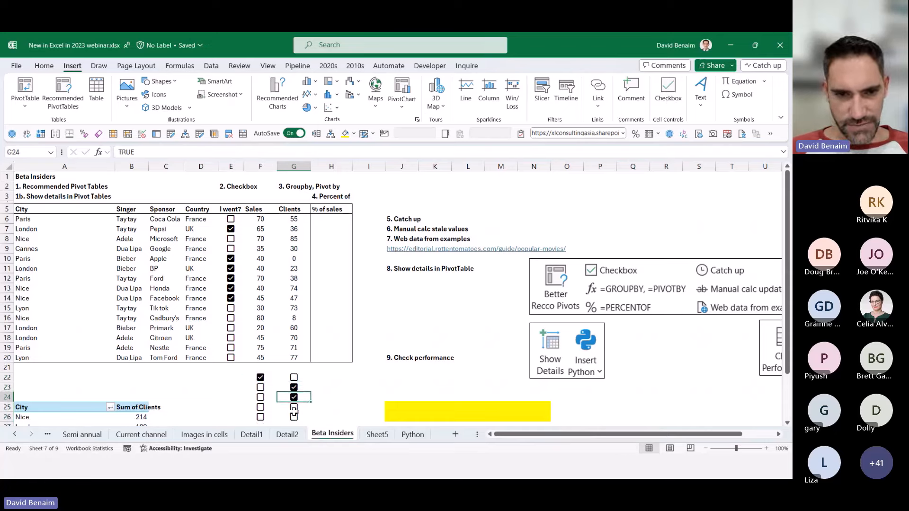
left_click(294, 408)
Enter the formula =F22 in H22 to mirror the checkbox in F22.
left_click(320, 385)
left_click(350, 379)
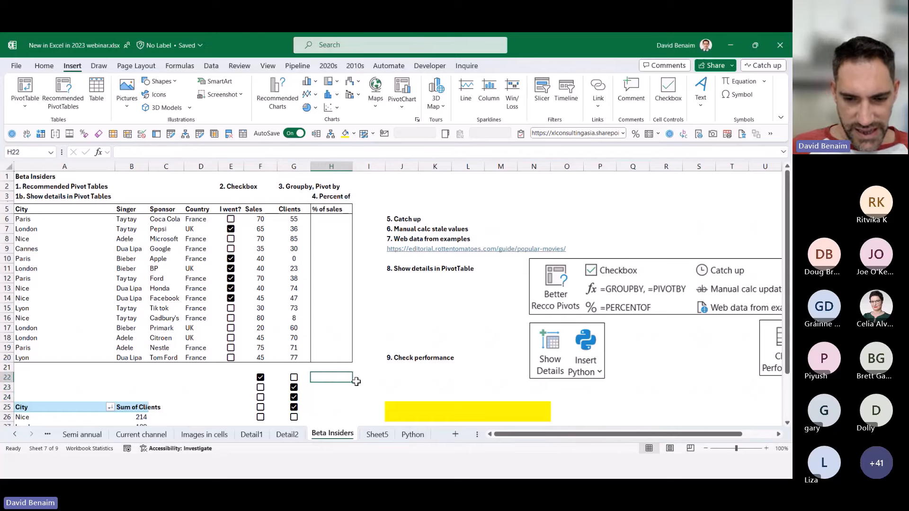
type("=")
key("Left")
key("Left")
key("Return")
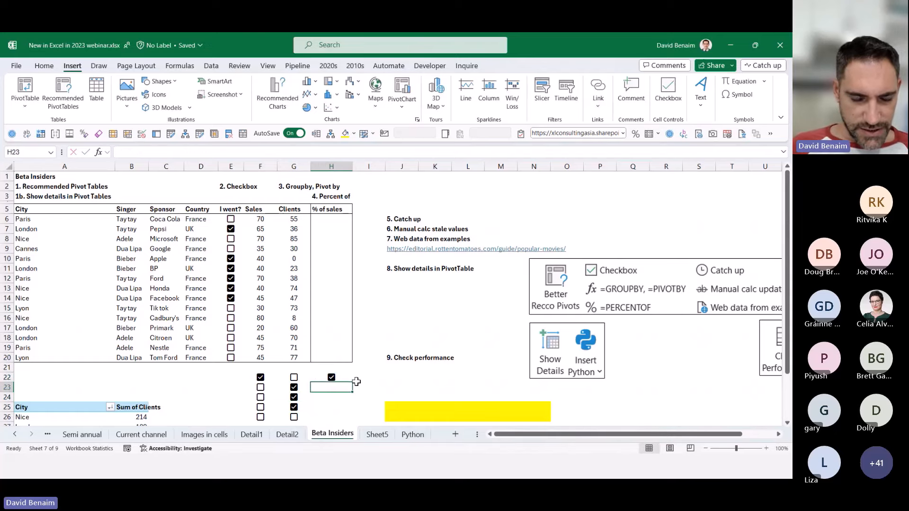
key("Up")
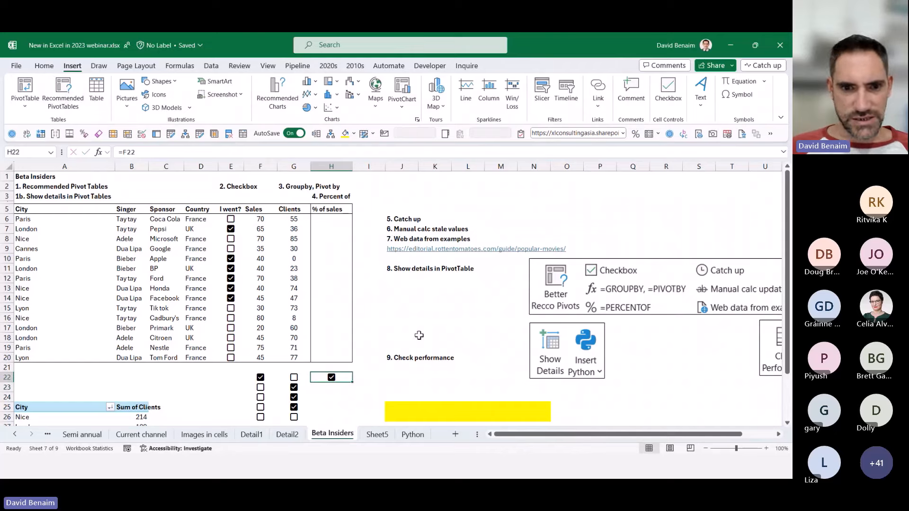
Enter the formula =F22+5 in I22, and untick the checkbox in F22 to test it.
right_click(343, 377)
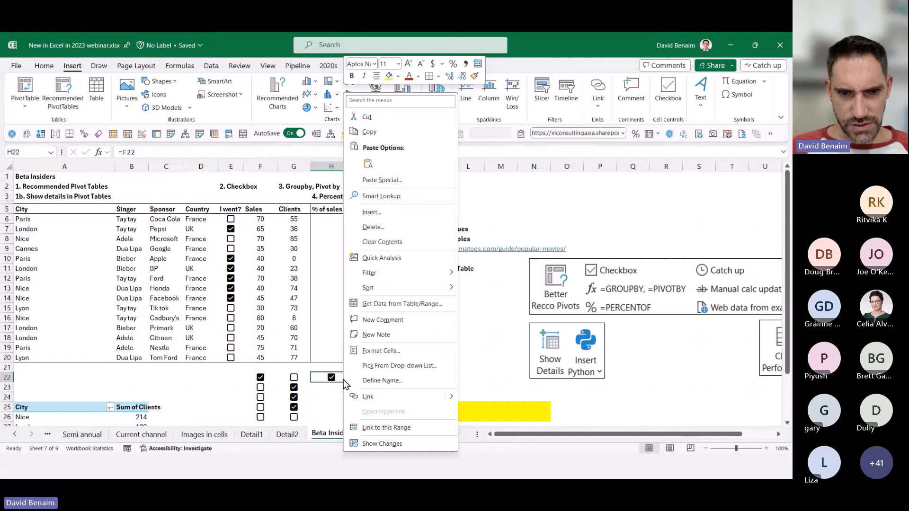
left_click(362, 374)
left_click(361, 375)
type("=")
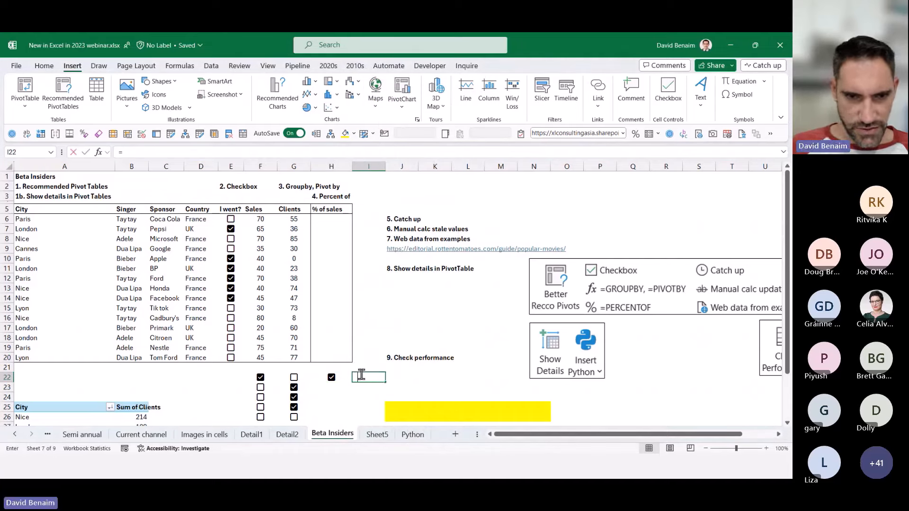
key("Left")
key("Left")
key("Left")
type("+")
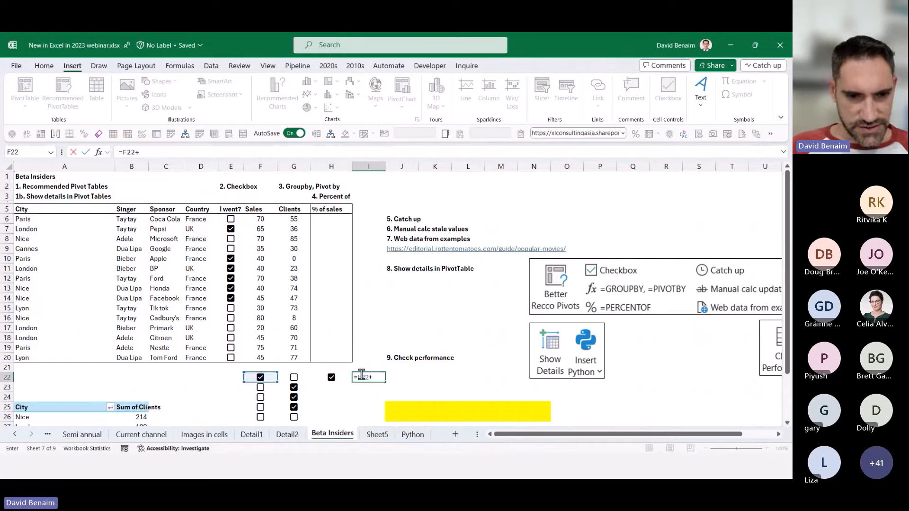
type("5")
key("ctrl+Return")
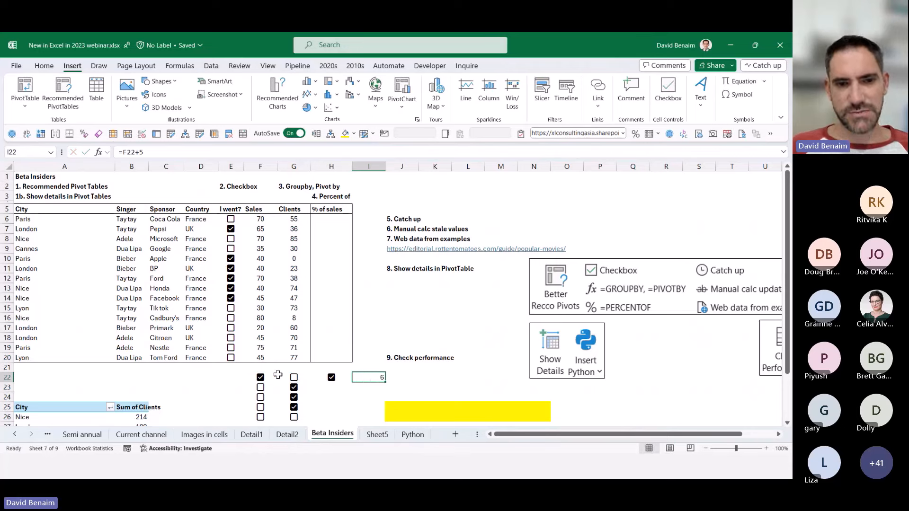
left_click(261, 378)
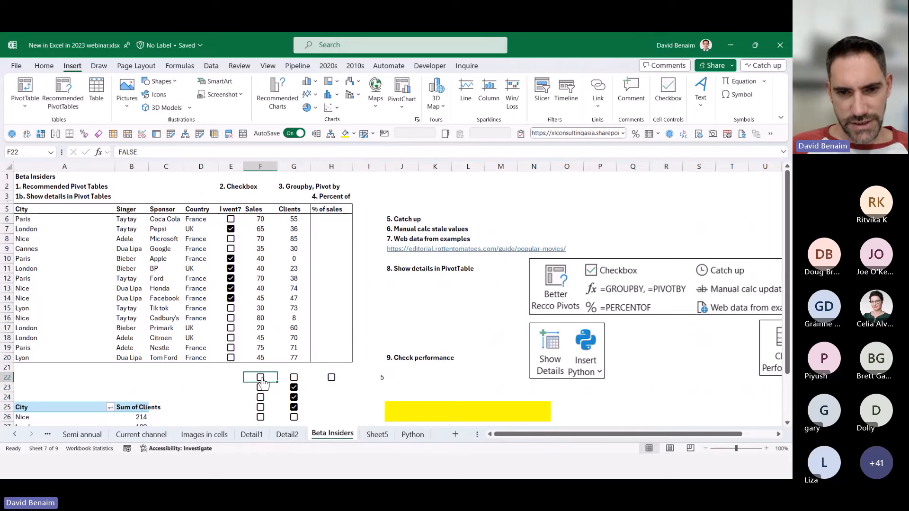
left_click(379, 382)
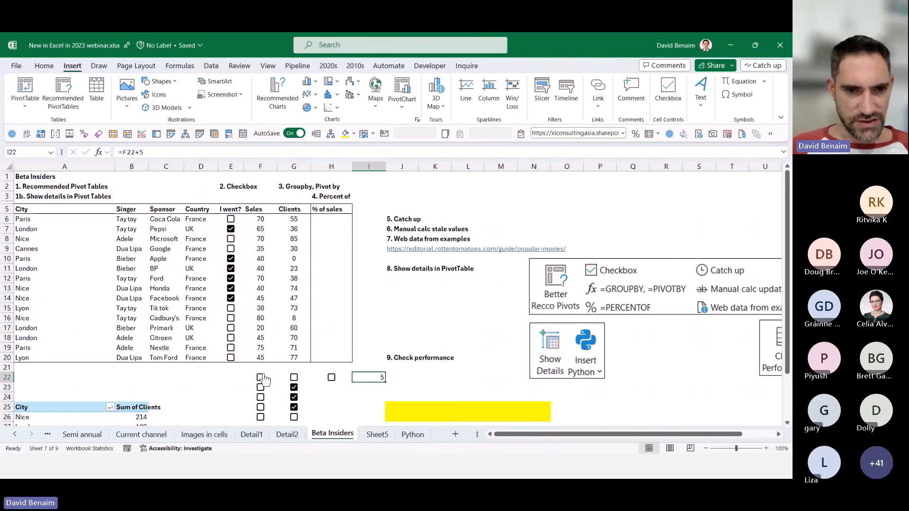
Clear the checkboxes in the range G22:G26.
left_click_drag(268, 377, 305, 419)
key("Right")
key("Right")
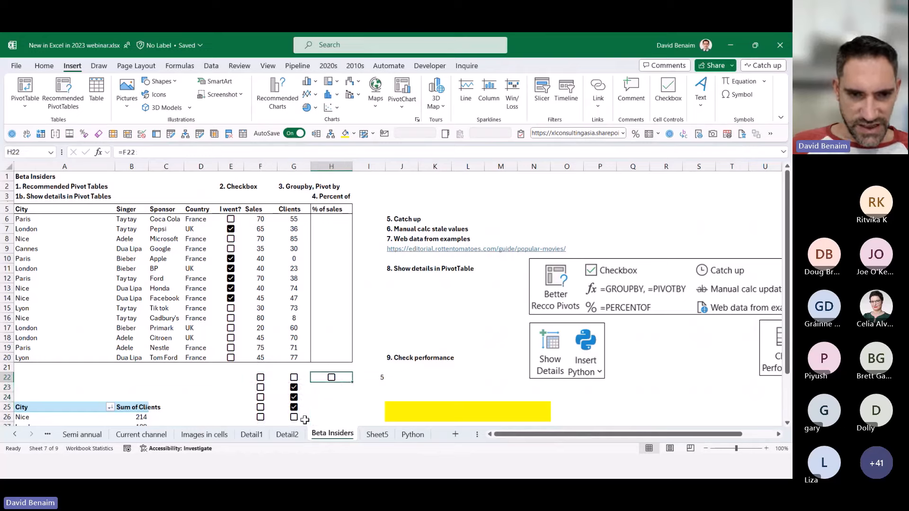
key("Left")
key("ctrl+shift+Down")
key("Delete")
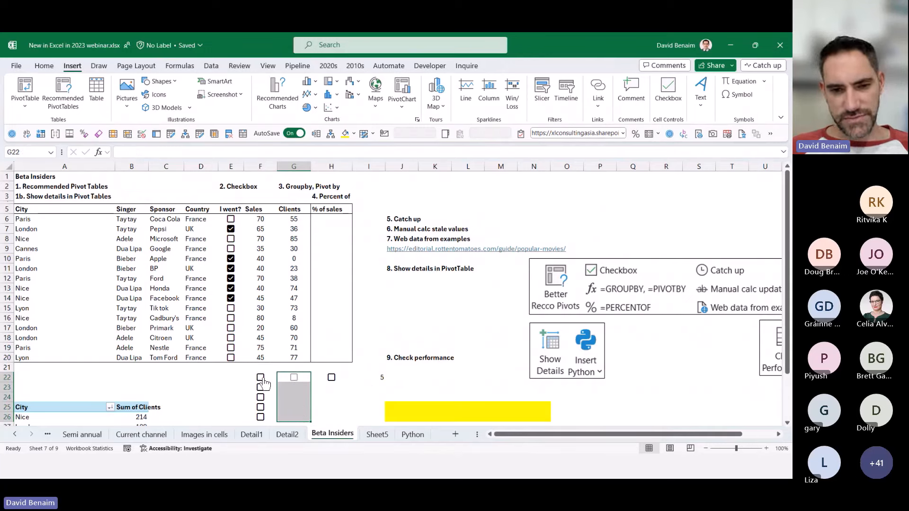
Tick the cleared cells G22 and G25, and clear the range G22:G26 again.
left_click(234, 376)
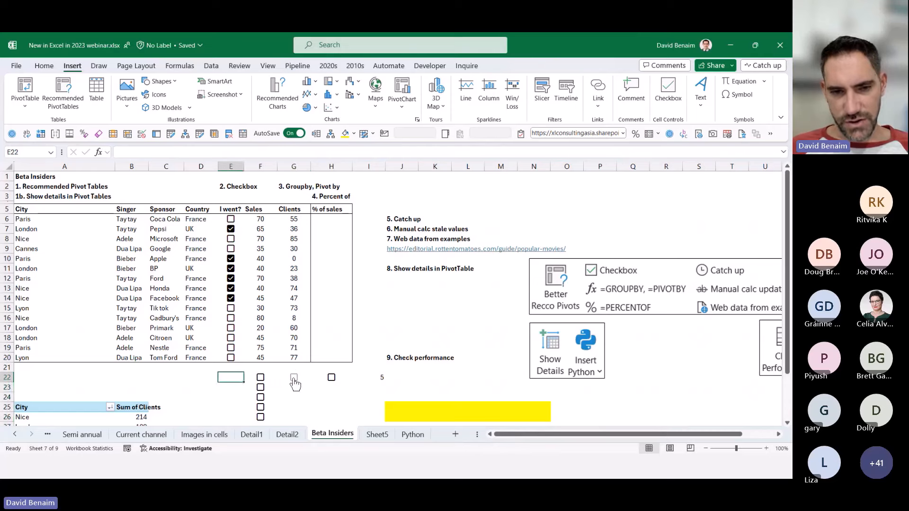
left_click(294, 378)
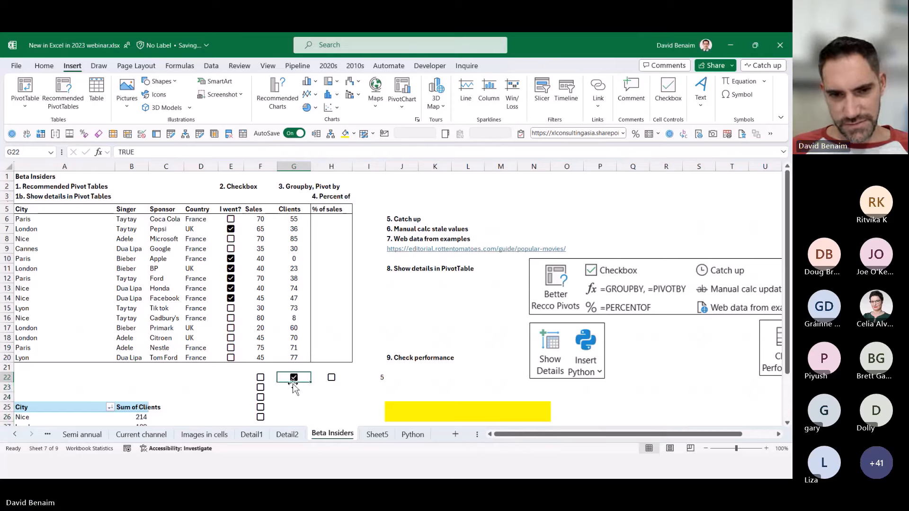
left_click(294, 407)
left_click_drag(279, 377, 293, 419)
left_click(287, 387)
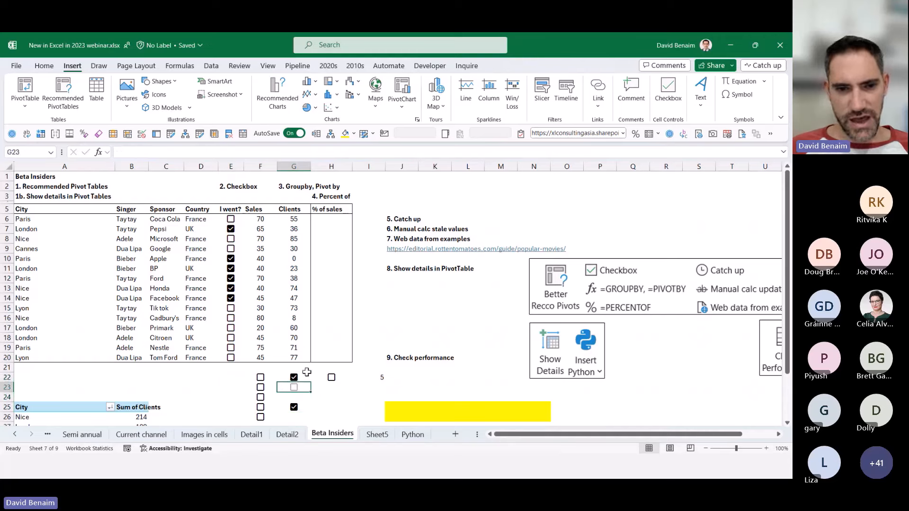
left_click_drag(303, 377, 293, 419)
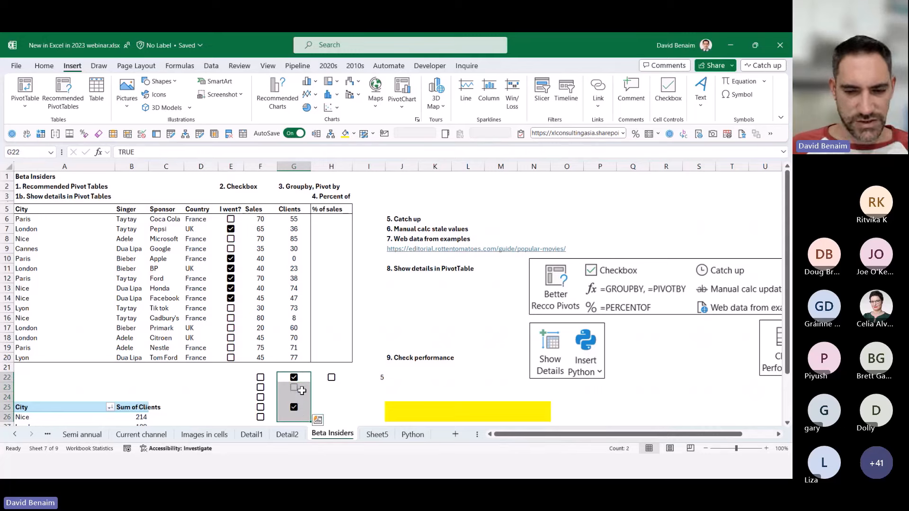
key("Delete")
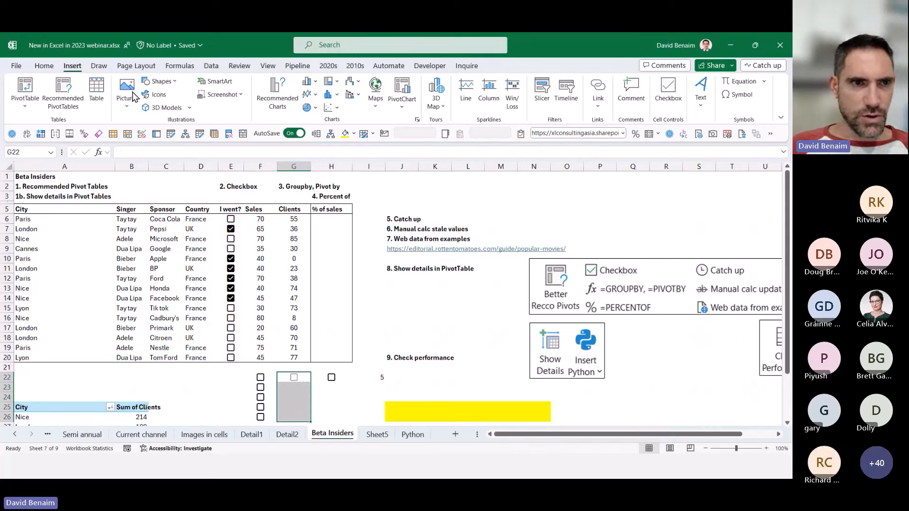
Clear all contents and formats from G22:G26 to remove the checkboxes completely.
left_click(44, 66)
left_click(581, 109)
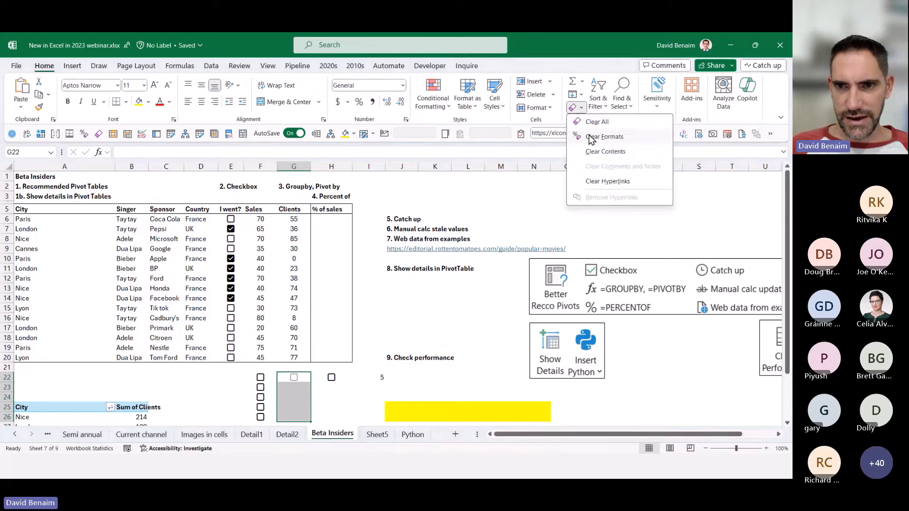
left_click(597, 124)
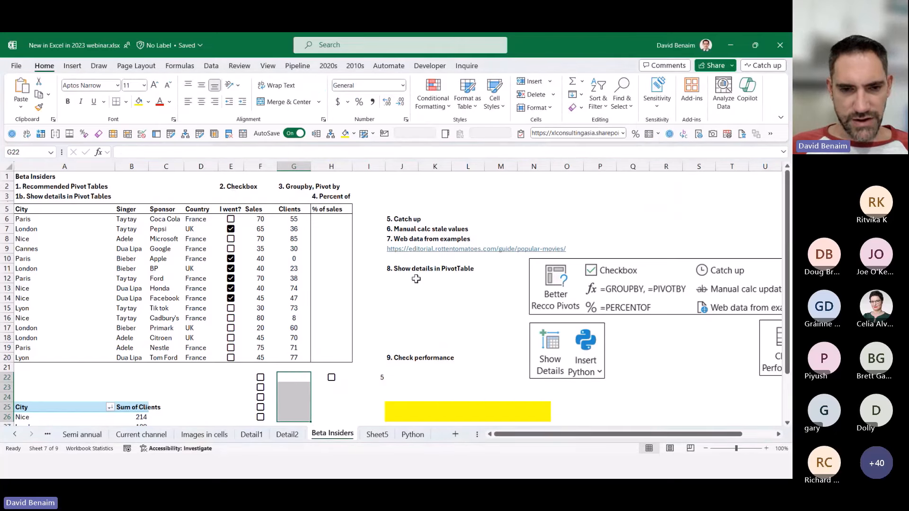
left_click_drag(307, 378, 348, 400)
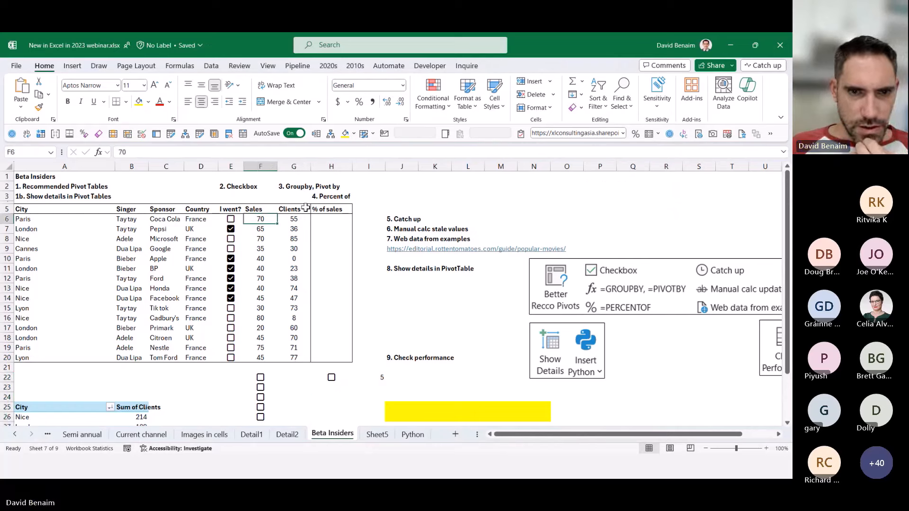
Move the City and Sum of Clients PivotTable from A25 down to A28.
key("Right")
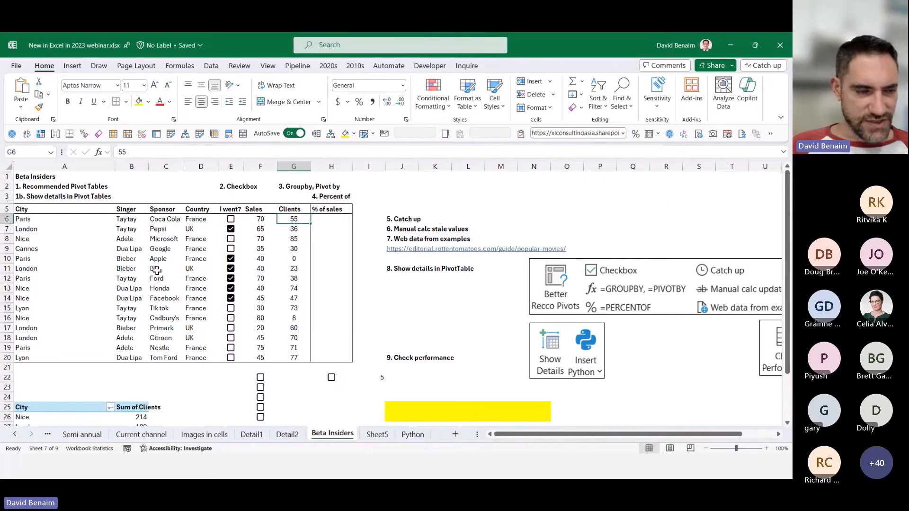
key("ctrl+a")
scroll(81, 319, "down", 5)
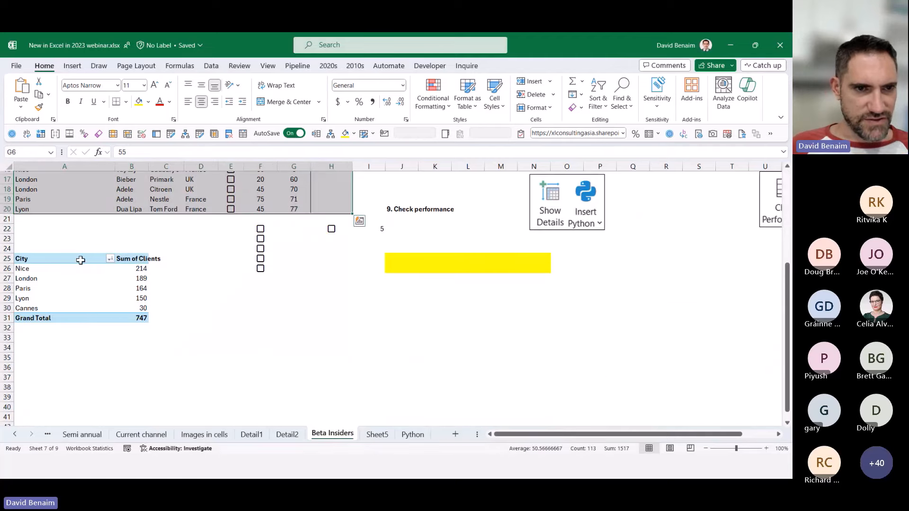
scroll(81, 263, "up", 5)
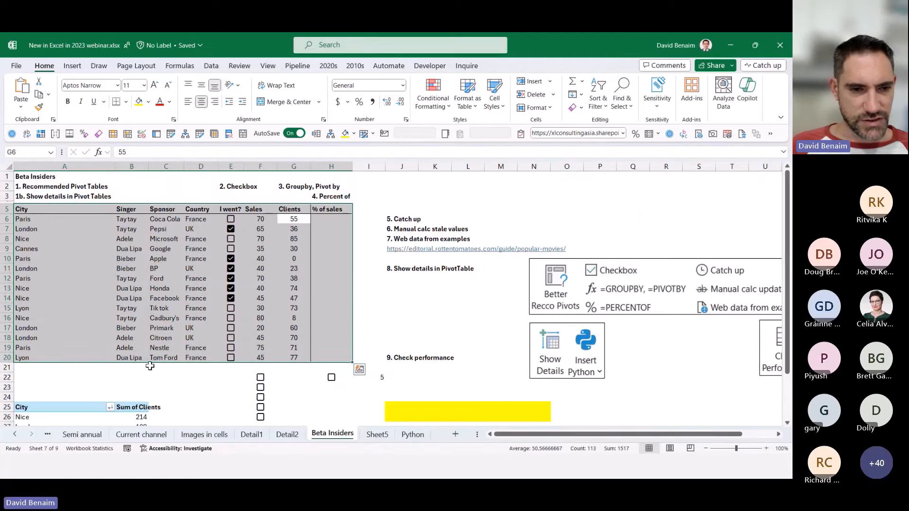
scroll(148, 365, "down", 5)
left_click_drag(26, 258, 129, 338)
key("ctrl+c")
left_click(35, 289)
key("ctrl+v")
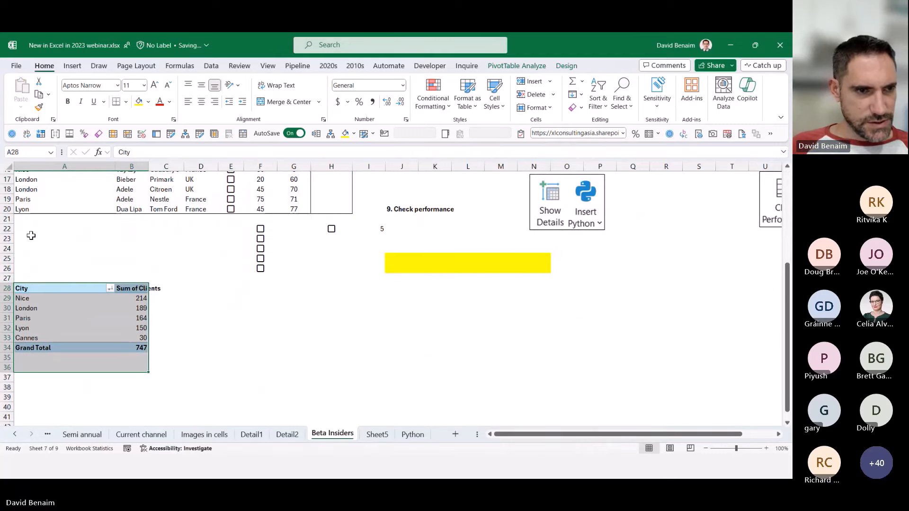
Enter =GROUPBY(B6:B20,F6:F20,SUM) in A22 to total the sales by singer.
left_click(32, 228)
scroll(43, 265, "up", 5)
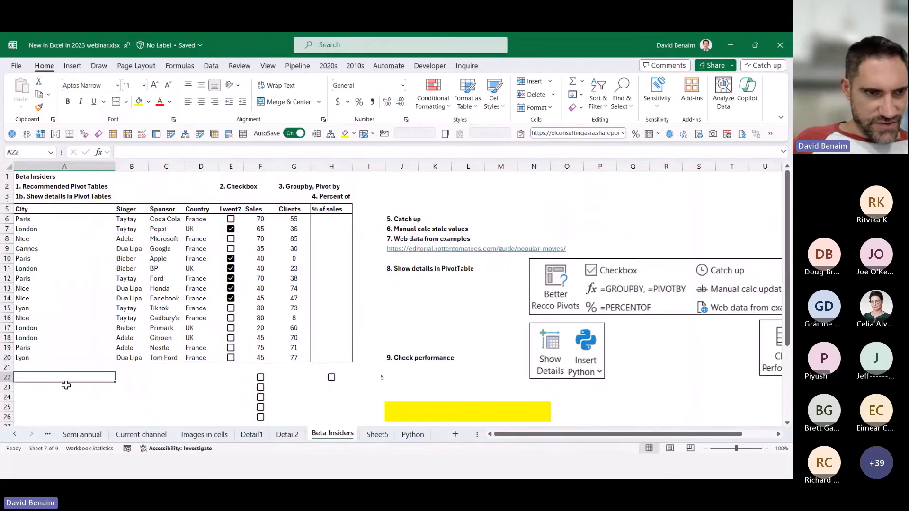
type("=grou")
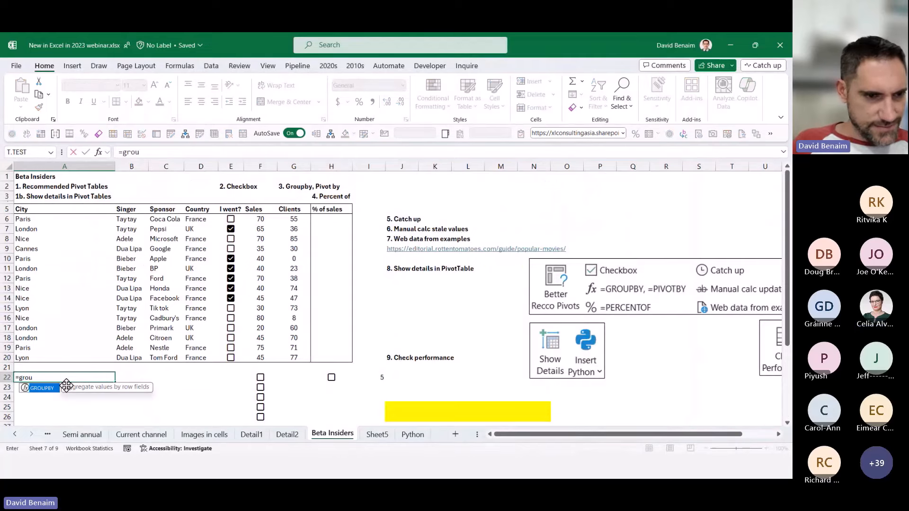
key("Tab")
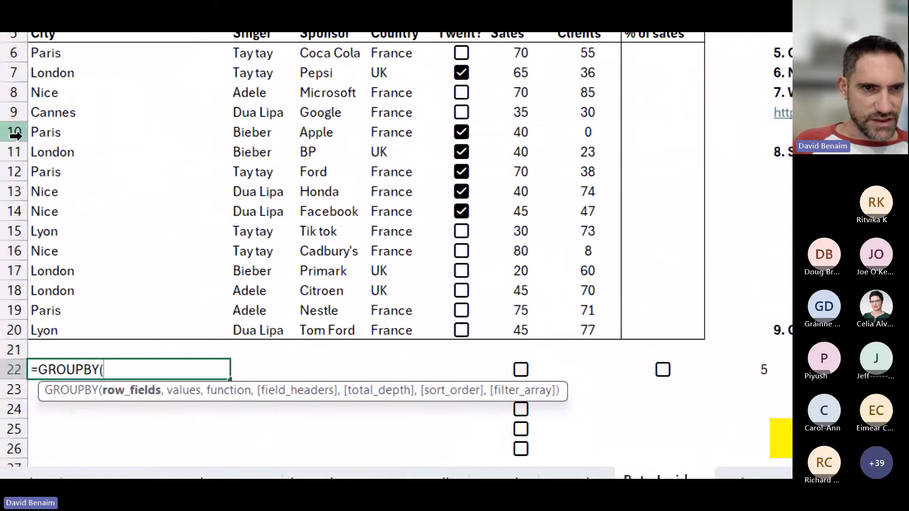
left_click_drag(242, 91, 242, 371)
type(",")
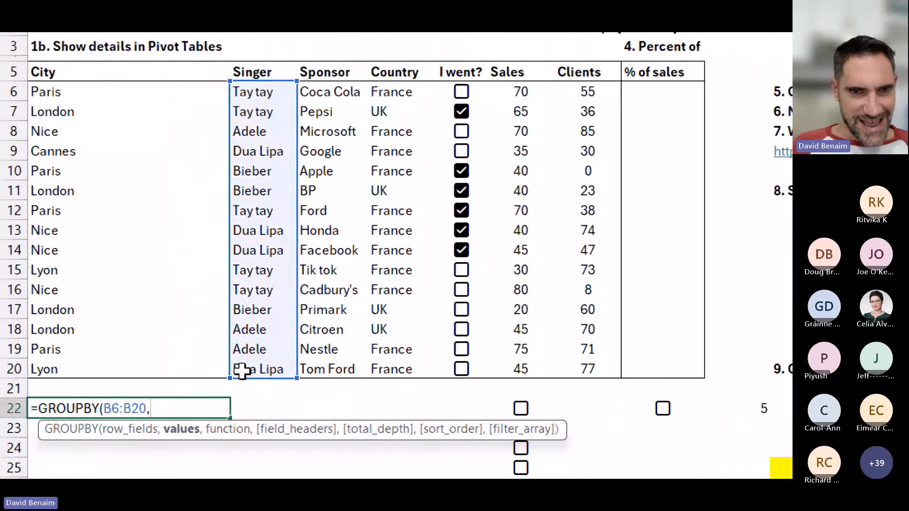
left_click_drag(517, 91, 524, 366)
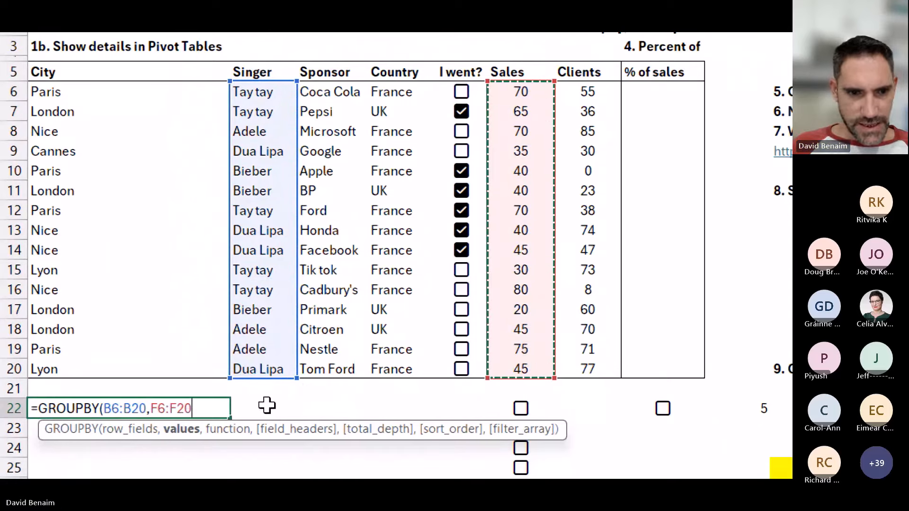
type(",")
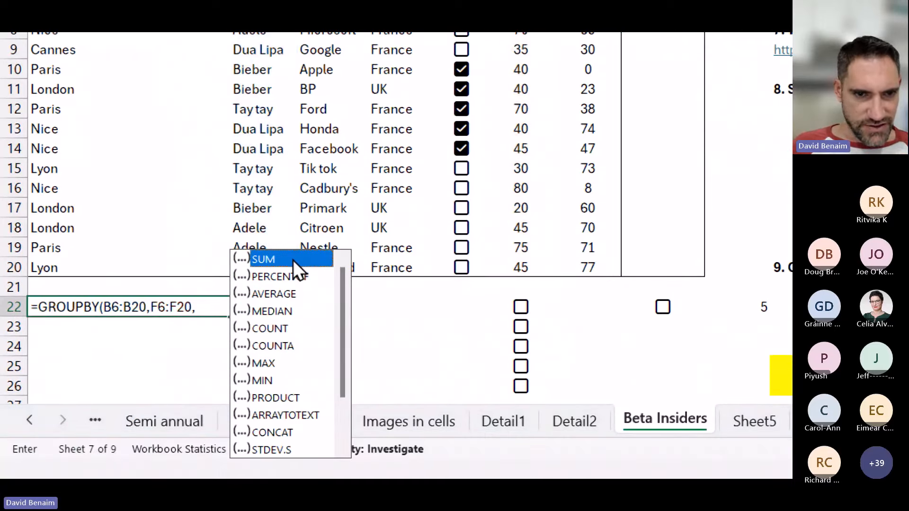
double_click(293, 259)
type(")")
key("Return")
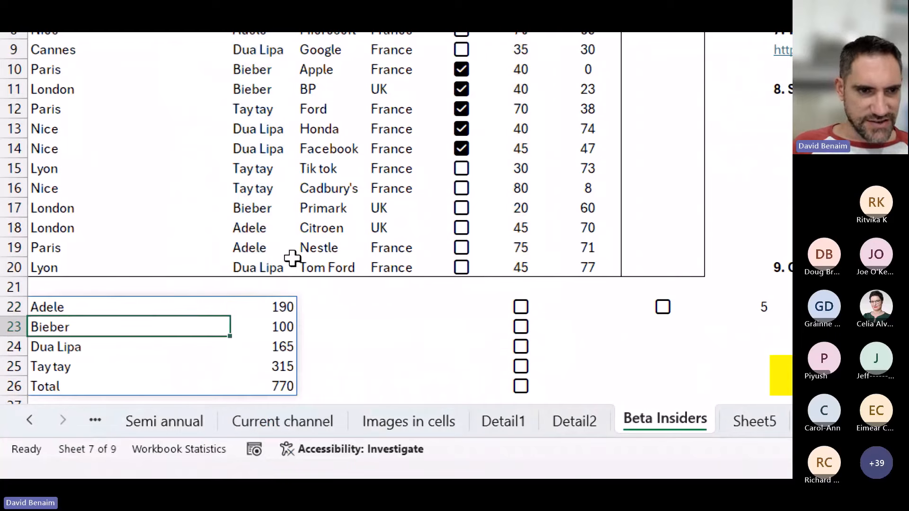
Examine the spilled GROUPBY result and the row_fields, values and function arguments of the formula in A22.
key("Down")
key("Right")
key("Up")
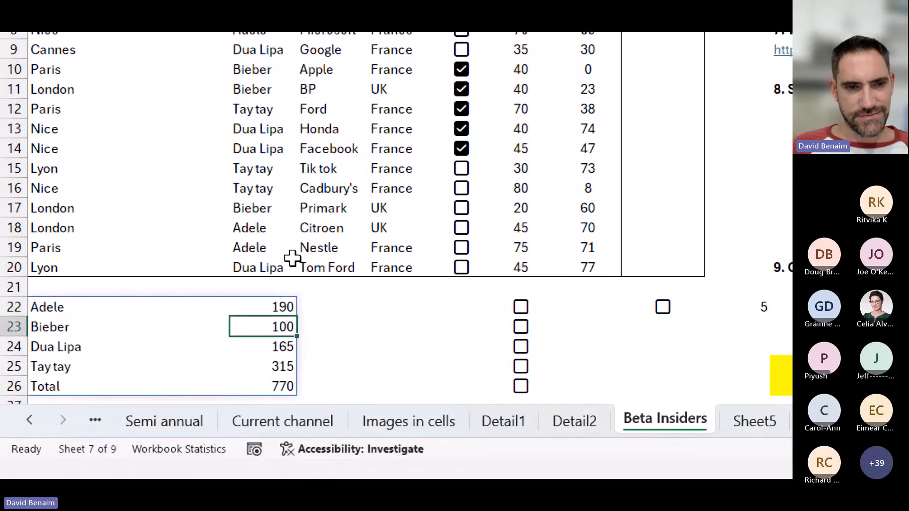
key("Up")
key("Left")
key("F2")
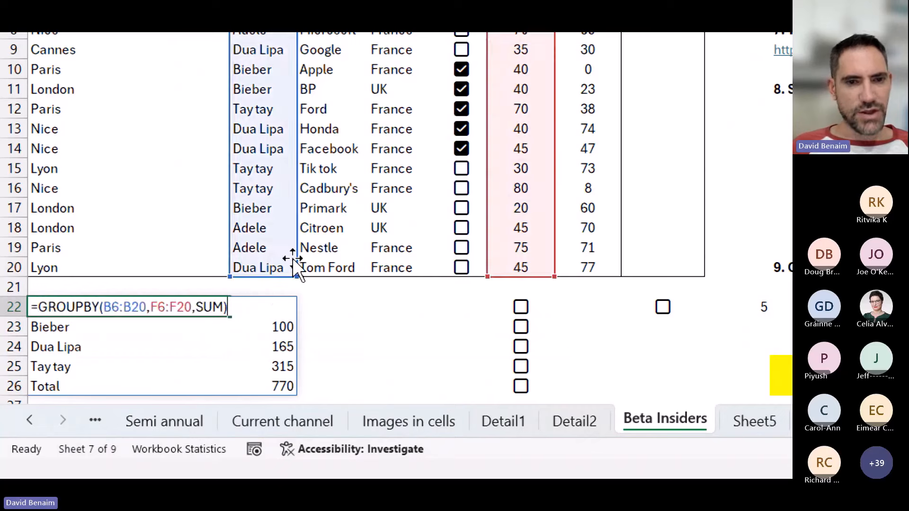
key("Left")
key("Left")
key("Left")
key("Left")
key("Left")
key("Left")
key("Left")
key("Left")
key("Left")
key("Left")
key("Left")
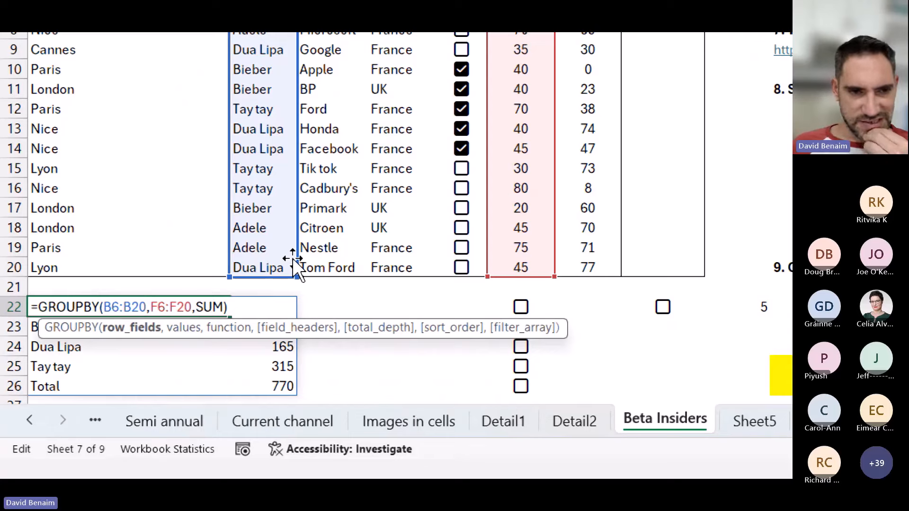
key("Right")
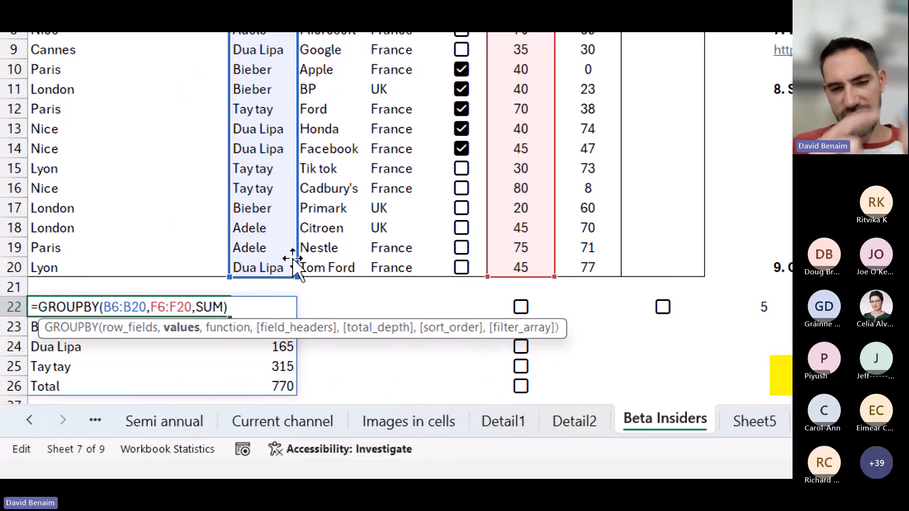
key("Right")
key("Right")
key("Right")
key("Right")
key("Right")
key("Right")
key("Right")
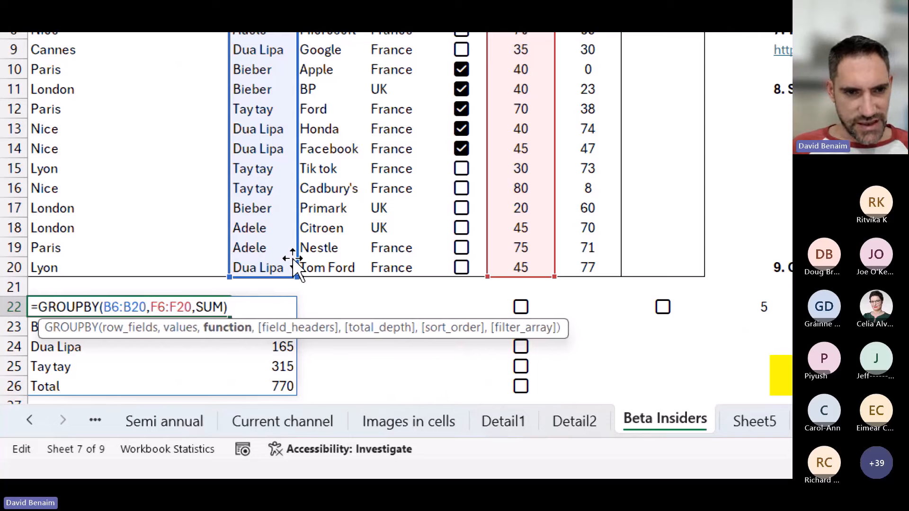
key("ctrl+Return")
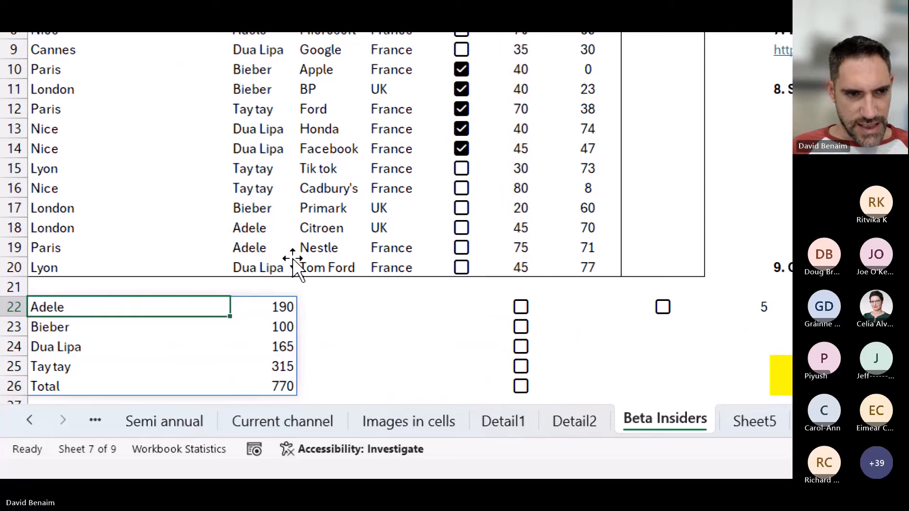
Change the formula in A22 to =GROUPBY(B6:B20,A6:A20,ARRAYTOTEXT) to list the cities for each singer.
key("F2")
key("Left")
key("ctrl+shift+Left")
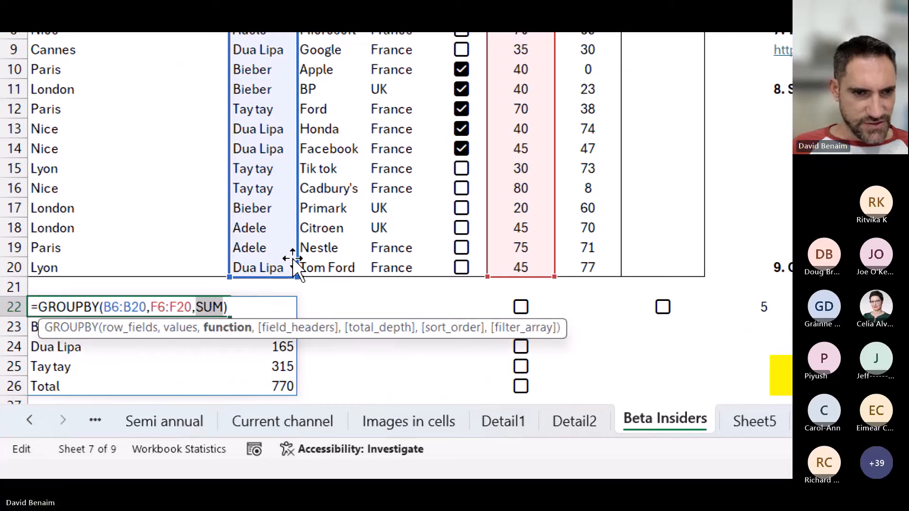
key("ctrl+shift+Left")
key("ctrl+shift+Left")
key("BackSpace")
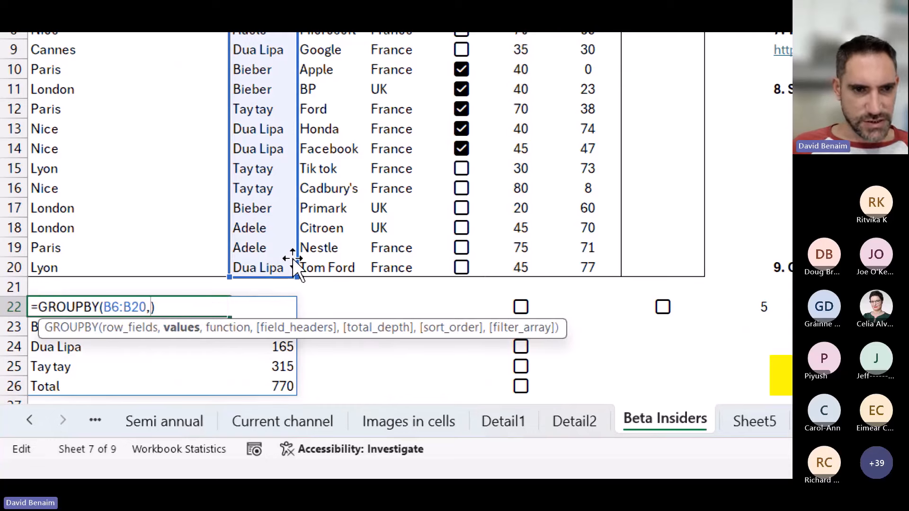
scroll(273, 67, "up", 1)
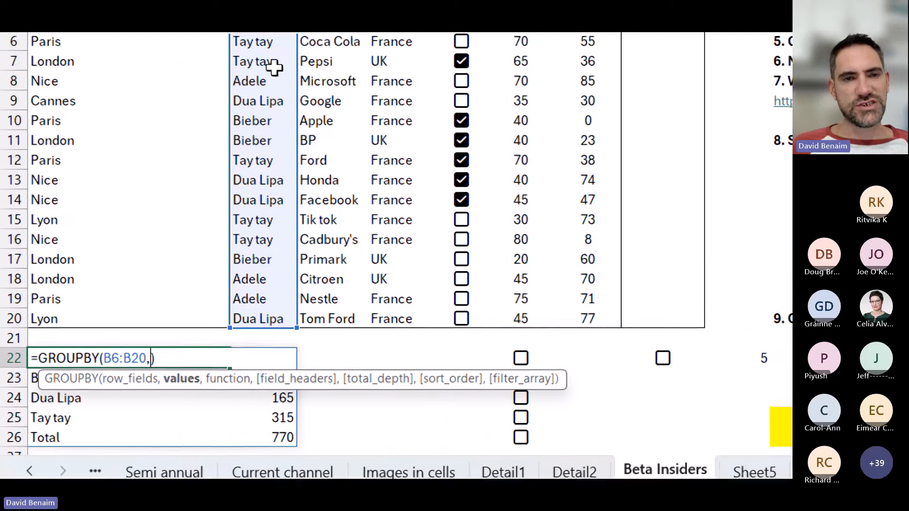
scroll(274, 68, "up", 2)
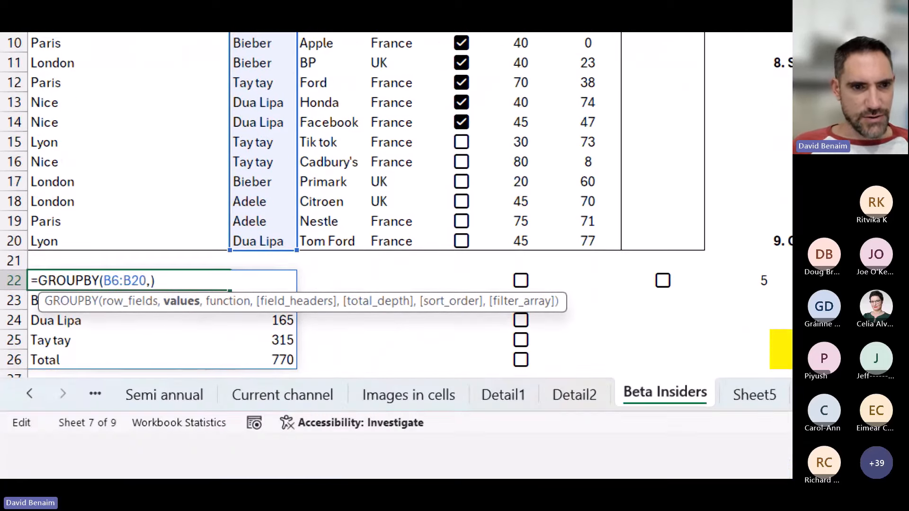
left_click_drag(79, 241, 84, 67)
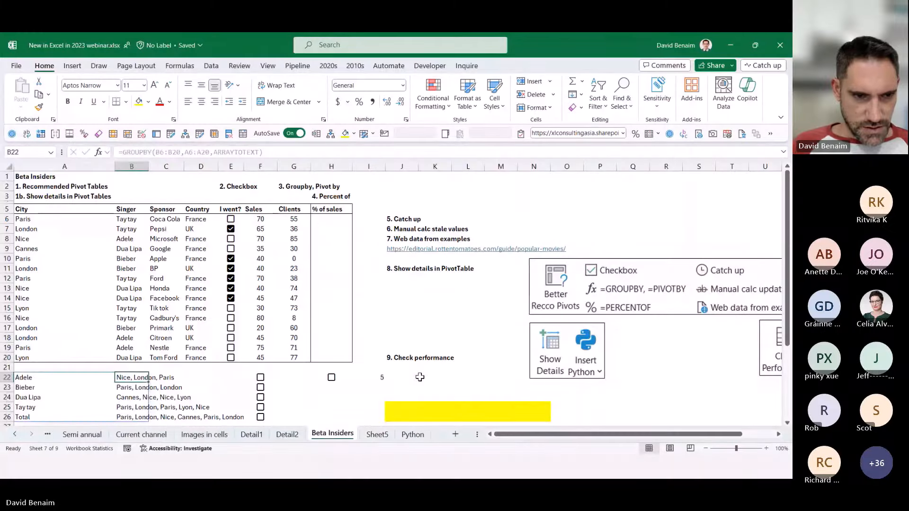
Review the city list for each singer and delete the GROUPBY formula from A22.
key("Down")
key("Down")
key("Down")
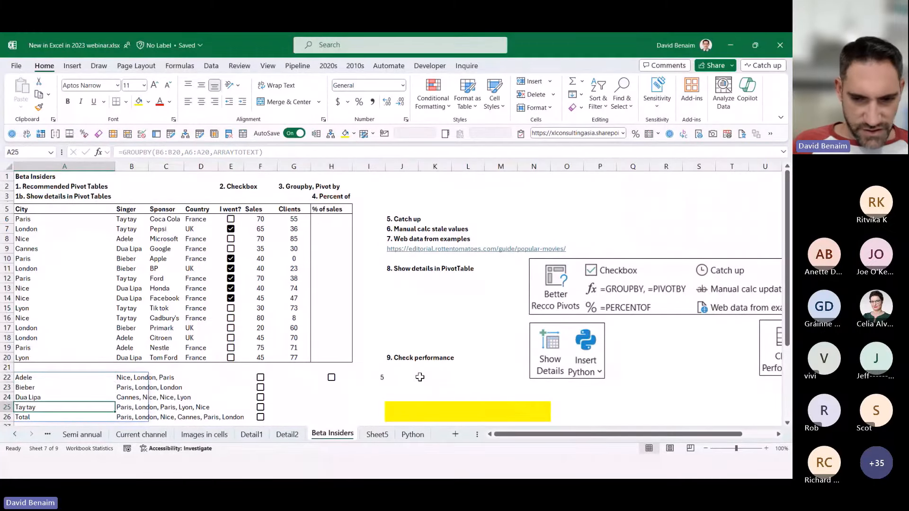
key("Up")
key("Up")
key("Up")
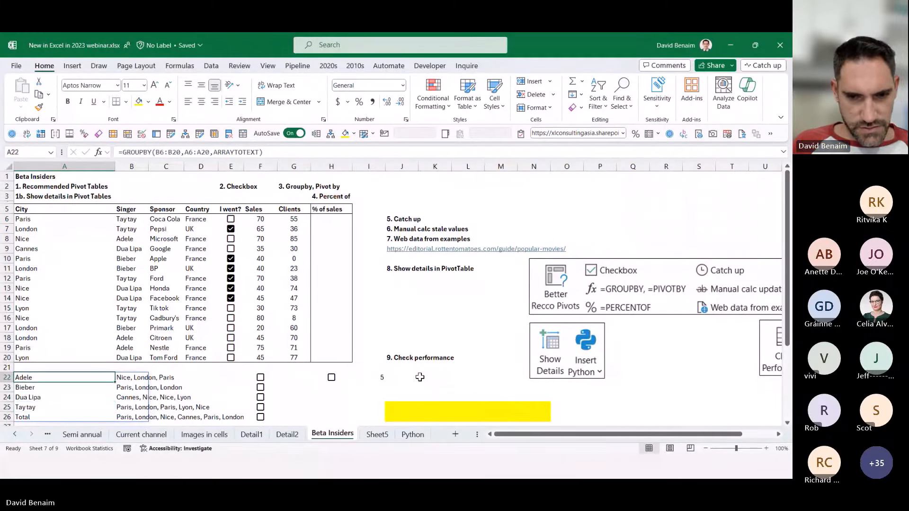
key("Delete")
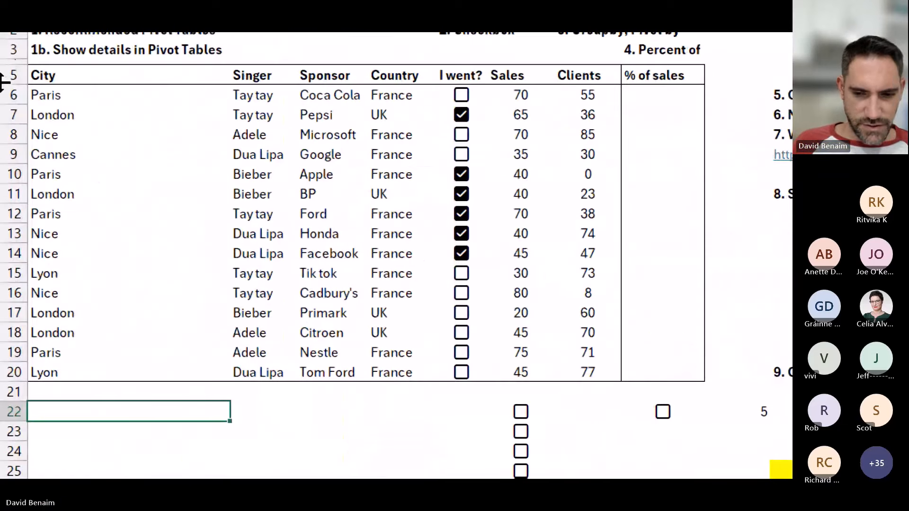
Enter =GROUPBY(A6:A20,B6:B20,ARRAYTOTEXT) in A22 to list the singers for each city.
type("=grou")
key("Tab")
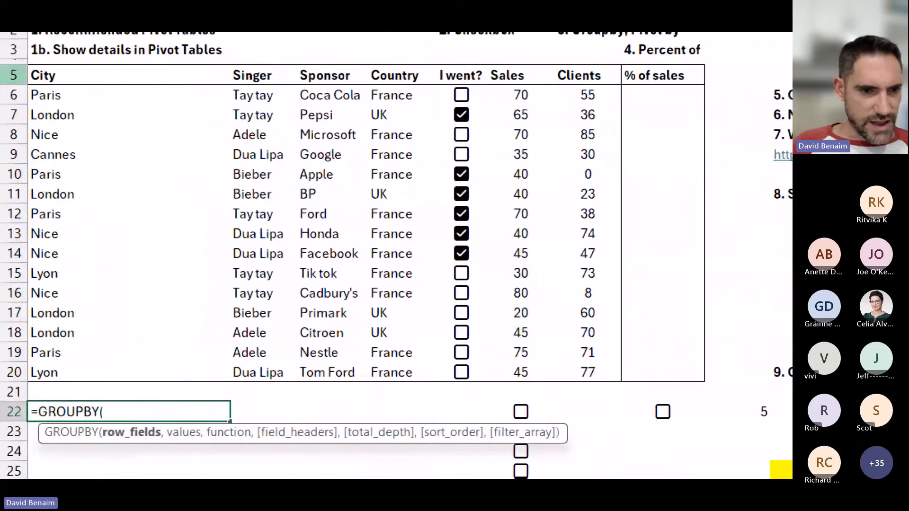
left_click_drag(76, 136, 60, 410)
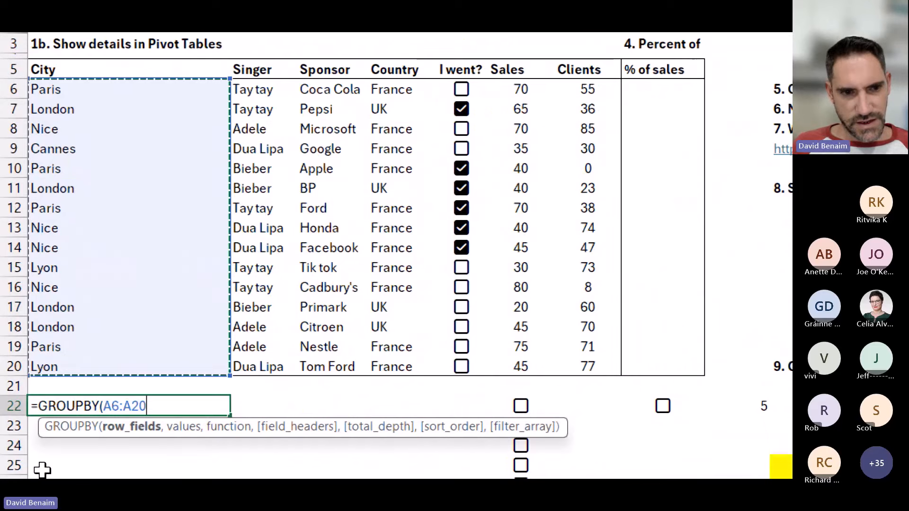
type(",")
left_click_drag(255, 89, 266, 350)
type(",")
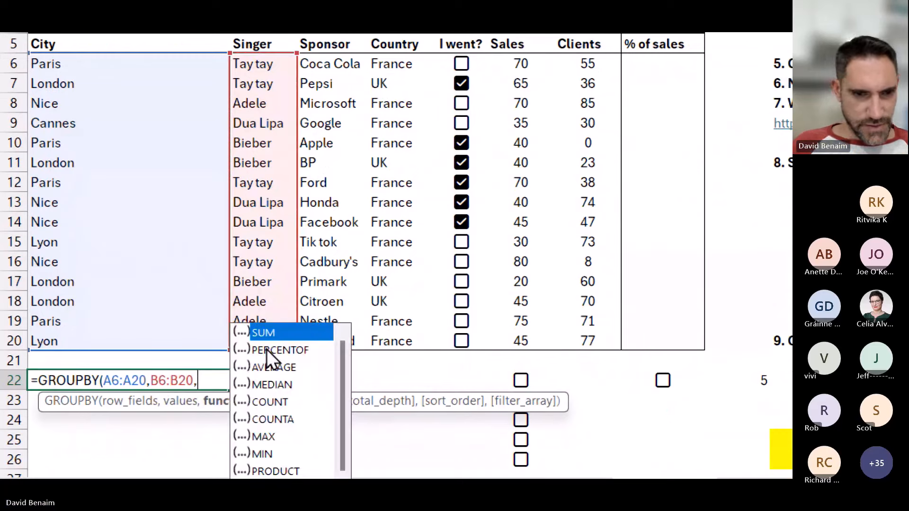
left_click(279, 431)
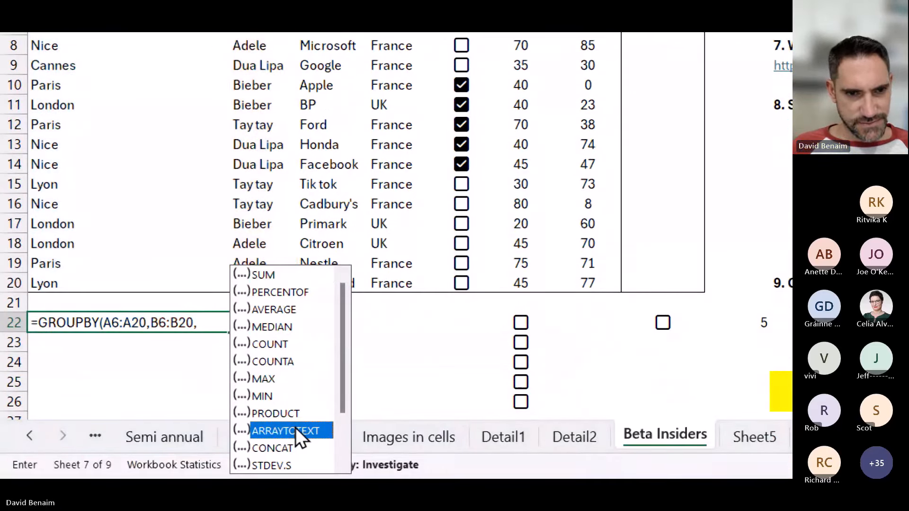
double_click(295, 428)
type(")")
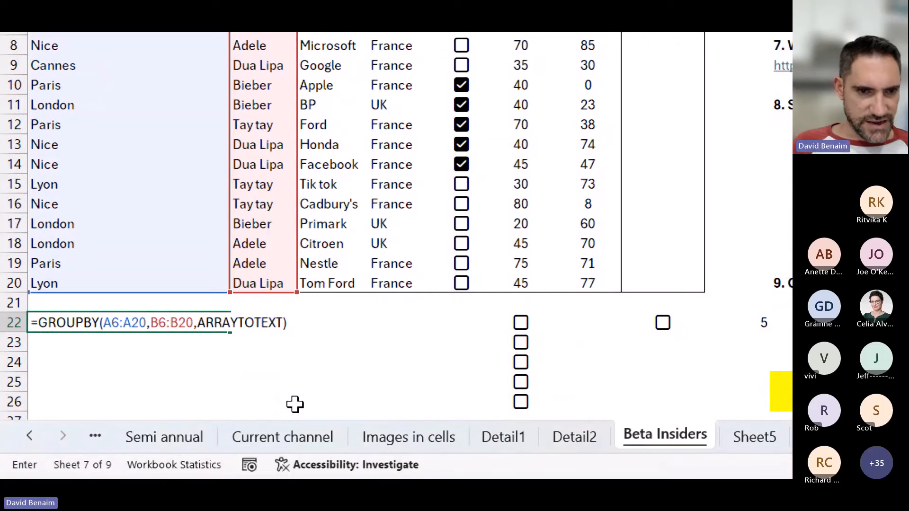
key("Return")
key("Up")
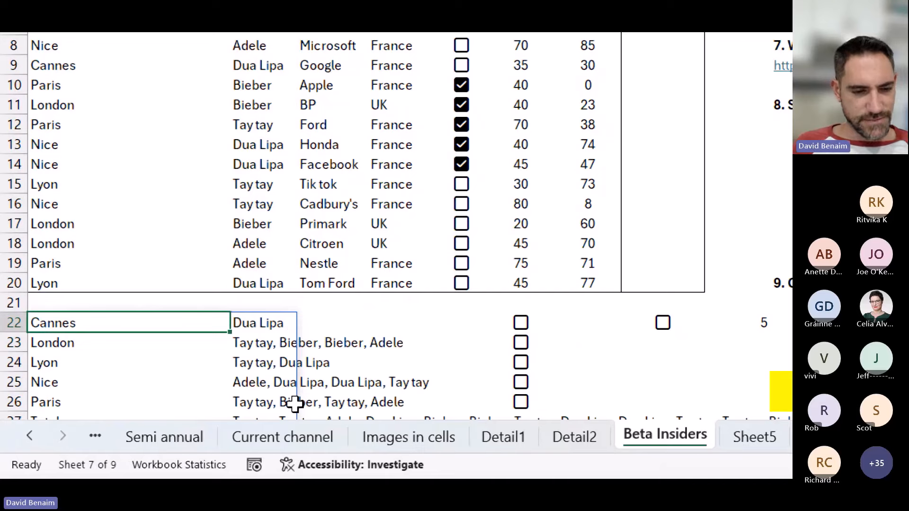
key("Right")
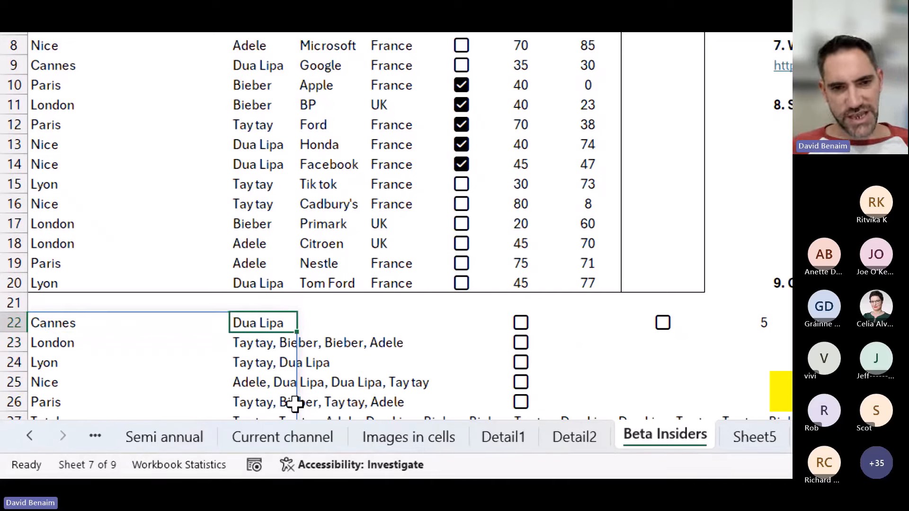
Examine the singers listed for each city in the spilled GROUPBY result and open the formula in A22.
key("Left")
key("Down")
key("Right")
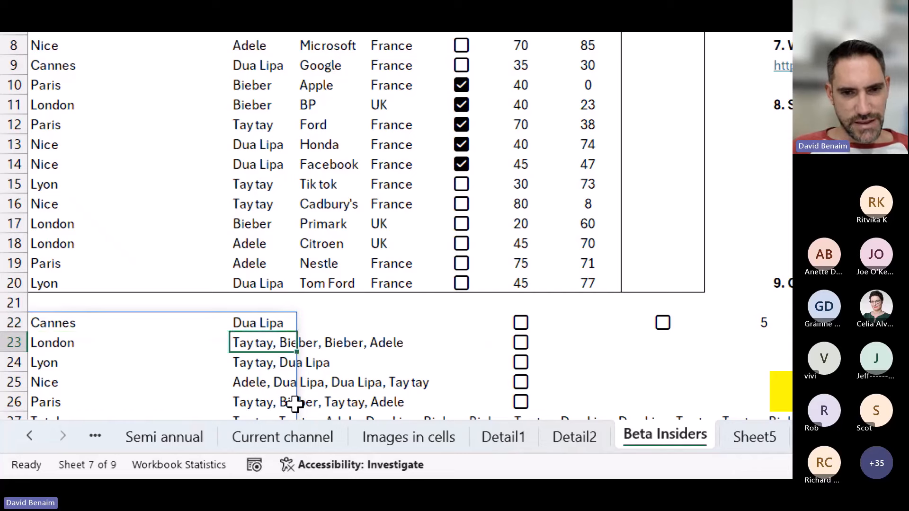
key("Left")
key("Up")
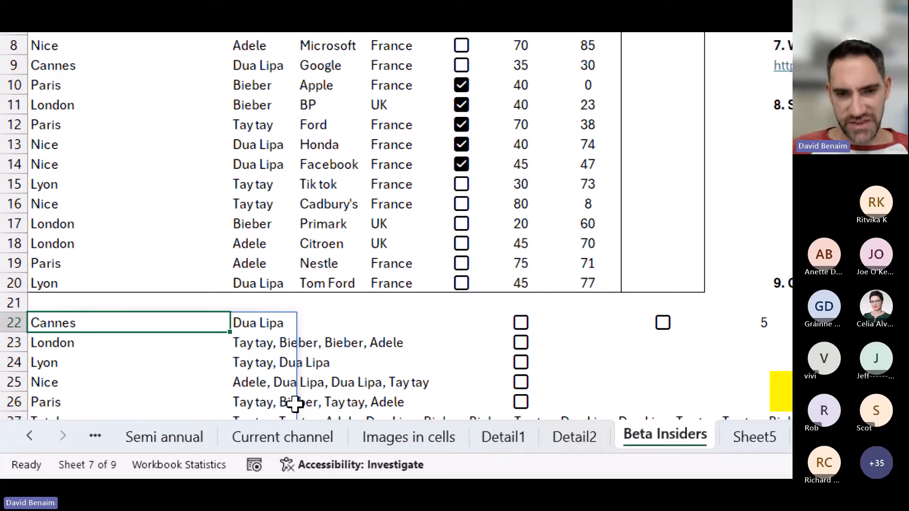
key("Down")
key("Down")
key("Down")
key("Right")
key("Left")
key("Up")
key("Up")
key("Up")
key("Down")
key("Right")
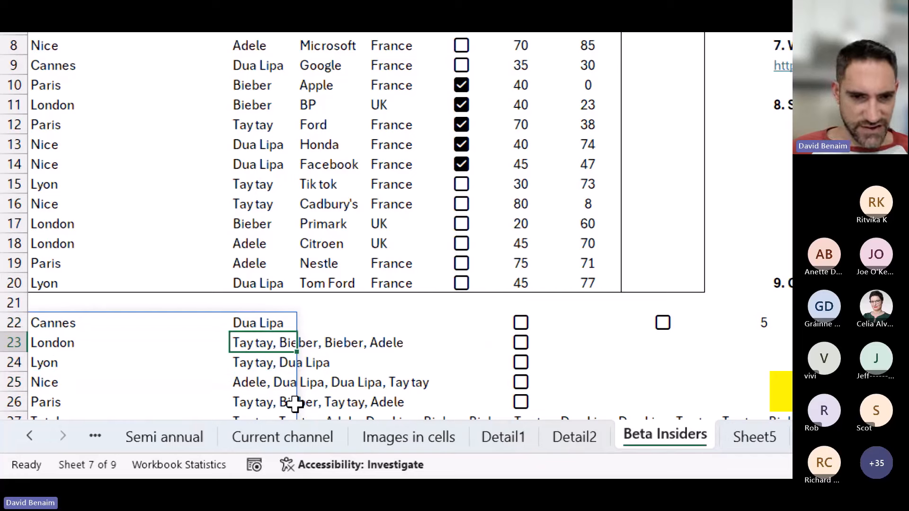
key("Down")
key("Right")
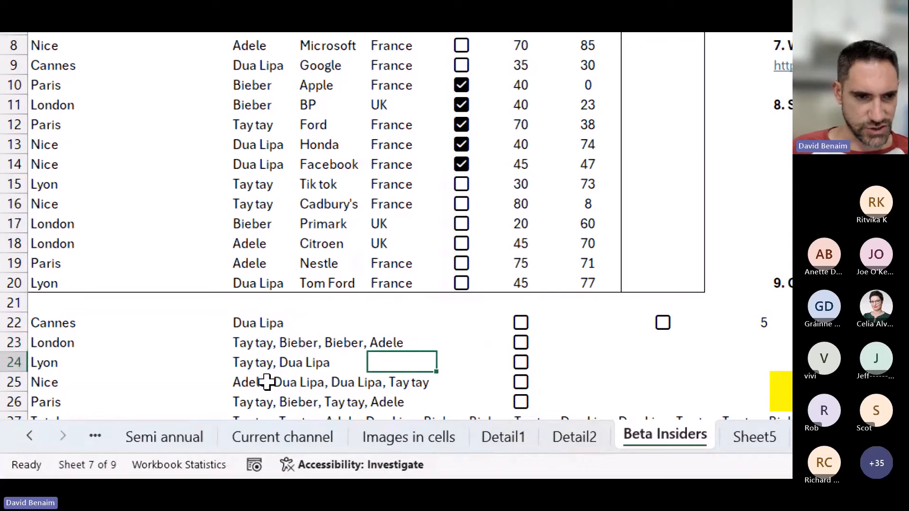
left_click(83, 383)
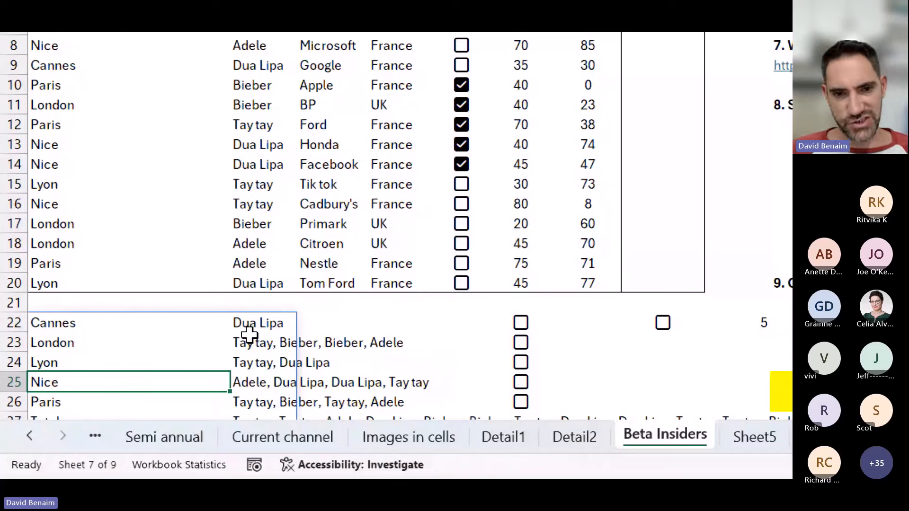
left_click(118, 324)
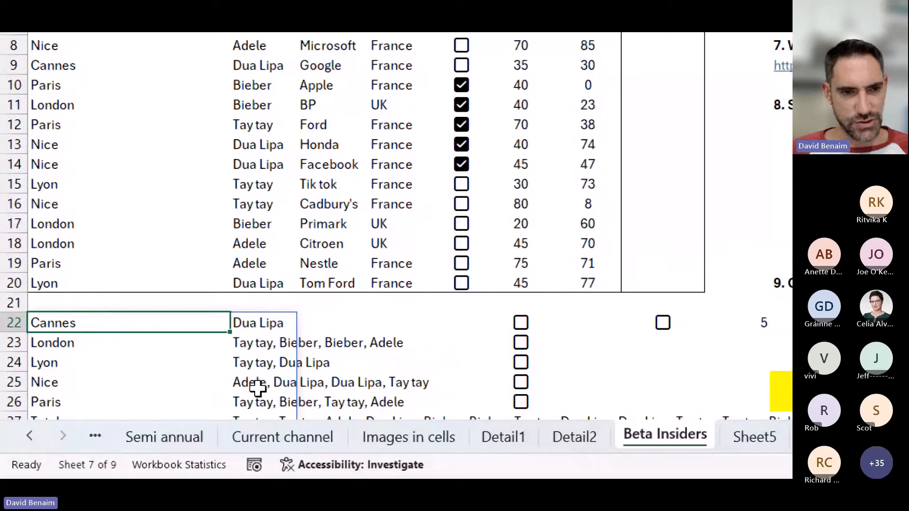
key("F2")
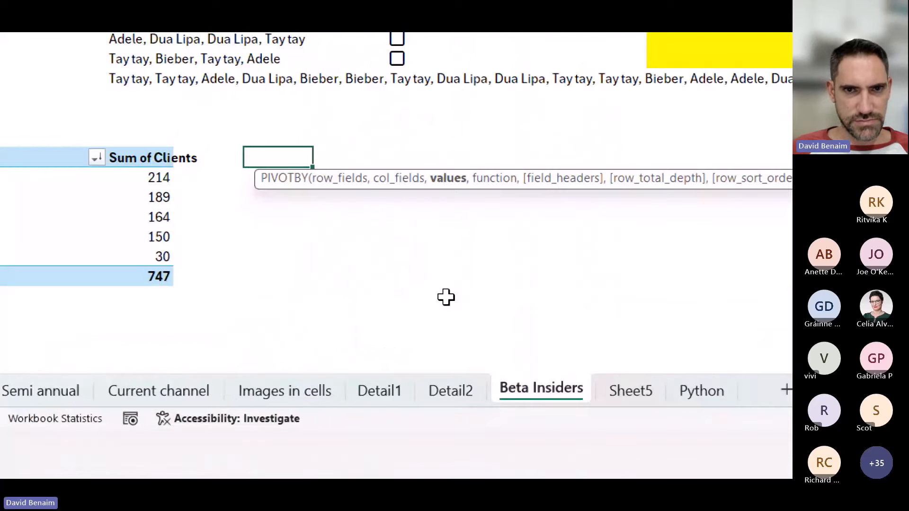
Complete the PIVOTBY formula beside the Sum of Clients PivotTable, with City as rows, Singer as columns and Clients as values.
scroll(446, 298, "up", 5)
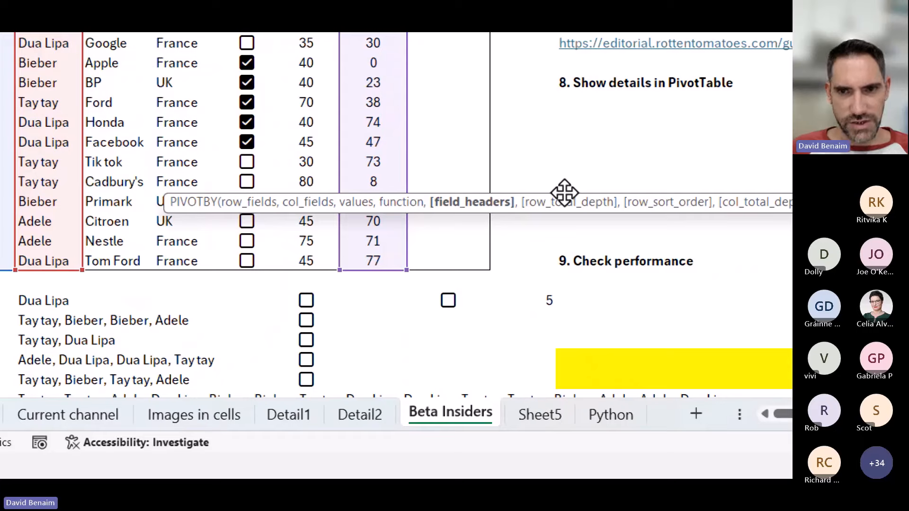
type(",,")
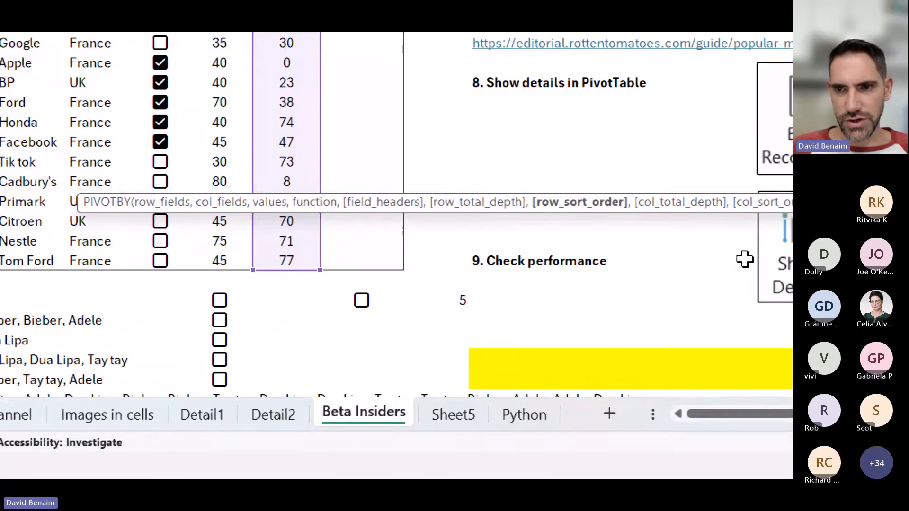
key("BackSpace")
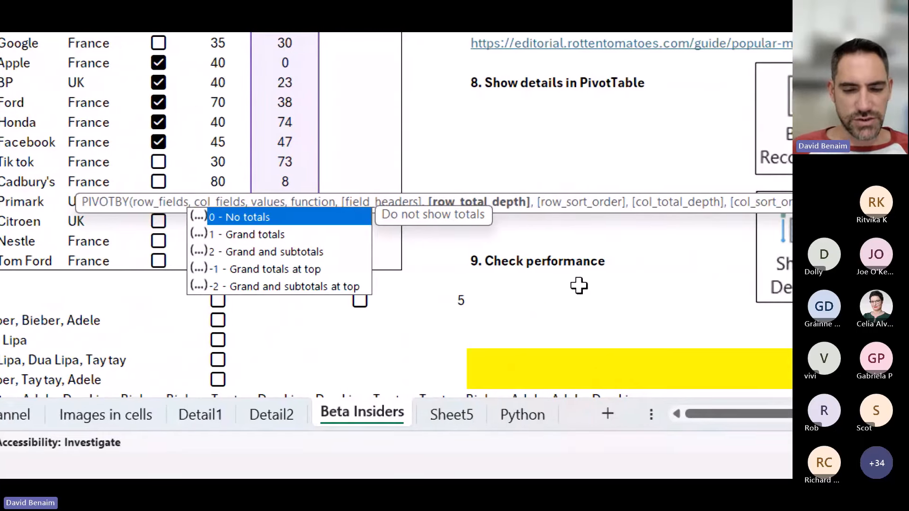
type(")")
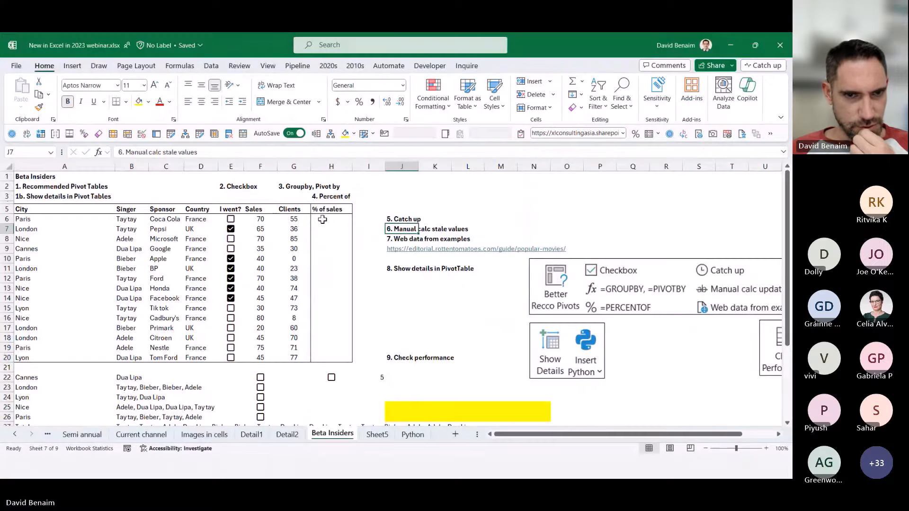
Start a percentage formula in H6 for the first row of the % of sales column.
left_click(326, 219)
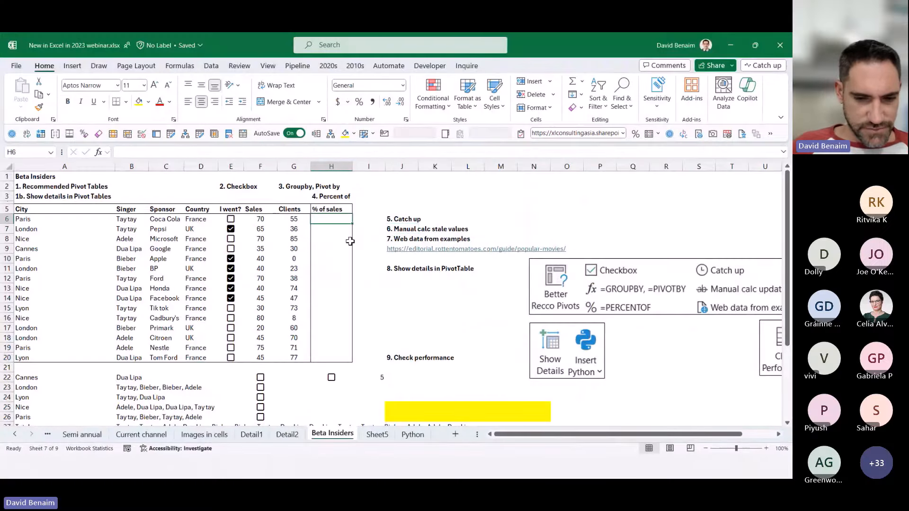
type("=")
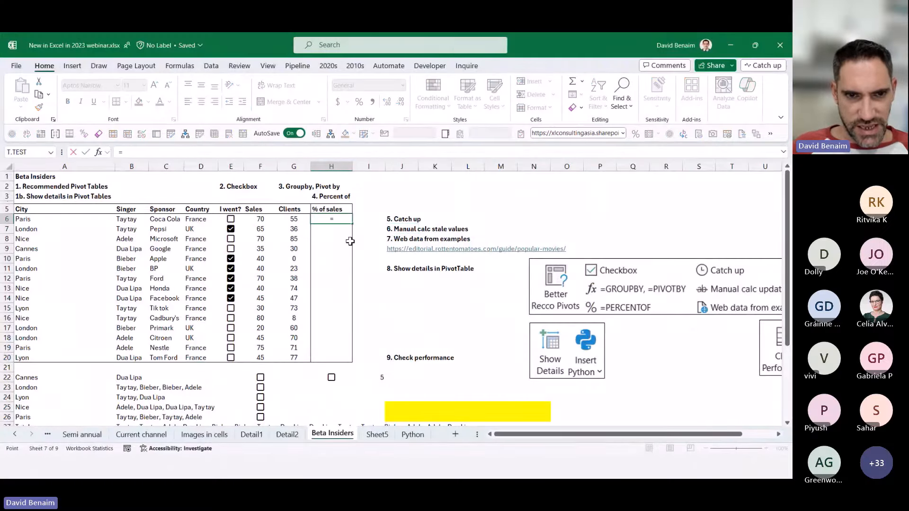
type("p")
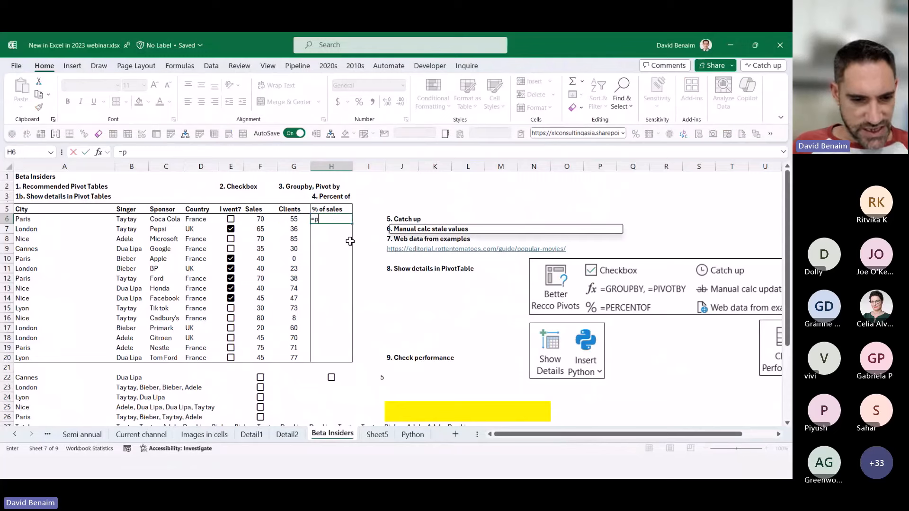
type("erce")
key("Tab")
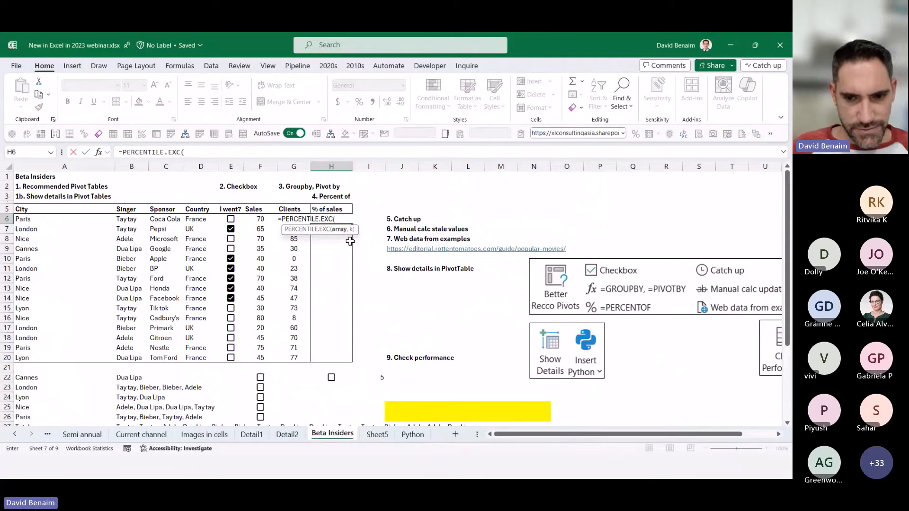
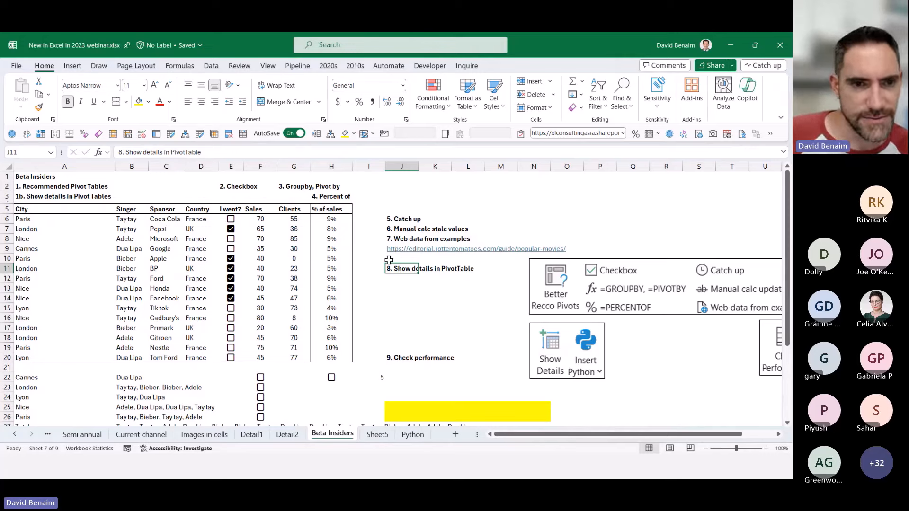
Select the whole data range A5:H20 and load it into Power Query as a table.
left_click(138, 260)
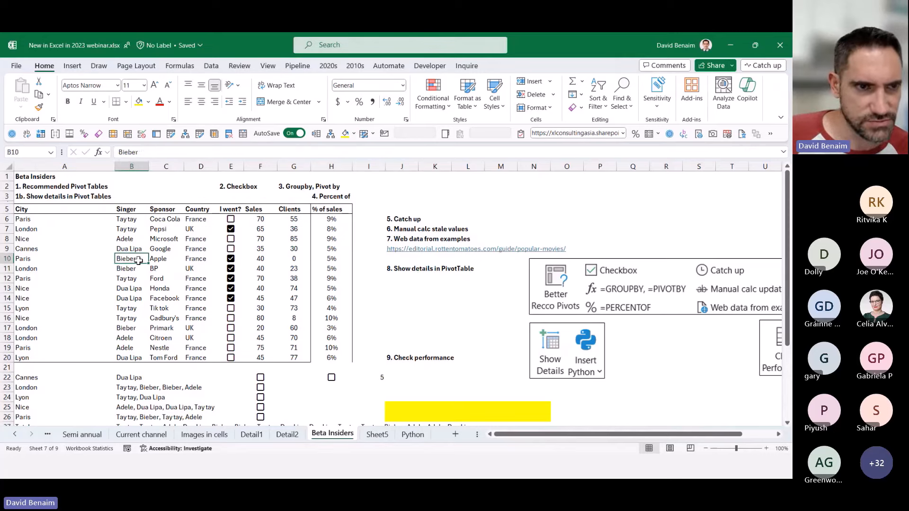
key("ctrl+a")
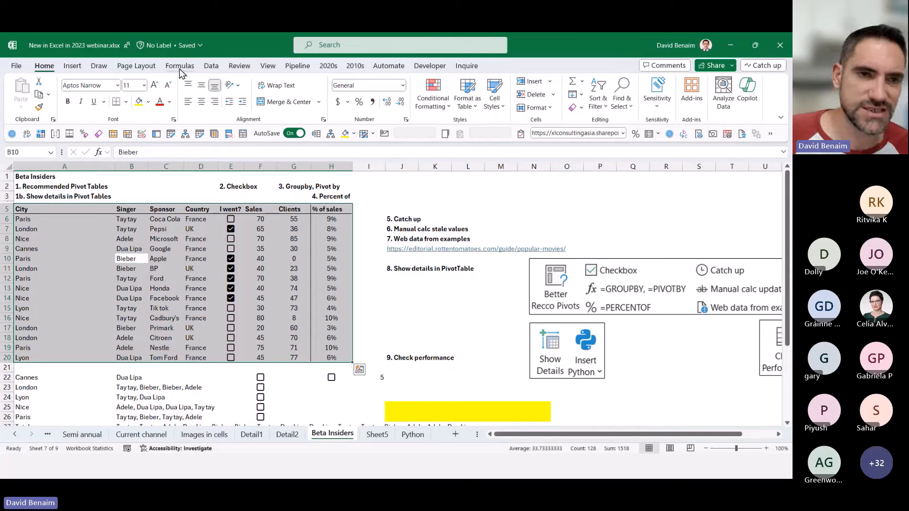
left_click(209, 67)
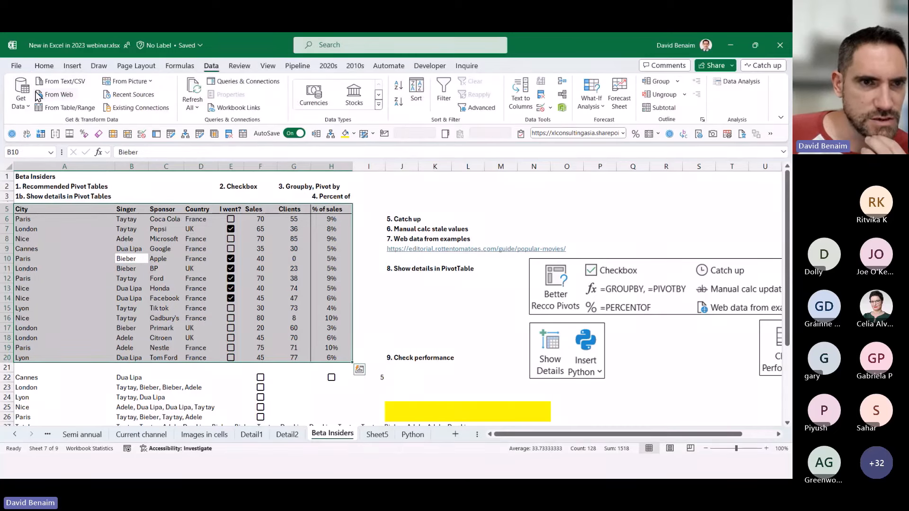
left_click(66, 108)
left_click(362, 234)
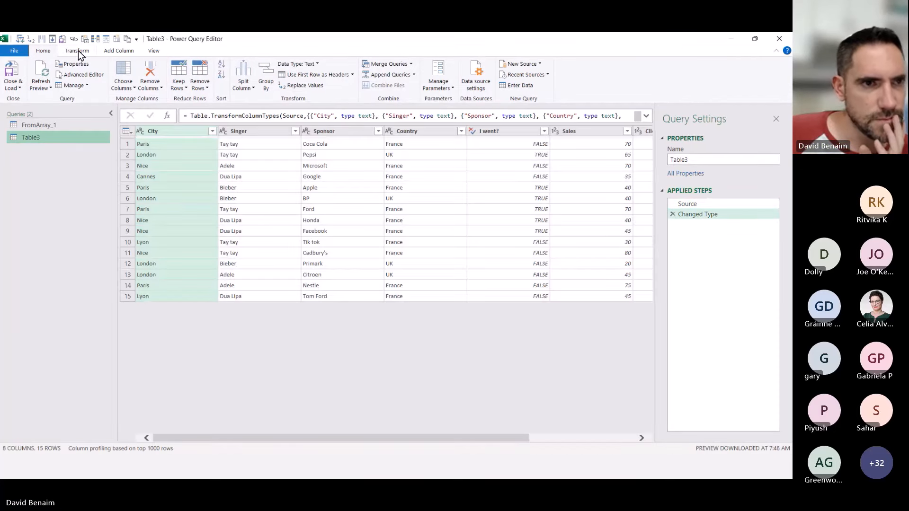
Group the query rows by Sales with a new column named add that sums the City column.
left_click(81, 51)
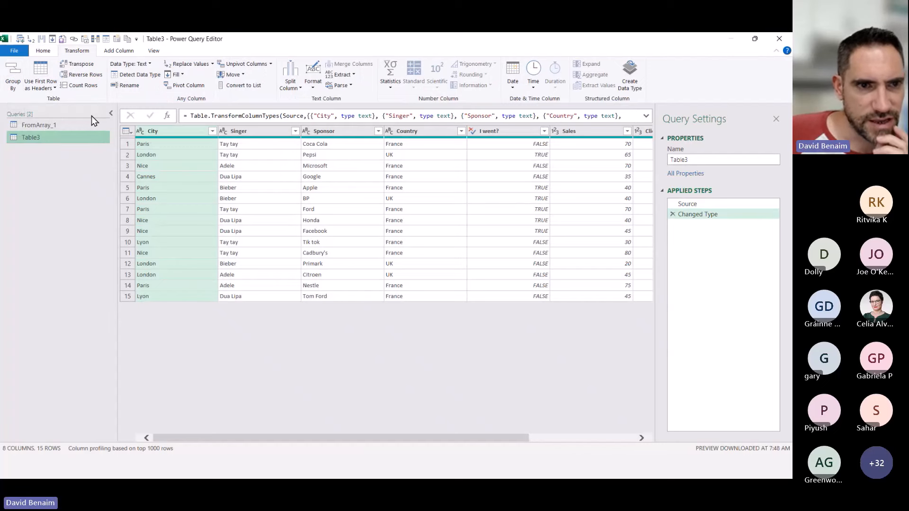
left_click(13, 87)
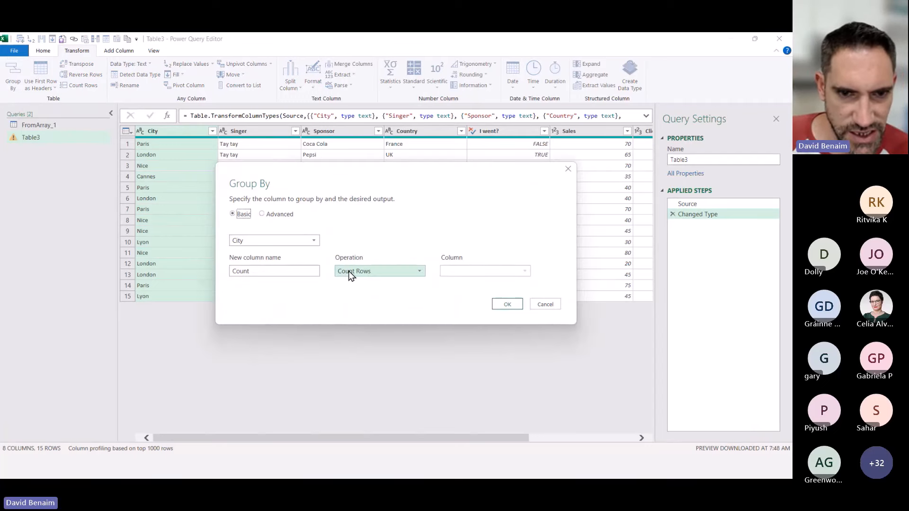
left_click(299, 241)
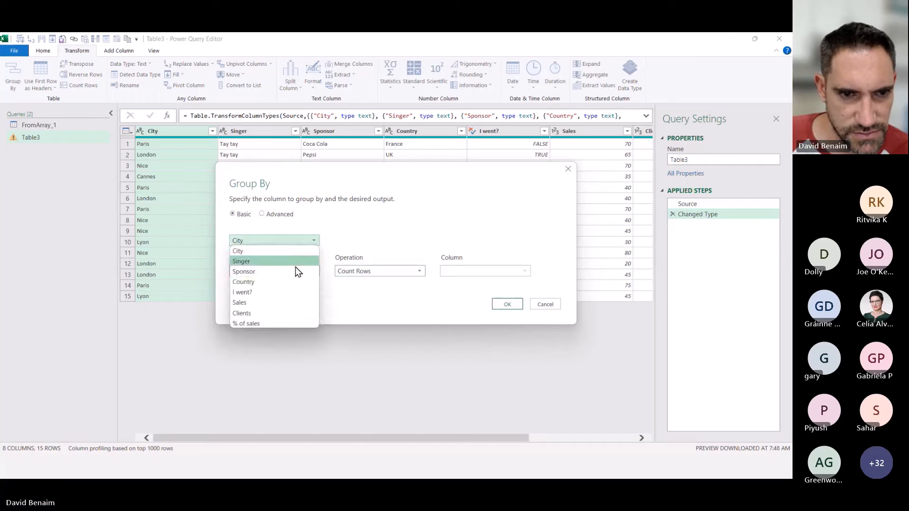
left_click(289, 303)
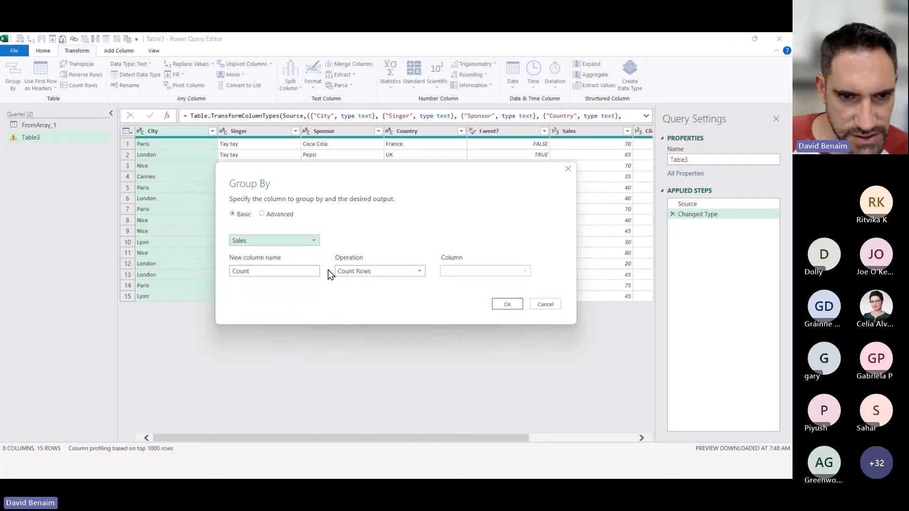
left_click(366, 272)
left_click(372, 282)
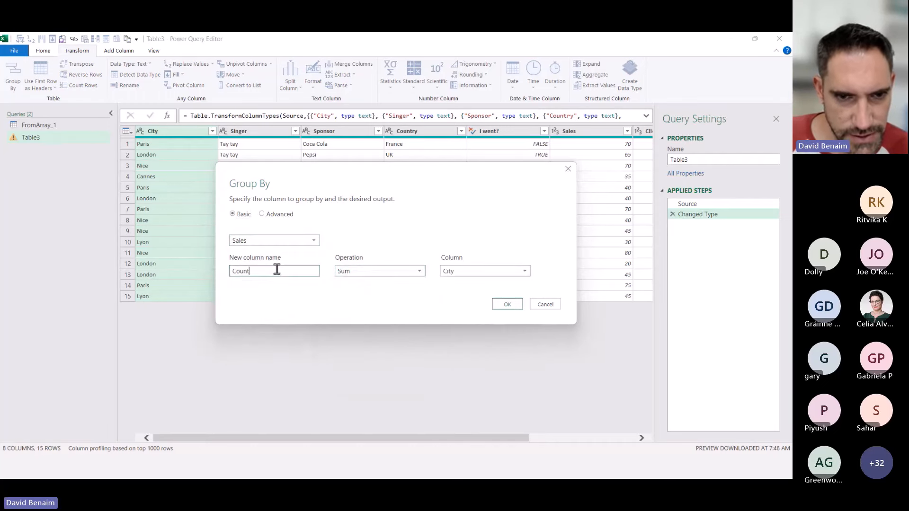
double_click(278, 274)
type("Total")
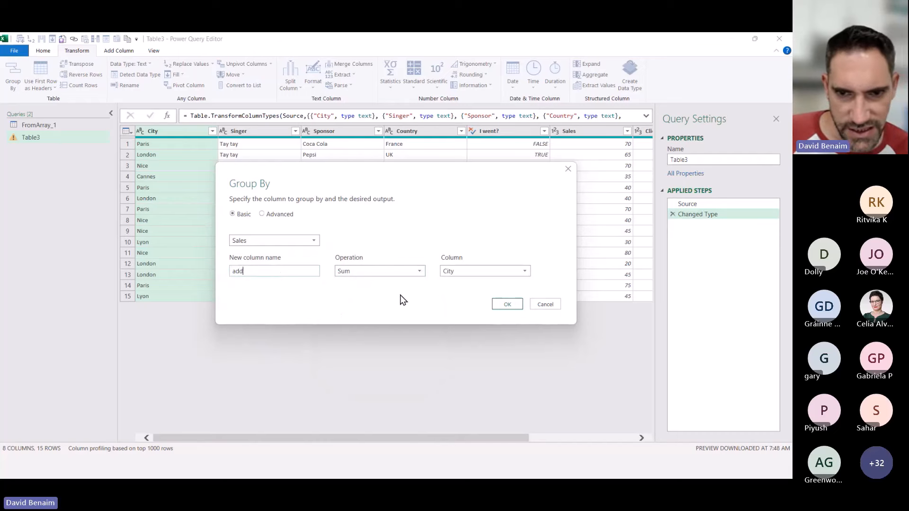
left_click(506, 304)
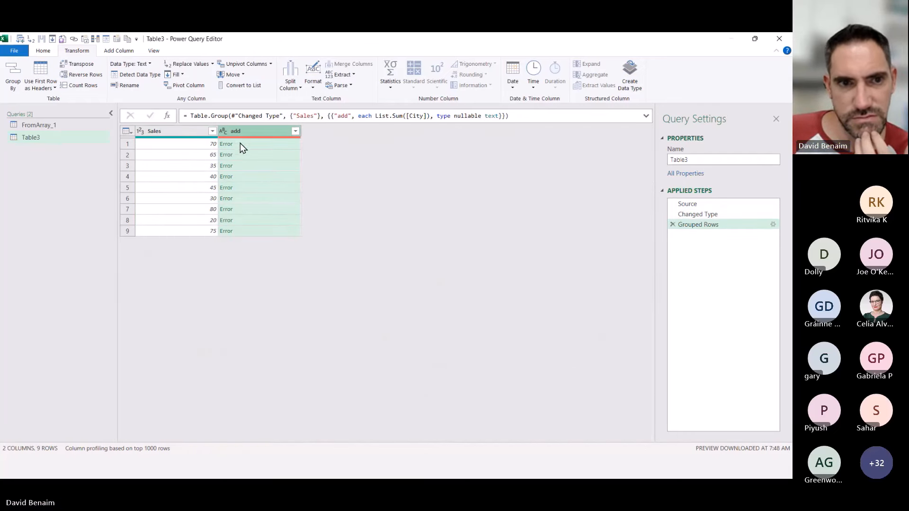
Check the details of cells in the grouped add column, and close the Power Query Editor, discarding the changes.
left_click(240, 143)
left_click(263, 212)
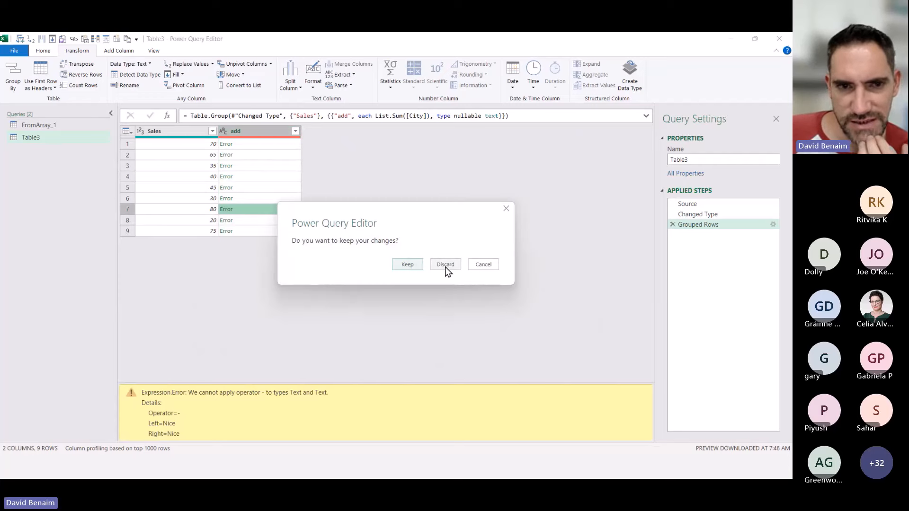
left_click(445, 266)
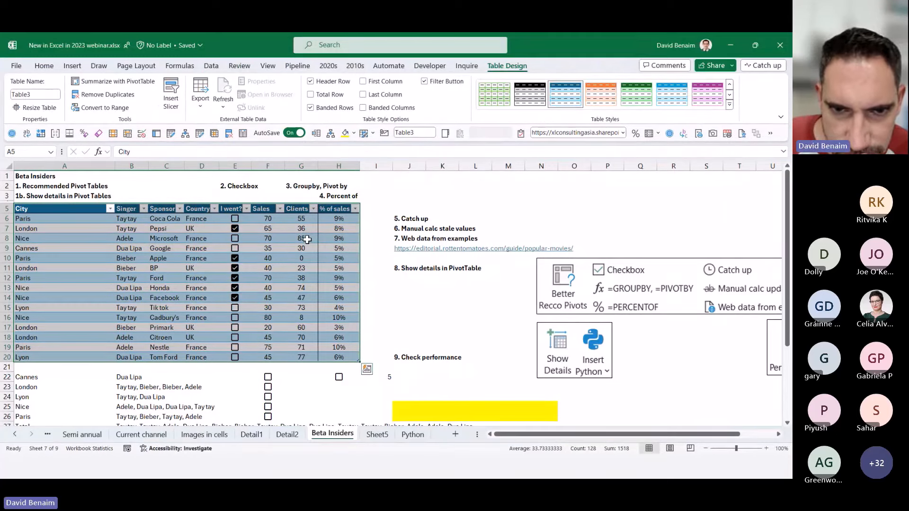
Check the workbook's recent changes with Catch up and return to the feature list.
left_click(442, 208)
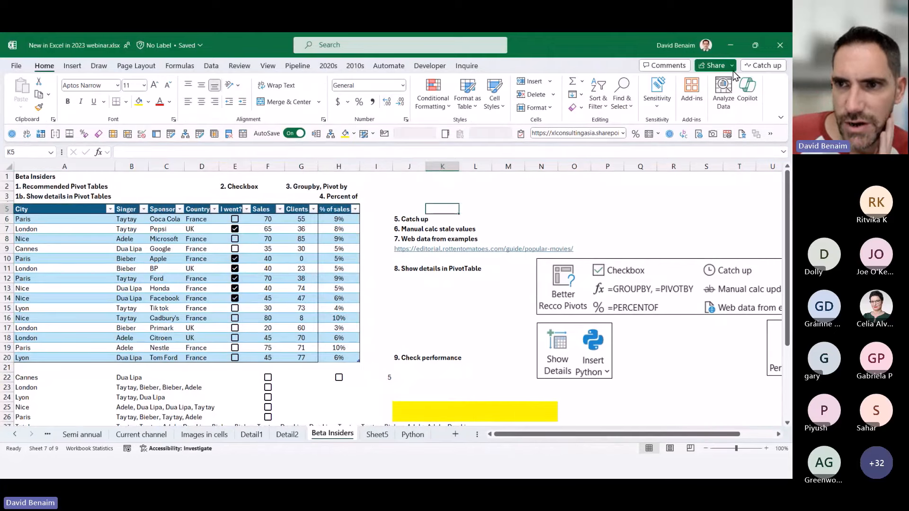
left_click(759, 68)
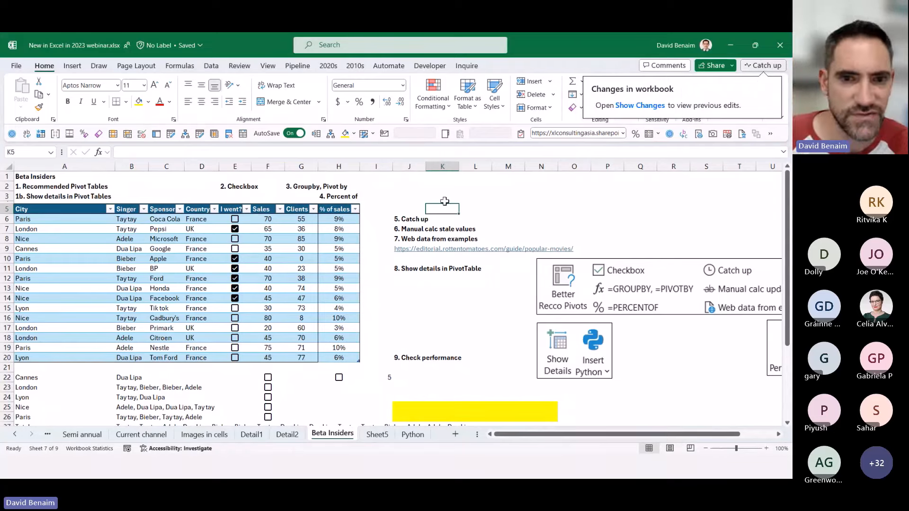
left_click(398, 228)
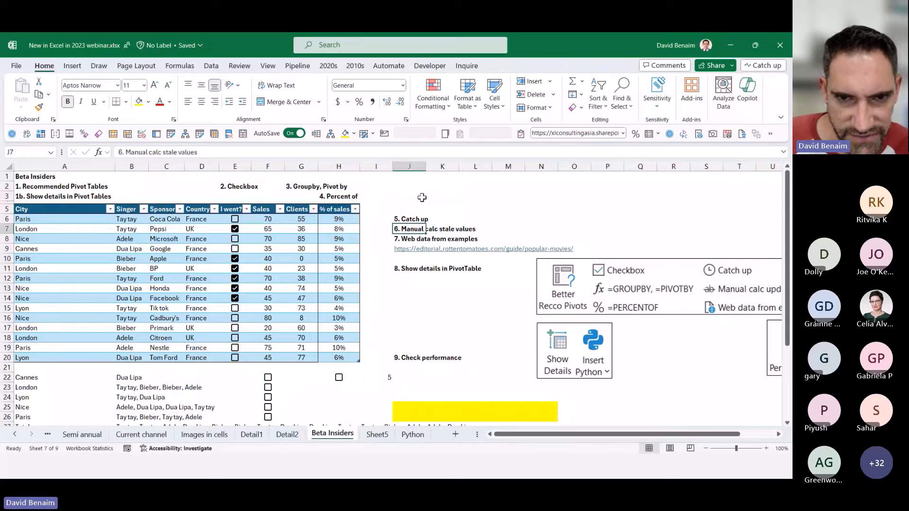
left_click(405, 198)
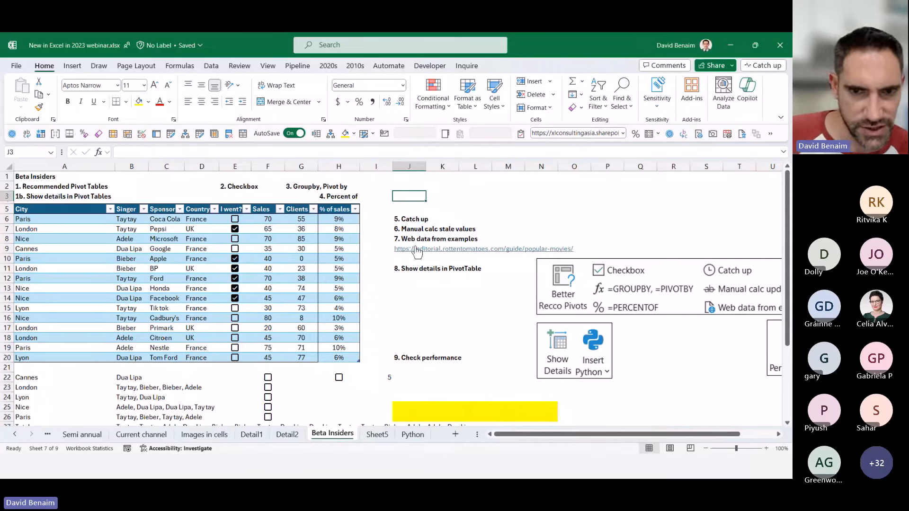
key("ctrl+Down")
key("ctrl+Down")
key("F2")
key("ctrl+a")
key("ctrl+c")
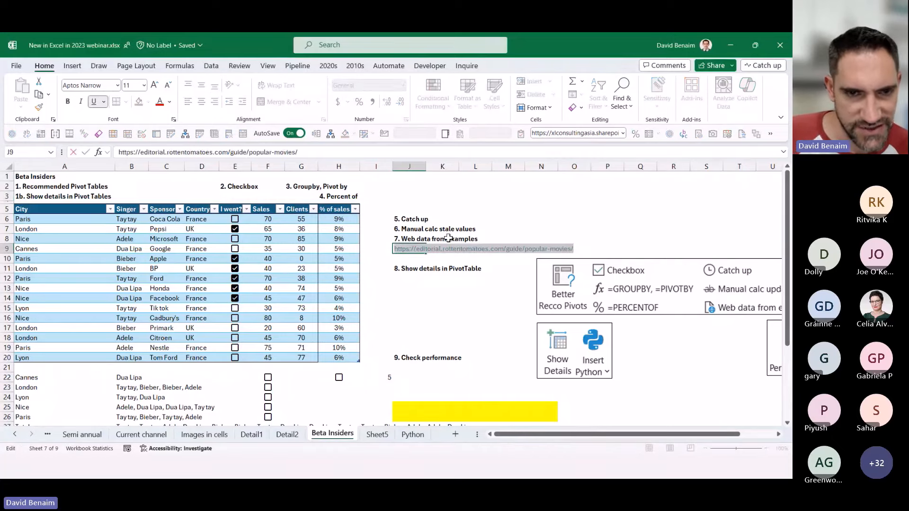
key("Escape")
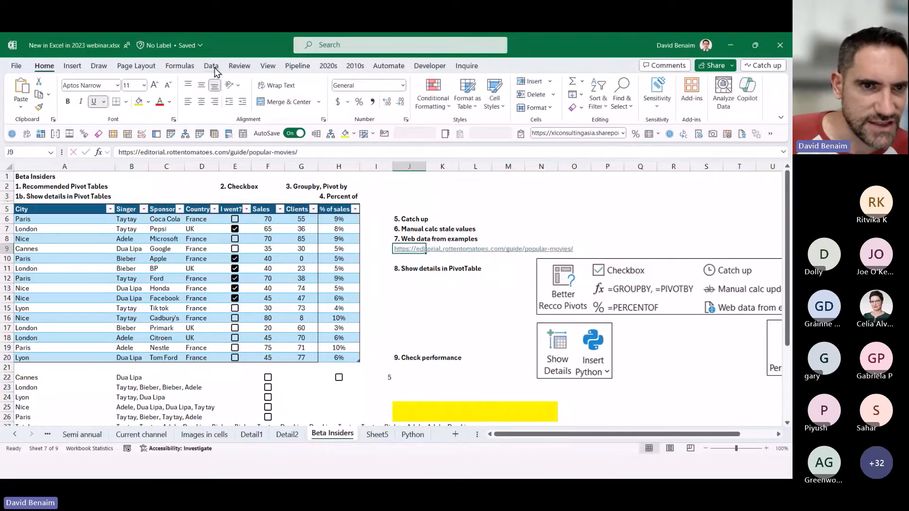
left_click(211, 67)
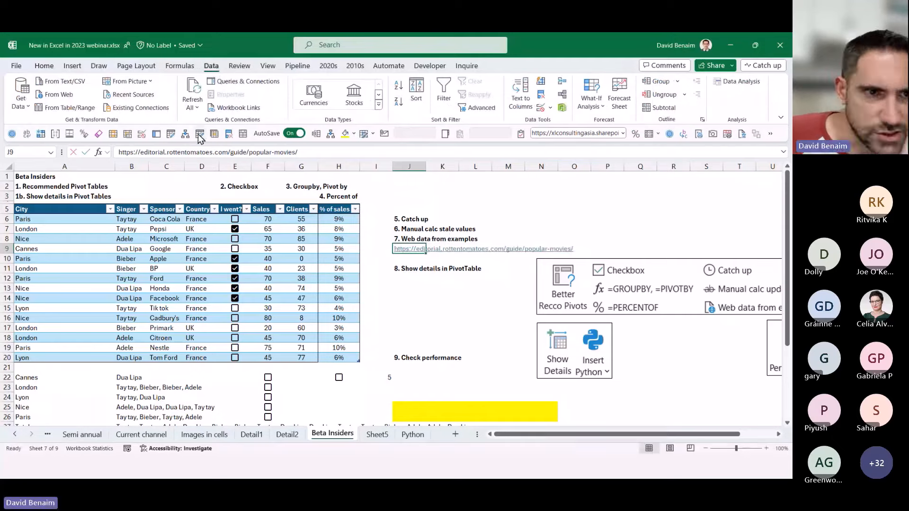
left_click(56, 95)
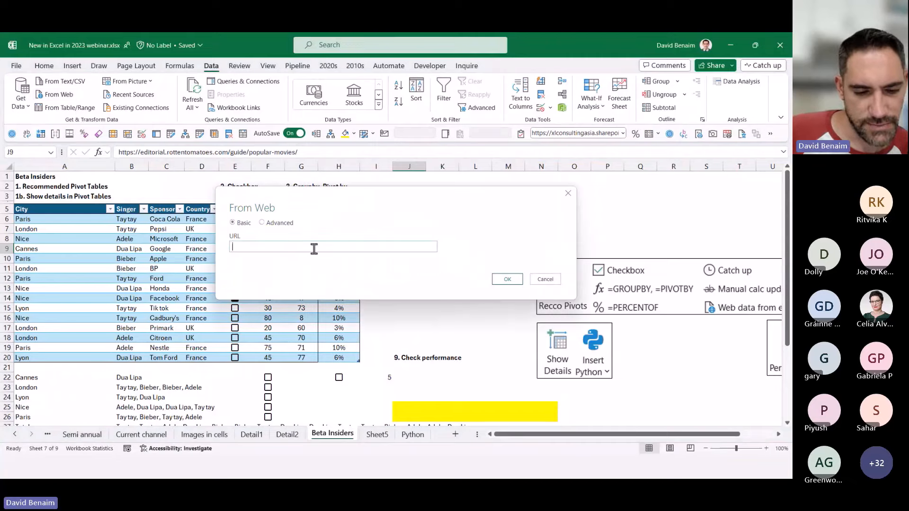
key("ctrl+v")
left_click(509, 284)
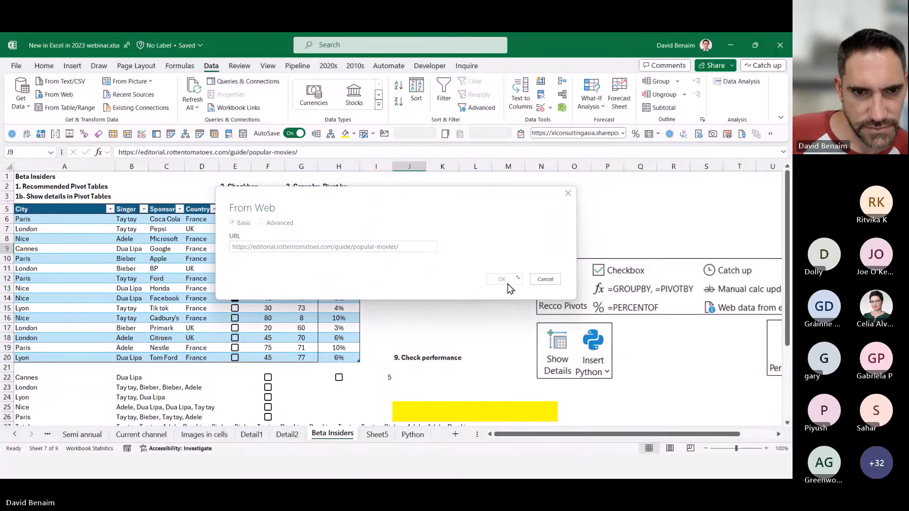
Switch to the browser, open the copied Rotten Tomatoes address in a new tab, and examine the ranked movie entries.
key("alt+Tab")
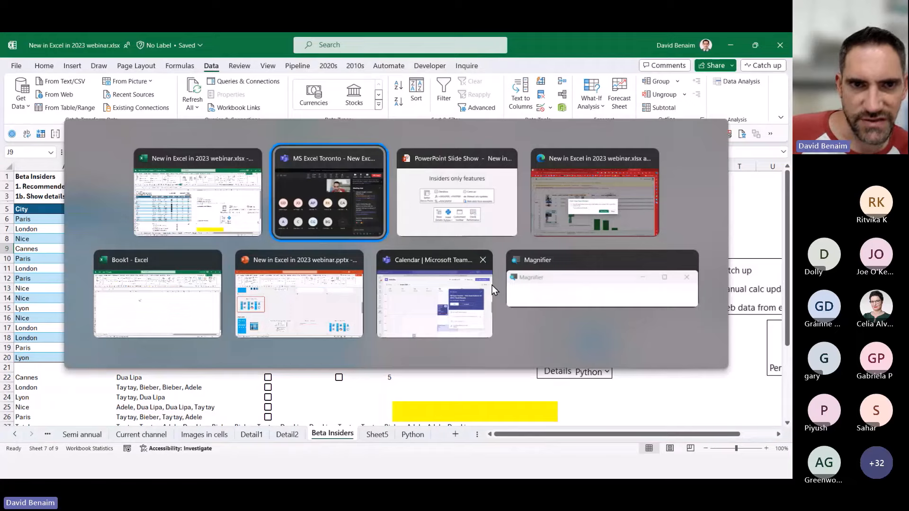
key("alt+Tab")
key("alt+Tab")
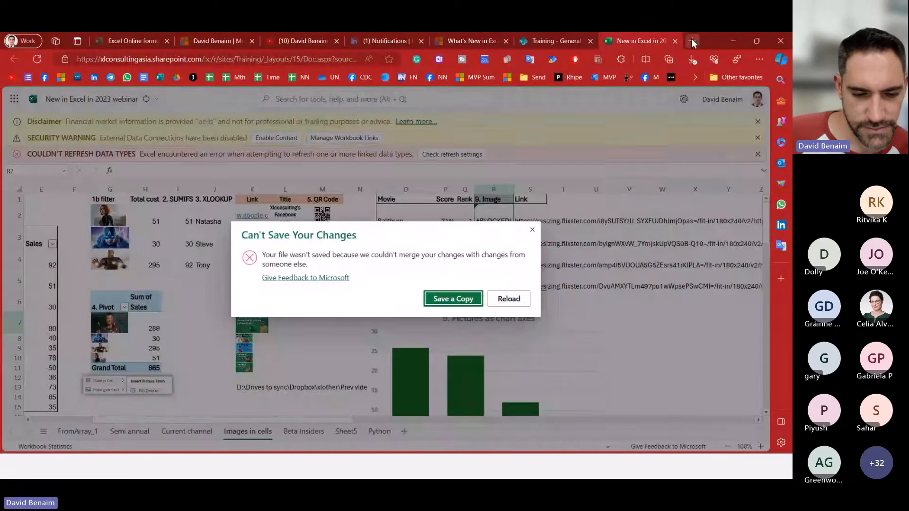
key("ctrl+t")
key("ctrl+v")
key("Return")
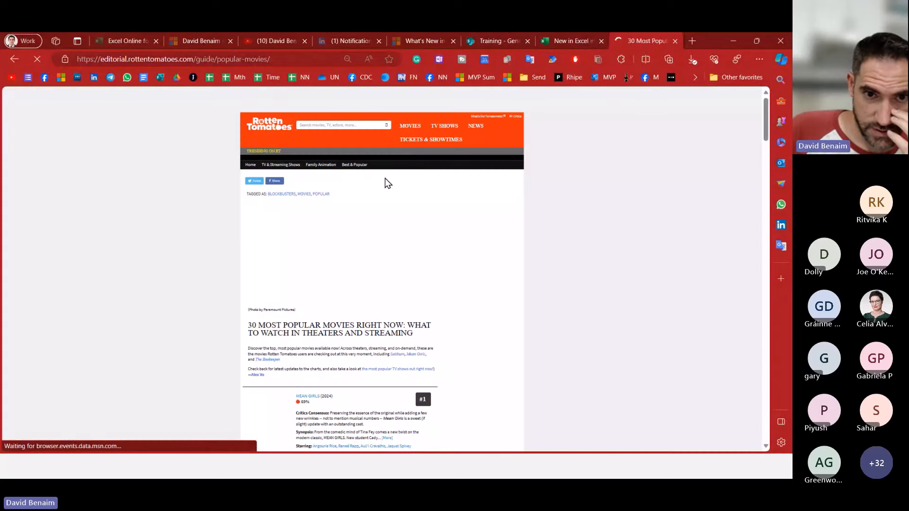
key("ctrl+plus")
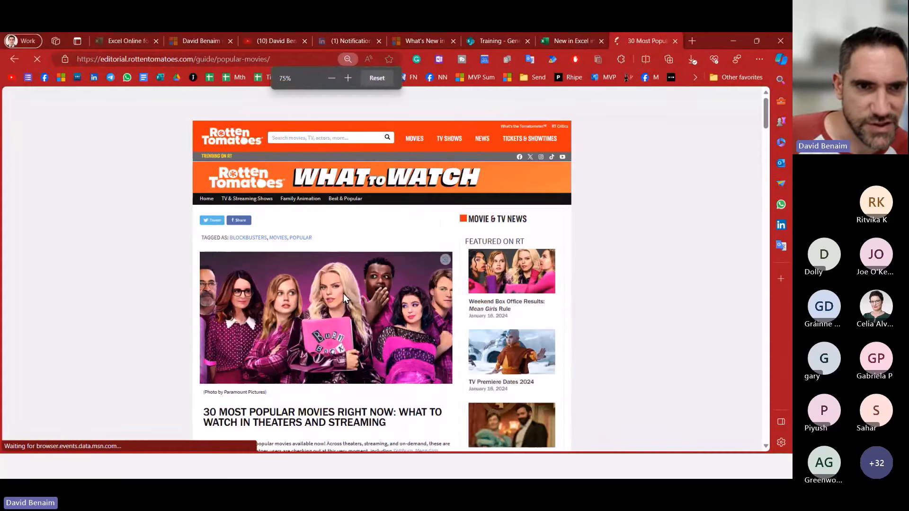
key("ctrl+plus")
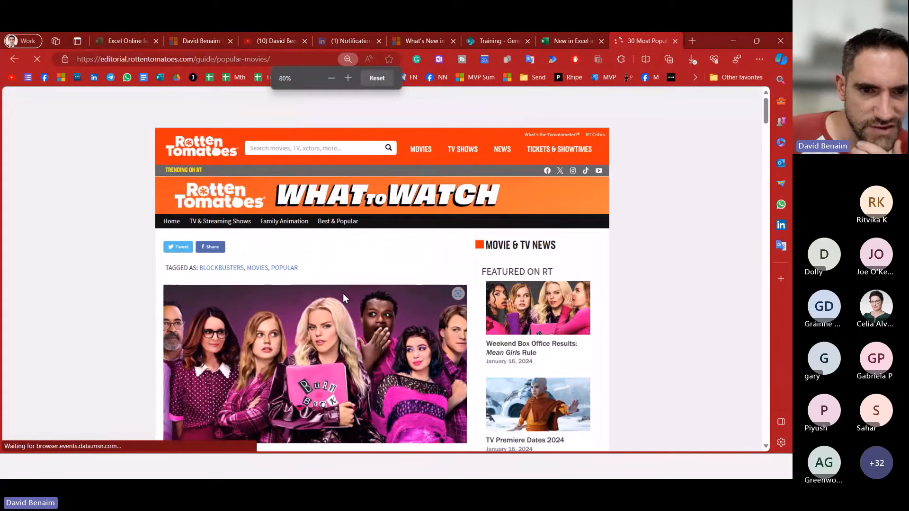
scroll(342, 294, "down", 6)
scroll(338, 291, "down", 3)
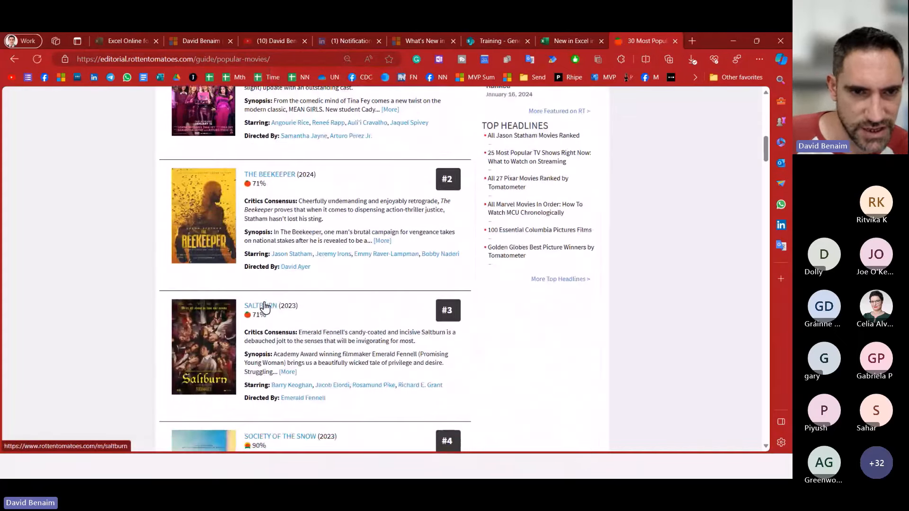
Switch back to the desktop Excel workbook and check the Navigator's loading progress for the web data.
key("alt+Tab")
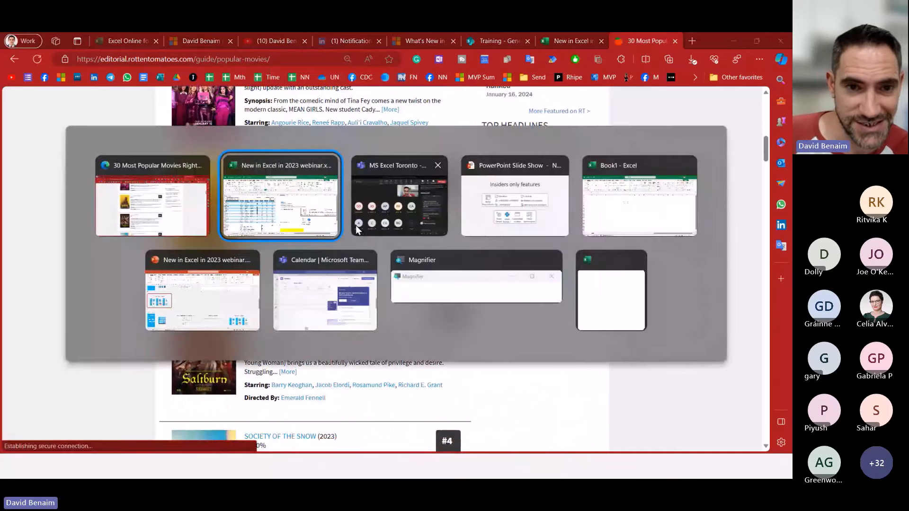
key("Escape")
key("alt+Tab")
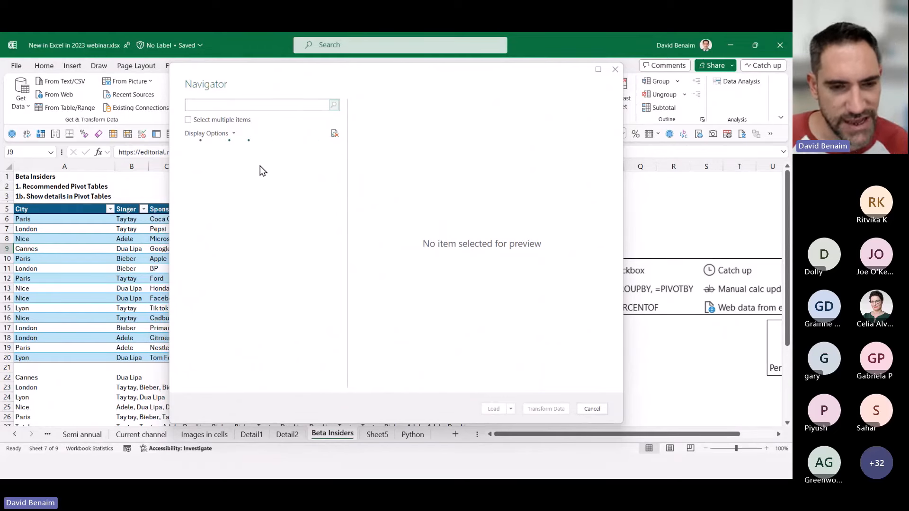
key("alt+Tab")
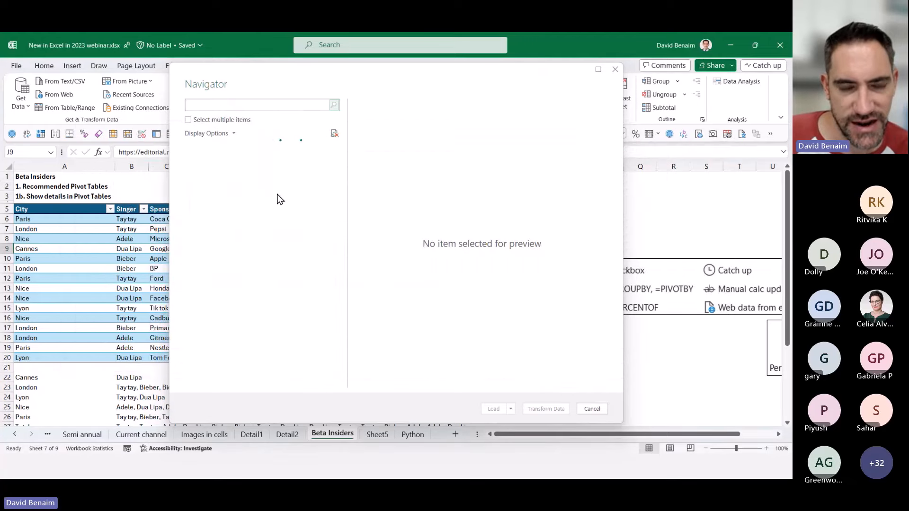
Switch to the browser and bring up the Excel Online formula by examples workbook on its Formula by example sheet.
key("alt+Tab")
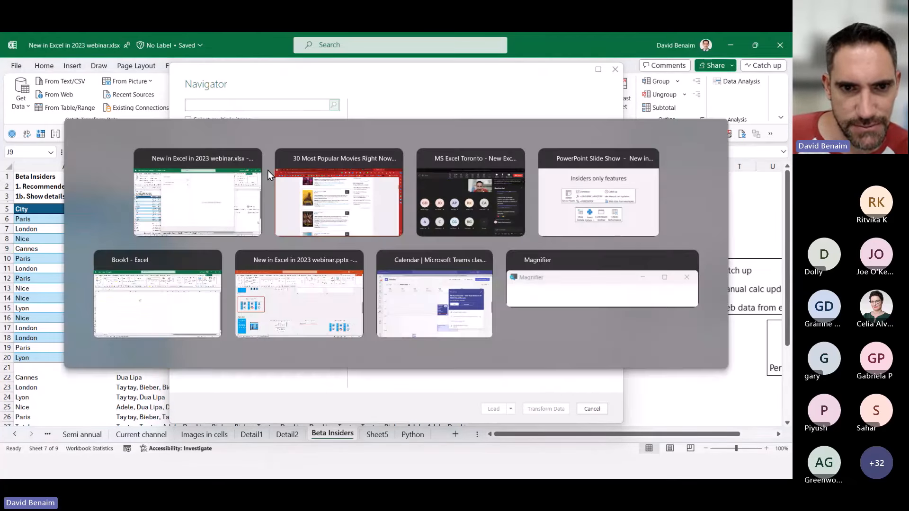
key("alt+Tab")
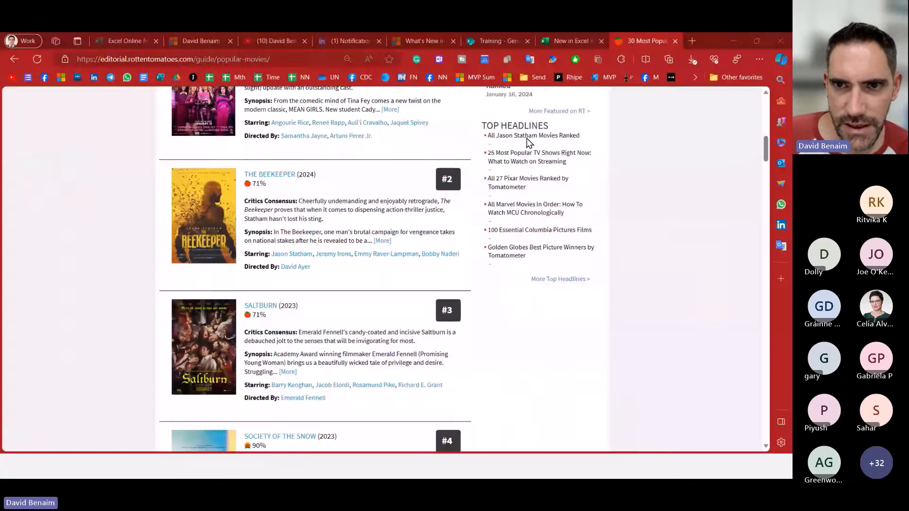
left_click(567, 44)
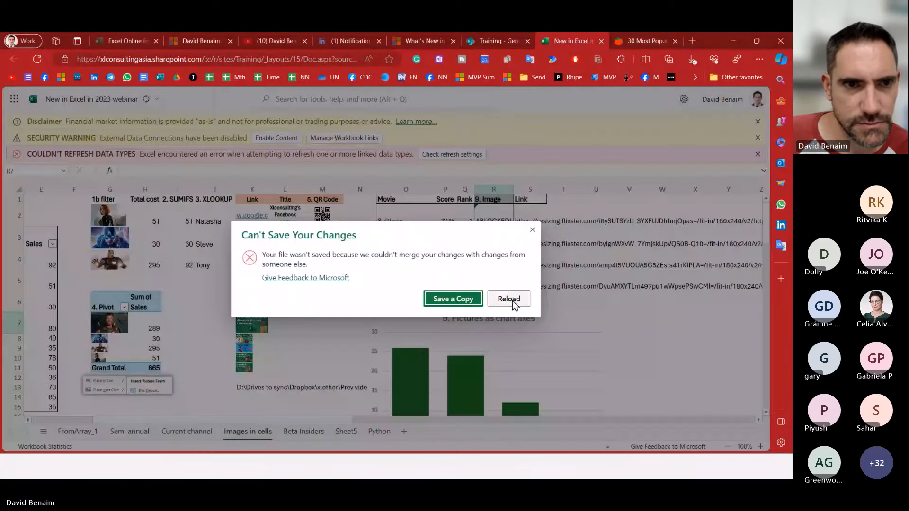
left_click(97, 42)
left_click(334, 265)
key("alt+Tab")
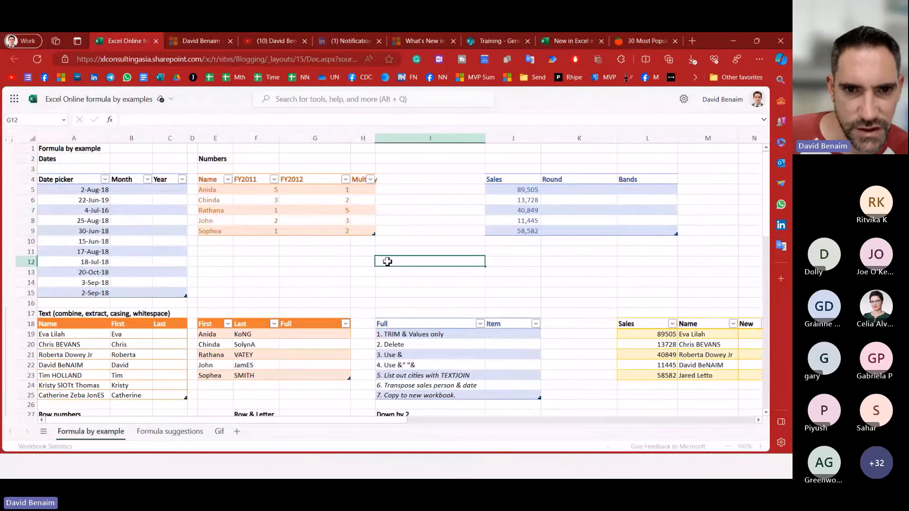
left_click(242, 268)
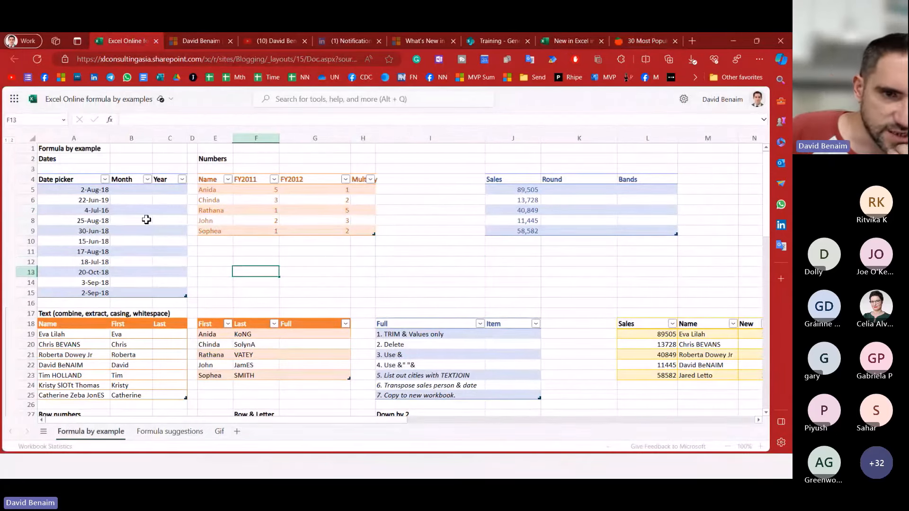
Change the date in cell A5 to 19 July 2023 with the calendar date picker.
double_click(71, 190)
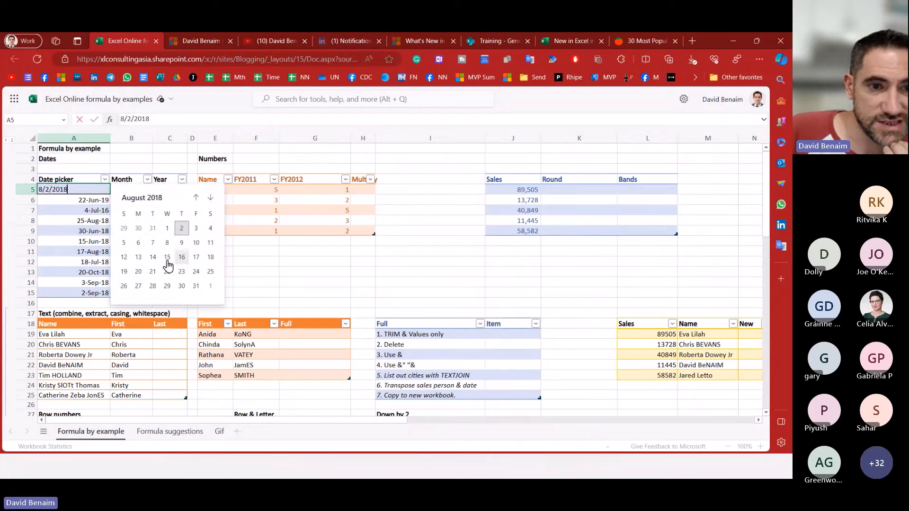
left_click(195, 198)
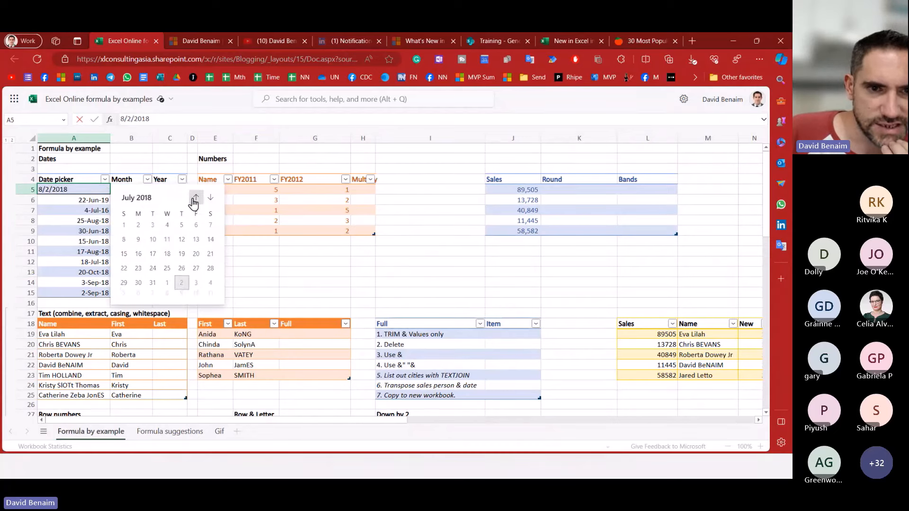
left_click(210, 198)
left_click(142, 198)
left_click(142, 198)
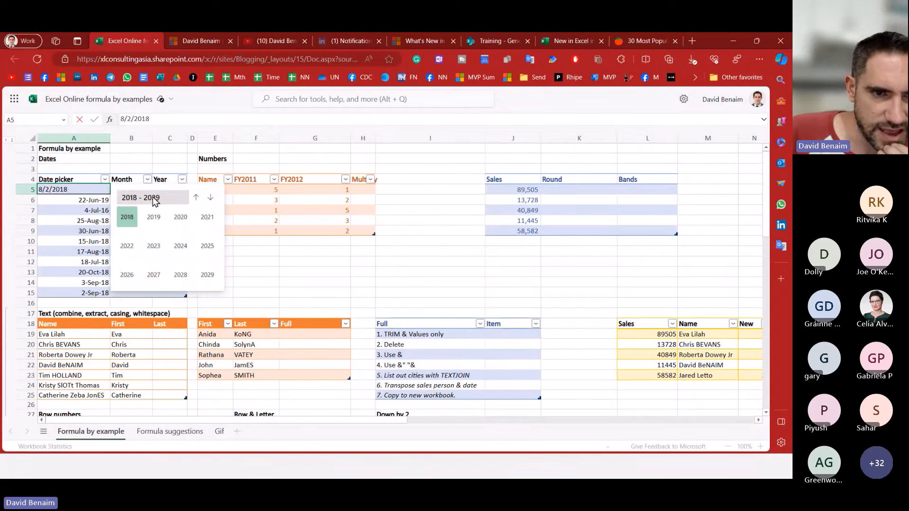
left_click(154, 246)
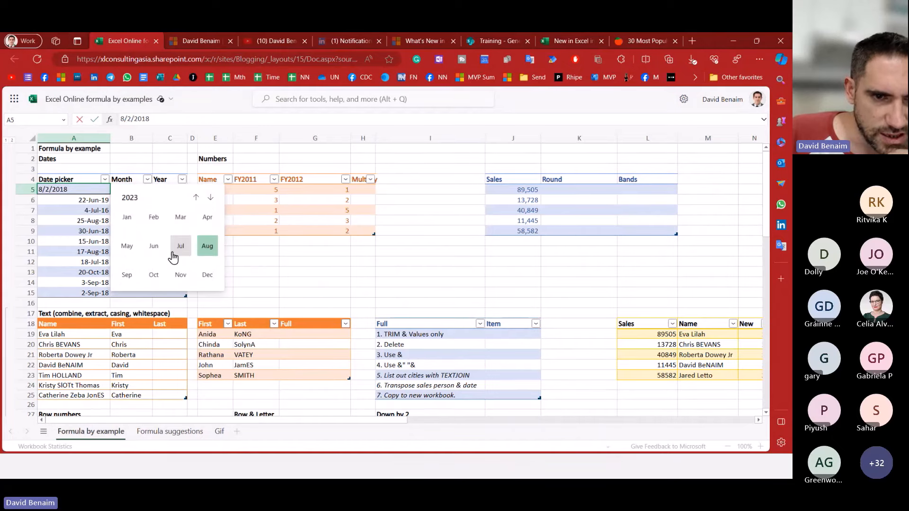
left_click(178, 252)
left_click(167, 271)
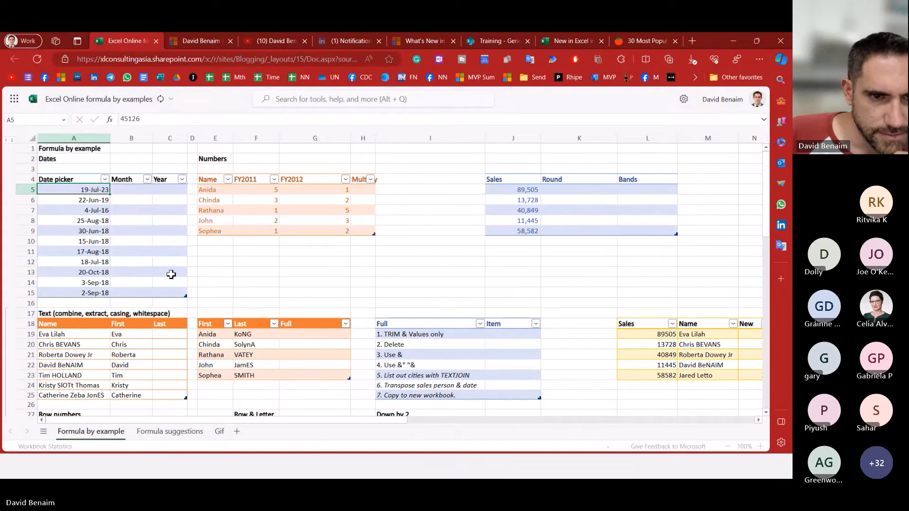
left_click(104, 221)
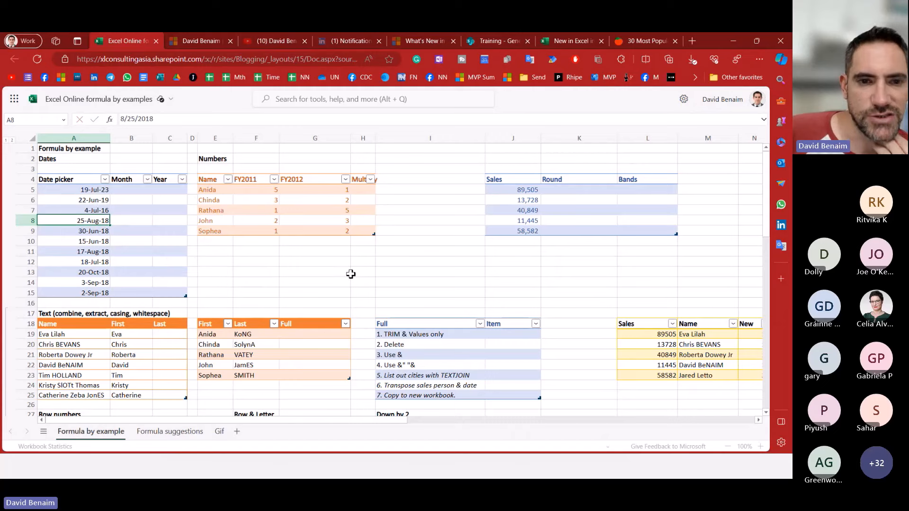
Enter the date 1 Jan 2024 in empty cell G12 and check the cell in edit mode.
left_click(303, 260)
type("1 Jan 2024")
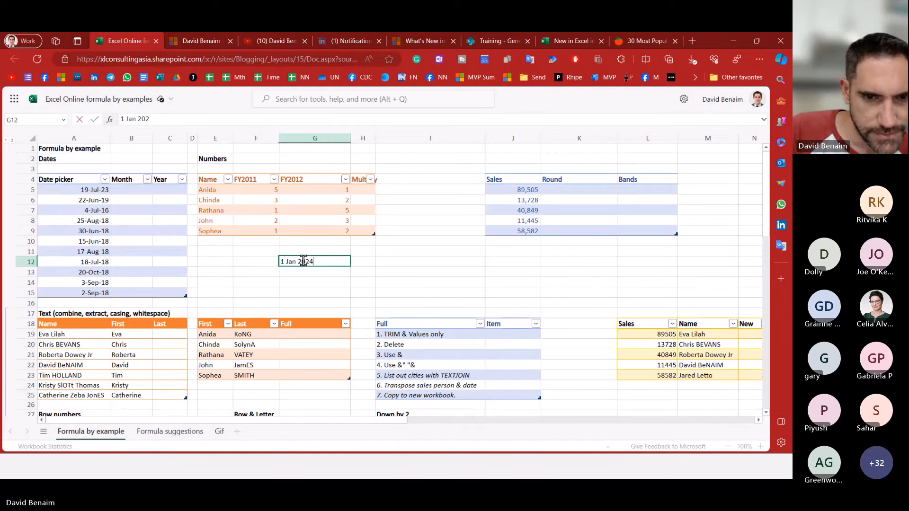
key("Return")
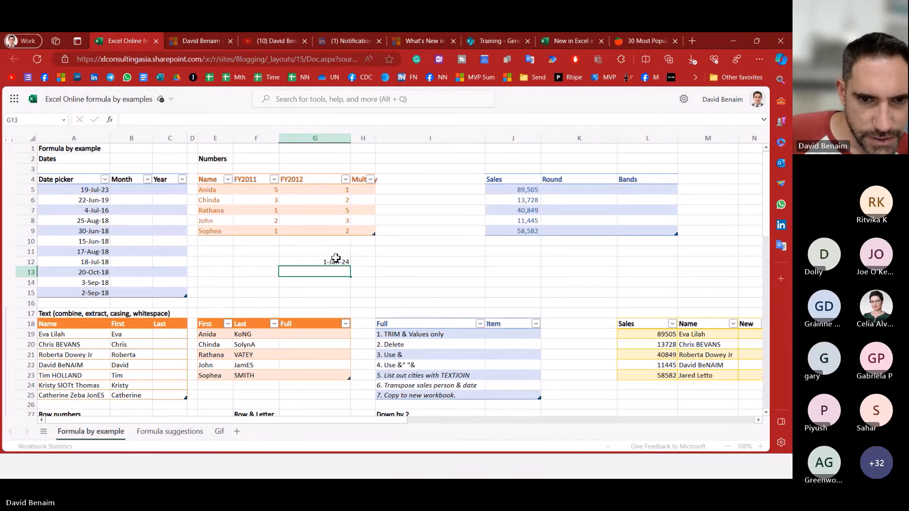
left_click(330, 263)
double_click(330, 263)
key("Escape")
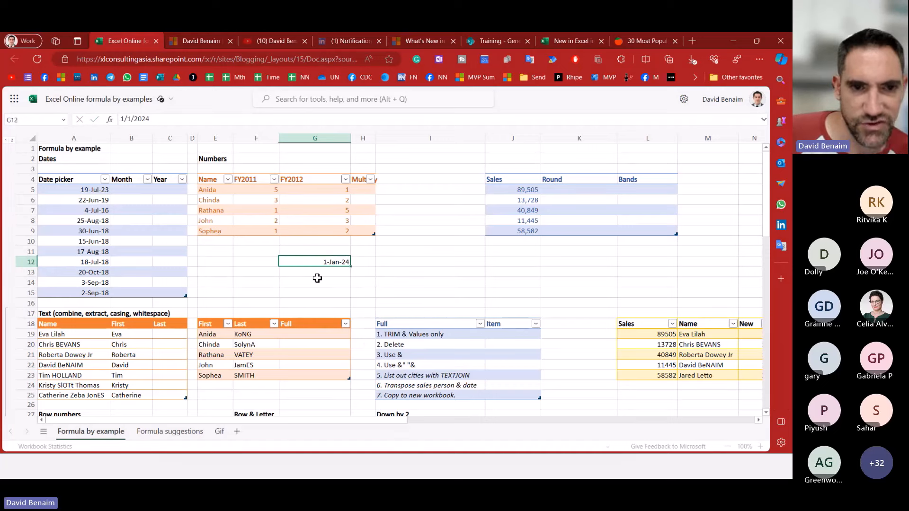
Format empty cells G14:G16 as dates and check the calendar date picker in G14 without choosing a date.
left_click_drag(318, 280, 323, 301)
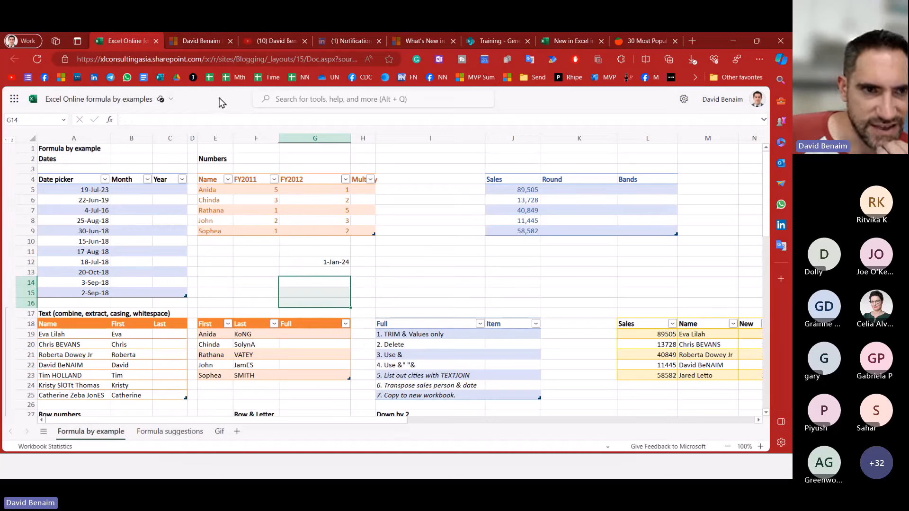
mouse_move(167, 96)
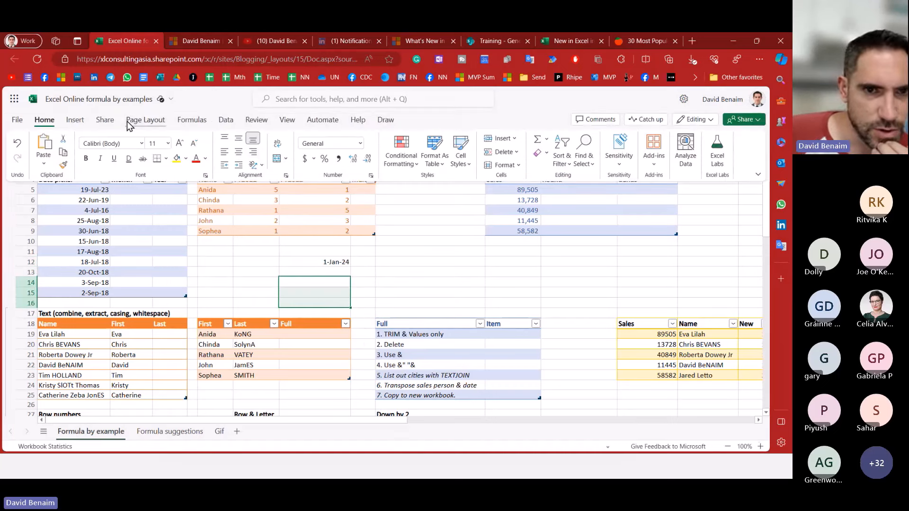
left_click(360, 143)
left_click(337, 215)
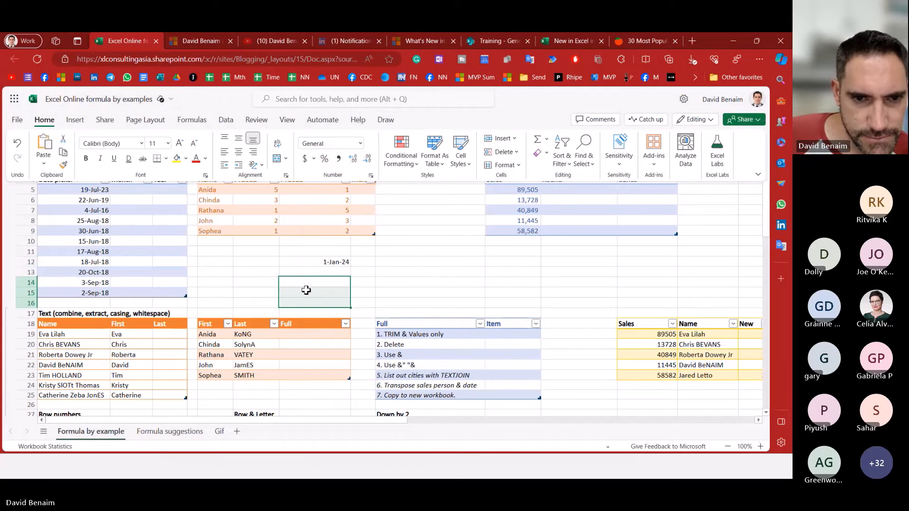
left_click(305, 288)
double_click(309, 283)
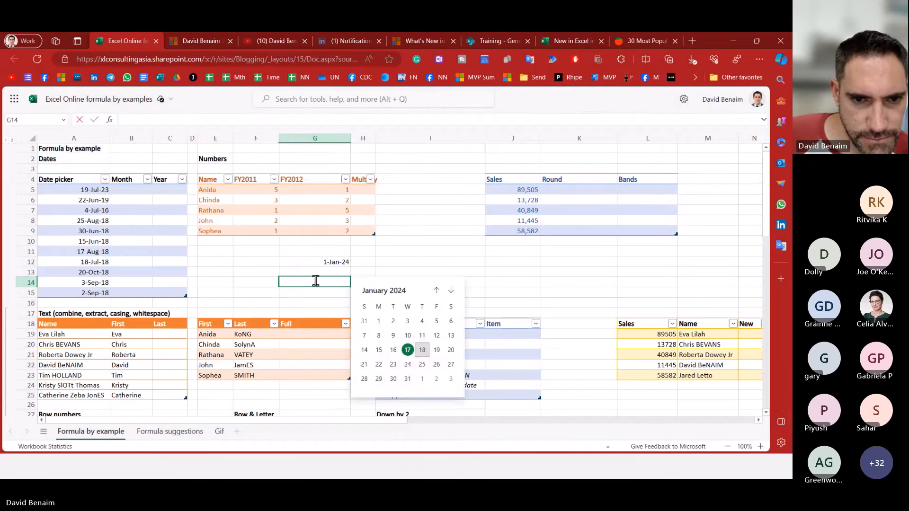
key("Escape")
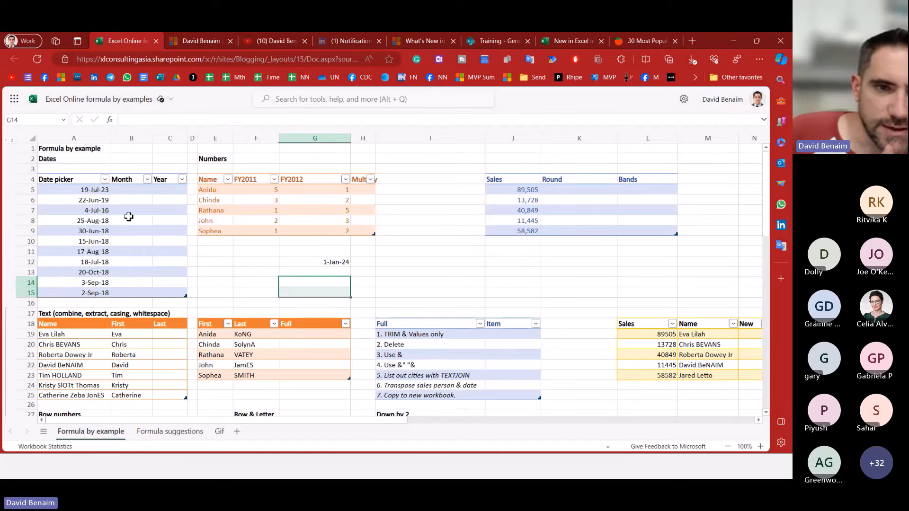
Enter Jul, Jun and Jul as example months in cells B5:B7 of the Month column, and select the three cells.
left_click(129, 190)
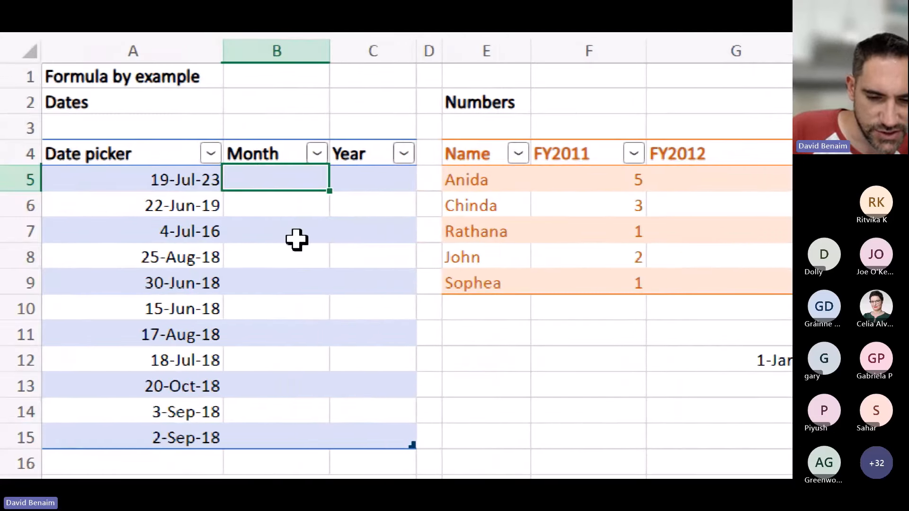
type("Jul")
key("Return")
type("Jun")
key("Return")
type("Jul")
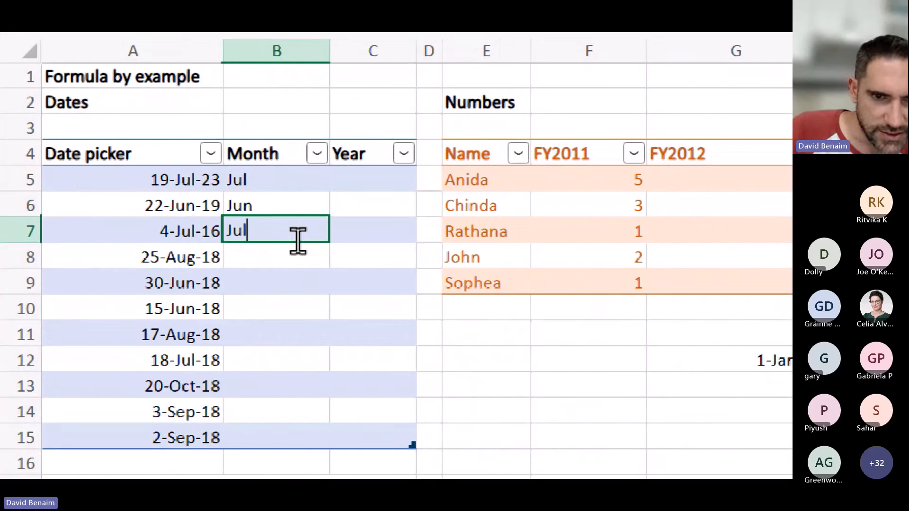
key("Return")
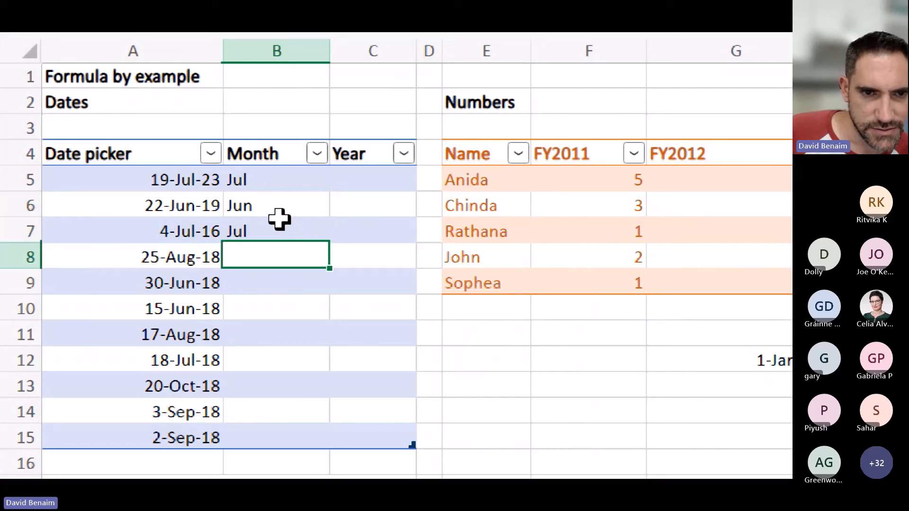
left_click_drag(280, 180, 286, 235)
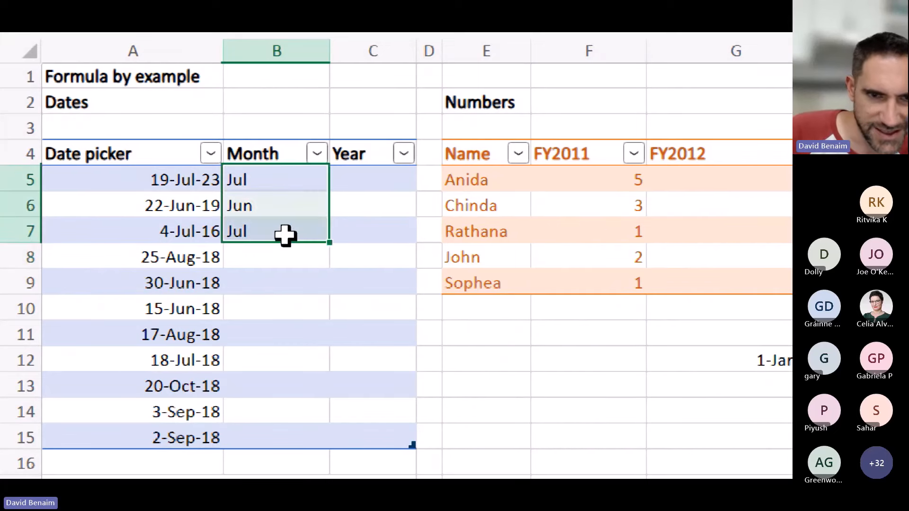
Undo the example months entered in cells B5:B7 of the Month column.
key("ctrl+z")
key("ctrl+z")
key("ctrl+z")
Enter Jul in B5, correcting the mistaken Jun, and Jun in B6 as example months.
type("Jun")
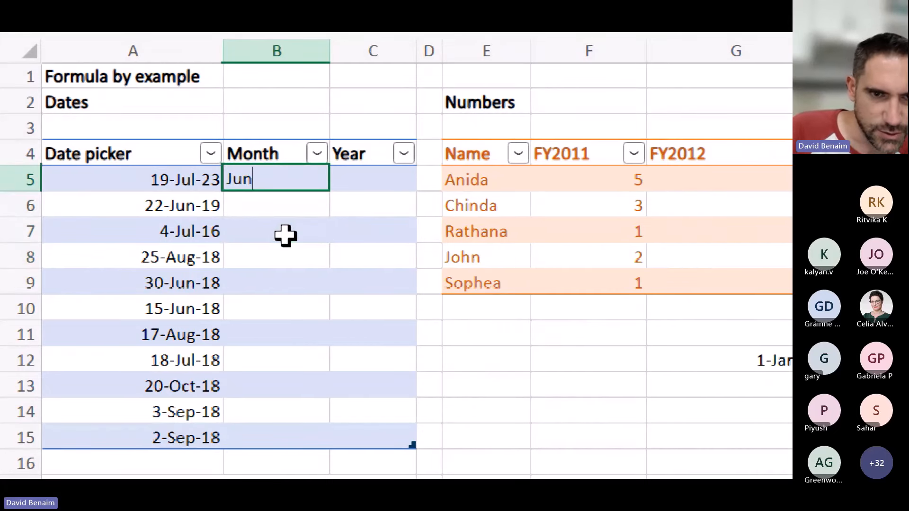
key("Return")
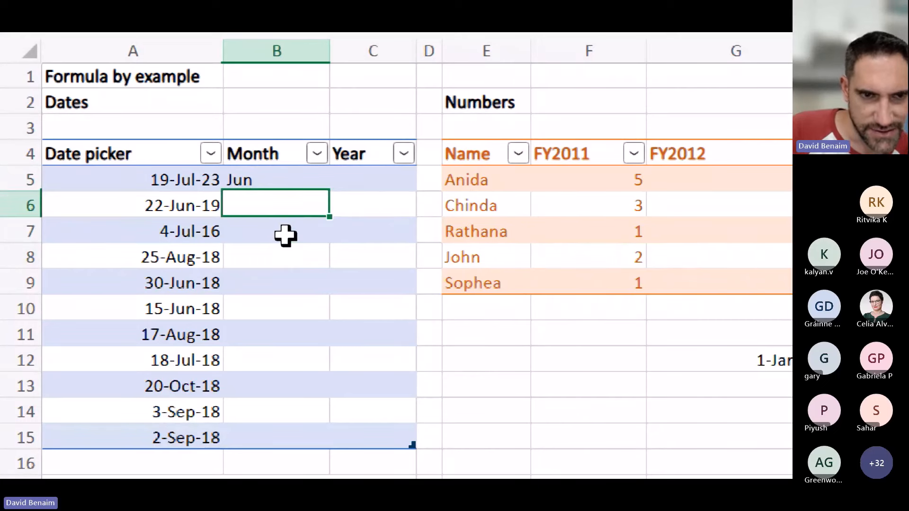
key("Up")
key("Delete")
type("Jul")
key("Return")
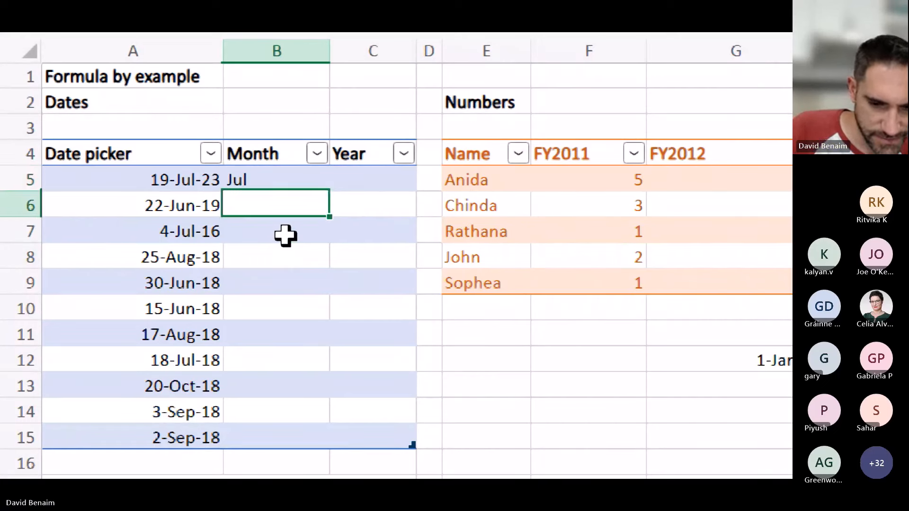
type("Jun")
key("Return")
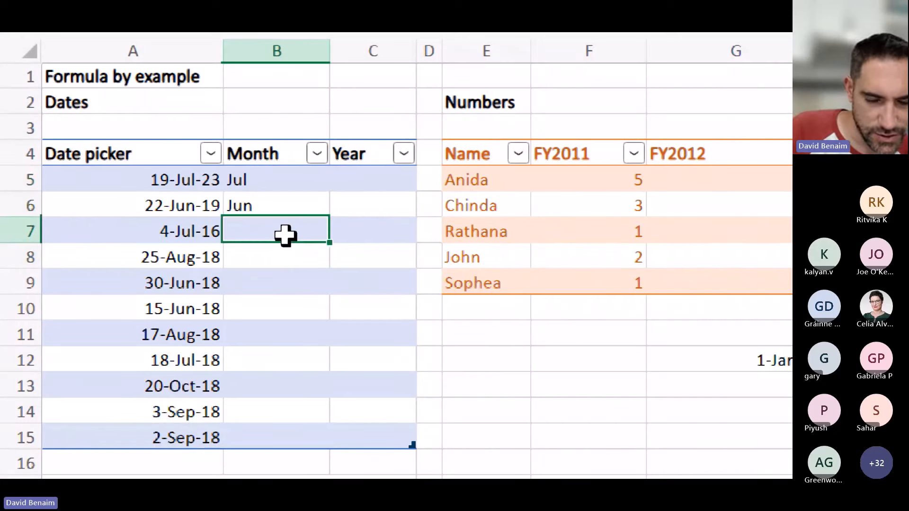
Cancel the third example month Jul in B7 and clear the months from B5:B6.
type("Jul")
key("Escape")
left_click(308, 206)
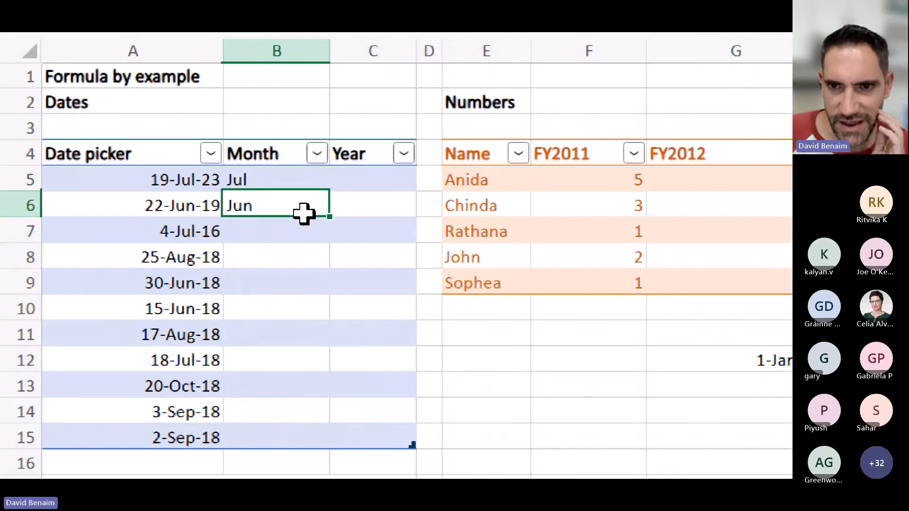
left_click(273, 182)
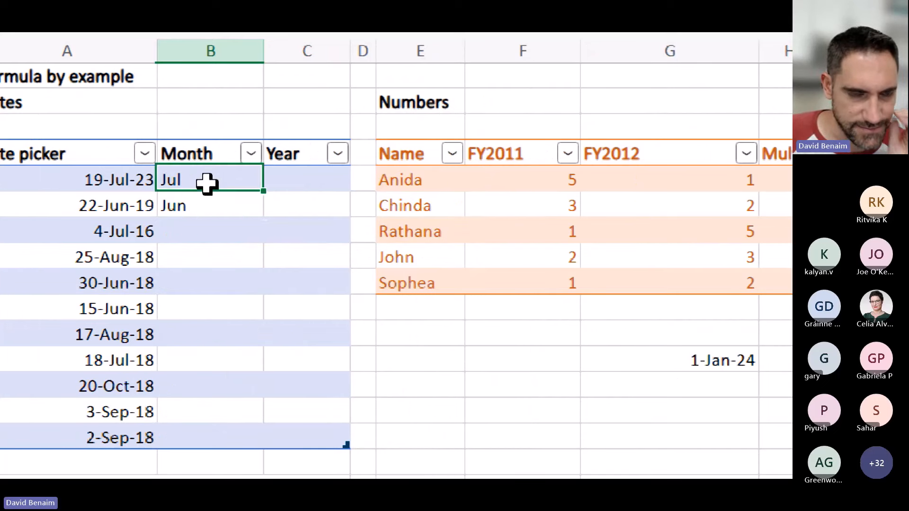
key("shift+Down")
left_click(207, 184)
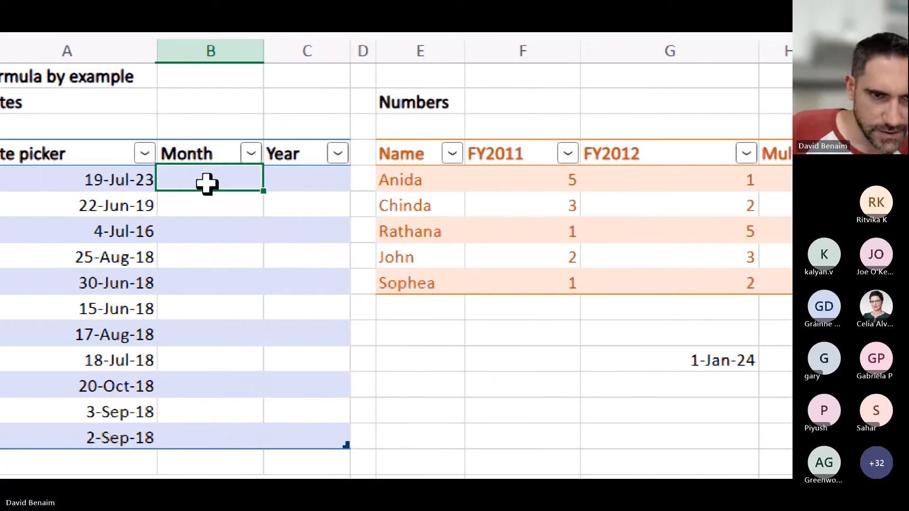
Enter Jul in B5 and Jun in B6 again as examples in the Month column.
type("Jul")
key("Return")
type("Jun")
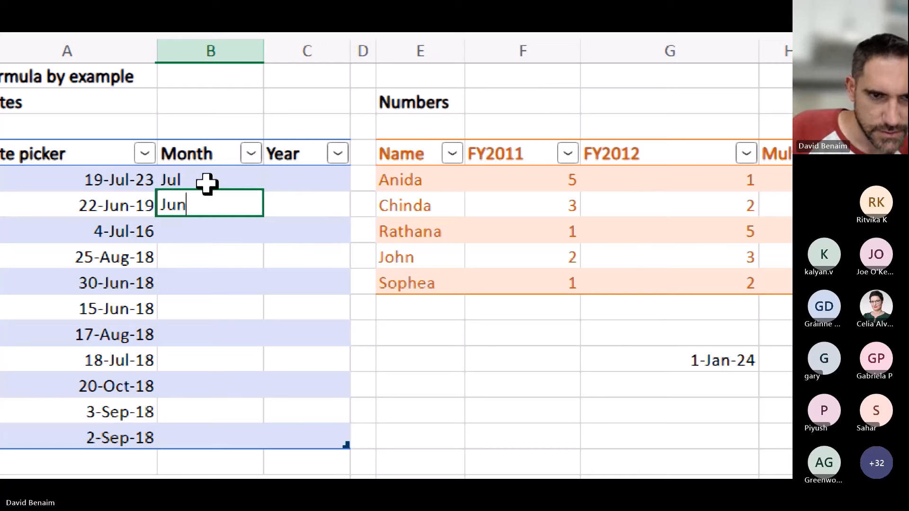
key("Return")
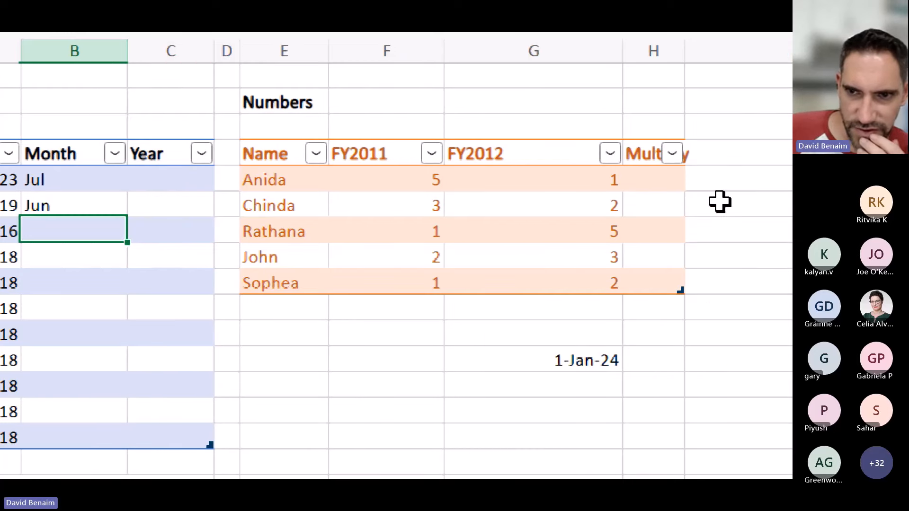
Enter 90000, 14000 and 41000 as rounded examples in cells K5:K7 of the Round column.
left_click_drag(137, 180, 160, 404)
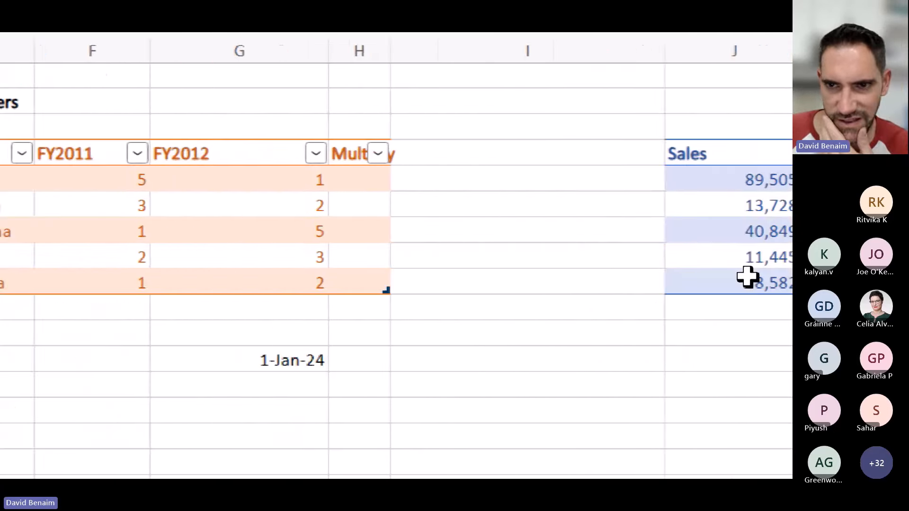
left_click(440, 180)
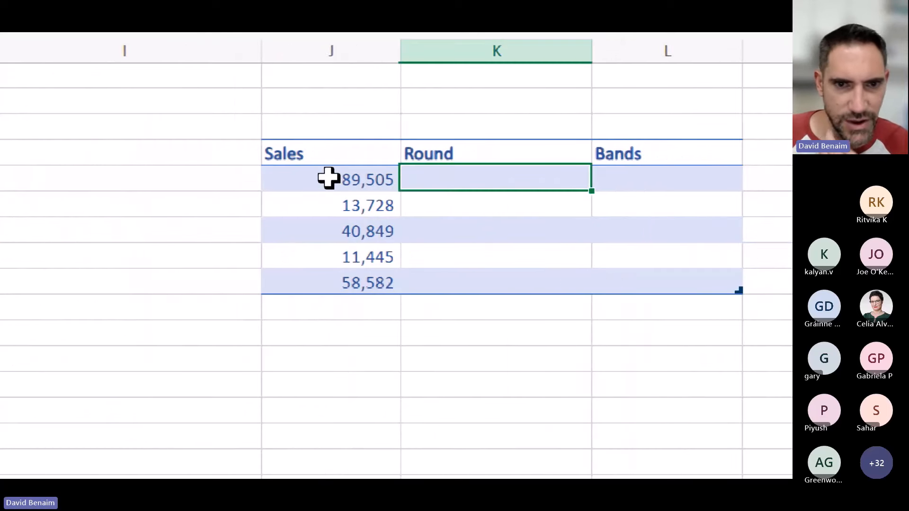
type("90000")
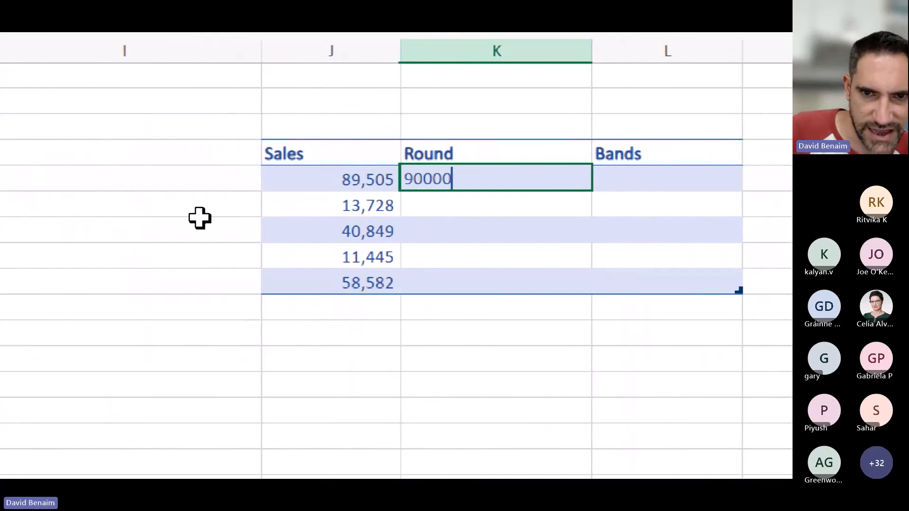
key("Return")
type("14000")
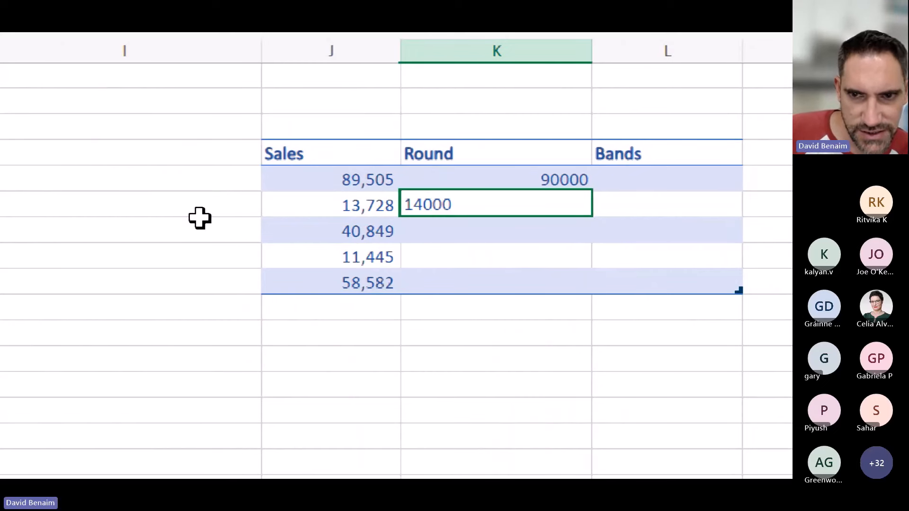
key("Return")
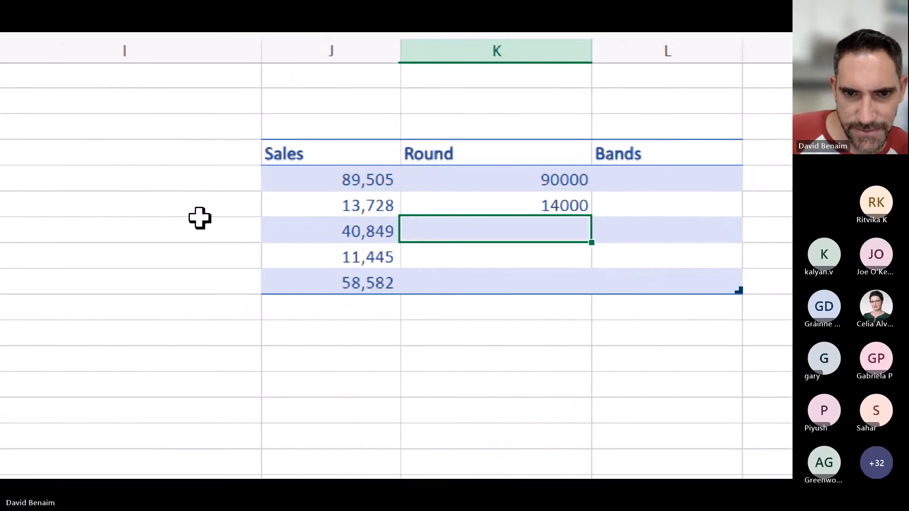
scroll(706, 257, "right", 3)
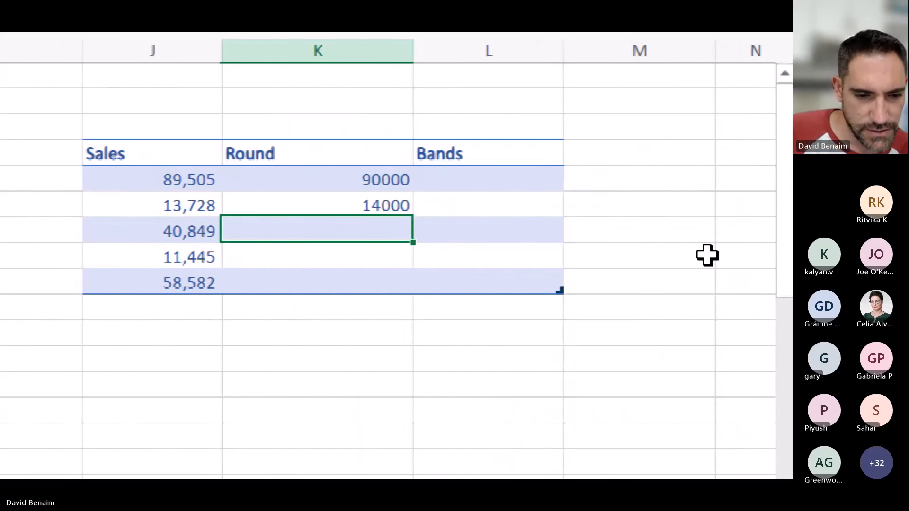
type("41000")
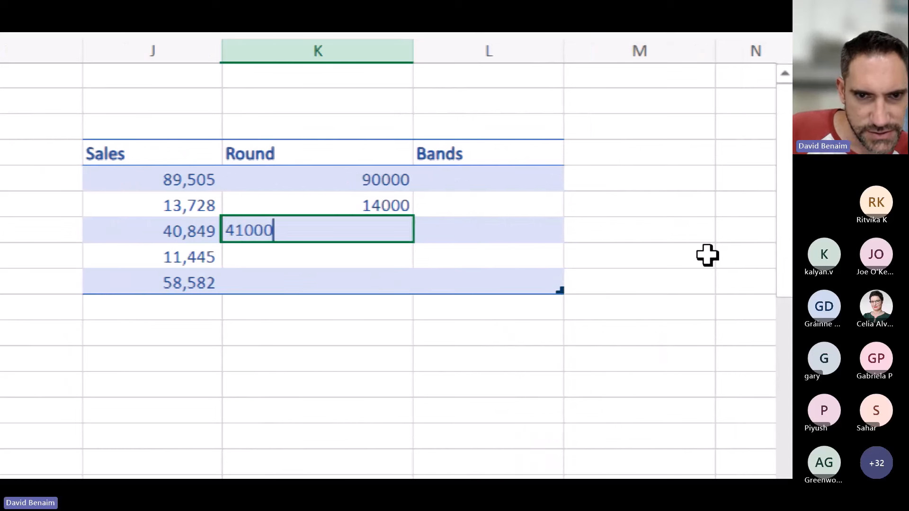
key("Return")
key("Down")
key("Up")
key("Up")
key("Up")
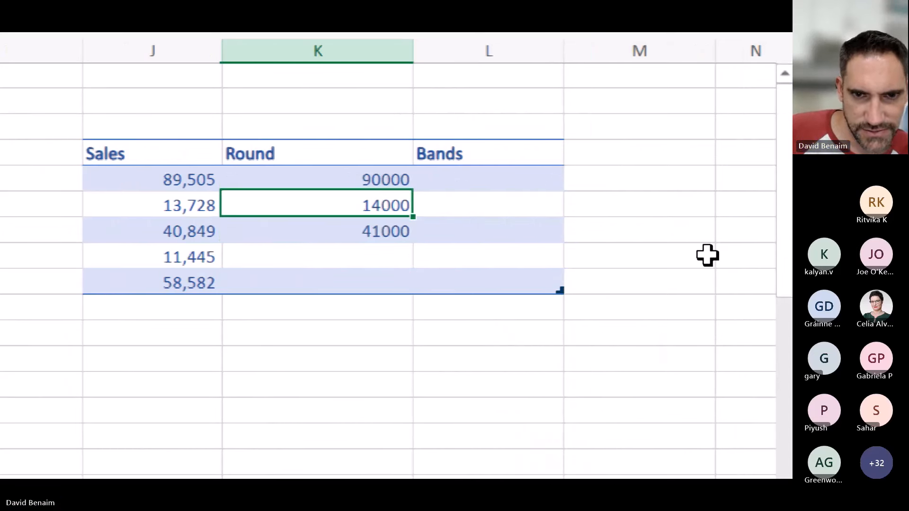
key("Up")
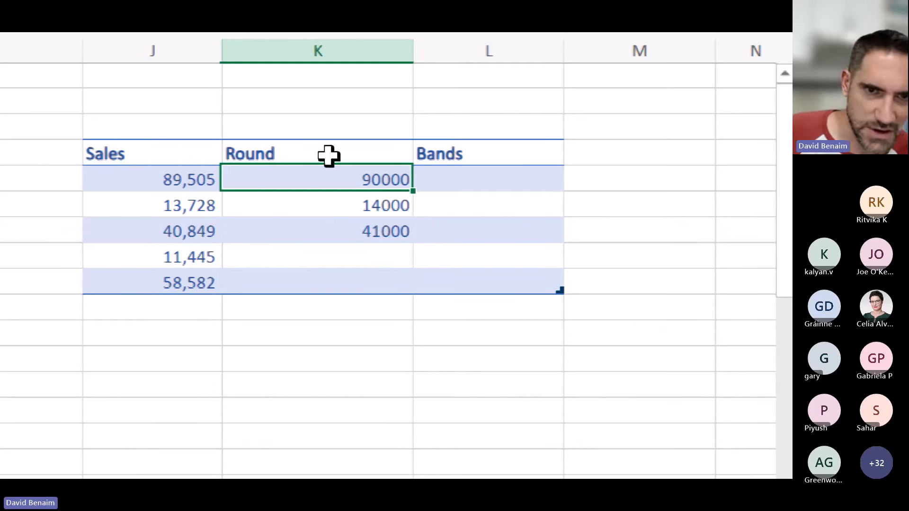
Clear the example values from cells K5:K9 of the Round column.
left_click_drag(355, 183, 345, 294)
key("Delete")
key("Up")
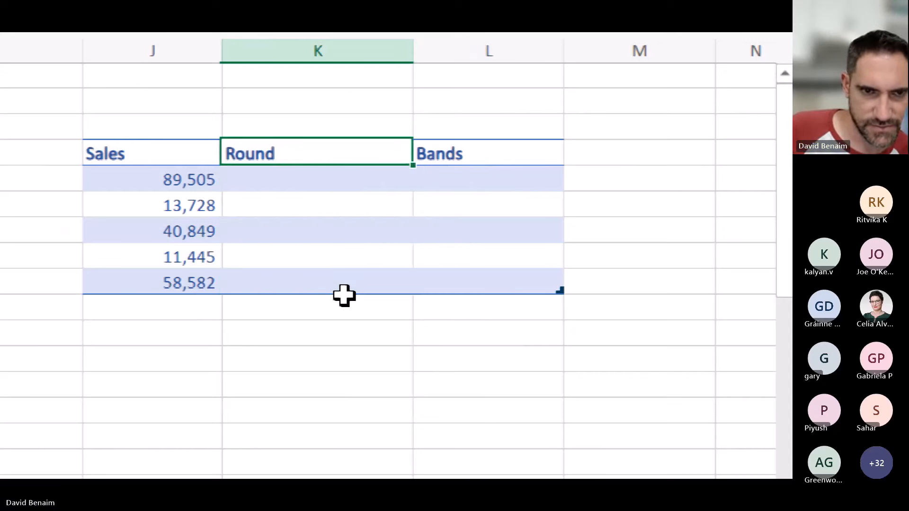
Copy the Sales values from J5:J9 to N5:N9 and enter New as their header in N4.
key("Left")
key("Down")
key("ctrl+shift+Down")
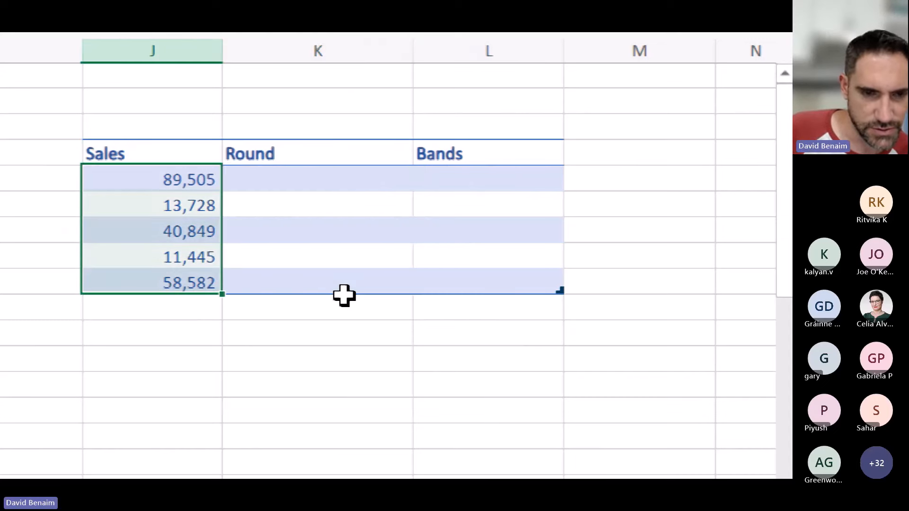
key("ctrl+c")
key("Right")
key("Right")
key("Right")
key("Right")
key("ctrl+v")
key("Up")
type("New")
key("Return")
Format N4:N9 as a table with headers in the light blue banded style.
key("Up")
key("ctrl+shift+Down")
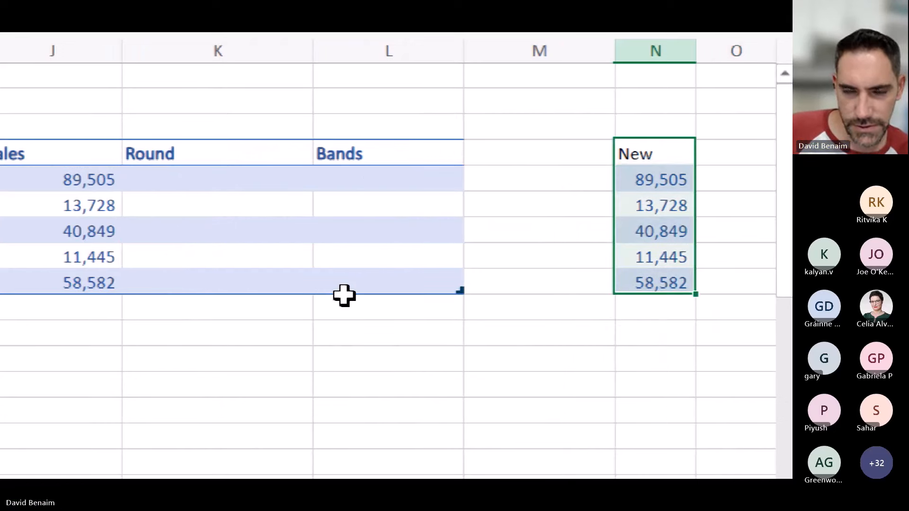
key("super+minus")
key("super+minus")
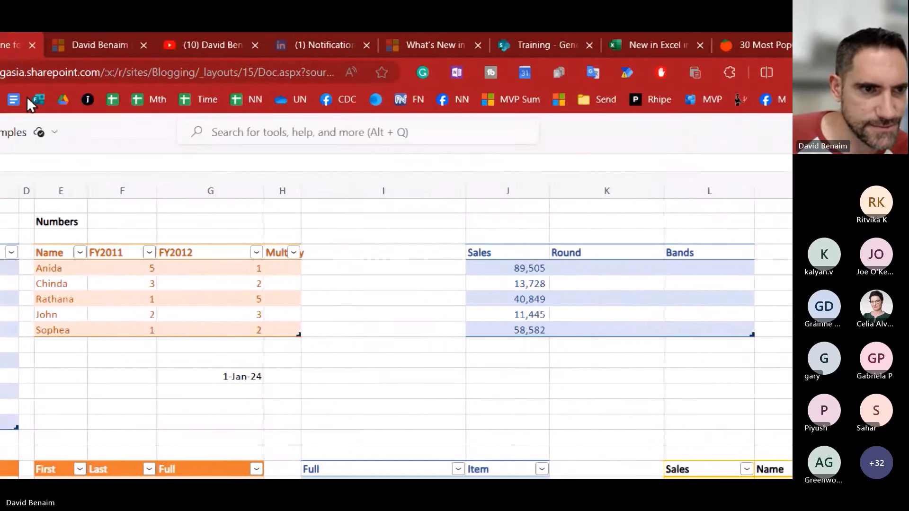
mouse_move(131, 141)
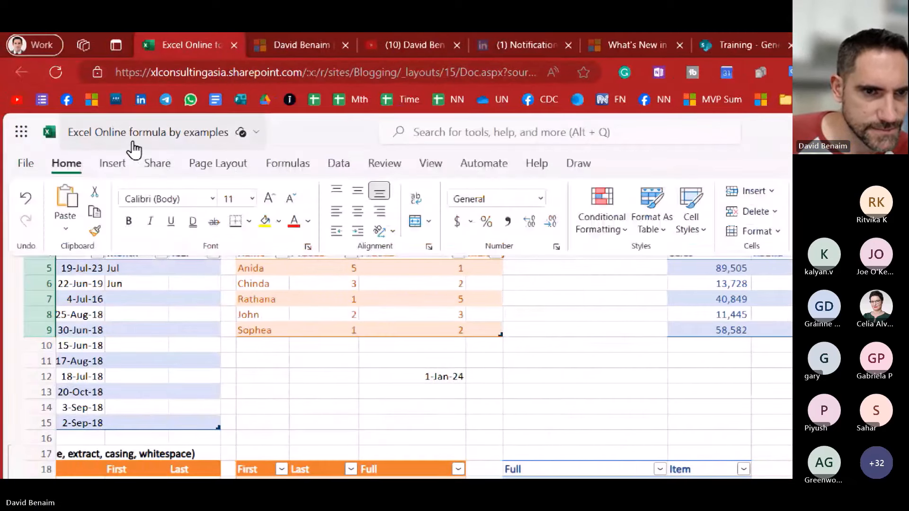
left_click(656, 228)
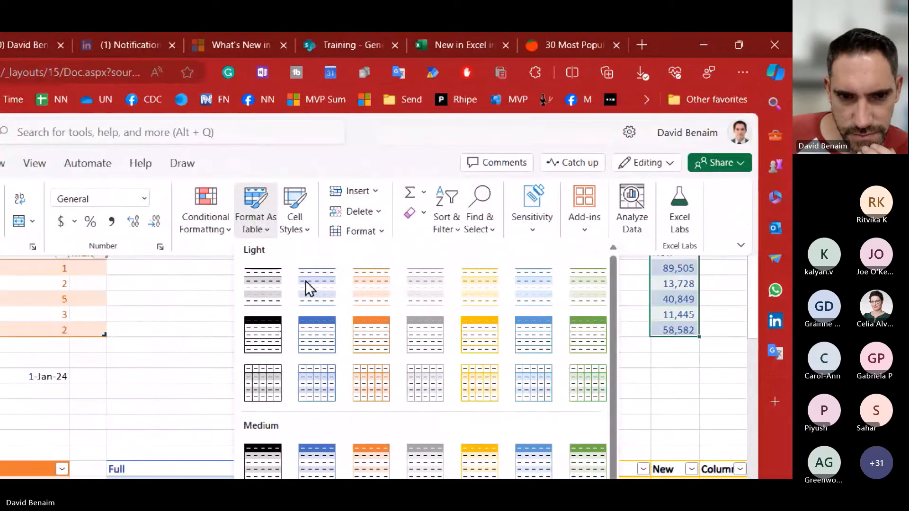
left_click(308, 287)
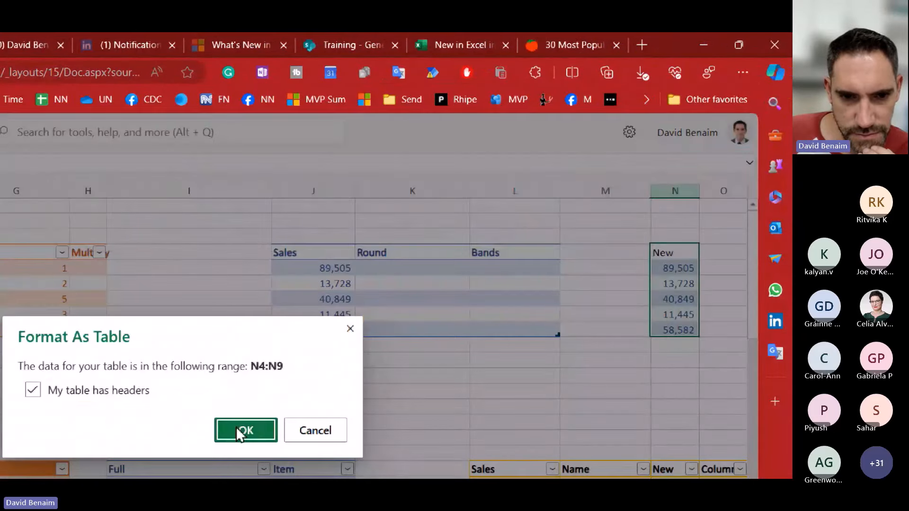
left_click(249, 431)
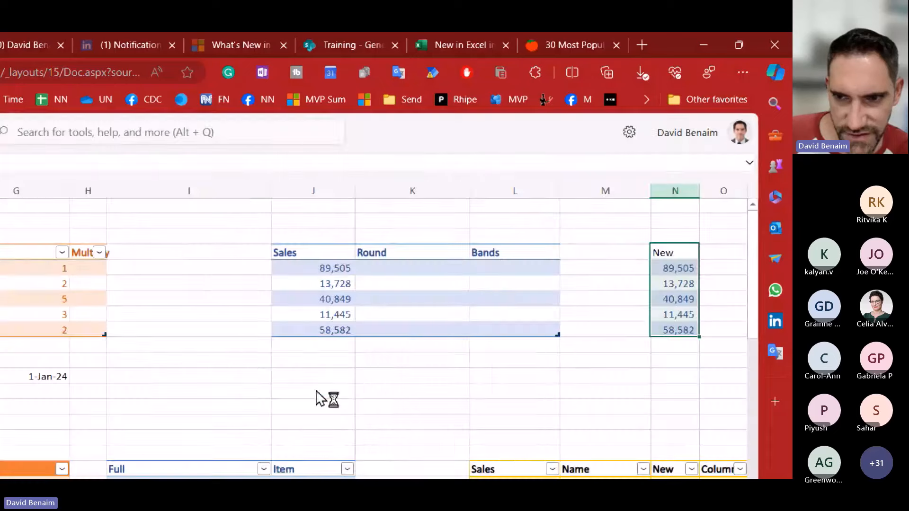
Enter the band 80000 to 90000 in O5 beside the New table as the first example.
left_click(713, 252)
key("Tab")
key("Return")
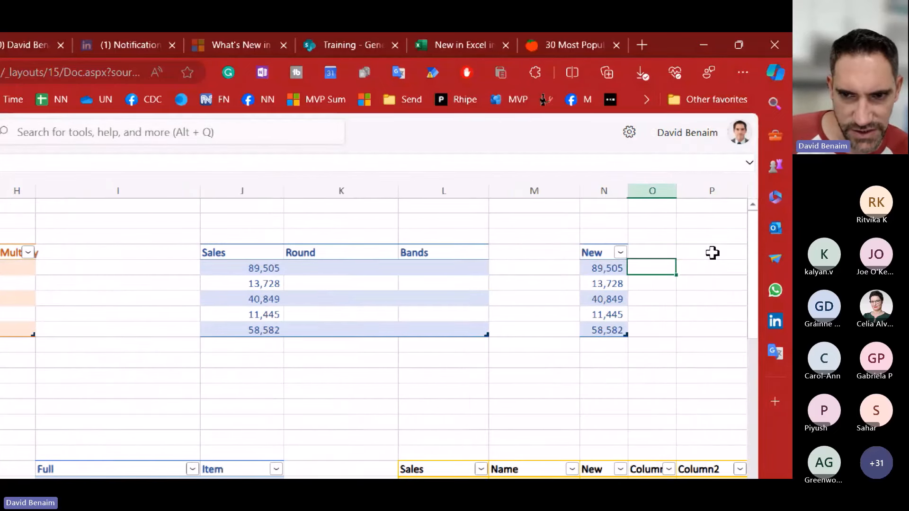
type("8000")
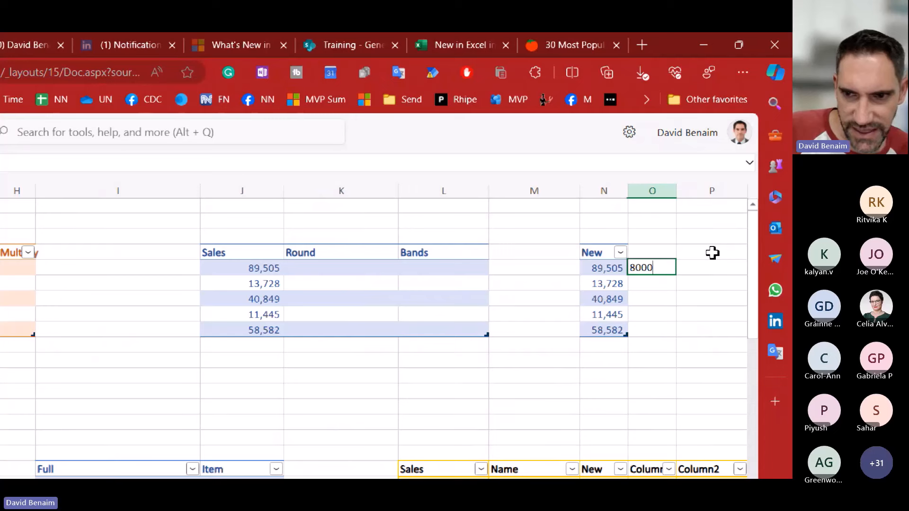
type("0 to 90000")
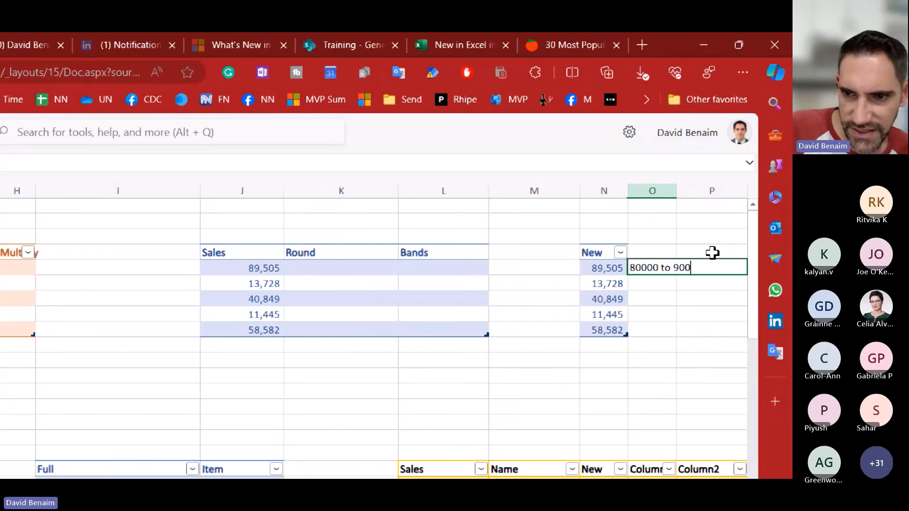
key("Return")
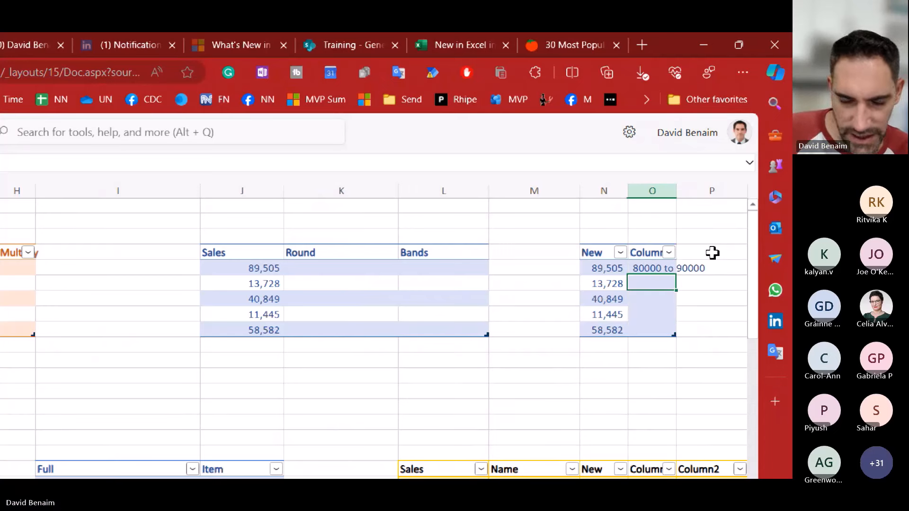
Enter the example bands 10000 to 20000 in O6 and 40000 to 50000 in O7.
type("10000")
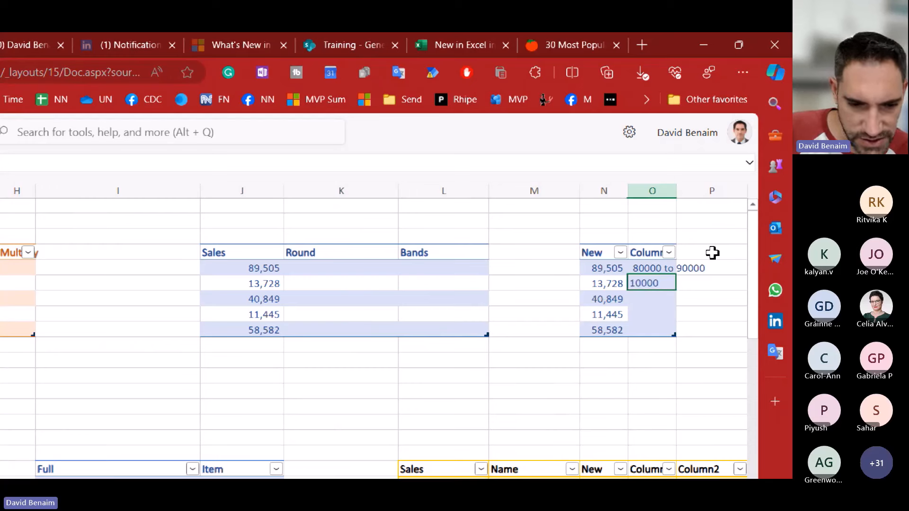
type(" to 20000")
key("Return")
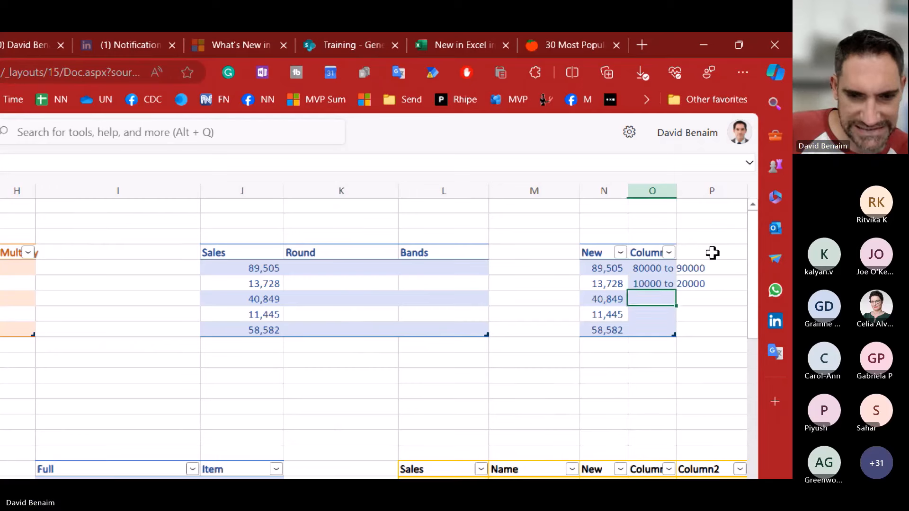
type("40000 to ")
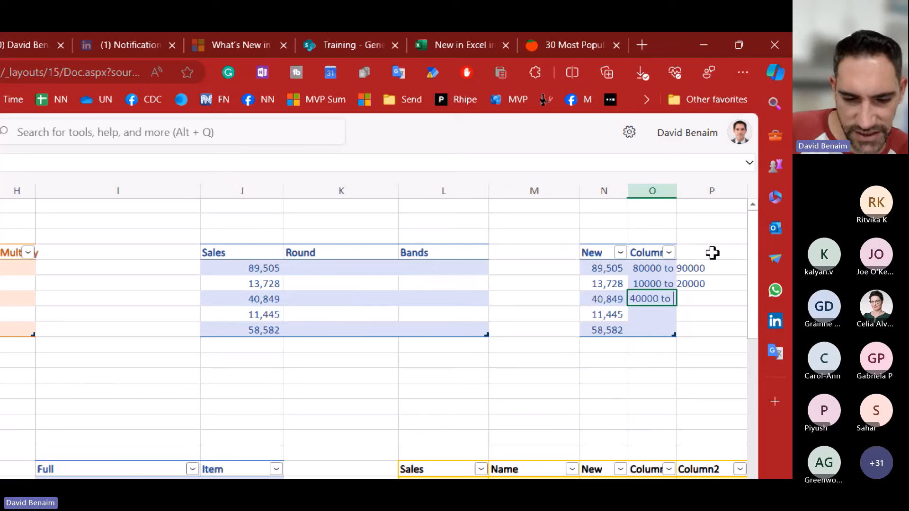
type("50000")
key("Return")
key("Down")
key("Down")
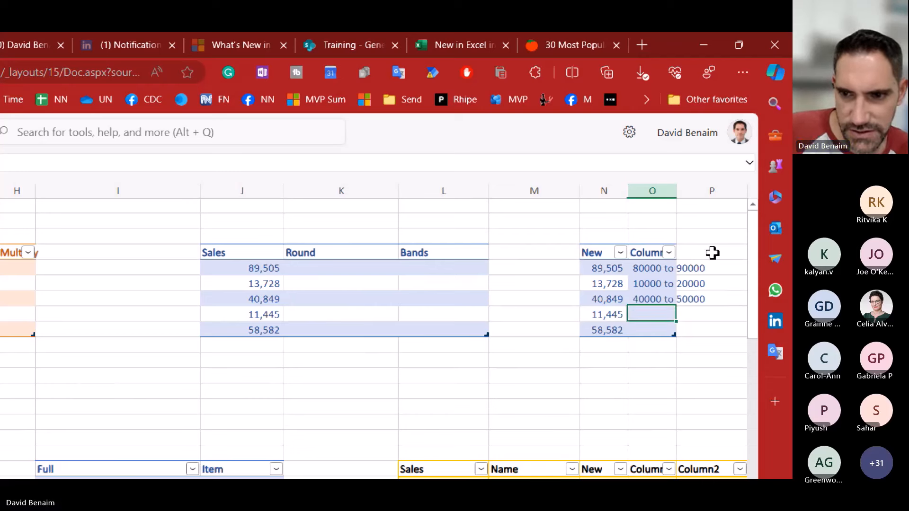
key("Up")
key("Up")
key("Up")
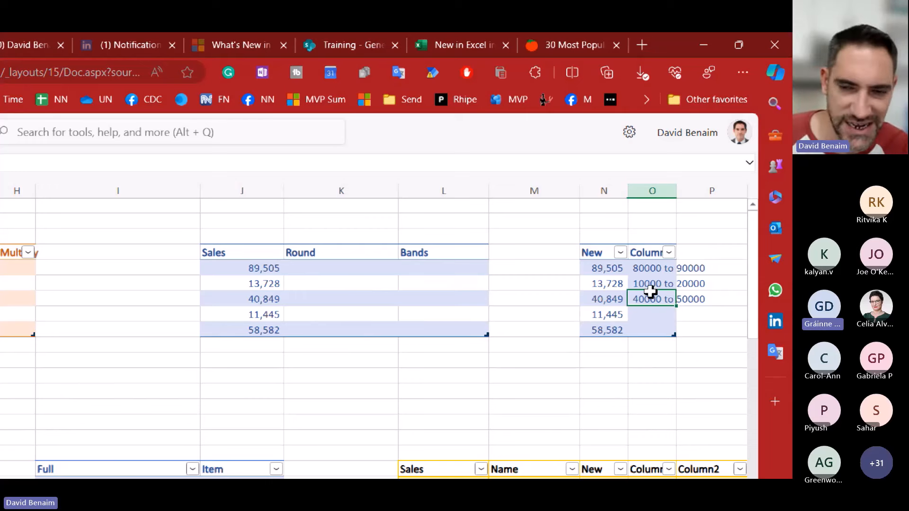
left_click(647, 284)
double_click(646, 285)
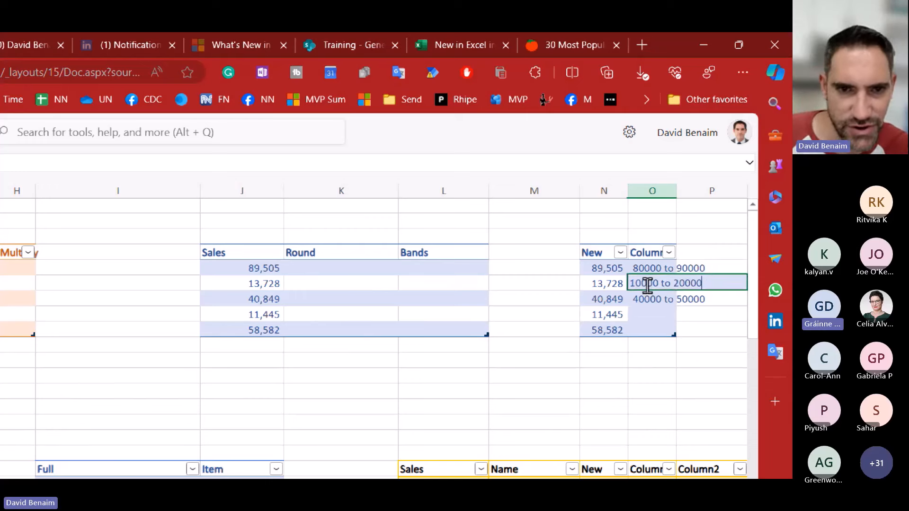
key("Escape")
key("Left")
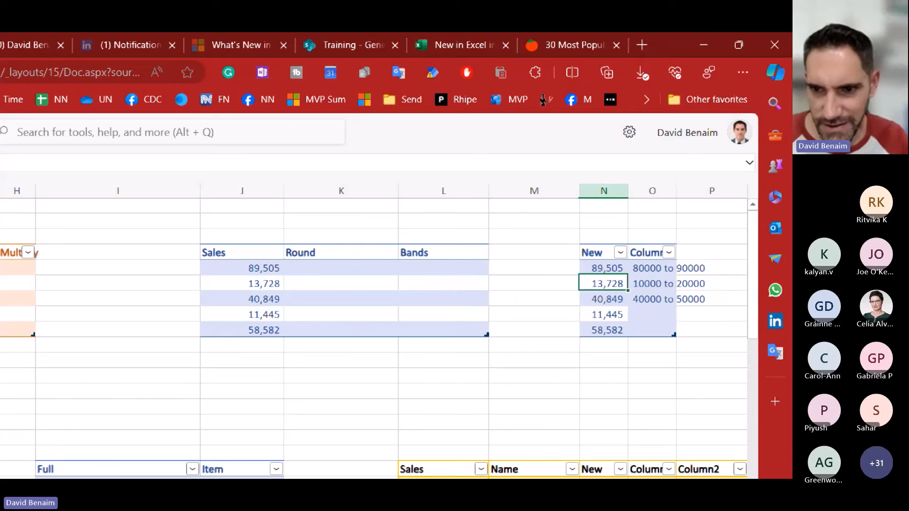
key("Up")
key("Right")
key("Left")
key("Left")
key("Left")
key("Left")
key("Left")
key("Left")
key("Left")
key("Left")
key("Left")
key("Left")
key("Left")
key("Left")
key("Left")
key("Left")
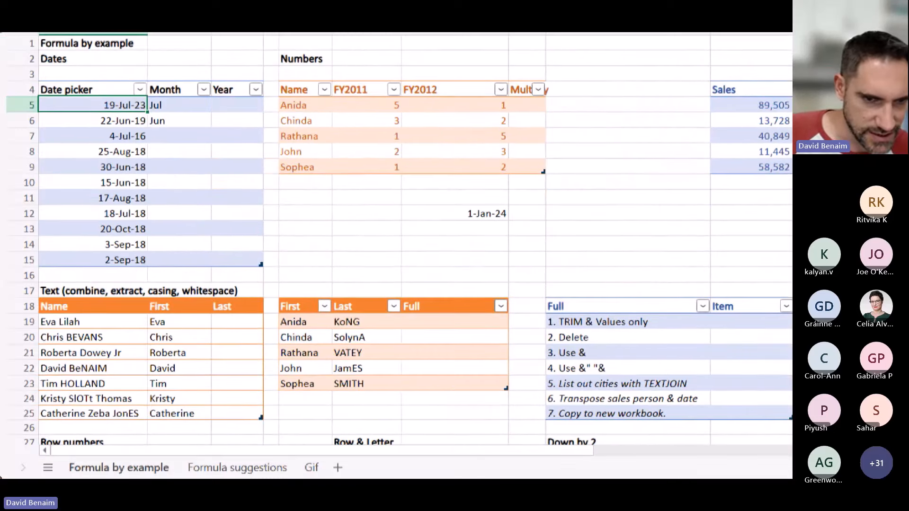
Enter the last names of the first three people in C19, C20 and C21 as examples for the Last column.
left_click(201, 326)
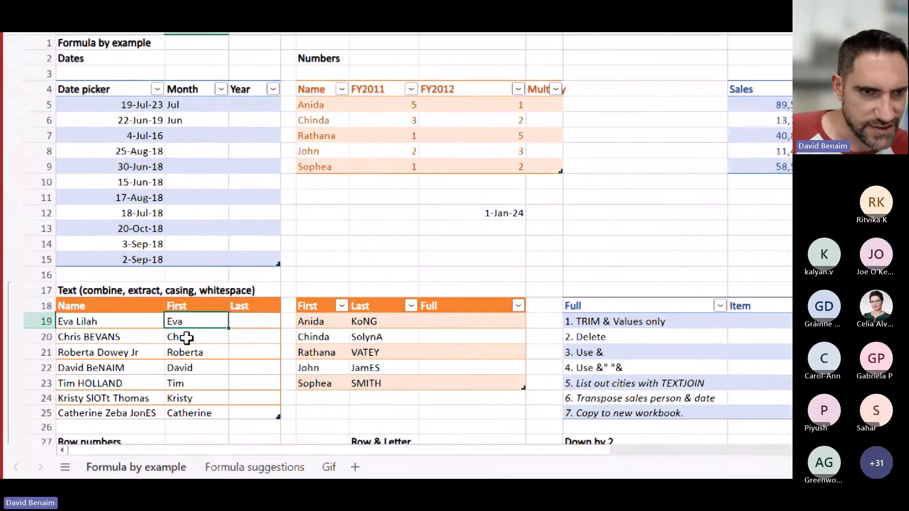
left_click(172, 349)
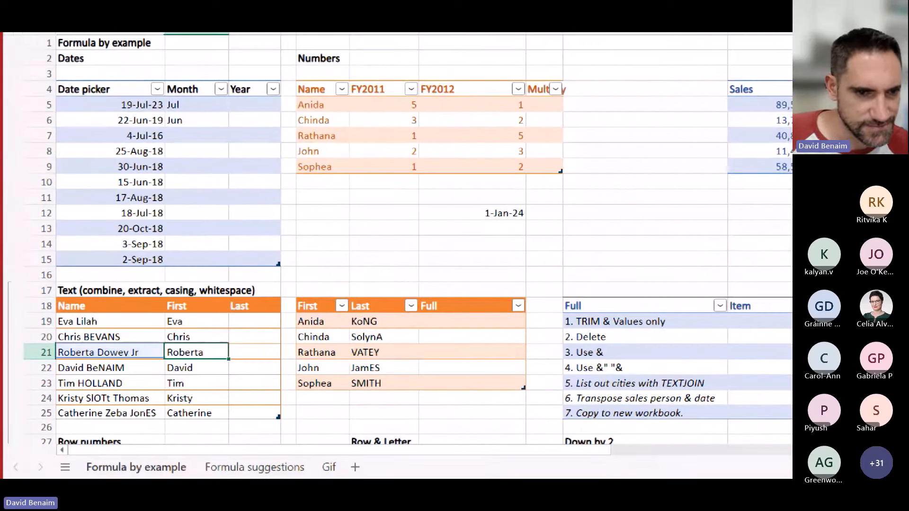
key("Up")
key("Up")
key("Right")
type("Lilah")
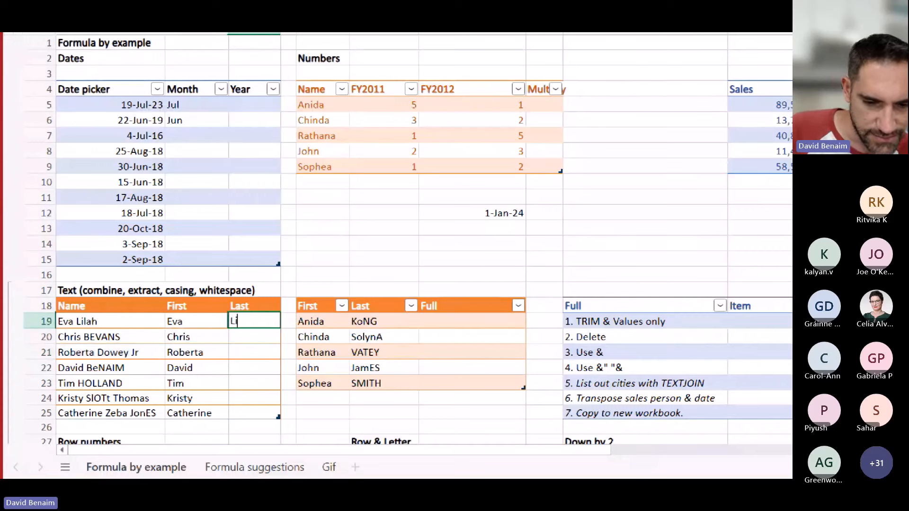
key("Return")
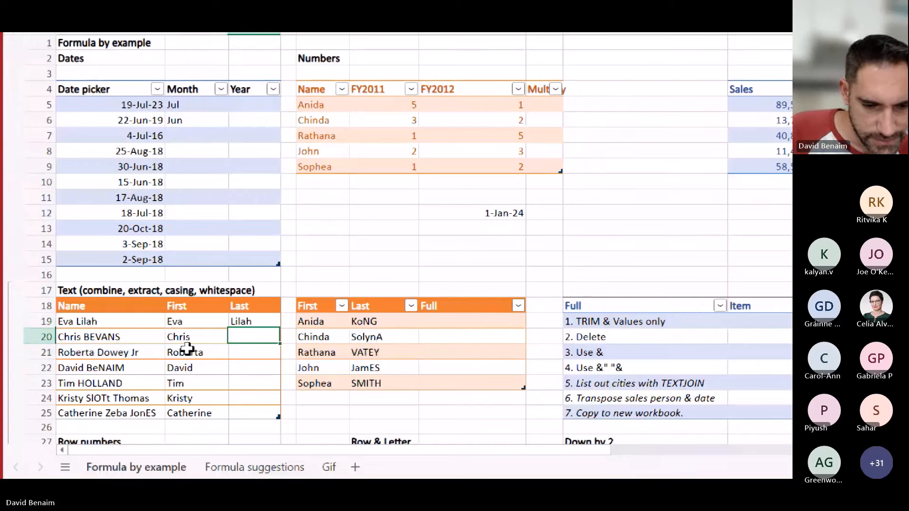
type("Bevans")
key("Return")
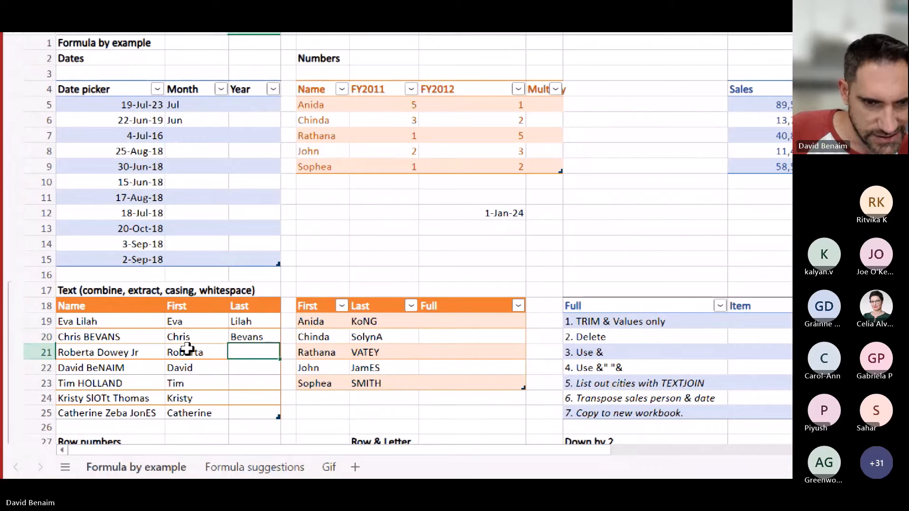
type("Dowey")
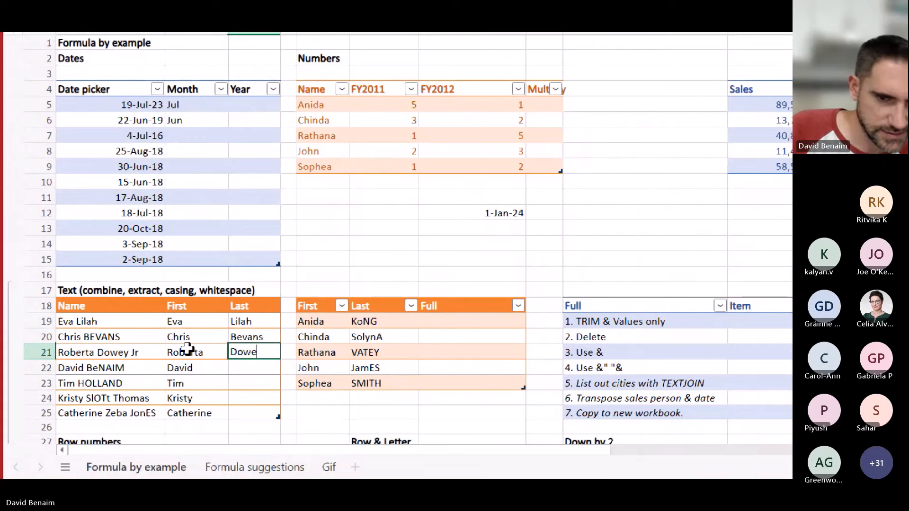
key("Return")
key("Up")
key("Up")
key("Up")
key("Left")
key("Left")
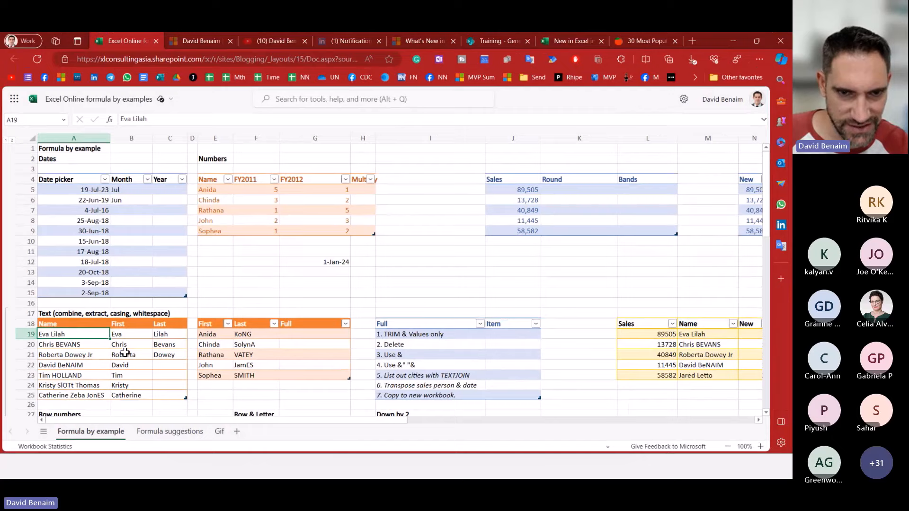
left_click(363, 283)
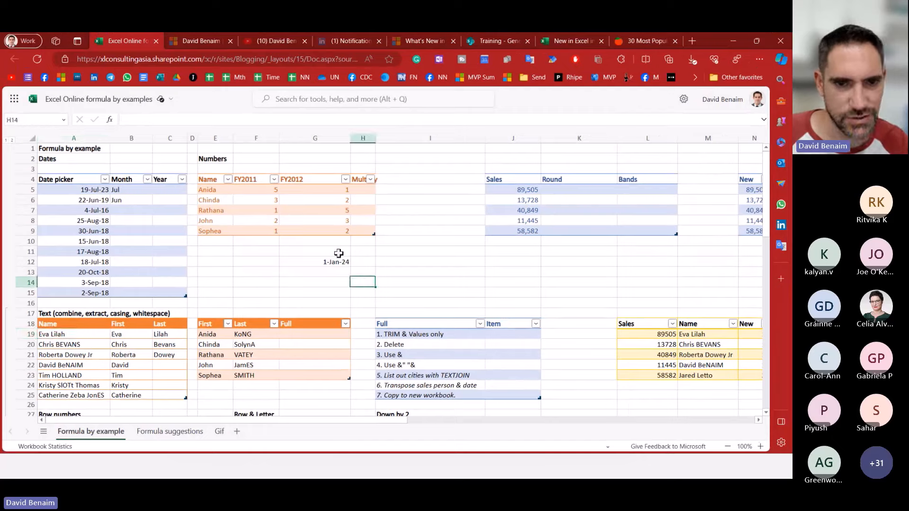
left_click_drag(339, 253, 336, 290)
left_click(410, 283)
left_click(527, 279)
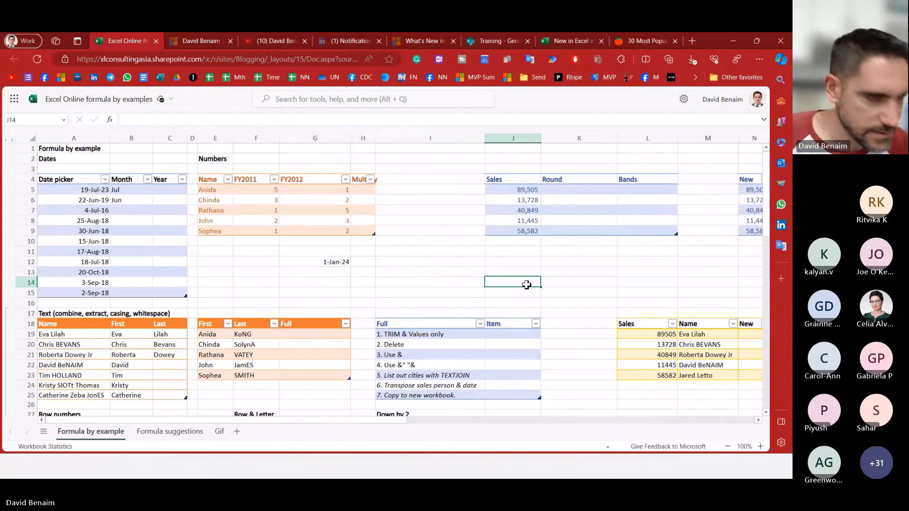
Switch to desktop Excel, preview the suggested Table 1 in the Navigator and compare it with the Rotten Tomatoes popular movies page.
key("alt+Tab")
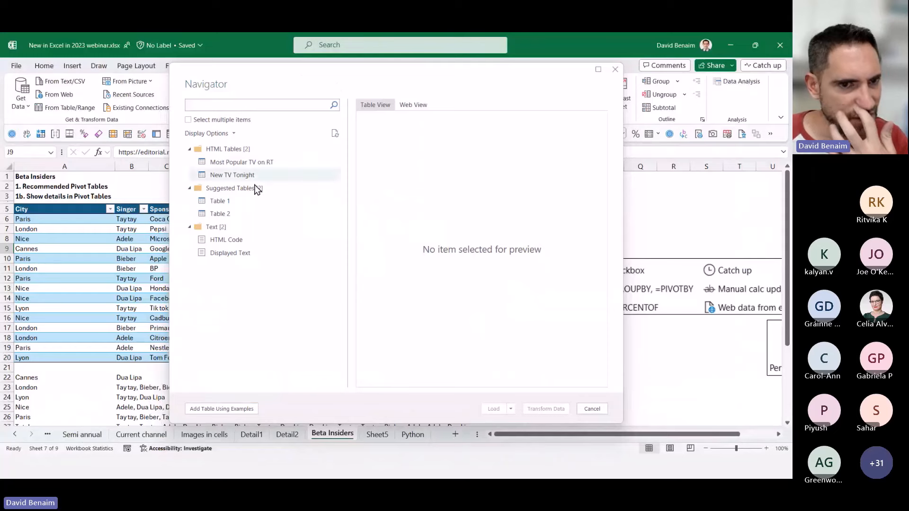
left_click(232, 201)
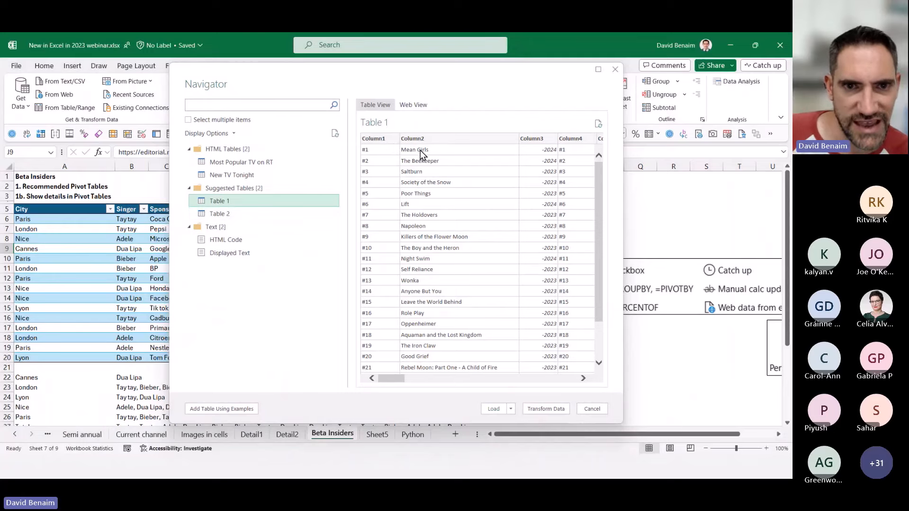
key("alt+Tab")
mouse_move(396, 158)
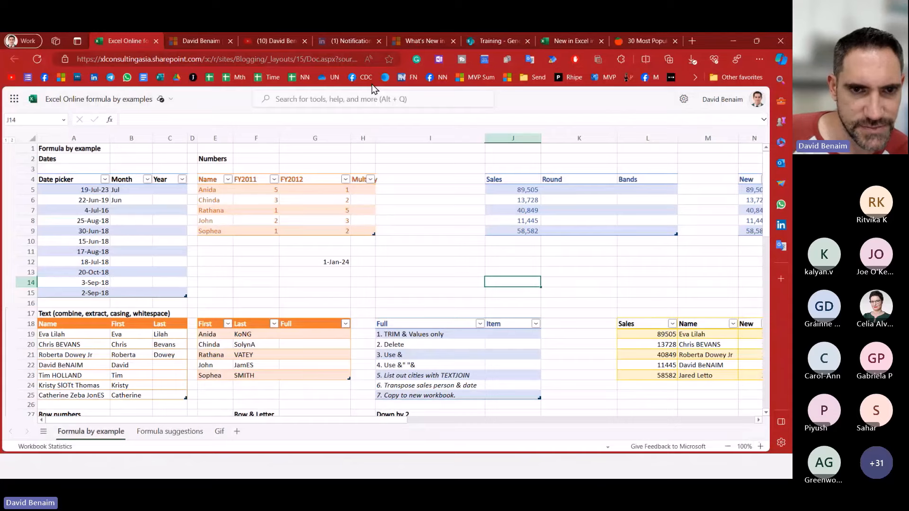
left_click(645, 41)
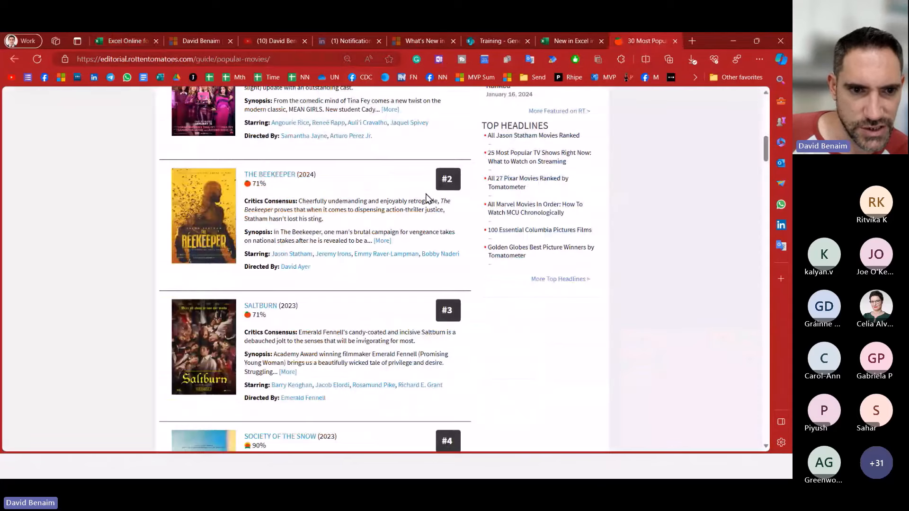
key("alt+Tab")
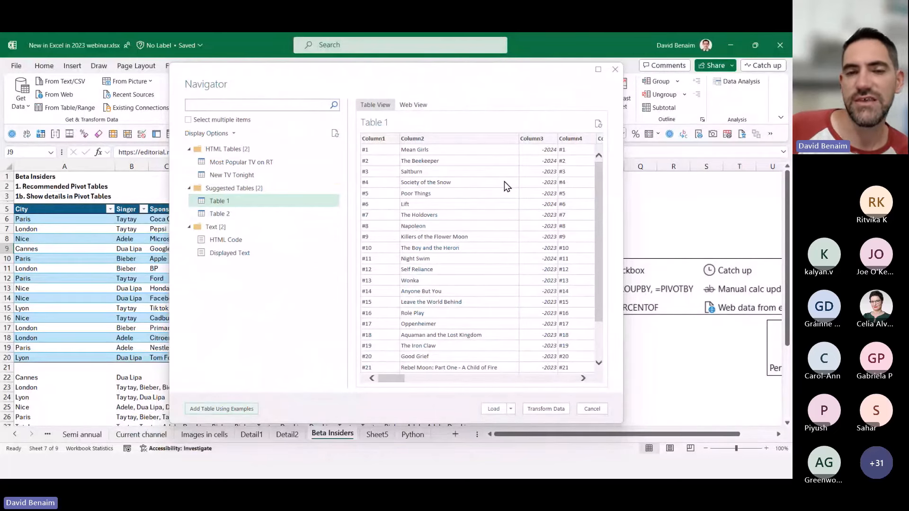
key("alt+Tab")
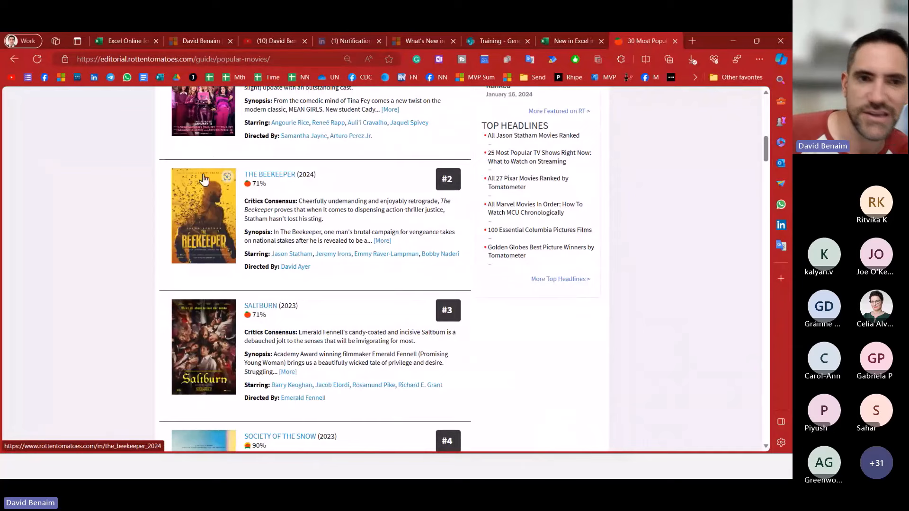
Try adding a web table using examples with Mean Girls as the first Column1 value, and cancel the web import.
key("alt+Tab")
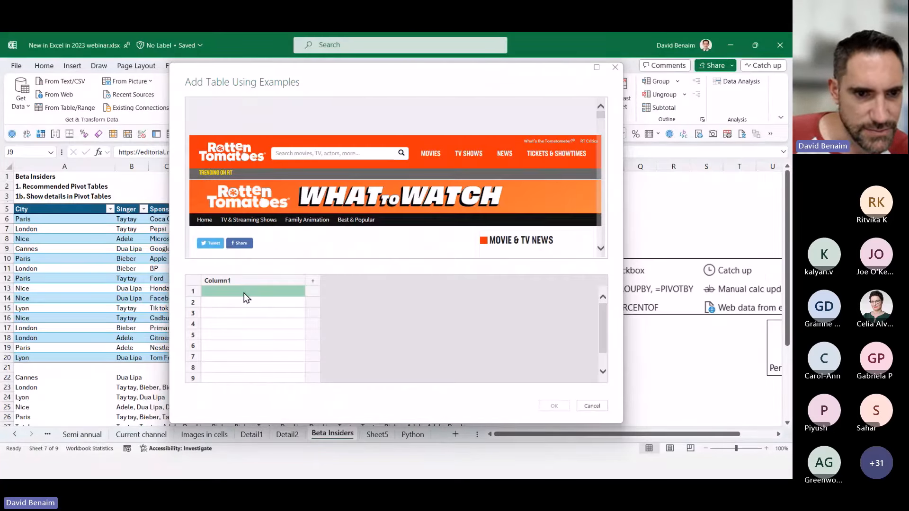
key("alt+Tab")
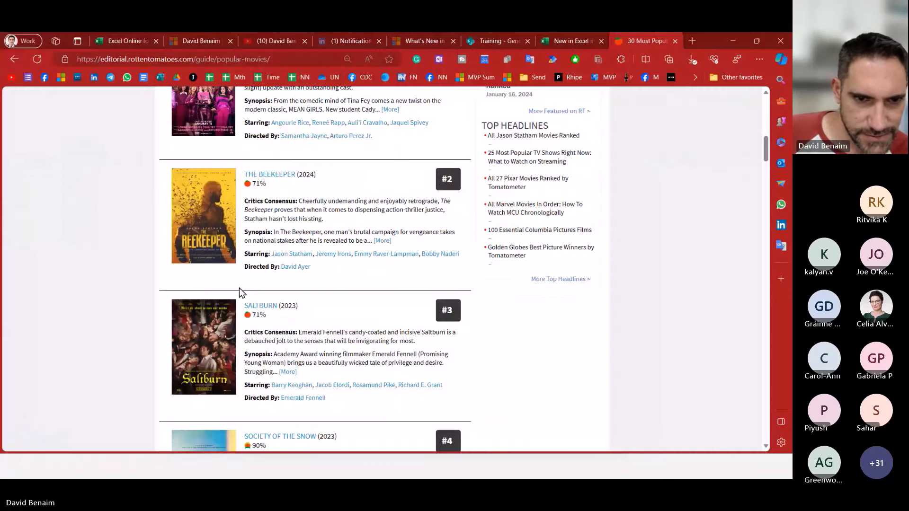
key("alt+Tab")
type("mean gi")
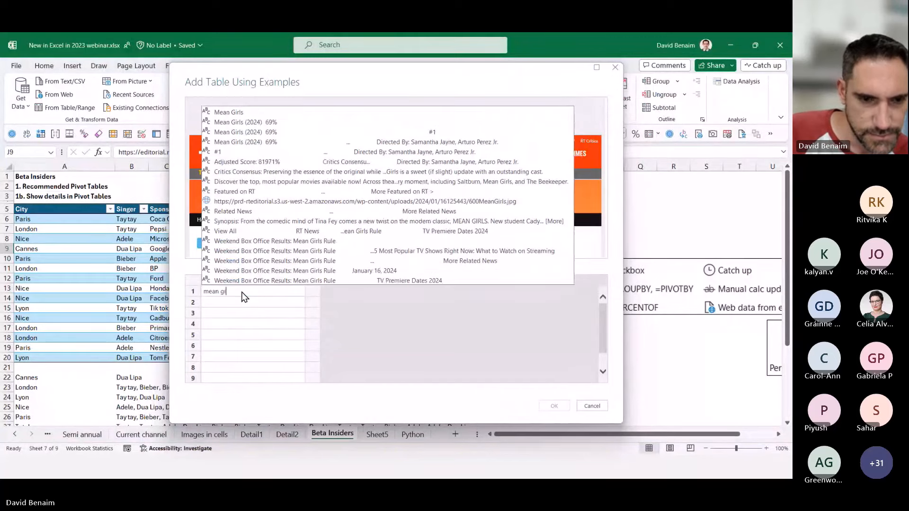
type("r")
key("Down")
key("Return")
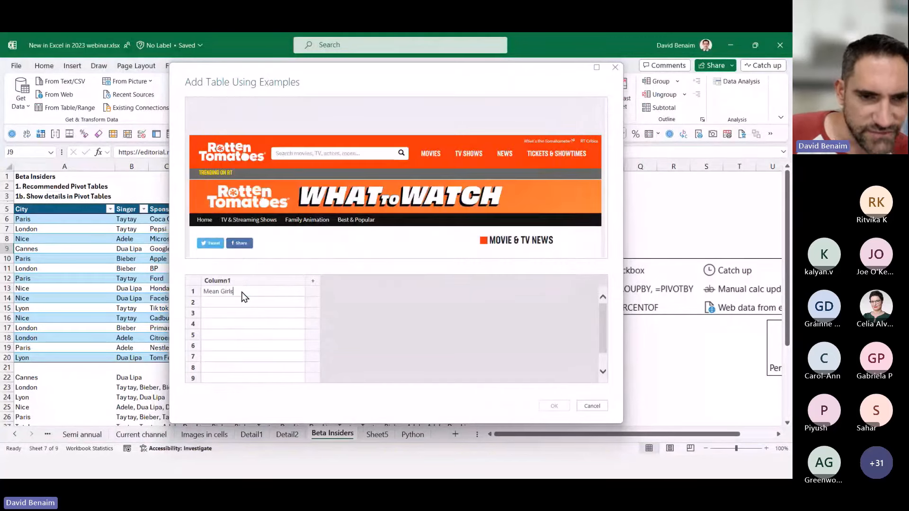
key("Return")
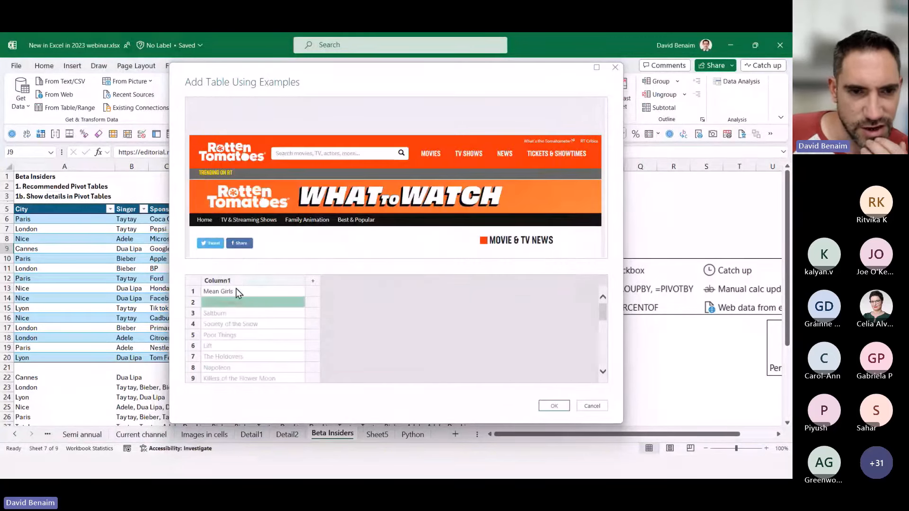
left_click(246, 318)
left_click(249, 321)
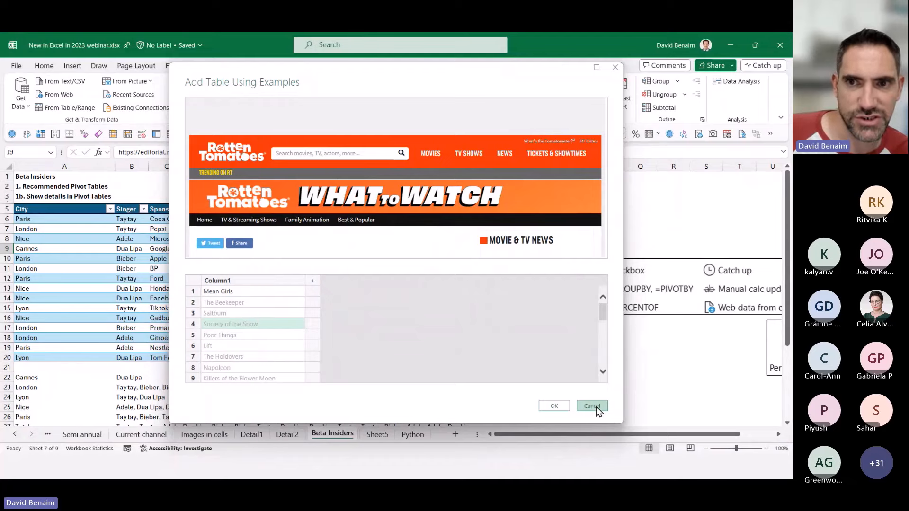
key("alt+Tab")
key("alt+Tab")
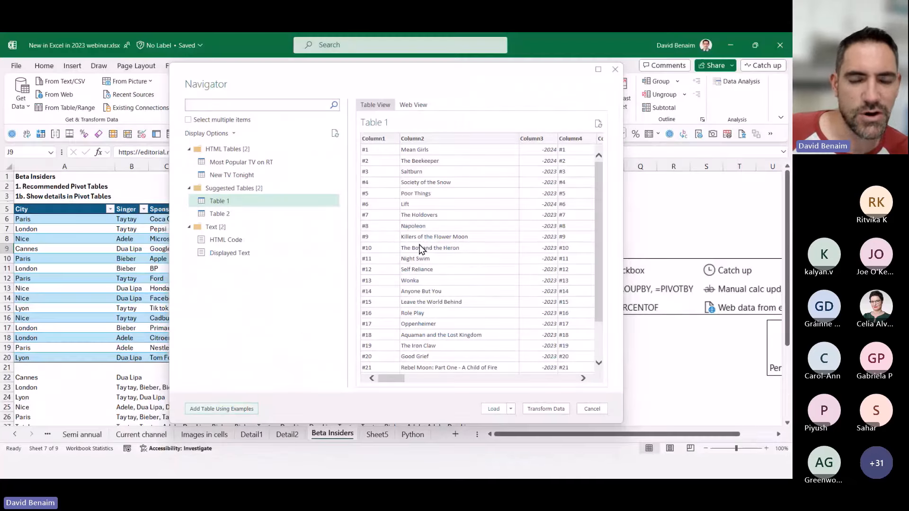
key("Escape")
Clear the formula in I22 on the Beta Insiders sheet.
left_click(408, 228)
key("Down")
key("Down")
key("Down")
key("Down")
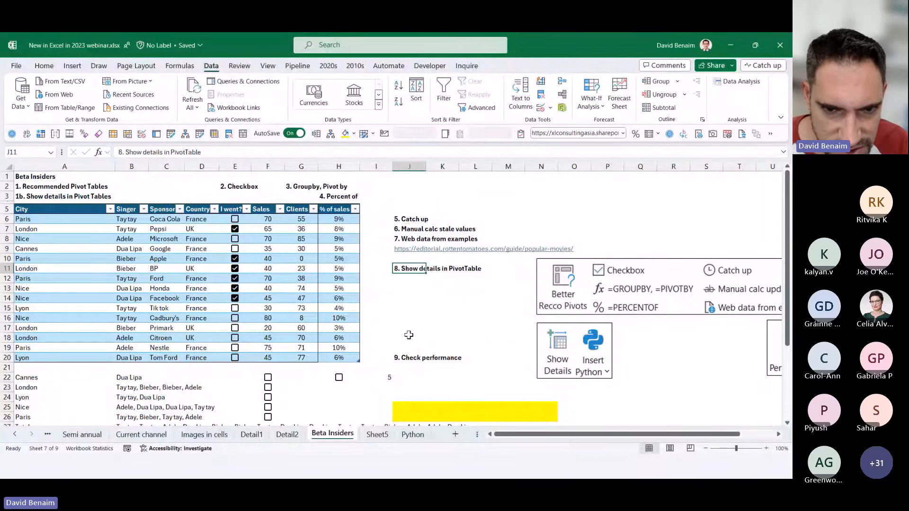
left_click(410, 356)
left_click(389, 377)
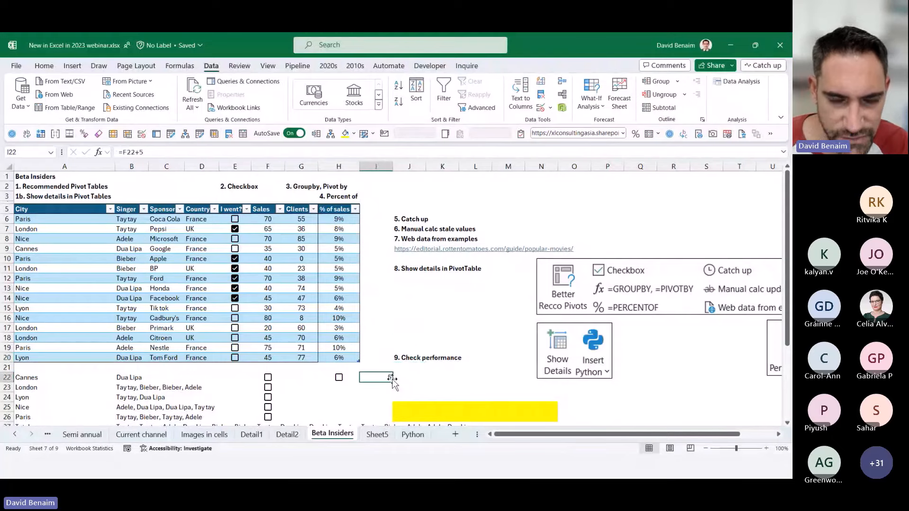
key("Delete")
Return to cell A1 of the Beta Insiders sheet and run Check Performance on the workbook.
key("Up")
key("Up")
key("Up")
key("Up")
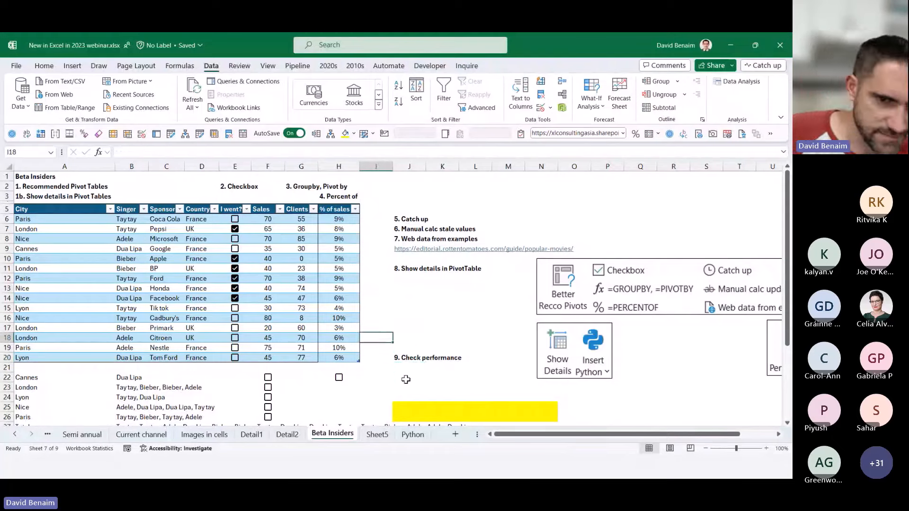
key("Left")
key("Left")
key("Left")
key("Left")
key("Up")
key("Up")
key("Up")
key("Up")
key("Up")
key("Up")
key("Up")
key("Up")
key("Up")
key("Up")
key("Up")
key("Up")
key("Up")
key("Up")
key("Up")
key("Up")
key("Up")
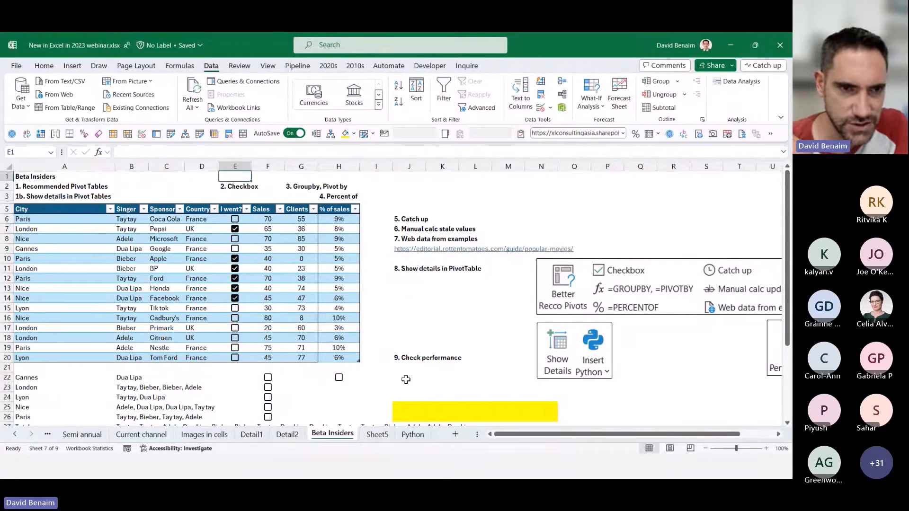
key("Left")
key("Left")
key("Left")
key("Left")
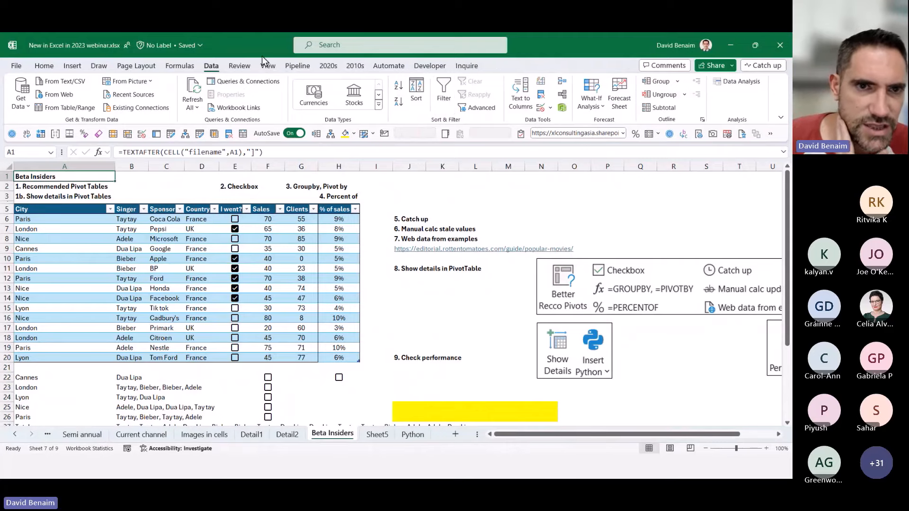
left_click(240, 66)
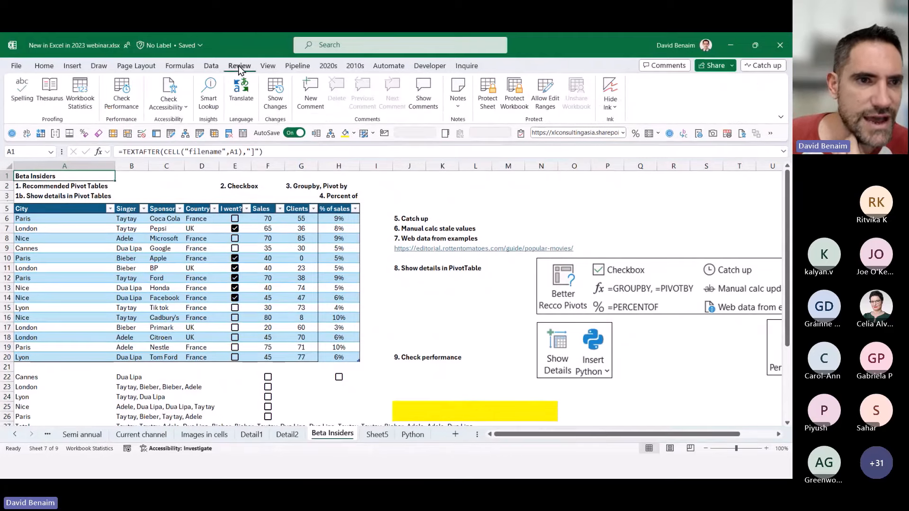
left_click(122, 94)
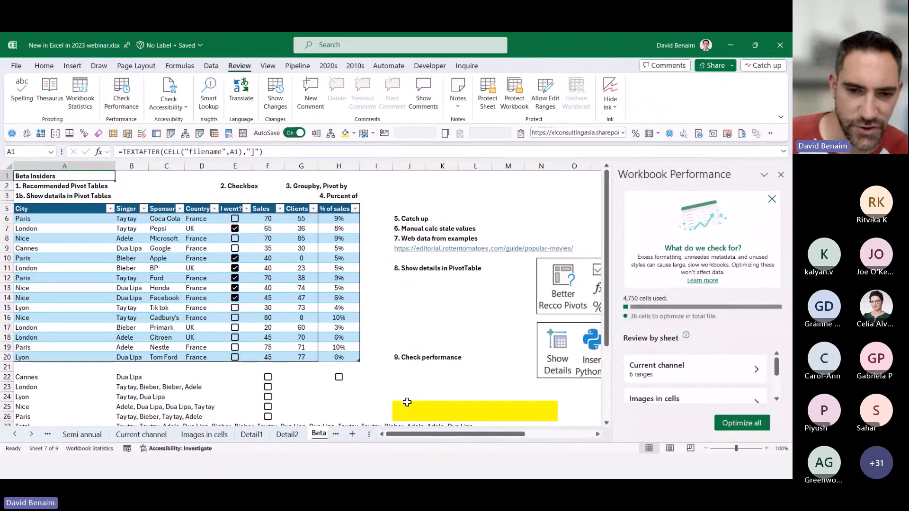
Examine the yellow-filled empty range on the Beta Insiders sheet and the list of sheets flagged in Workbook Performance.
left_click_drag(401, 407, 545, 413)
scroll(417, 388, "down", 5)
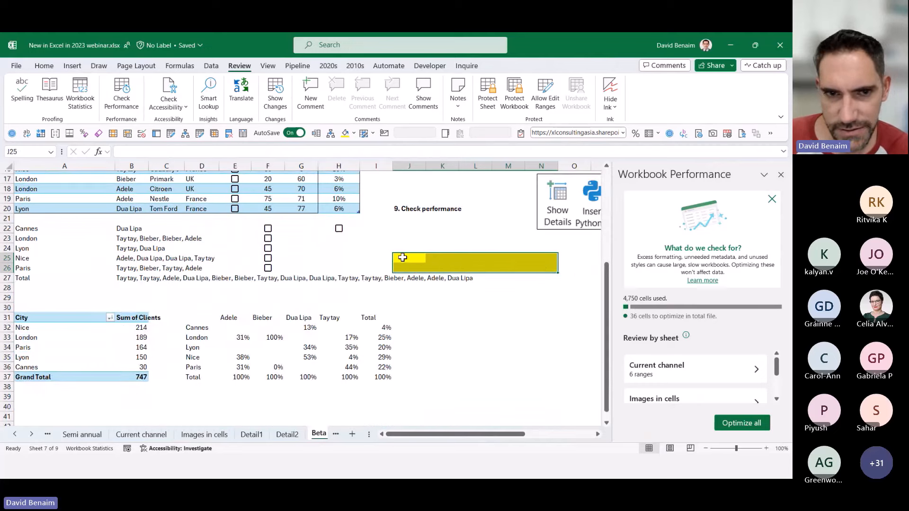
left_click(72, 191)
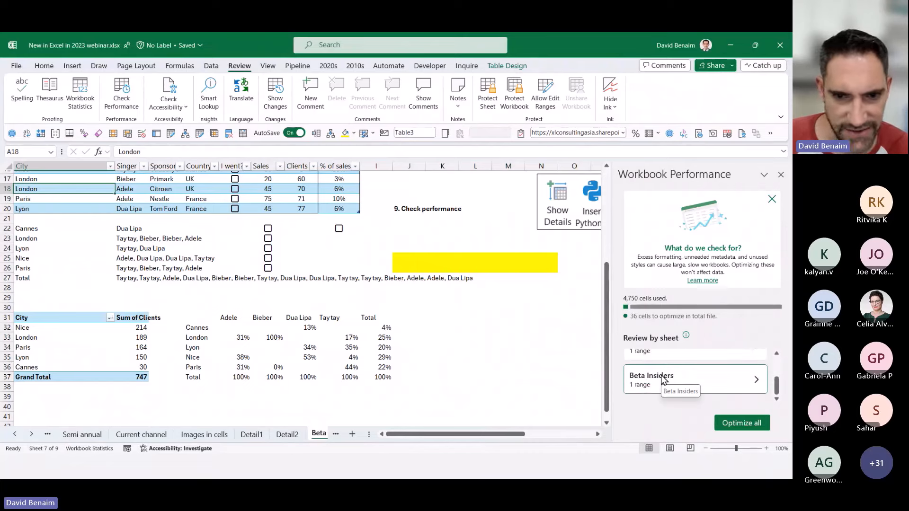
scroll(662, 379, "down", 3)
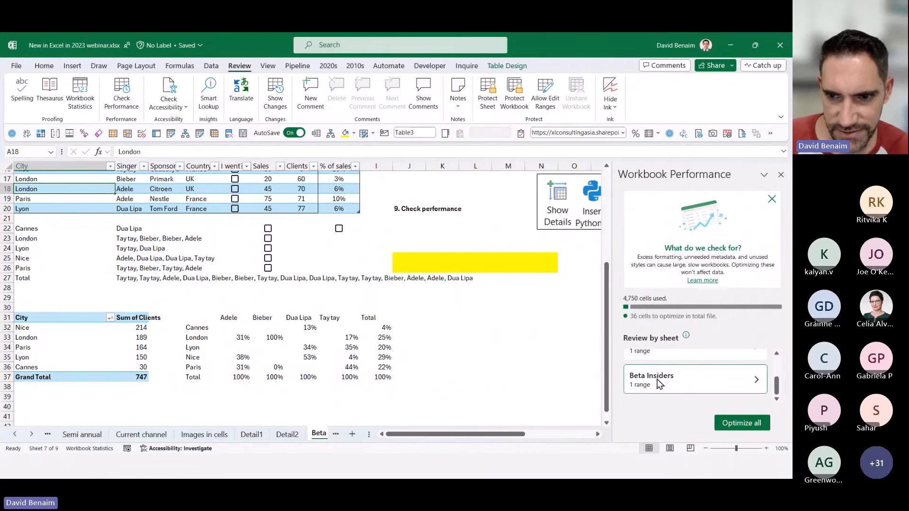
scroll(663, 386, "up", 3)
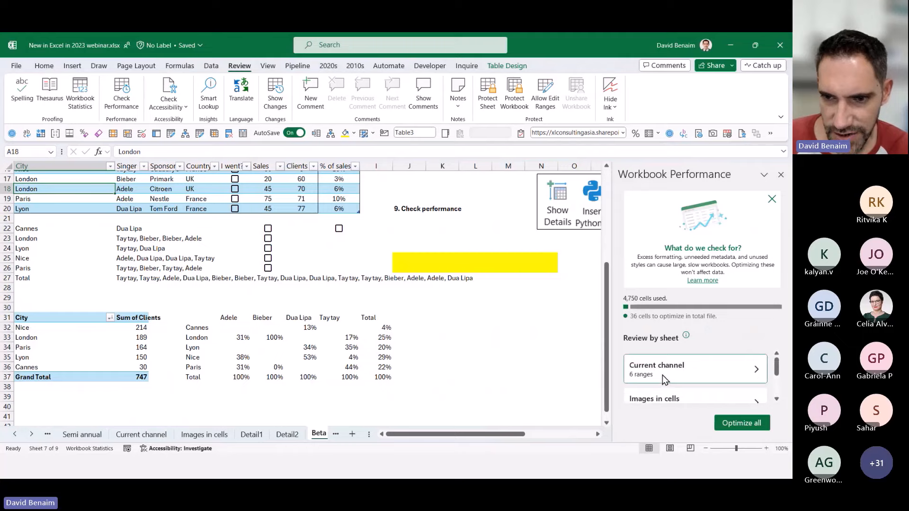
Review the flagged empty ranges of the Current channel sheet, including K9 and G11:K11, and return to all sheets.
left_click(663, 375)
left_click(667, 370)
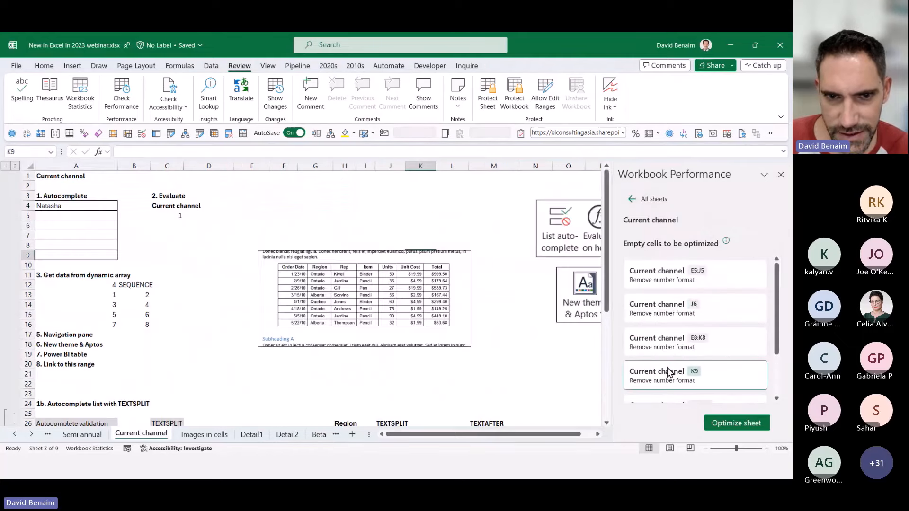
scroll(675, 385, "down", 2)
left_click(673, 375)
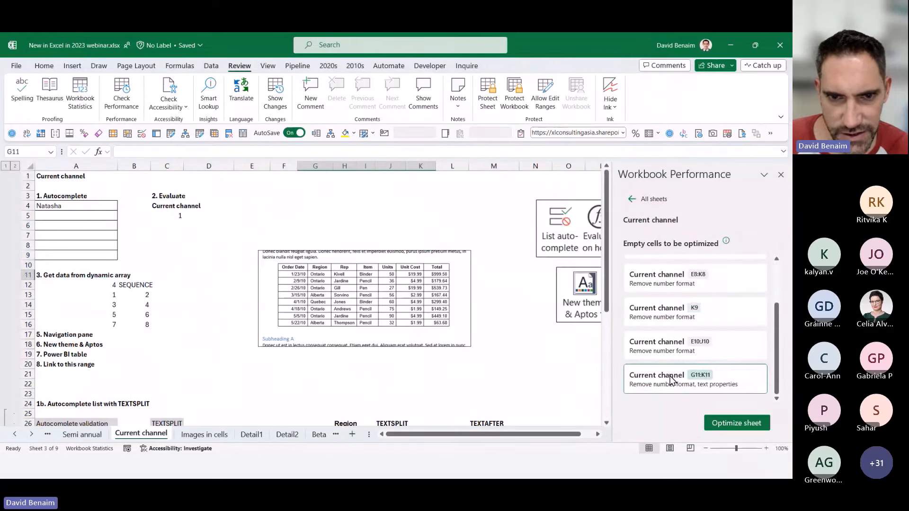
scroll(606, 373, "down", 10)
left_click(637, 199)
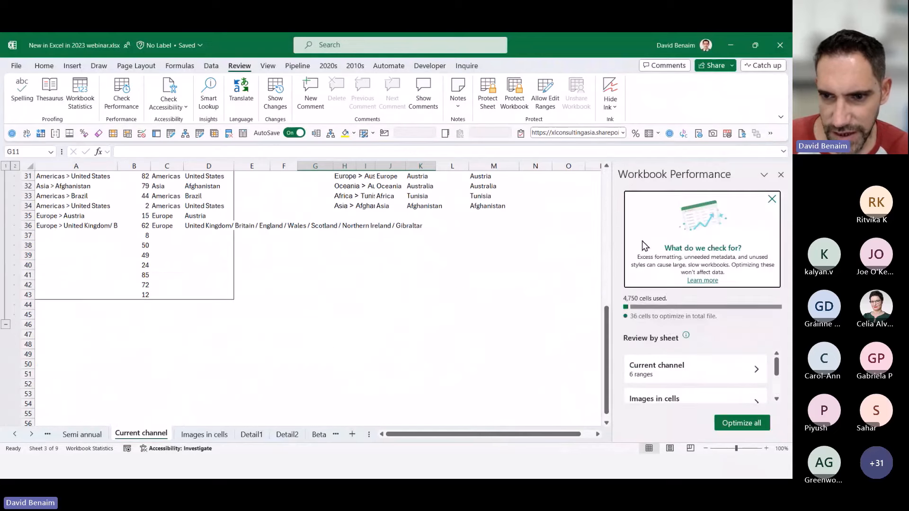
Review the flagged rows 67:68 of the Images in cells sheet and return to all sheets.
left_click(674, 397)
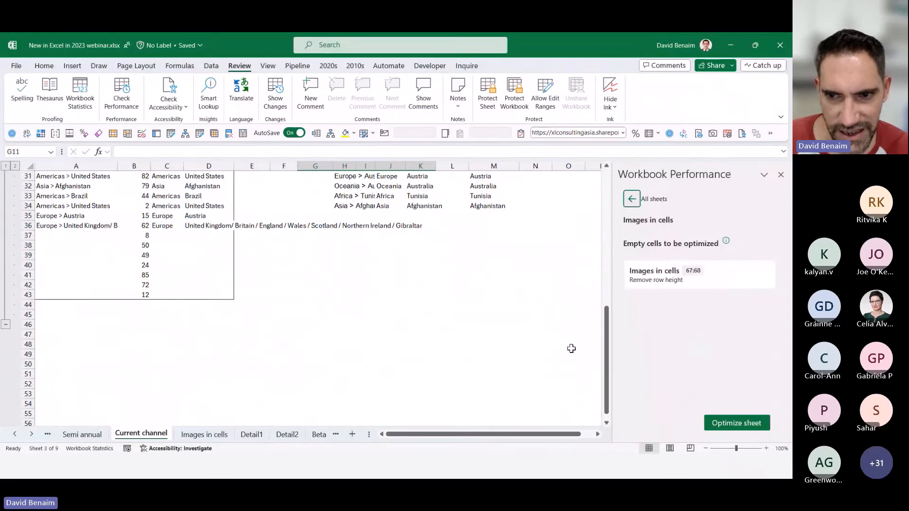
left_click(661, 282)
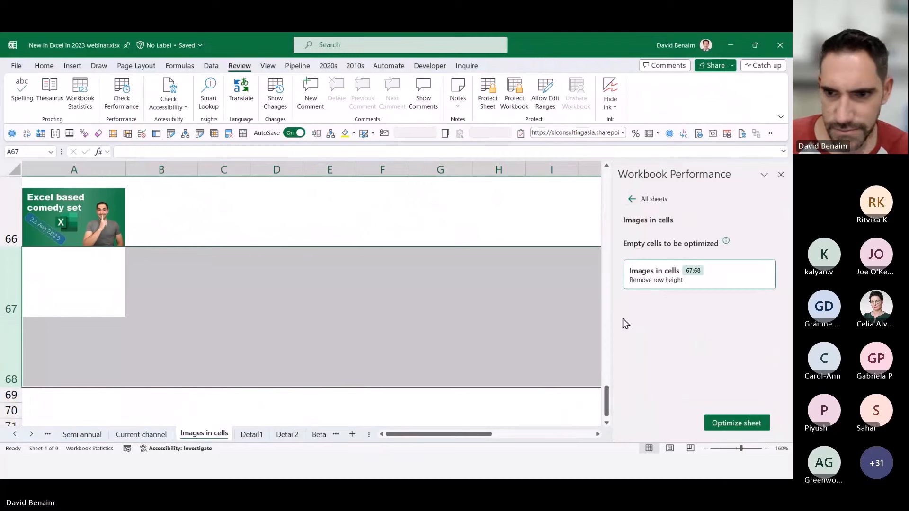
left_click(631, 201)
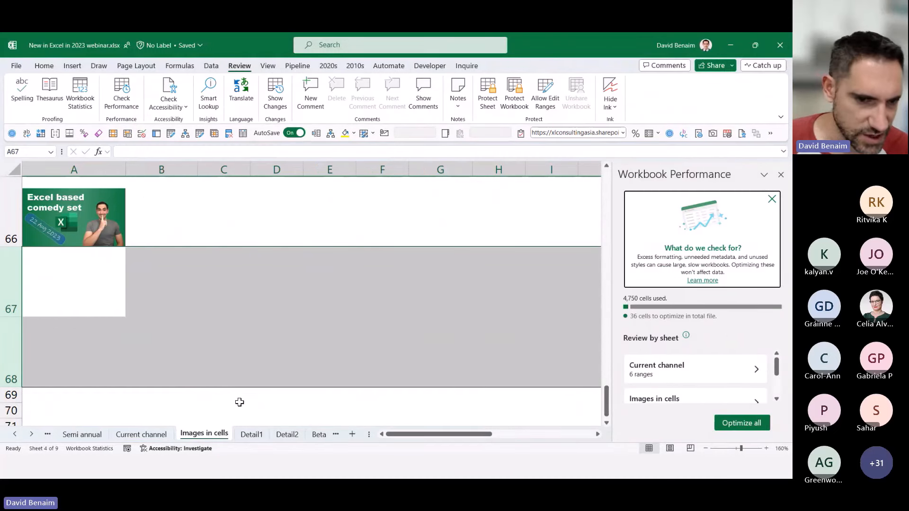
Apply text formatting to the empty range I116:P125 far below the data on the Semi annual sheet.
left_click(100, 438)
scroll(301, 284, "down", 20)
left_click_drag(301, 283, 514, 373)
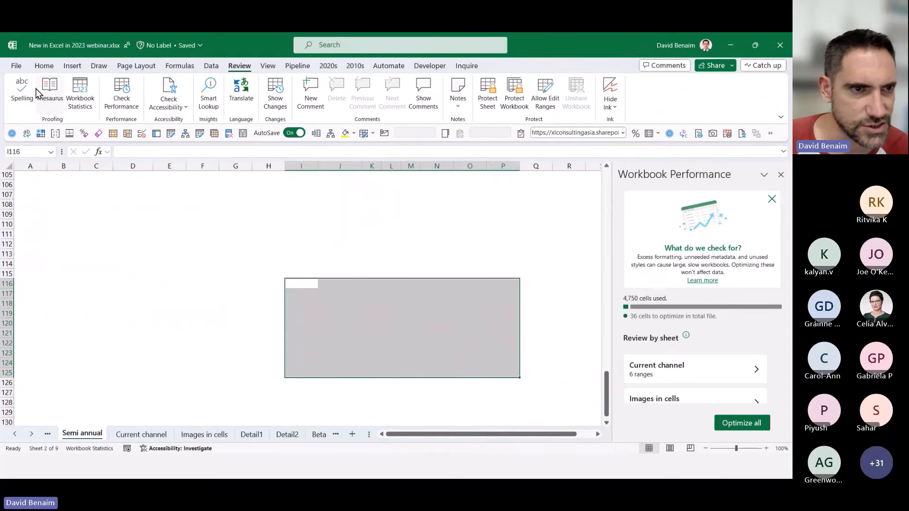
left_click(44, 66)
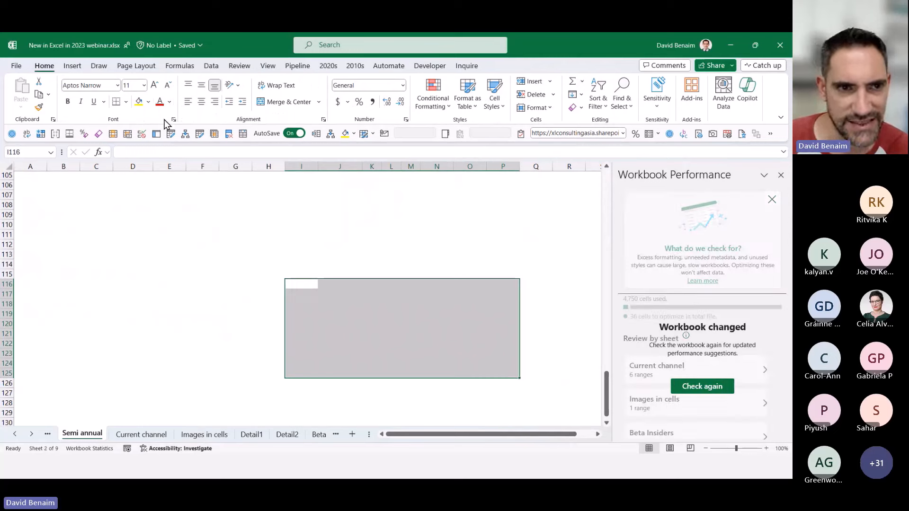
Check the workbook's performance again and review the flagged range I116:P125 on the Semi annual sheet.
left_click(114, 185)
scroll(220, 234, "up", 20)
left_click(698, 382)
scroll(688, 365, "down", 2)
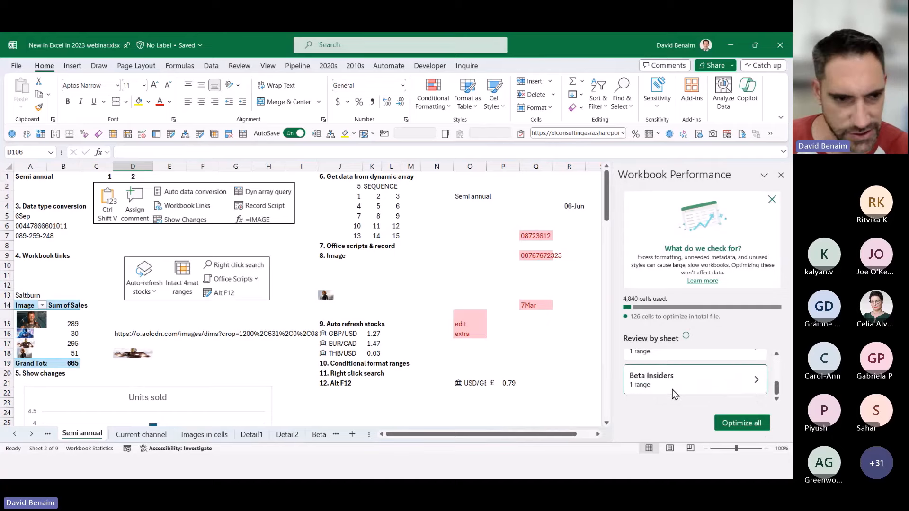
scroll(674, 386, "up", 2)
left_click(666, 371)
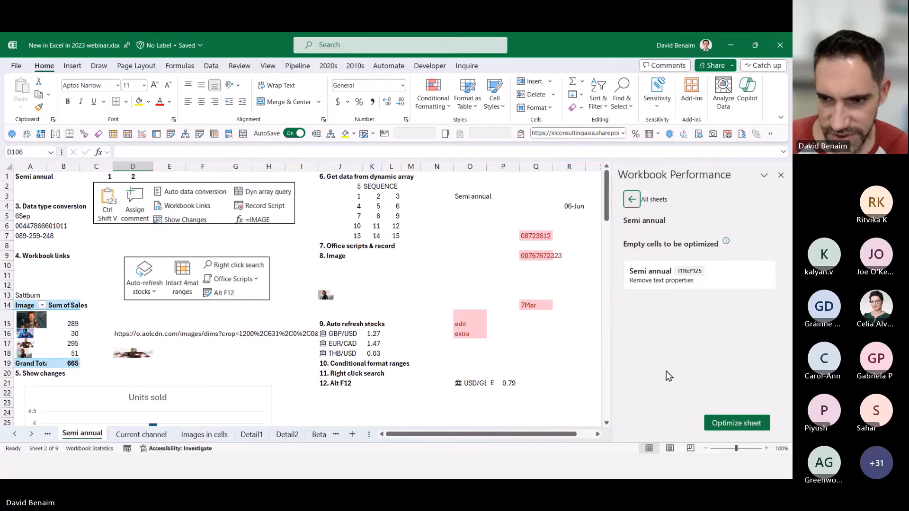
left_click(687, 280)
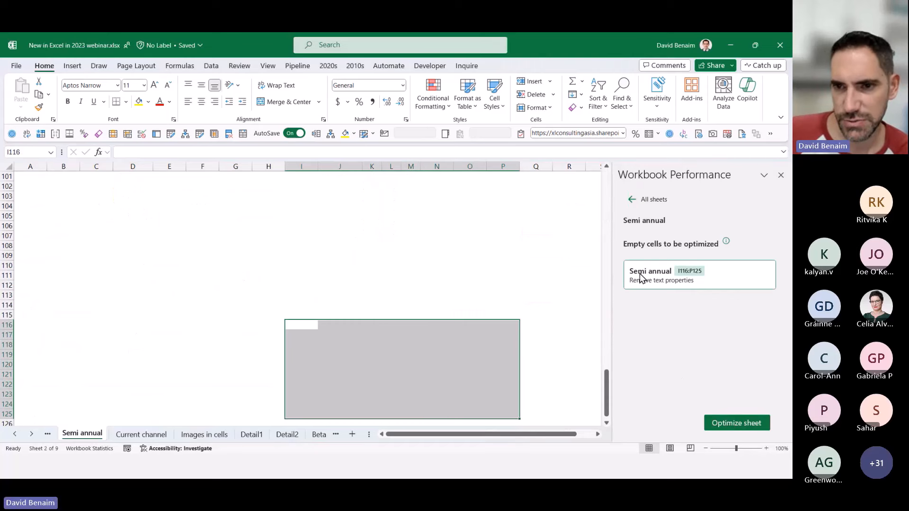
left_click(633, 203)
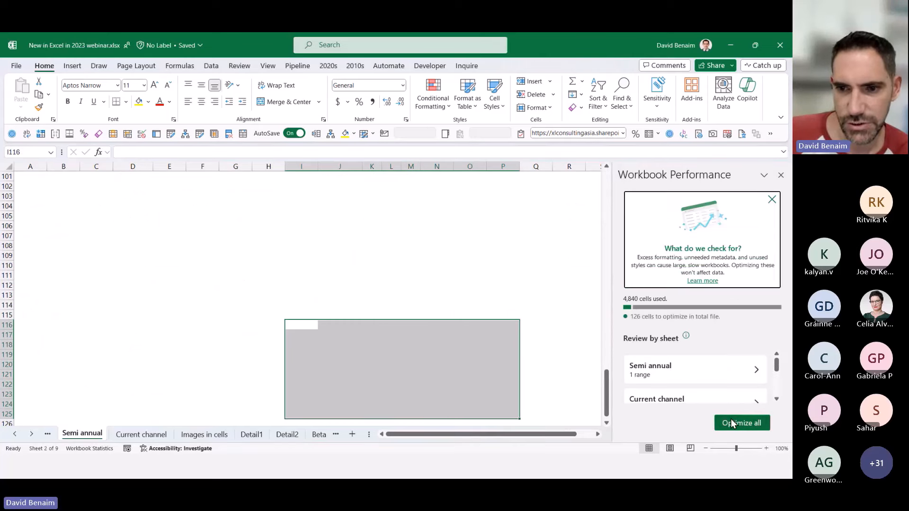
Optimize all flagged cells in the workbook, close Workbook Performance and return to the start of the Semi annual sheet.
left_click(737, 423)
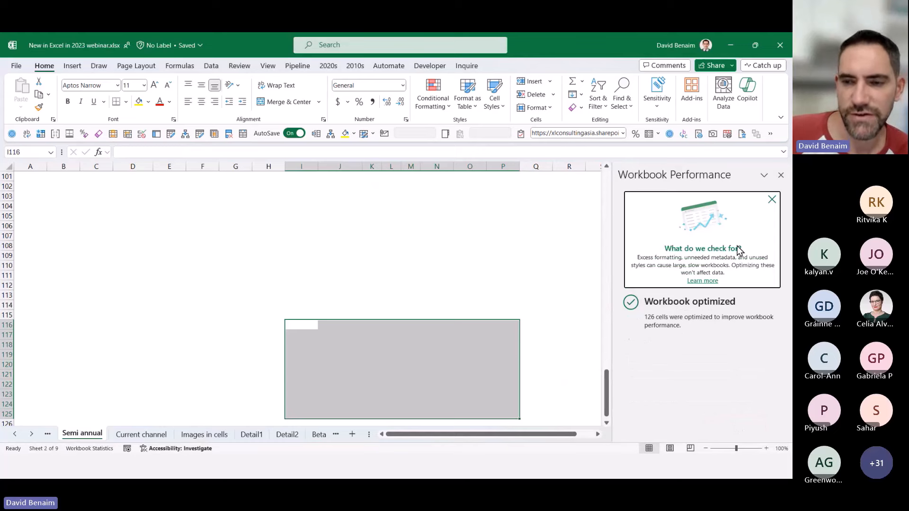
left_click(781, 175)
left_click(167, 220)
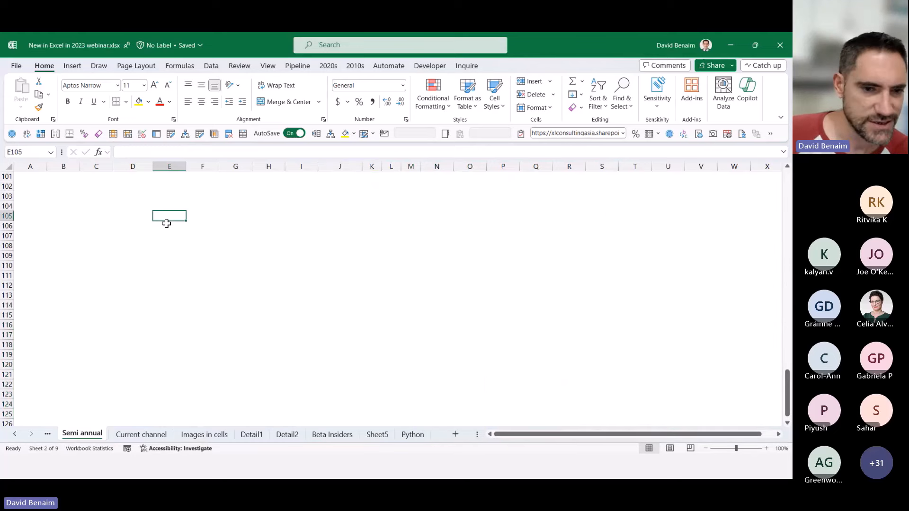
scroll(167, 223, "up", 20)
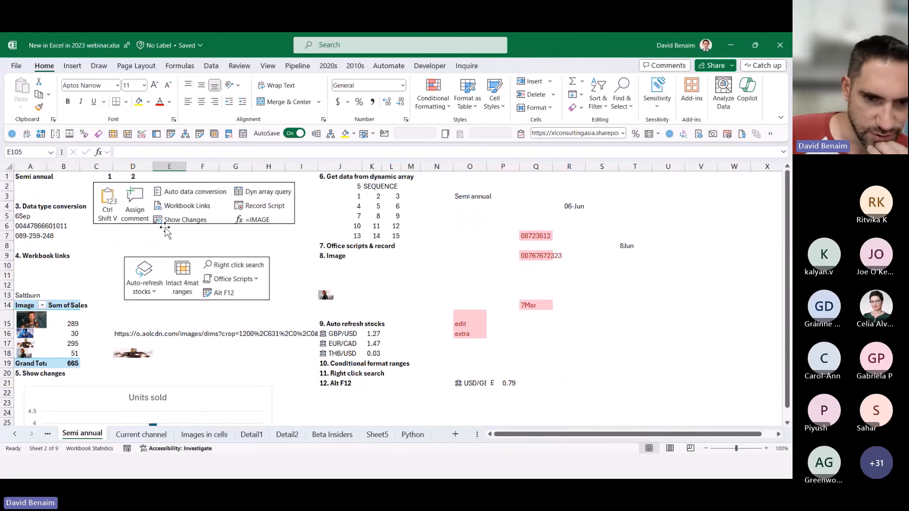
Return to the Beta Insiders sheet and look over the yellow cell and the feature overview up to Check Performance.
left_click(204, 434)
left_click(333, 435)
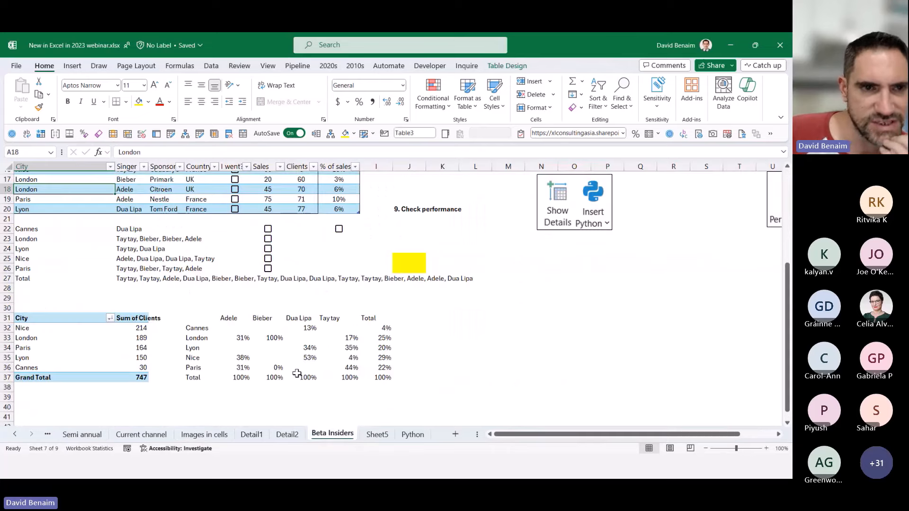
scroll(296, 371, "up", 5)
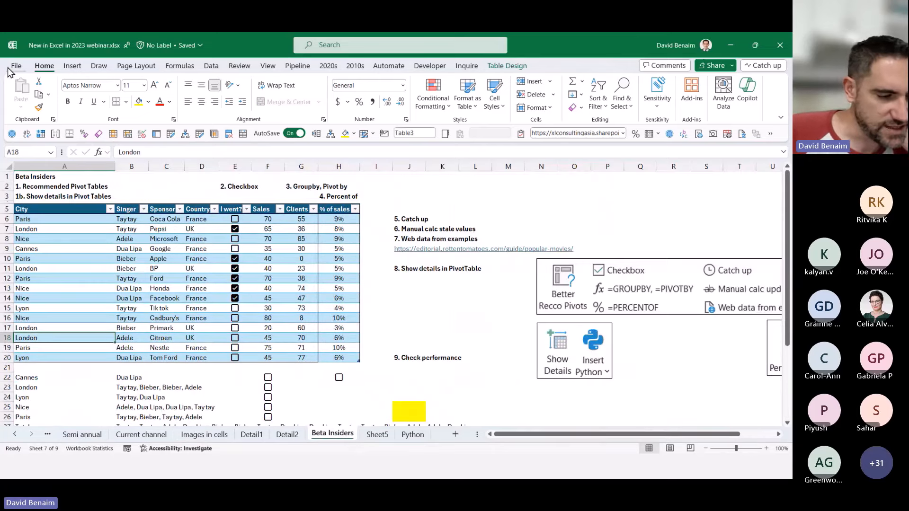
left_click(664, 357)
left_click(738, 359)
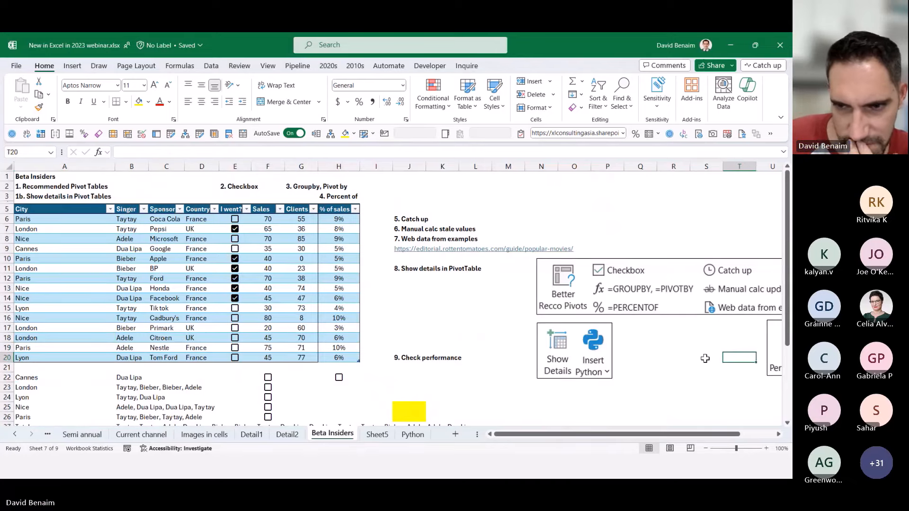
left_click(705, 358)
scroll(705, 359, "right", 2)
key("Left")
key("Left")
key("Left")
key("Left")
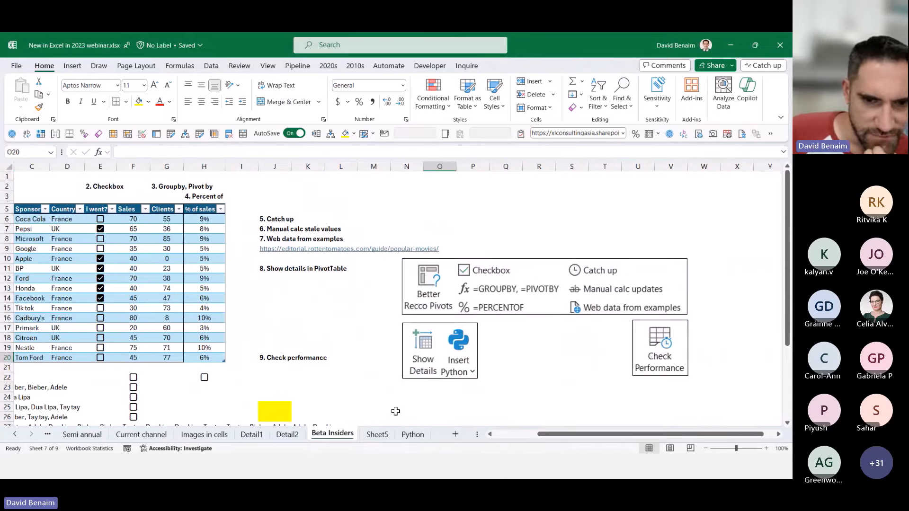
On the Python sheet, enter the Python formula pairplot = sns.pairplot(df, vars=["Median age", "Life expec.", "Urban %", "Birth rate"]) in cell P5.
left_click(406, 436)
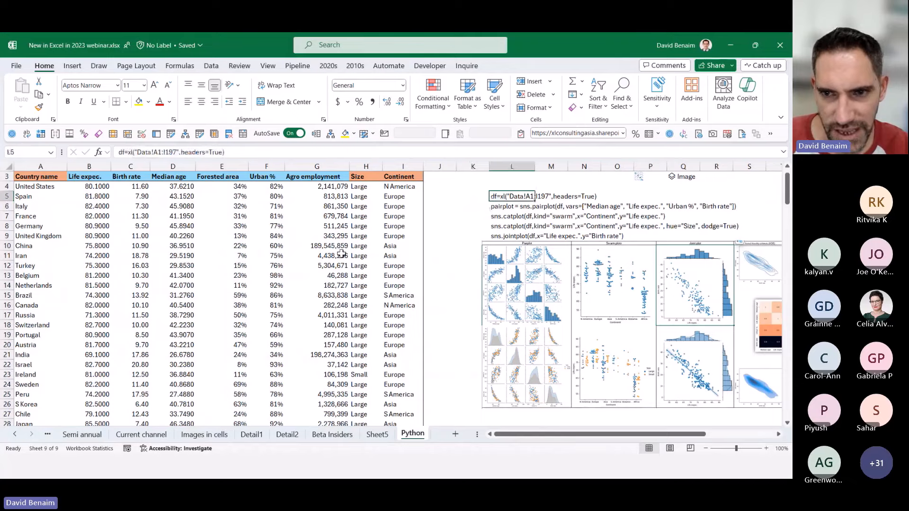
key("Down")
scroll(286, 167, "up", 1)
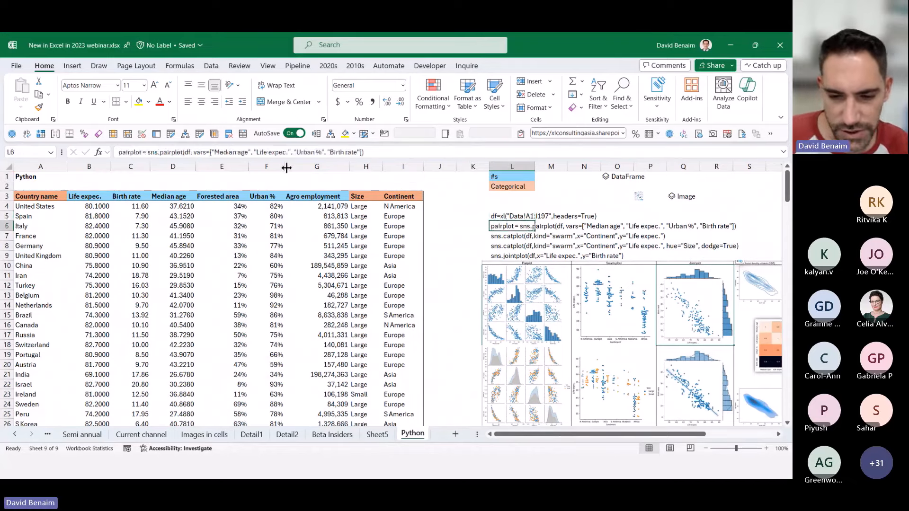
left_click(642, 213)
key("ctrl+alt+shift+p")
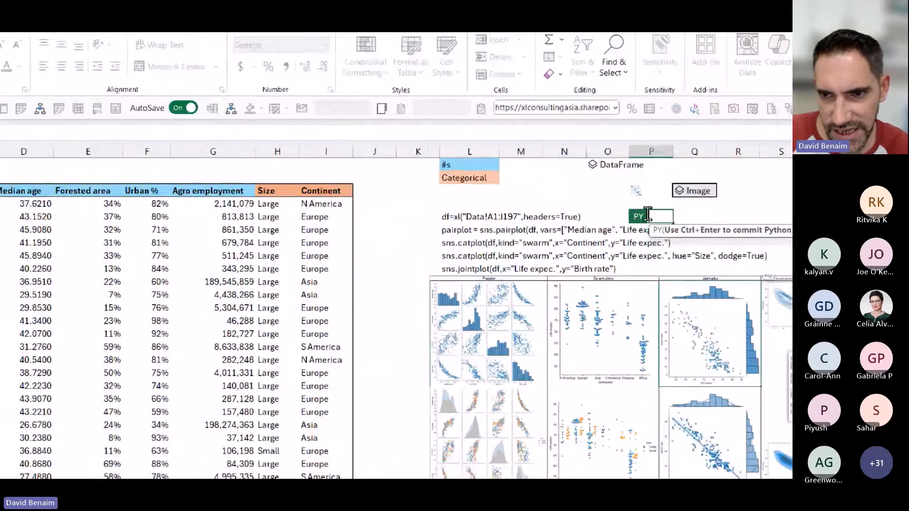
type("pairplot = sns.pairplot(df, vars=[\"Median age\", \"Life expec.\", \"Urban %\", \"Birth rate\"])")
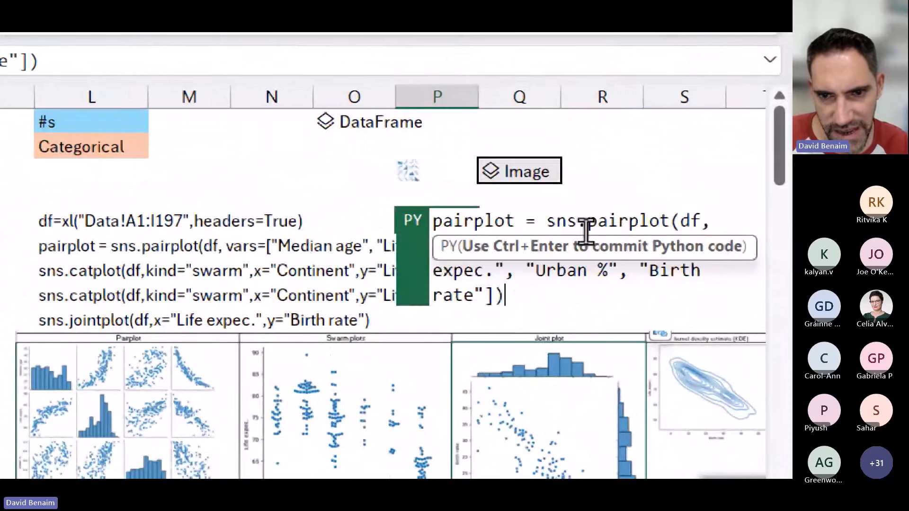
key("ctrl+Return")
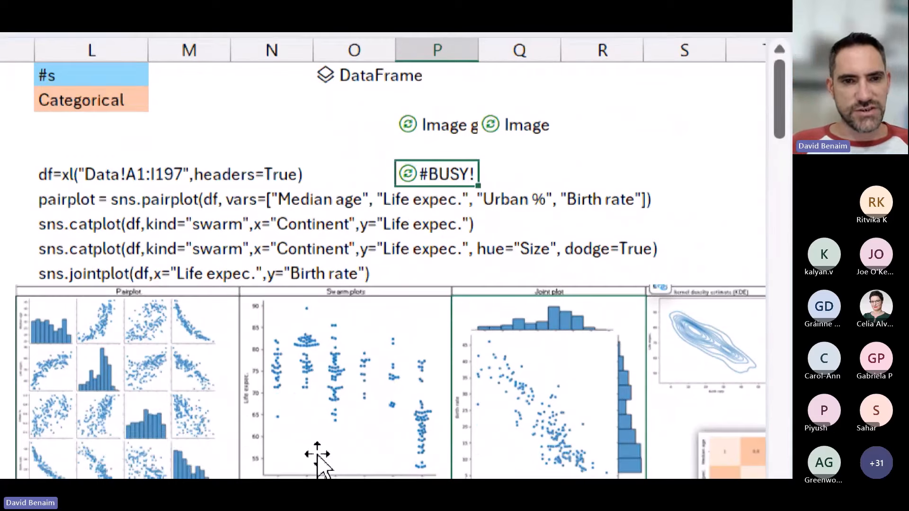
Create a floating reference picture from the pairplot image in cell P3.
left_click(317, 454)
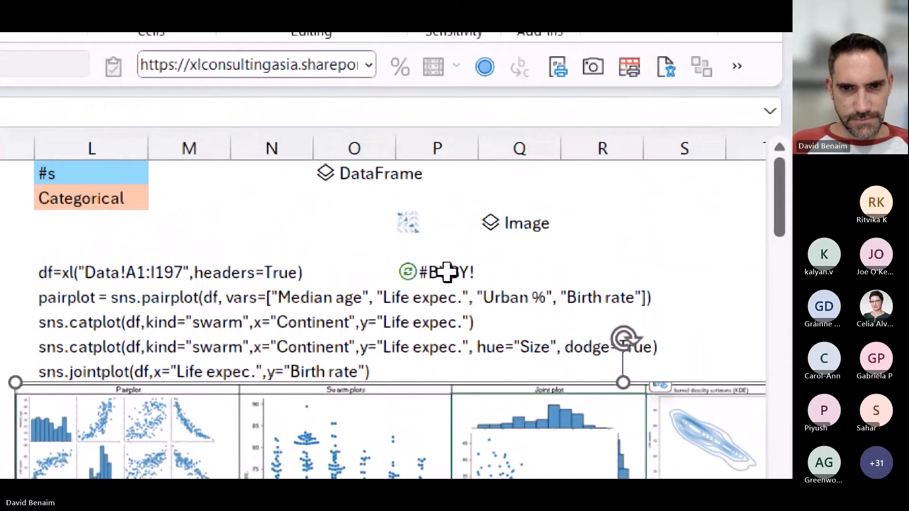
left_click(446, 272)
left_click(426, 220)
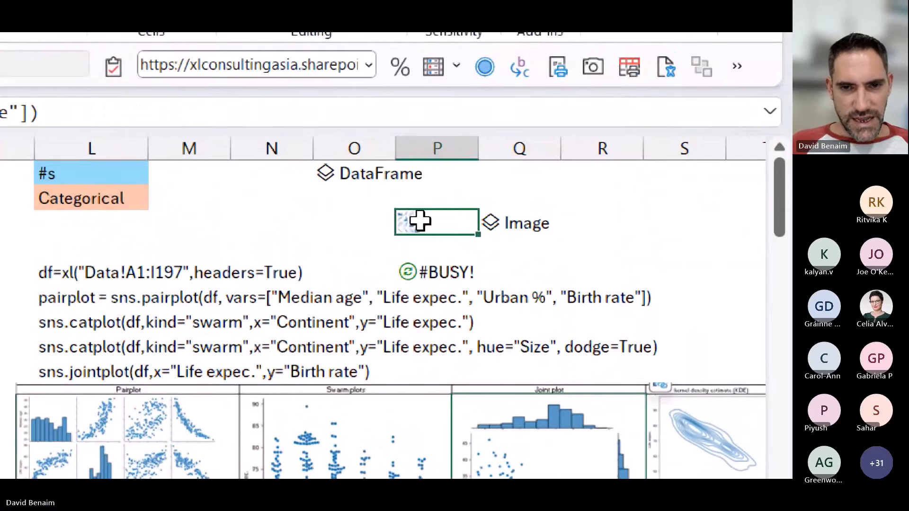
right_click(421, 224)
mouse_move(574, 219)
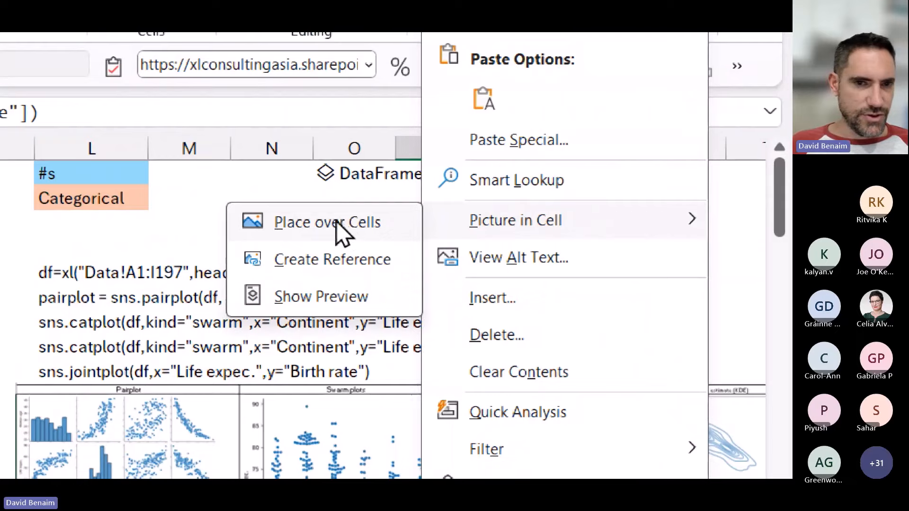
left_click(354, 260)
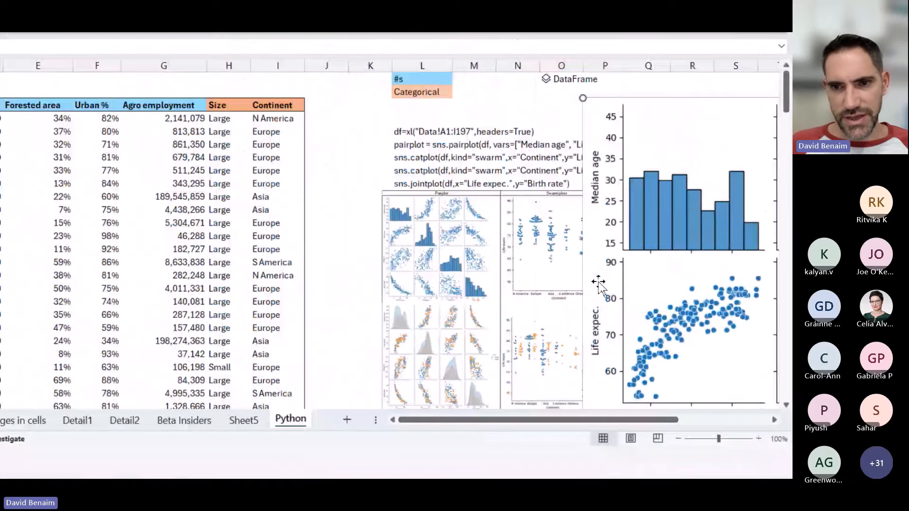
Move the enlarged pairplot picture over the country data table, clear of the sample charts.
left_click_drag(652, 174, 239, 241)
scroll(514, 316, "down", 2)
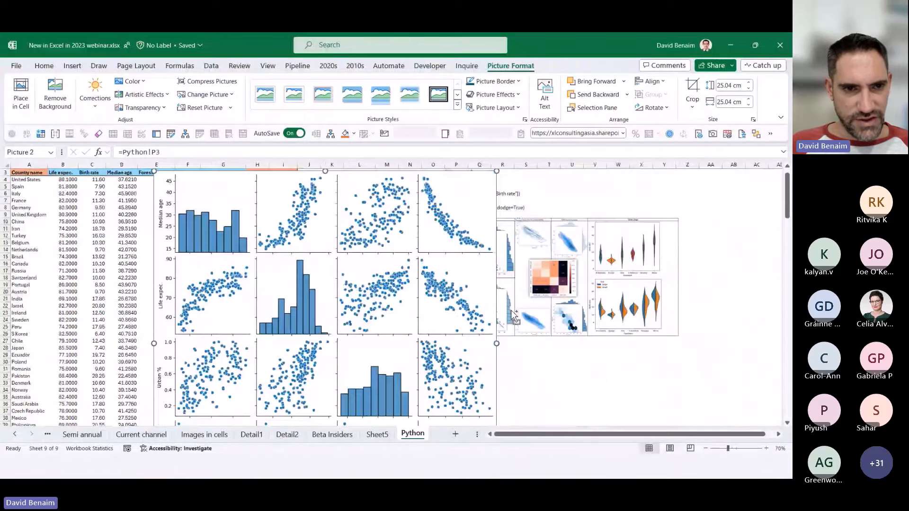
scroll(491, 314, "down", 1)
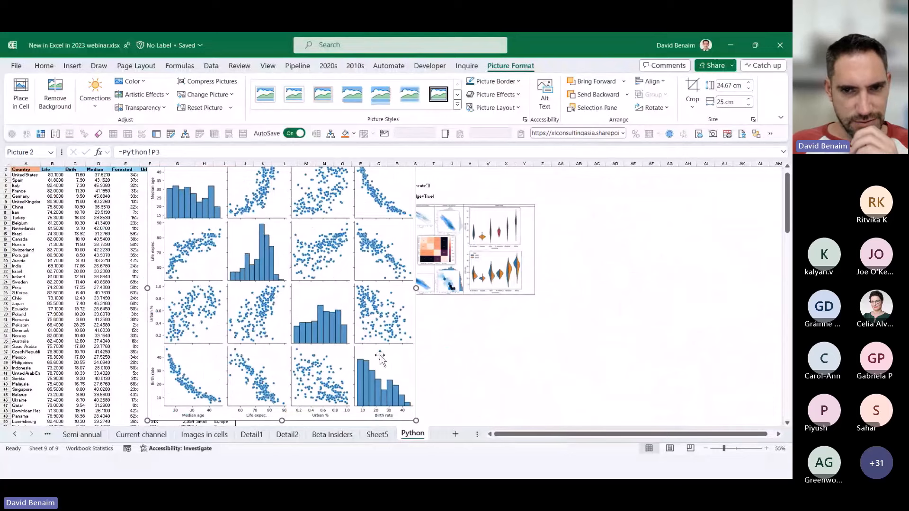
left_click_drag(380, 359, 307, 426)
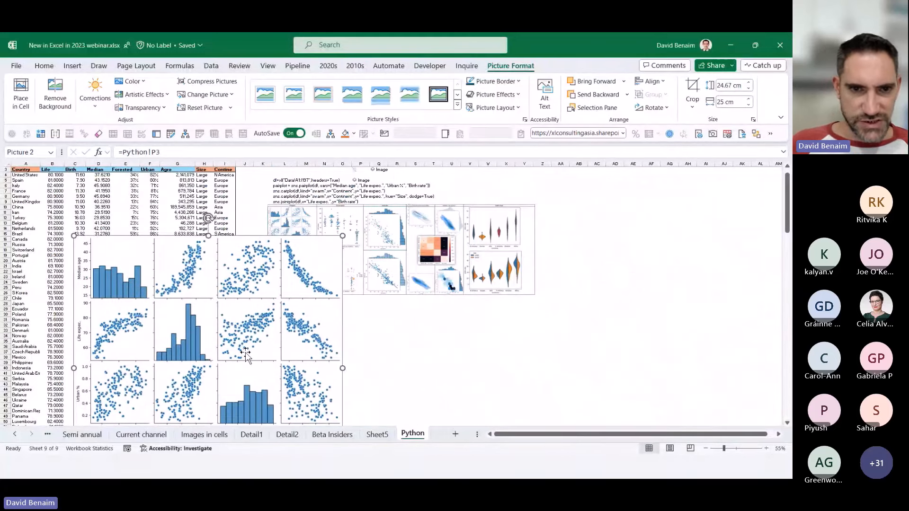
Delete the floating pairplot picture and review the Python pairplot formula in cell P5.
key("Delete")
left_click(283, 181)
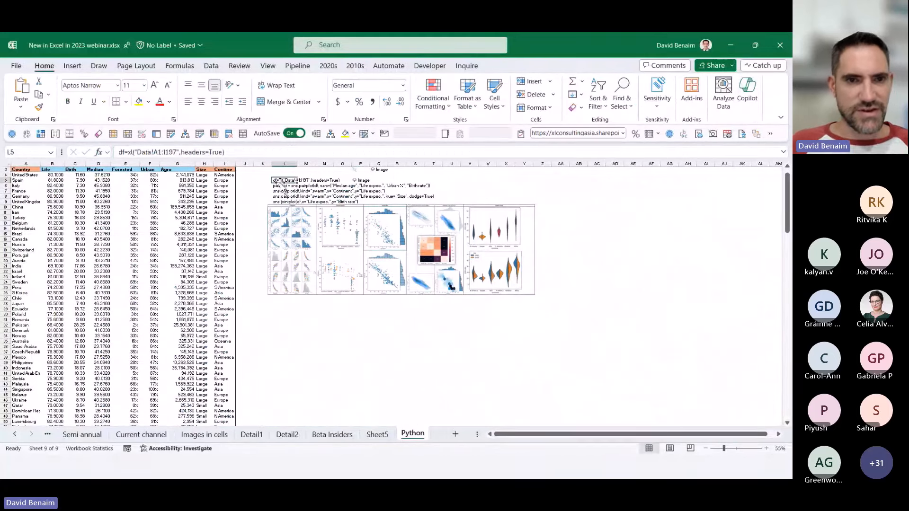
left_click(344, 186)
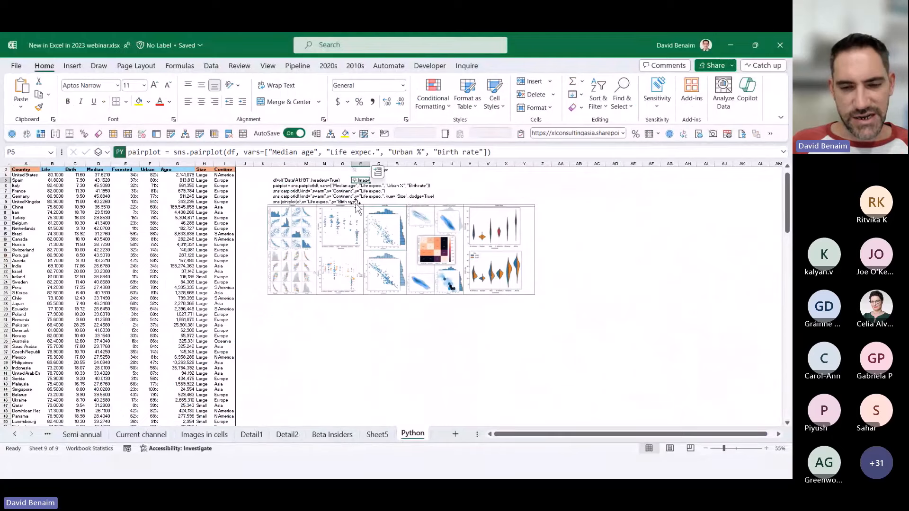
left_click(361, 374)
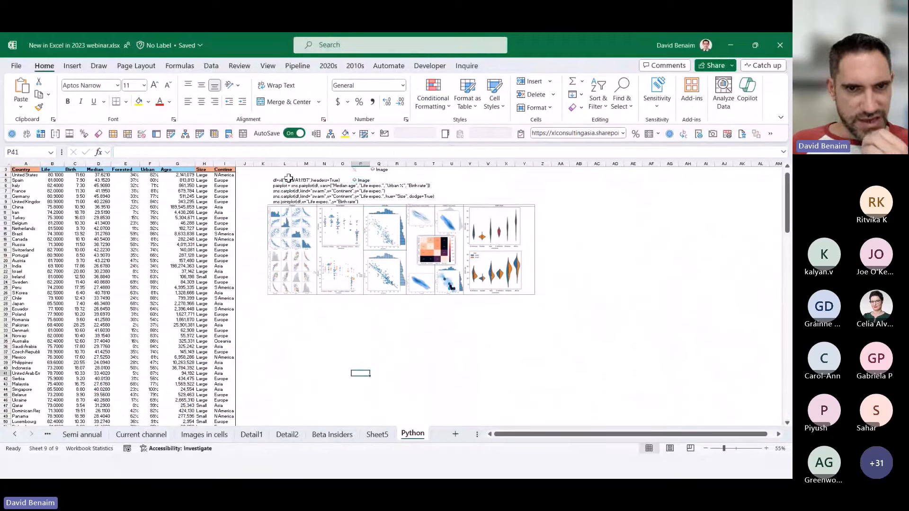
Look over the workbook's calculation options, keeping the current mode.
left_click(288, 179)
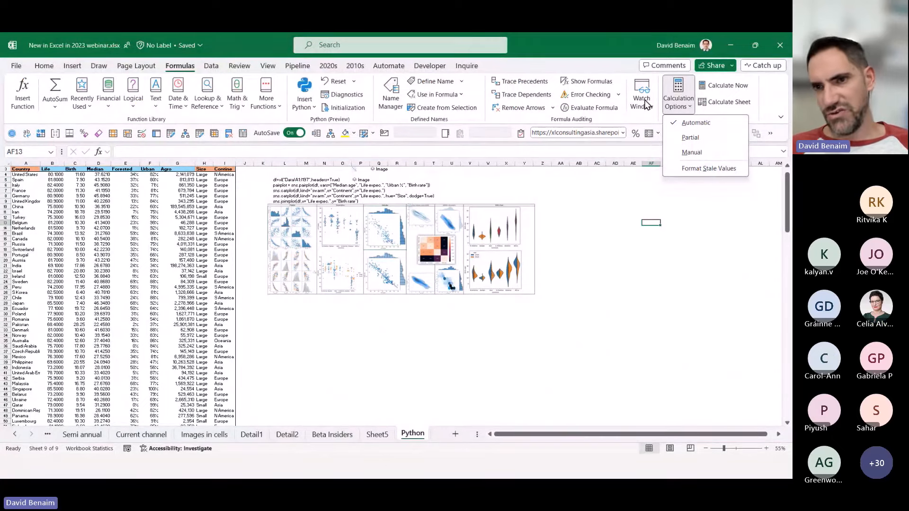
left_click(602, 48)
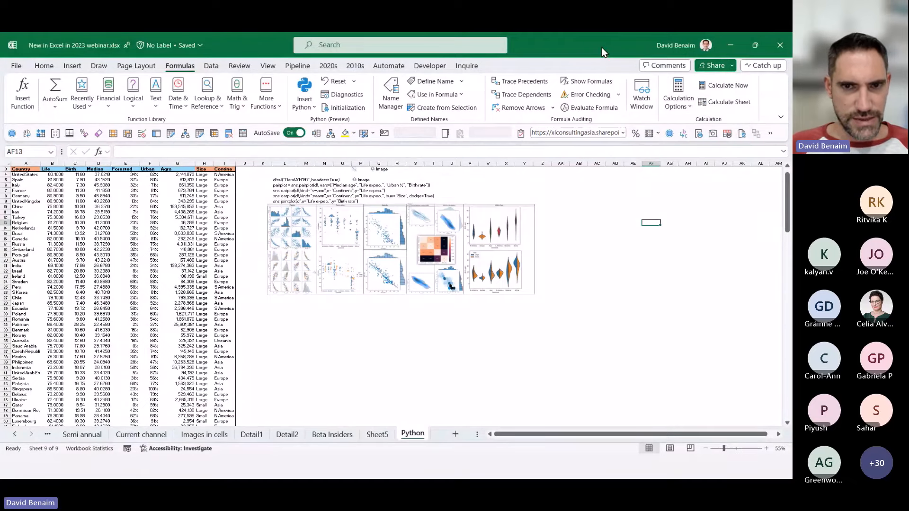
key("alt+Tab")
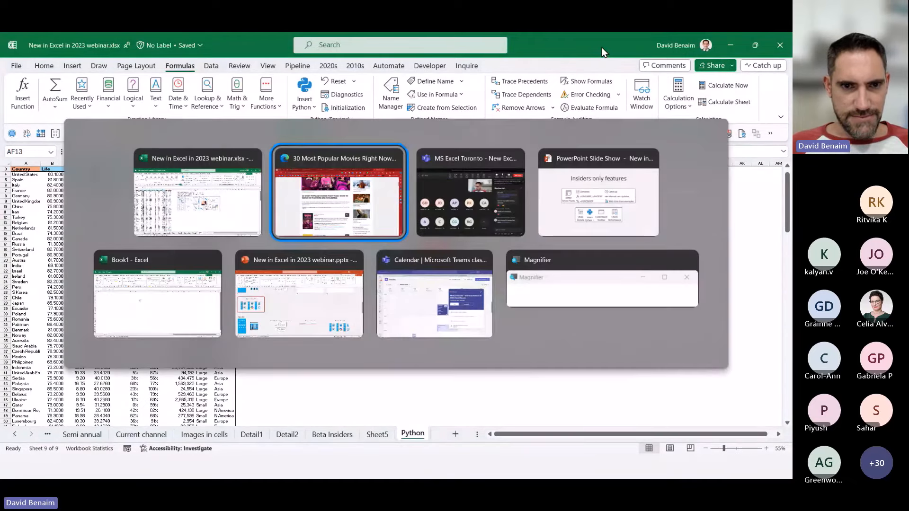
key("alt+Tab")
key("alt+shift+Tab")
key("alt+shift+Tab")
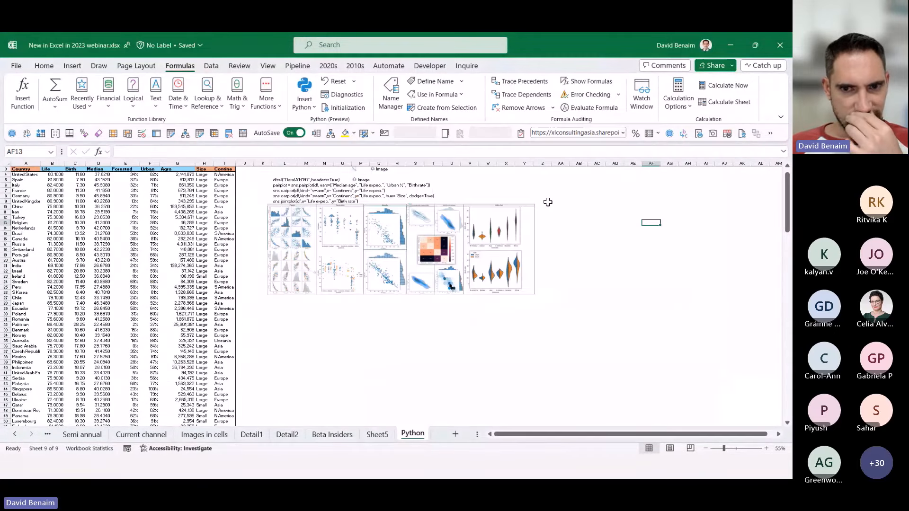
left_click(581, 223)
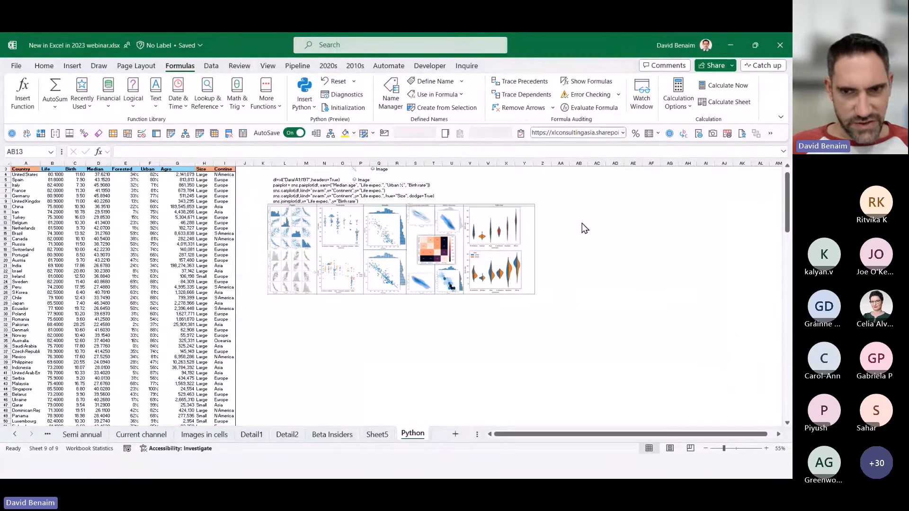
Switch to the Teams meeting window and stop sharing the screen.
key("alt+Tab")
key("alt+Tab")
key("alt+Tab")
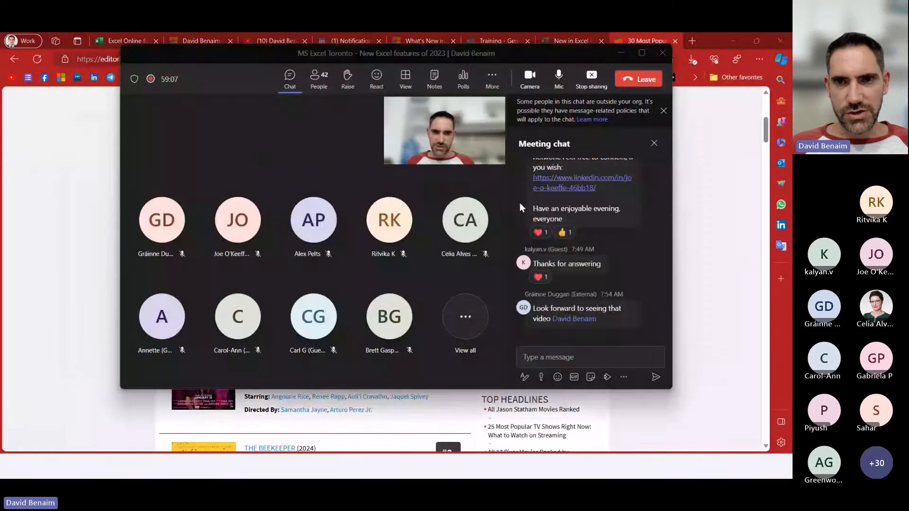
left_click(587, 86)
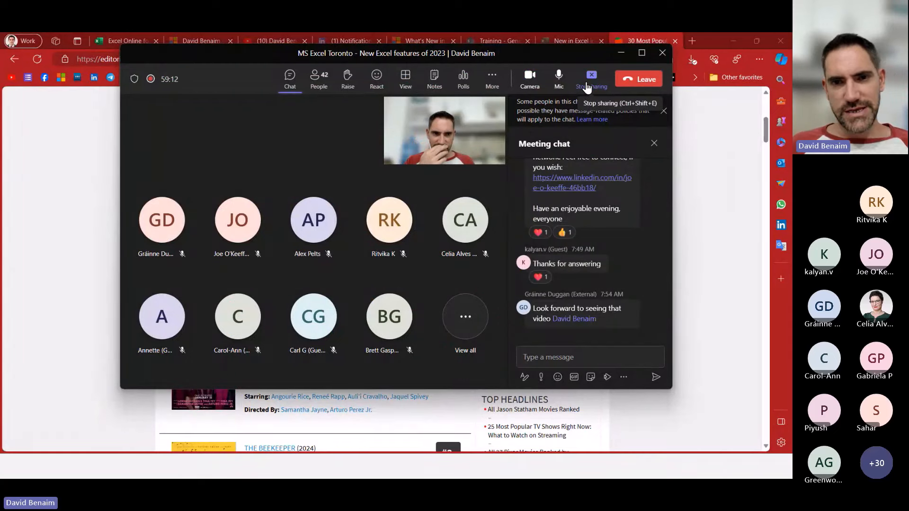